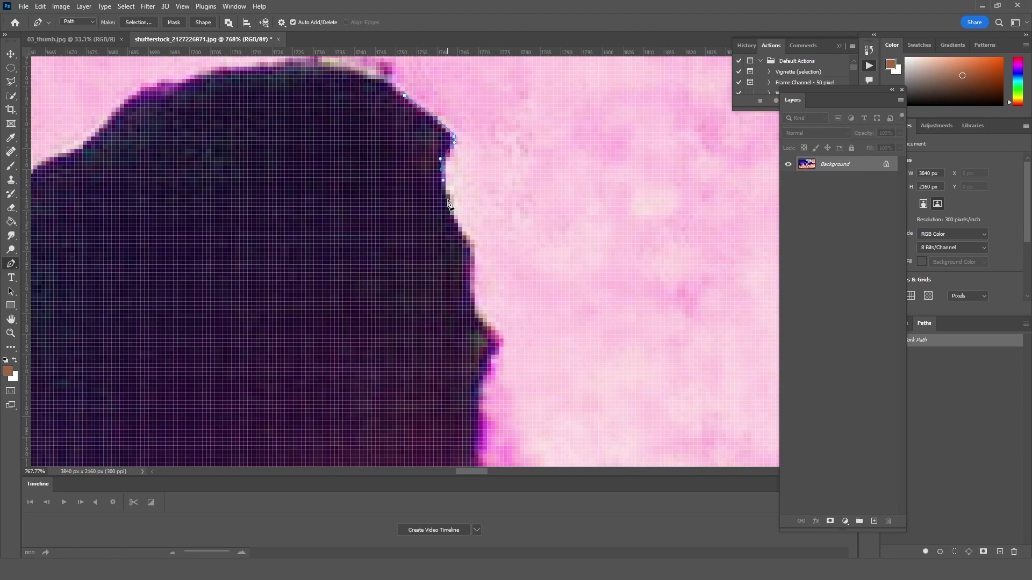
Trace curved Pen anchors down the rider's dark back edge
{"action": "mouse_move", "coordinate": [450, 204]}
{"action": "left_mouse_down"}
{"action": "mouse_move", "coordinate": [323, 292]}
{"action": "mouse_move", "coordinate": [347, 299]}
{"action": "left_mouse_up"}
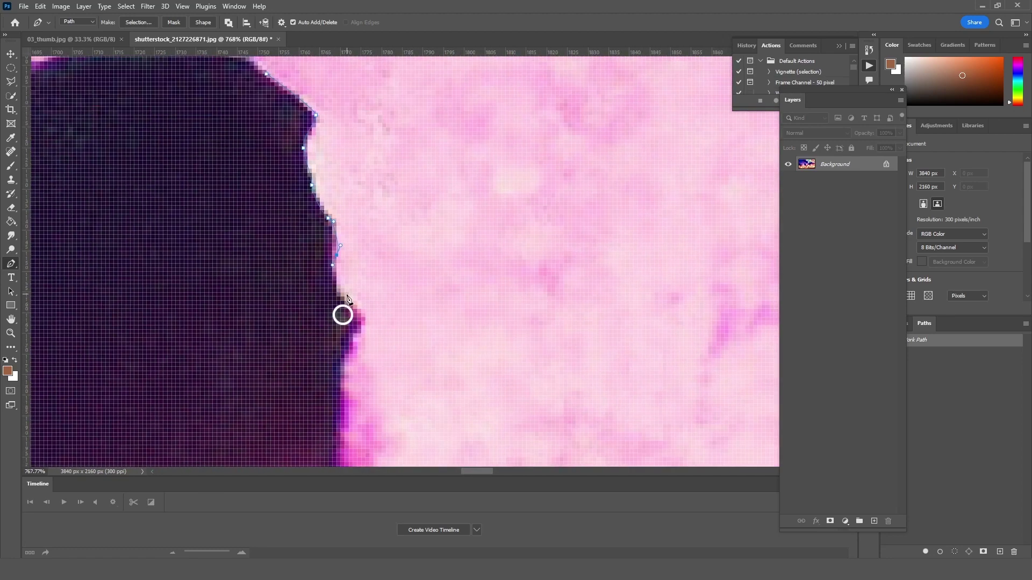
{"action": "left_click_drag", "start_coordinate": [370, 333], "coordinate": [402, 231]}
{"action": "left_click", "coordinate": [364, 271]}
{"action": "left_click_drag", "start_coordinate": [389, 320], "coordinate": [387, 301]}
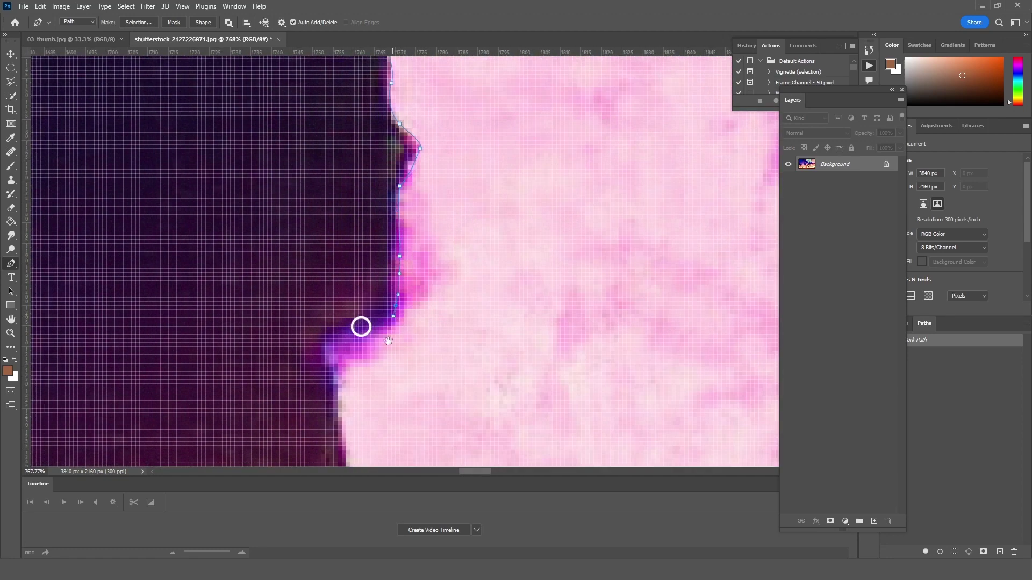
{"action": "left_click", "coordinate": [388, 268]}
{"action": "mouse_move", "coordinate": [389, 349]}
{"action": "left_mouse_down"}
{"action": "mouse_move", "coordinate": [404, 289]}
{"action": "mouse_move", "coordinate": [397, 252]}
{"action": "left_mouse_up"}
{"action": "left_click", "coordinate": [416, 278]}
{"action": "left_click_drag", "start_coordinate": [449, 355], "coordinate": [404, 282]}
{"action": "left_click", "coordinate": [400, 239]}
{"action": "mouse_move", "coordinate": [428, 235]}
{"action": "left_mouse_down"}
{"action": "mouse_move", "coordinate": [367, 219]}
{"action": "mouse_move", "coordinate": [450, 283]}
{"action": "mouse_move", "coordinate": [418, 267]}
{"action": "mouse_move", "coordinate": [445, 271]}
{"action": "left_mouse_up"}
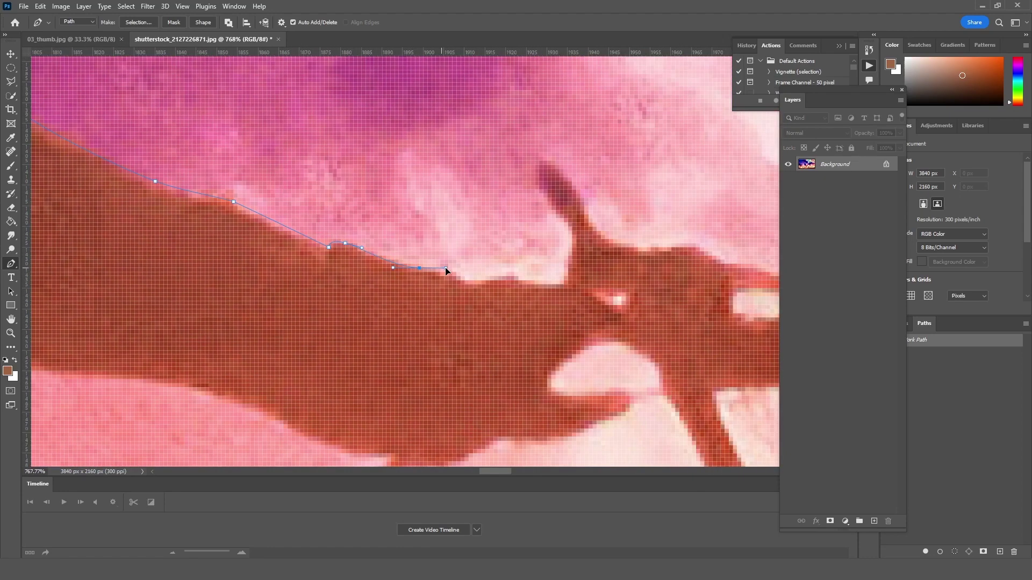
Extend the path along the frame's top edge, undoing one misplaced anchor
{"action": "left_click", "coordinate": [565, 280]}
{"action": "left_click_drag", "start_coordinate": [576, 245], "coordinate": [325, 259]}
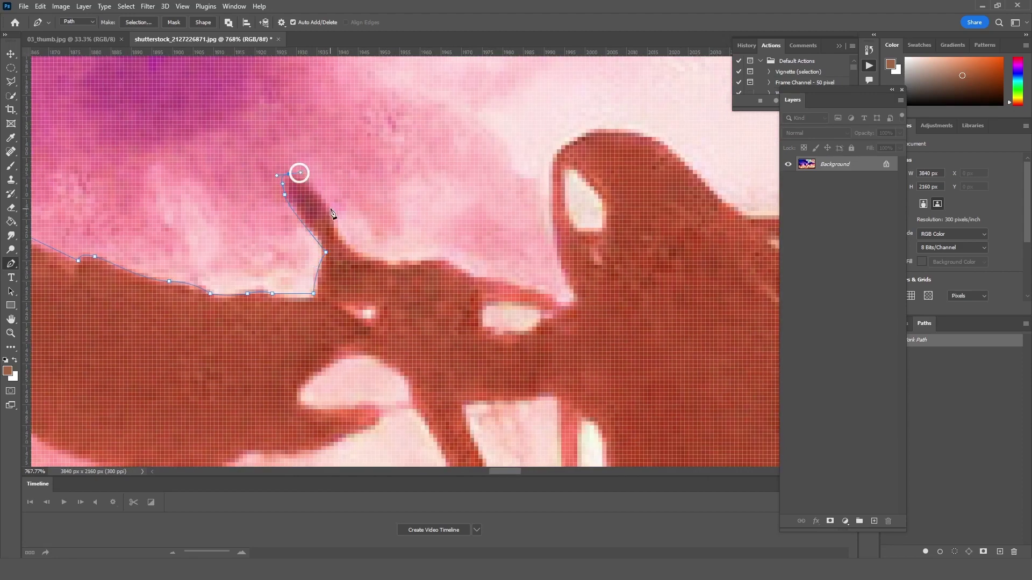
{"action": "left_click", "coordinate": [396, 260]}
{"action": "left_click_drag", "start_coordinate": [449, 260], "coordinate": [348, 271]}
{"action": "key", "text": "ctrl+z"}
{"action": "left_click", "coordinate": [450, 302]}
{"action": "left_click_drag", "start_coordinate": [430, 222], "coordinate": [374, 284]}
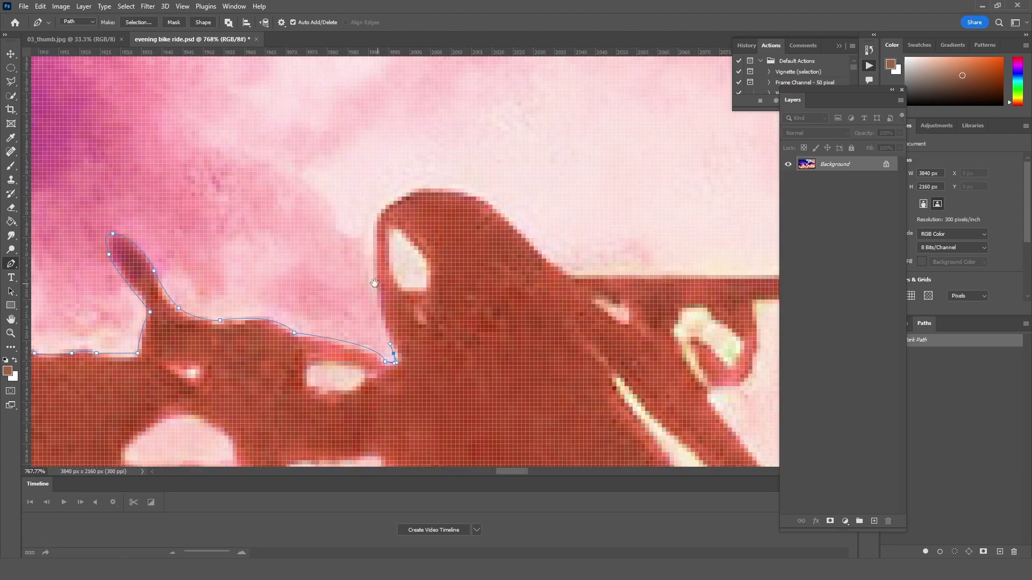
Trace the frame's top bar and continue the path around its corner
{"action": "scroll", "coordinate": [427, 262], "scroll_direction": "right", "scroll_amount": 3}
{"action": "scroll", "coordinate": [461, 246], "scroll_direction": "right", "scroll_amount": 5}
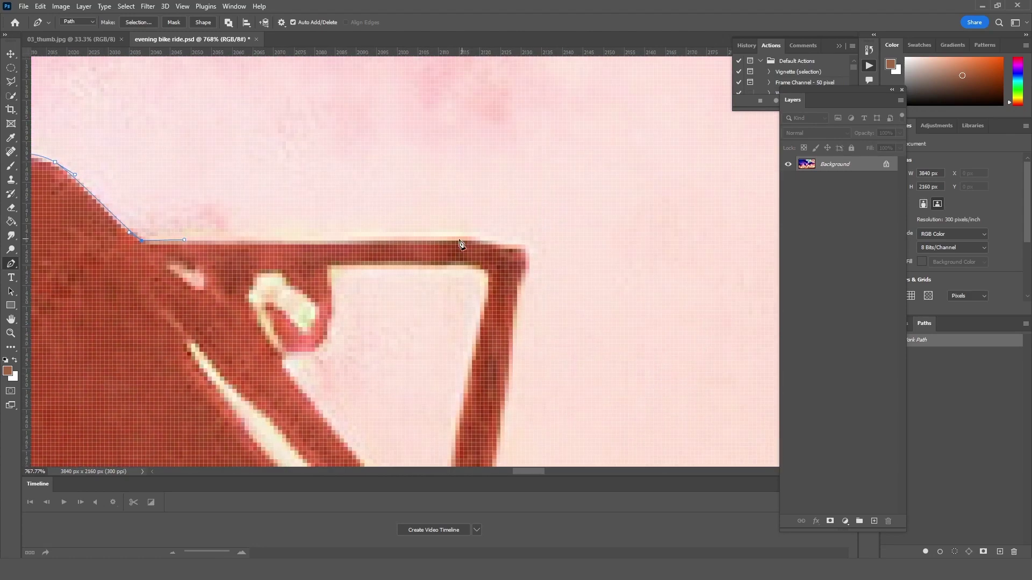
{"action": "left_click", "coordinate": [453, 235]}
{"action": "left_click", "coordinate": [523, 247]}
{"action": "left_click", "coordinate": [515, 276]}
{"action": "scroll", "coordinate": [505, 291], "scroll_direction": "down", "scroll_amount": 2}
{"action": "scroll", "coordinate": [503, 298], "scroll_direction": "down", "scroll_amount": 3}
{"action": "left_click_drag", "start_coordinate": [484, 281], "coordinate": [480, 302]}
{"action": "scroll", "coordinate": [478, 280], "scroll_direction": "down", "scroll_amount": 3}
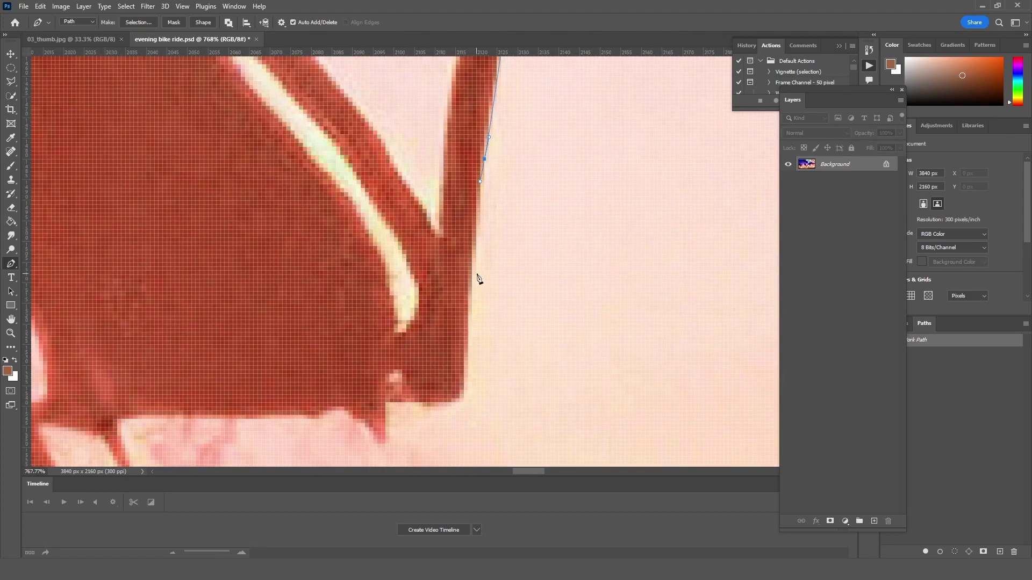
Continue the path down the lower bike frame with magnified view
{"action": "left_click", "coordinate": [387, 403]}
{"action": "scroll", "coordinate": [409, 376], "scroll_direction": "down", "scroll_amount": 2}
{"action": "scroll", "coordinate": [430, 371], "scroll_direction": "left", "scroll_amount": 2}
{"action": "left_click", "coordinate": [466, 374]}
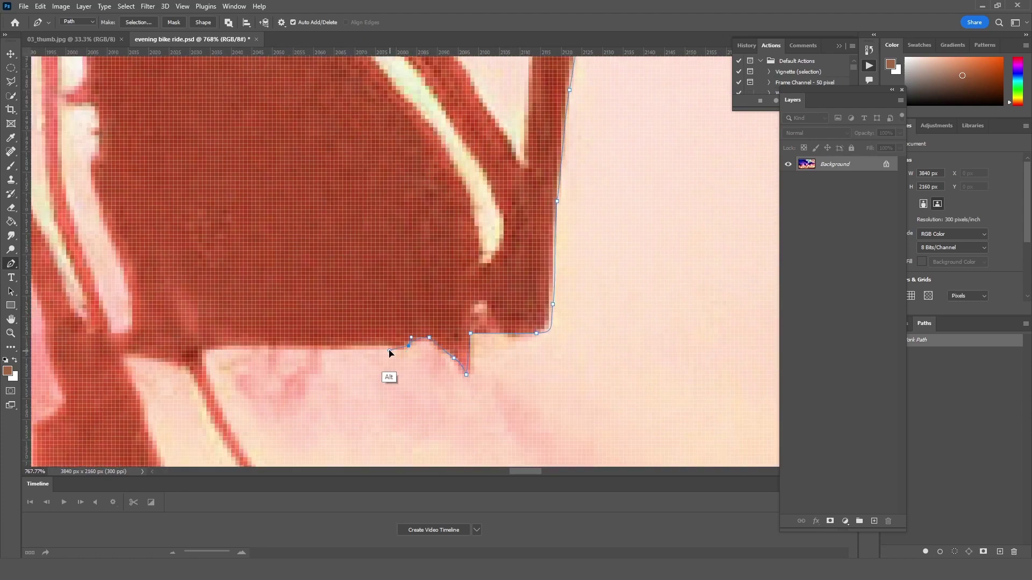
{"action": "left_click_drag", "start_coordinate": [361, 376], "coordinate": [376, 260]}
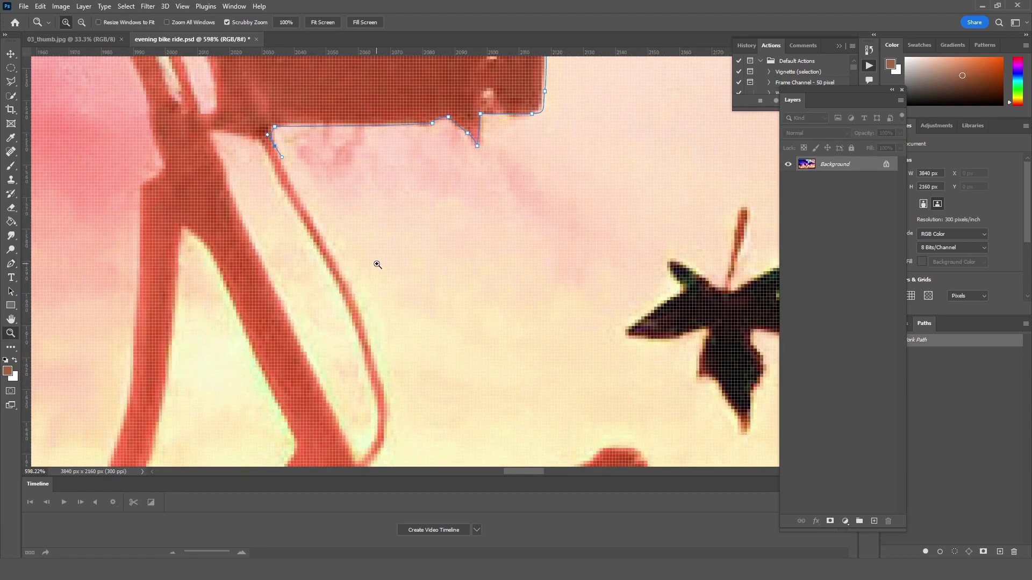
{"action": "scroll", "coordinate": [364, 327], "scroll_direction": "down", "scroll_amount": 3}
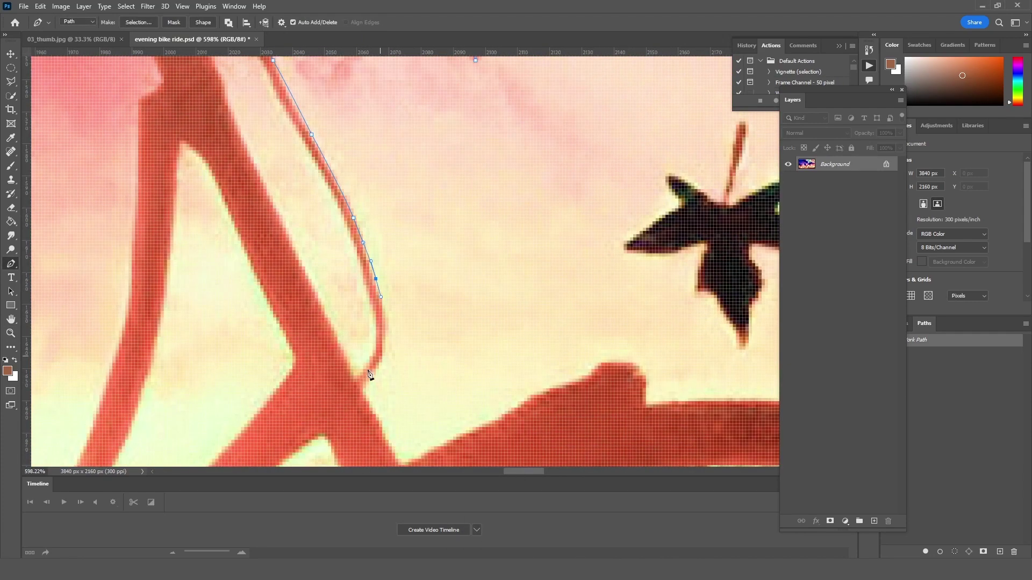
{"action": "left_click_drag", "start_coordinate": [368, 370], "coordinate": [369, 428]}
{"action": "scroll", "coordinate": [368, 376], "scroll_direction": "down", "scroll_amount": 2}
{"action": "left_click", "coordinate": [369, 353]}
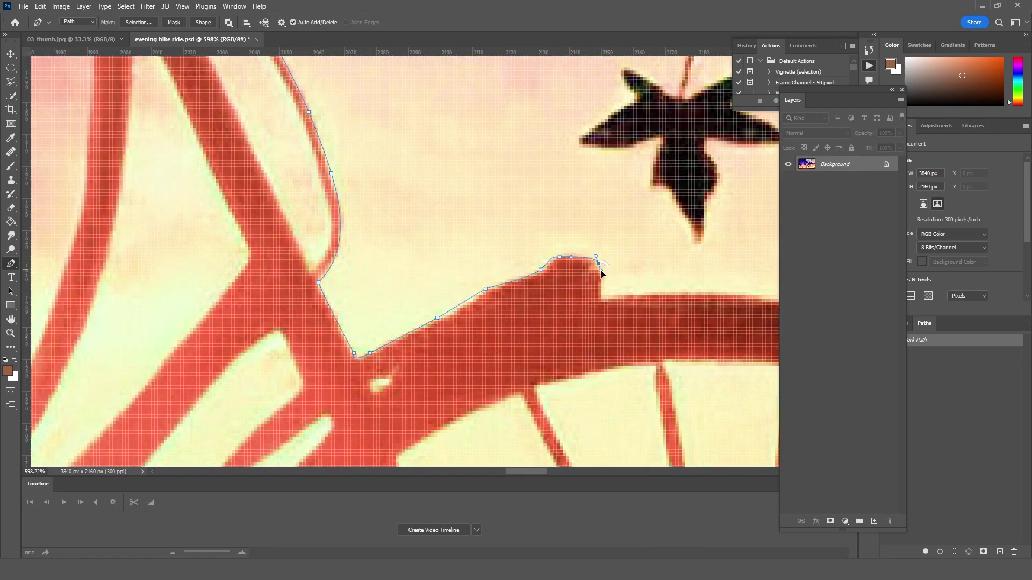
Curve the path around the rear wheel rim down toward the ground
{"action": "scroll", "coordinate": [541, 276], "scroll_direction": "right", "scroll_amount": 5}
{"action": "scroll", "coordinate": [484, 272], "scroll_direction": "right", "scroll_amount": 3}
{"action": "left_click", "coordinate": [449, 270]}
{"action": "scroll", "coordinate": [568, 318], "scroll_direction": "down", "scroll_amount": 2}
{"action": "left_click_drag", "start_coordinate": [476, 293], "coordinate": [506, 345]}
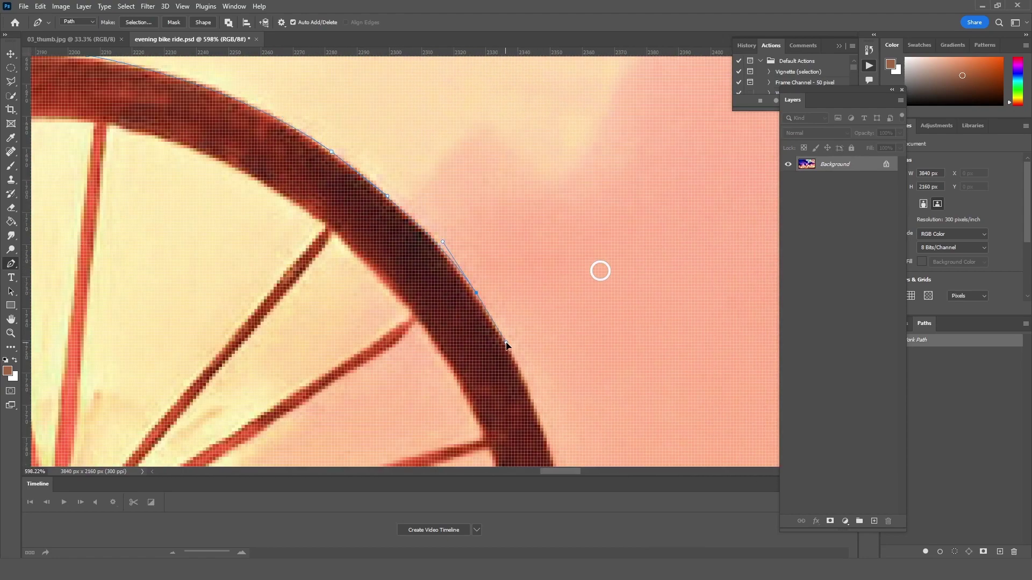
{"action": "scroll", "coordinate": [506, 345], "scroll_direction": "down", "scroll_amount": 4}
{"action": "scroll", "coordinate": [462, 323], "scroll_direction": "right", "scroll_amount": 2}
{"action": "left_click_drag", "start_coordinate": [454, 304], "coordinate": [471, 374]}
{"action": "scroll", "coordinate": [470, 373], "scroll_direction": "down", "scroll_amount": 2}
{"action": "scroll", "coordinate": [478, 258], "scroll_direction": "down", "scroll_amount": 1}
{"action": "left_click_drag", "start_coordinate": [444, 341], "coordinate": [436, 412]}
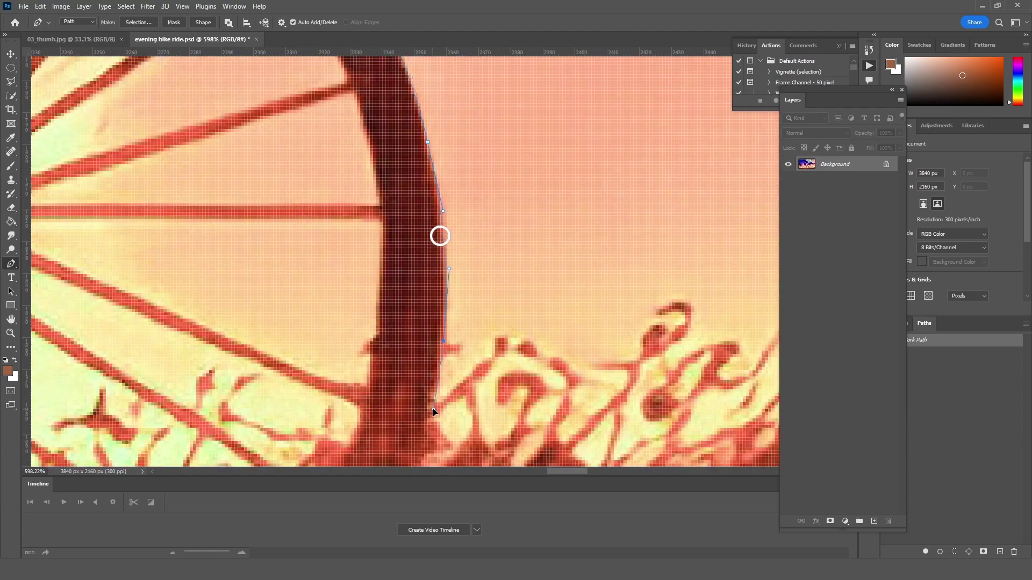
{"action": "scroll", "coordinate": [457, 365], "scroll_direction": "down", "scroll_amount": 5}
{"action": "scroll", "coordinate": [465, 309], "scroll_direction": "up", "scroll_amount": 5}
Zoom in on the wheel and add anchors along the tube top and rim
{"action": "scroll", "coordinate": [376, 268], "scroll_direction": "left", "scroll_amount": 3}
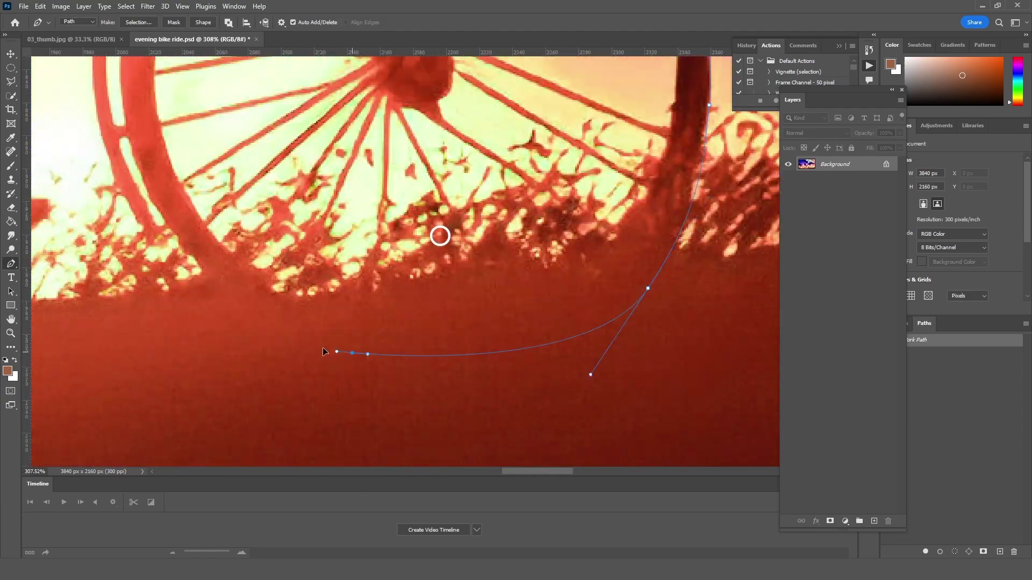
{"action": "key", "text": "z"}
{"action": "mouse_move", "coordinate": [177, 204]}
{"action": "left_mouse_down"}
{"action": "mouse_move", "coordinate": [202, 204]}
{"action": "mouse_move", "coordinate": [210, 293]}
{"action": "left_mouse_up"}
{"action": "key", "text": "p"}
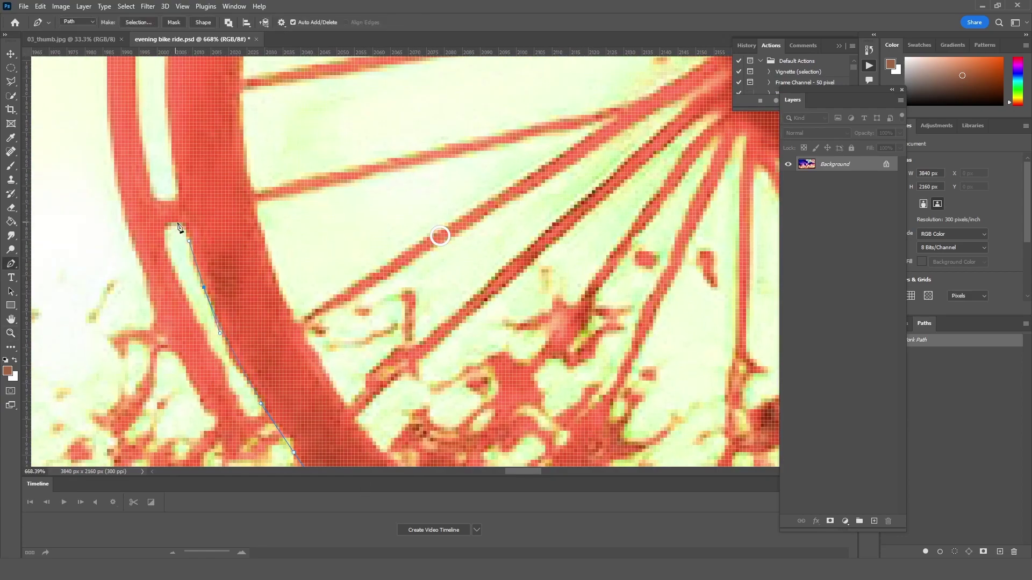
{"action": "left_click", "coordinate": [167, 224]}
{"action": "scroll", "coordinate": [201, 294], "scroll_direction": "down", "scroll_amount": 2}
{"action": "scroll", "coordinate": [164, 288], "scroll_direction": "up", "scroll_amount": 5}
{"action": "left_click_drag", "start_coordinate": [250, 226], "coordinate": [253, 146]}
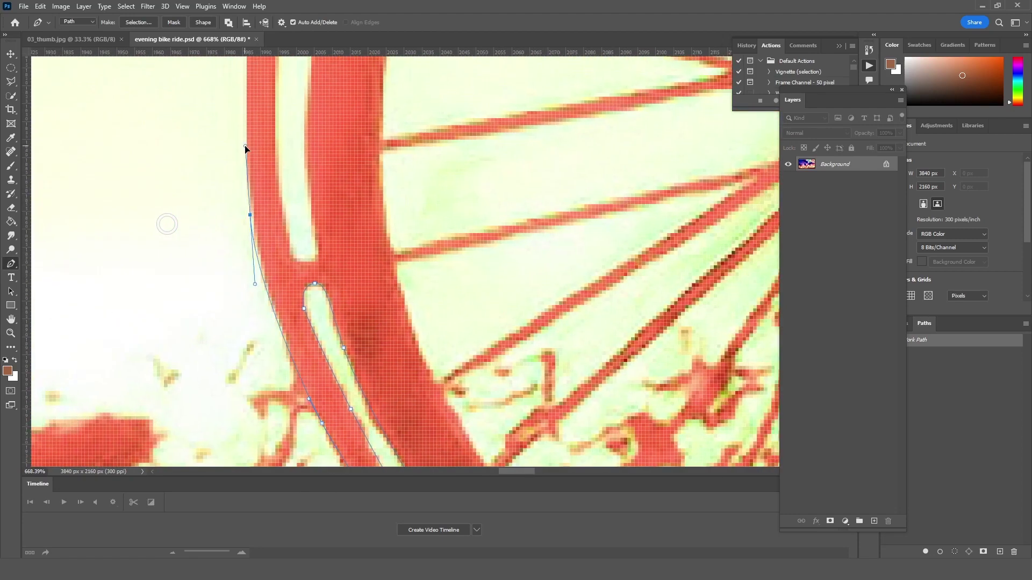
{"action": "scroll", "coordinate": [337, 162], "scroll_direction": "up", "scroll_amount": 3}
{"action": "left_click_drag", "start_coordinate": [410, 171], "coordinate": [450, 109]}
{"action": "scroll", "coordinate": [430, 161], "scroll_direction": "up", "scroll_amount": 5}
{"action": "scroll", "coordinate": [430, 162], "scroll_direction": "right", "scroll_amount": 3}
{"action": "left_click_drag", "start_coordinate": [405, 227], "coordinate": [417, 215]}
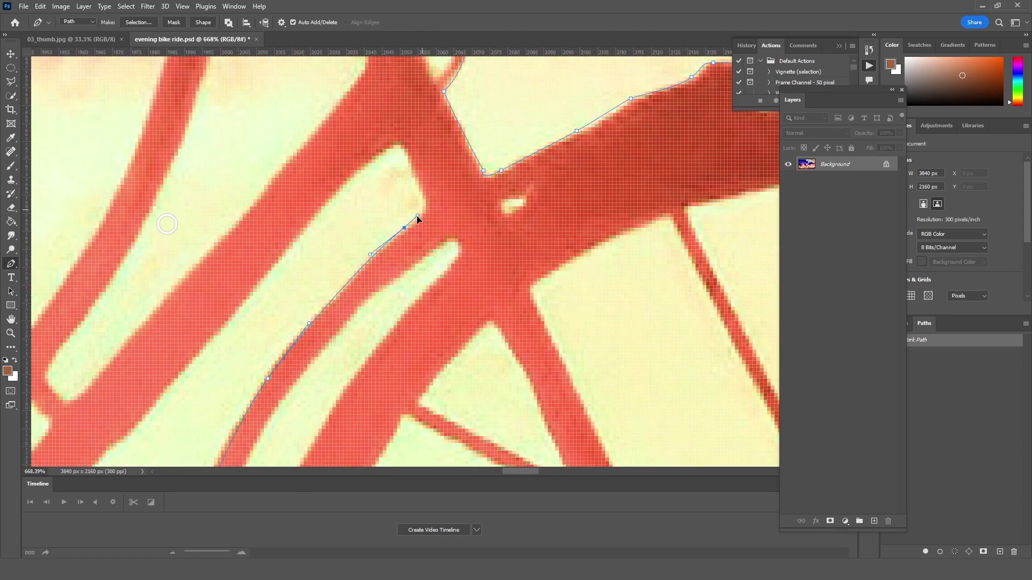
Curve the path further along the rim, fitting the whole image on screen
{"action": "scroll", "coordinate": [296, 254], "scroll_direction": "left", "scroll_amount": 3}
{"action": "scroll", "coordinate": [357, 249], "scroll_direction": "left", "scroll_amount": 3}
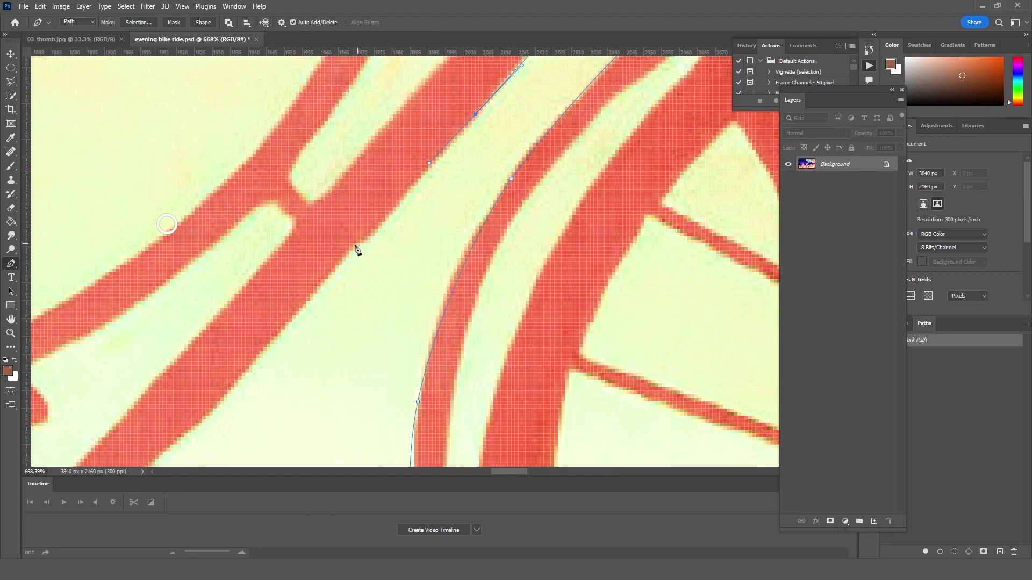
{"action": "scroll", "coordinate": [295, 318], "scroll_direction": "down", "scroll_amount": 2}
{"action": "mouse_move", "coordinate": [307, 271]}
{"action": "left_mouse_down"}
{"action": "mouse_move", "coordinate": [288, 294]}
{"action": "mouse_move", "coordinate": [333, 350]}
{"action": "left_mouse_up"}
{"action": "scroll", "coordinate": [275, 375], "scroll_direction": "down", "scroll_amount": 3}
{"action": "scroll", "coordinate": [275, 375], "scroll_direction": "left", "scroll_amount": 1}
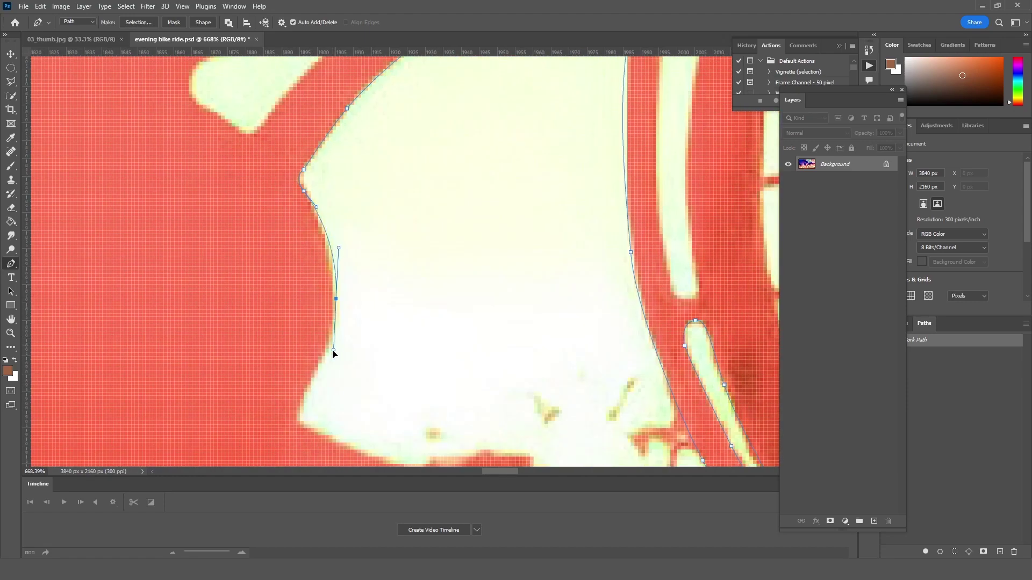
{"action": "key", "text": "ctrl+0"}
{"action": "scroll", "coordinate": [446, 338], "scroll_direction": "up", "scroll_amount": 10}
{"action": "left_click_drag", "start_coordinate": [446, 338], "coordinate": [361, 371]}
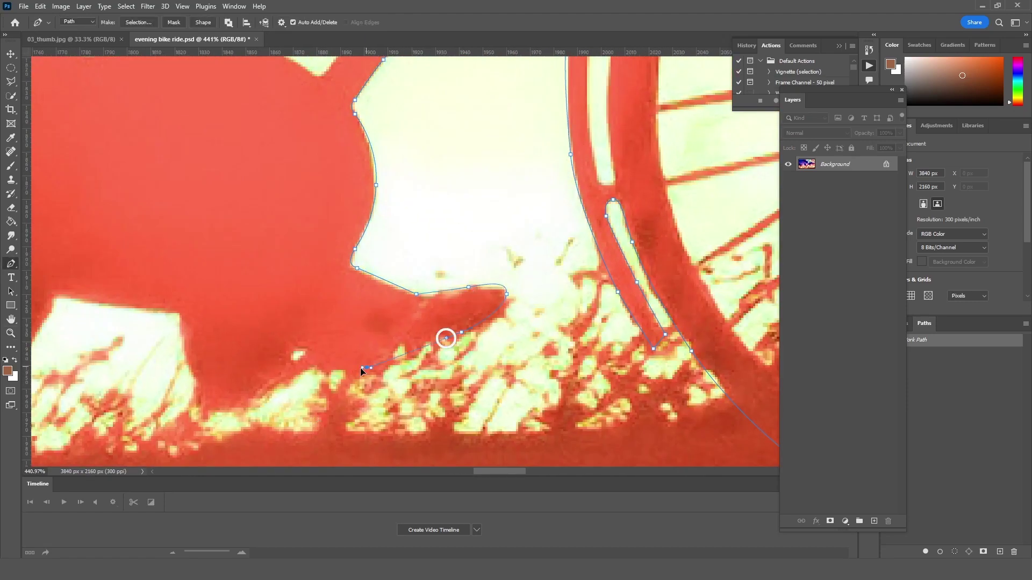
Trace anchors along the silhouette edge and around the other wheel's left edge
{"action": "scroll", "coordinate": [299, 327], "scroll_direction": "left", "scroll_amount": 3}
{"action": "left_click", "coordinate": [307, 295]}
{"action": "left_click", "coordinate": [279, 401]}
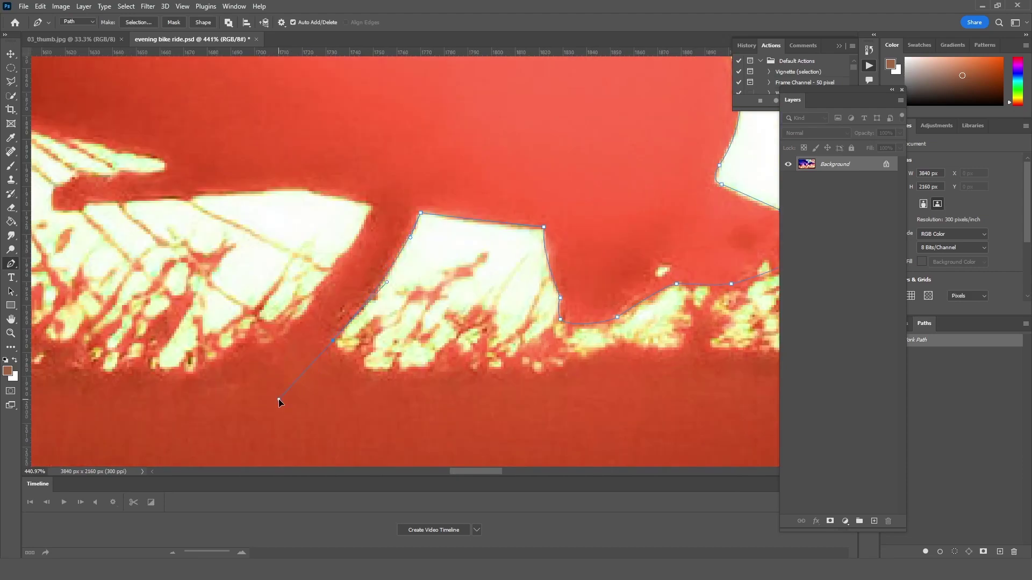
{"action": "scroll", "coordinate": [279, 401], "scroll_direction": "down", "scroll_amount": 4}
{"action": "left_click_drag", "start_coordinate": [322, 399], "coordinate": [266, 401]}
{"action": "scroll", "coordinate": [204, 349], "scroll_direction": "up", "scroll_amount": 3}
{"action": "scroll", "coordinate": [192, 293], "scroll_direction": "up", "scroll_amount": 5}
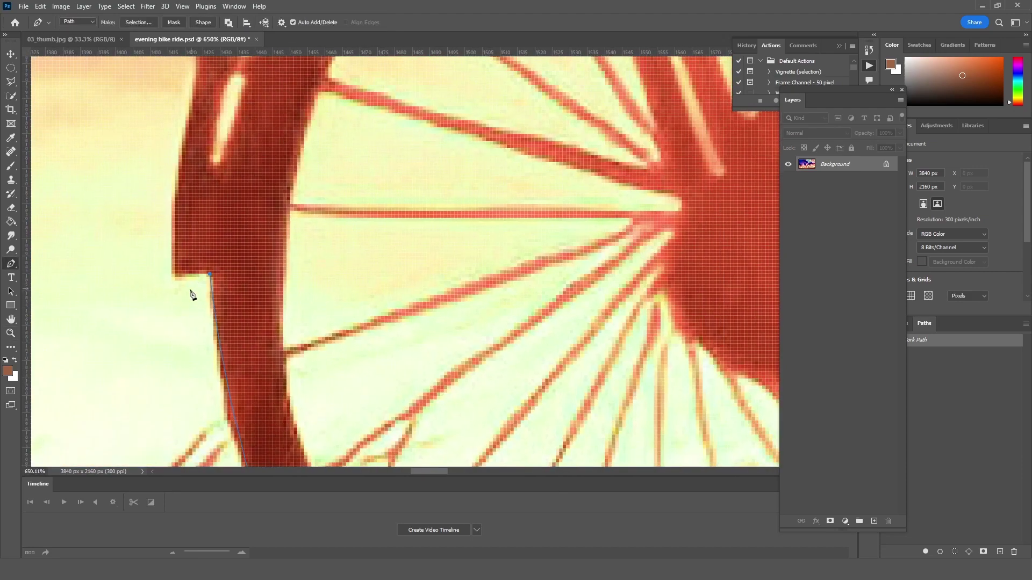
{"action": "left_click", "coordinate": [231, 413]}
{"action": "left_click", "coordinate": [196, 415]}
{"action": "left_click_drag", "start_coordinate": [196, 314], "coordinate": [200, 280]}
Run the path up the tube's left edge and along its upper edge
{"action": "scroll", "coordinate": [223, 164], "scroll_direction": "up", "scroll_amount": 4}
{"action": "left_click", "coordinate": [193, 272]}
{"action": "left_click", "coordinate": [198, 229]}
{"action": "left_click", "coordinate": [195, 209]}
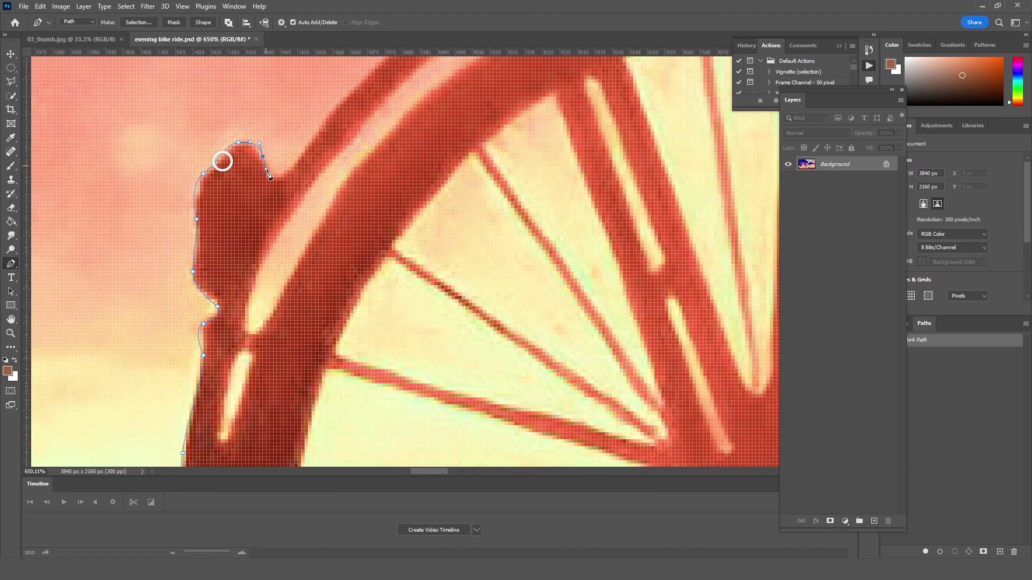
{"action": "scroll", "coordinate": [293, 164], "scroll_direction": "down", "scroll_amount": 3}
{"action": "scroll", "coordinate": [345, 202], "scroll_direction": "up", "scroll_amount": 3}
{"action": "left_click", "coordinate": [219, 278]}
{"action": "left_click", "coordinate": [245, 251]}
{"action": "left_click_drag", "start_coordinate": [337, 187], "coordinate": [348, 174]}
{"action": "left_click_drag", "start_coordinate": [343, 103], "coordinate": [357, 294]}
{"action": "left_click", "coordinate": [347, 255]}
{"action": "left_click_drag", "start_coordinate": [355, 240], "coordinate": [359, 244]}
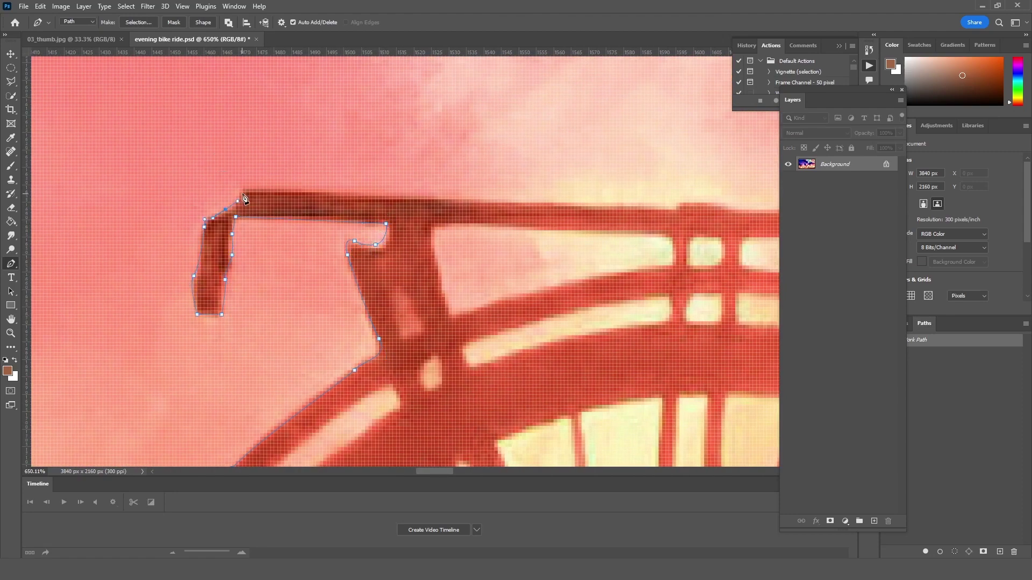
Trace the path along the handlebar rail, over its bump, and up the edge
{"action": "left_click_drag", "start_coordinate": [319, 233], "coordinate": [97, 257]}
{"action": "left_click", "coordinate": [455, 222]}
{"action": "left_click", "coordinate": [516, 233]}
{"action": "left_click_drag", "start_coordinate": [524, 233], "coordinate": [314, 232]}
{"action": "left_click", "coordinate": [443, 236]}
{"action": "left_click_drag", "start_coordinate": [488, 240], "coordinate": [491, 248]}
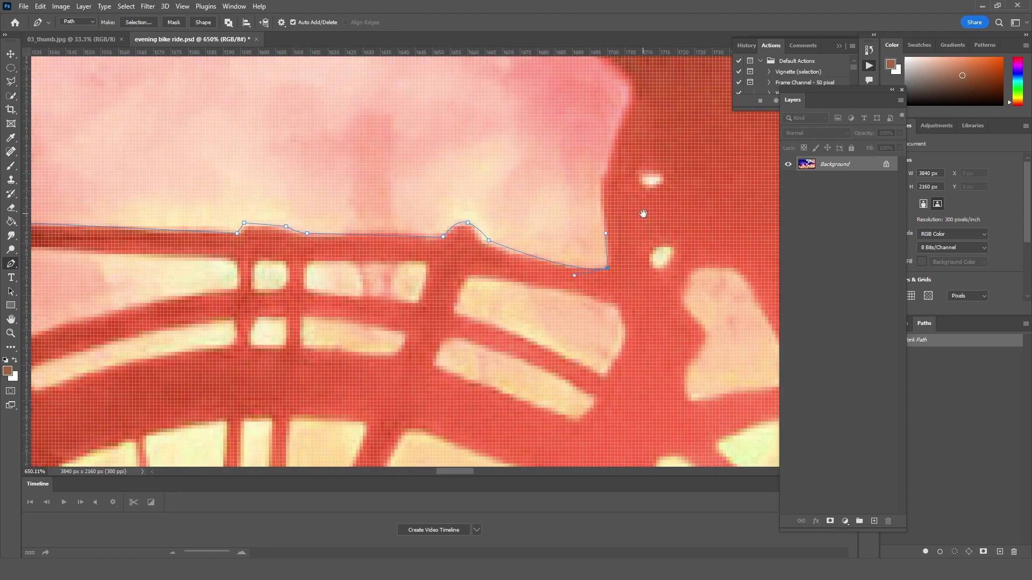
{"action": "left_click_drag", "start_coordinate": [643, 213], "coordinate": [508, 307]}
{"action": "left_click_drag", "start_coordinate": [465, 269], "coordinate": [471, 248]}
Follow the pink edge up the rider's front outline with curved anchors
{"action": "left_click_drag", "start_coordinate": [377, 141], "coordinate": [378, 336]}
{"action": "left_click", "coordinate": [335, 306]}
{"action": "left_click_drag", "start_coordinate": [330, 271], "coordinate": [324, 262]}
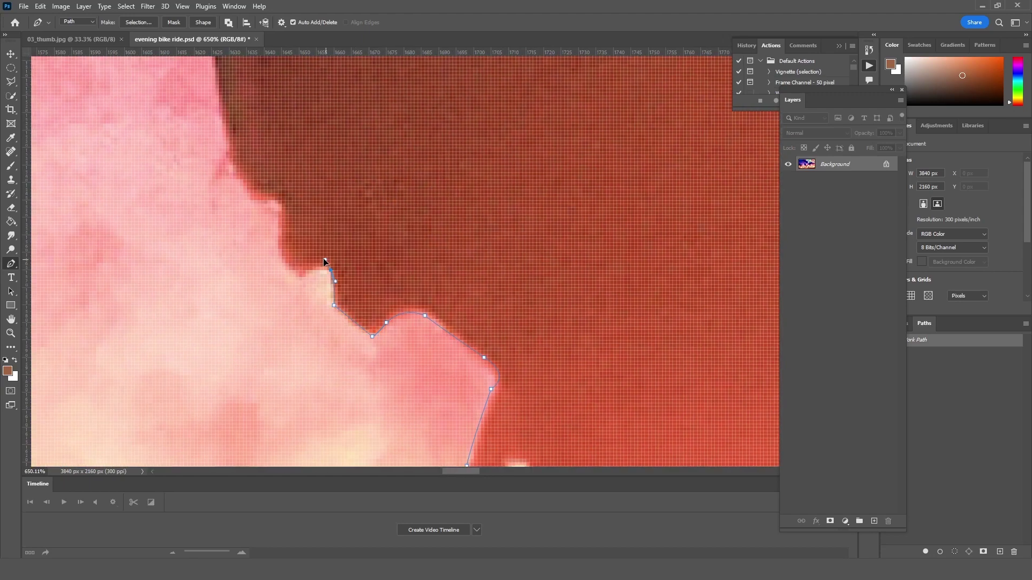
{"action": "left_click_drag", "start_coordinate": [265, 201], "coordinate": [243, 302]}
{"action": "scroll", "coordinate": [243, 302], "scroll_direction": "up", "scroll_amount": 5}
{"action": "left_click_drag", "start_coordinate": [211, 365], "coordinate": [208, 318]}
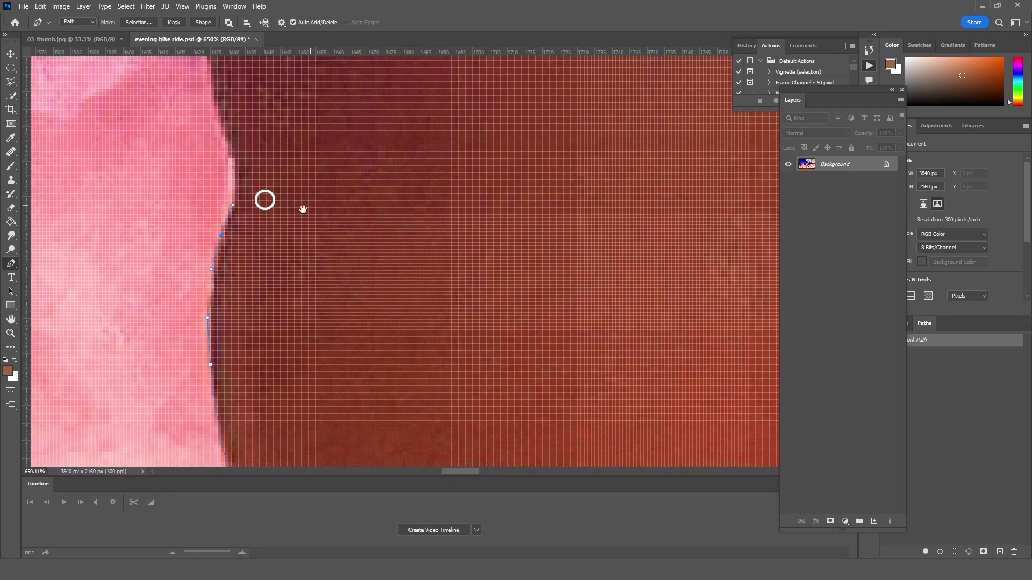
{"action": "left_click_drag", "start_coordinate": [303, 209], "coordinate": [307, 314]}
{"action": "left_click_drag", "start_coordinate": [364, 191], "coordinate": [298, 236]}
Bring the rider's head into view and anchor the path on the head outline
{"action": "scroll", "coordinate": [290, 307], "scroll_direction": "up", "scroll_amount": 3}
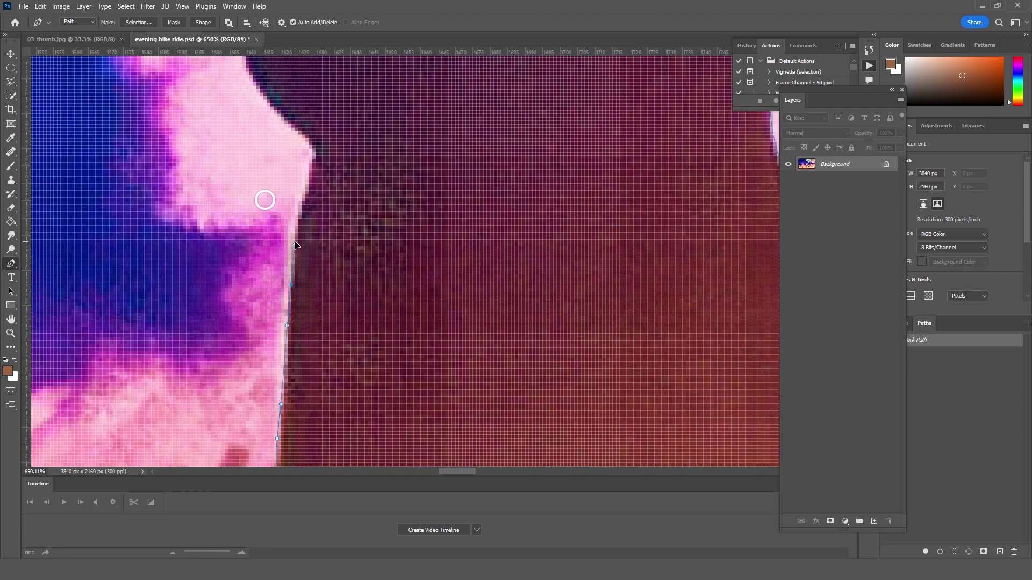
{"action": "scroll", "coordinate": [265, 200], "scroll_direction": "up", "scroll_amount": 3}
{"action": "scroll", "coordinate": [269, 249], "scroll_direction": "up", "scroll_amount": 2}
{"action": "scroll", "coordinate": [269, 251], "scroll_direction": "up", "scroll_amount": 2}
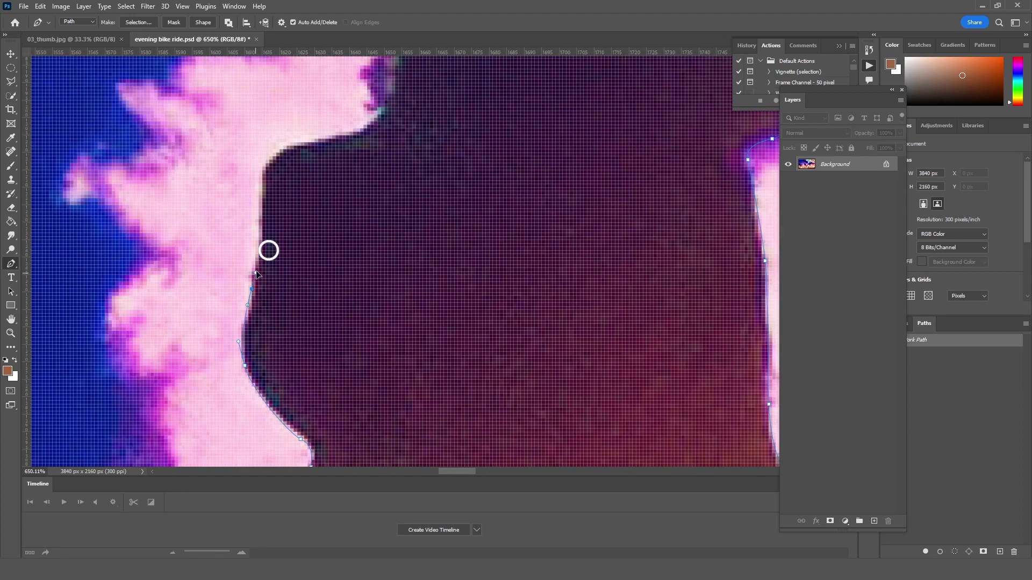
{"action": "scroll", "coordinate": [269, 251], "scroll_direction": "up", "scroll_amount": 3}
{"action": "left_click", "coordinate": [376, 210]}
{"action": "scroll", "coordinate": [328, 333], "scroll_direction": "up", "scroll_amount": 5}
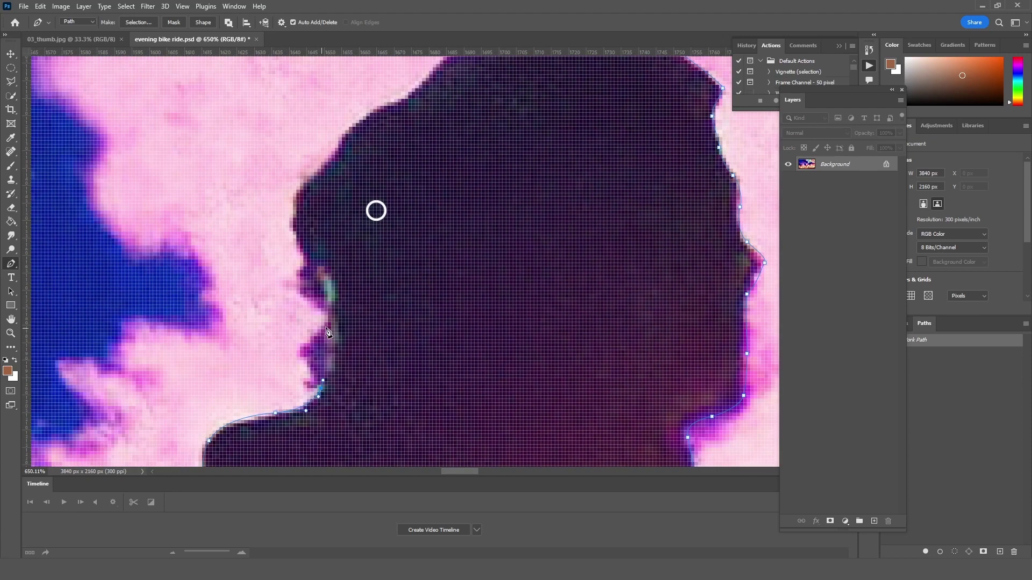
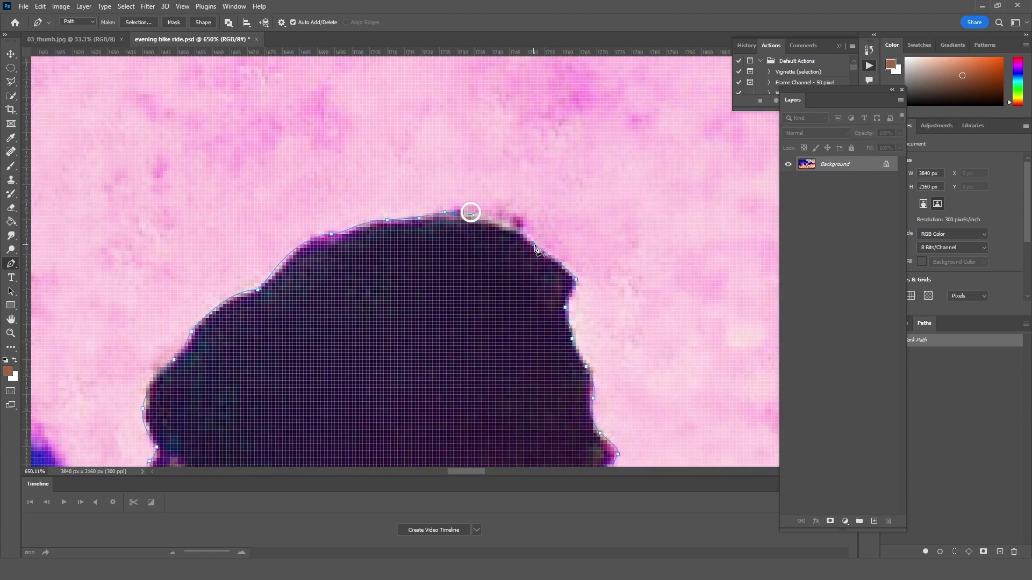
Turn the traced path into a selection, copy it to Layer 1, and hide Background
{"action": "scroll", "coordinate": [471, 212], "scroll_direction": "down", "scroll_amount": 3}
{"action": "scroll", "coordinate": [470, 213], "scroll_direction": "up", "scroll_amount": 2}
{"action": "right_click", "coordinate": [471, 212]}
{"action": "left_click", "coordinate": [461, 286]}
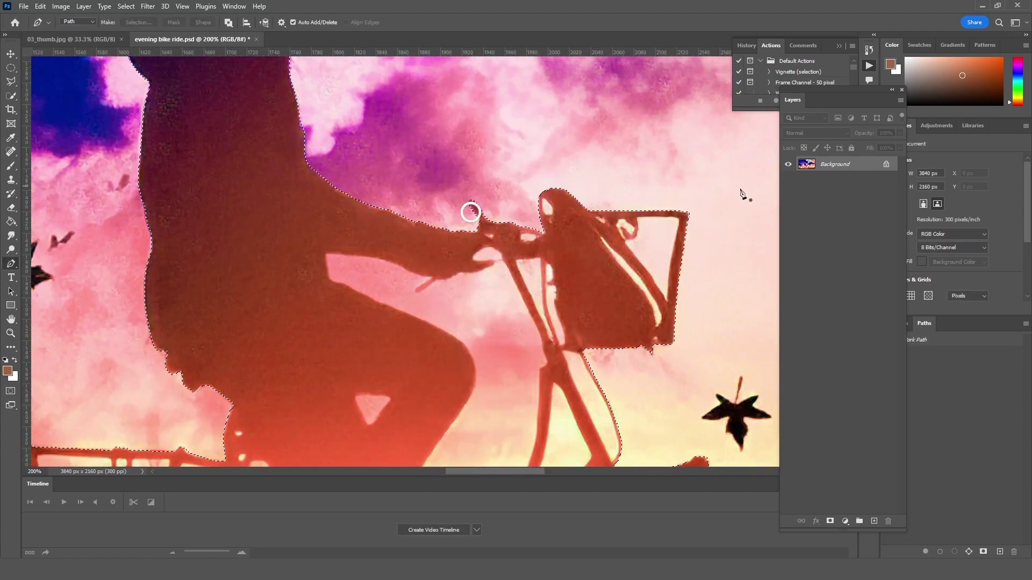
{"action": "key", "text": "ctrl+j"}
{"action": "left_click", "coordinate": [787, 179]}
Switch to the Lasso tool and bring the whole bicycle into view
{"action": "key", "text": "l"}
{"action": "scroll", "coordinate": [462, 242], "scroll_direction": "down", "scroll_amount": 3}
{"action": "scroll", "coordinate": [462, 242], "scroll_direction": "up", "scroll_amount": 4}
{"action": "left_click_drag", "start_coordinate": [454, 319], "coordinate": [462, 241]}
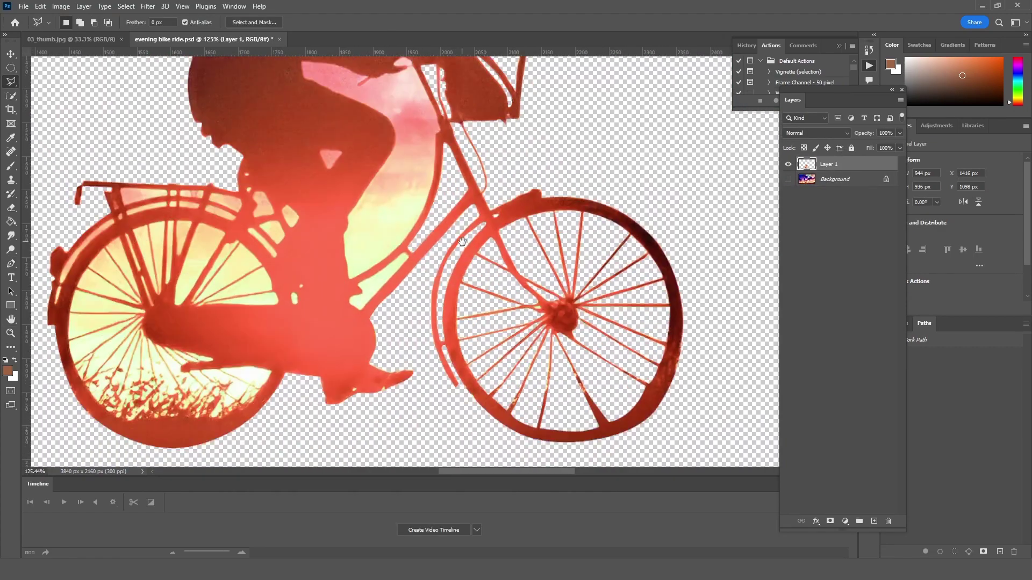
{"action": "scroll", "coordinate": [462, 242], "scroll_direction": "up", "scroll_amount": 3}
{"action": "scroll", "coordinate": [476, 215], "scroll_direction": "up", "scroll_amount": 2}
Trace the gap inside the bicycle frame tube with Pen-tool anchors
{"action": "key", "text": "p"}
{"action": "left_click", "coordinate": [502, 232]}
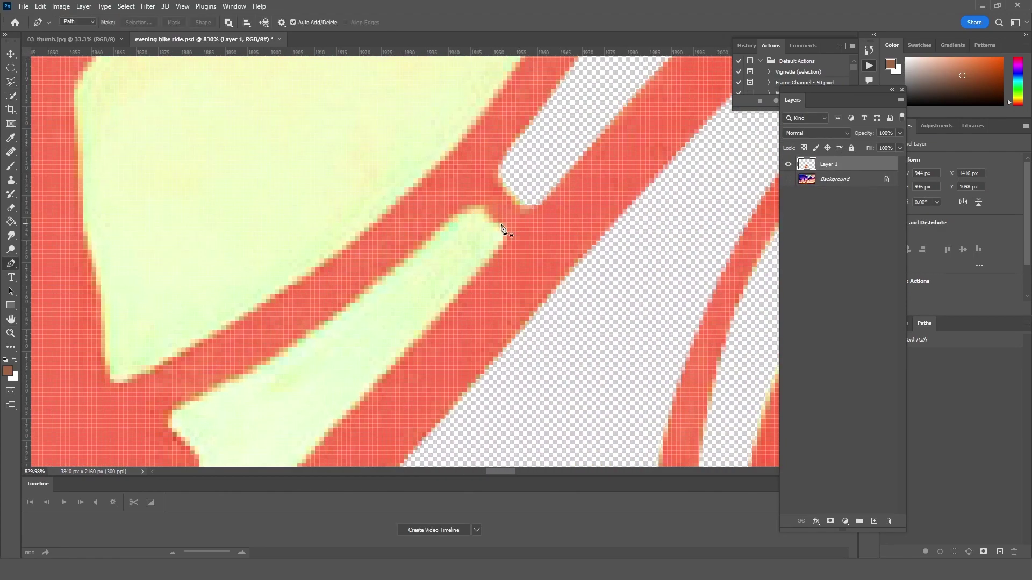
{"action": "left_click", "coordinate": [489, 257]}
{"action": "left_click_drag", "start_coordinate": [489, 258], "coordinate": [565, 148]}
{"action": "left_click_drag", "start_coordinate": [426, 300], "coordinate": [458, 266]}
{"action": "left_click_drag", "start_coordinate": [441, 317], "coordinate": [597, 159]}
{"action": "left_click_drag", "start_coordinate": [460, 265], "coordinate": [447, 279]}
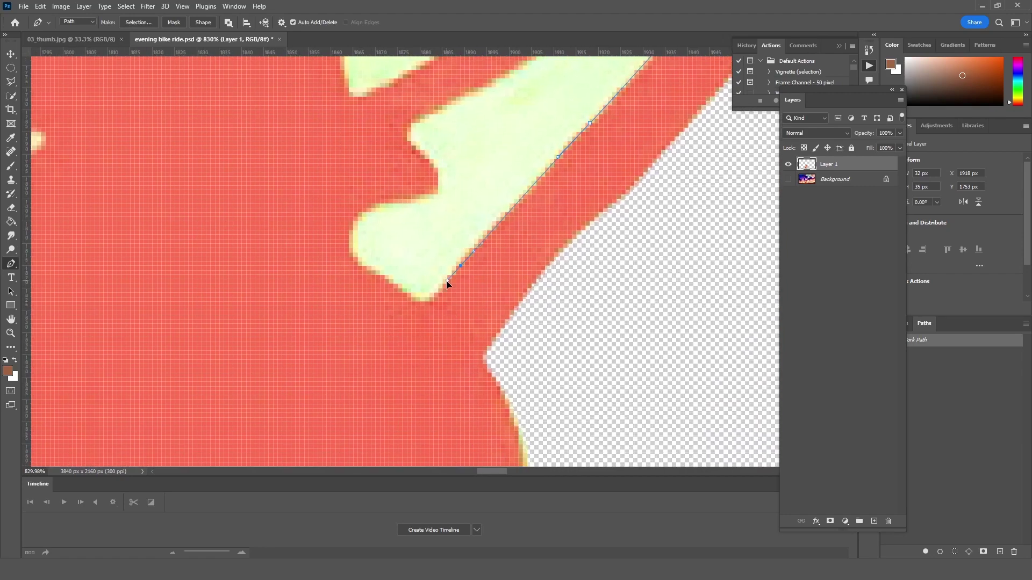
{"action": "left_click", "coordinate": [411, 141]}
{"action": "left_click_drag", "start_coordinate": [430, 114], "coordinate": [449, 104]}
Close the gap outline, make it a selection, and delete it to transparency
{"action": "scroll", "coordinate": [447, 161], "scroll_direction": "up", "scroll_amount": 5}
{"action": "scroll", "coordinate": [446, 161], "scroll_direction": "right", "scroll_amount": 4}
{"action": "left_click_drag", "start_coordinate": [430, 228], "coordinate": [484, 185]}
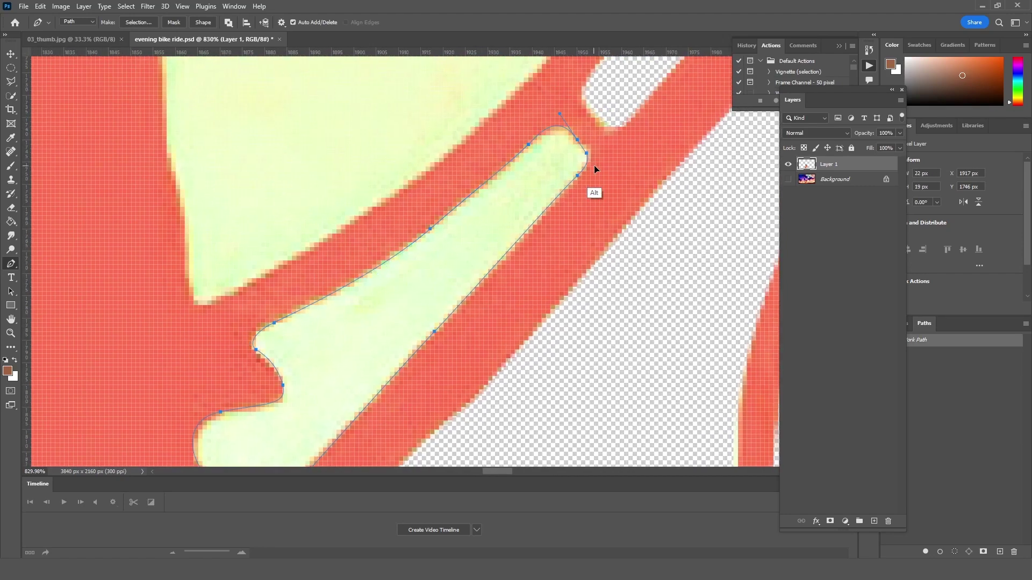
{"action": "right_click", "coordinate": [524, 232]}
{"action": "left_click", "coordinate": [565, 260]}
{"action": "key", "text": "Delete"}
Start a new Pen path around the pink gap behind the cyclist's leg
{"action": "scroll", "coordinate": [467, 301], "scroll_direction": "up", "scroll_amount": 4}
{"action": "scroll", "coordinate": [467, 301], "scroll_direction": "right", "scroll_amount": 2}
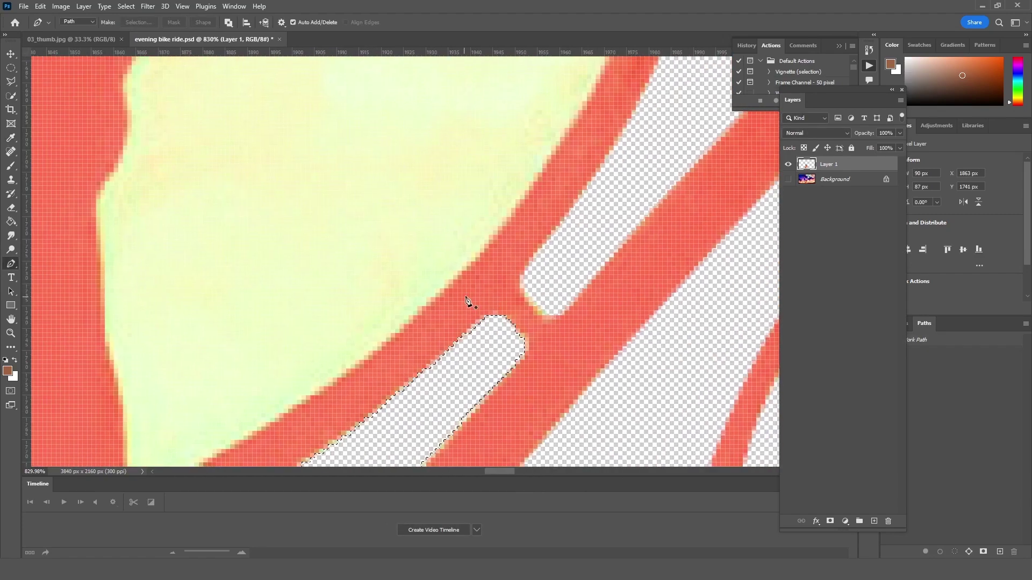
{"action": "scroll", "coordinate": [468, 301], "scroll_direction": "down", "scroll_amount": 5}
{"action": "scroll", "coordinate": [386, 339], "scroll_direction": "up", "scroll_amount": 3}
{"action": "scroll", "coordinate": [414, 271], "scroll_direction": "up", "scroll_amount": 3}
{"action": "scroll", "coordinate": [272, 218], "scroll_direction": "up", "scroll_amount": 1}
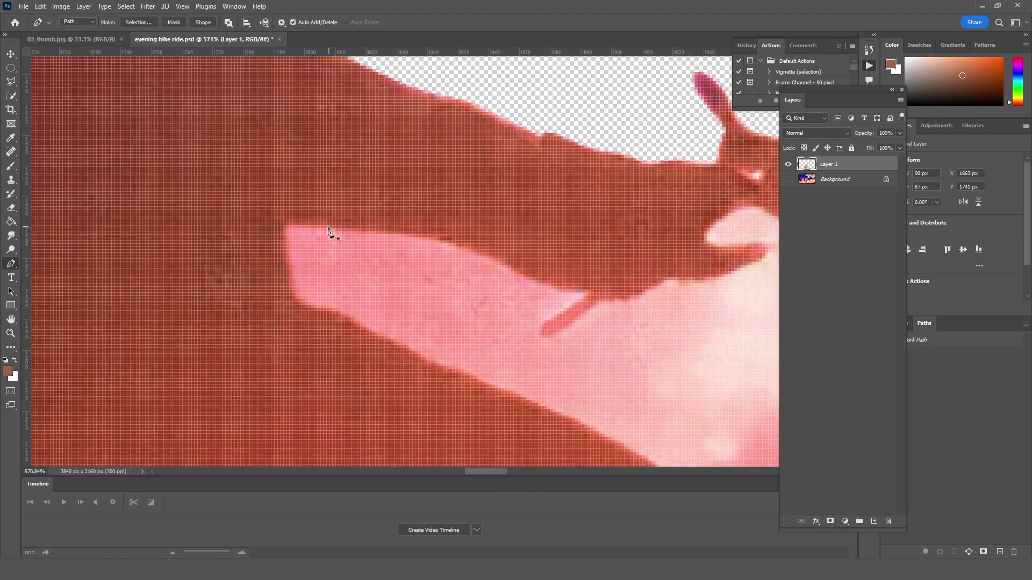
{"action": "left_click_drag", "start_coordinate": [298, 222], "coordinate": [330, 228]}
{"action": "left_click_drag", "start_coordinate": [290, 237], "coordinate": [290, 246]}
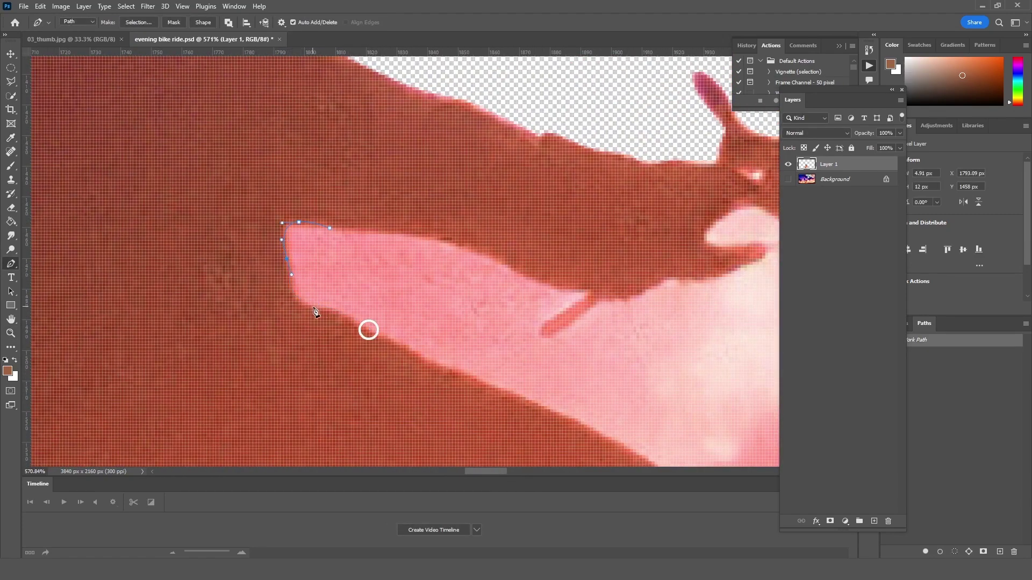
{"action": "scroll", "coordinate": [442, 350], "scroll_direction": "down", "scroll_amount": 3}
{"action": "left_click", "coordinate": [360, 280]}
{"action": "left_click", "coordinate": [403, 295]}
{"action": "left_click", "coordinate": [444, 308]}
Continue placing anchors down the edge of the next pale gap
{"action": "scroll", "coordinate": [392, 266], "scroll_direction": "right", "scroll_amount": 5}
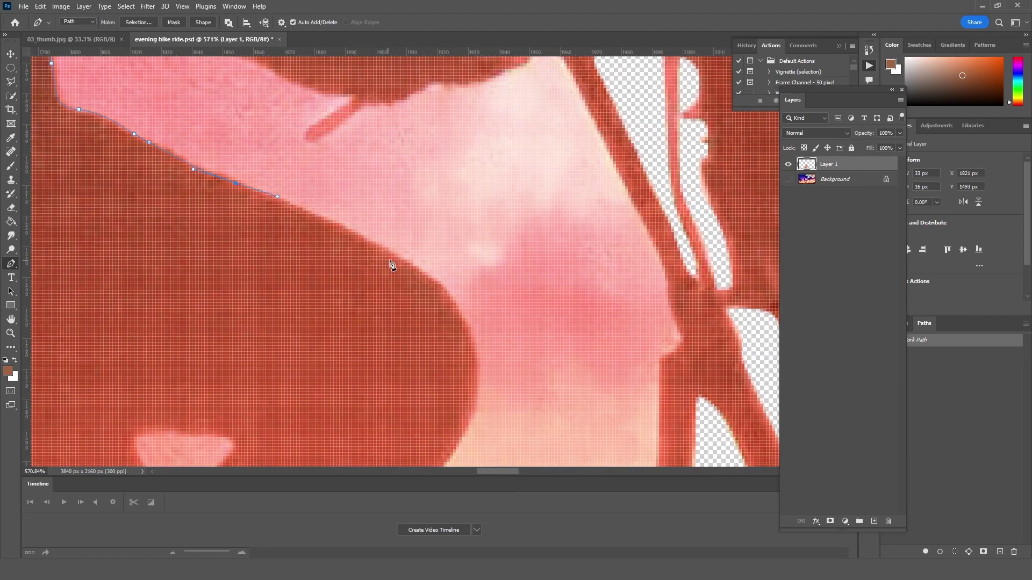
{"action": "scroll", "coordinate": [434, 278], "scroll_direction": "down", "scroll_amount": 5}
{"action": "scroll", "coordinate": [454, 286], "scroll_direction": "right", "scroll_amount": 2}
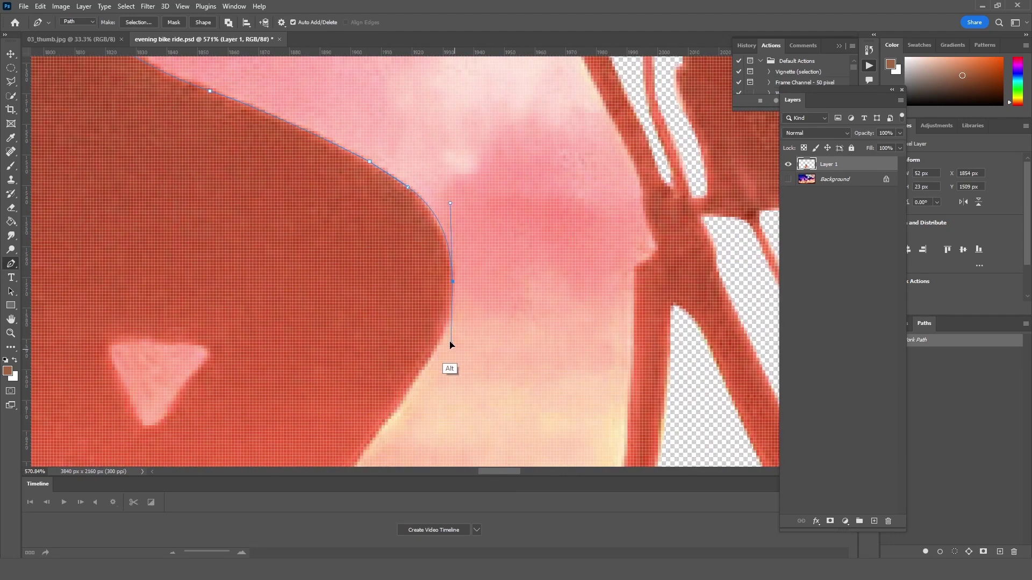
{"action": "scroll", "coordinate": [461, 361], "scroll_direction": "down", "scroll_amount": 6}
{"action": "left_click", "coordinate": [455, 271]}
{"action": "left_click", "coordinate": [413, 325]}
{"action": "scroll", "coordinate": [410, 341], "scroll_direction": "down", "scroll_amount": 6}
{"action": "left_click", "coordinate": [413, 283]}
{"action": "left_click", "coordinate": [391, 322]}
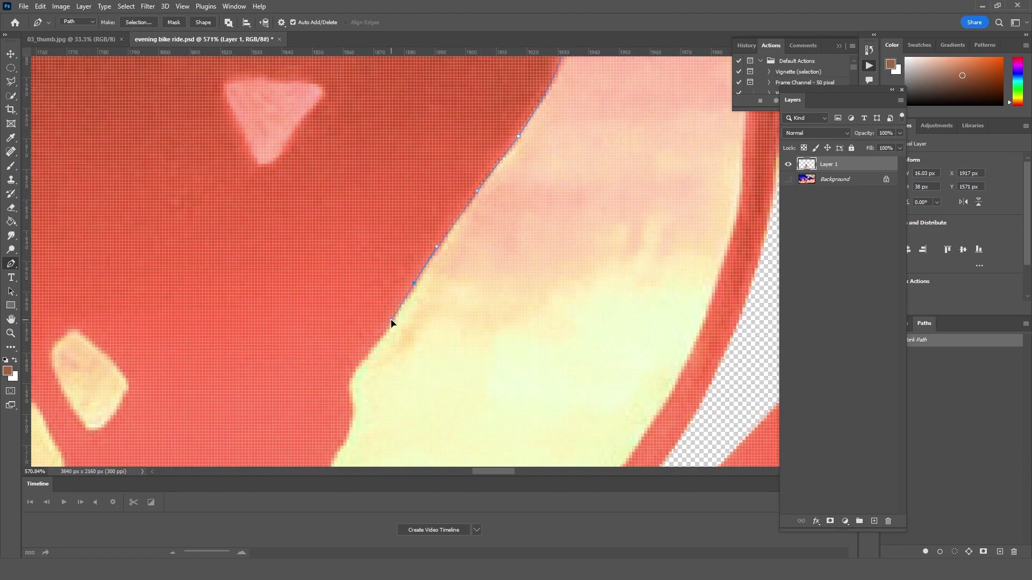
{"action": "scroll", "coordinate": [350, 393], "scroll_direction": "down", "scroll_amount": 5}
{"action": "left_click", "coordinate": [385, 272]}
{"action": "scroll", "coordinate": [396, 288], "scroll_direction": "down", "scroll_amount": 5}
{"action": "left_click", "coordinate": [389, 284]}
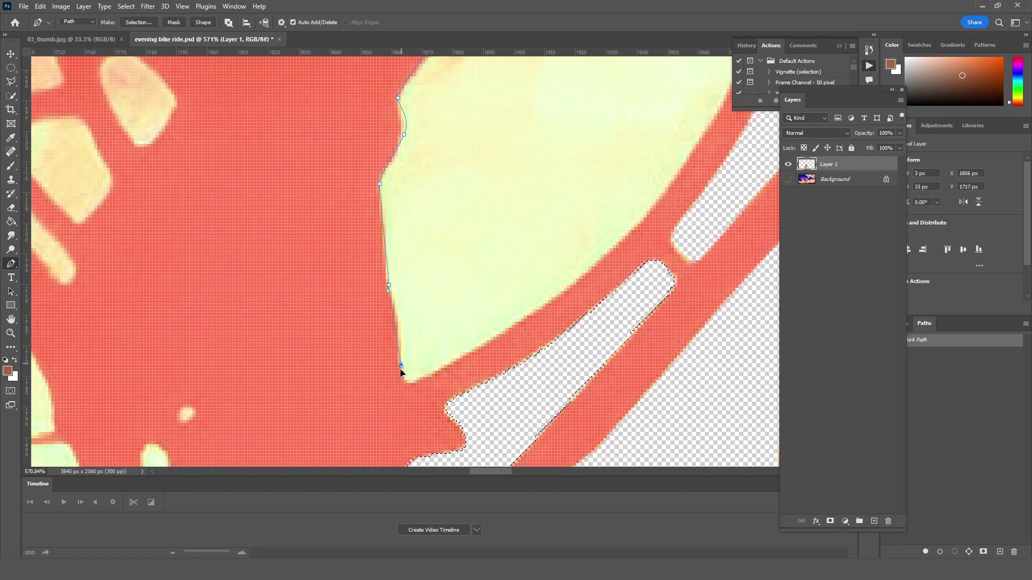
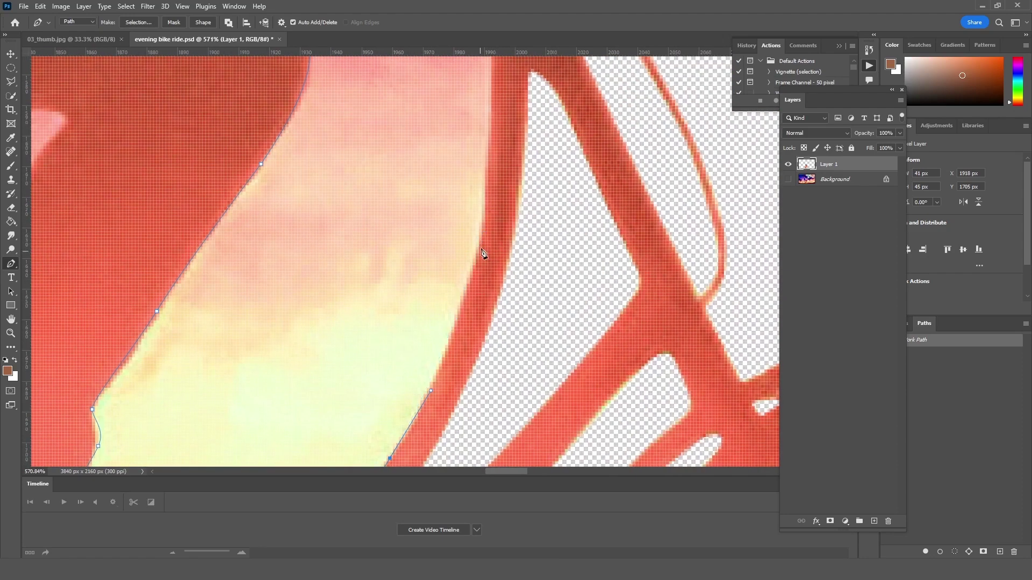
Trace a Pen path around the pale pink gap between the rider's arm and the bicycle
{"action": "left_click", "coordinate": [486, 195]}
{"action": "scroll", "coordinate": [468, 231], "scroll_direction": "up", "scroll_amount": 5}
{"action": "scroll", "coordinate": [457, 258], "scroll_direction": "right", "scroll_amount": 1}
{"action": "left_click", "coordinate": [451, 277]}
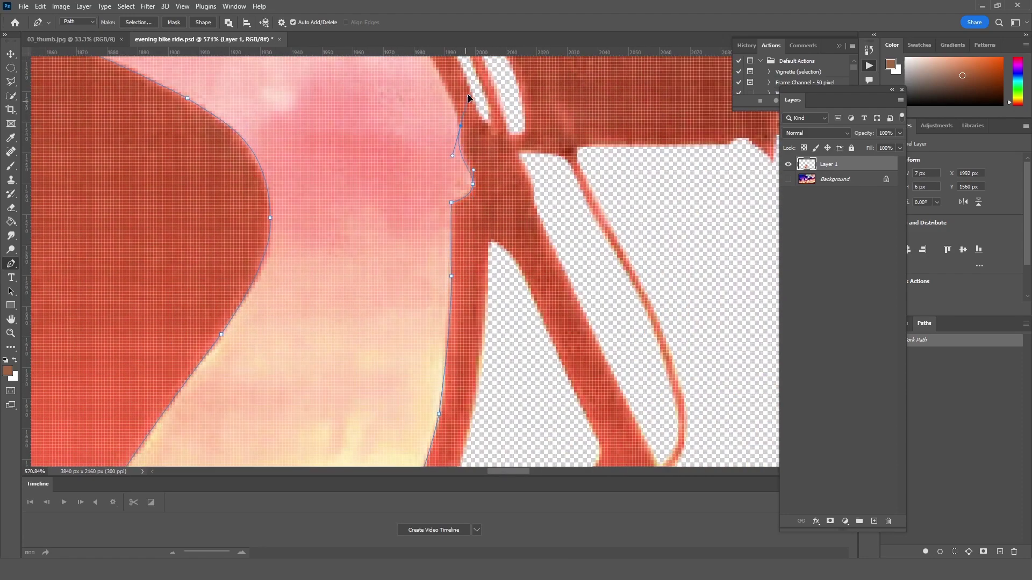
{"action": "scroll", "coordinate": [468, 99], "scroll_direction": "up", "scroll_amount": 5}
{"action": "scroll", "coordinate": [433, 338], "scroll_direction": "up", "scroll_amount": 3}
{"action": "left_click", "coordinate": [504, 241]}
{"action": "scroll", "coordinate": [502, 224], "scroll_direction": "up", "scroll_amount": 3}
{"action": "left_click", "coordinate": [508, 239]}
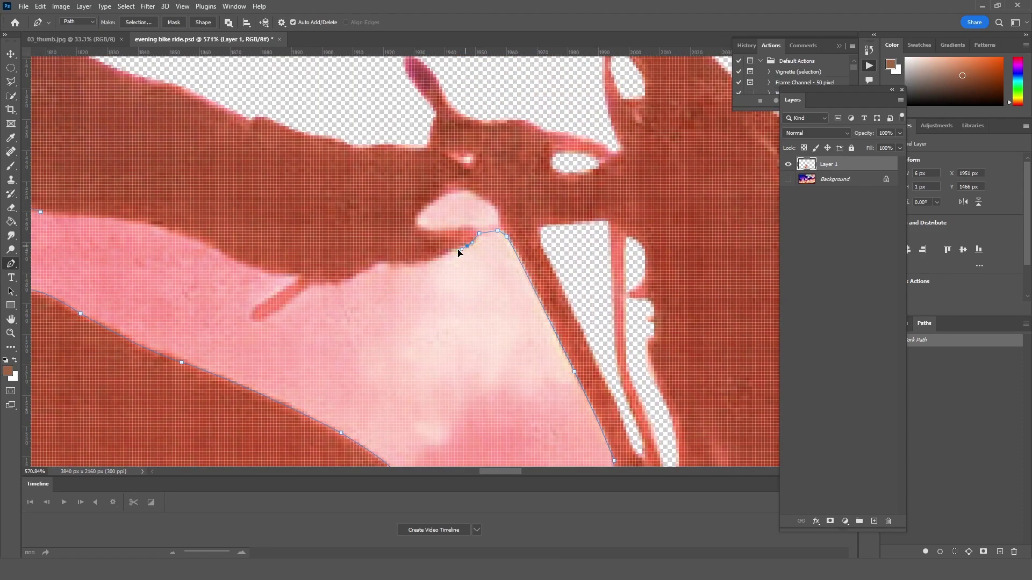
{"action": "left_click", "coordinate": [301, 274]}
{"action": "scroll", "coordinate": [333, 275], "scroll_direction": "up", "scroll_amount": 1}
{"action": "scroll", "coordinate": [334, 276], "scroll_direction": "left", "scroll_amount": 3}
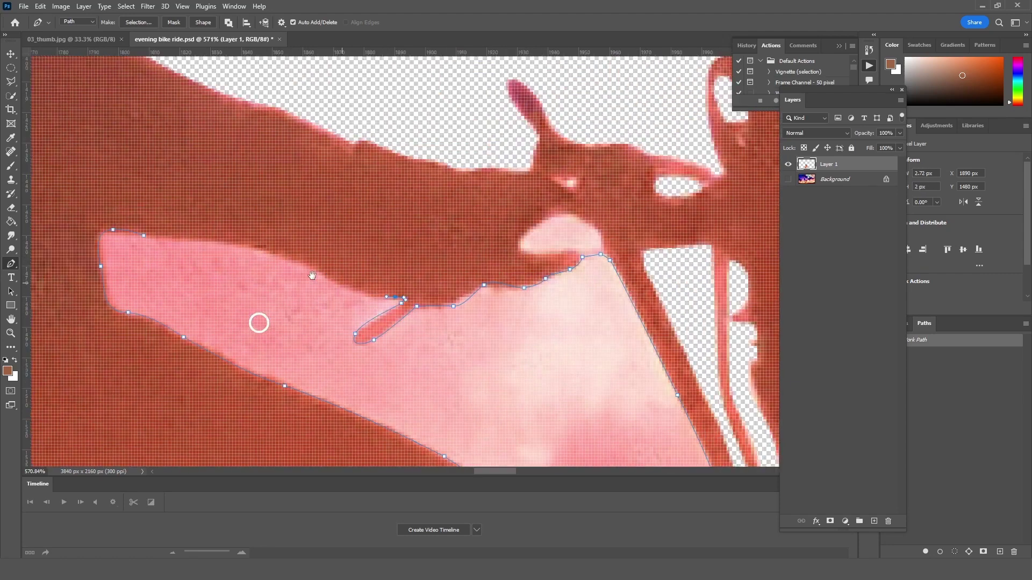
{"action": "scroll", "coordinate": [366, 280], "scroll_direction": "left", "scroll_amount": 1}
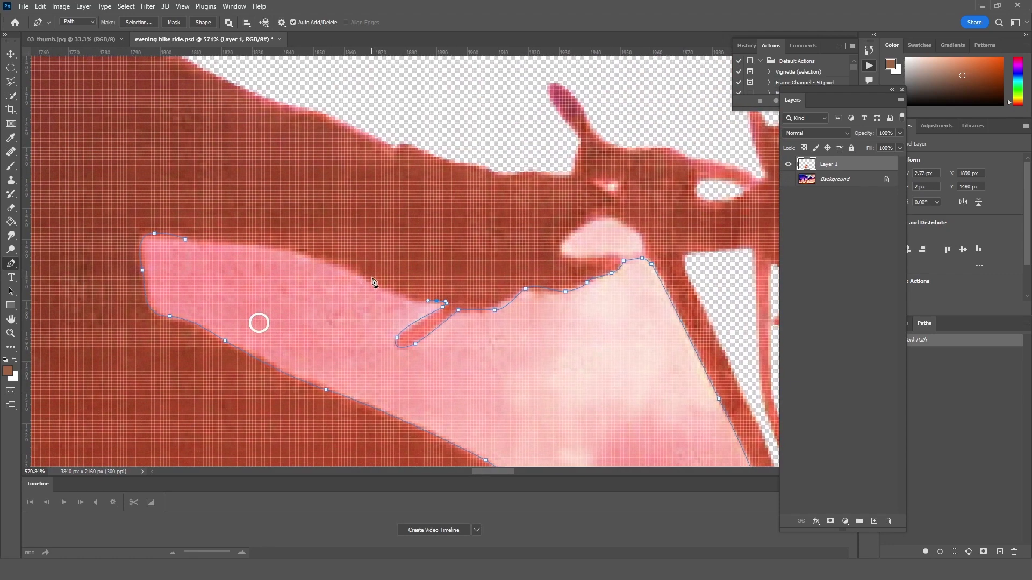
Turn the traced path into a selection and delete the pink gap to transparency
{"action": "right_click", "coordinate": [294, 251]}
{"action": "left_click", "coordinate": [317, 306]}
{"action": "key", "text": "Return"}
{"action": "key", "text": "Delete"}
{"action": "left_click", "coordinate": [605, 217]}
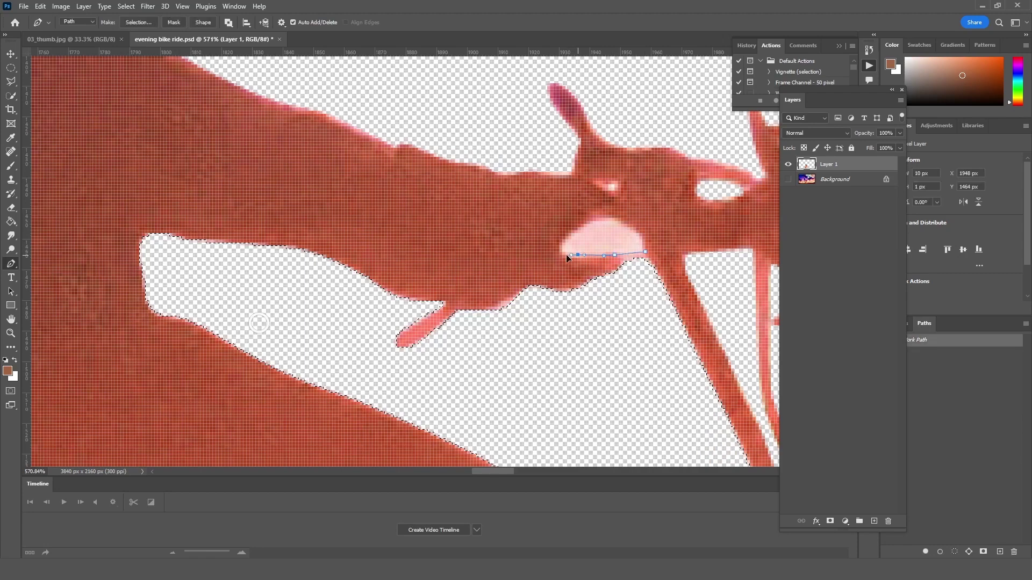
Cut away the small light patch by the hand, then zoom out to the whole cyclist
{"action": "left_click", "coordinate": [645, 251]}
{"action": "right_click", "coordinate": [648, 252]}
{"action": "left_click", "coordinate": [671, 308]}
{"action": "key", "text": "Return"}
{"action": "key", "text": "Delete"}
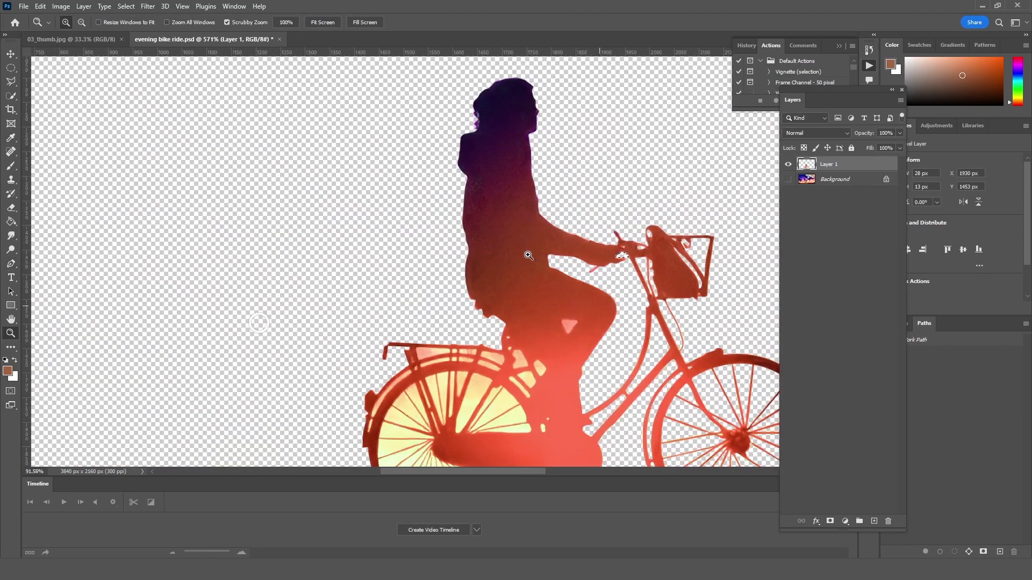
{"action": "key", "text": "z"}
{"action": "mouse_move", "coordinate": [537, 258]}
{"action": "left_mouse_down"}
{"action": "mouse_move", "coordinate": [455, 272]}
{"action": "mouse_move", "coordinate": [516, 272]}
{"action": "left_mouse_up"}
Cut the triangular light gap in the rider's torso to transparency
{"action": "key", "text": "p"}
{"action": "left_click", "coordinate": [479, 274]}
{"action": "left_click", "coordinate": [532, 274]}
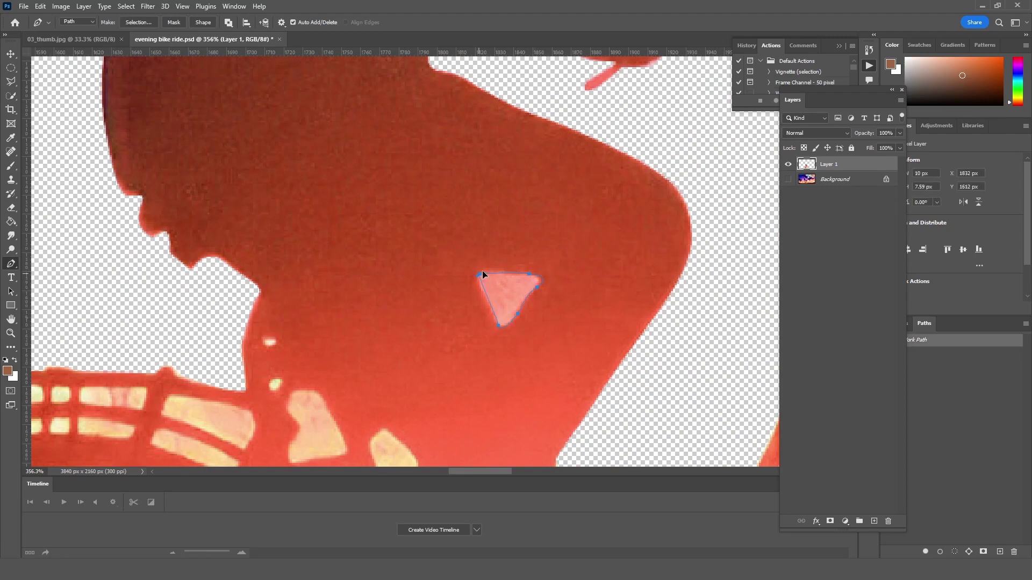
{"action": "right_click", "coordinate": [482, 274]}
{"action": "left_click", "coordinate": [505, 329]}
{"action": "key", "text": "Return"}
{"action": "key", "text": "Delete"}
Delete the small light patch near the rear rack
{"action": "scroll", "coordinate": [484, 268], "scroll_direction": "down", "scroll_amount": 3}
{"action": "left_click", "coordinate": [386, 272]}
{"action": "left_click_drag", "start_coordinate": [403, 258], "coordinate": [412, 262]}
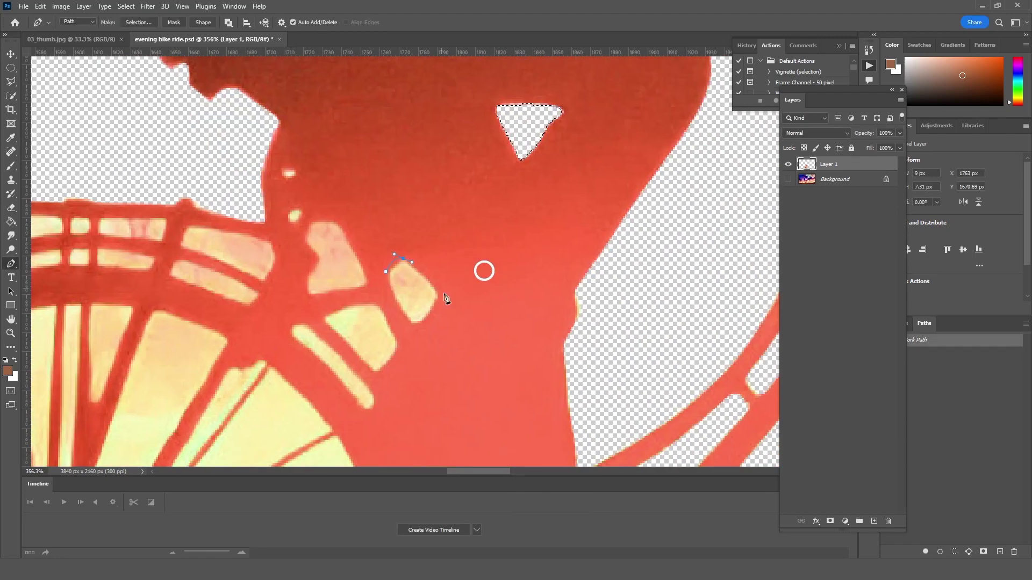
{"action": "left_click", "coordinate": [424, 325]}
{"action": "right_click", "coordinate": [390, 280]}
{"action": "left_click", "coordinate": [420, 338]}
{"action": "key", "text": "Return"}
{"action": "key", "text": "Delete"}
Delete the next light patch inside the rack to transparency
{"action": "scroll", "coordinate": [375, 339], "scroll_direction": "up", "scroll_amount": 2}
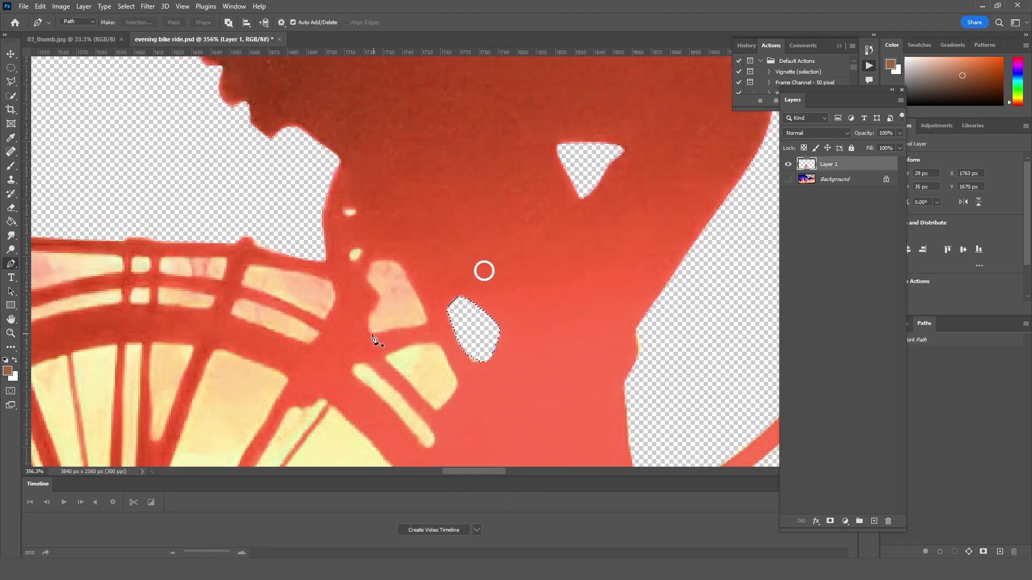
{"action": "left_click", "coordinate": [424, 317]}
{"action": "left_click", "coordinate": [413, 326]}
{"action": "left_click", "coordinate": [401, 266]}
{"action": "left_click", "coordinate": [375, 261]}
{"action": "left_click", "coordinate": [373, 310]}
{"action": "left_click", "coordinate": [372, 333]}
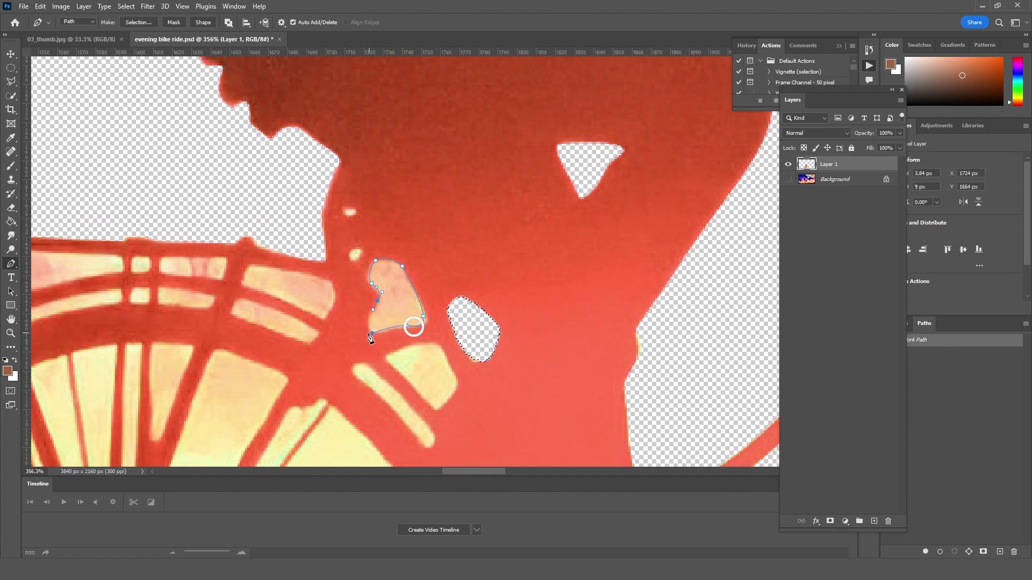
{"action": "right_click", "coordinate": [412, 336]}
{"action": "left_click", "coordinate": [483, 143]}
{"action": "key", "text": "Return"}
{"action": "key", "text": "Delete"}
Zoom closer on the rack and delete another light patch there
{"action": "key", "text": "z"}
{"action": "mouse_move", "coordinate": [377, 333]}
{"action": "left_mouse_down"}
{"action": "mouse_move", "coordinate": [398, 357]}
{"action": "mouse_move", "coordinate": [448, 337]}
{"action": "left_mouse_up"}
{"action": "key", "text": "p"}
{"action": "left_click", "coordinate": [414, 337]}
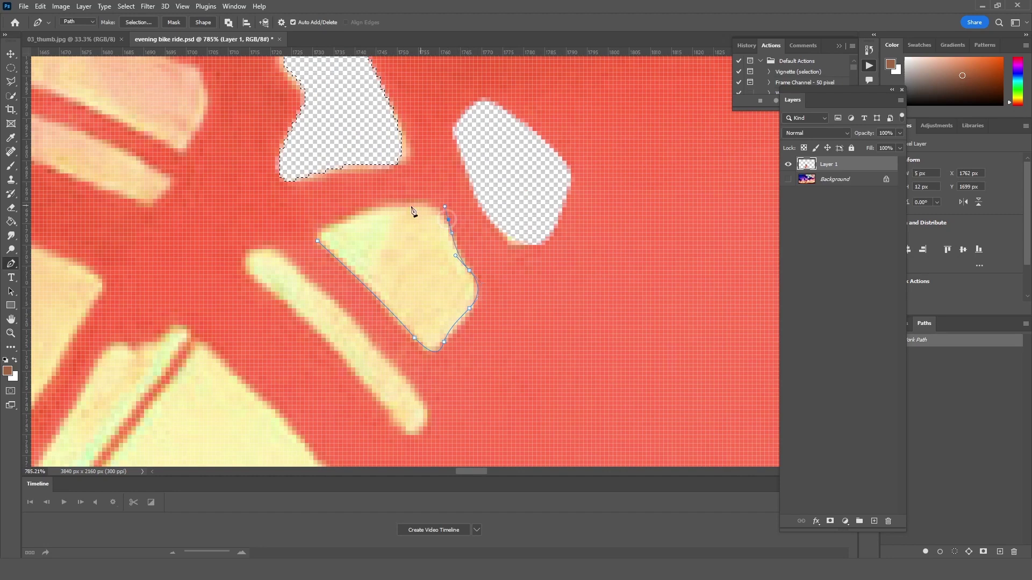
{"action": "left_click", "coordinate": [317, 241]}
{"action": "right_click", "coordinate": [344, 232]}
{"action": "left_click", "coordinate": [376, 276]}
{"action": "key", "text": "Return"}
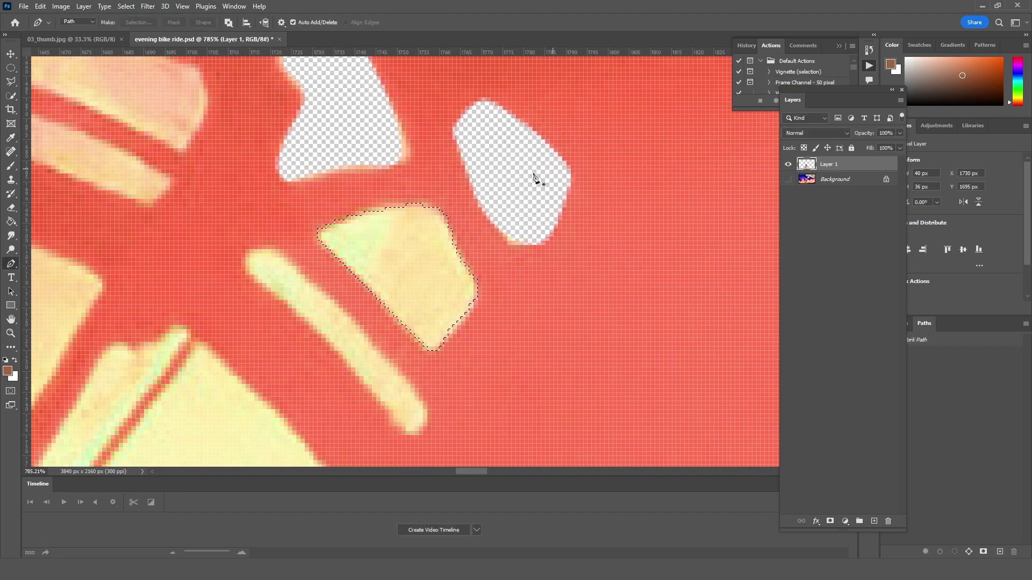
{"action": "key", "text": "Delete"}
Remove the thin yellow stick along the rack
{"action": "left_click", "coordinate": [279, 249]}
{"action": "left_click_drag", "start_coordinate": [419, 319], "coordinate": [434, 361]}
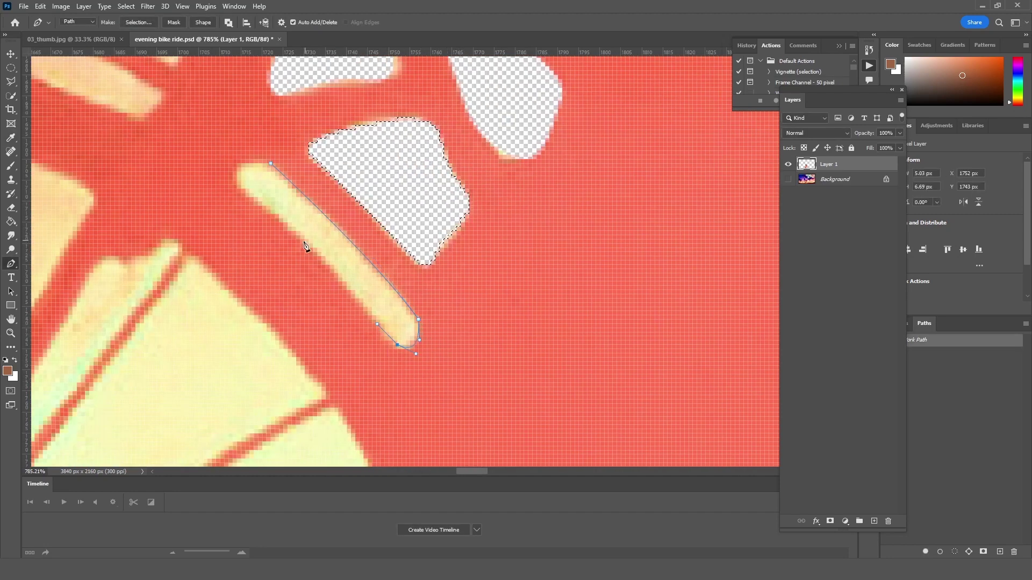
{"action": "left_click_drag", "start_coordinate": [304, 240], "coordinate": [327, 260]}
{"action": "left_click", "coordinate": [241, 188]}
{"action": "right_click", "coordinate": [286, 172]}
{"action": "left_click", "coordinate": [318, 216]}
{"action": "key", "text": "Return"}
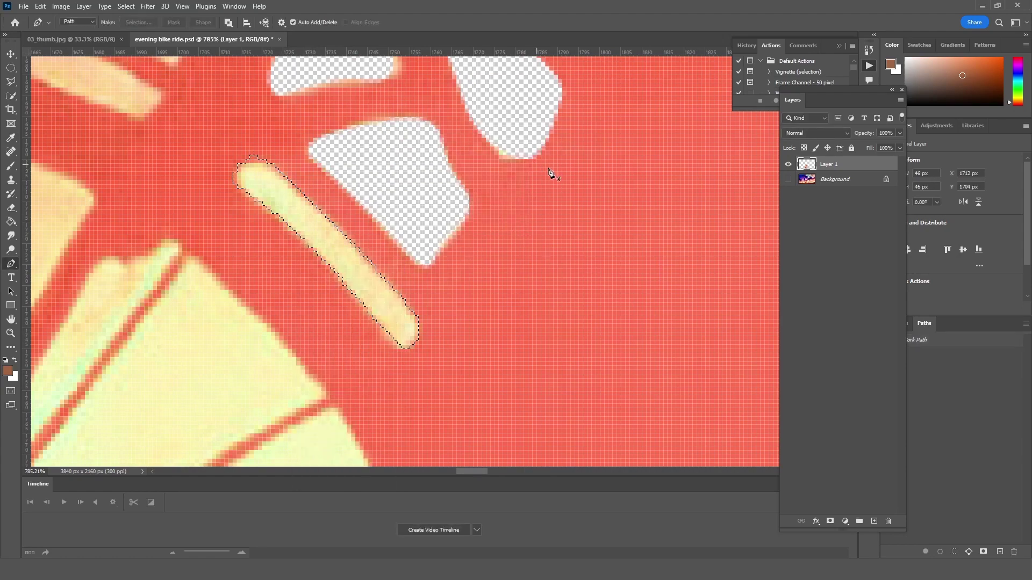
{"action": "key", "text": "Delete"}
Delete the light strip beside the rack
{"action": "key", "text": "z"}
{"action": "scroll", "coordinate": [363, 243], "scroll_direction": "down", "scroll_amount": 5}
{"action": "scroll", "coordinate": [362, 242], "scroll_direction": "up", "scroll_amount": 3}
{"action": "key", "text": "p"}
{"action": "left_click", "coordinate": [317, 218]}
{"action": "mouse_move", "coordinate": [449, 245]}
{"action": "left_mouse_down"}
{"action": "mouse_move", "coordinate": [469, 254]}
{"action": "mouse_move", "coordinate": [455, 290]}
{"action": "left_mouse_up"}
{"action": "right_click", "coordinate": [409, 227]}
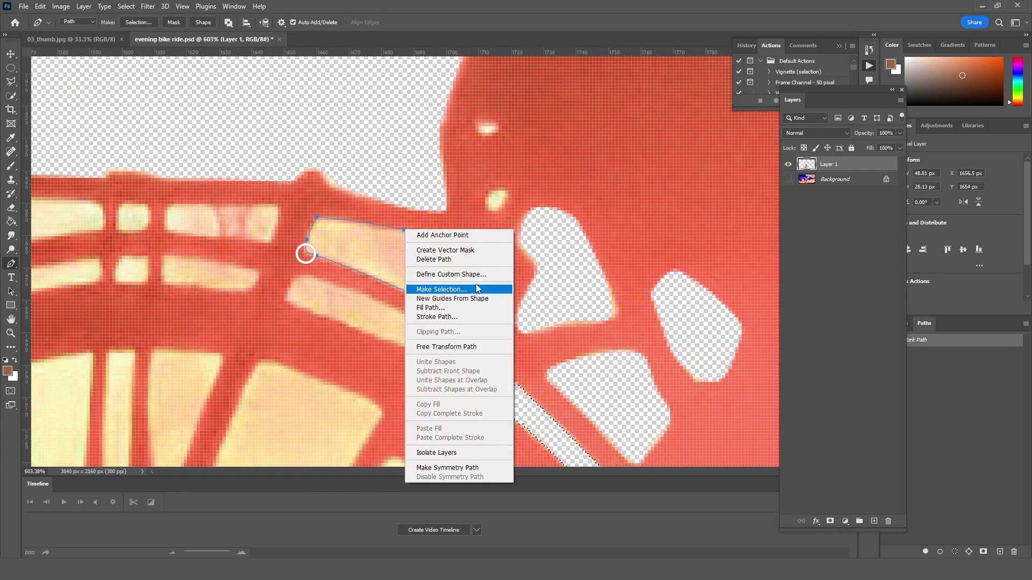
{"action": "left_click", "coordinate": [430, 286]}
{"action": "key", "text": "Return"}
{"action": "key", "text": "Delete"}
Clear the next light strip in the rack
{"action": "left_click_drag", "start_coordinate": [436, 334], "coordinate": [465, 295]}
{"action": "left_click", "coordinate": [466, 294]}
{"action": "left_click", "coordinate": [447, 312]}
{"action": "left_click_drag", "start_coordinate": [395, 293], "coordinate": [376, 285]}
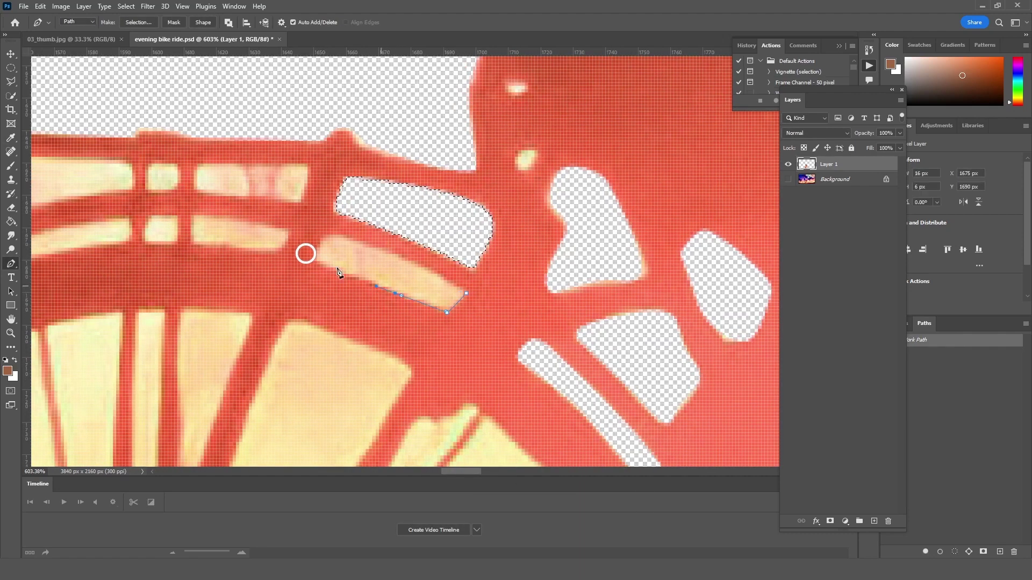
{"action": "left_click", "coordinate": [336, 234]}
{"action": "right_click", "coordinate": [435, 296]}
{"action": "left_click", "coordinate": [460, 111]}
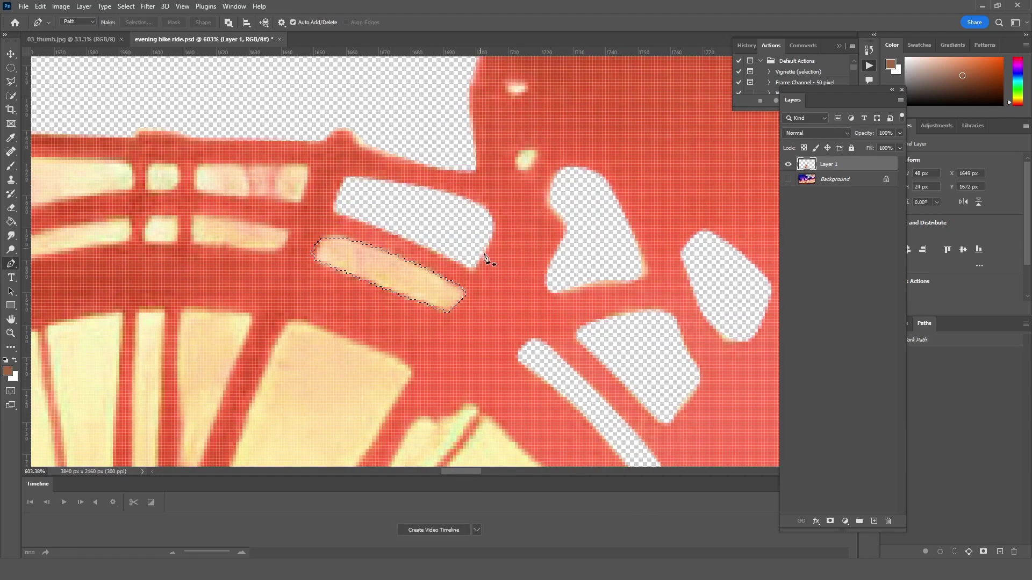
{"action": "key", "text": "Return"}
{"action": "key", "text": "Delete"}
Delete the rectangular gap and the neighbouring small square gap in the upper rack
{"action": "mouse_move", "coordinate": [247, 298]}
{"action": "left_mouse_down"}
{"action": "mouse_move", "coordinate": [376, 314]}
{"action": "mouse_move", "coordinate": [432, 356]}
{"action": "left_mouse_up"}
{"action": "left_click", "coordinate": [493, 225]}
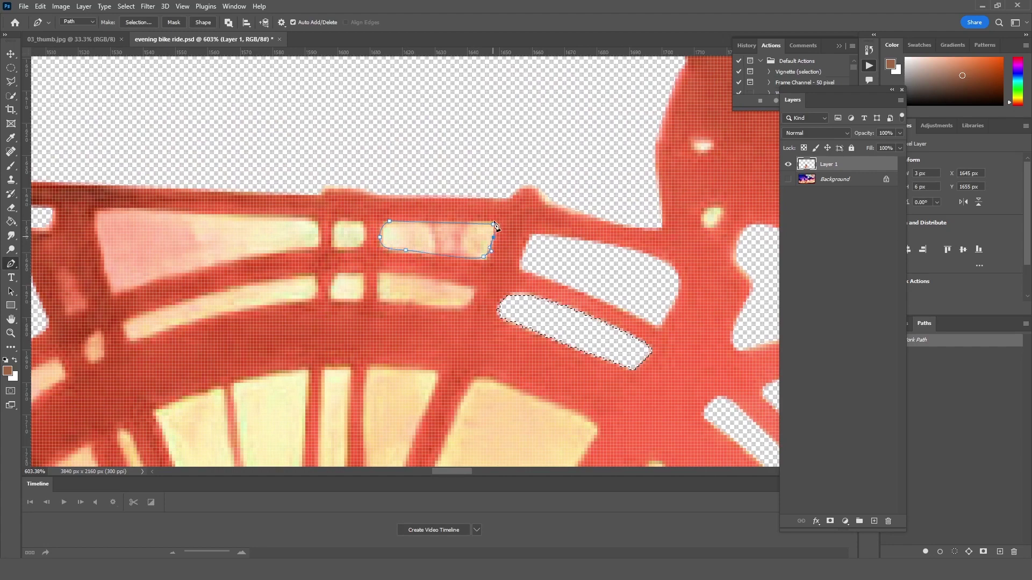
{"action": "right_click", "coordinate": [460, 258]}
{"action": "left_click", "coordinate": [499, 276]}
{"action": "key", "text": "Return"}
{"action": "key", "text": "Delete"}
{"action": "left_click_drag", "start_coordinate": [328, 250], "coordinate": [342, 278]}
{"action": "left_click", "coordinate": [342, 278]}
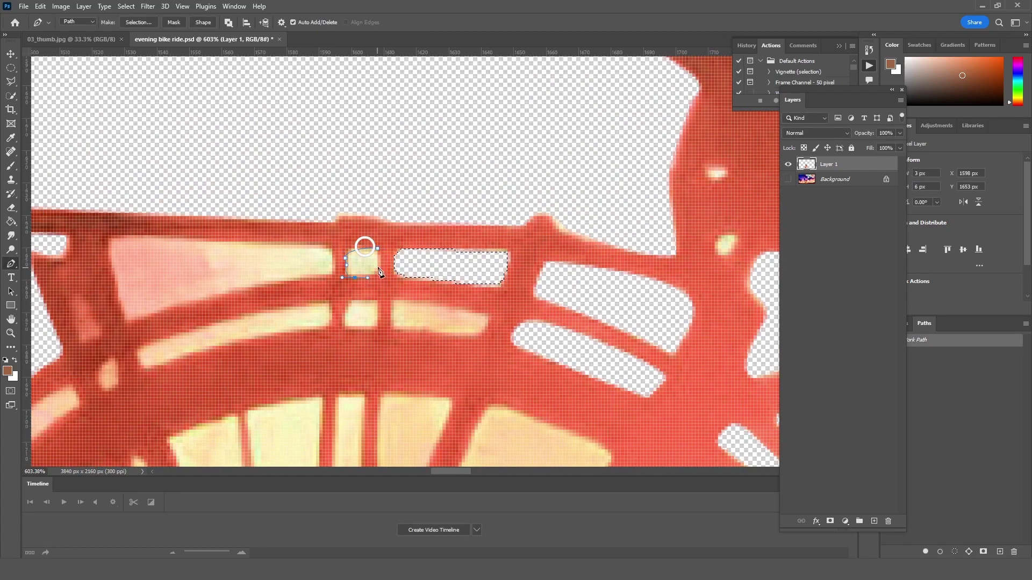
{"action": "right_click", "coordinate": [379, 273]}
{"action": "left_click", "coordinate": [425, 308]}
{"action": "key", "text": "Return"}
{"action": "key", "text": "Delete"}
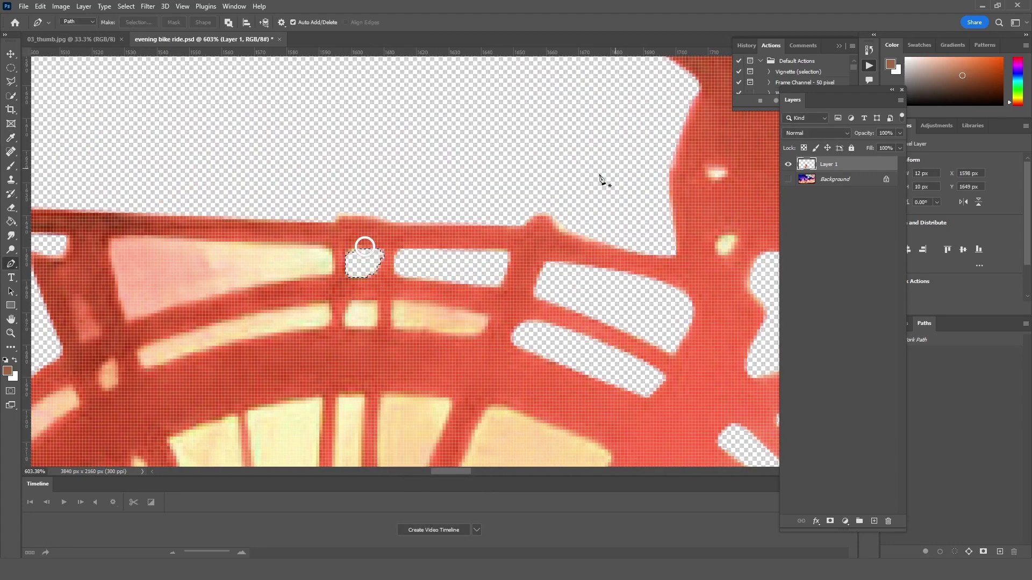
Remove the wide gap in the rack
{"action": "left_click_drag", "start_coordinate": [602, 181], "coordinate": [701, 207]}
{"action": "left_click", "coordinate": [425, 271]}
{"action": "left_click", "coordinate": [216, 262]}
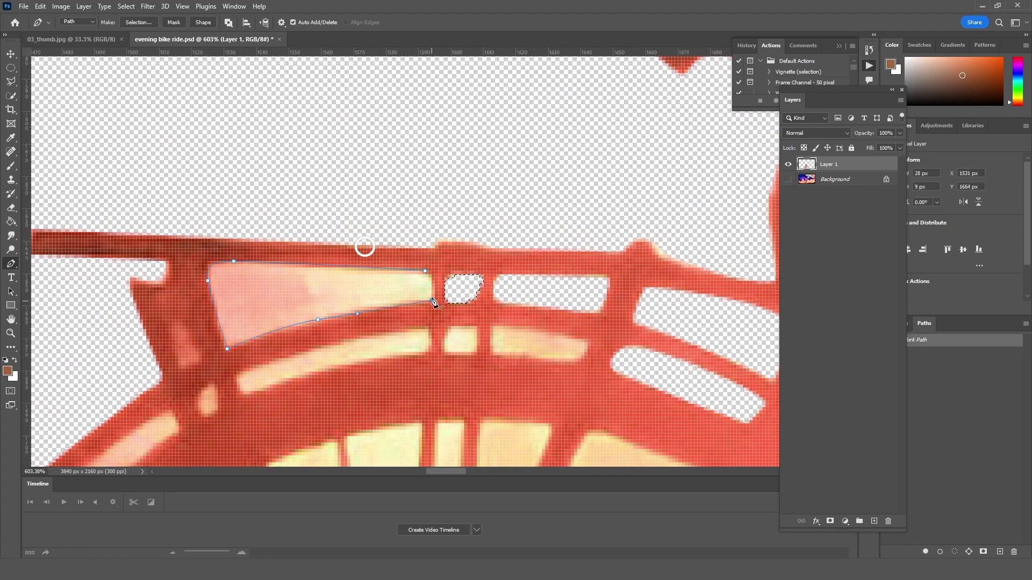
{"action": "right_click", "coordinate": [340, 270]}
{"action": "left_click", "coordinate": [386, 304]}
{"action": "left_click", "coordinate": [569, 152]}
{"action": "key", "text": "Delete"}
Delete the light strip in the lower rack
{"action": "left_click_drag", "start_coordinate": [554, 274], "coordinate": [437, 164]}
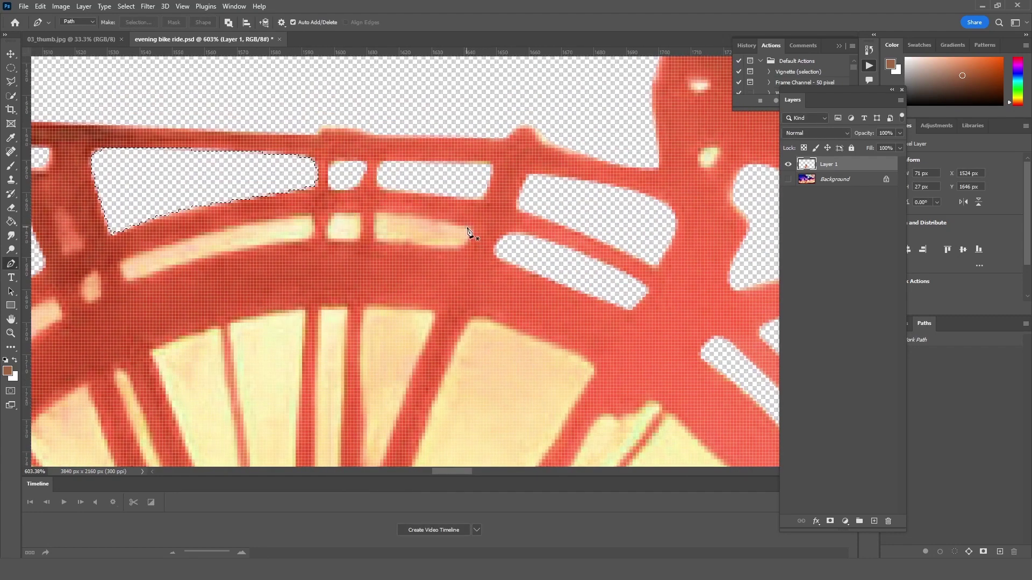
{"action": "left_click", "coordinate": [471, 228]}
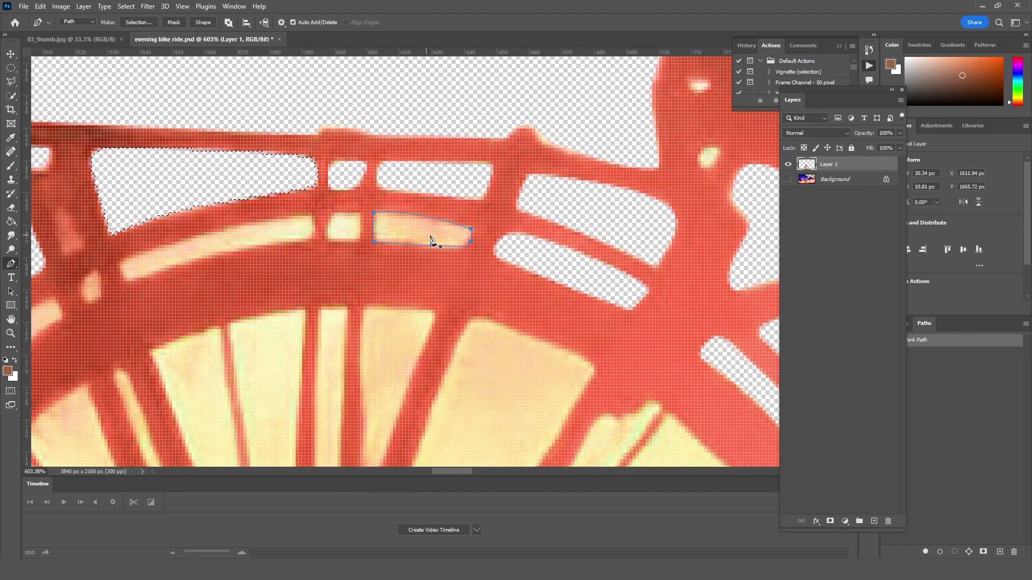
{"action": "right_click", "coordinate": [430, 240]}
{"action": "left_click", "coordinate": [475, 274]}
{"action": "left_click", "coordinate": [572, 207]}
{"action": "key", "text": "Delete"}
Cut away the small yellow patch in the rack
{"action": "left_click_drag", "start_coordinate": [339, 224], "coordinate": [513, 267]}
{"action": "scroll", "coordinate": [513, 267], "scroll_direction": "up", "scroll_amount": 1}
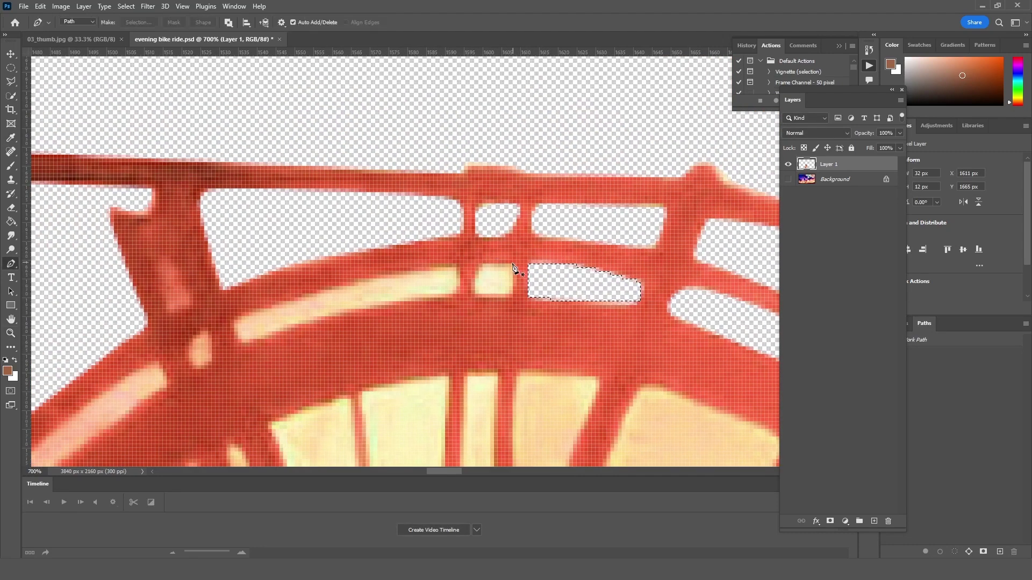
{"action": "left_click", "coordinate": [475, 265]}
{"action": "left_click", "coordinate": [475, 294]}
{"action": "left_click", "coordinate": [513, 293]}
{"action": "right_click", "coordinate": [490, 273]}
{"action": "left_click", "coordinate": [535, 308]}
{"action": "left_click", "coordinate": [568, 149]}
{"action": "key", "text": "Delete"}
Delete the long curved light strip
{"action": "left_click_drag", "start_coordinate": [434, 275], "coordinate": [559, 256]}
{"action": "left_click", "coordinate": [582, 244]}
{"action": "left_click_drag", "start_coordinate": [357, 301], "coordinate": [310, 329]}
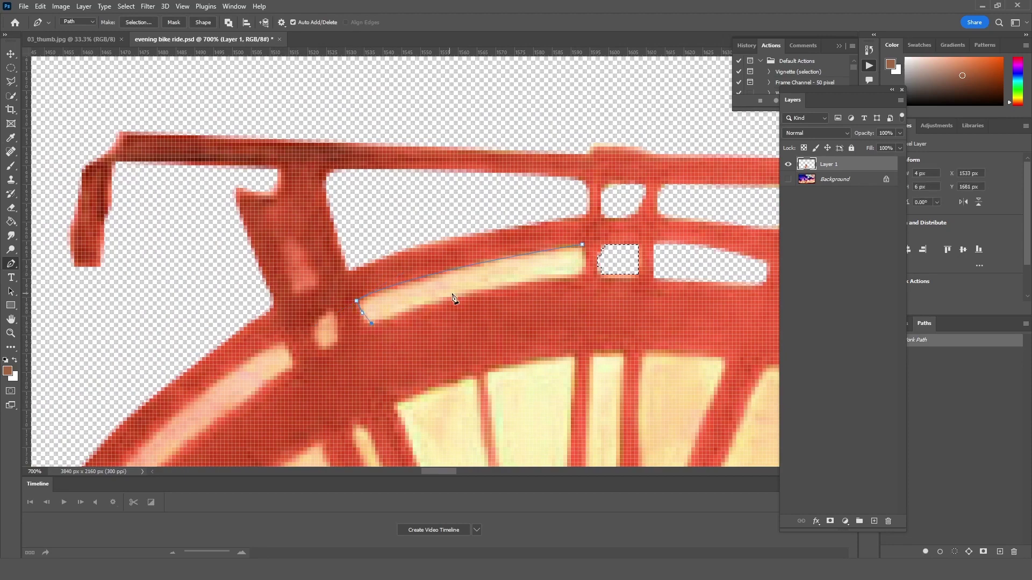
{"action": "left_click", "coordinate": [584, 247]}
{"action": "right_click", "coordinate": [562, 297]}
{"action": "left_click", "coordinate": [562, 295]}
{"action": "key", "text": "Delete"}
Remove the small patch by the frame joint
{"action": "left_click_drag", "start_coordinate": [376, 317], "coordinate": [508, 237]}
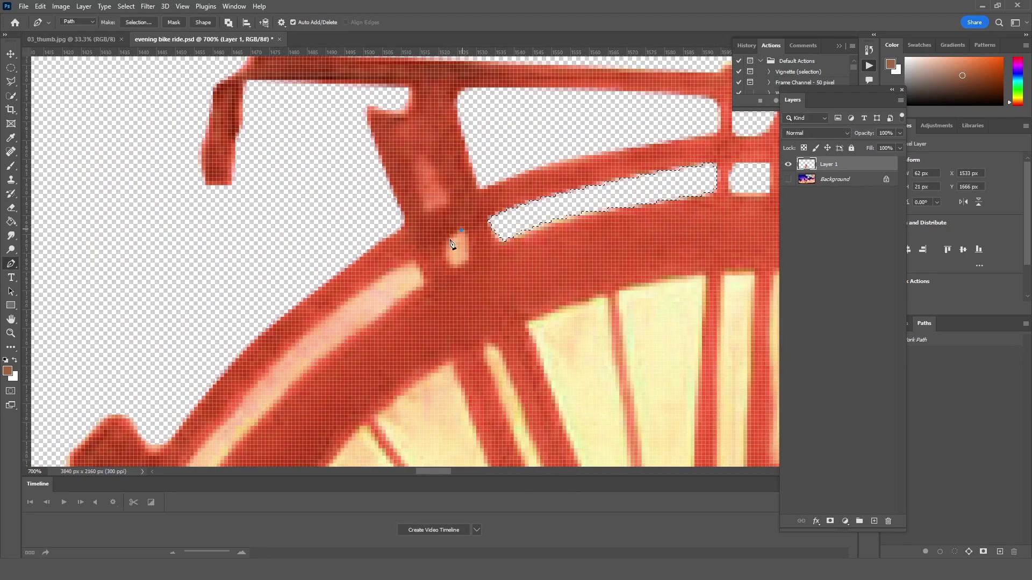
{"action": "left_click", "coordinate": [454, 237]}
{"action": "right_click", "coordinate": [436, 250]}
{"action": "left_click", "coordinate": [462, 284]}
{"action": "left_click", "coordinate": [575, 154]}
{"action": "key", "text": "Delete"}
Delete the light inner strip along the back wheel's rim
{"action": "left_click_drag", "start_coordinate": [186, 462], "coordinate": [374, 237]}
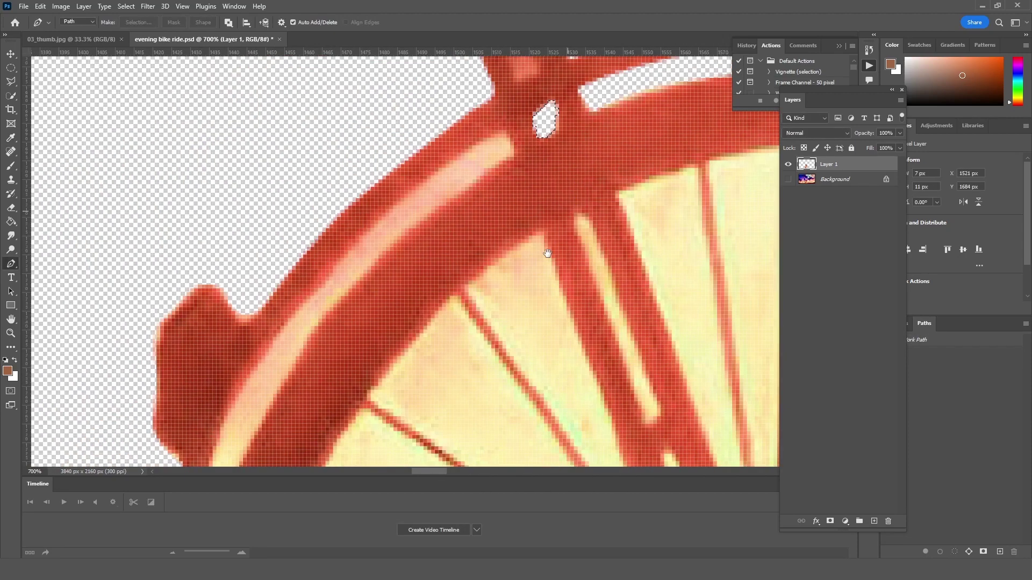
{"action": "left_click_drag", "start_coordinate": [503, 144], "coordinate": [371, 293]}
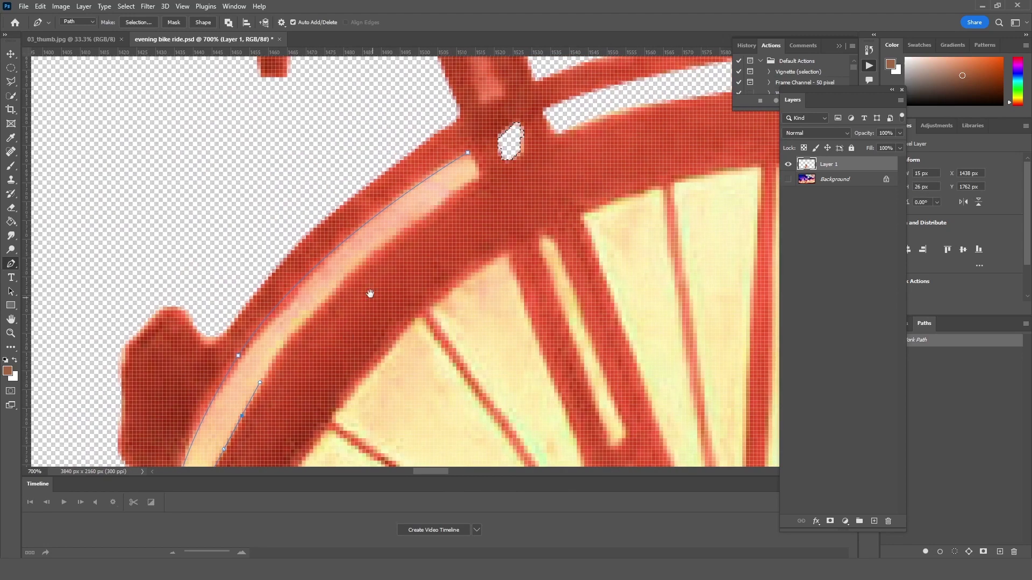
{"action": "right_click", "coordinate": [438, 180]}
{"action": "left_click", "coordinate": [484, 230]}
{"action": "left_click", "coordinate": [560, 172]}
{"action": "key", "text": "Delete"}
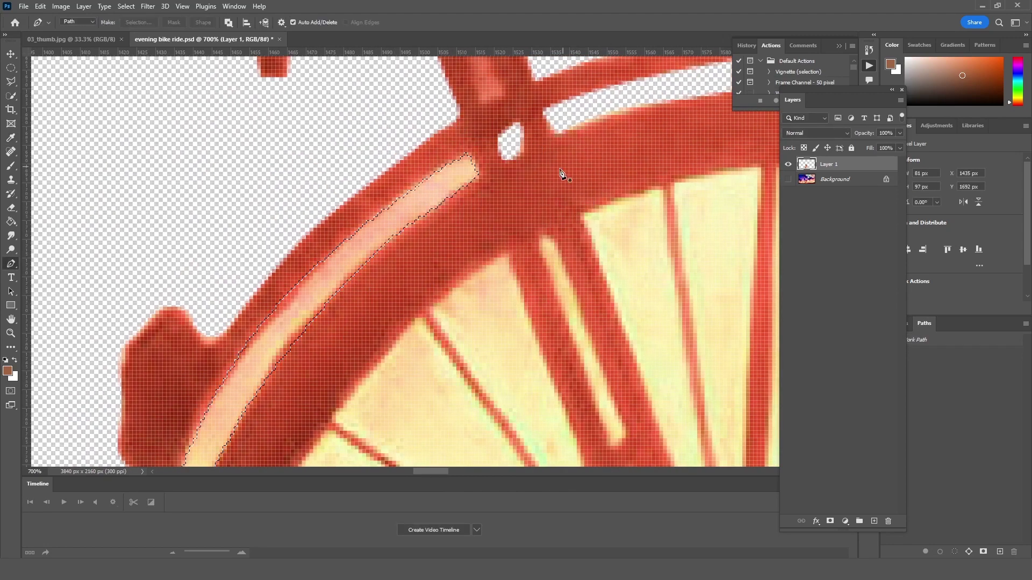
Outline and select the thin pale sliver along the fender for removal
{"action": "key", "text": "z"}
{"action": "mouse_move", "coordinate": [553, 231]}
{"action": "left_mouse_down"}
{"action": "mouse_move", "coordinate": [500, 228]}
{"action": "mouse_move", "coordinate": [532, 227]}
{"action": "left_mouse_up"}
{"action": "key", "text": "p"}
{"action": "left_click", "coordinate": [363, 223]}
{"action": "left_click", "coordinate": [376, 231]}
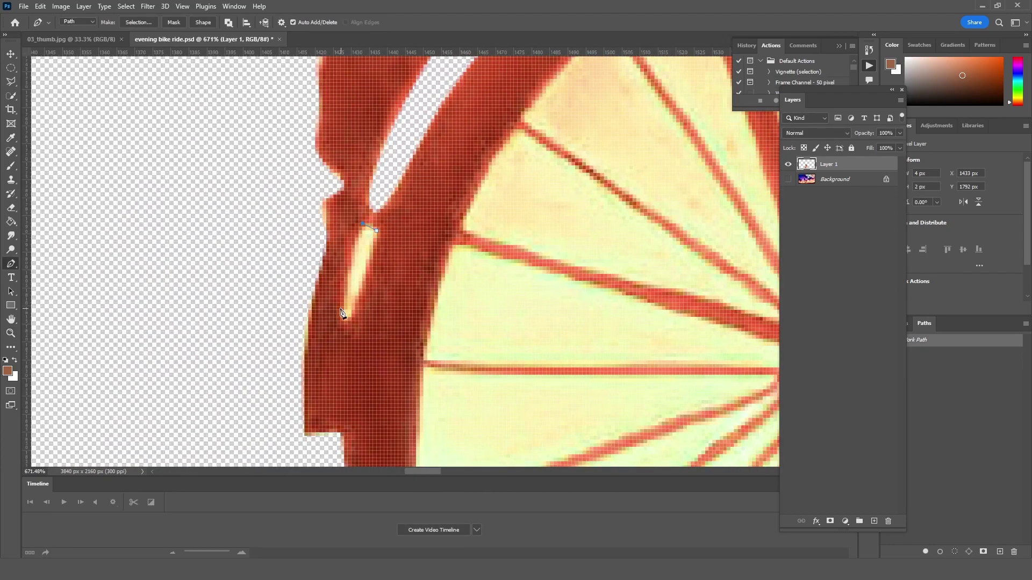
{"action": "right_click", "coordinate": [379, 236]}
{"action": "left_click", "coordinate": [425, 286]}
{"action": "key", "text": "Return"}
Clear the current selection and zoom in closely on the wheel's spokes
{"action": "key", "text": "Delete"}
{"action": "key", "text": "z"}
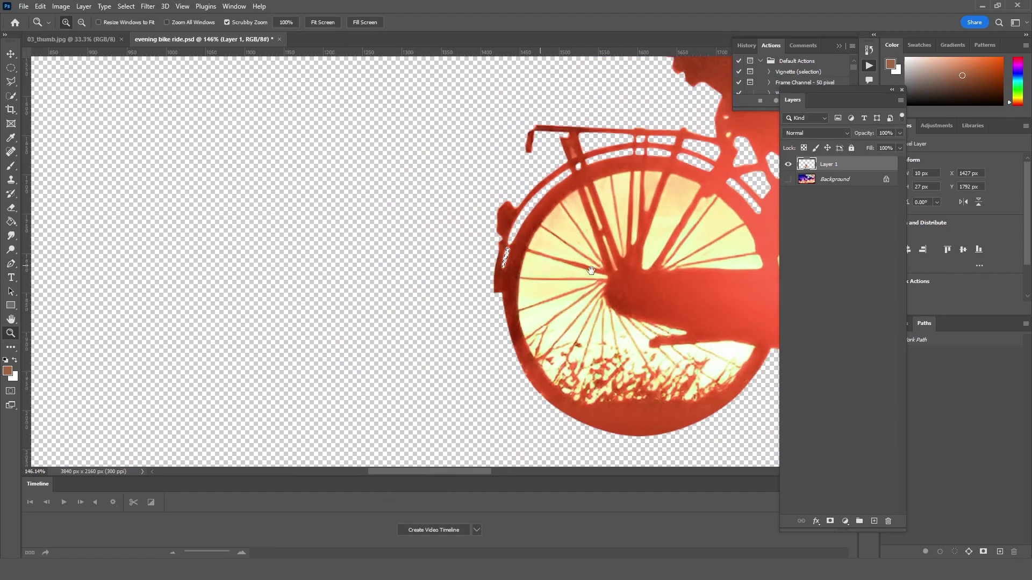
{"action": "left_click_drag", "start_coordinate": [484, 226], "coordinate": [329, 298]}
{"action": "left_click_drag", "start_coordinate": [336, 202], "coordinate": [472, 161]}
Outline the pale spoke gap with the Pen tool, make it a selection and delete it
{"action": "key", "text": "p"}
{"action": "left_click", "coordinate": [472, 155]}
{"action": "left_click", "coordinate": [353, 114]}
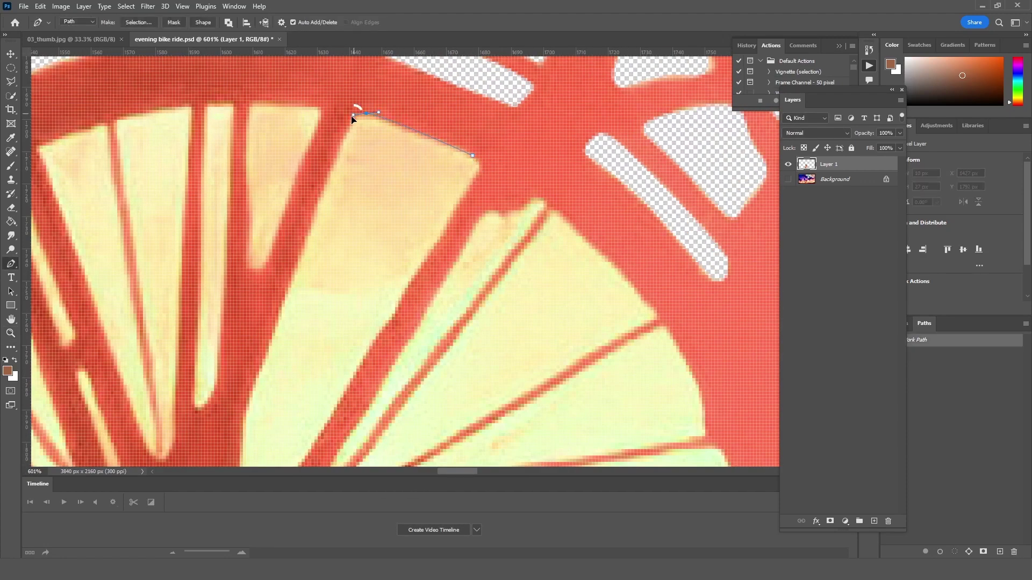
{"action": "left_click", "coordinate": [285, 305]}
{"action": "scroll", "coordinate": [288, 301], "scroll_direction": "down", "scroll_amount": 3}
{"action": "left_click_drag", "start_coordinate": [265, 310], "coordinate": [258, 327]}
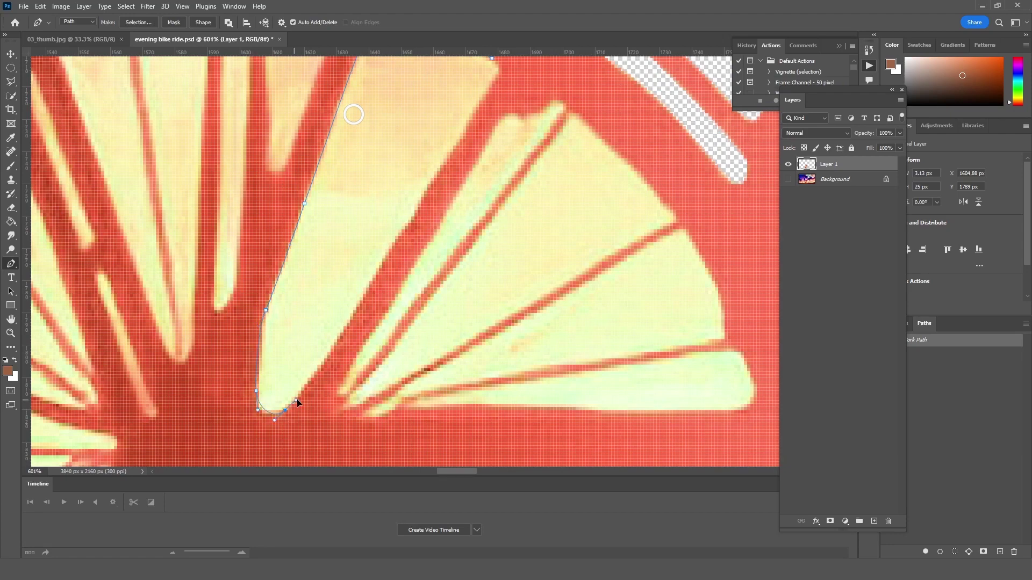
{"action": "left_click_drag", "start_coordinate": [430, 217], "coordinate": [397, 294]}
{"action": "left_click_drag", "start_coordinate": [377, 297], "coordinate": [386, 284]}
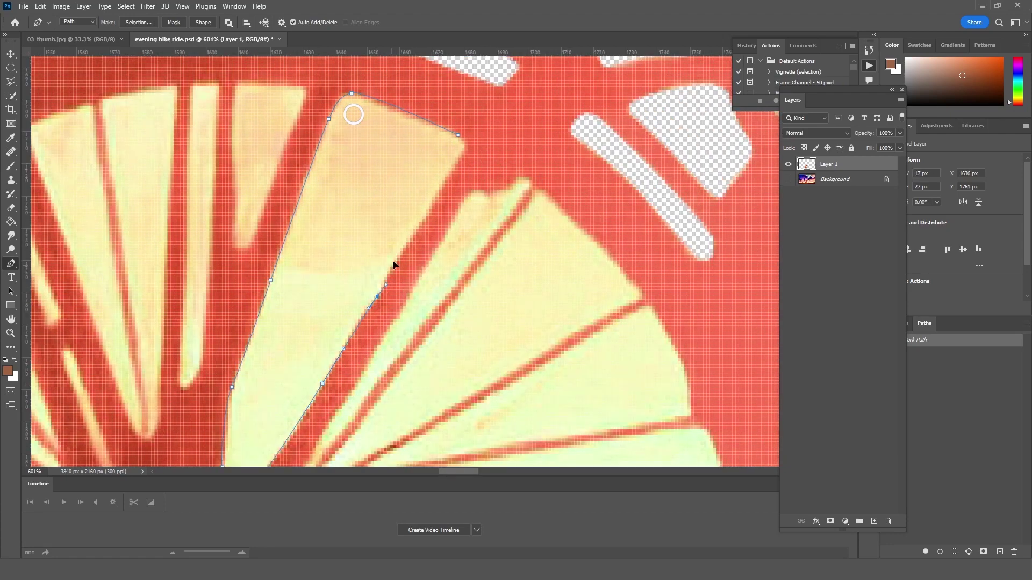
{"action": "right_click", "coordinate": [449, 134]}
{"action": "left_click", "coordinate": [457, 205]}
{"action": "key", "text": "Return"}
{"action": "key", "text": "Delete"}
Trace a path along the next spoke gap, then delete the unfinished work path
{"action": "left_click_drag", "start_coordinate": [532, 180], "coordinate": [544, 184]}
{"action": "left_click_drag", "start_coordinate": [519, 199], "coordinate": [528, 190]}
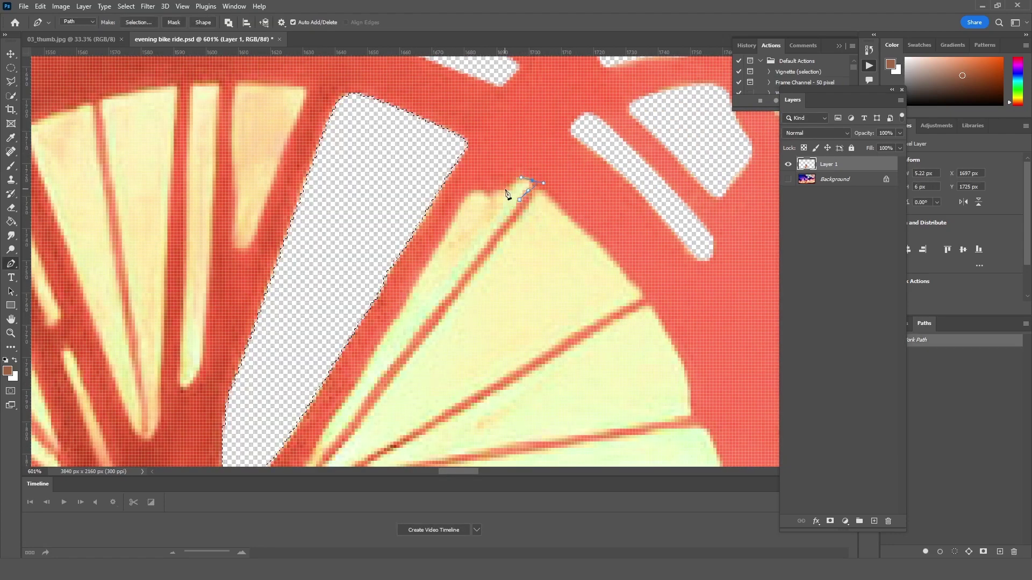
{"action": "left_click", "coordinate": [508, 190]}
{"action": "left_click", "coordinate": [468, 194]}
{"action": "scroll", "coordinate": [467, 204], "scroll_direction": "down", "scroll_amount": 2}
{"action": "left_click", "coordinate": [467, 268]}
{"action": "scroll", "coordinate": [467, 269], "scroll_direction": "up", "scroll_amount": 2}
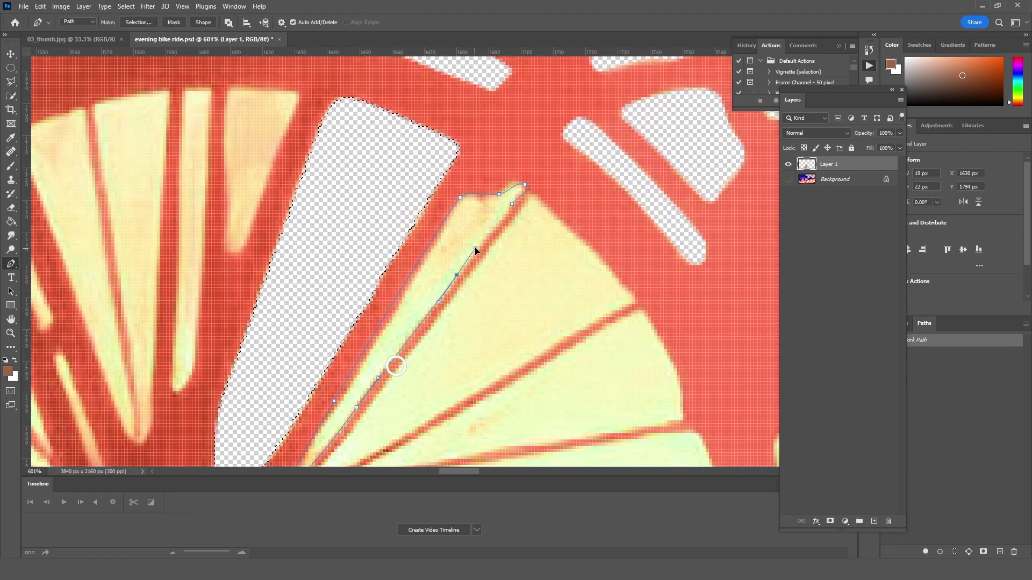
{"action": "right_click", "coordinate": [487, 204]}
{"action": "left_click", "coordinate": [532, 228]}
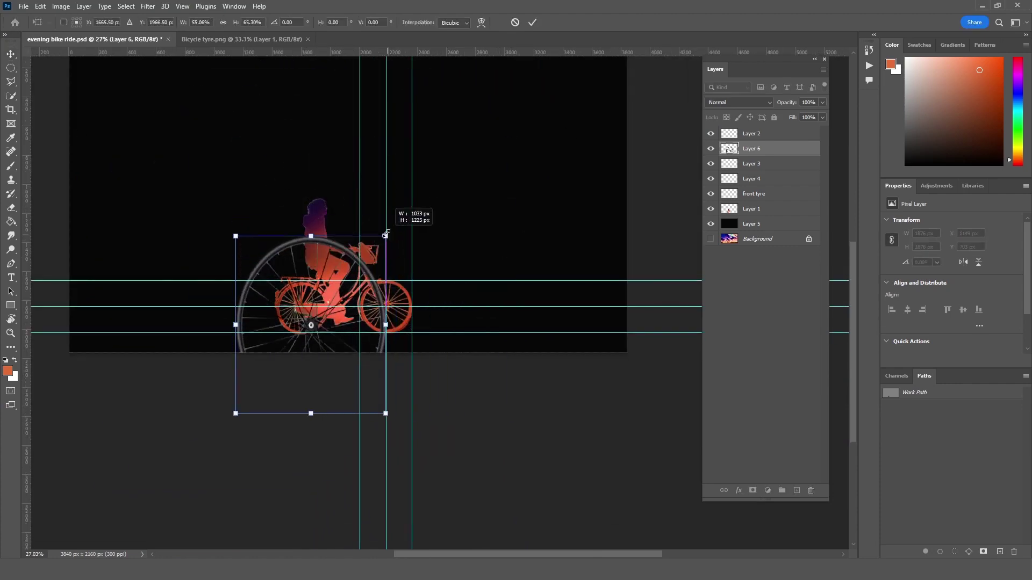
Shrink the Layer 6 tyre to 359 × 359 px and place it over the front wheel
{"action": "left_click_drag", "start_coordinate": [437, 198], "coordinate": [509, 142]}
{"action": "key", "text": "Return"}
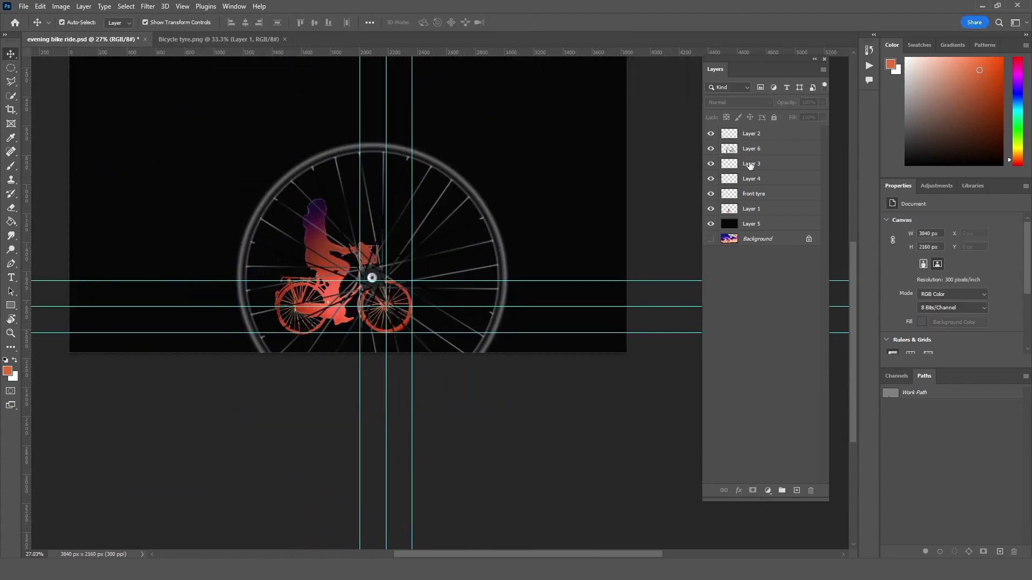
{"action": "left_click_drag", "start_coordinate": [508, 141], "coordinate": [347, 301]}
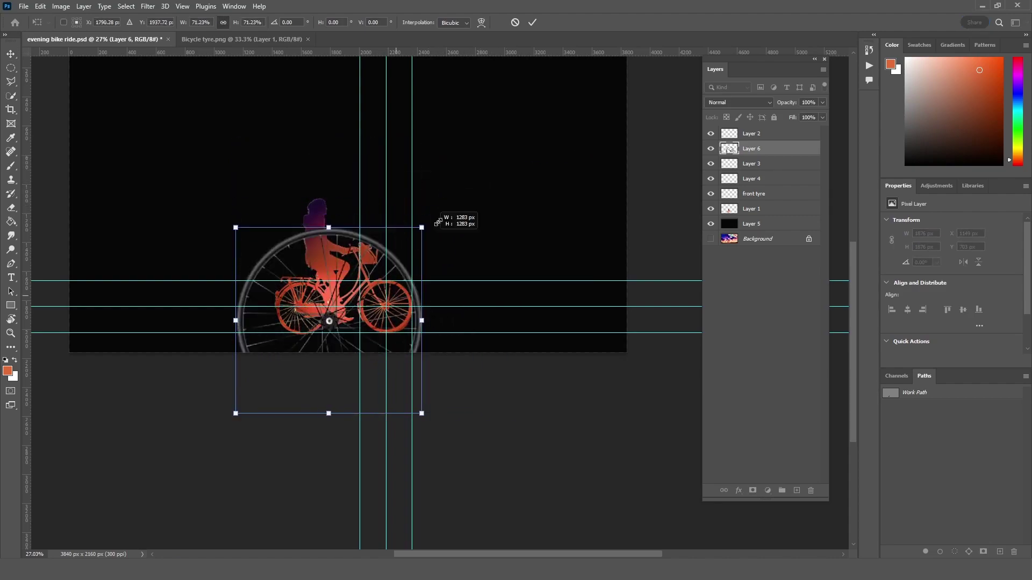
{"action": "left_click_drag", "start_coordinate": [302, 361], "coordinate": [387, 321]}
{"action": "scroll", "coordinate": [387, 322], "scroll_direction": "up", "scroll_amount": 5}
{"action": "scroll", "coordinate": [386, 293], "scroll_direction": "down", "scroll_amount": 3}
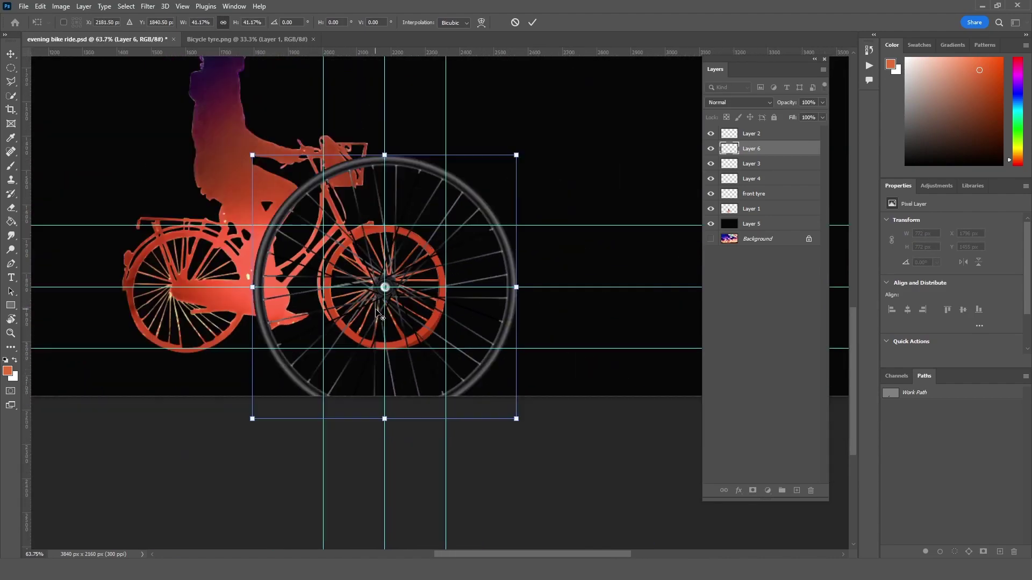
{"action": "left_click_drag", "start_coordinate": [517, 419], "coordinate": [446, 353]}
{"action": "scroll", "coordinate": [338, 270], "scroll_direction": "up", "scroll_amount": 5}
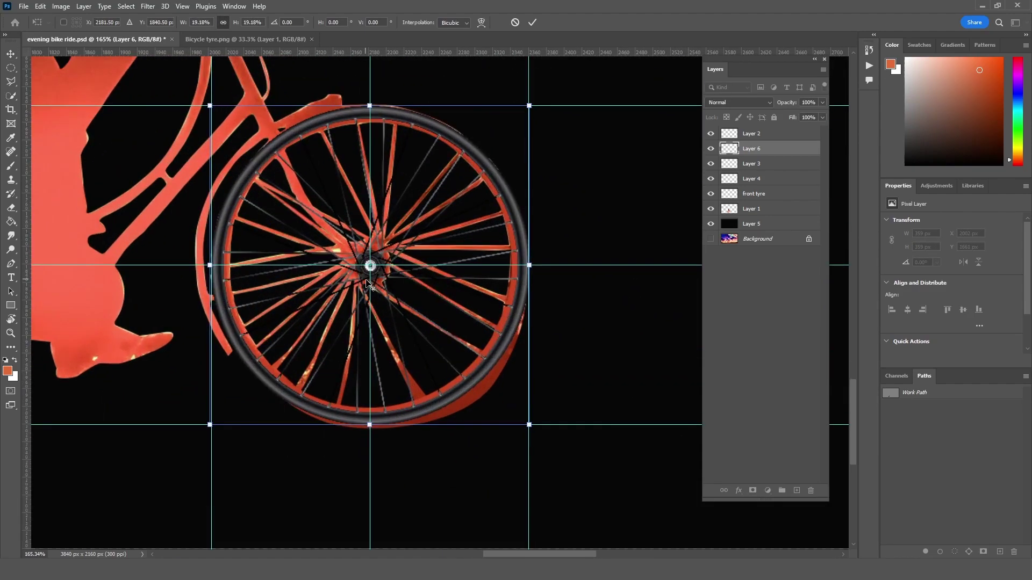
{"action": "scroll", "coordinate": [338, 270], "scroll_direction": "down", "scroll_amount": 3}
{"action": "key", "text": "Return"}
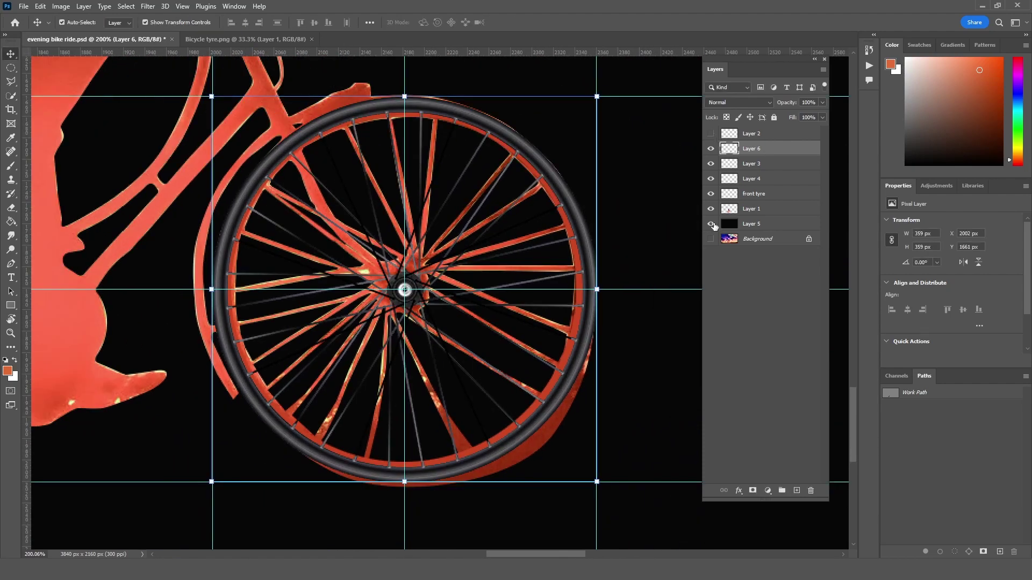
{"action": "scroll", "coordinate": [336, 215], "scroll_direction": "down", "scroll_amount": 2}
Isolate the empty Layer 2 and delete it
{"action": "left_click", "coordinate": [711, 134]}
{"action": "left_click", "coordinate": [751, 134]}
{"action": "left_click", "coordinate": [710, 133], "text": "alt"}
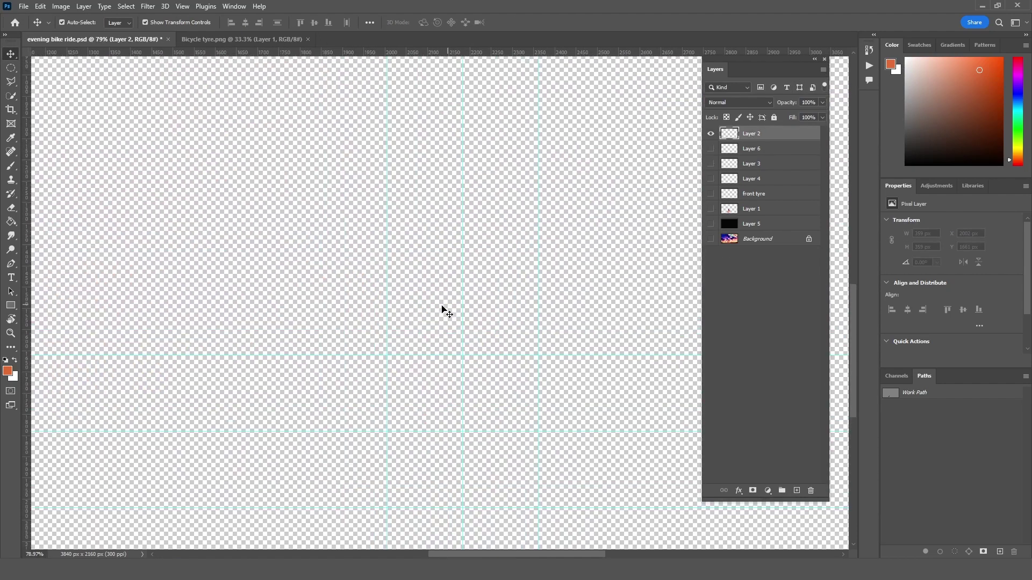
{"action": "scroll", "coordinate": [405, 325], "scroll_direction": "down", "scroll_amount": 3}
{"action": "scroll", "coordinate": [405, 325], "scroll_direction": "down", "scroll_amount": 2}
{"action": "left_click_drag", "start_coordinate": [880, 89], "coordinate": [907, 90]}
{"action": "left_click_drag", "start_coordinate": [774, 61], "coordinate": [827, 64]}
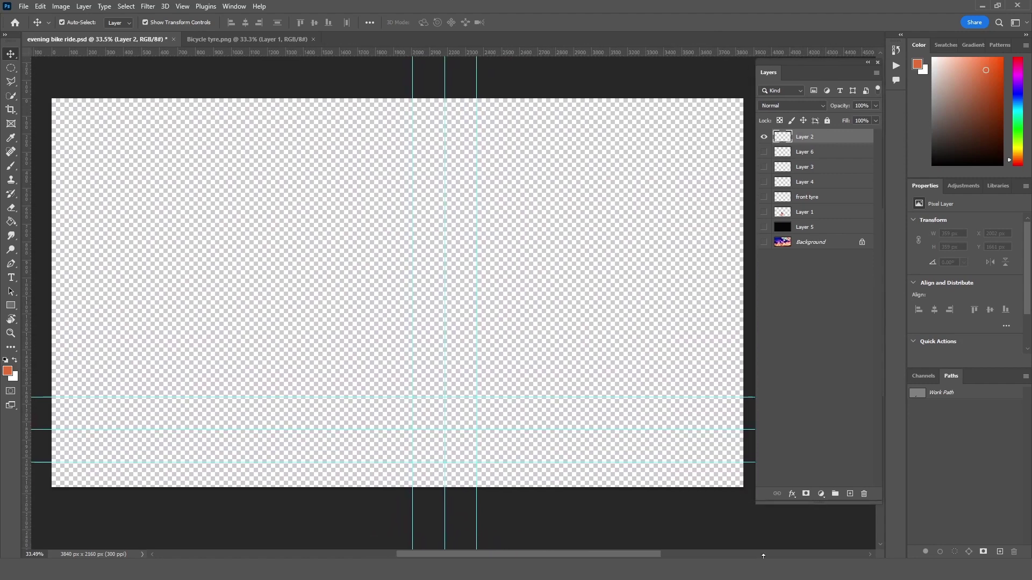
{"action": "key", "text": "Delete"}
Rename Layer 6 to tyre, delete Layer 3 and select the bicycle layer
{"action": "left_click", "coordinate": [764, 137]}
{"action": "type", "text": "re"}
{"action": "key", "text": "Return"}
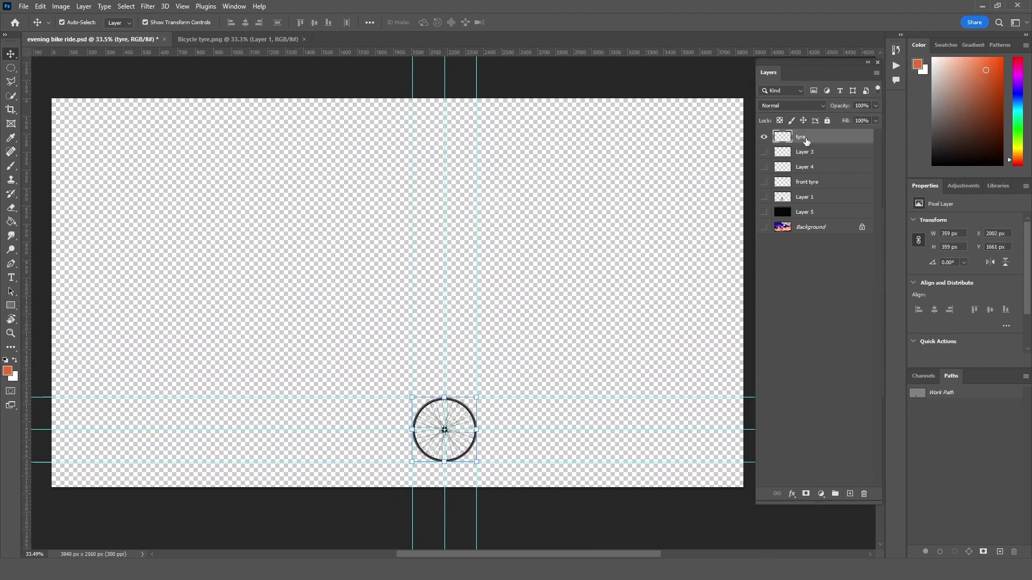
{"action": "left_click", "coordinate": [804, 152]}
{"action": "key", "text": "Delete"}
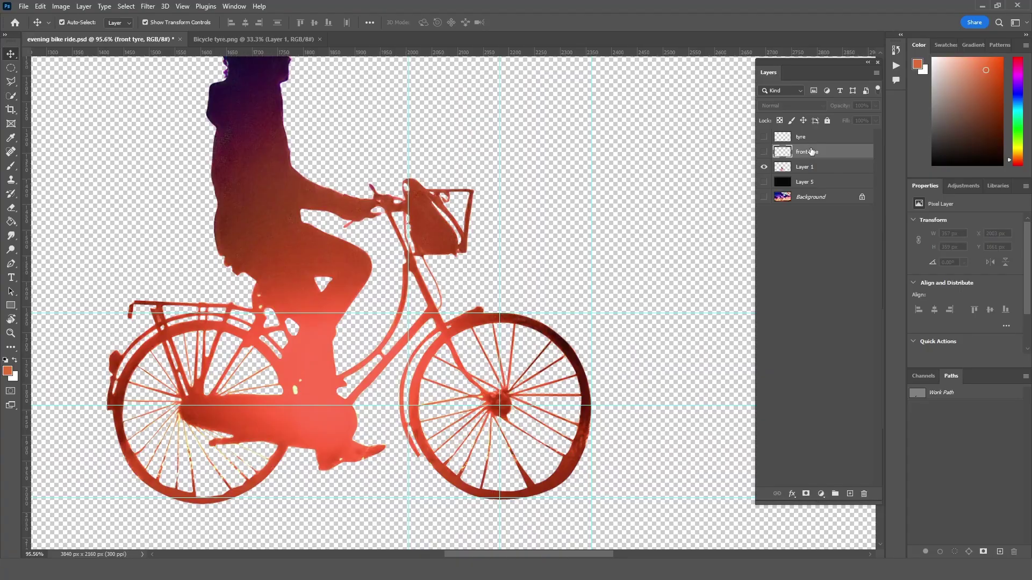
{"action": "left_click", "coordinate": [805, 166]}
Try erasing the original front wheel with the Eraser, then undo it
{"action": "key", "text": "e"}
{"action": "left_click_drag", "start_coordinate": [570, 473], "coordinate": [496, 381]}
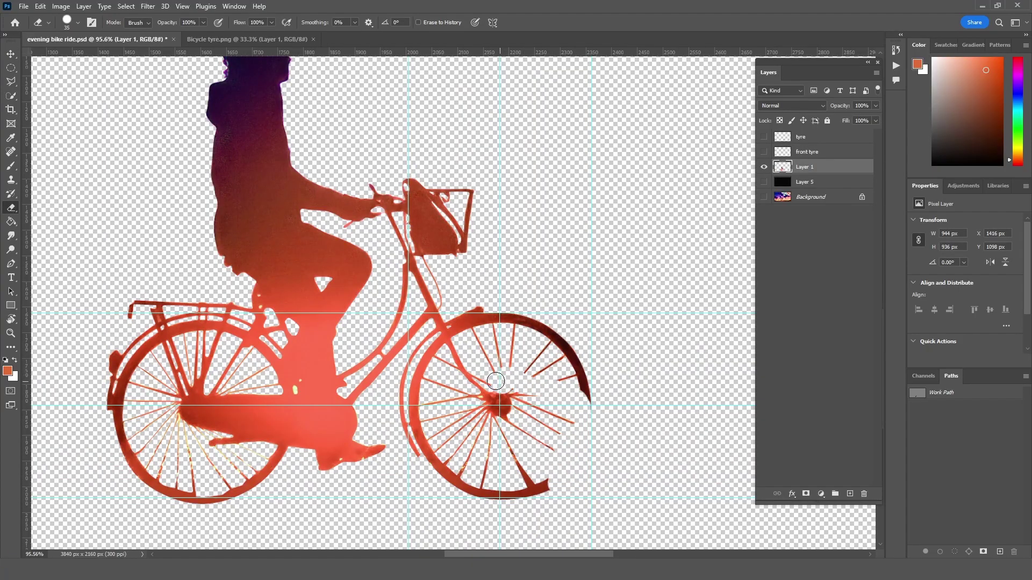
{"action": "left_click_drag", "start_coordinate": [479, 327], "coordinate": [543, 342]}
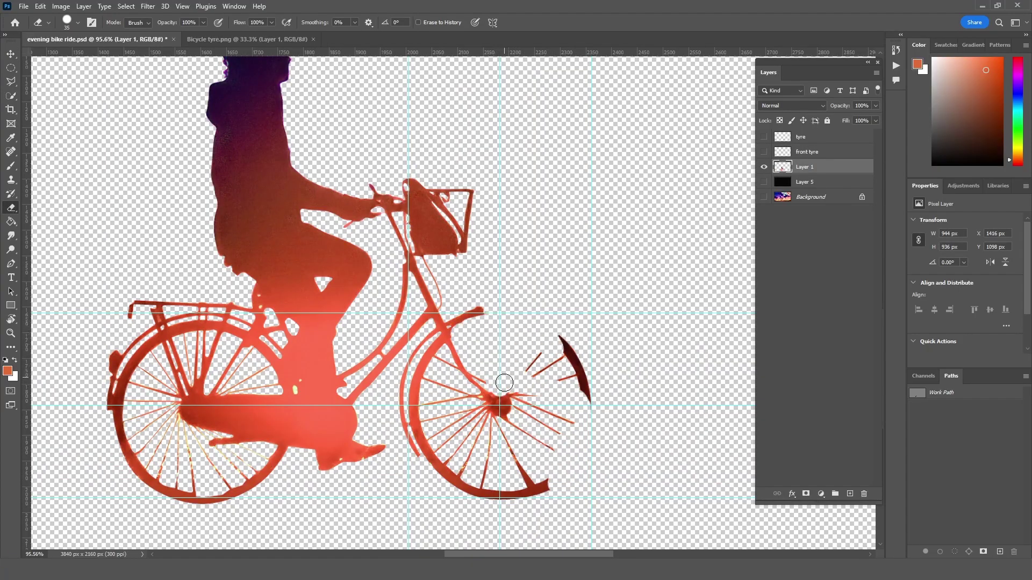
{"action": "mouse_move", "coordinate": [519, 391]}
{"action": "left_mouse_down"}
{"action": "mouse_move", "coordinate": [534, 357]}
{"action": "mouse_move", "coordinate": [553, 479]}
{"action": "mouse_move", "coordinate": [422, 461]}
{"action": "left_mouse_up"}
{"action": "key", "text": "ctrl+z"}
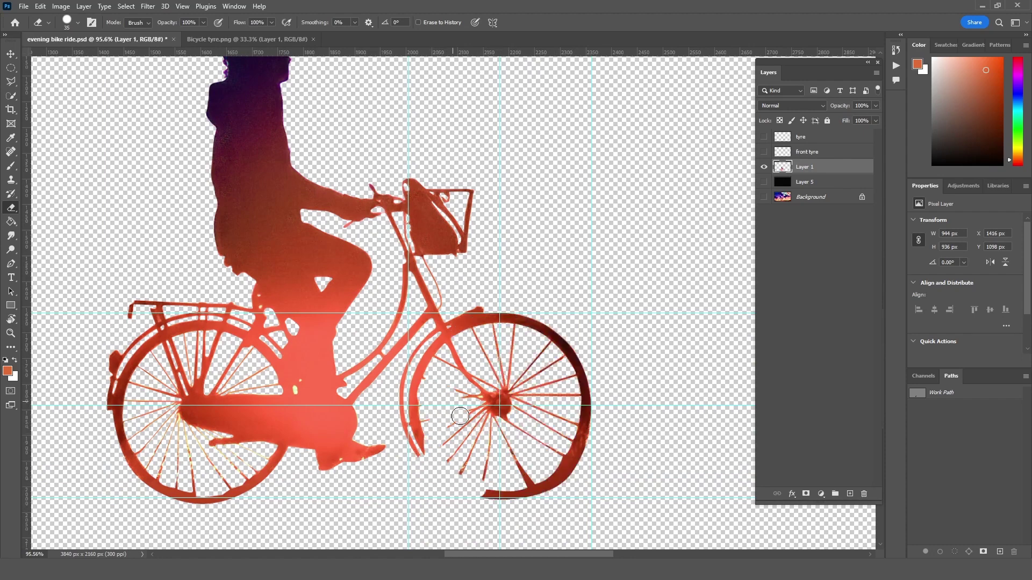
Start tracing the old front wheel with the Pen tool, undoing misplaced rim anchors
{"action": "scroll", "coordinate": [478, 433], "scroll_direction": "up", "scroll_amount": 5}
{"action": "key", "text": "p"}
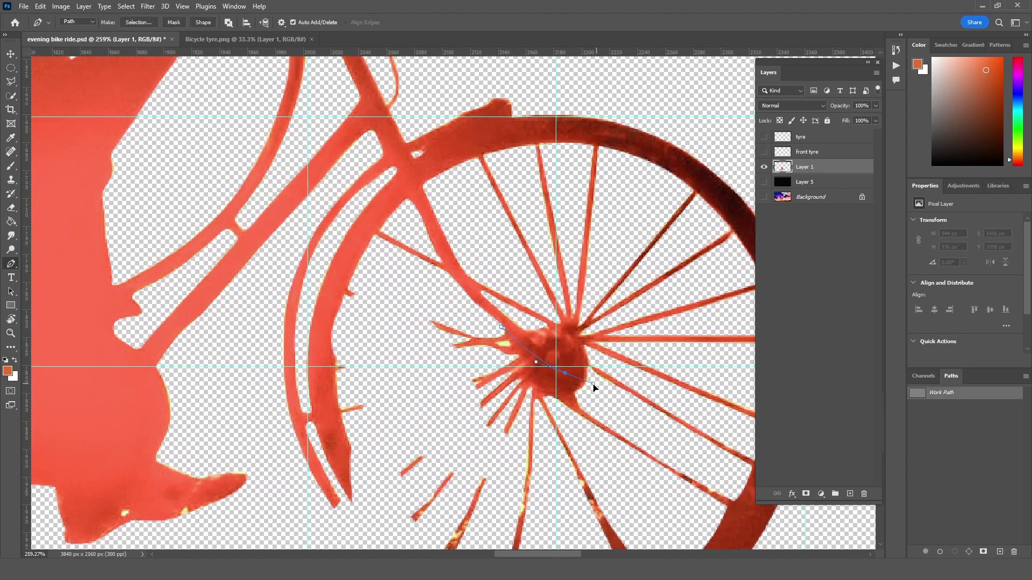
{"action": "left_click", "coordinate": [568, 358]}
{"action": "left_click_drag", "start_coordinate": [426, 273], "coordinate": [423, 318]}
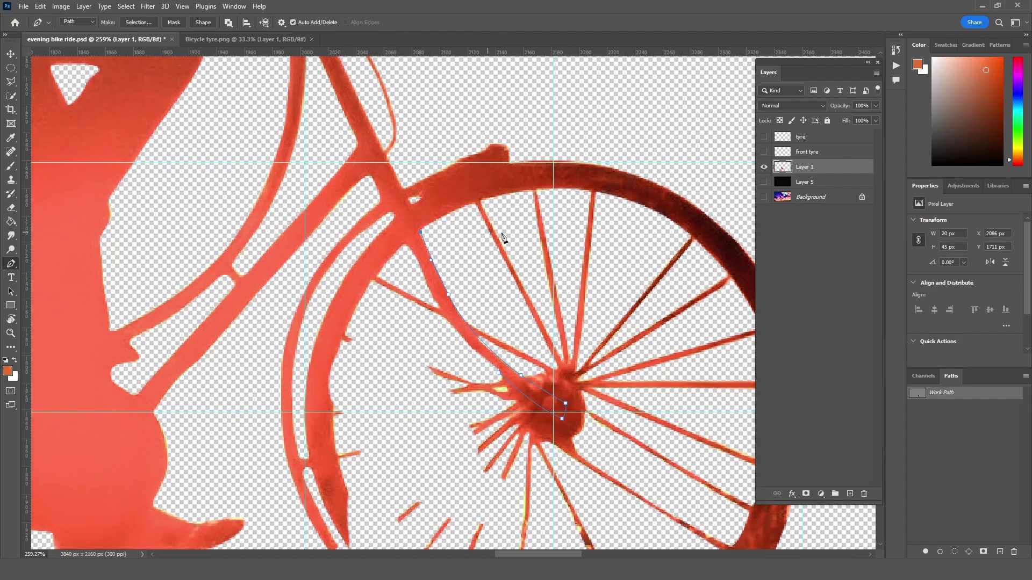
{"action": "left_click_drag", "start_coordinate": [503, 237], "coordinate": [387, 294]}
{"action": "left_click", "coordinate": [357, 239]}
{"action": "left_click", "coordinate": [451, 246]}
{"action": "key", "text": "ctrl+z"}
{"action": "key", "text": "ctrl+z"}
{"action": "key", "text": "ctrl+z"}
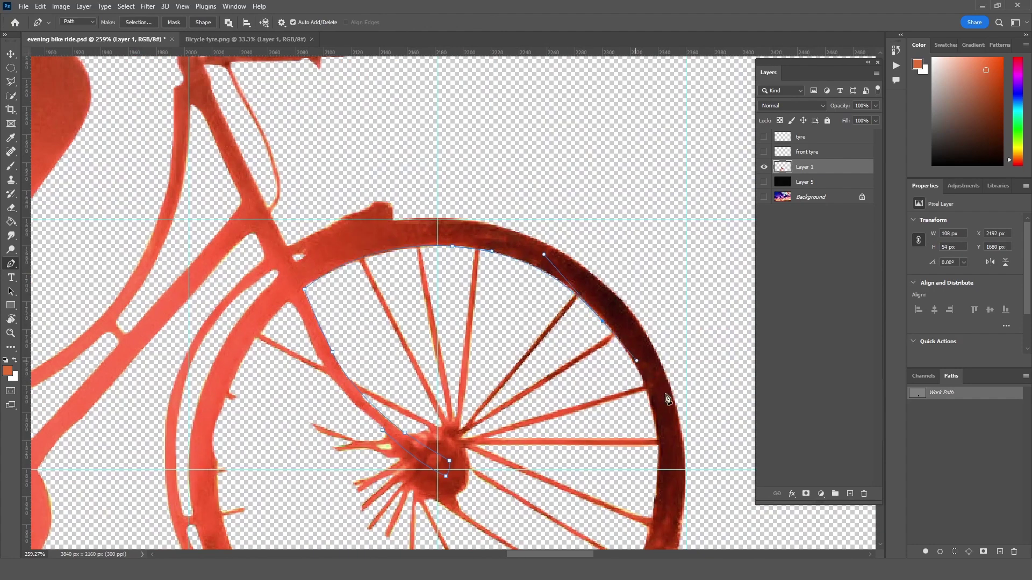
Finish the outline around the old front wheel, turn it into a selection and delete it
{"action": "left_click_drag", "start_coordinate": [668, 396], "coordinate": [593, 298]}
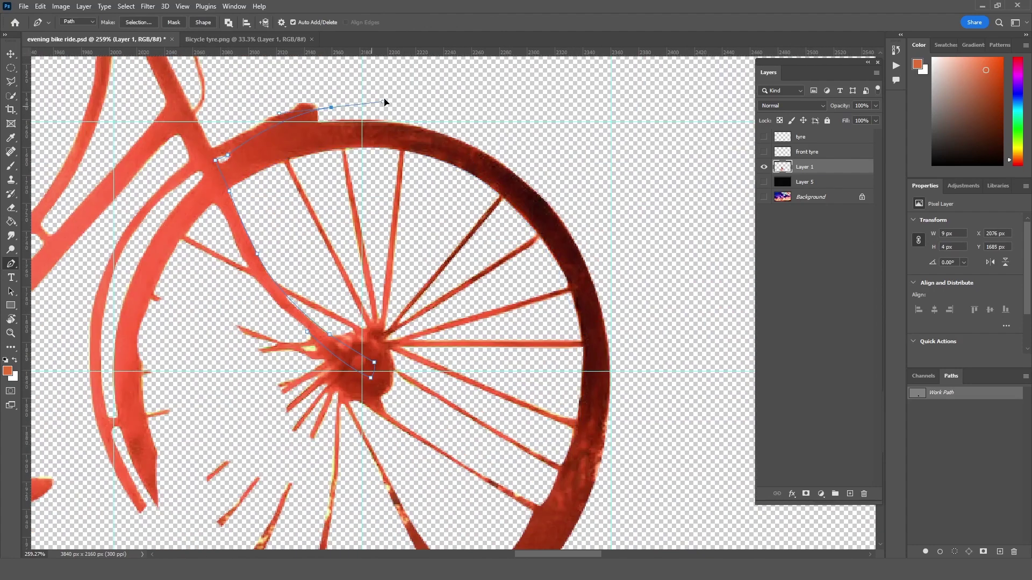
{"action": "left_click_drag", "start_coordinate": [546, 149], "coordinate": [583, 237]}
{"action": "left_click_drag", "start_coordinate": [600, 328], "coordinate": [559, 425]}
{"action": "left_click_drag", "start_coordinate": [559, 376], "coordinate": [593, 337]}
{"action": "left_click", "coordinate": [145, 359]}
{"action": "left_click", "coordinate": [175, 313]}
{"action": "left_click_drag", "start_coordinate": [196, 162], "coordinate": [224, 250]}
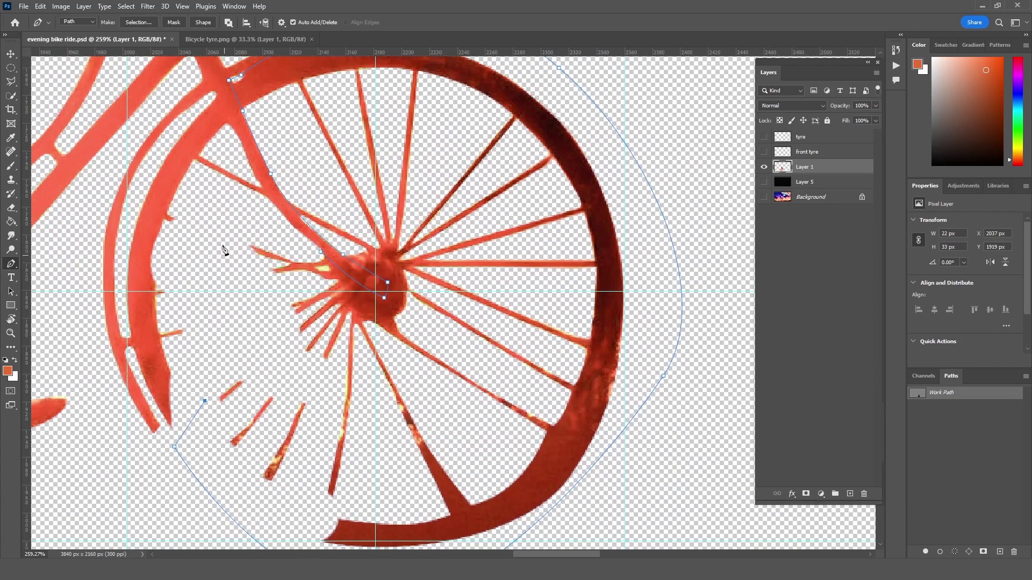
{"action": "left_click", "coordinate": [321, 251]}
{"action": "right_click", "coordinate": [321, 252]}
{"action": "left_click", "coordinate": [349, 322]}
{"action": "key", "text": "Return"}
{"action": "key", "text": "Delete"}
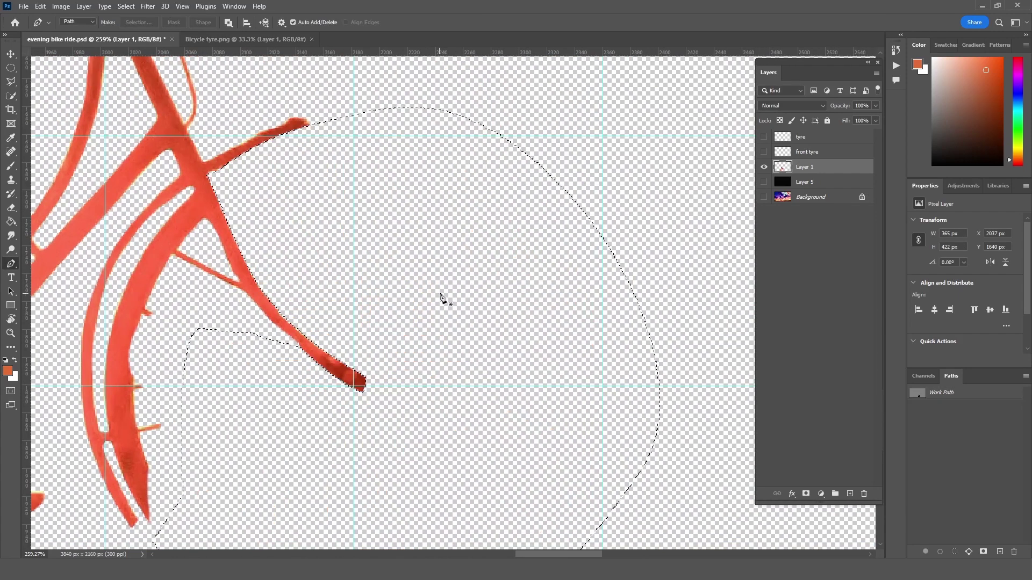
Outline the leftover patch inside the fork as a selection and show the tyre layer
{"action": "key", "text": "ctrl+d"}
{"action": "left_click", "coordinate": [194, 186]}
{"action": "left_click", "coordinate": [255, 306]}
{"action": "left_click_drag", "start_coordinate": [302, 423], "coordinate": [293, 440]}
{"action": "left_click_drag", "start_coordinate": [210, 532], "coordinate": [181, 541]}
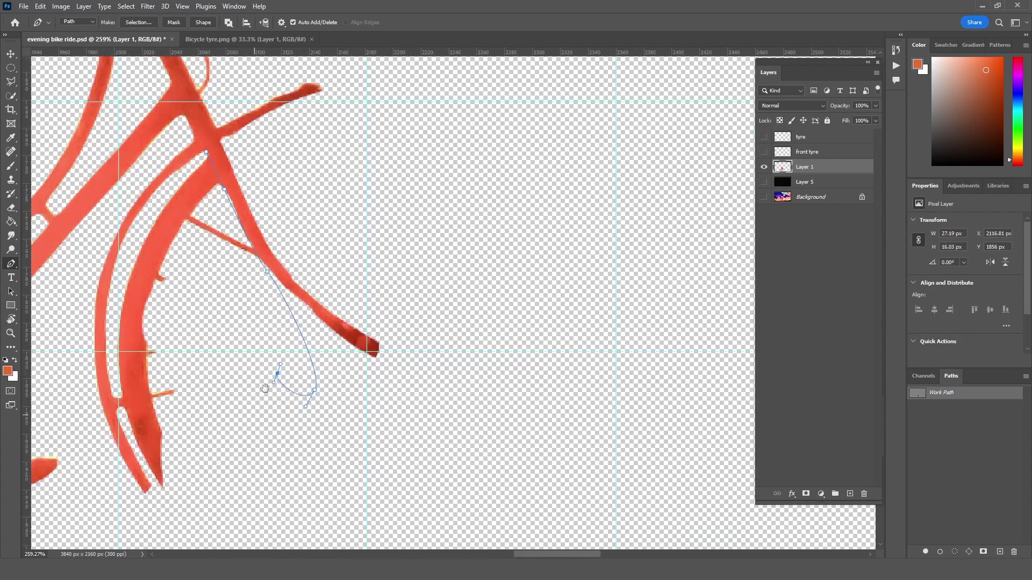
{"action": "mouse_move", "coordinate": [130, 506]}
{"action": "left_mouse_down"}
{"action": "mouse_move", "coordinate": [179, 390]}
{"action": "mouse_move", "coordinate": [160, 329]}
{"action": "left_mouse_up"}
{"action": "left_click_drag", "start_coordinate": [167, 154], "coordinate": [191, 108]}
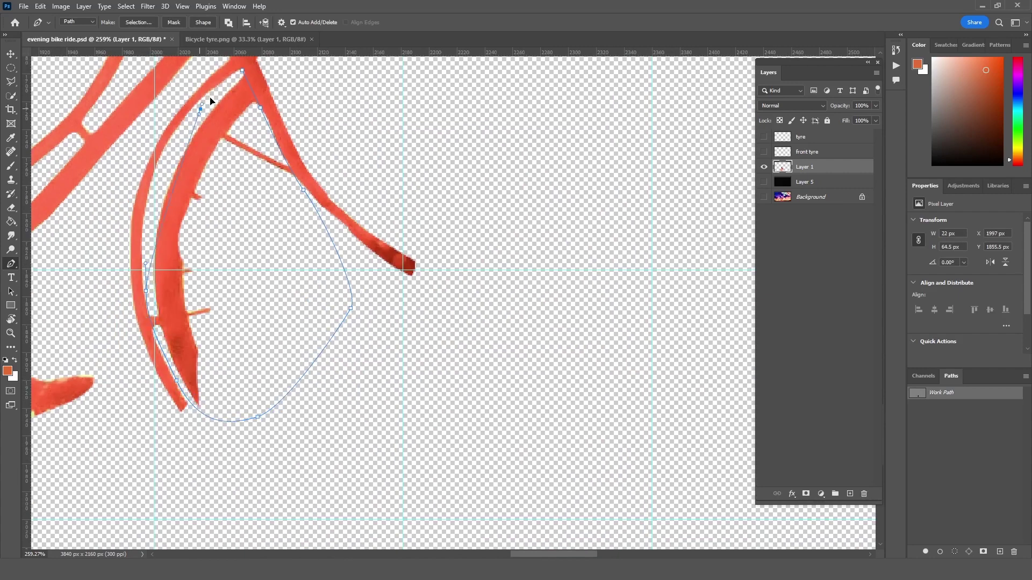
{"action": "scroll", "coordinate": [191, 108], "scroll_direction": "up", "scroll_amount": 3}
{"action": "left_click", "coordinate": [212, 171]}
{"action": "right_click", "coordinate": [211, 173]}
{"action": "left_click", "coordinate": [258, 220]}
{"action": "key", "text": "Return"}
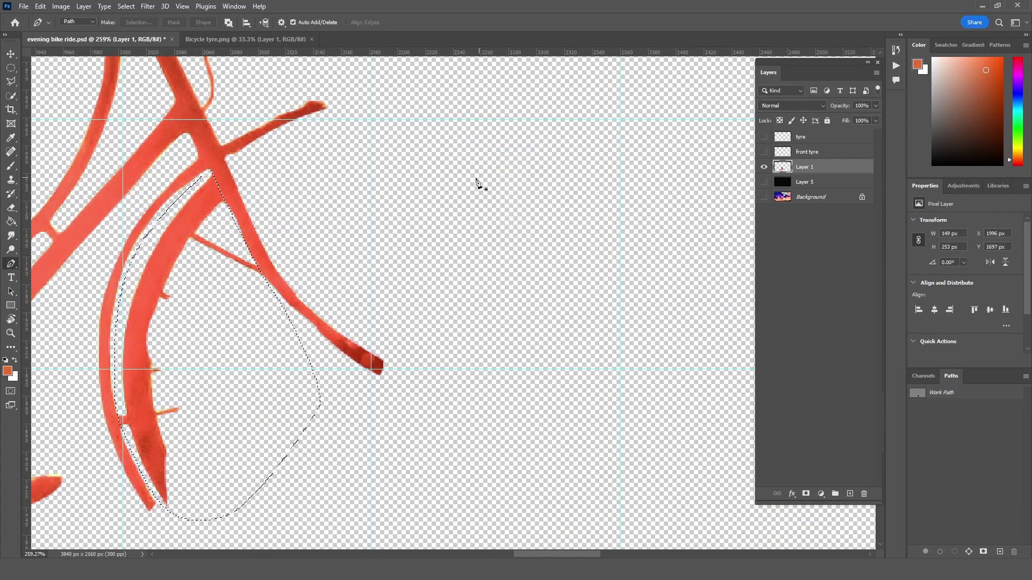
{"action": "left_click", "coordinate": [763, 151]}
{"action": "left_click_drag", "start_coordinate": [469, 265], "coordinate": [484, 264]}
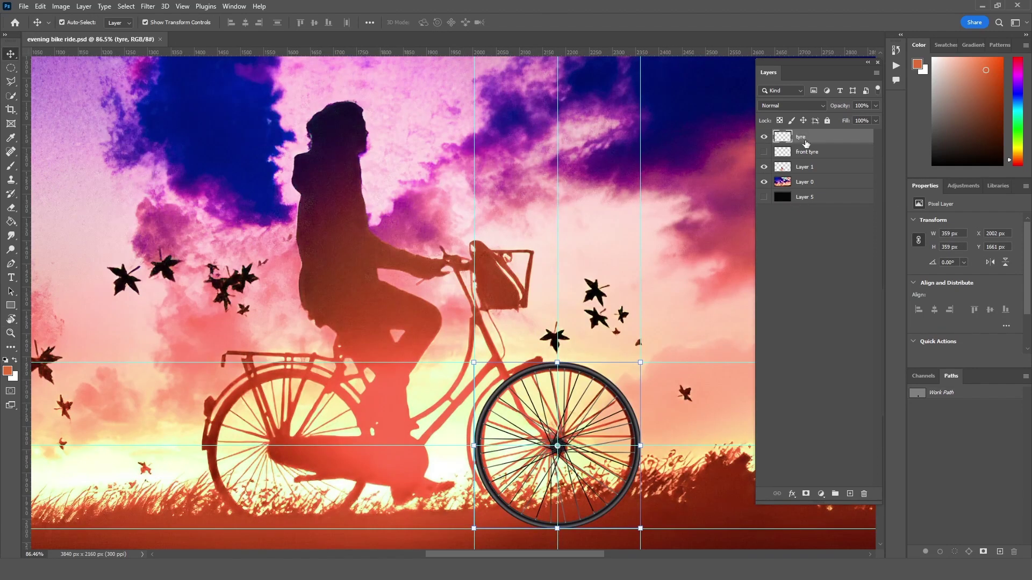
Duplicate the tyre onto the rear wheel, clear guides and delete the extra tyre copy 2
{"action": "left_click_drag", "start_coordinate": [854, 501], "coordinate": [850, 494]}
{"action": "left_click", "coordinate": [182, 6]}
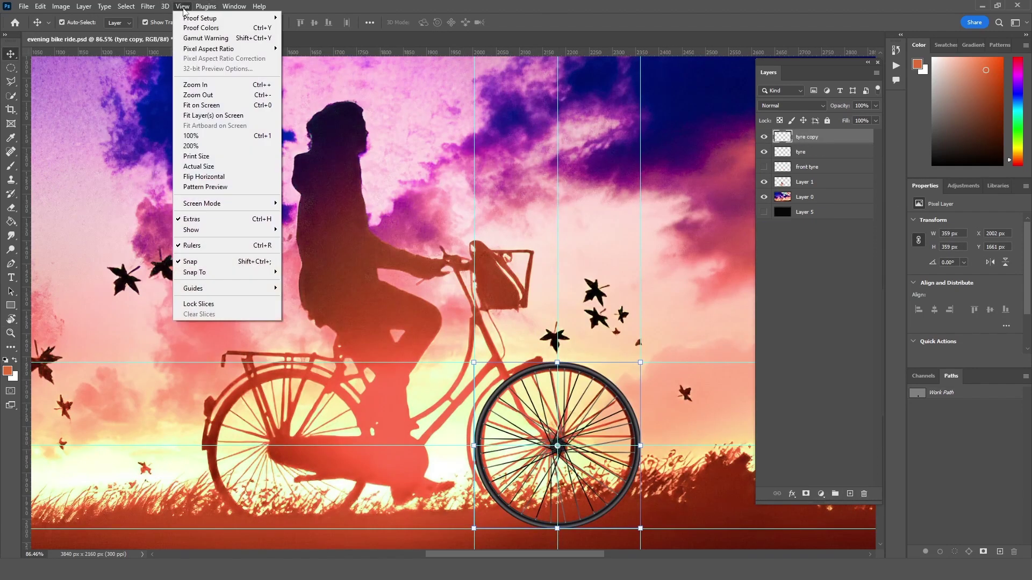
{"action": "left_click", "coordinate": [312, 299]}
{"action": "left_click_drag", "start_coordinate": [558, 446], "coordinate": [290, 449]}
{"action": "left_click", "coordinate": [763, 137]}
{"action": "left_click", "coordinate": [864, 493]}
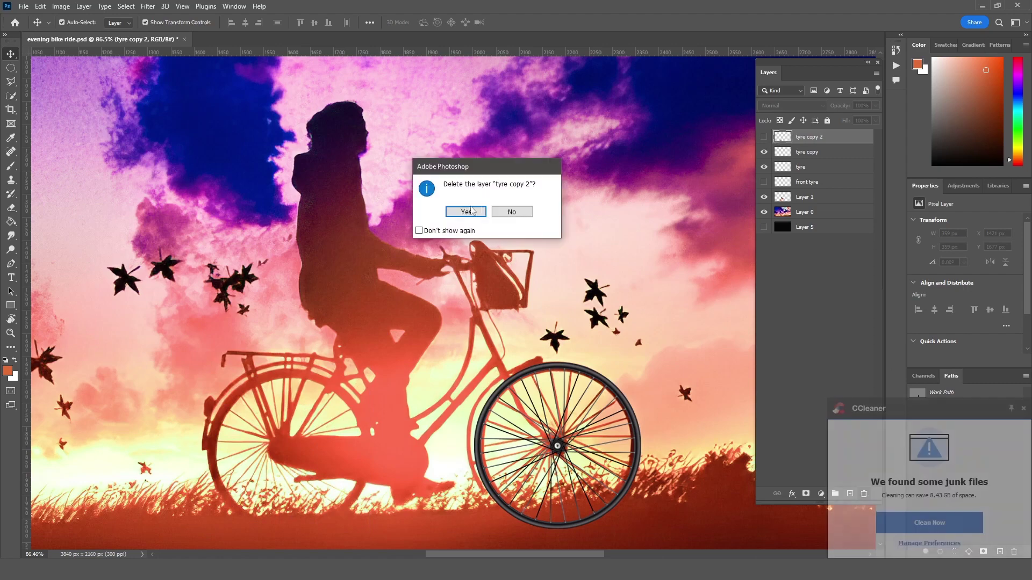
{"action": "left_click", "coordinate": [473, 210]}
{"action": "key", "text": "ctrl+z"}
Name the tyre layers back tyre and Front tyre, then hide them and Layer 1
{"action": "left_click", "coordinate": [817, 155]}
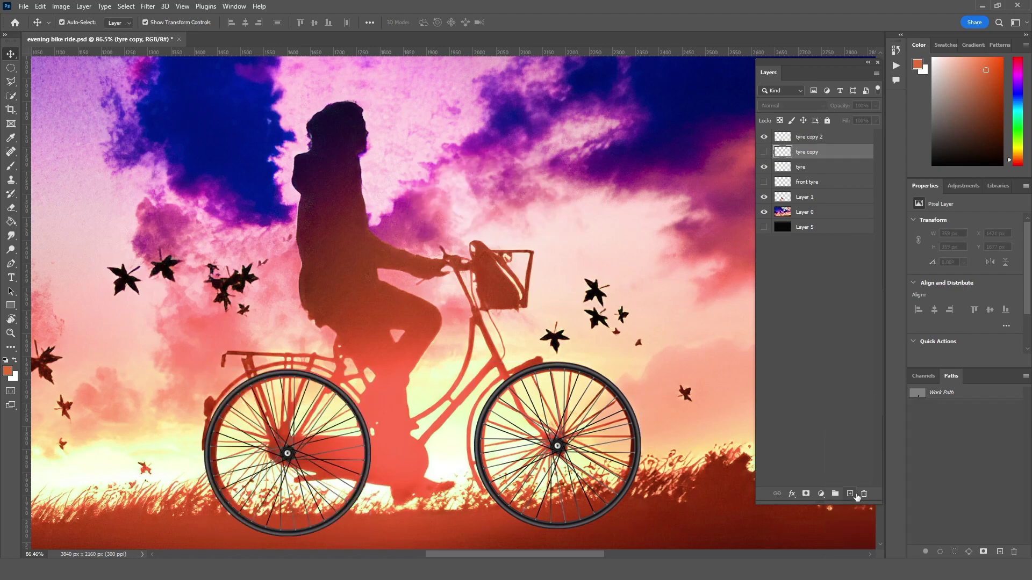
{"action": "double_click", "coordinate": [807, 137]}
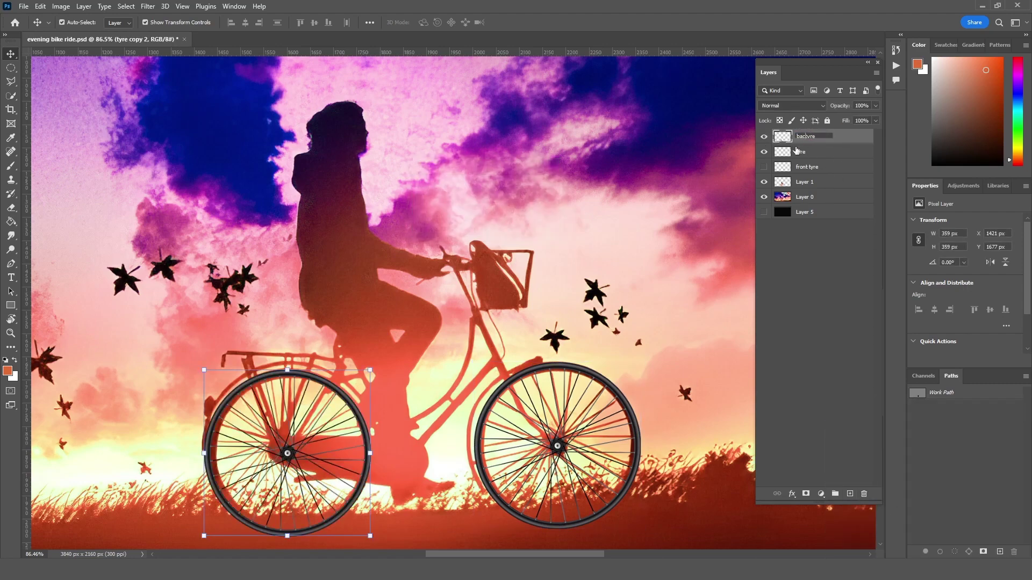
{"action": "type", "text": "k"}
{"action": "key", "text": "Return"}
{"action": "double_click", "coordinate": [801, 152]}
{"action": "key", "text": "Return"}
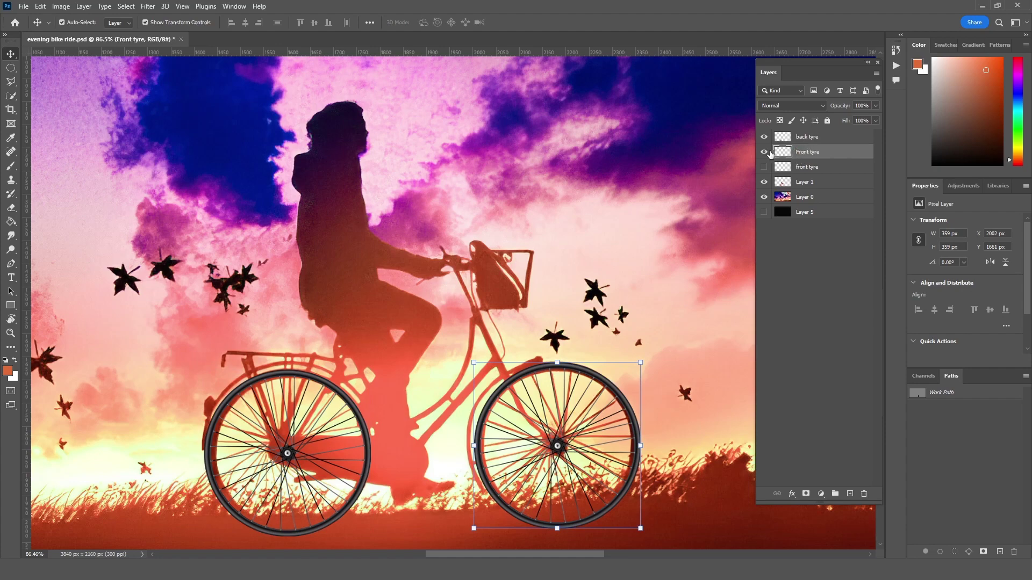
{"action": "left_click_drag", "start_coordinate": [764, 137], "coordinate": [764, 151]}
{"action": "left_click", "coordinate": [823, 166]}
{"action": "left_click", "coordinate": [763, 166]}
Hide Layer 0 and duplicate Layer 1 as a new layer named Bicycle frame
{"action": "left_click", "coordinate": [763, 186]}
{"action": "left_click", "coordinate": [764, 167]}
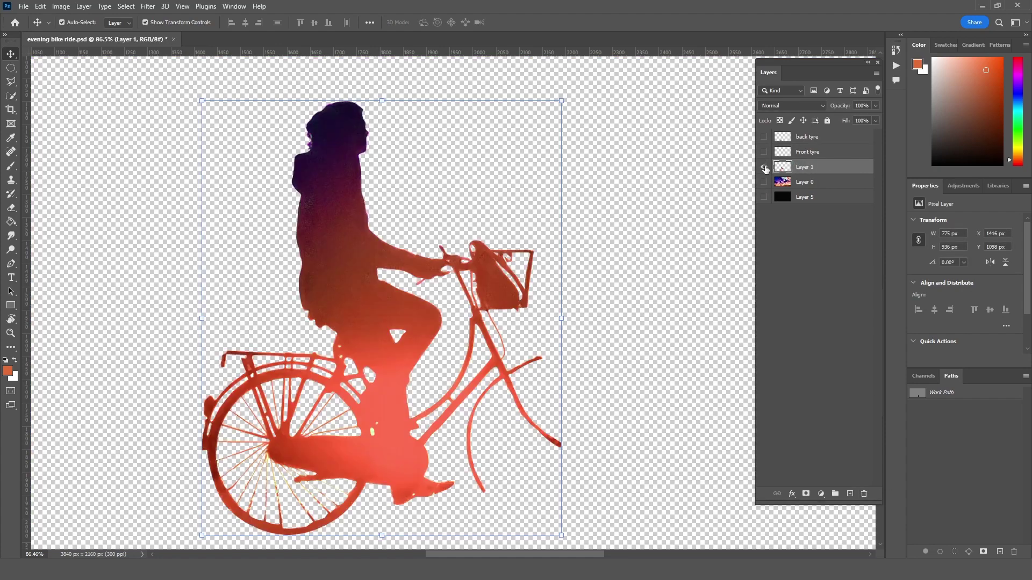
{"action": "key", "text": "ctrl+j"}
{"action": "type", "text": "Bicycle fr"}
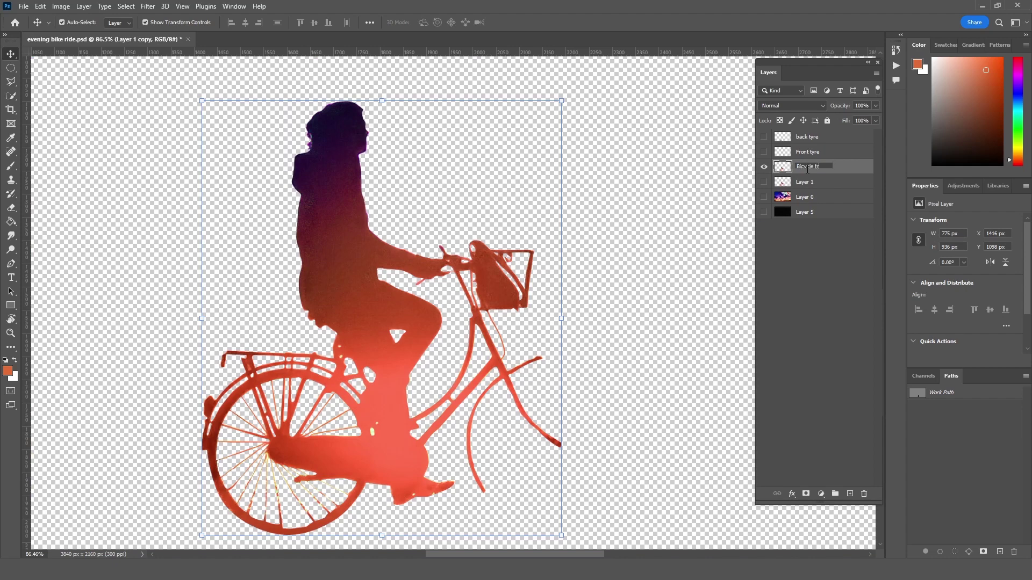
{"action": "type", "text": "ame"}
{"action": "key", "text": "Return"}
{"action": "scroll", "coordinate": [332, 452], "scroll_direction": "up", "scroll_amount": 2}
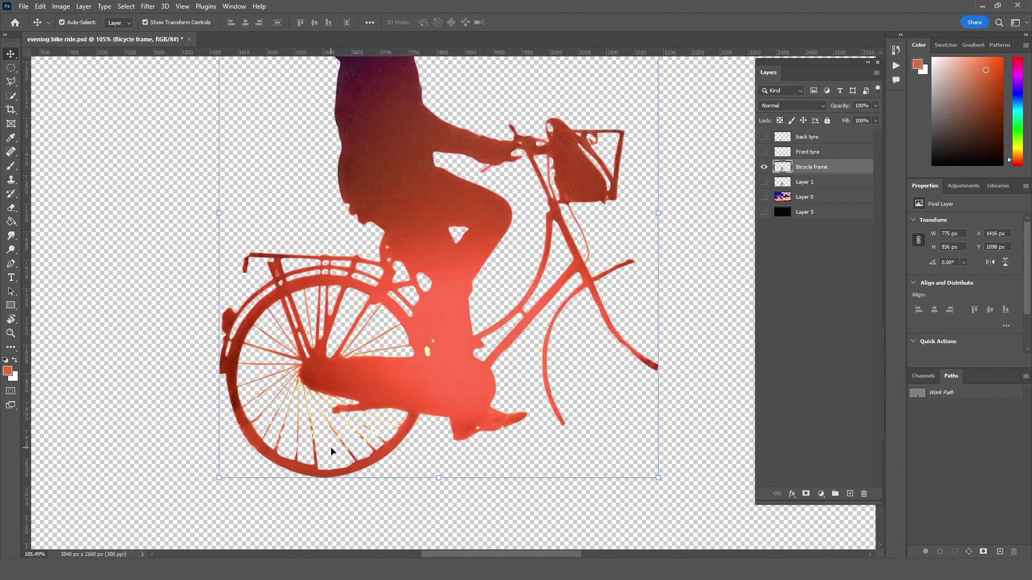
Erase the rear wheel's lower rim, spokes and blob, then show both tyre layers again
{"action": "key", "text": "e"}
{"action": "left_click_drag", "start_coordinate": [377, 473], "coordinate": [290, 462]}
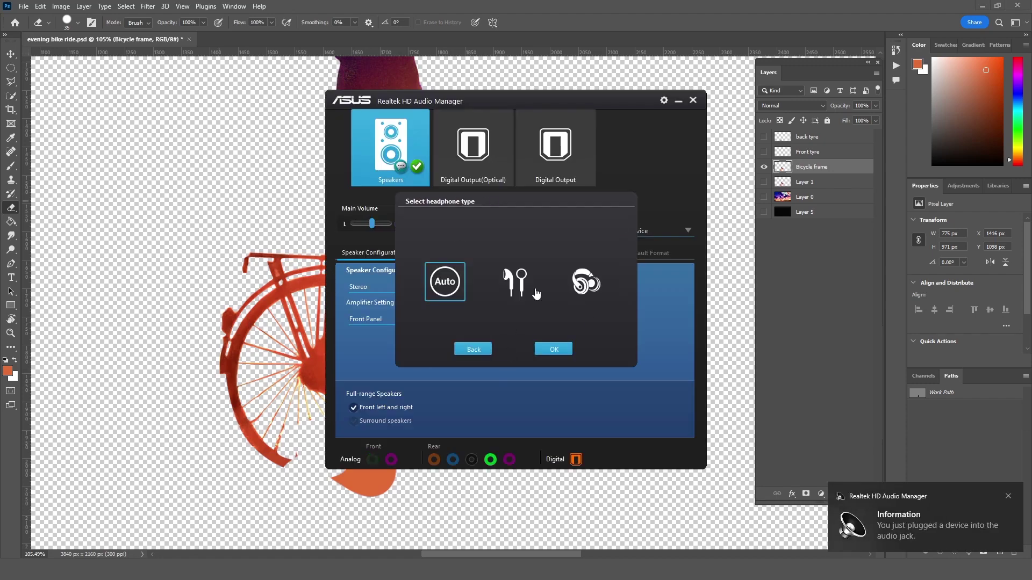
{"action": "mouse_move", "coordinate": [334, 491]}
{"action": "left_mouse_down"}
{"action": "mouse_move", "coordinate": [384, 456]}
{"action": "mouse_move", "coordinate": [268, 435]}
{"action": "left_mouse_up"}
{"action": "scroll", "coordinate": [384, 456], "scroll_direction": "up", "scroll_amount": 3}
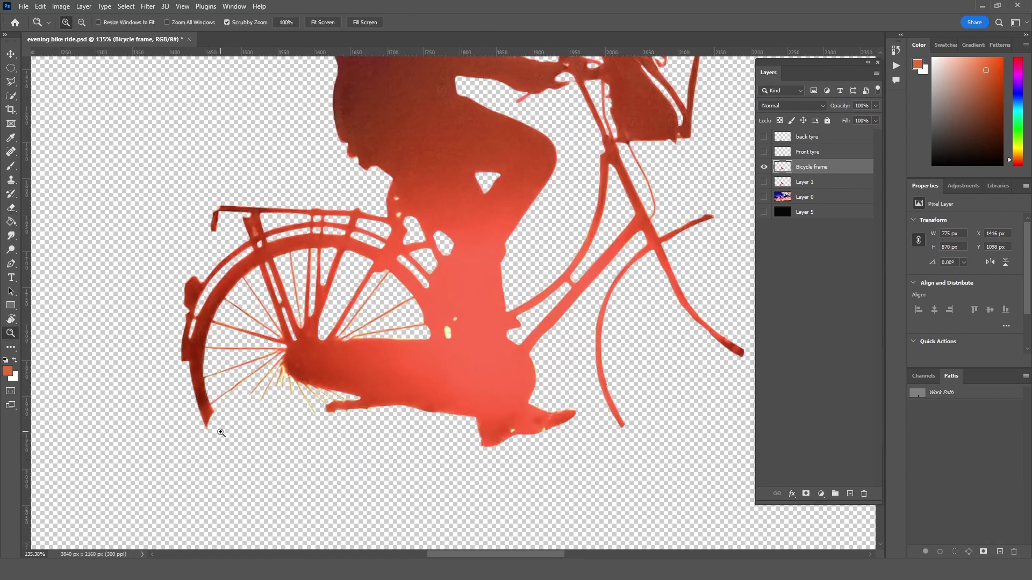
{"action": "scroll", "coordinate": [267, 434], "scroll_direction": "up", "scroll_amount": 3}
{"action": "key", "text": "bracketleft"}
{"action": "key", "text": "bracketleft"}
{"action": "key", "text": "bracketleft"}
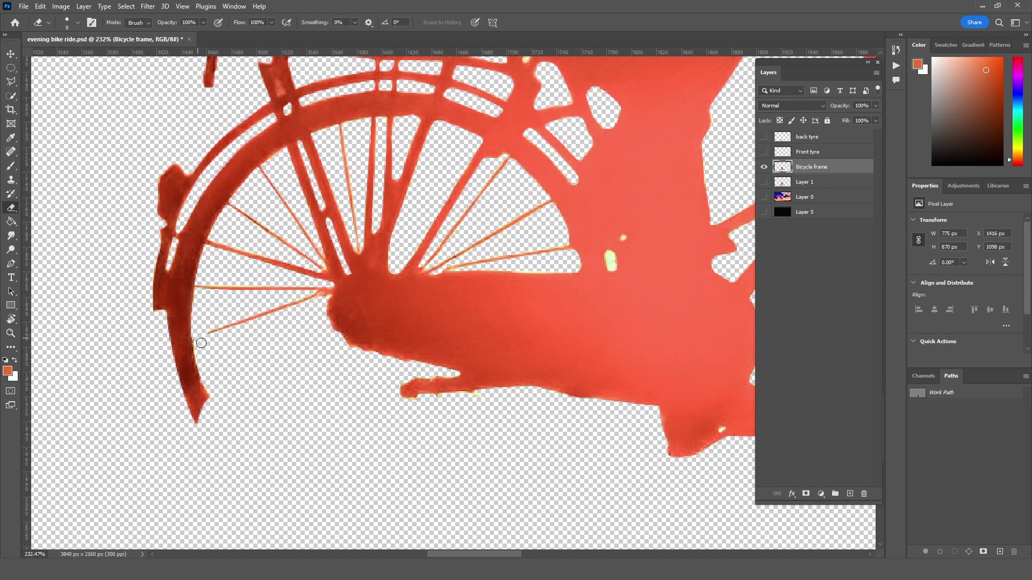
{"action": "scroll", "coordinate": [288, 300], "scroll_direction": "up", "scroll_amount": 2}
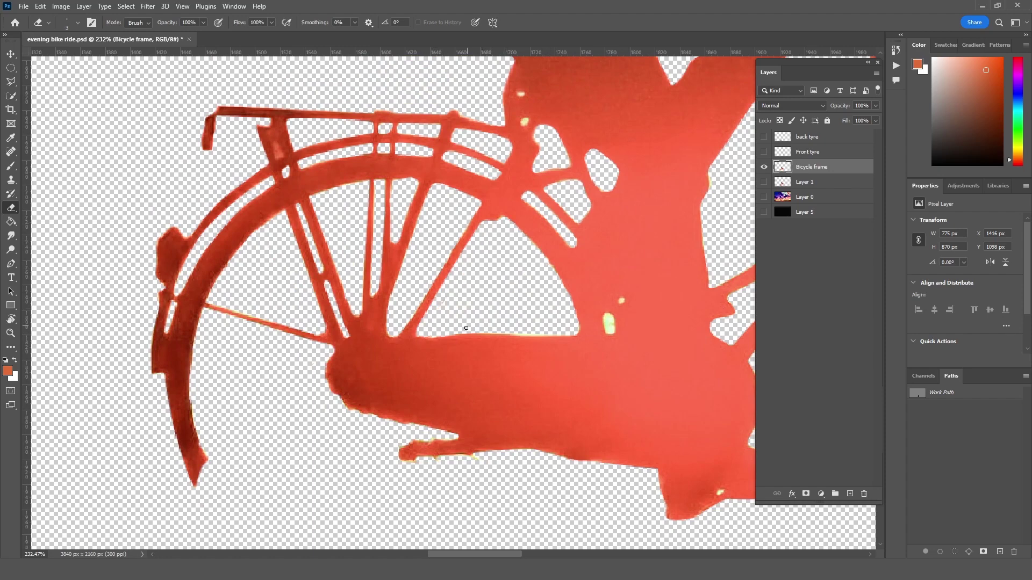
{"action": "key", "text": "l"}
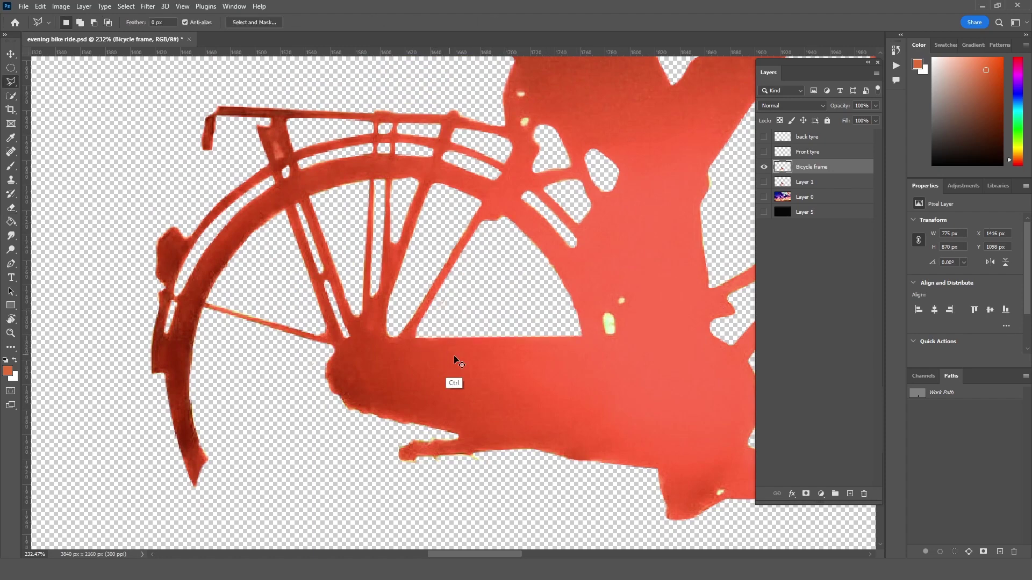
{"action": "scroll", "coordinate": [454, 360], "scroll_direction": "down", "scroll_amount": 5}
{"action": "left_click_drag", "start_coordinate": [764, 136], "coordinate": [763, 152]}
{"action": "key", "text": "v"}
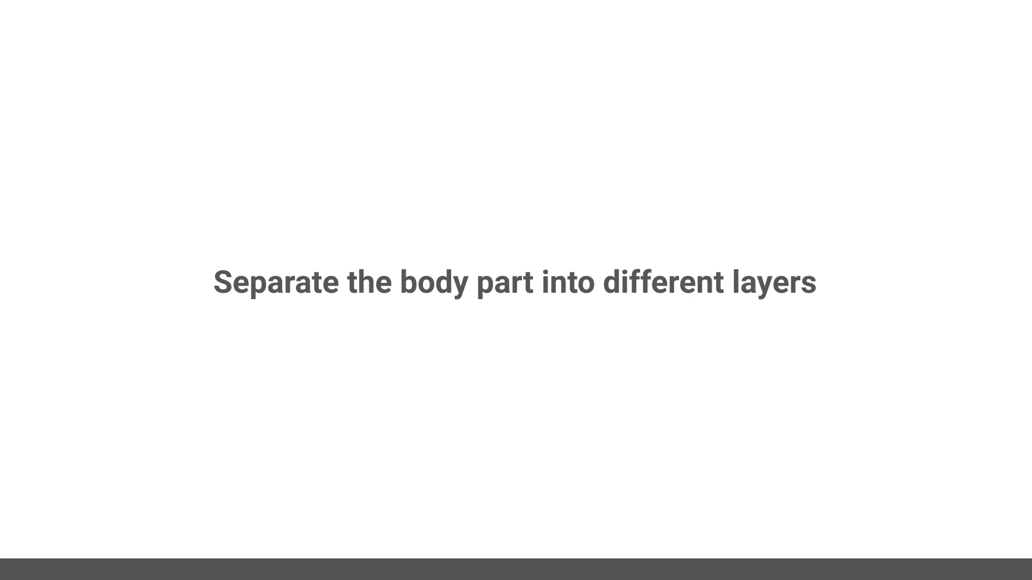
Erase the rider's leg and knee from Bicycle frame, enlarging the eraser to 8, then 15
{"action": "left_click_drag", "start_coordinate": [295, 236], "coordinate": [390, 218]}
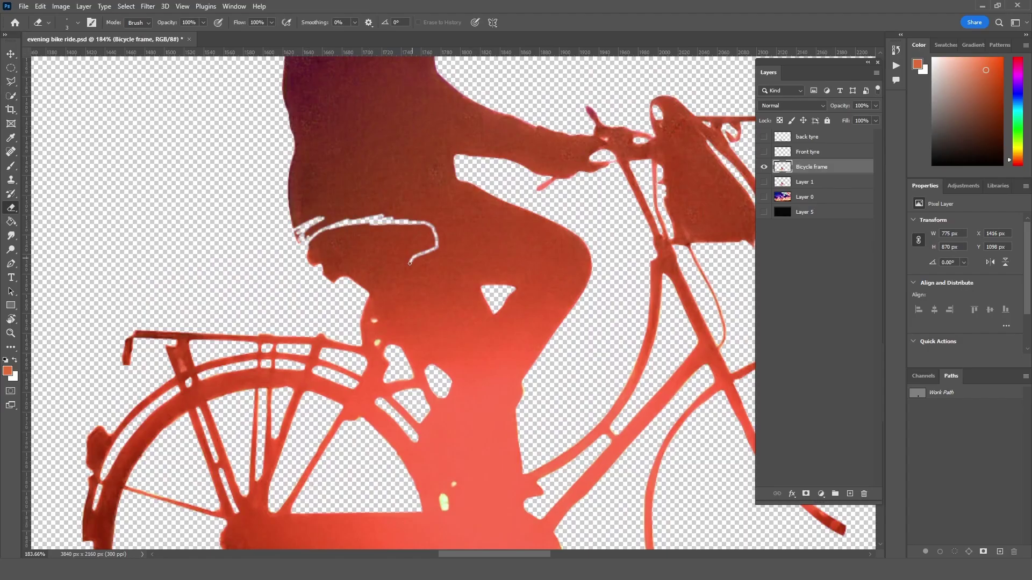
{"action": "left_click_drag", "start_coordinate": [426, 349], "coordinate": [524, 400]}
{"action": "scroll", "coordinate": [523, 221], "scroll_direction": "right", "scroll_amount": 3}
{"action": "scroll", "coordinate": [523, 222], "scroll_direction": "up", "scroll_amount": 2}
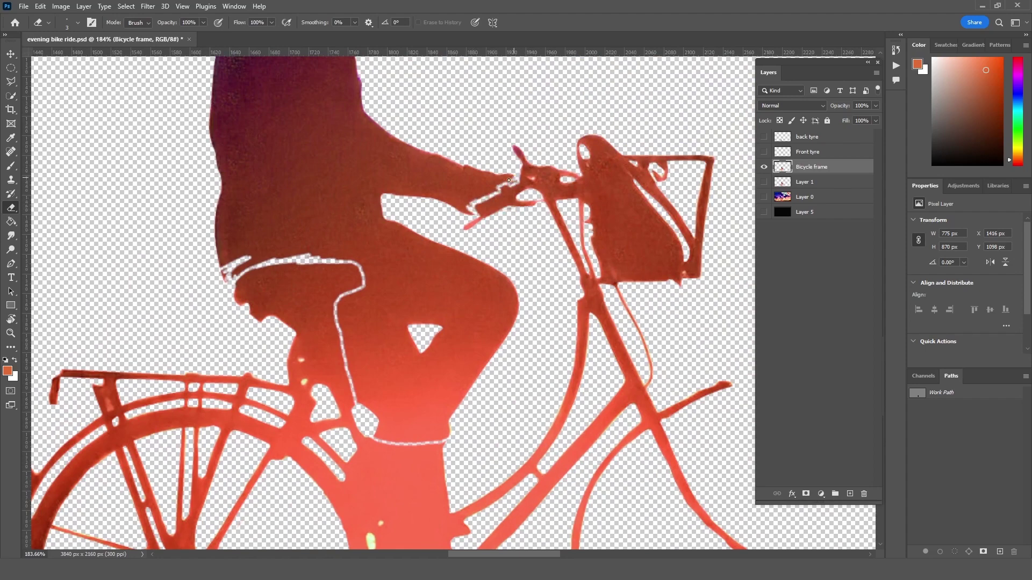
{"action": "key", "text": "bracketright"}
{"action": "key", "text": "bracketright"}
{"action": "key", "text": "bracketright"}
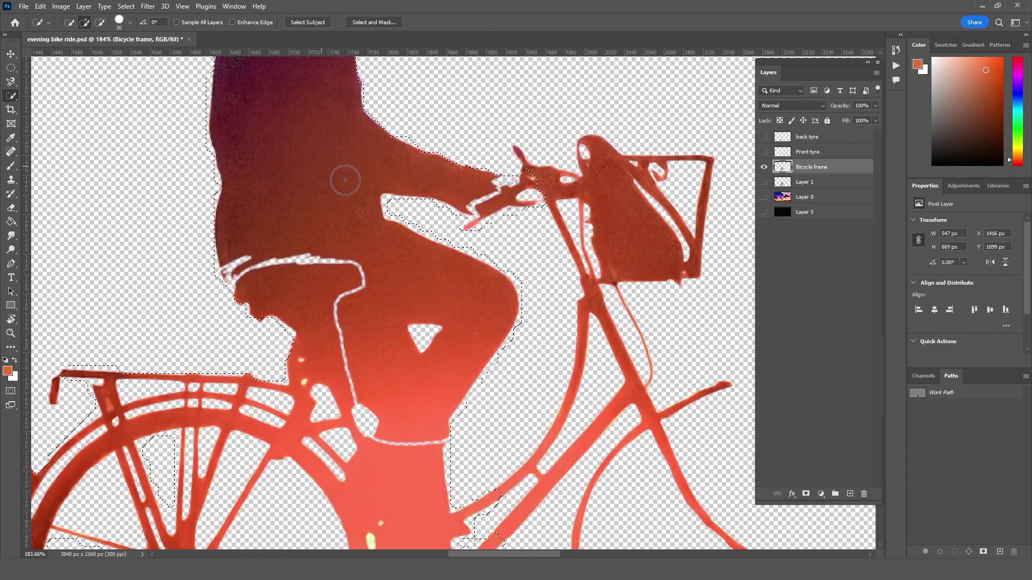
{"action": "mouse_move", "coordinate": [477, 329]}
{"action": "left_mouse_down"}
{"action": "mouse_move", "coordinate": [501, 318]}
{"action": "mouse_move", "coordinate": [472, 184]}
{"action": "left_mouse_up"}
{"action": "key", "text": "bracketright"}
{"action": "key", "text": "bracketright"}
{"action": "key", "text": "bracketright"}
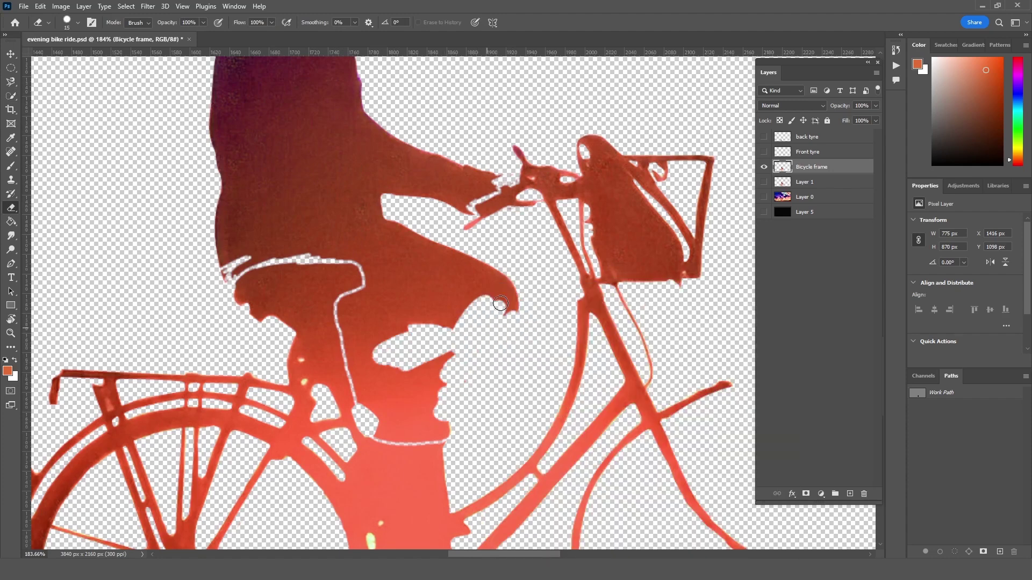
Erase the rider's head, hat and remaining head area from the bike
{"action": "scroll", "coordinate": [466, 214], "scroll_direction": "up", "scroll_amount": 10}
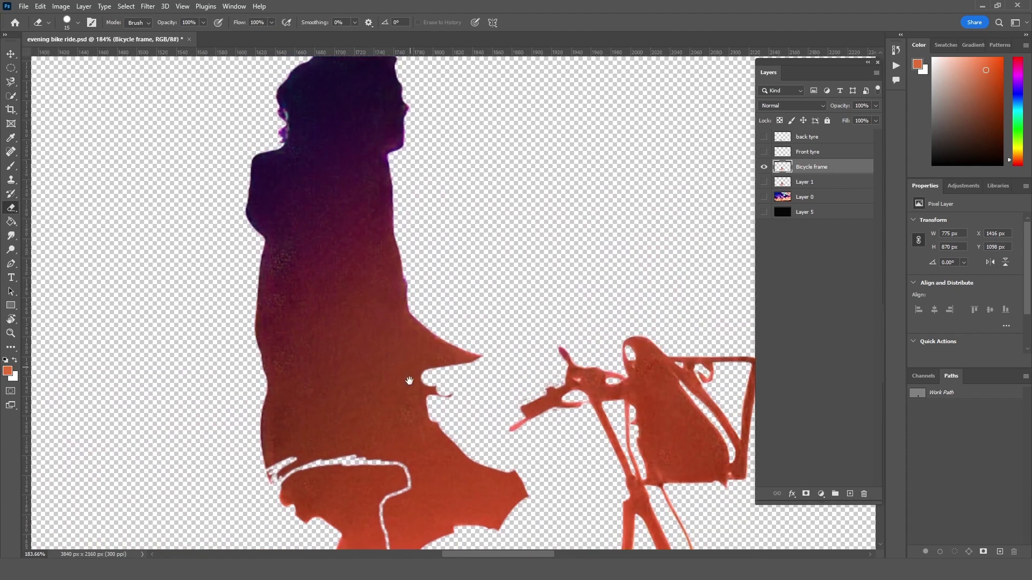
{"action": "left_click_drag", "start_coordinate": [387, 322], "coordinate": [258, 150]}
{"action": "scroll", "coordinate": [258, 162], "scroll_direction": "up", "scroll_amount": 3}
{"action": "mouse_move", "coordinate": [387, 183]}
{"action": "left_mouse_down"}
{"action": "mouse_move", "coordinate": [237, 221]}
{"action": "mouse_move", "coordinate": [385, 156]}
{"action": "left_mouse_up"}
{"action": "scroll", "coordinate": [323, 215], "scroll_direction": "down", "scroll_amount": 5}
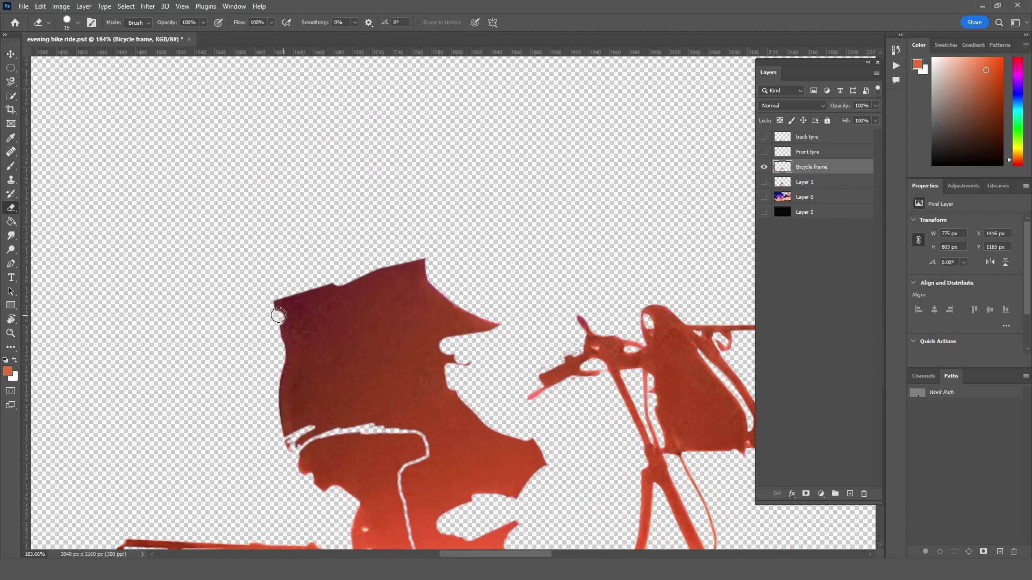
{"action": "mouse_move", "coordinate": [274, 264]}
{"action": "left_mouse_down"}
{"action": "mouse_move", "coordinate": [462, 328]}
{"action": "mouse_move", "coordinate": [287, 445]}
{"action": "mouse_move", "coordinate": [403, 357]}
{"action": "mouse_move", "coordinate": [267, 297]}
{"action": "mouse_move", "coordinate": [330, 328]}
{"action": "mouse_move", "coordinate": [322, 376]}
{"action": "mouse_move", "coordinate": [295, 403]}
{"action": "left_mouse_up"}
{"action": "scroll", "coordinate": [403, 357], "scroll_direction": "down", "scroll_amount": 3}
{"action": "scroll", "coordinate": [403, 357], "scroll_direction": "right", "scroll_amount": 3}
{"action": "scroll", "coordinate": [294, 404], "scroll_direction": "down", "scroll_amount": 3}
{"action": "mouse_move", "coordinate": [301, 317]}
{"action": "left_mouse_down"}
{"action": "mouse_move", "coordinate": [287, 363]}
{"action": "mouse_move", "coordinate": [301, 312]}
{"action": "left_mouse_up"}
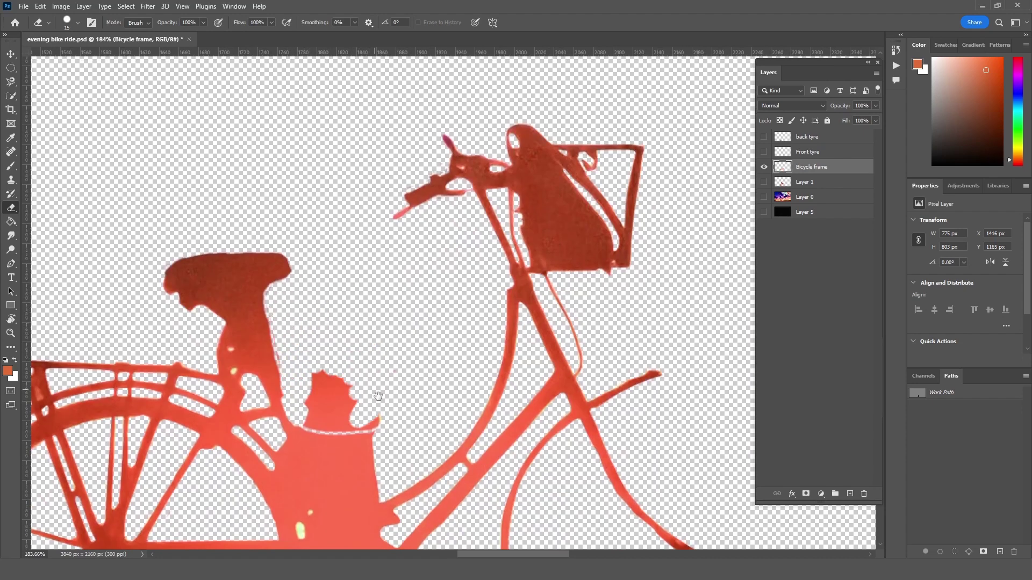
{"action": "scroll", "coordinate": [301, 322], "scroll_direction": "down", "scroll_amount": 3}
Pen-select the leftover rider piece on the seat post and delete it
{"action": "key", "text": "p"}
{"action": "left_click", "coordinate": [412, 397]}
{"action": "left_click", "coordinate": [378, 418]}
{"action": "left_click", "coordinate": [341, 422]}
{"action": "left_click", "coordinate": [412, 397]}
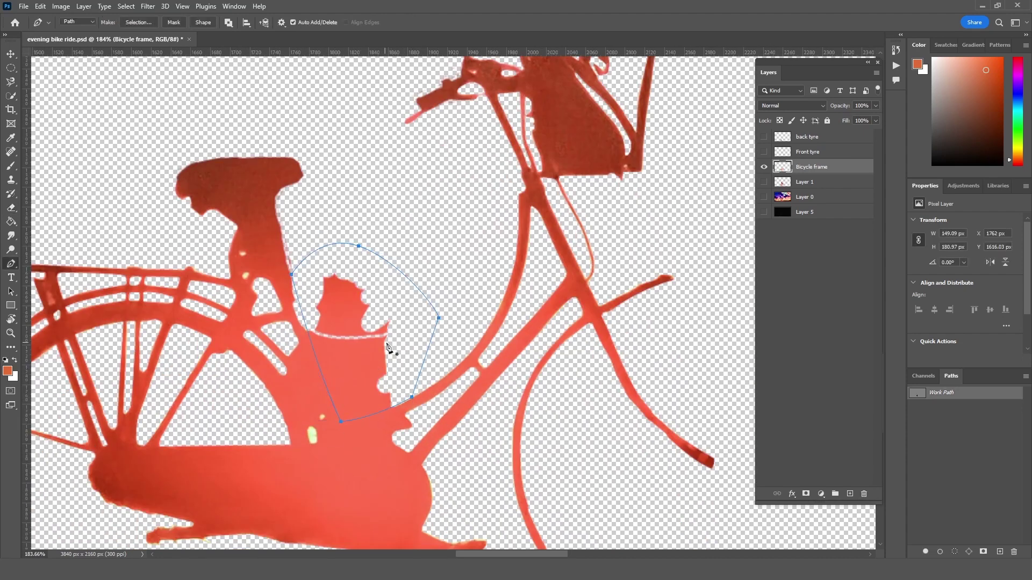
{"action": "left_click", "coordinate": [139, 22]}
{"action": "left_click", "coordinate": [572, 143]}
{"action": "key", "text": "Delete"}
Abandon an unfinished path along the down tube and clear the selection
{"action": "left_click", "coordinate": [461, 385]}
{"action": "left_click_drag", "start_coordinate": [389, 413], "coordinate": [387, 419]}
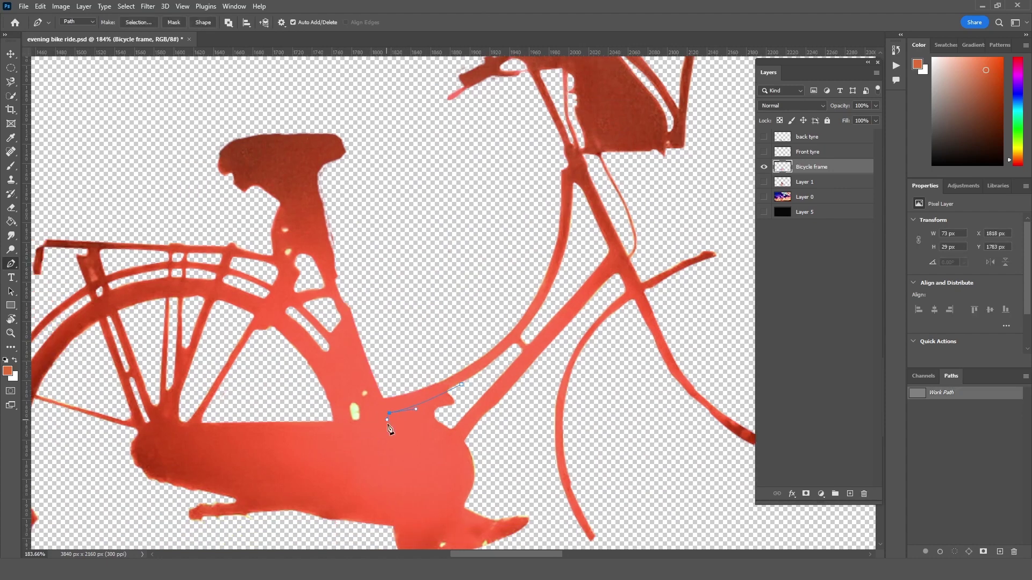
{"action": "right_click", "coordinate": [434, 407]}
{"action": "key", "text": "Escape"}
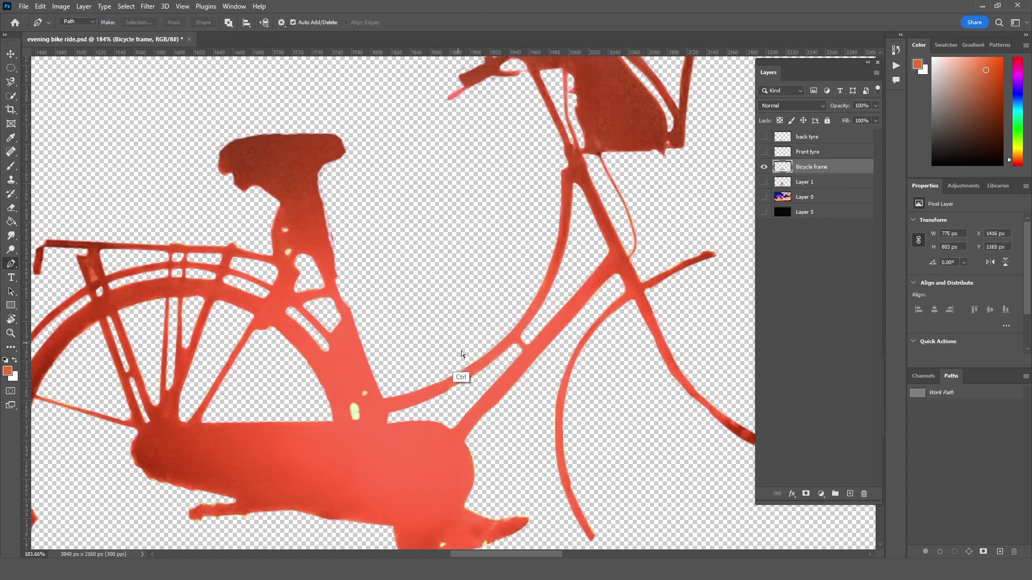
{"action": "key", "text": "ctrl+d"}
{"action": "scroll", "coordinate": [405, 438], "scroll_direction": "up", "scroll_amount": 3}
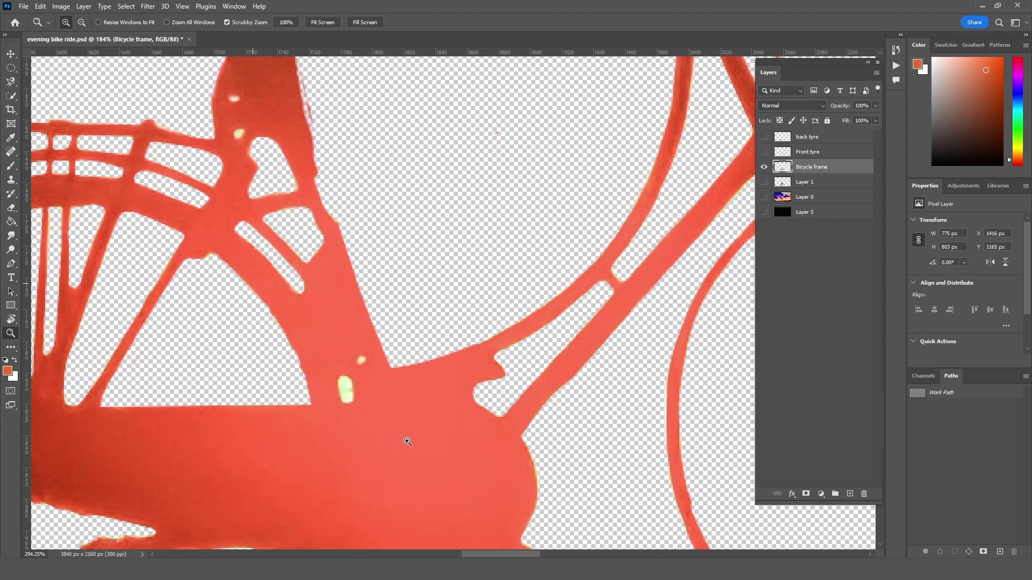
Outline the bump on the down tube with the Pen and make it a selection
{"action": "left_click", "coordinate": [519, 342]}
{"action": "left_click_drag", "start_coordinate": [398, 382], "coordinate": [356, 385]}
{"action": "left_click", "coordinate": [403, 397]}
{"action": "left_click", "coordinate": [519, 341]}
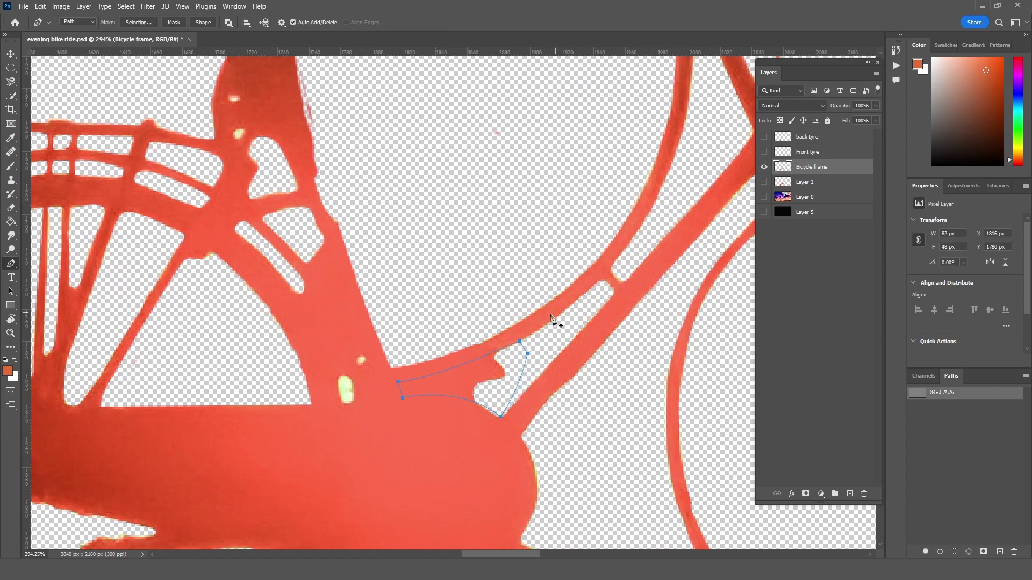
{"action": "right_click", "coordinate": [473, 115]}
{"action": "left_click", "coordinate": [489, 163]}
{"action": "left_click", "coordinate": [364, 361]}
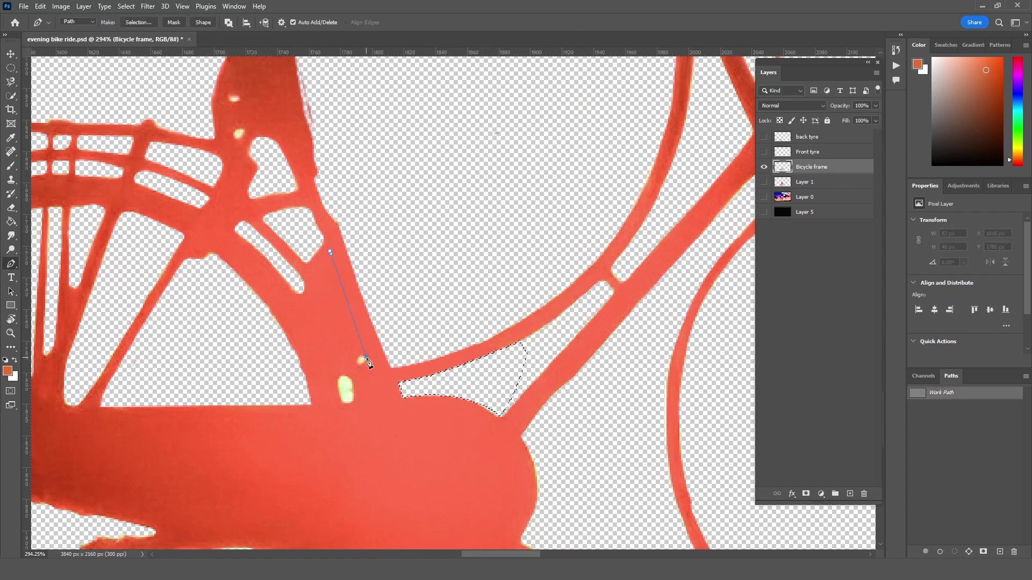
{"action": "left_click", "coordinate": [331, 251]}
{"action": "right_click", "coordinate": [400, 121]}
{"action": "left_click", "coordinate": [563, 151]}
Pen-select the rider's foot under the crank, remove it and clear the selection
{"action": "scroll", "coordinate": [450, 302], "scroll_direction": "down", "scroll_amount": 5}
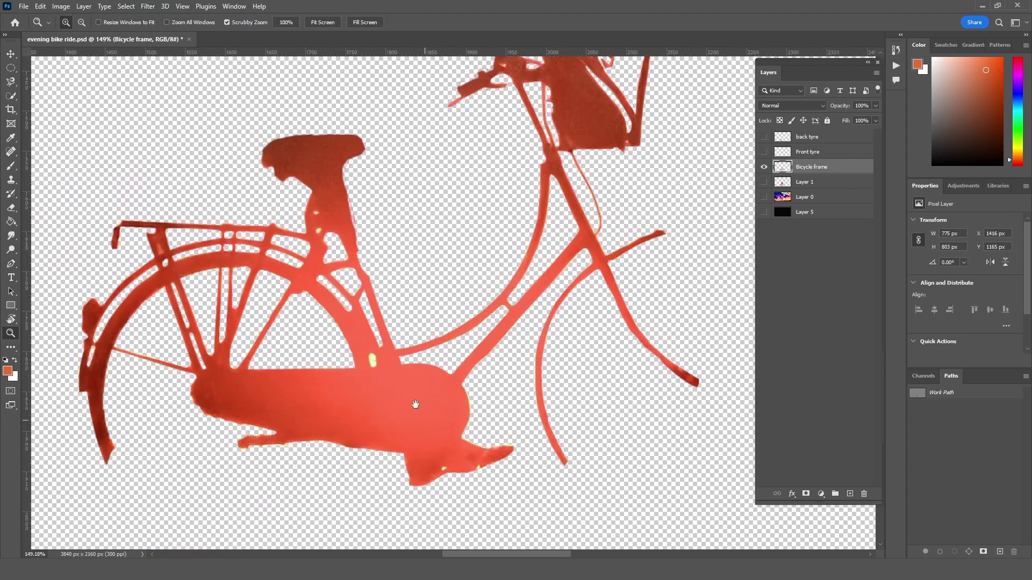
{"action": "scroll", "coordinate": [414, 386], "scroll_direction": "up", "scroll_amount": 5}
{"action": "left_click", "coordinate": [493, 327]}
{"action": "left_click_drag", "start_coordinate": [438, 374], "coordinate": [395, 384]}
{"action": "left_click", "coordinate": [374, 490]}
{"action": "left_click", "coordinate": [656, 428]}
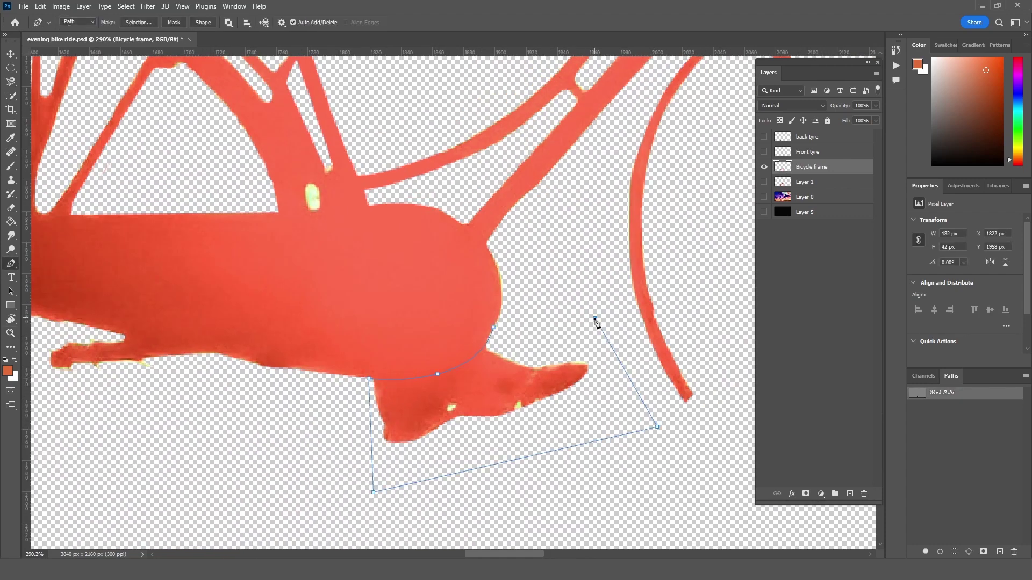
{"action": "left_click", "coordinate": [595, 319]}
{"action": "left_click", "coordinate": [493, 327]}
{"action": "right_click", "coordinate": [471, 108]}
{"action": "left_click", "coordinate": [497, 166]}
{"action": "key", "text": "ctrl+d"}
{"action": "key", "text": "v"}
Show both tyre layers, move the back tyre onto the rear wheel, then hide them
{"action": "scroll", "coordinate": [528, 358], "scroll_direction": "down", "scroll_amount": 5}
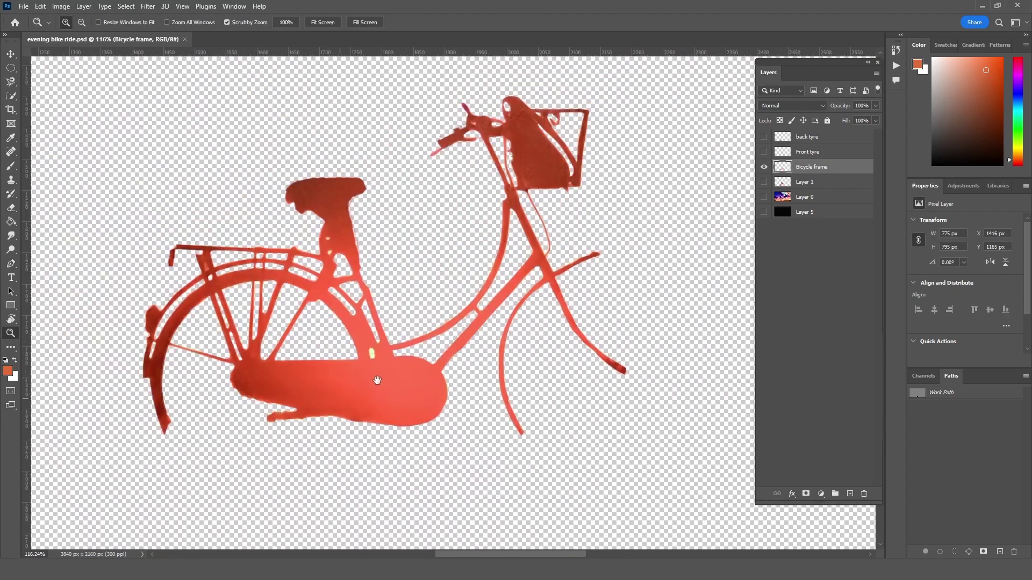
{"action": "left_click", "coordinate": [763, 136]}
{"action": "left_click", "coordinate": [764, 152]}
{"action": "left_click", "coordinate": [807, 152]}
{"action": "left_click", "coordinate": [808, 137]}
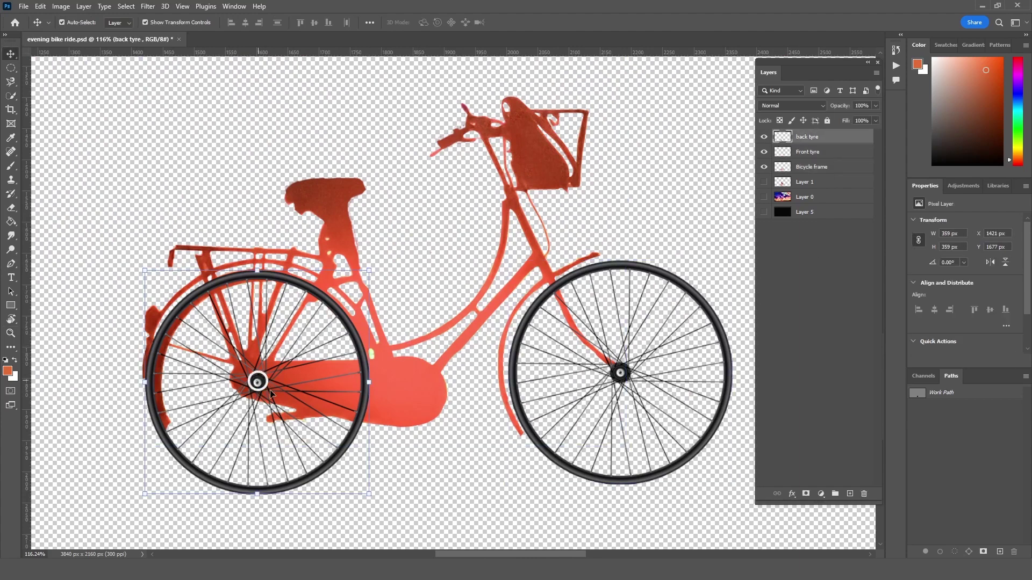
{"action": "left_click_drag", "start_coordinate": [392, 437], "coordinate": [397, 436]}
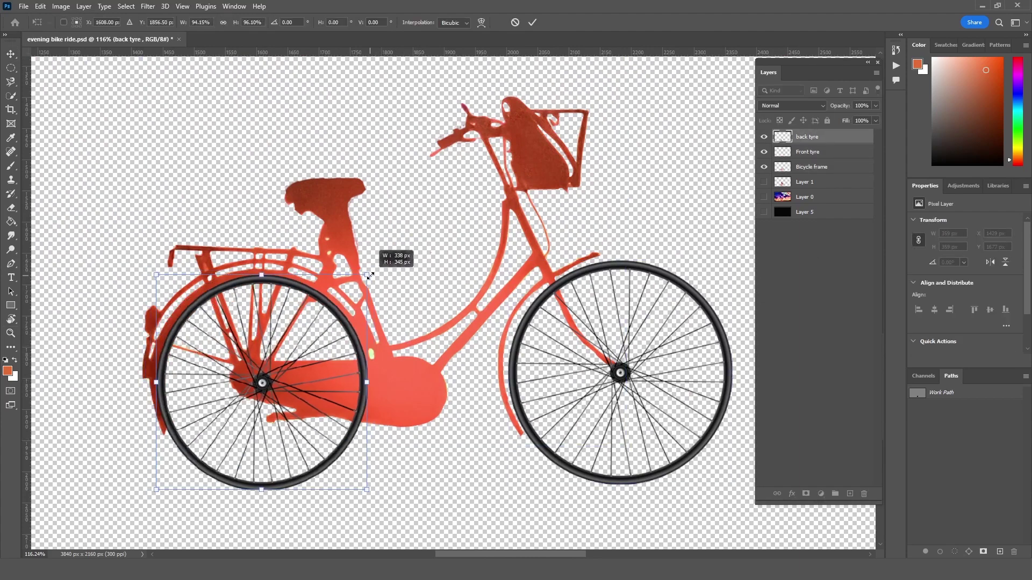
{"action": "left_click", "coordinate": [763, 151]}
{"action": "left_click", "coordinate": [764, 136]}
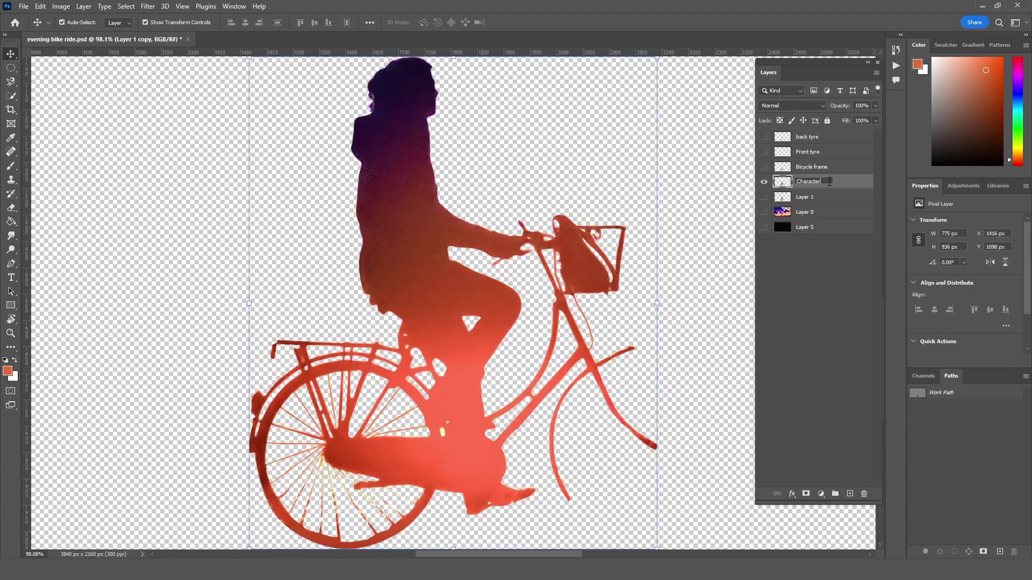
Confirm the Character name and Pen-select the rough neck edge under the chin for erasing
{"action": "key", "text": "Return"}
{"action": "scroll", "coordinate": [409, 225], "scroll_direction": "up", "scroll_amount": 5}
{"action": "key", "text": "p"}
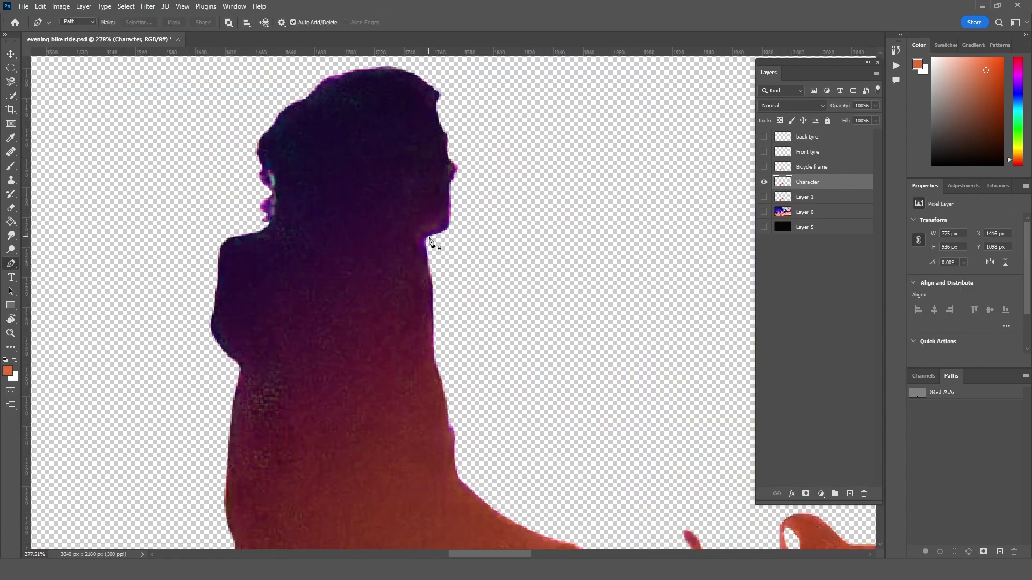
{"action": "left_click", "coordinate": [428, 236]}
{"action": "left_click", "coordinate": [369, 252]}
{"action": "left_click", "coordinate": [322, 239]}
{"action": "left_click", "coordinate": [348, 219]}
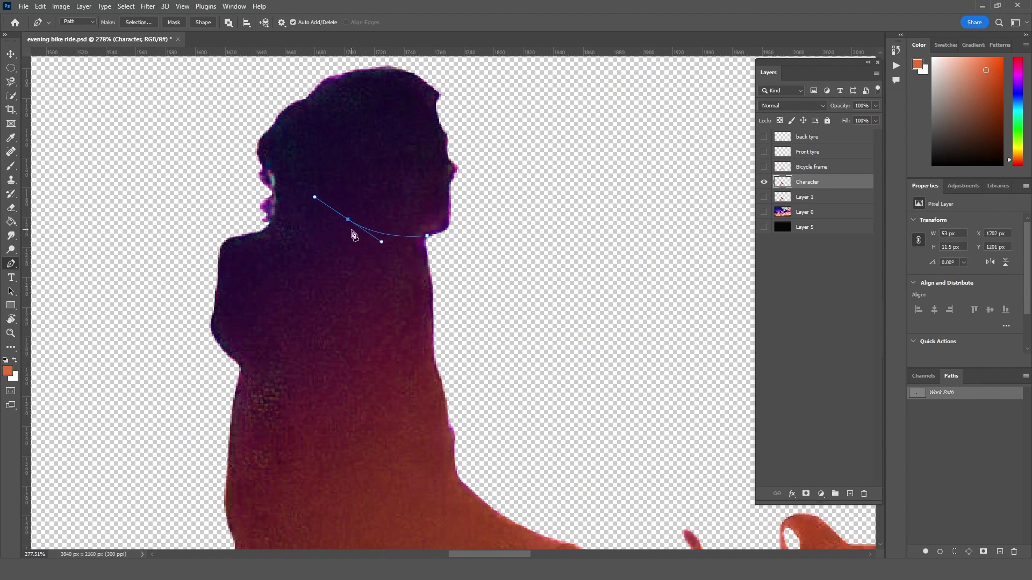
{"action": "left_click_drag", "start_coordinate": [447, 304], "coordinate": [472, 276]}
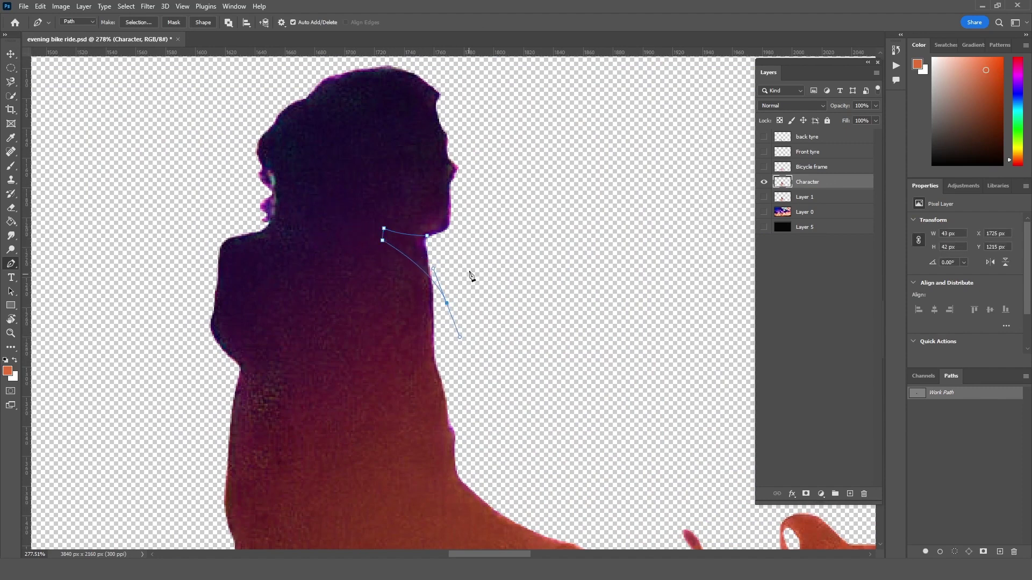
{"action": "right_click", "coordinate": [471, 276]}
{"action": "left_click", "coordinate": [504, 215]}
{"action": "key", "text": "Return"}
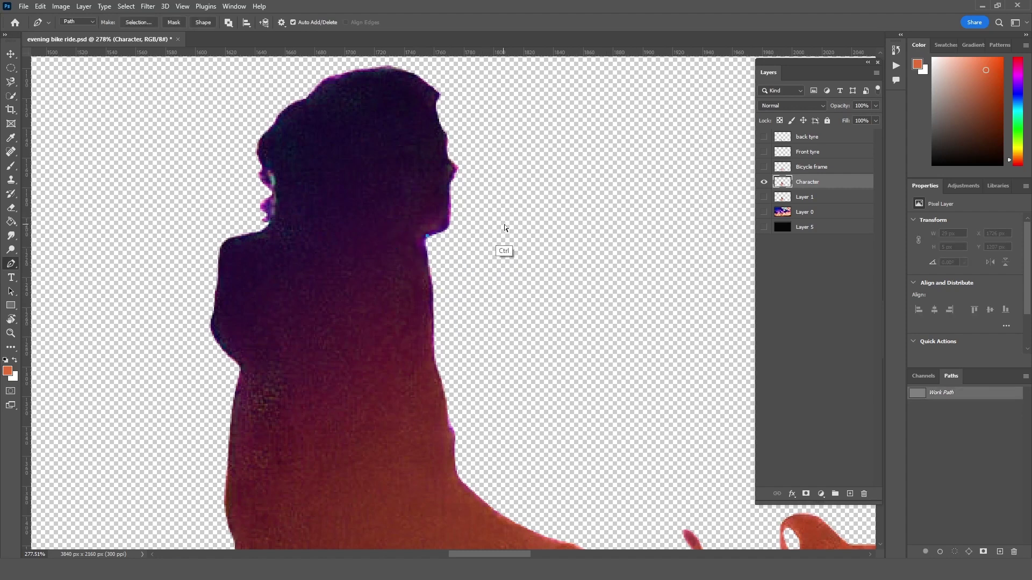
{"action": "key", "text": "e"}
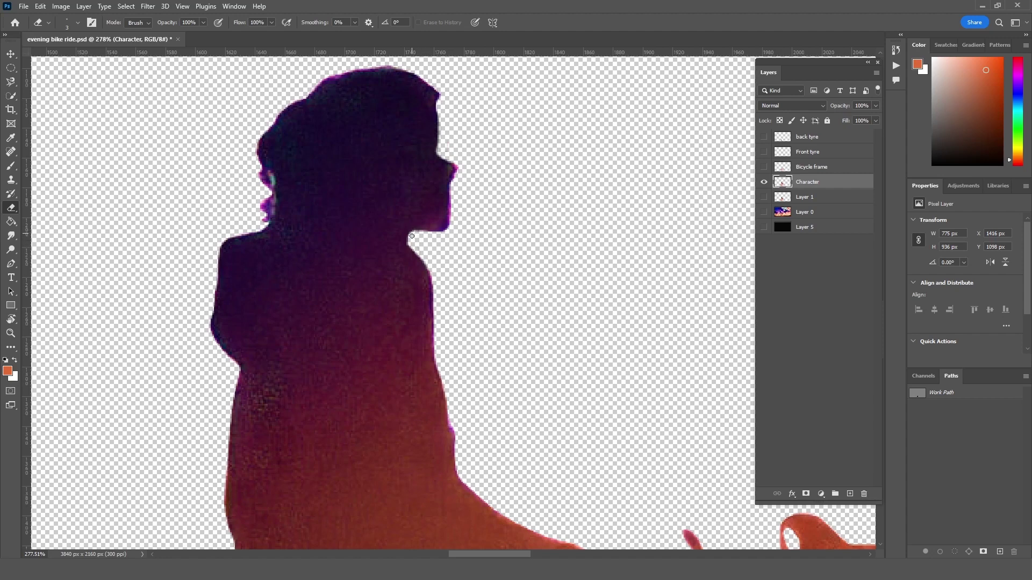
{"action": "scroll", "coordinate": [448, 235], "scroll_direction": "up", "scroll_amount": 2}
Pen-trace the rider's head and copy it onto its own new layer, Layer 6
{"action": "key", "text": "p"}
{"action": "left_click", "coordinate": [401, 279]}
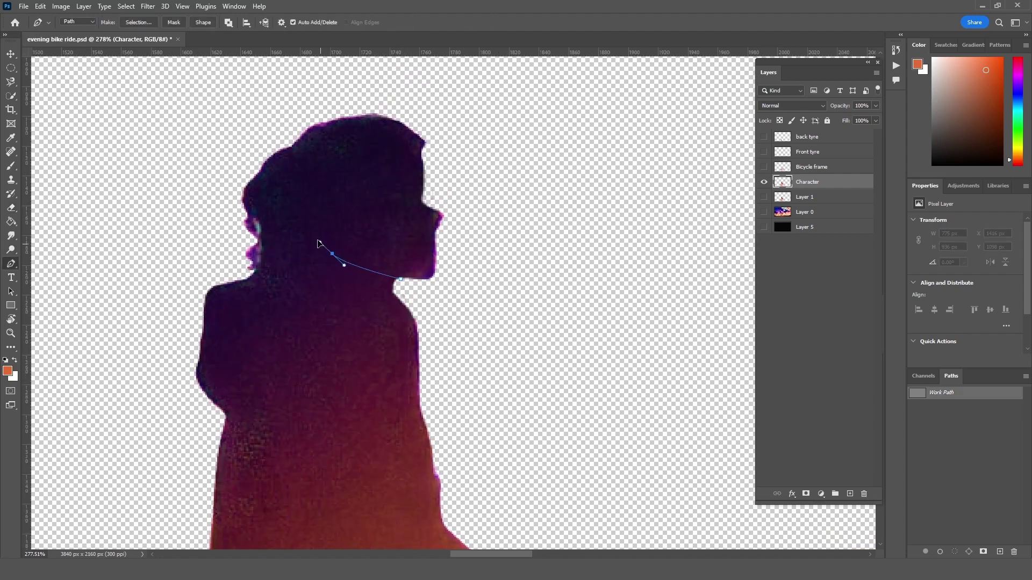
{"action": "left_click_drag", "start_coordinate": [323, 240], "coordinate": [315, 244]}
{"action": "left_click_drag", "start_coordinate": [251, 270], "coordinate": [258, 253]}
{"action": "left_click_drag", "start_coordinate": [233, 145], "coordinate": [276, 108]}
{"action": "left_click_drag", "start_coordinate": [420, 108], "coordinate": [438, 126]}
{"action": "left_click_drag", "start_coordinate": [464, 255], "coordinate": [463, 285]}
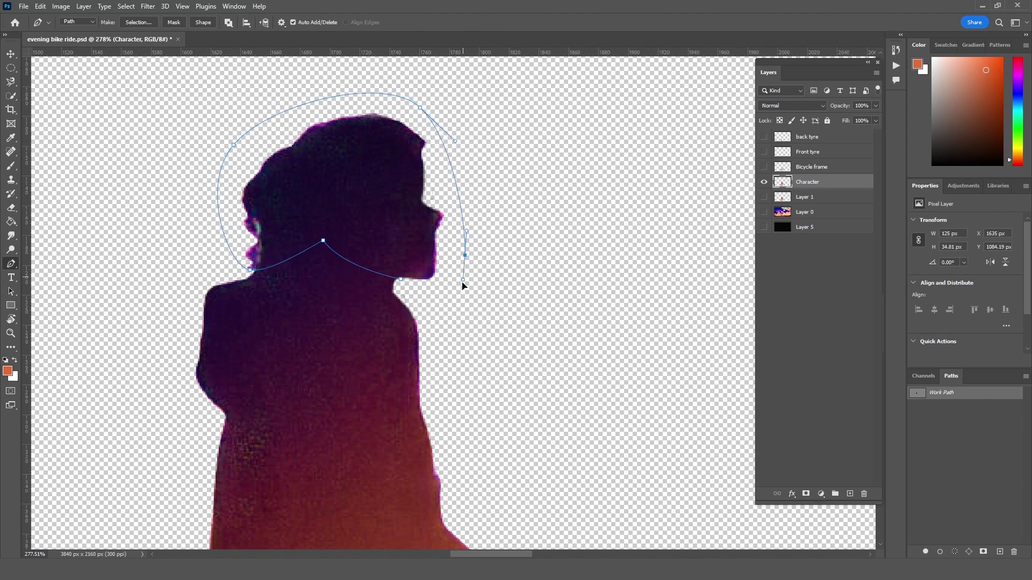
{"action": "left_click", "coordinate": [401, 279]}
{"action": "right_click", "coordinate": [465, 262]}
{"action": "left_click", "coordinate": [505, 319]}
{"action": "key", "text": "ctrl+shift+j"}
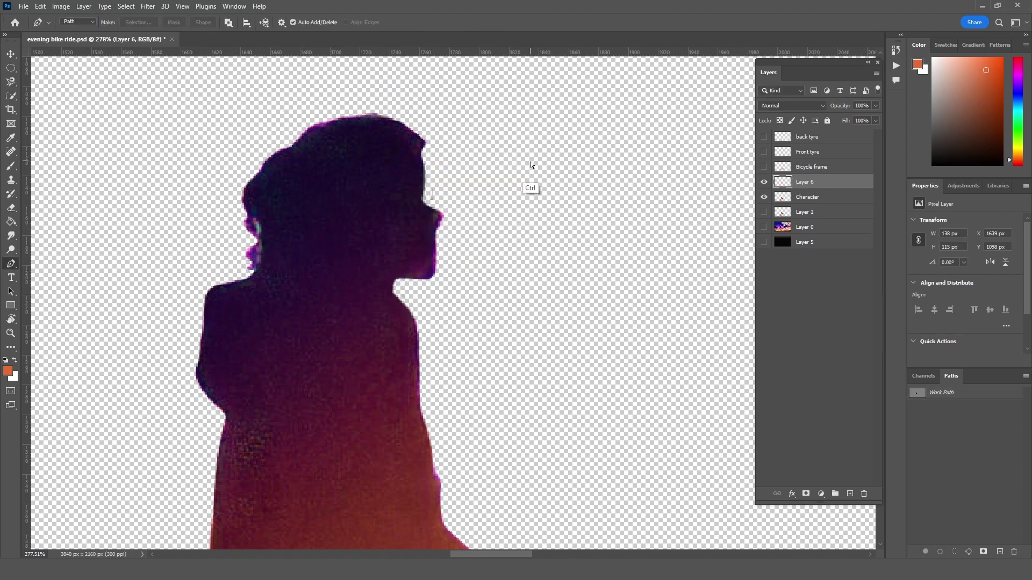
{"action": "key", "text": "ctrl+comma"}
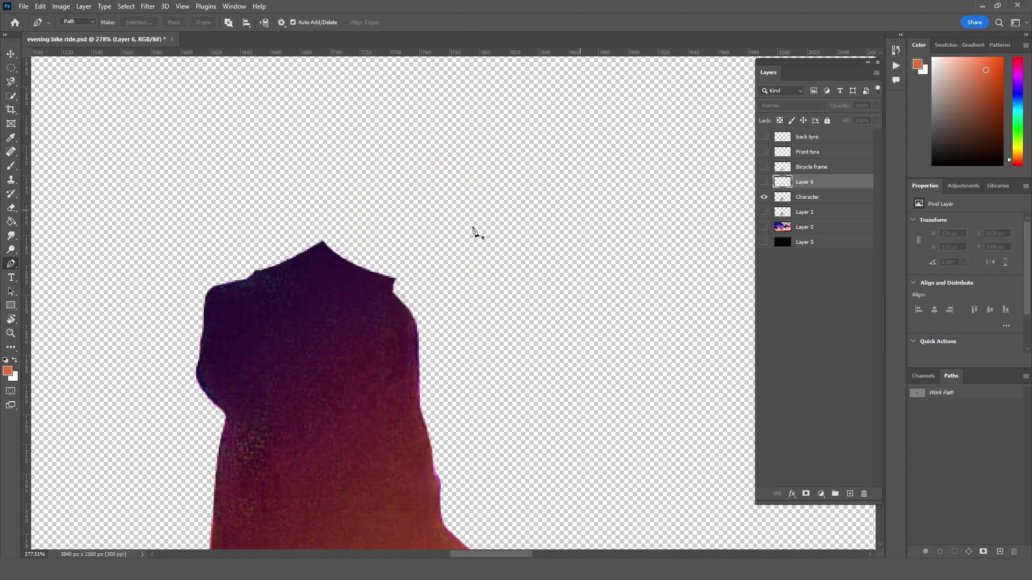
Erase the head on Character and repaint a rounded dark purple stump with a soft brush
{"action": "key", "text": "e"}
{"action": "key", "text": "alt+bracketleft"}
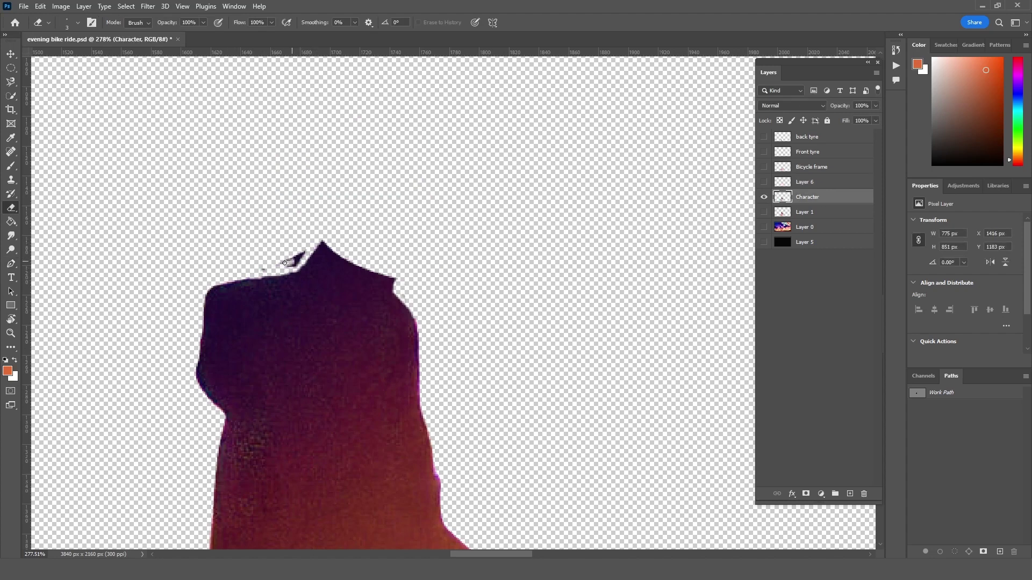
{"action": "key", "text": "b"}
{"action": "left_click", "coordinate": [338, 282], "text": "alt"}
{"action": "left_click_drag", "start_coordinate": [314, 258], "coordinate": [362, 276]}
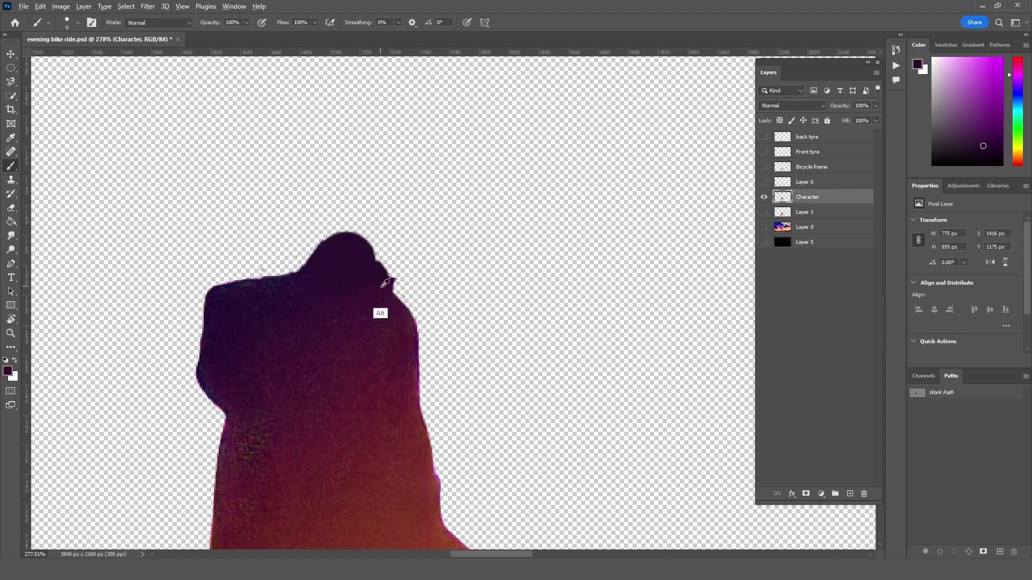
{"action": "key", "text": "shift+b"}
{"action": "right_click", "coordinate": [368, 258]}
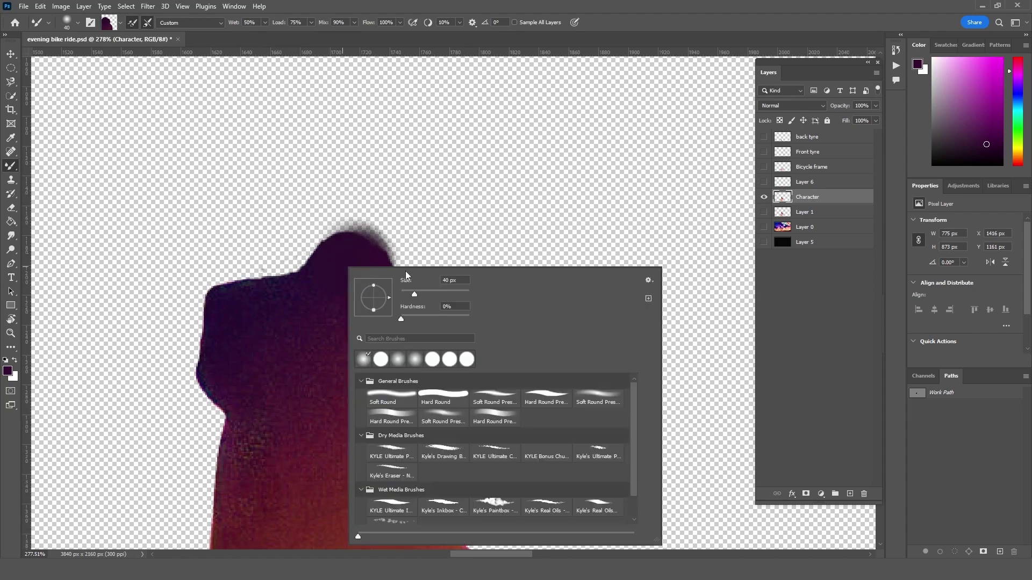
{"action": "double_click", "coordinate": [438, 395]}
{"action": "key", "text": "e"}
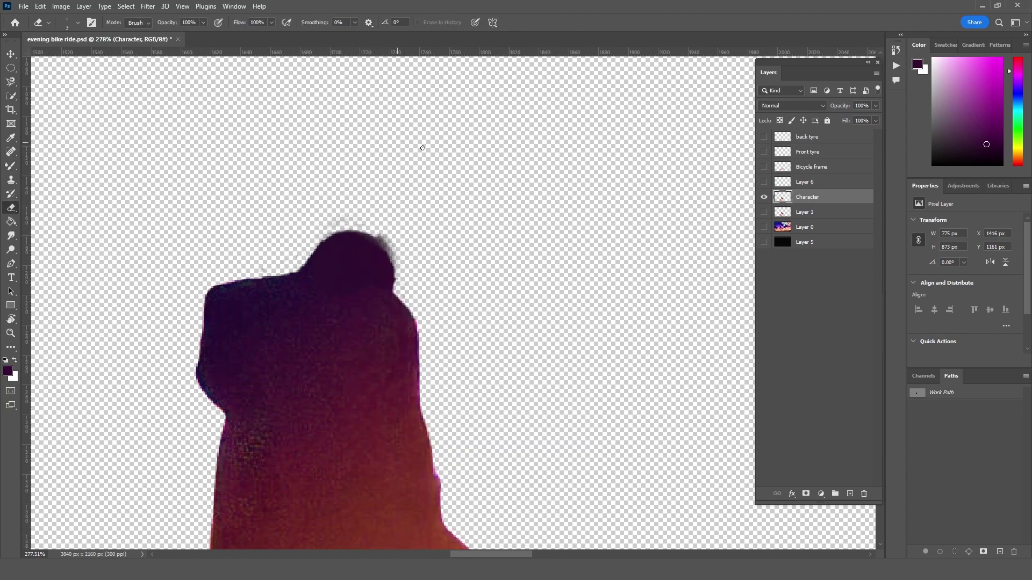
{"action": "key", "text": "b"}
{"action": "mouse_move", "coordinate": [430, 240]}
{"action": "left_mouse_down"}
{"action": "mouse_move", "coordinate": [436, 275]}
{"action": "mouse_move", "coordinate": [362, 195]}
{"action": "left_mouse_up"}
{"action": "key", "text": "e"}
{"action": "key", "text": "bracketright"}
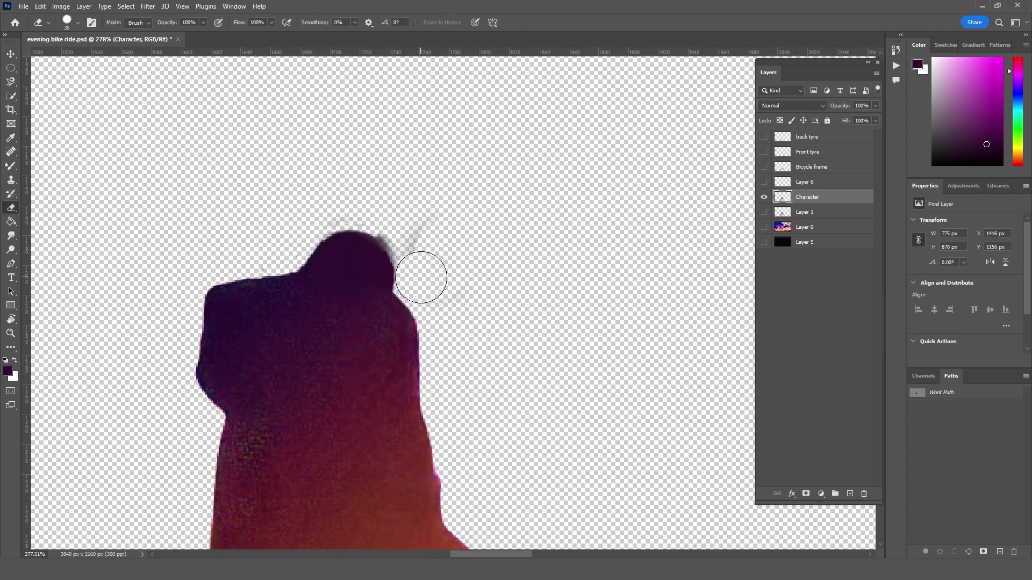
Show Layer 6 again and adjust eraser, clone and brush settings between Character and the head layer
{"action": "left_click", "coordinate": [764, 181]}
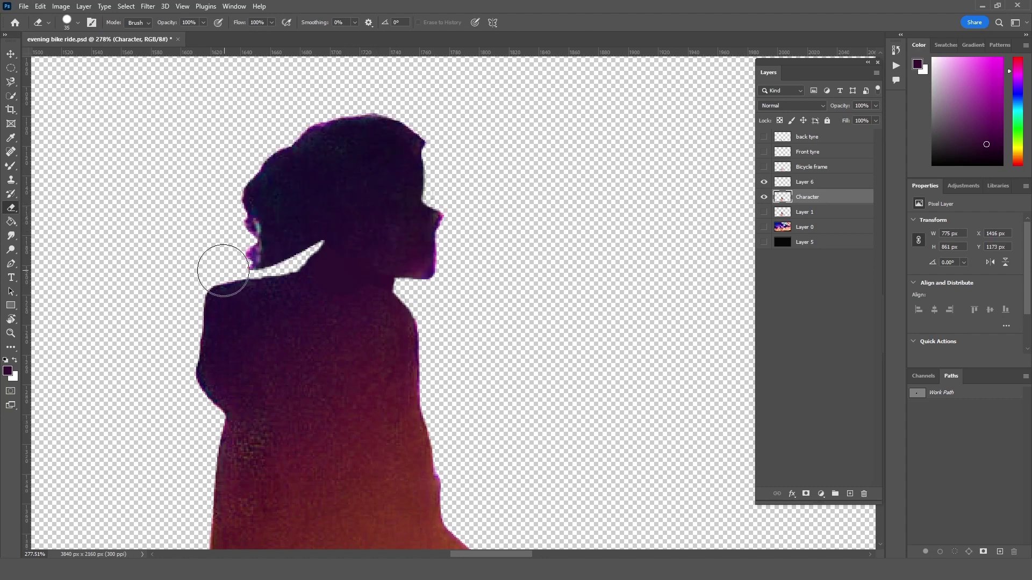
{"action": "key", "text": "bracketleft"}
{"action": "key", "text": "bracketleft"}
{"action": "key", "text": "bracketleft"}
{"action": "key", "text": "alt+bracketright"}
{"action": "left_click", "coordinate": [808, 199]}
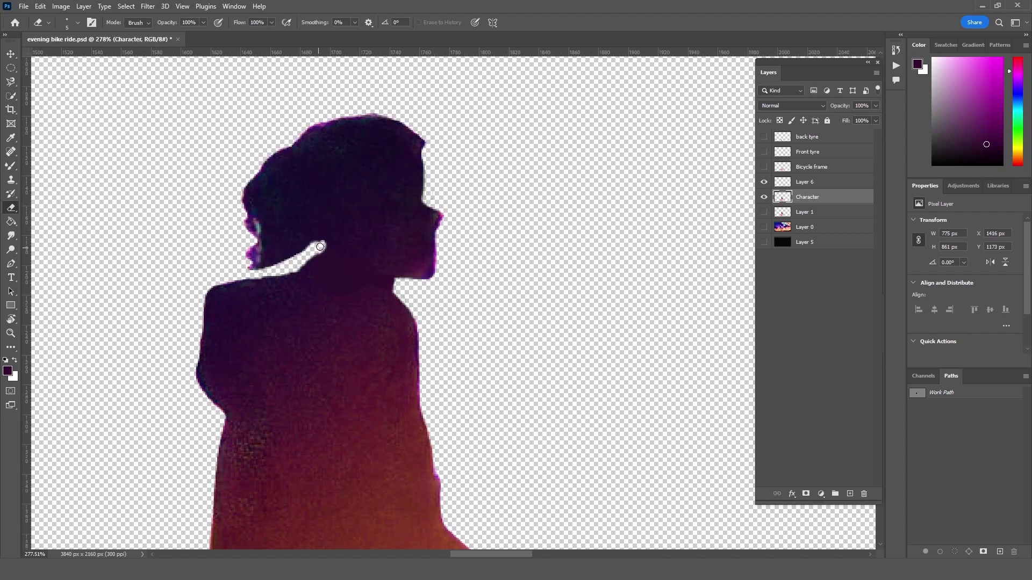
{"action": "key", "text": "alt+bracketright"}
{"action": "key", "text": "s"}
{"action": "right_click", "coordinate": [283, 310]}
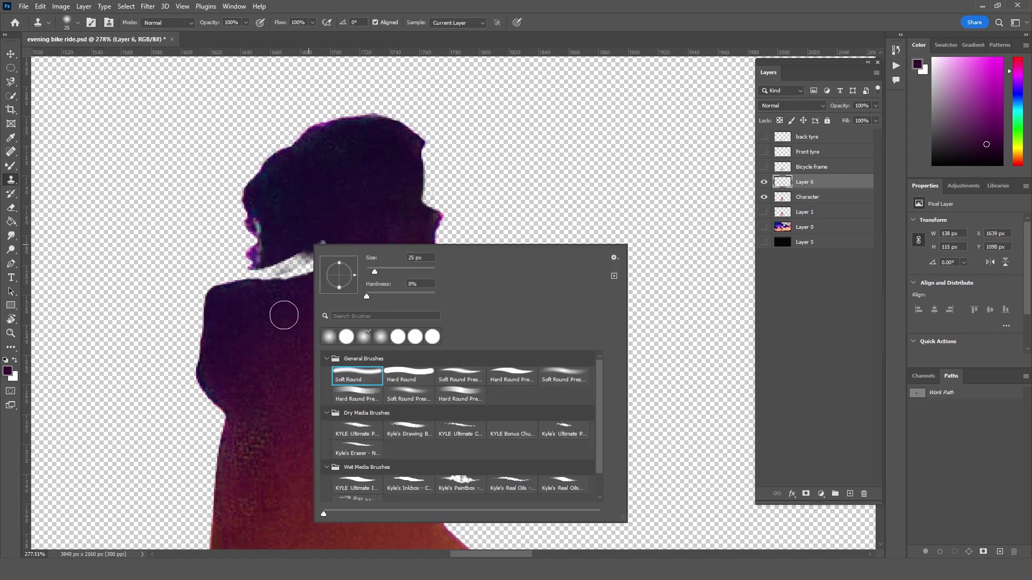
{"action": "key", "text": "Return"}
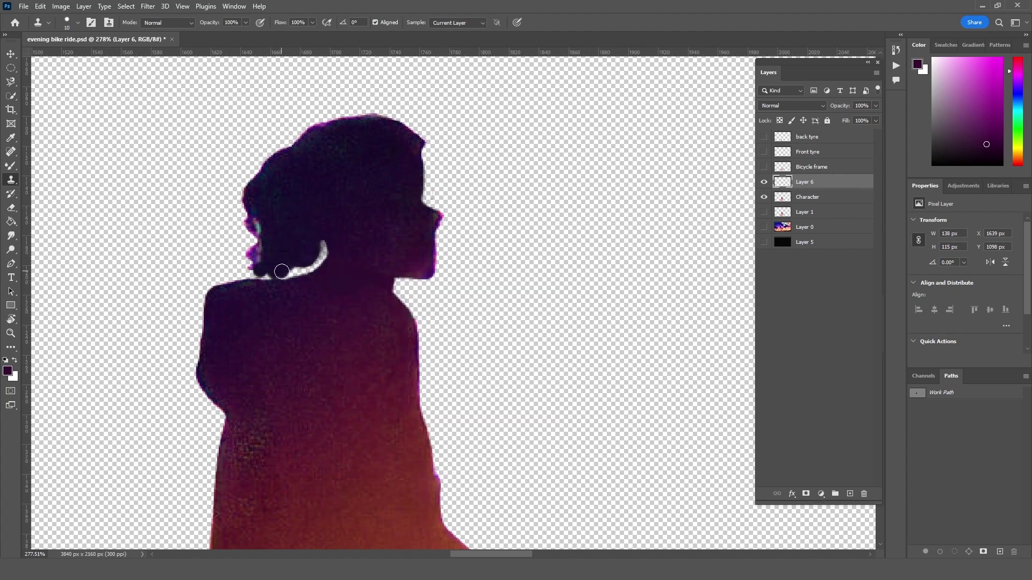
{"action": "key", "text": "b"}
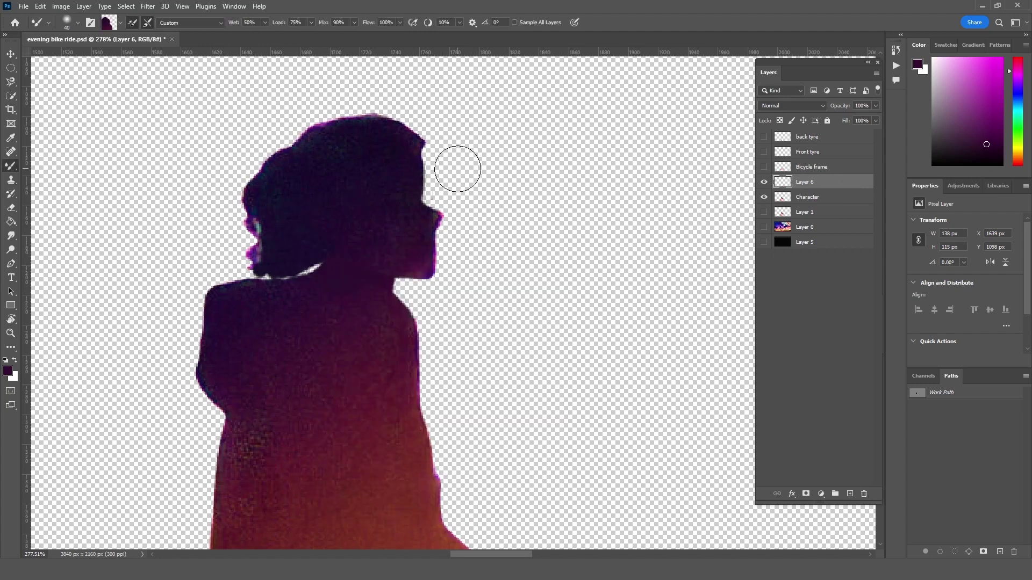
{"action": "scroll", "coordinate": [376, 198], "scroll_direction": "up", "scroll_amount": 1}
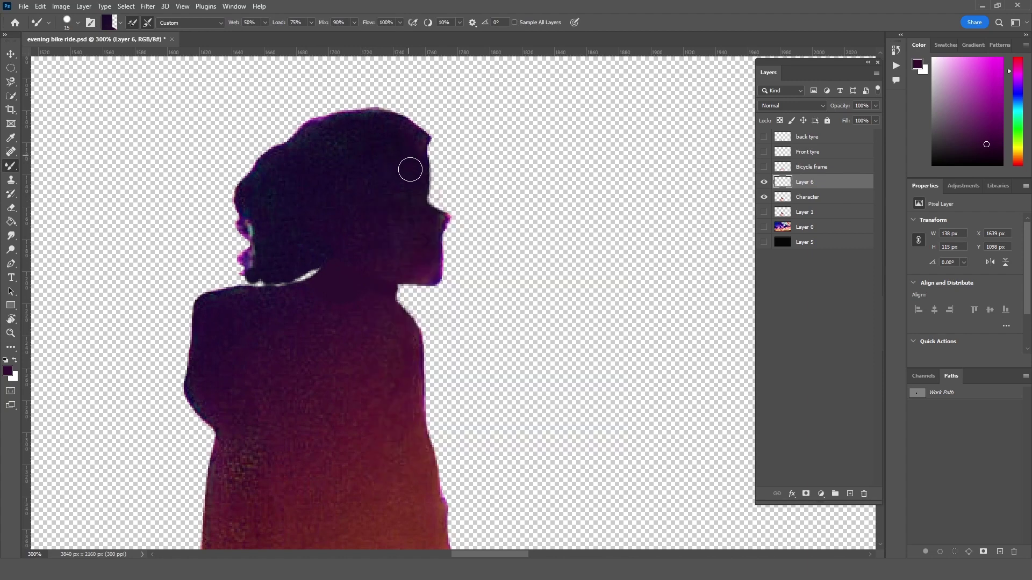
Rename the head layer to 'Head' and reselect the Character layer
{"action": "key", "text": "e"}
{"action": "left_click", "coordinate": [764, 182]}
{"action": "left_click", "coordinate": [764, 196]}
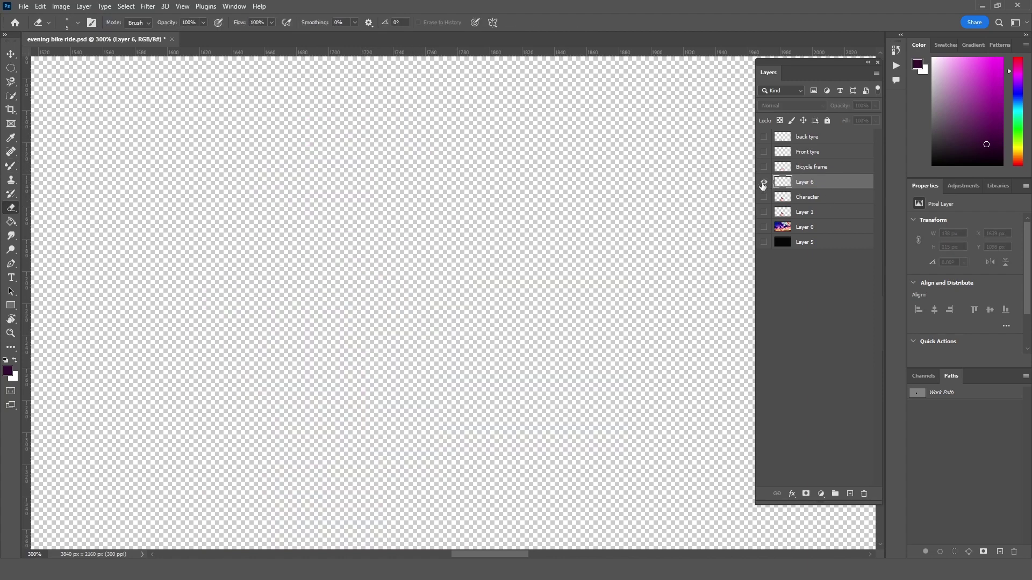
{"action": "left_click", "coordinate": [764, 182]}
{"action": "double_click", "coordinate": [805, 182]}
{"action": "type", "text": "ad"}
{"action": "left_click", "coordinate": [764, 197]}
{"action": "left_click", "coordinate": [763, 182]}
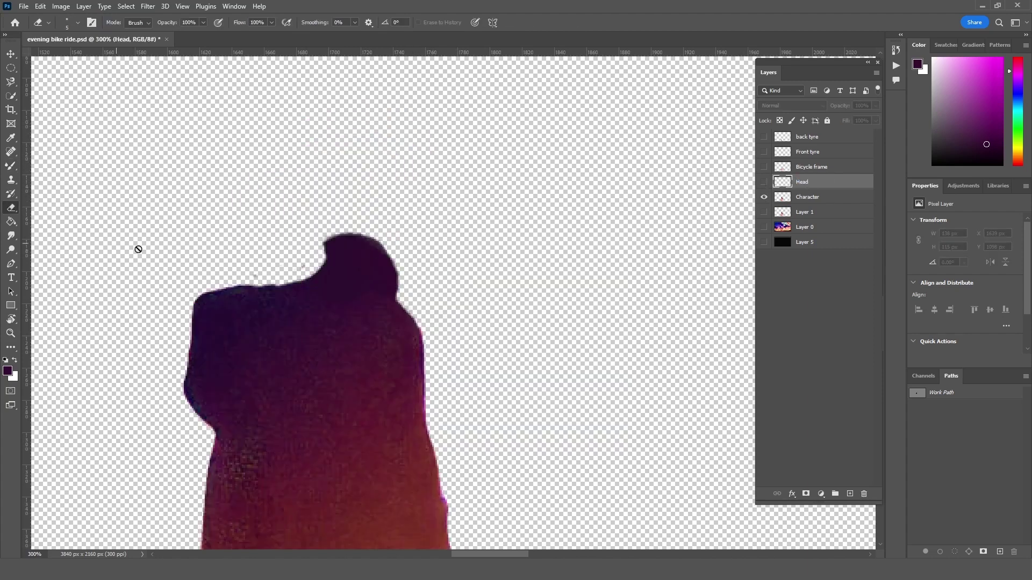
{"action": "key", "text": "alt+bracketleft"}
Trace the rounded neck stump with the Pen and copy it to a new 'Neck' layer
{"action": "key", "text": "p"}
{"action": "left_click", "coordinate": [399, 291]}
{"action": "left_click_drag", "start_coordinate": [367, 325], "coordinate": [344, 327]}
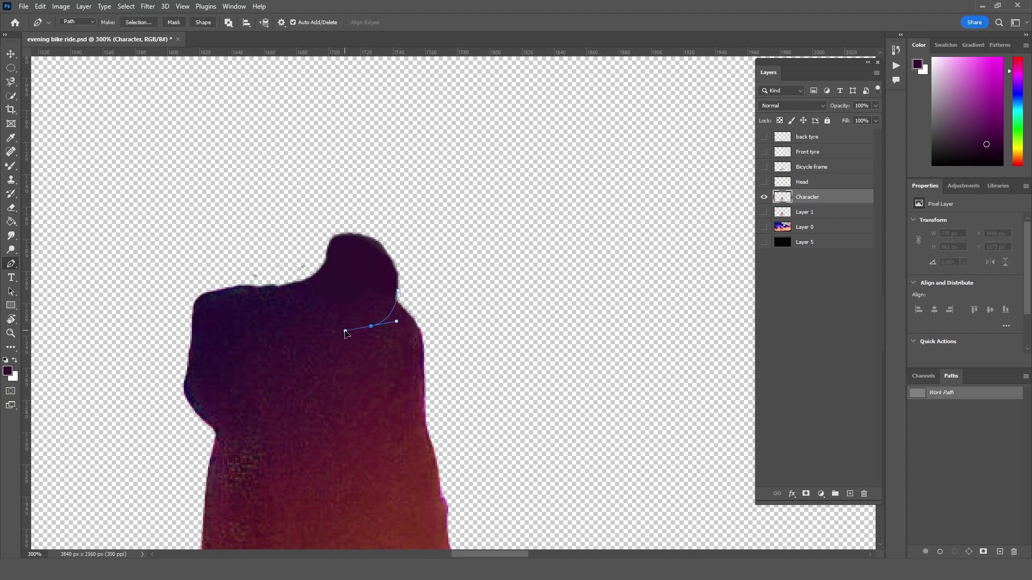
{"action": "left_click_drag", "start_coordinate": [322, 275], "coordinate": [322, 247]}
{"action": "left_click_drag", "start_coordinate": [380, 228], "coordinate": [398, 251]}
{"action": "right_click", "coordinate": [404, 263]}
{"action": "left_click", "coordinate": [456, 351]}
{"action": "key", "text": "Return"}
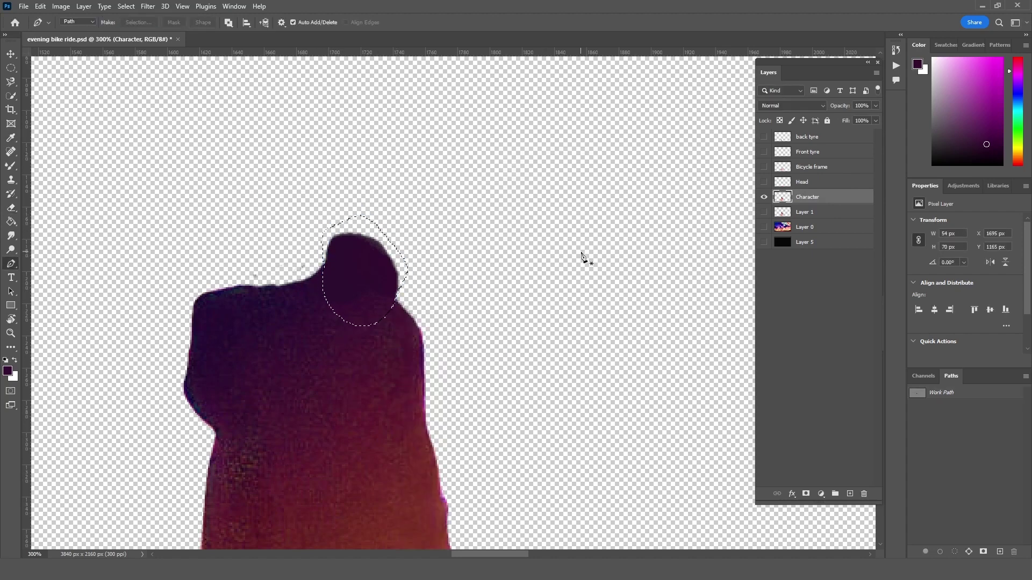
{"action": "key", "text": "ctrl+j"}
{"action": "type", "text": "Neck"}
{"action": "key", "text": "Return"}
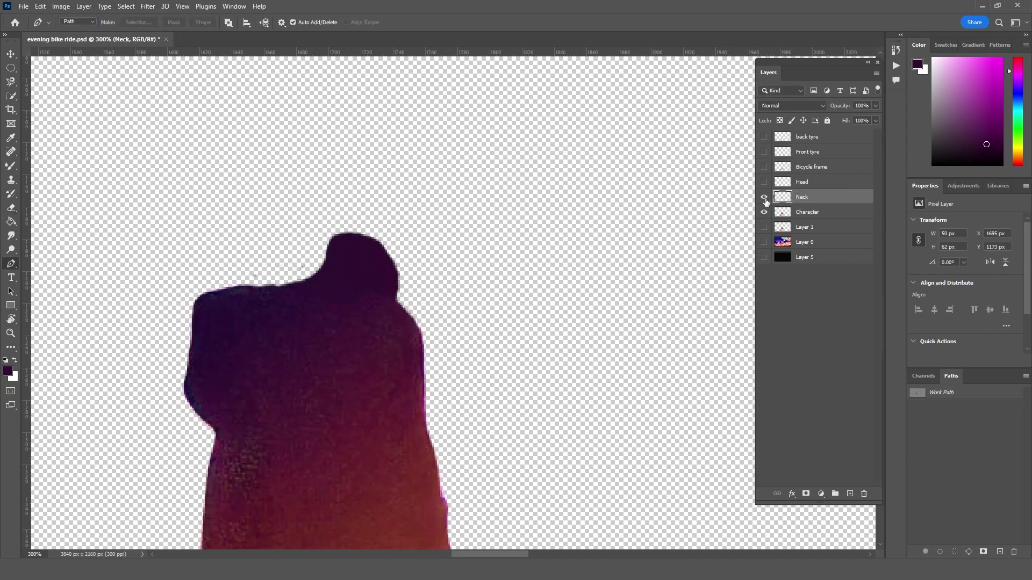
Hide Neck and erase the head bump from the Character layer
{"action": "left_click", "coordinate": [764, 197]}
{"action": "key", "text": "e"}
{"action": "key", "text": "alt+bracketleft"}
{"action": "left_click_drag", "start_coordinate": [315, 259], "coordinate": [345, 244]}
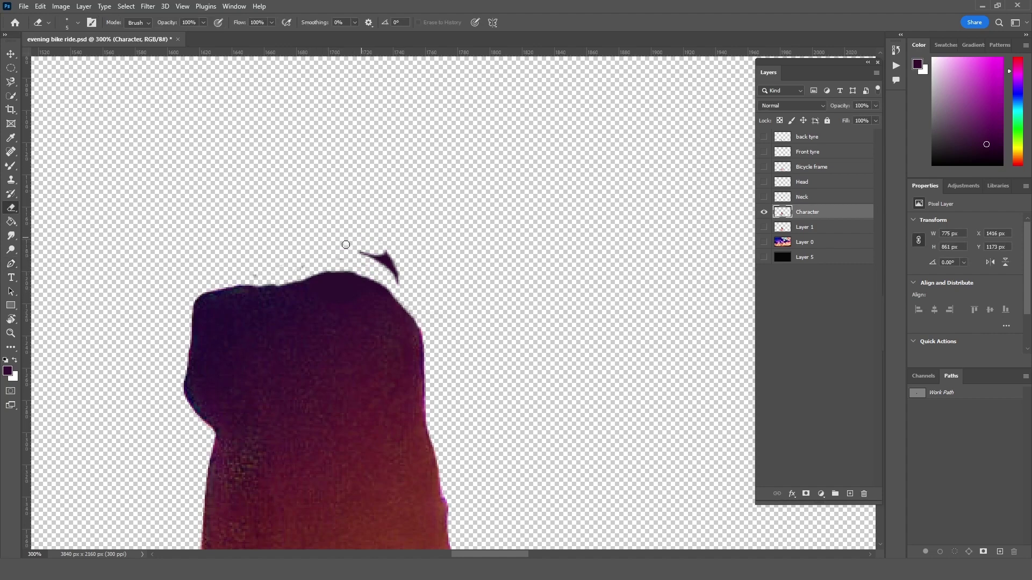
{"action": "scroll", "coordinate": [322, 279], "scroll_direction": "down", "scroll_amount": 3}
Trace the chest with the Pen and copy it to a new layer named 'Chest'
{"action": "key", "text": "p"}
{"action": "left_click", "coordinate": [402, 283]}
{"action": "left_click_drag", "start_coordinate": [383, 366], "coordinate": [362, 407]}
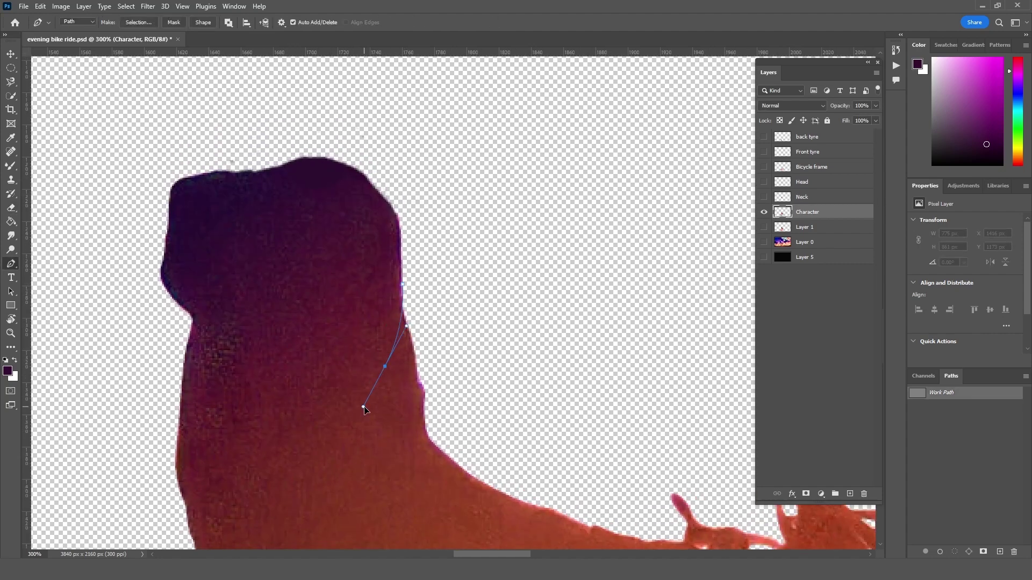
{"action": "left_click_drag", "start_coordinate": [257, 407], "coordinate": [300, 411]}
{"action": "left_click_drag", "start_coordinate": [150, 132], "coordinate": [183, 108]}
{"action": "left_click_drag", "start_coordinate": [422, 249], "coordinate": [414, 269]}
{"action": "left_click", "coordinate": [402, 284]}
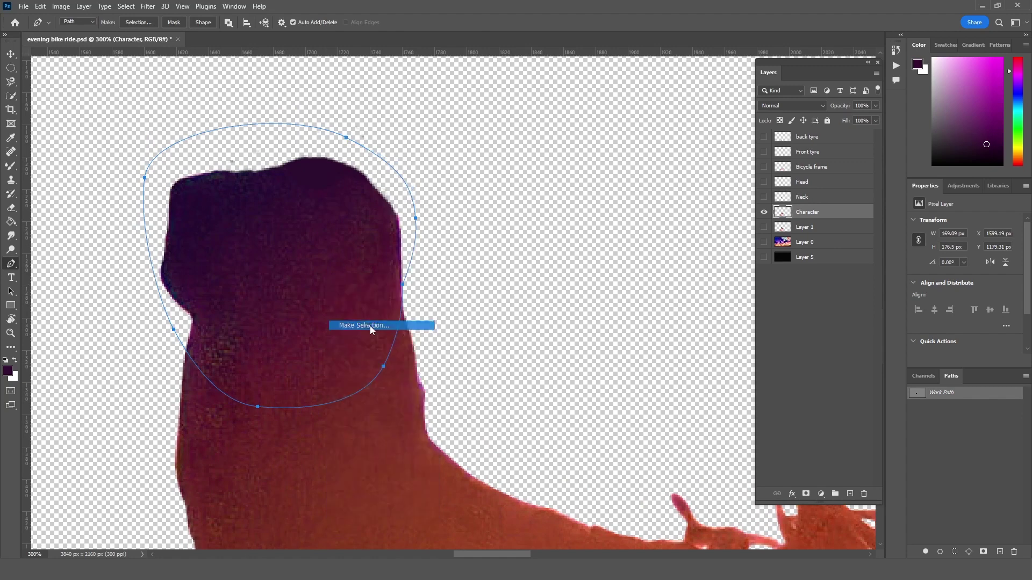
{"action": "key", "text": "ctrl+Return"}
{"action": "key", "text": "ctrl+j"}
{"action": "double_click", "coordinate": [805, 212]}
{"action": "type", "text": "Chest"}
{"action": "key", "text": "Return"}
With a small eraser, erase a gap between head and chest on Character
{"action": "left_click", "coordinate": [764, 226]}
{"action": "key", "text": "e"}
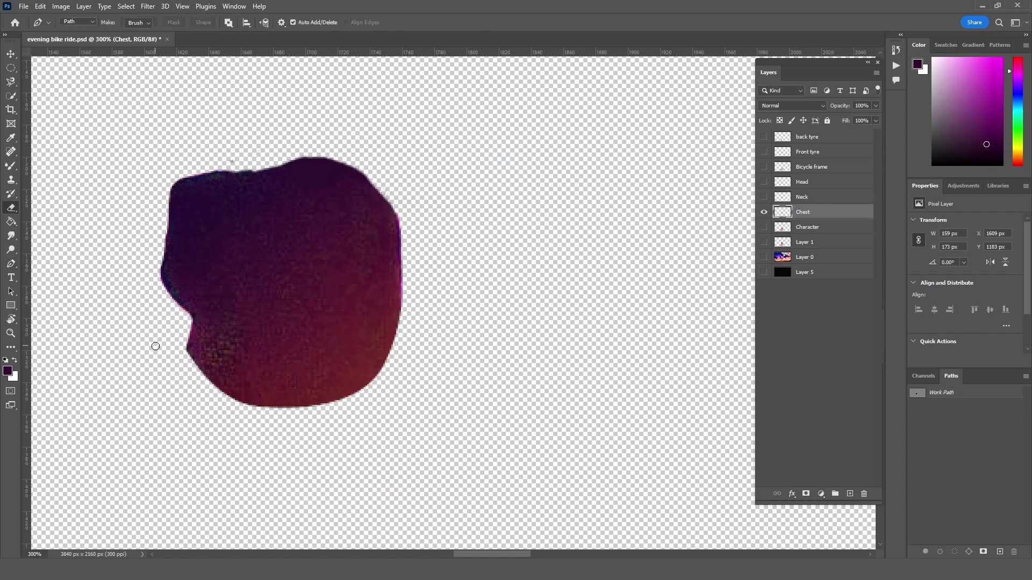
{"action": "left_click", "coordinate": [763, 227], "text": "alt"}
{"action": "key", "text": "alt+bracketleft"}
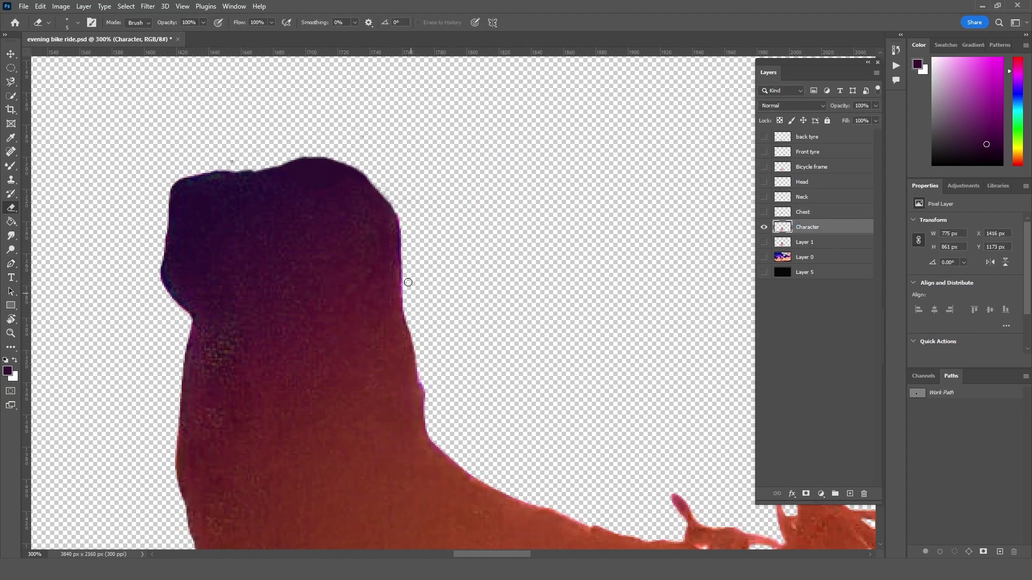
{"action": "mouse_move", "coordinate": [400, 281]}
{"action": "left_mouse_down"}
{"action": "mouse_move", "coordinate": [206, 298]}
{"action": "mouse_move", "coordinate": [400, 281]}
{"action": "left_mouse_up"}
Enlarge the eraser and erase the dark head shape from the Character layer
{"action": "key", "text": "bracketright"}
{"action": "key", "text": "bracketright"}
{"action": "key", "text": "bracketright"}
{"action": "scroll", "coordinate": [401, 281], "scroll_direction": "down", "scroll_amount": 3}
{"action": "scroll", "coordinate": [465, 232], "scroll_direction": "up", "scroll_amount": 1}
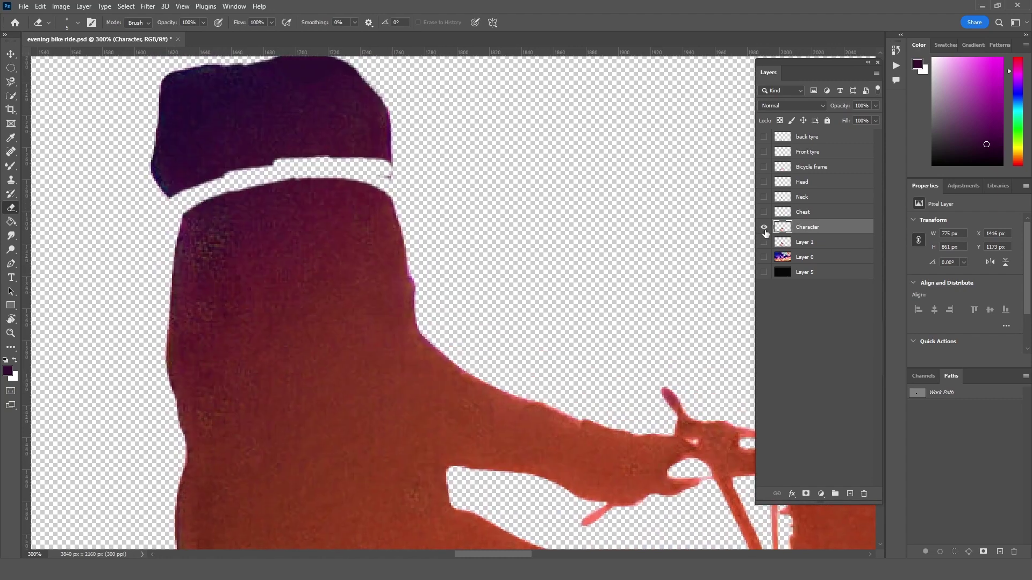
{"action": "scroll", "coordinate": [421, 204], "scroll_direction": "up", "scroll_amount": 2}
{"action": "key", "text": "bracketright"}
{"action": "mouse_move", "coordinate": [421, 203]}
{"action": "left_mouse_down"}
{"action": "mouse_move", "coordinate": [154, 224]}
{"action": "mouse_move", "coordinate": [217, 192]}
{"action": "mouse_move", "coordinate": [320, 236]}
{"action": "mouse_move", "coordinate": [401, 170]}
{"action": "mouse_move", "coordinate": [355, 186]}
{"action": "left_mouse_up"}
{"action": "scroll", "coordinate": [468, 276], "scroll_direction": "down", "scroll_amount": 3}
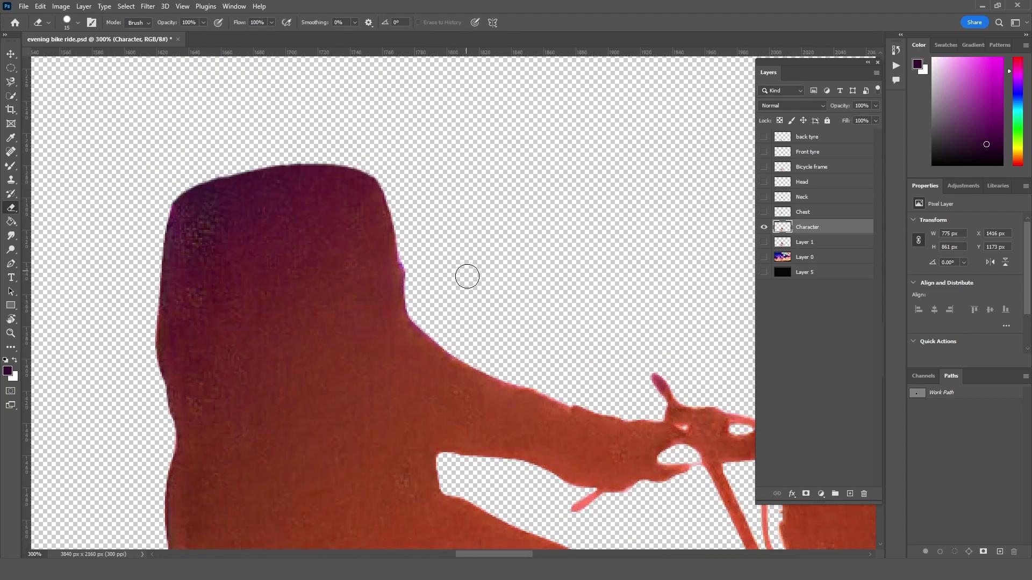
{"action": "scroll", "coordinate": [560, 210], "scroll_direction": "up", "scroll_amount": 1}
{"action": "key", "text": "p"}
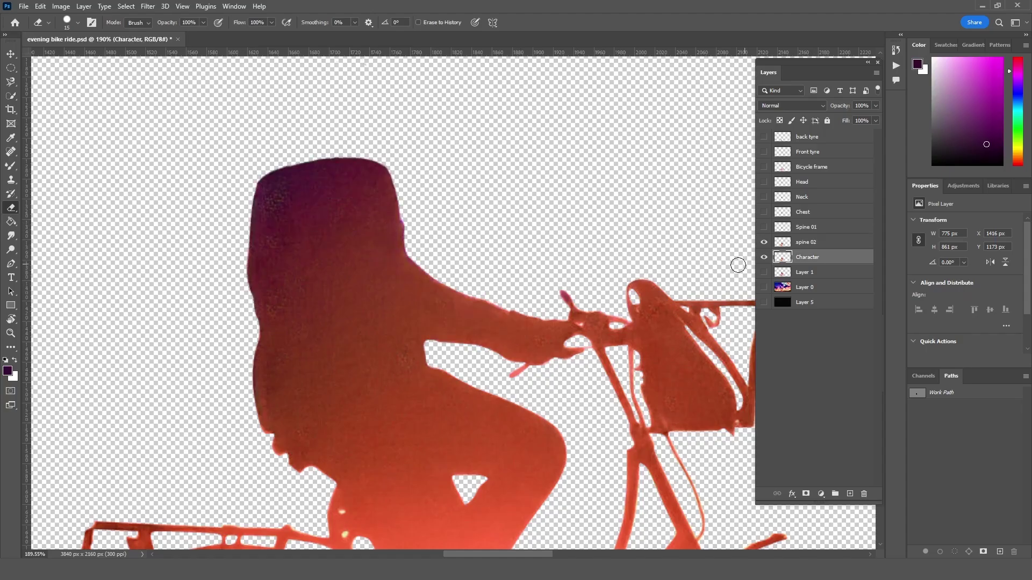
Add a Stroke layer style to the spine 02 and Spine 01 layers
{"action": "left_click", "coordinate": [806, 242]}
{"action": "left_click", "coordinate": [791, 493]}
{"action": "left_click", "coordinate": [814, 418]}
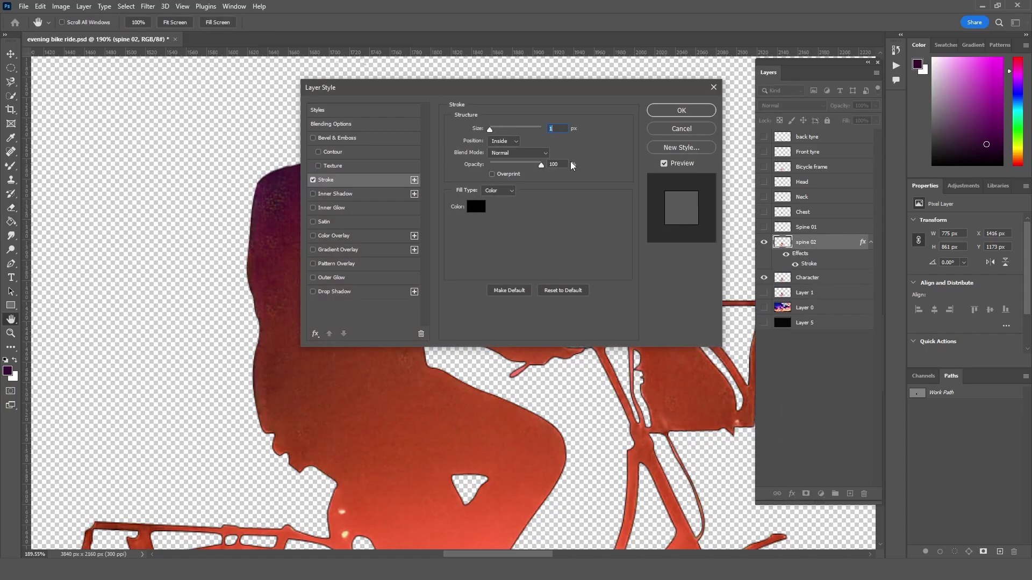
{"action": "left_click", "coordinate": [688, 114]}
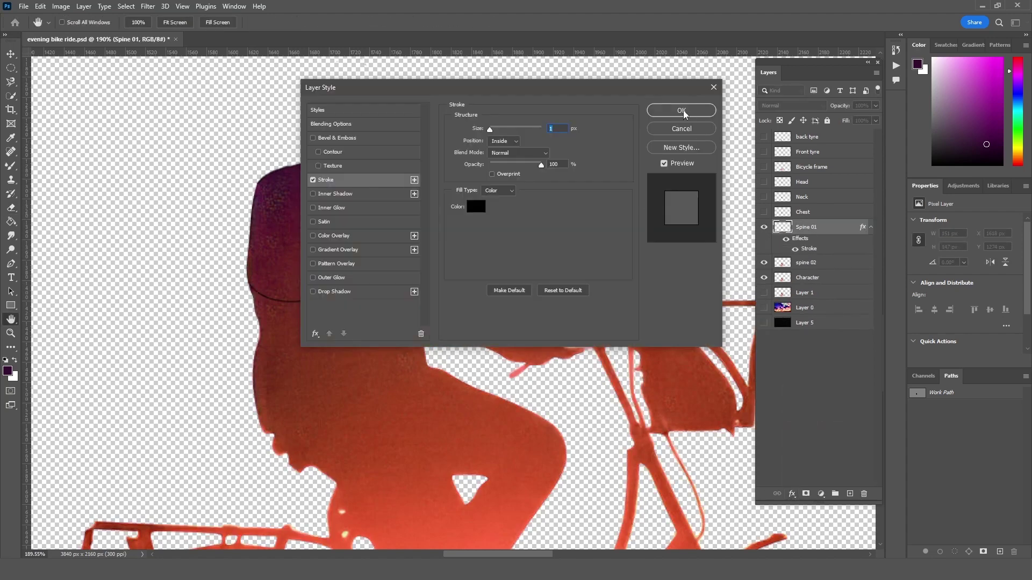
{"action": "left_click", "coordinate": [682, 110]}
{"action": "left_click", "coordinate": [806, 262]}
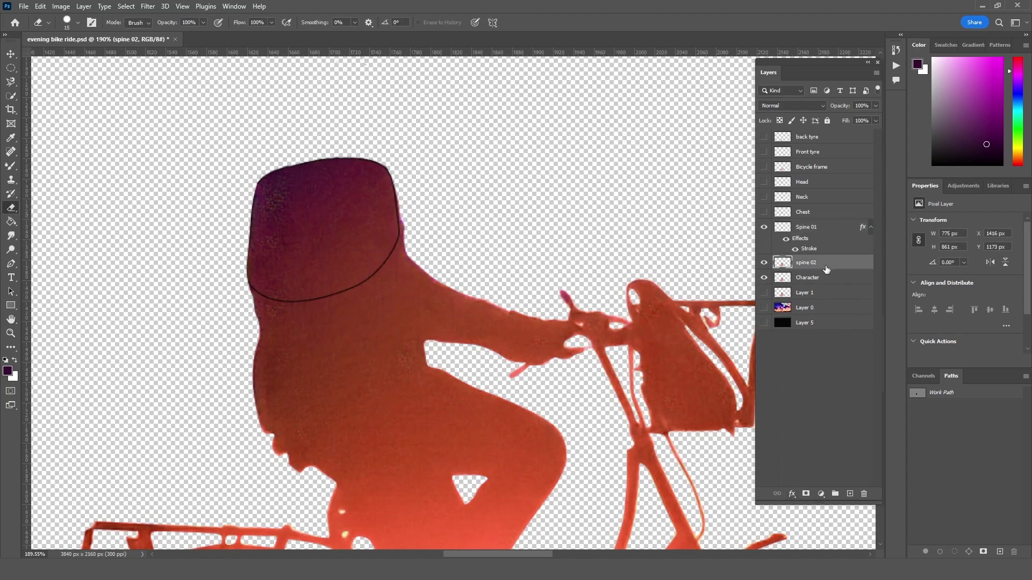
Erase spine 02 away from the arm and upper back, removing leftover slivers
{"action": "left_click_drag", "start_coordinate": [425, 243], "coordinate": [413, 387]}
{"action": "key", "text": "ctrl+z"}
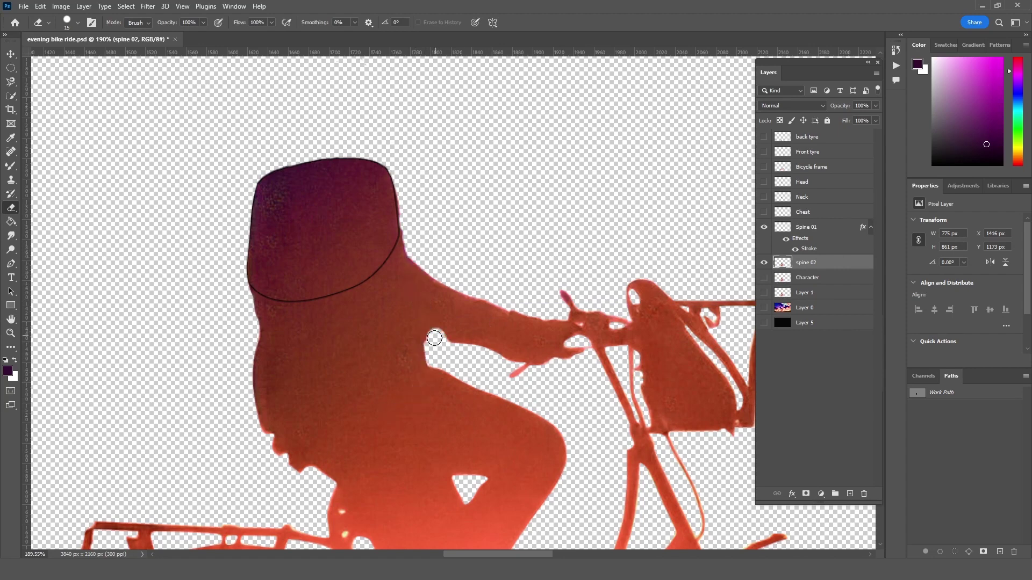
{"action": "mouse_move", "coordinate": [436, 344]}
{"action": "left_mouse_down"}
{"action": "mouse_move", "coordinate": [421, 252]}
{"action": "mouse_move", "coordinate": [239, 385]}
{"action": "left_mouse_up"}
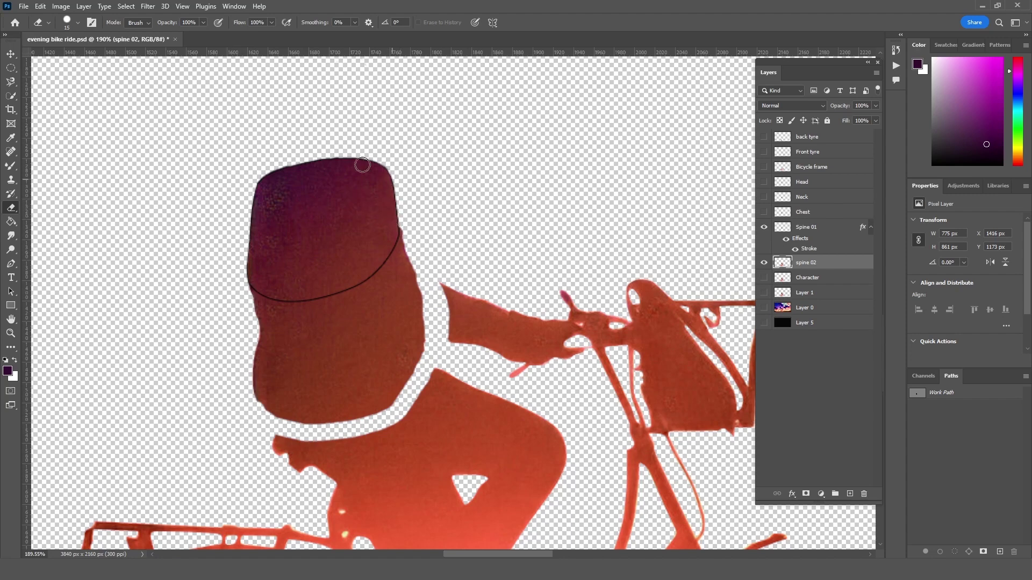
{"action": "left_click_drag", "start_coordinate": [362, 165], "coordinate": [349, 188]}
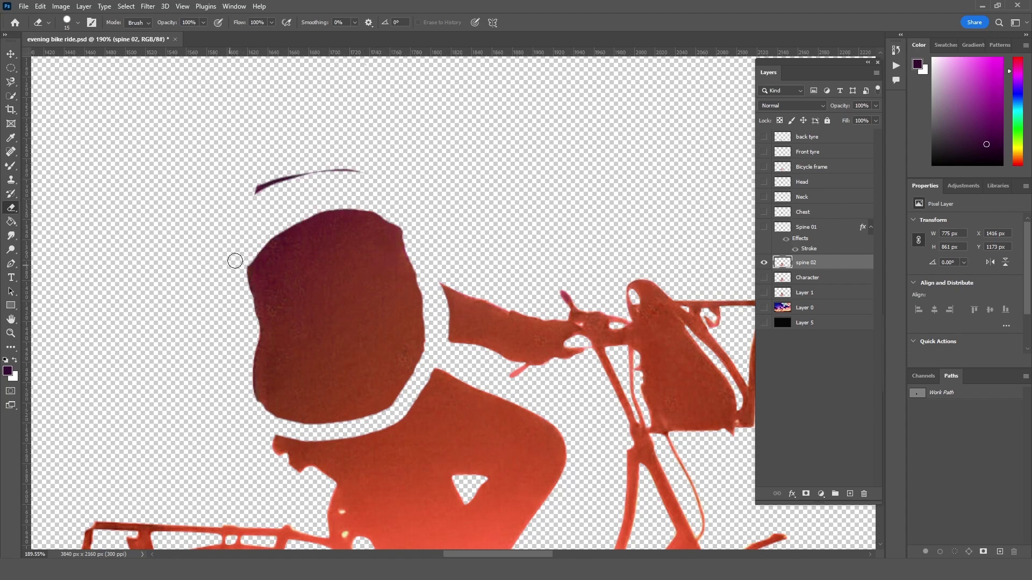
{"action": "left_click_drag", "start_coordinate": [235, 261], "coordinate": [261, 185]}
{"action": "left_click_drag", "start_coordinate": [449, 302], "coordinate": [511, 355]}
Draw a Pen outline around the whole figure, load it as a selection, then deselect
{"action": "scroll", "coordinate": [511, 355], "scroll_direction": "down", "scroll_amount": 5}
{"action": "key", "text": "p"}
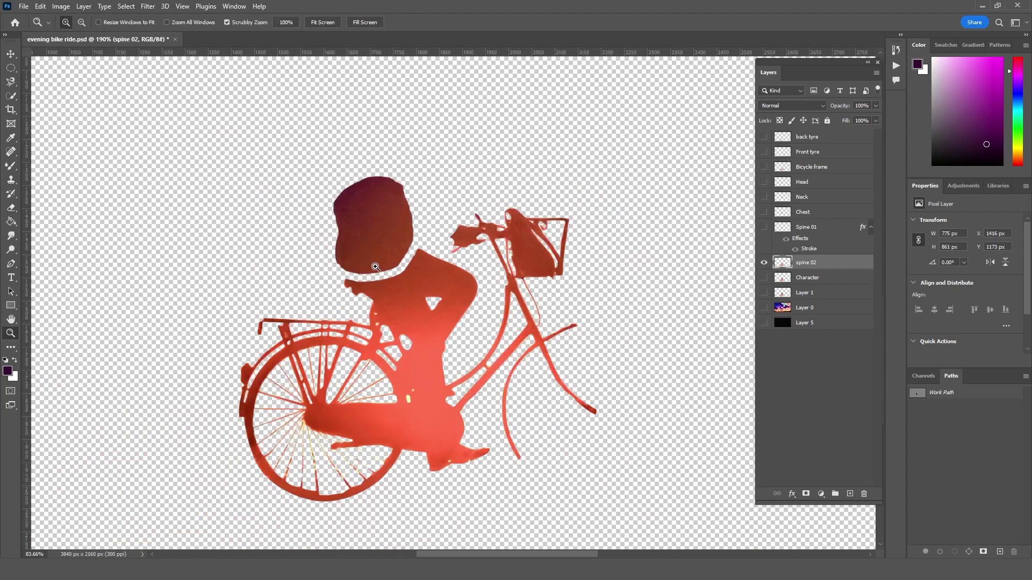
{"action": "left_click", "coordinate": [293, 252]}
{"action": "left_click_drag", "start_coordinate": [398, 273], "coordinate": [424, 242]}
{"action": "left_click", "coordinate": [440, 218]}
{"action": "left_click_drag", "start_coordinate": [635, 414], "coordinate": [597, 452]}
{"action": "left_click_drag", "start_coordinate": [231, 462], "coordinate": [215, 430]}
{"action": "left_click", "coordinate": [293, 253]}
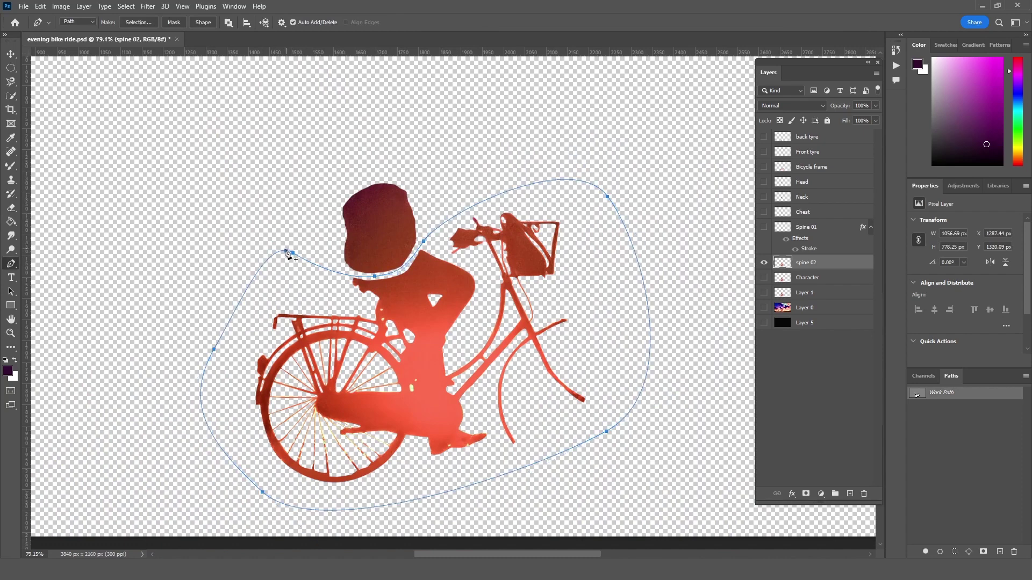
{"action": "right_click", "coordinate": [285, 250]}
{"action": "left_click", "coordinate": [317, 301]}
{"action": "left_click", "coordinate": [585, 150]}
{"action": "key", "text": "ctrl+d"}
Show Spine 01, duplicate the Character layer and name the copy 'Hip'
{"action": "left_click", "coordinate": [763, 227]}
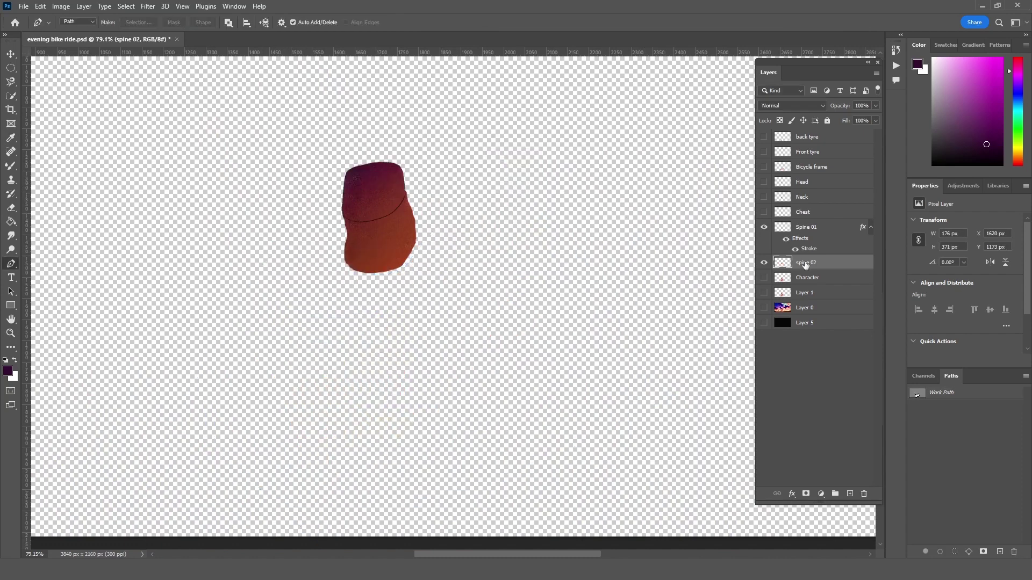
{"action": "key", "text": "z"}
{"action": "left_click_drag", "start_coordinate": [408, 226], "coordinate": [431, 225]}
{"action": "mouse_move", "coordinate": [806, 278]}
{"action": "left_mouse_down"}
{"action": "mouse_move", "coordinate": [856, 401]}
{"action": "mouse_move", "coordinate": [815, 277]}
{"action": "left_mouse_up"}
{"action": "double_click", "coordinate": [815, 277]}
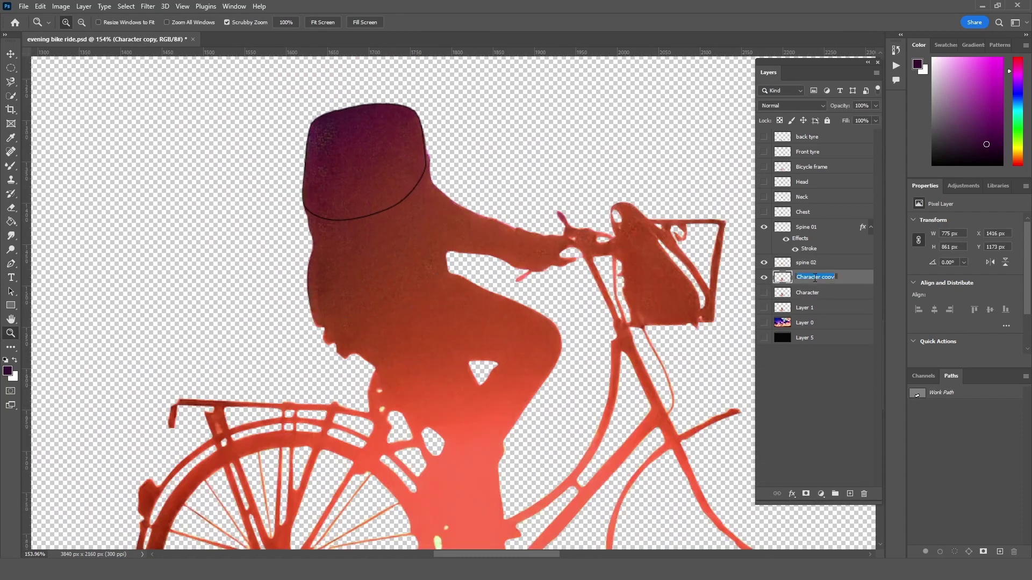
{"action": "type", "text": "Hip"}
{"action": "key", "text": "Return"}
Apply a Stroke layer style to the spine 02 layer
{"action": "left_click", "coordinate": [806, 263]}
{"action": "left_click", "coordinate": [792, 493]}
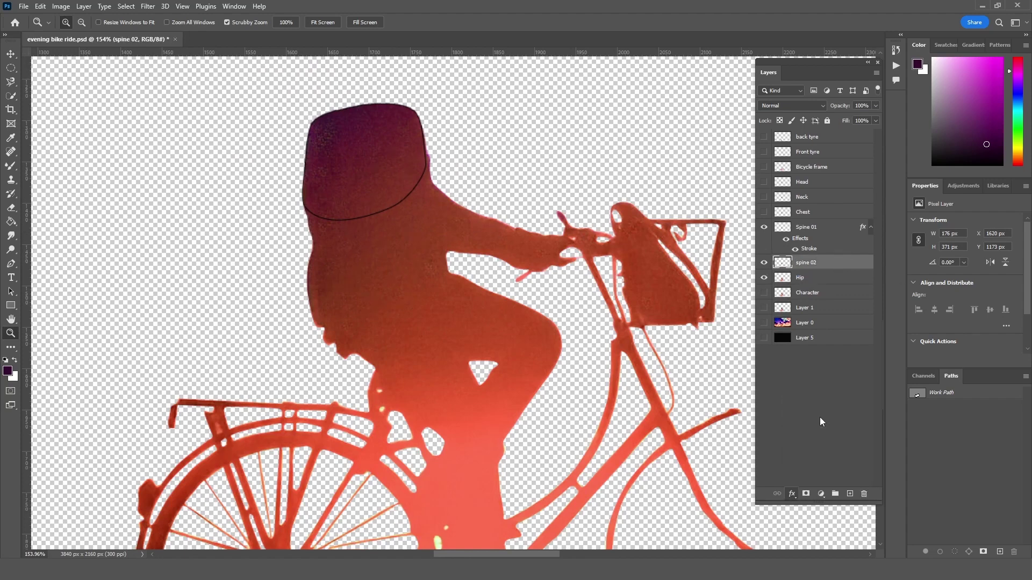
{"action": "left_click", "coordinate": [820, 417]}
{"action": "left_click", "coordinate": [672, 111]}
Erase the Hip layer down to the hip, removing forearm, torso and stray bits
{"action": "left_click", "coordinate": [806, 298]}
{"action": "key", "text": "e"}
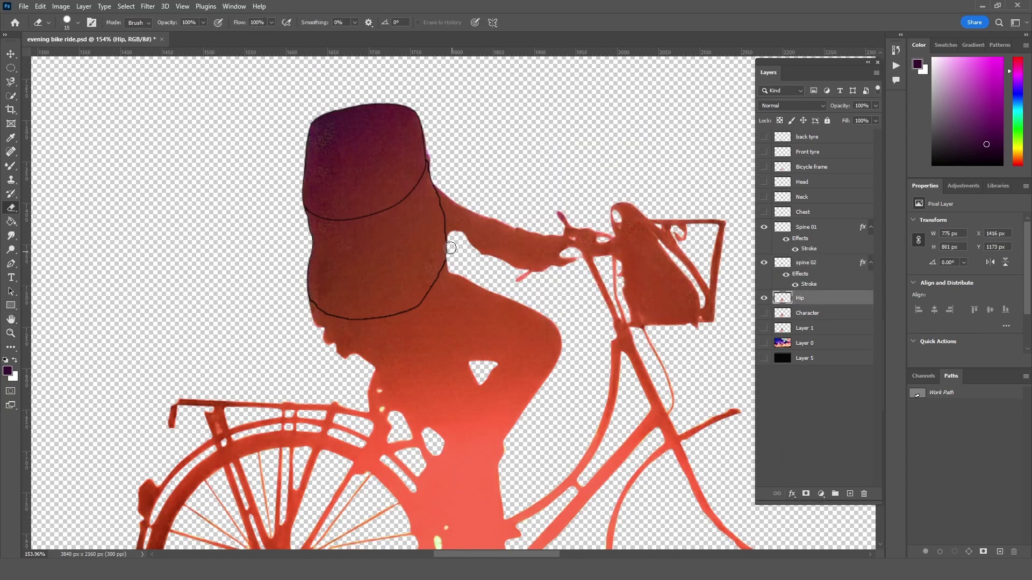
{"action": "left_click_drag", "start_coordinate": [537, 266], "coordinate": [492, 252]}
{"action": "mouse_move", "coordinate": [454, 294]}
{"action": "left_mouse_down"}
{"action": "mouse_move", "coordinate": [341, 357]}
{"action": "mouse_move", "coordinate": [418, 360]}
{"action": "left_mouse_up"}
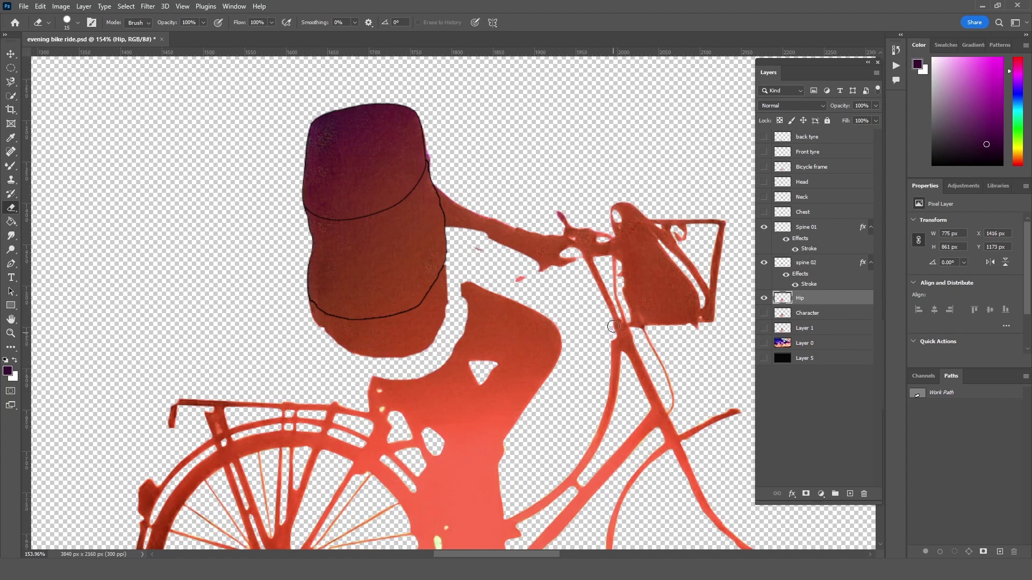
{"action": "left_click_drag", "start_coordinate": [613, 326], "coordinate": [410, 241]}
{"action": "left_click", "coordinate": [766, 230]}
{"action": "left_click", "coordinate": [764, 262]}
{"action": "left_click_drag", "start_coordinate": [210, 235], "coordinate": [342, 226]}
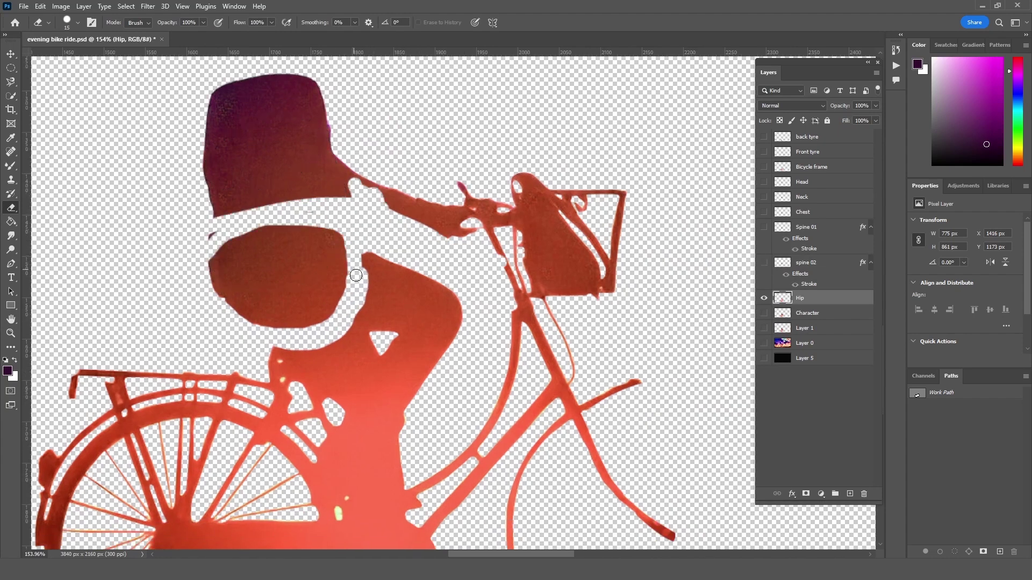
{"action": "mouse_move", "coordinate": [212, 210]}
{"action": "left_mouse_down"}
{"action": "mouse_move", "coordinate": [387, 193]}
{"action": "mouse_move", "coordinate": [204, 180]}
{"action": "left_mouse_up"}
Lasso around the hip freehand and extend the selection to similar colours
{"action": "key", "text": "l"}
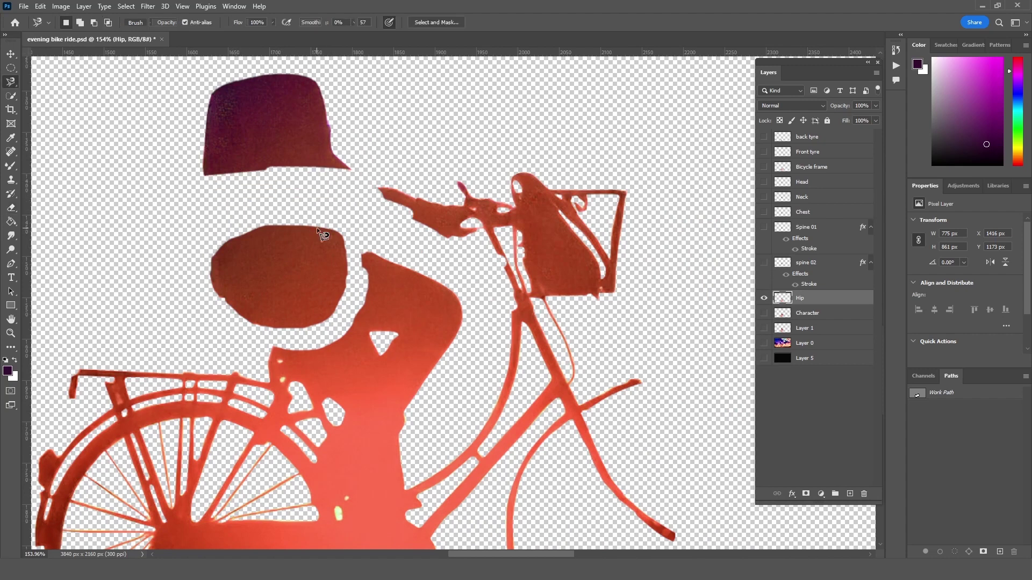
{"action": "left_click", "coordinate": [348, 215]}
{"action": "key", "text": "Escape"}
{"action": "right_click", "coordinate": [11, 81]}
{"action": "left_click", "coordinate": [66, 84]}
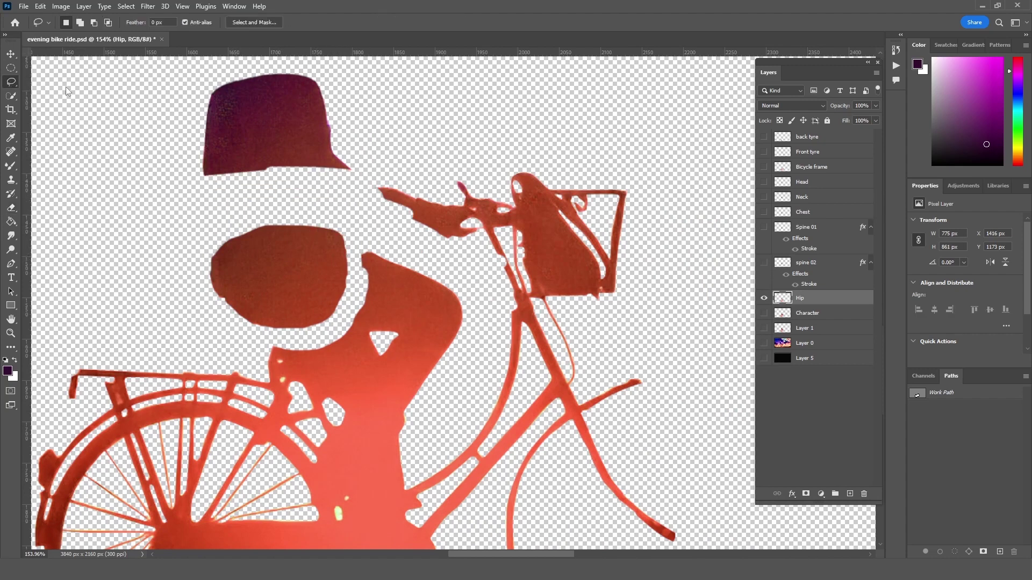
{"action": "left_click_drag", "start_coordinate": [350, 248], "coordinate": [320, 215]}
{"action": "left_click", "coordinate": [126, 6]}
{"action": "left_click", "coordinate": [165, 192]}
Show both spine layers again and duplicate Character for the leg
{"action": "left_click", "coordinate": [764, 262]}
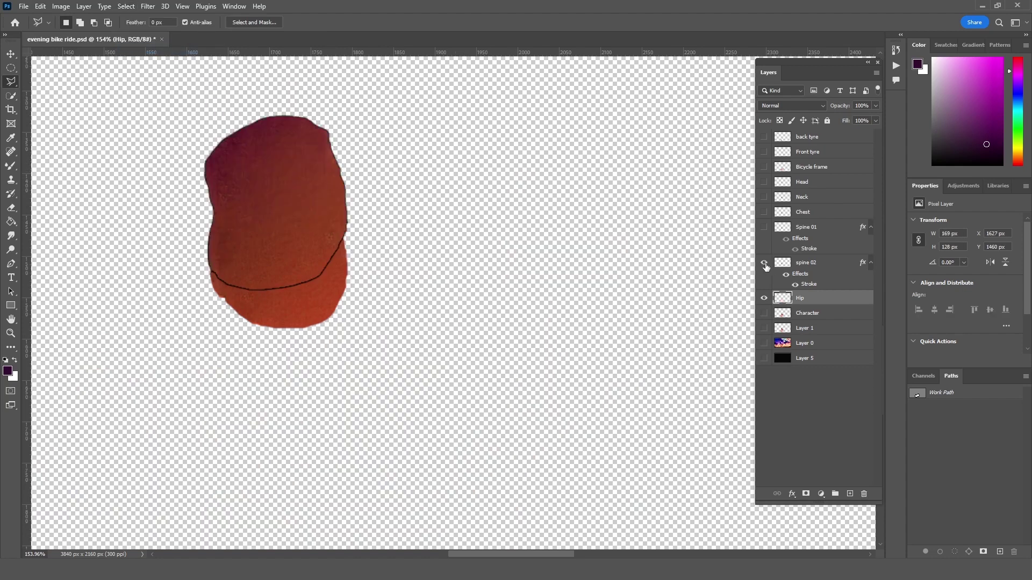
{"action": "left_click", "coordinate": [764, 227]}
{"action": "left_click_drag", "start_coordinate": [822, 318], "coordinate": [850, 494]}
{"action": "type", "text": "R upper LE"}
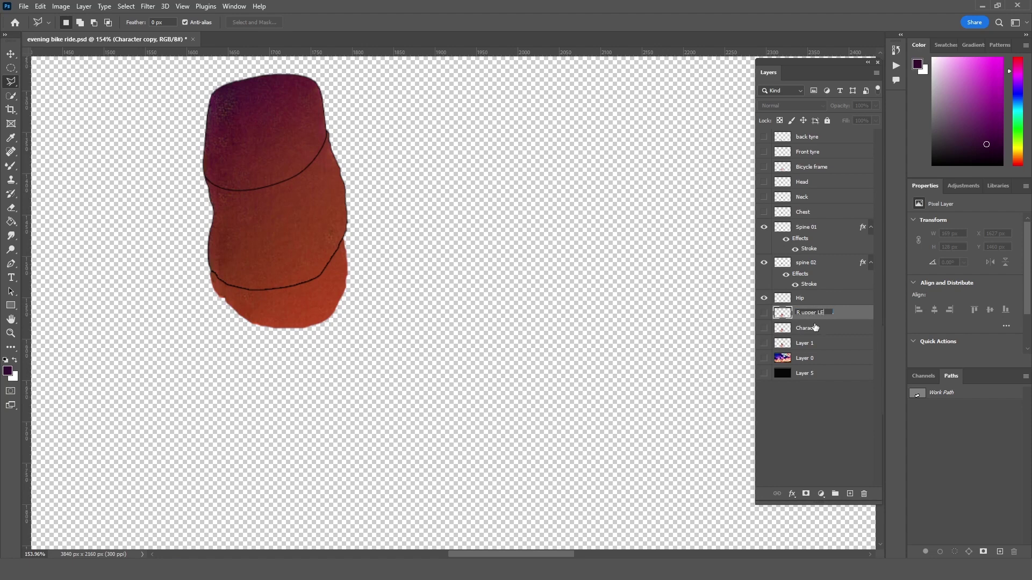
Finish naming the R upper LEG layer and make it visible
{"action": "type", "text": "G"}
{"action": "key", "text": "Return"}
{"action": "left_click", "coordinate": [764, 313]}
Trace the right thigh with a pen path and turn it into a selection
{"action": "key", "text": "p"}
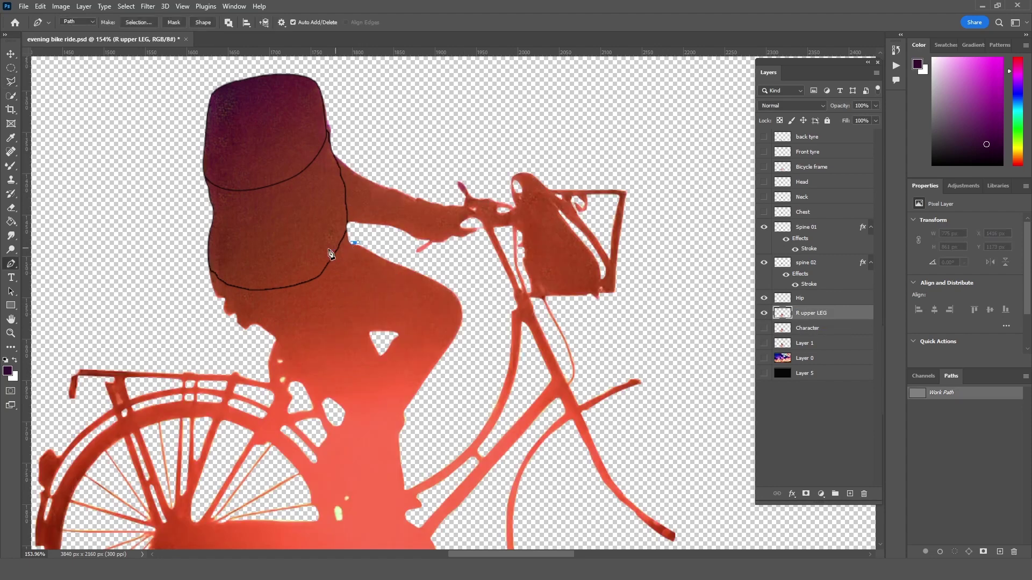
{"action": "key", "text": "ctrl+z"}
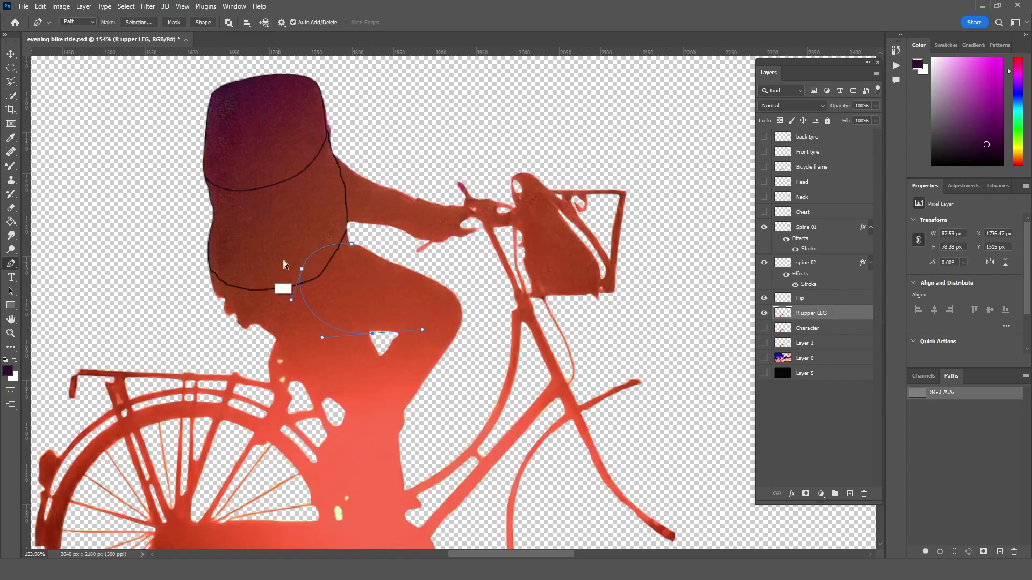
{"action": "left_click", "coordinate": [277, 272]}
{"action": "left_click_drag", "start_coordinate": [370, 331], "coordinate": [412, 321]}
{"action": "right_click", "coordinate": [333, 266]}
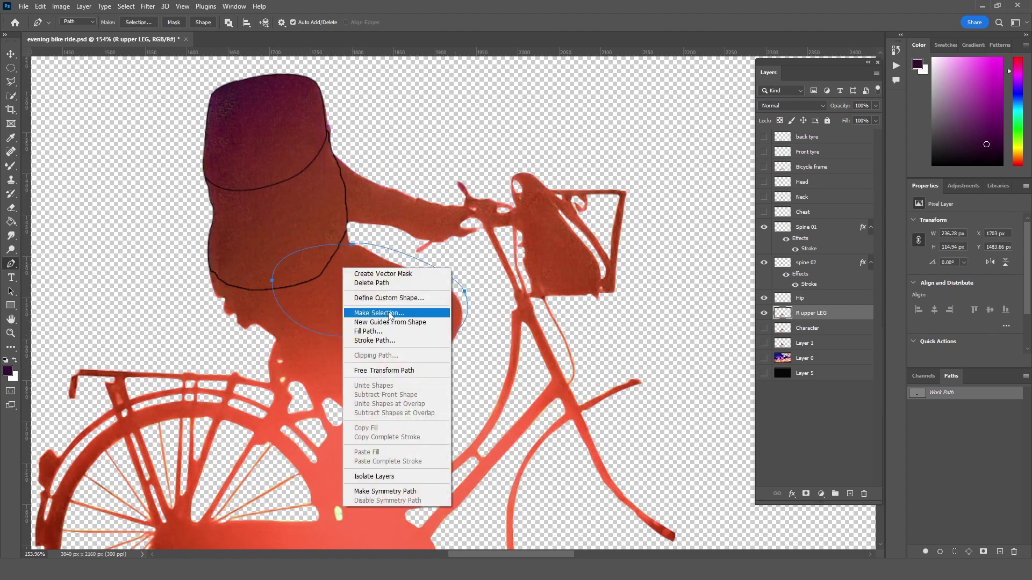
{"action": "left_click", "coordinate": [354, 312]}
{"action": "key", "text": "Return"}
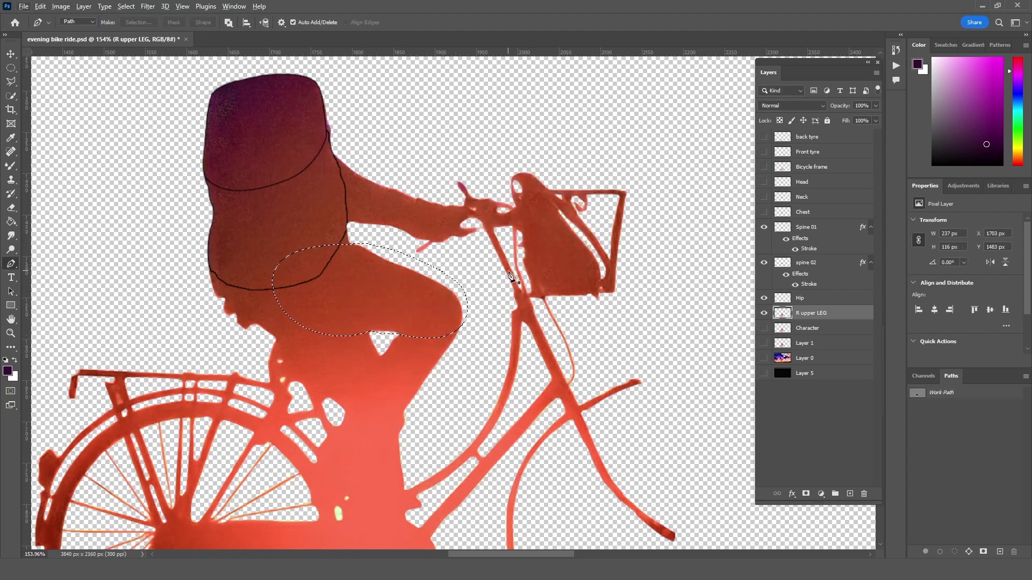
Copy the thigh onto its own layer named R upper LEG
{"action": "key", "text": "ctrl+j"}
{"action": "double_click", "coordinate": [812, 314]}
{"action": "type", "text": "R upper LEG"}
{"action": "key", "text": "Return"}
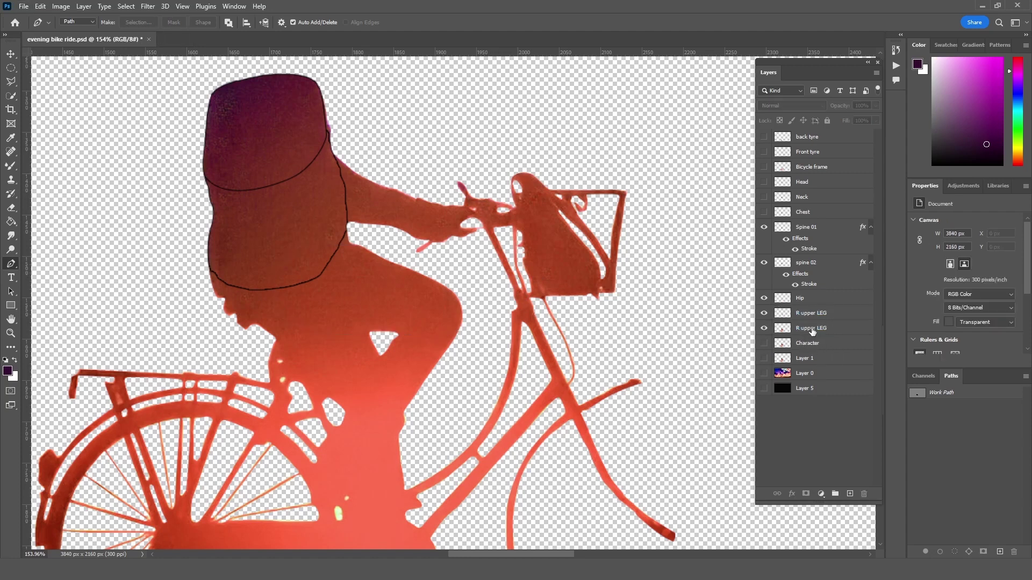
Apply a red Color Overlay to the R upper LEG layer
{"action": "left_click", "coordinate": [792, 493]}
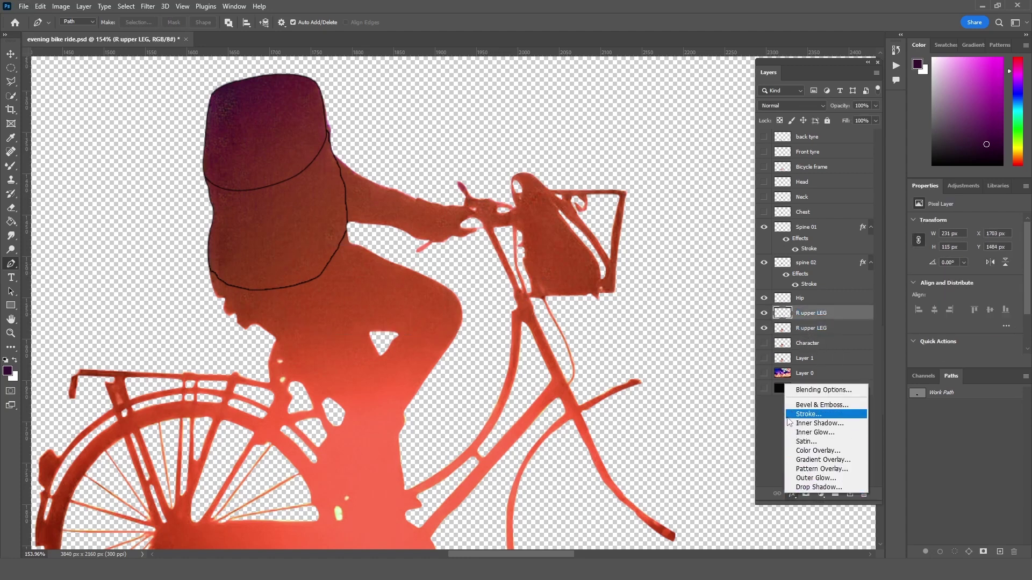
{"action": "left_click", "coordinate": [818, 450]}
{"action": "left_click", "coordinate": [561, 130]}
{"action": "left_click", "coordinate": [613, 124]}
{"action": "left_click", "coordinate": [679, 111]}
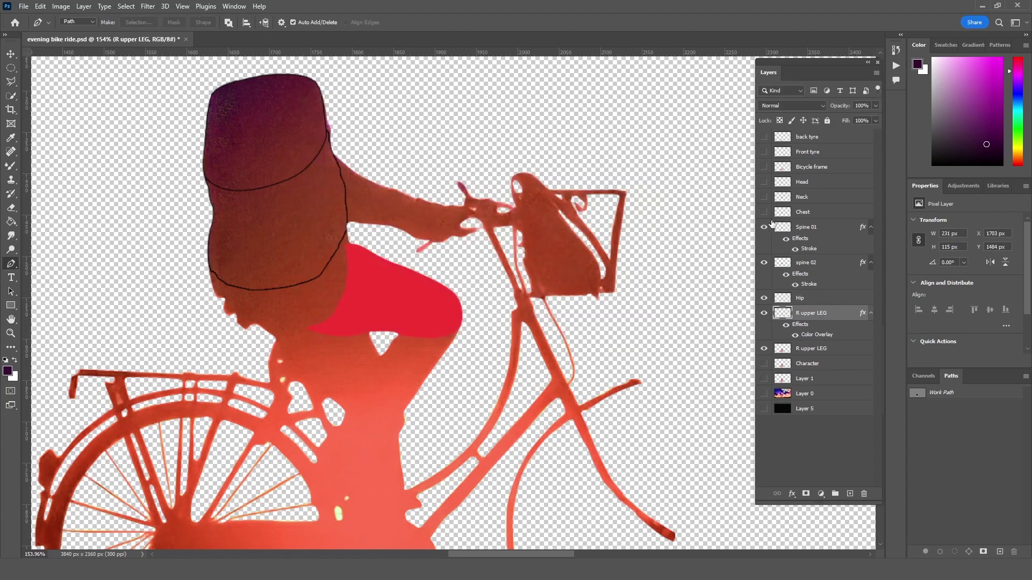
Trace the right shin with a closed pen path and make it a selection
{"action": "left_click", "coordinate": [870, 227]}
{"action": "left_click", "coordinate": [870, 242]}
{"action": "left_click", "coordinate": [871, 272]}
{"action": "left_click", "coordinate": [849, 287]}
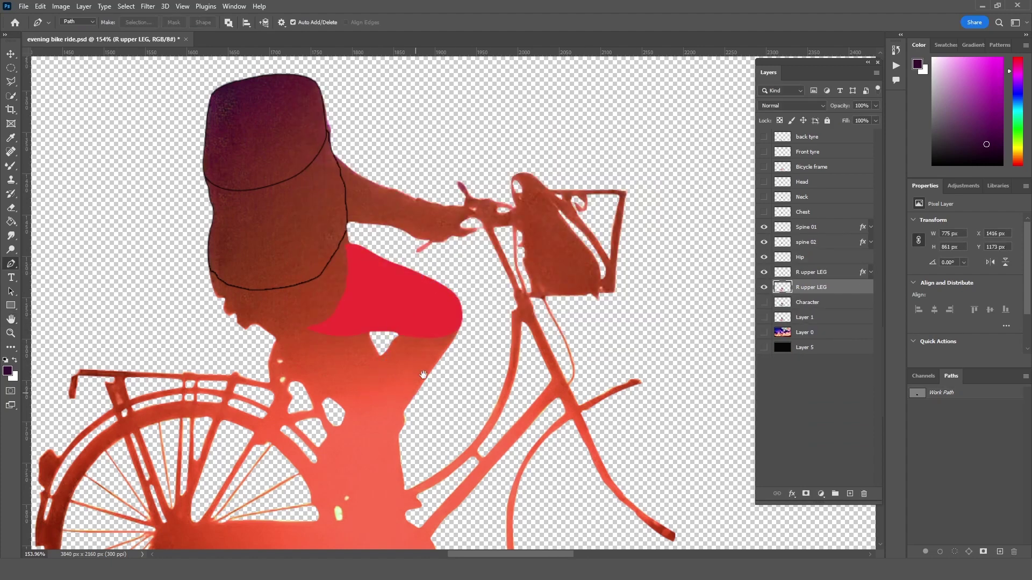
{"action": "left_click_drag", "start_coordinate": [424, 375], "coordinate": [448, 314]}
{"action": "left_click", "coordinate": [418, 280]}
{"action": "left_click_drag", "start_coordinate": [373, 349], "coordinate": [365, 359]}
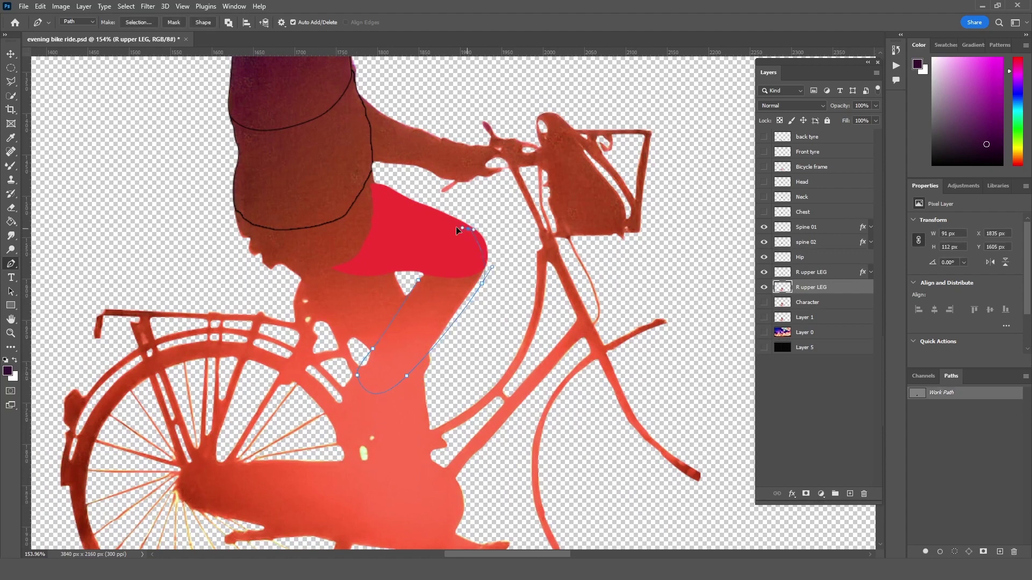
{"action": "left_click", "coordinate": [418, 280]}
{"action": "right_click", "coordinate": [401, 302]}
{"action": "left_click", "coordinate": [425, 352]}
{"action": "key", "text": "Return"}
Rename the layer R Low LEG and delete everything outside the shin
{"action": "double_click", "coordinate": [812, 287]}
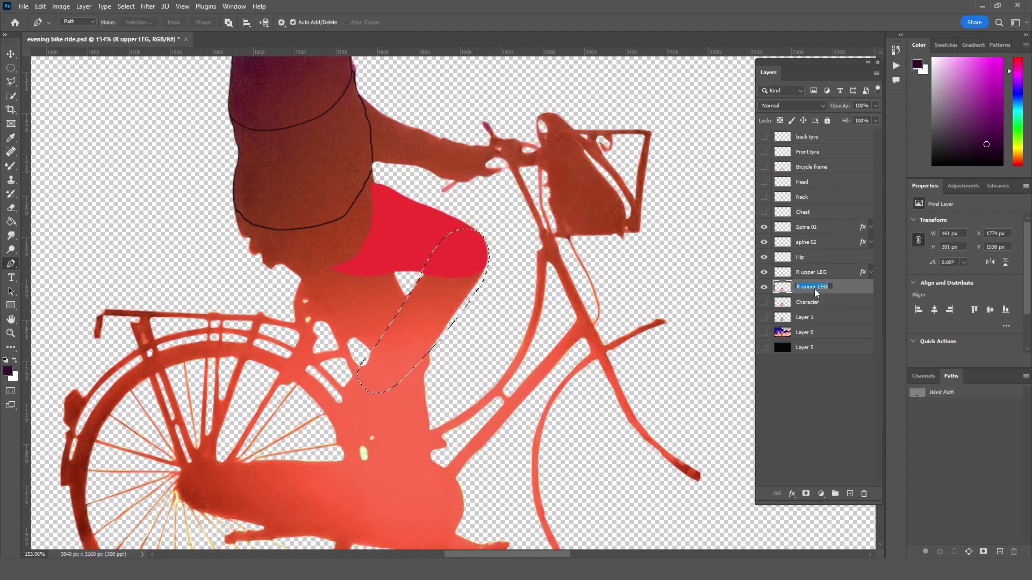
{"action": "key", "text": "BackSpace"}
{"action": "key", "text": "BackSpace"}
{"action": "key", "text": "BackSpace"}
{"action": "type", "text": "Low"}
{"action": "key", "text": "Return"}
{"action": "left_click", "coordinate": [126, 6]}
{"action": "left_click", "coordinate": [143, 54]}
{"action": "key", "text": "Delete"}
{"action": "key", "text": "ctrl+d"}
Duplicate the Character layer and start renaming the copy
{"action": "mouse_move", "coordinate": [809, 303]}
{"action": "left_mouse_down"}
{"action": "mouse_move", "coordinate": [897, 508]}
{"action": "mouse_move", "coordinate": [850, 493]}
{"action": "left_mouse_up"}
{"action": "left_click", "coordinate": [763, 302]}
{"action": "double_click", "coordinate": [820, 302]}
{"action": "type", "text": "Kit out"}
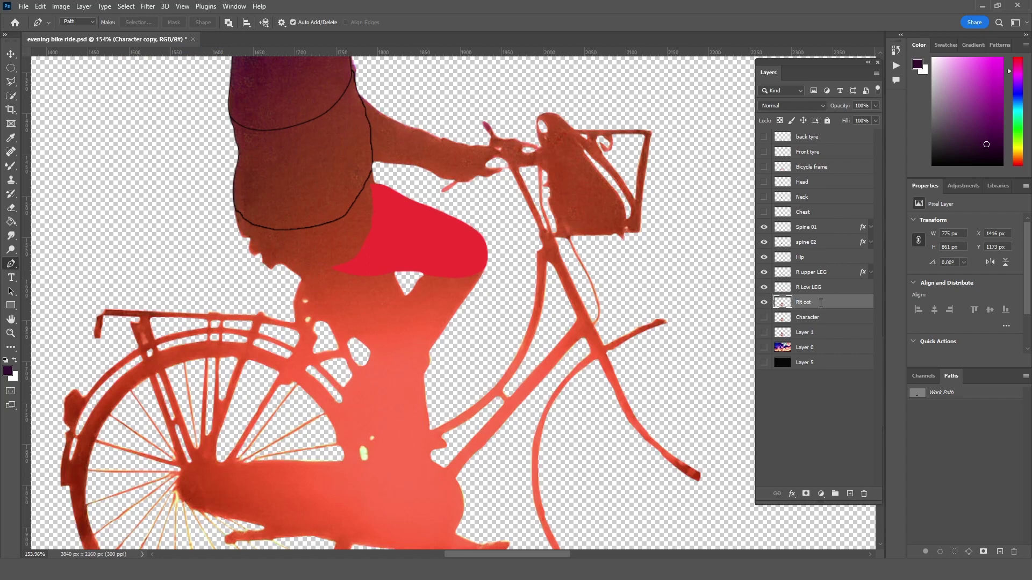
{"action": "double_click", "coordinate": [806, 303]}
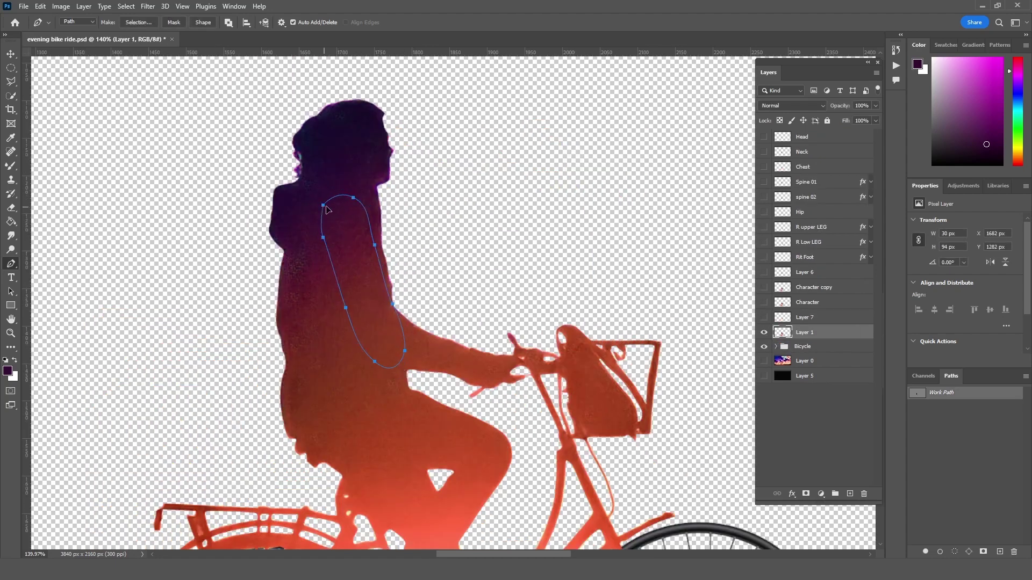
Copy the arm path selection to a new layer and move both arm layers up the stack
{"action": "right_click", "coordinate": [327, 210]}
{"action": "left_click", "coordinate": [360, 245]}
{"action": "key", "text": "Return"}
{"action": "key", "text": "ctrl+j"}
{"action": "left_click", "coordinate": [764, 347]}
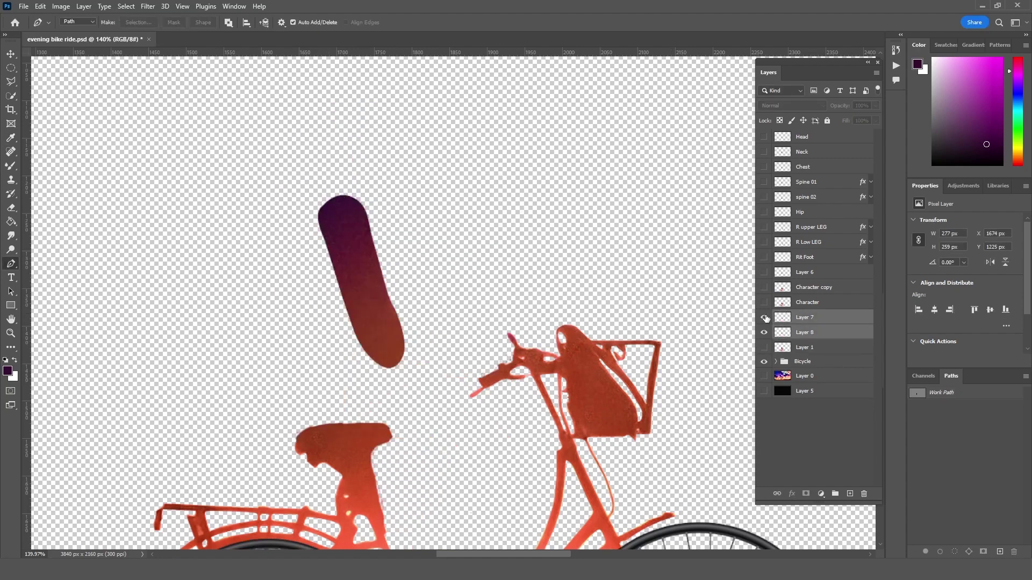
{"action": "left_click", "coordinate": [764, 317]}
{"action": "left_click_drag", "start_coordinate": [805, 317], "coordinate": [804, 144]}
Rename Layer 8 to R Up Arm and Layer 7 to R Down Arm
{"action": "left_click", "coordinate": [768, 155]}
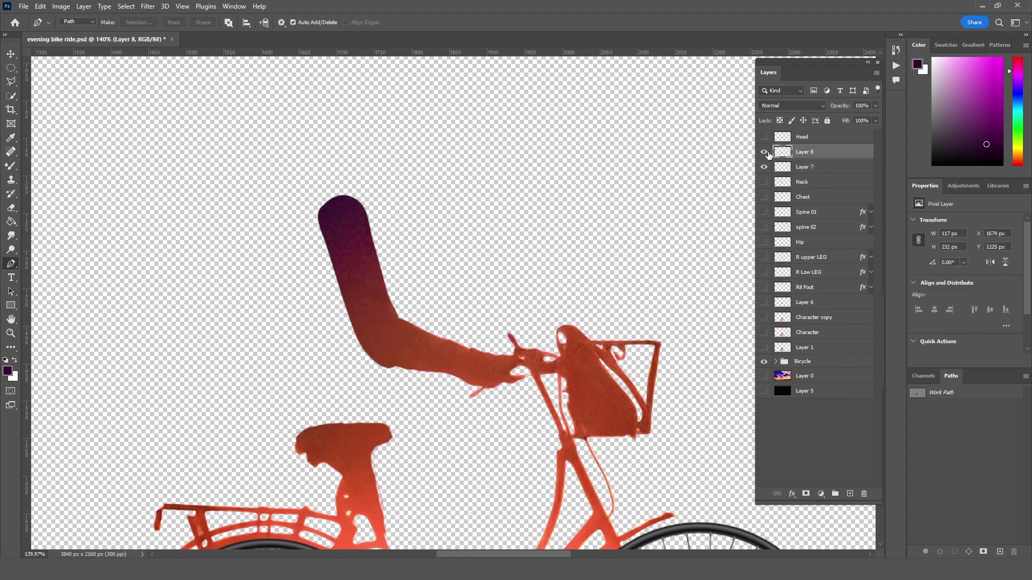
{"action": "double_click", "coordinate": [804, 152]}
{"action": "key", "text": "Return"}
{"action": "double_click", "coordinate": [812, 167]}
{"action": "type", "text": "R Up Arm"}
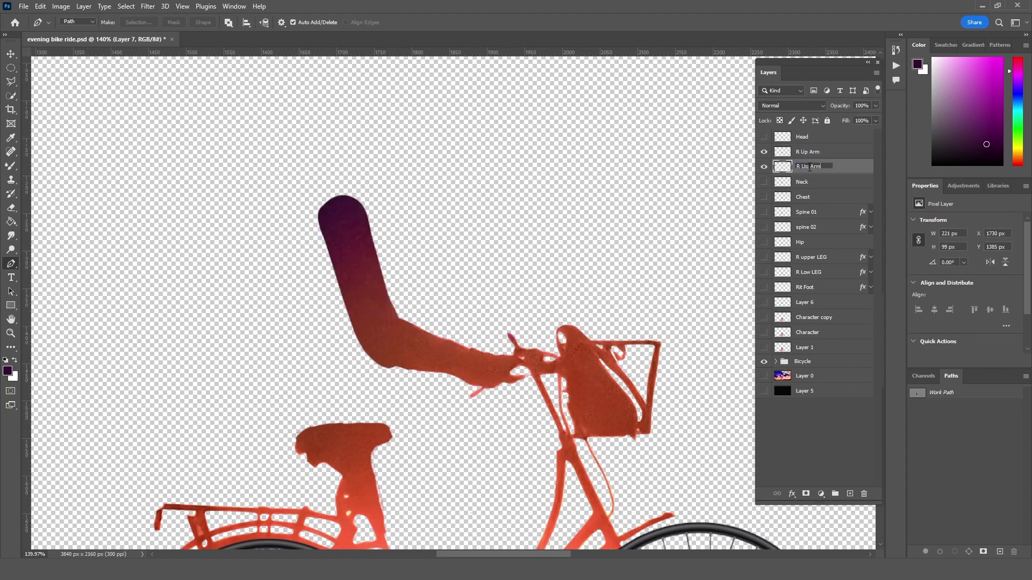
{"action": "type", "text": "Down"}
{"action": "key", "text": "Return"}
Make the head, neck, chest and spine layers visible
{"action": "left_click_drag", "start_coordinate": [760, 141], "coordinate": [764, 287]}
{"action": "scroll", "coordinate": [385, 492], "scroll_direction": "up", "scroll_amount": 5}
{"action": "scroll", "coordinate": [385, 492], "scroll_direction": "up", "scroll_amount": 2}
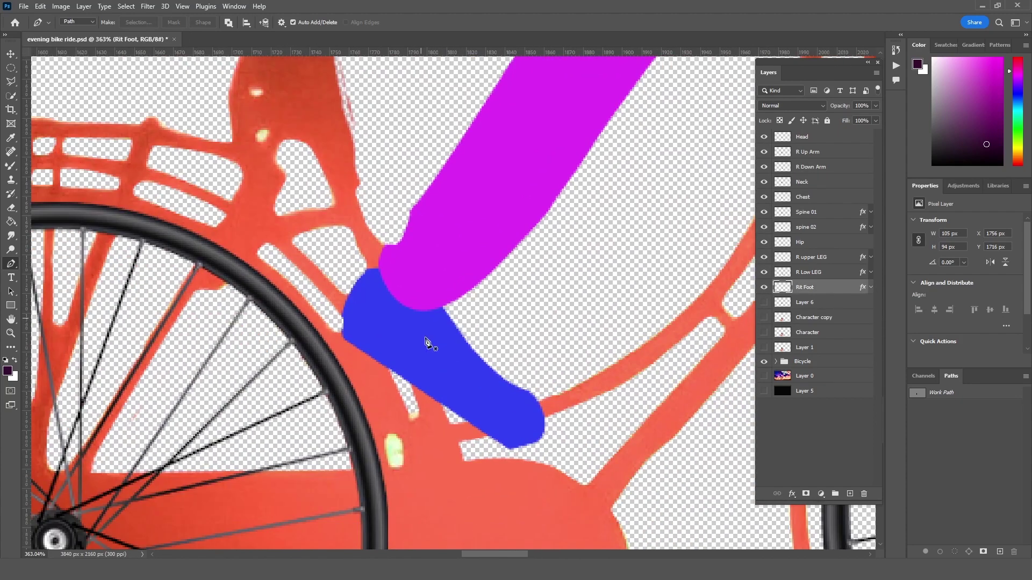
Set the regular Brush to the bike's red and re-enable the Rit Foot colour overlay
{"action": "key", "text": "b"}
{"action": "left_click", "coordinate": [871, 288]}
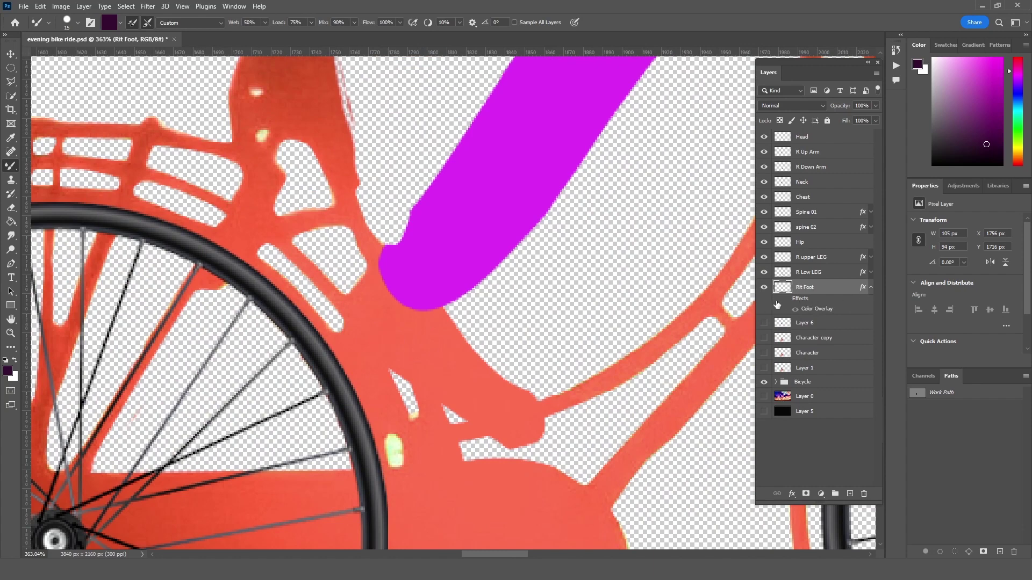
{"action": "left_click", "coordinate": [786, 299]}
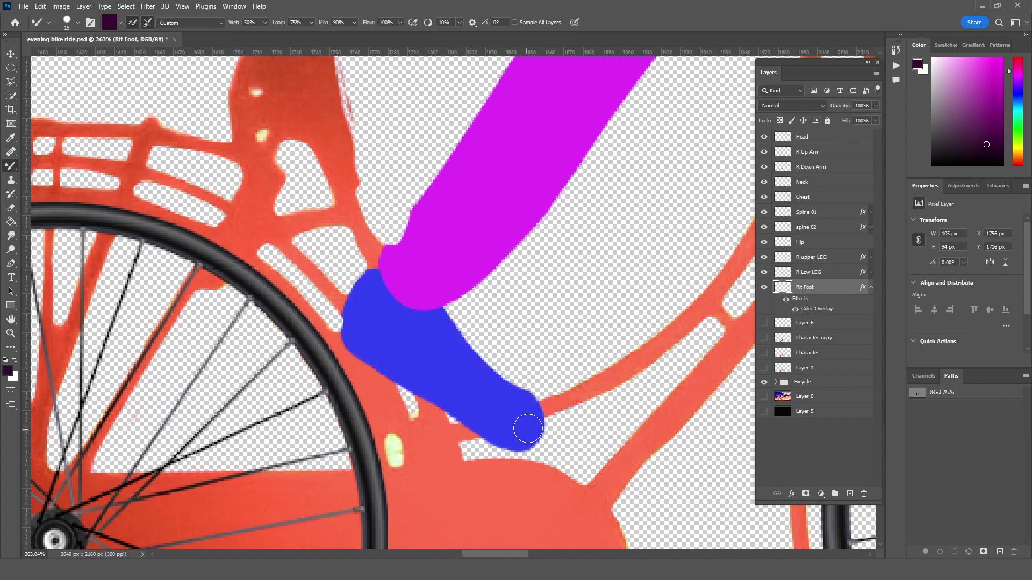
{"action": "left_click", "coordinate": [786, 299]}
{"action": "key", "text": "ctrl+z"}
{"action": "key", "text": "ctrl+z"}
{"action": "key", "text": "ctrl+z"}
{"action": "key", "text": "ctrl+z"}
{"action": "right_click", "coordinate": [11, 166]}
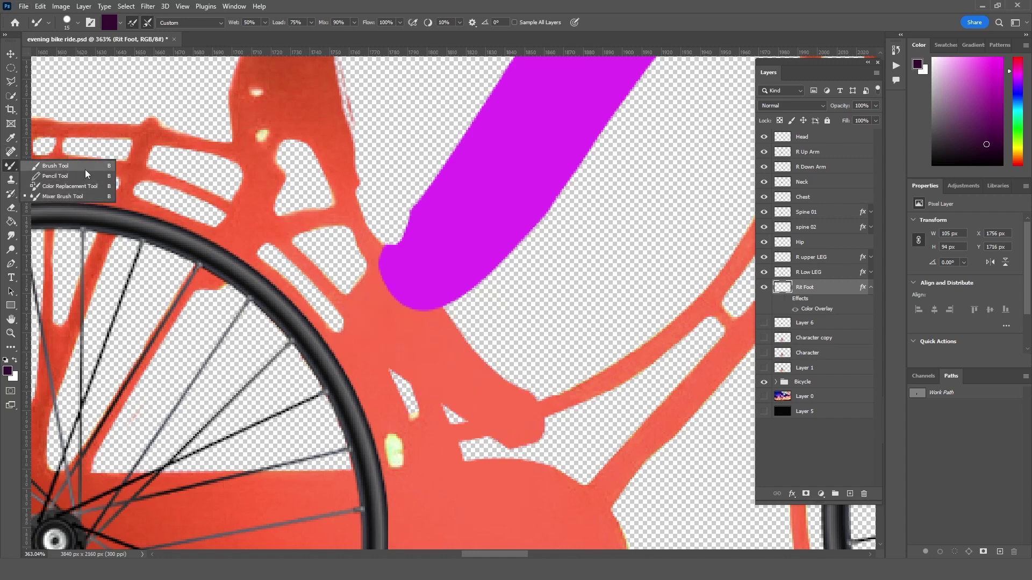
{"action": "left_click", "coordinate": [49, 165]}
{"action": "left_click", "coordinate": [358, 340], "text": "alt"}
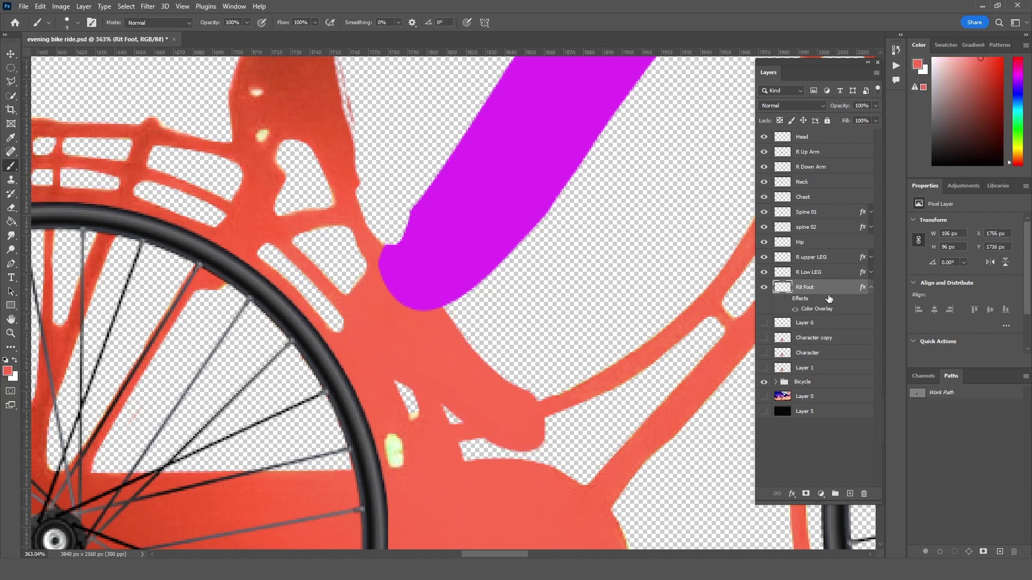
{"action": "left_click", "coordinate": [786, 299]}
{"action": "key", "text": "z"}
{"action": "left_click_drag", "start_coordinate": [554, 342], "coordinate": [354, 209]}
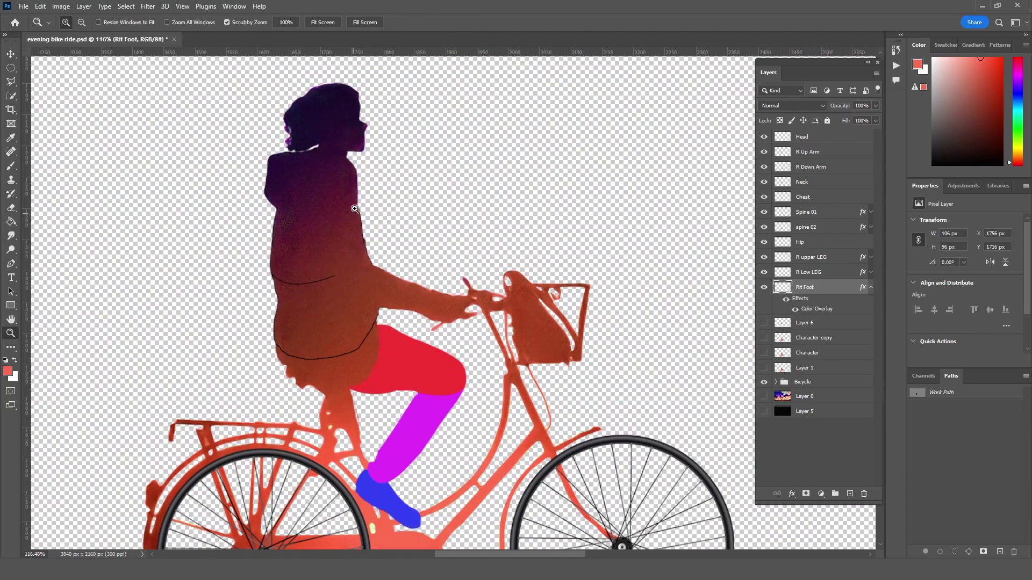
Reposition the neck and head pieces and rotate the chest about 7.5°
{"action": "left_click", "coordinate": [872, 291]}
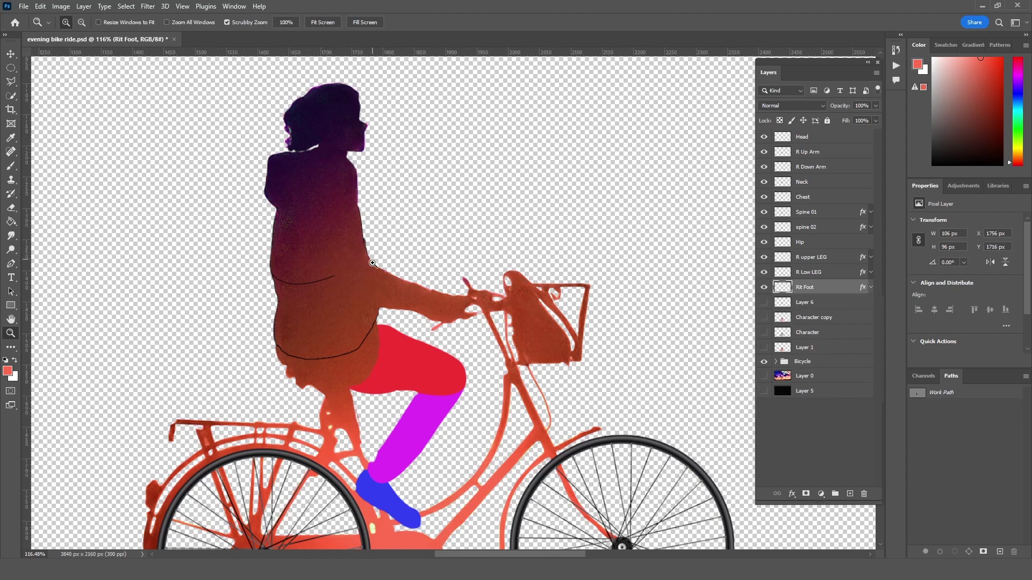
{"action": "key", "text": "v"}
{"action": "left_click", "coordinate": [361, 140]}
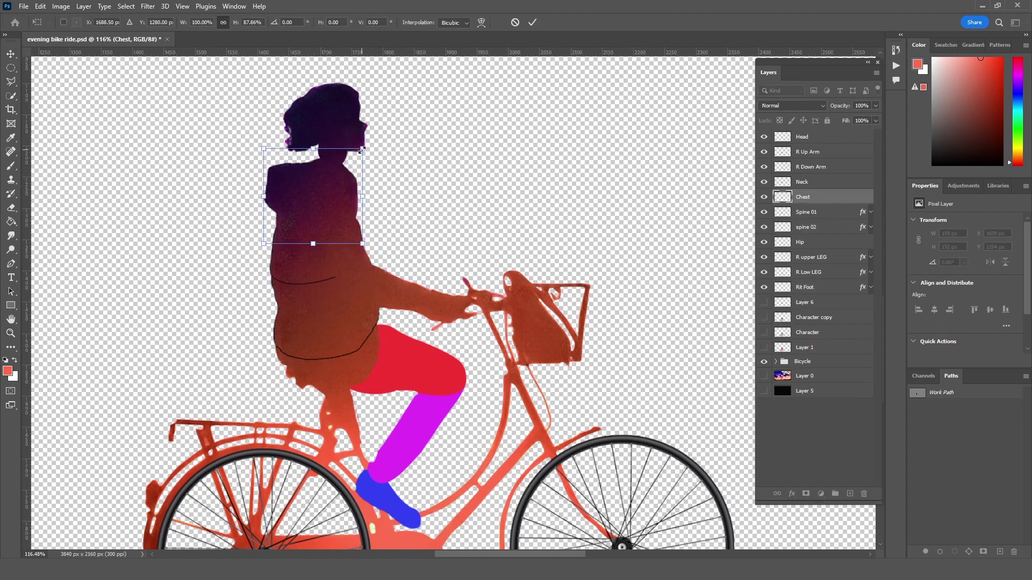
{"action": "left_click_drag", "start_coordinate": [304, 161], "coordinate": [317, 167]}
{"action": "left_click_drag", "start_coordinate": [352, 108], "coordinate": [354, 114]}
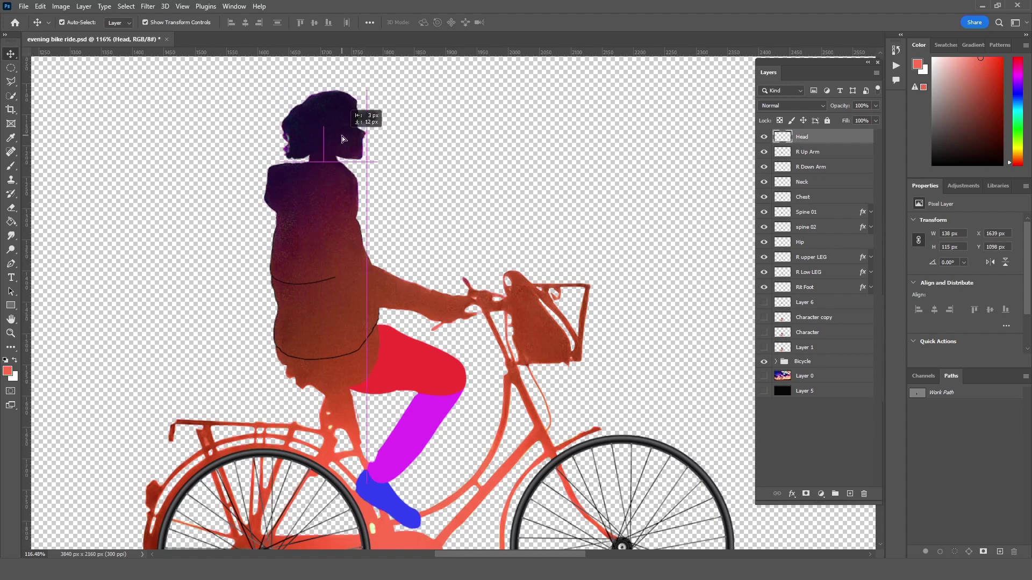
{"action": "left_click", "coordinate": [325, 172]}
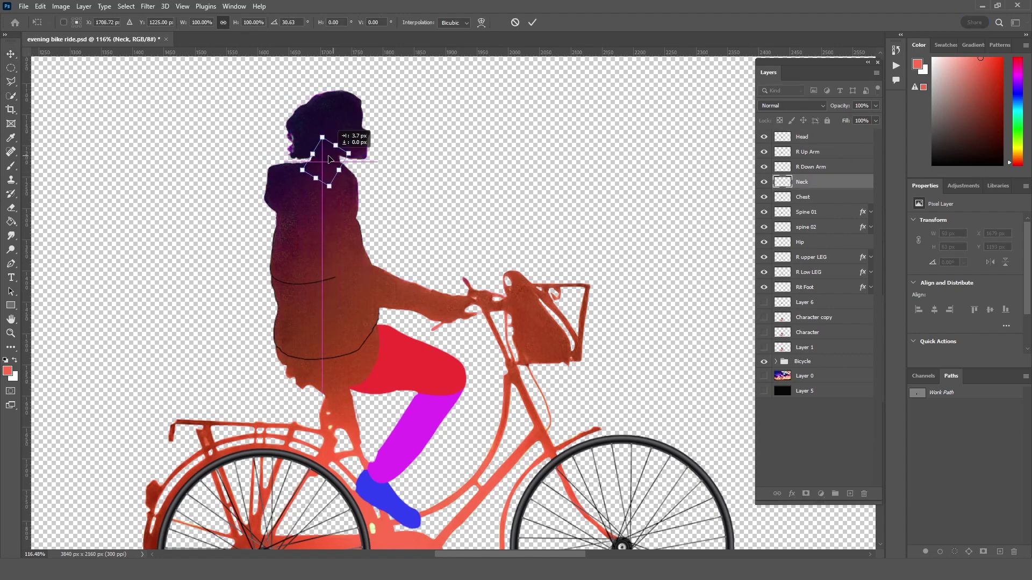
{"action": "left_click", "coordinate": [352, 166]}
{"action": "left_click_drag", "start_coordinate": [372, 153], "coordinate": [400, 153]}
{"action": "key", "text": "Return"}
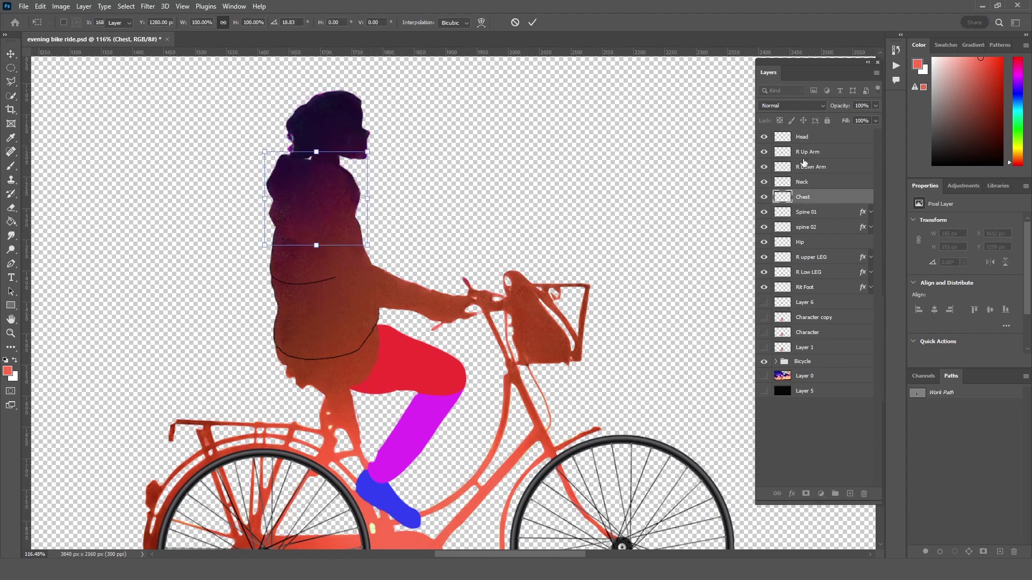
Add a bright green Color Overlay to the R Up Arm layer
{"action": "left_click", "coordinate": [334, 191]}
{"action": "left_click", "coordinate": [792, 494]}
{"action": "left_click", "coordinate": [817, 454]}
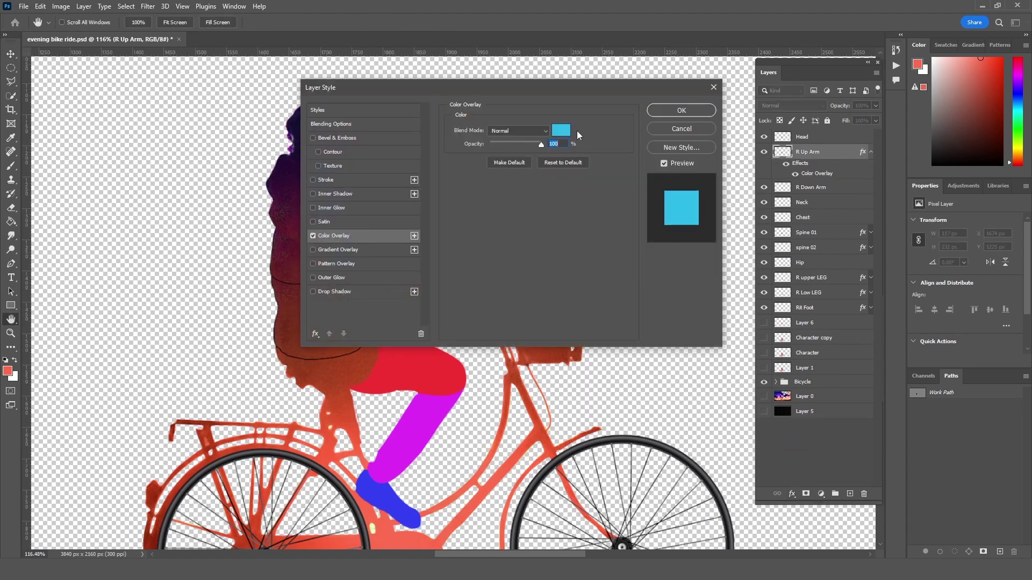
{"action": "left_click", "coordinate": [560, 131]}
{"action": "left_click", "coordinate": [486, 137]}
{"action": "left_click", "coordinate": [618, 124]}
Rotate the upper arm down along the torso with Free Transform
{"action": "key", "text": "Return"}
{"action": "left_click_drag", "start_coordinate": [398, 269], "coordinate": [404, 302]}
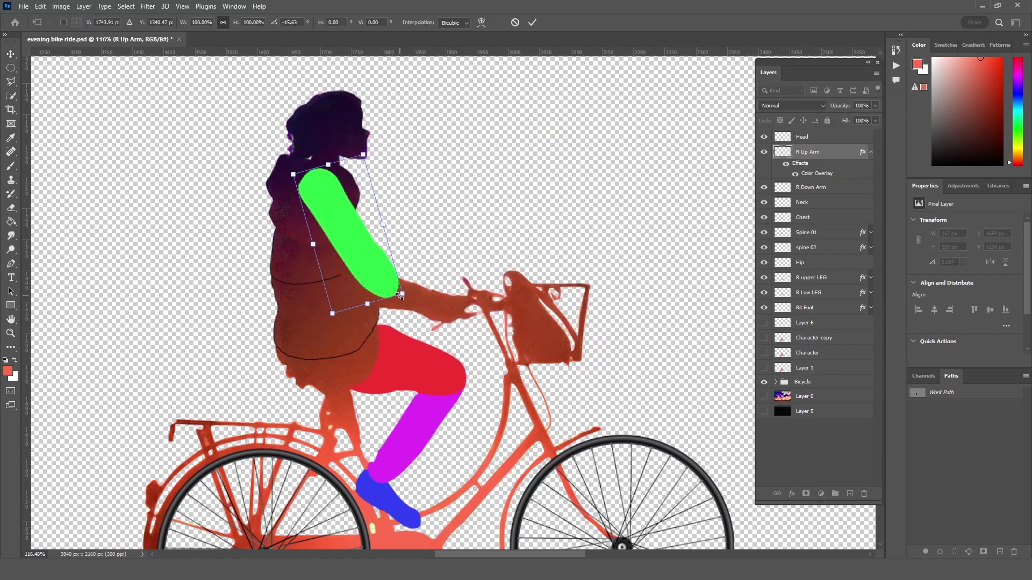
{"action": "left_click_drag", "start_coordinate": [404, 301], "coordinate": [398, 280]}
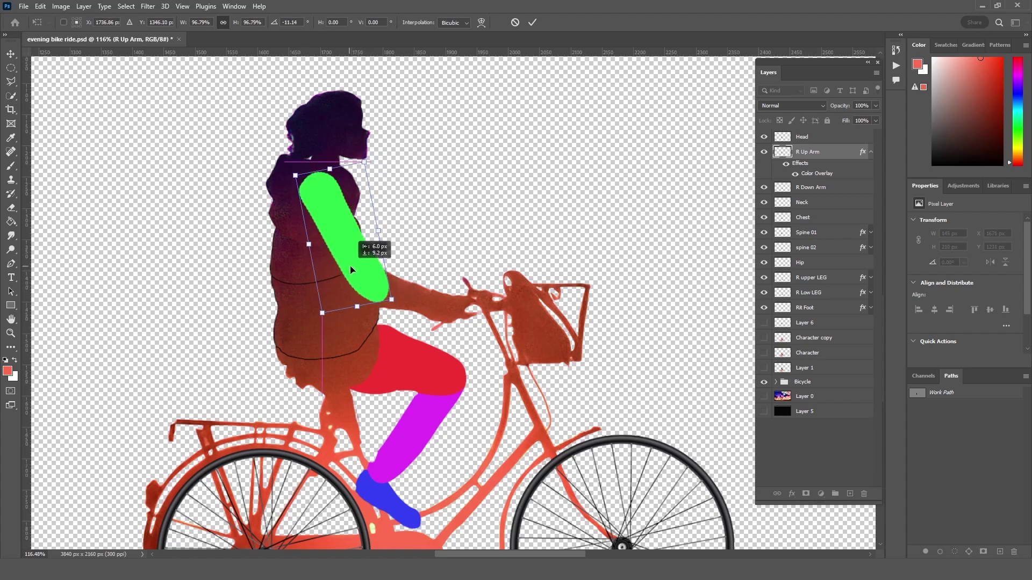
{"action": "key", "text": "Return"}
{"action": "right_click", "coordinate": [811, 187]}
{"action": "key", "text": "Escape"}
Give the R Down Arm forearm a yellow Color Overlay layer style
{"action": "left_click", "coordinate": [791, 493]}
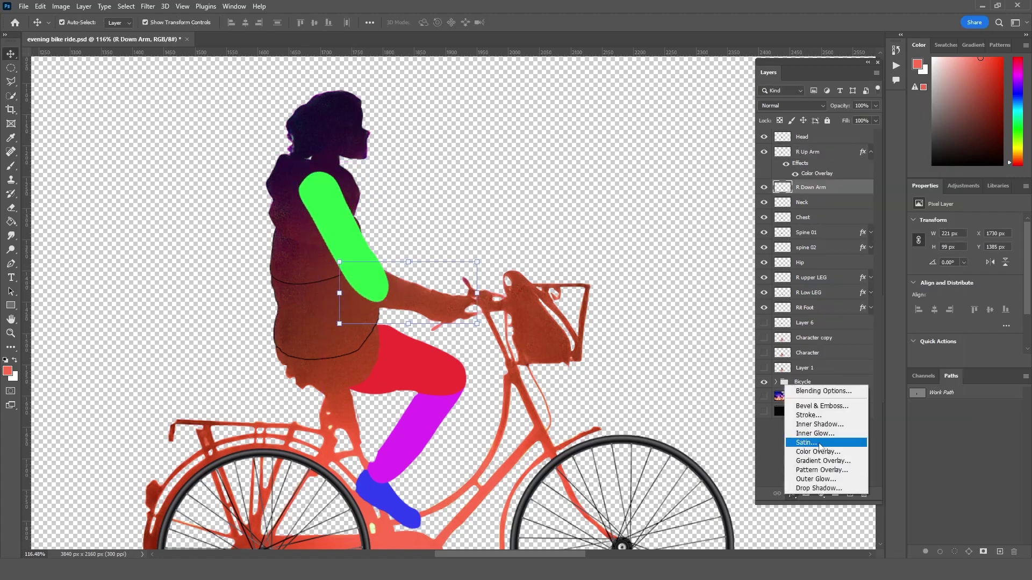
{"action": "left_click", "coordinate": [806, 447]}
{"action": "left_click", "coordinate": [617, 131]}
{"action": "left_click_drag", "start_coordinate": [526, 230], "coordinate": [525, 244]}
{"action": "left_click", "coordinate": [617, 125]}
{"action": "key", "text": "Return"}
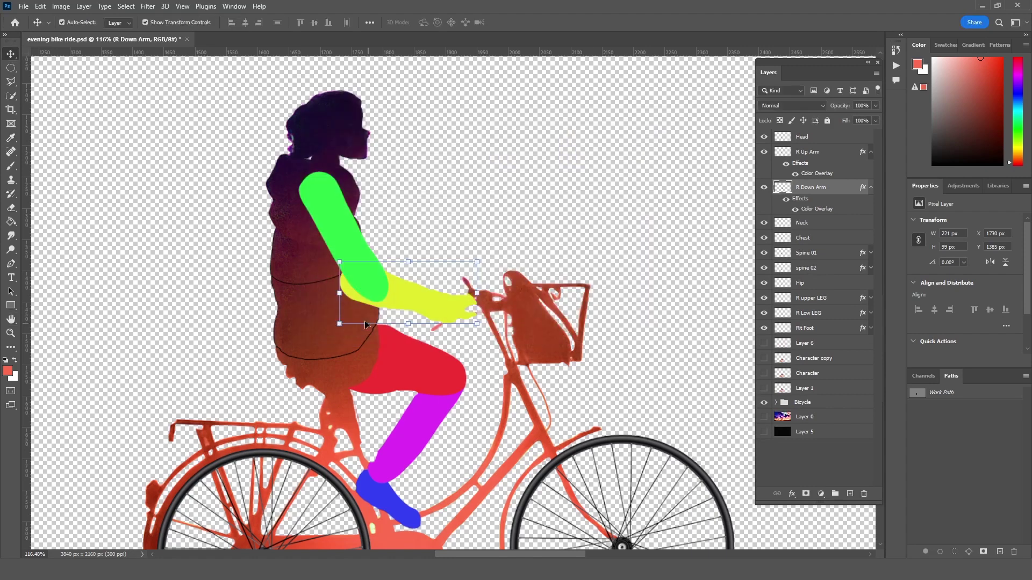
{"action": "scroll", "coordinate": [411, 324], "scroll_direction": "up", "scroll_amount": 2}
Erase forearm pixels overlapping the upper arm and show the black background layer
{"action": "key", "text": "e"}
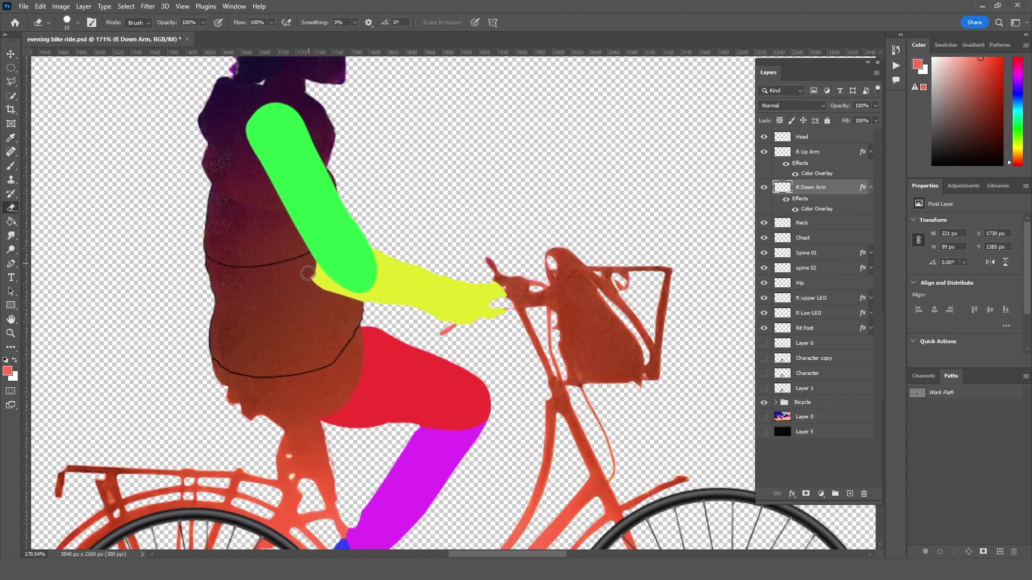
{"action": "left_click_drag", "start_coordinate": [360, 311], "coordinate": [319, 262]}
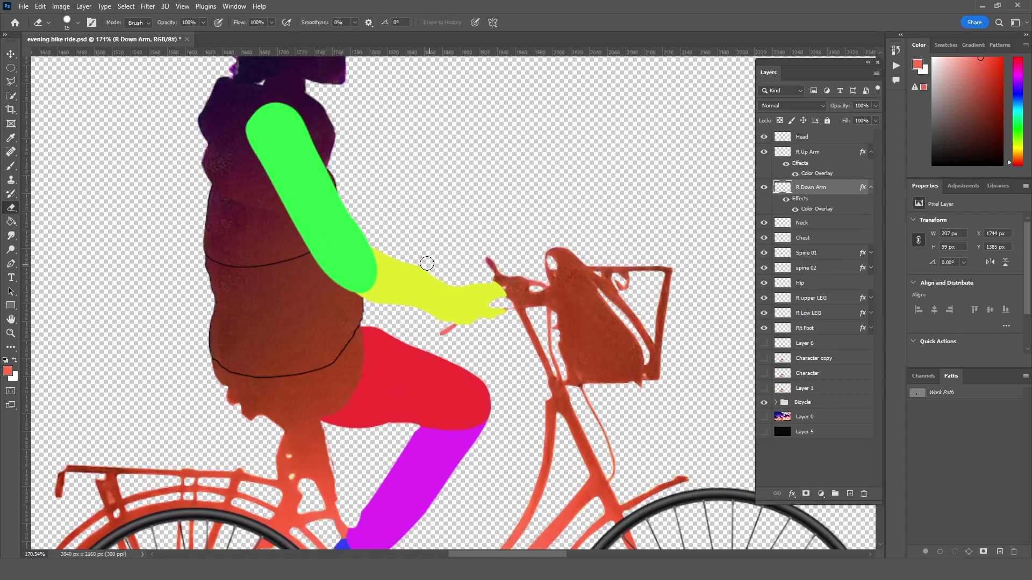
{"action": "left_click", "coordinate": [763, 431]}
Draw a pen path along the forearm and turn it into a selection
{"action": "key", "text": "p"}
{"action": "left_click", "coordinate": [502, 288]}
{"action": "left_click", "coordinate": [475, 286]}
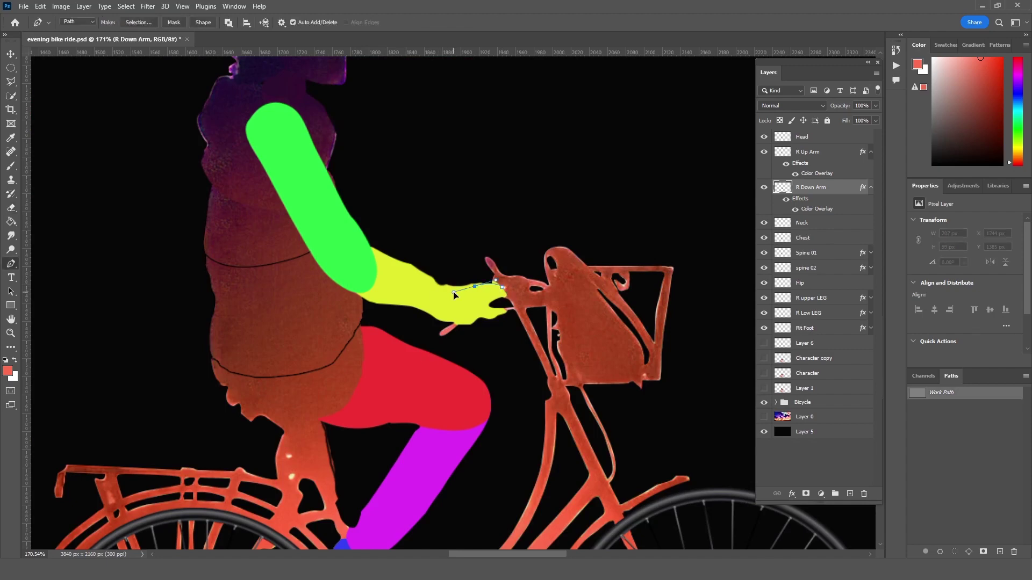
{"action": "left_click", "coordinate": [442, 288]}
{"action": "left_click_drag", "start_coordinate": [364, 246], "coordinate": [354, 232]}
{"action": "left_click", "coordinate": [515, 256]}
{"action": "left_click", "coordinate": [570, 152]}
{"action": "key", "text": "p"}
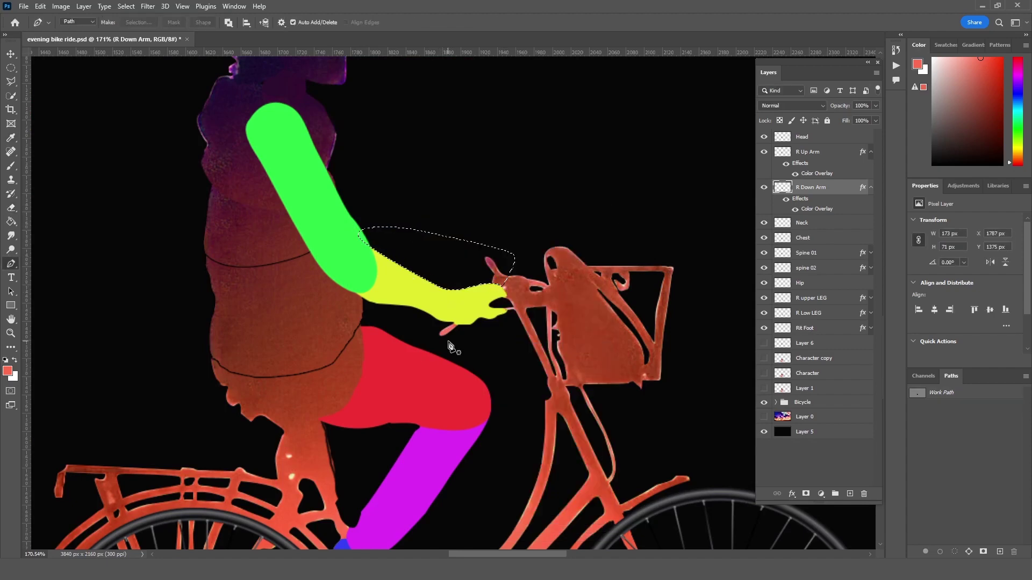
Trace the hand with a path, make it a selection and copy it to a new layer
{"action": "left_click", "coordinate": [463, 330]}
{"action": "left_click_drag", "start_coordinate": [444, 314], "coordinate": [450, 316]}
{"action": "right_click", "coordinate": [430, 361]}
{"action": "left_click", "coordinate": [484, 136]}
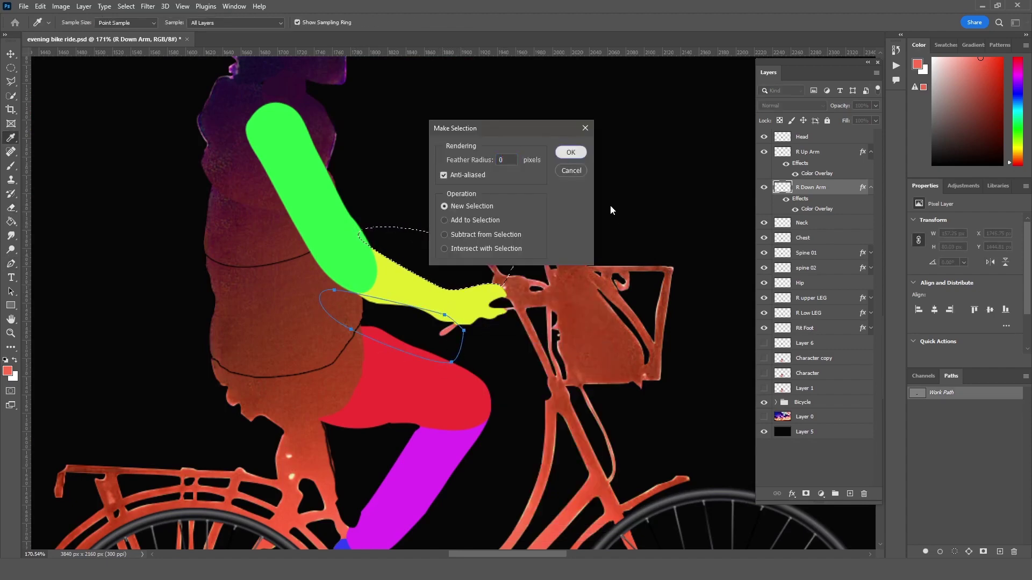
{"action": "left_click", "coordinate": [569, 151]}
{"action": "scroll", "coordinate": [480, 350], "scroll_direction": "up", "scroll_amount": 2}
{"action": "left_click", "coordinate": [450, 279]}
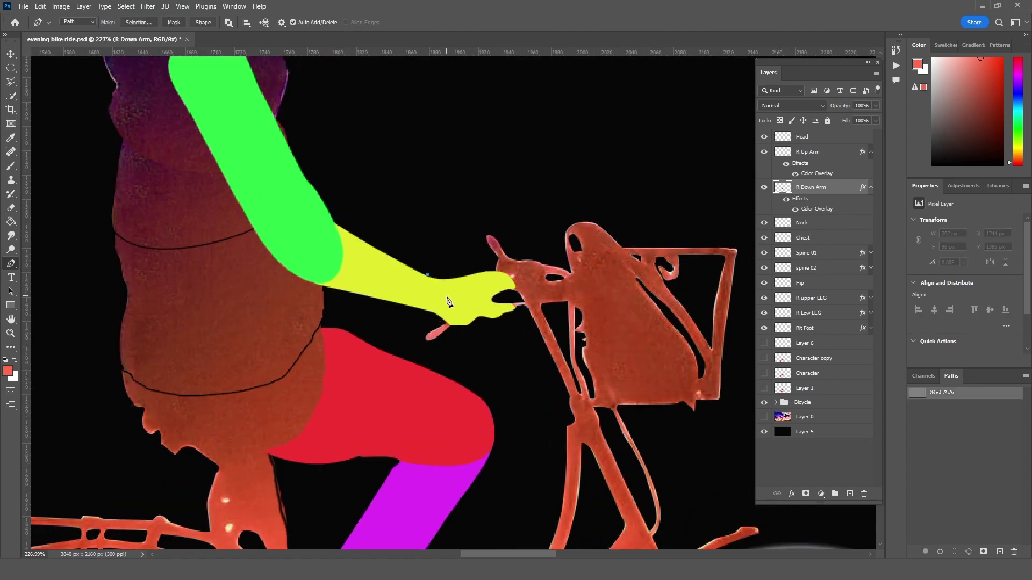
{"action": "left_click_drag", "start_coordinate": [421, 291], "coordinate": [413, 301]}
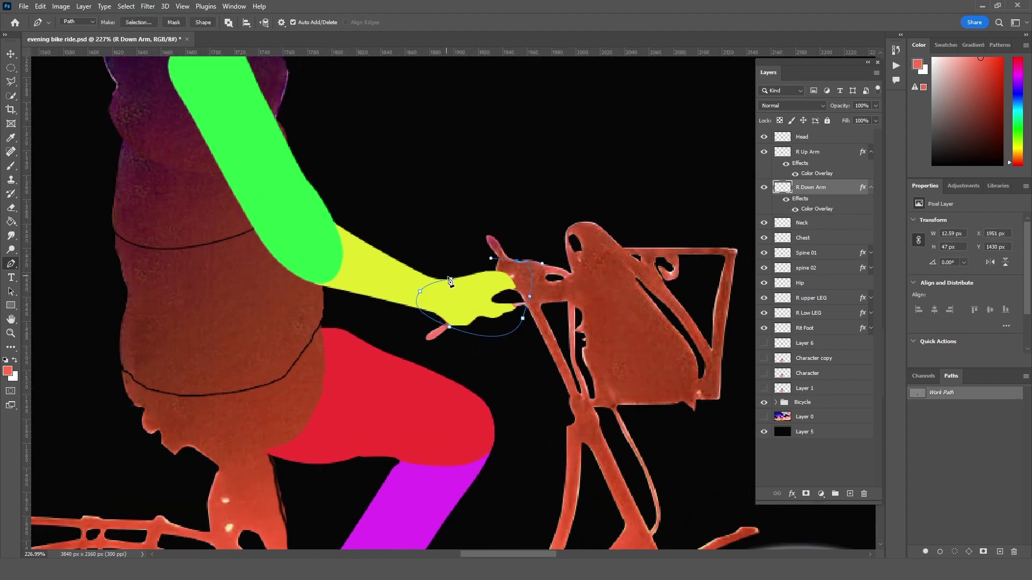
{"action": "right_click", "coordinate": [450, 280]}
{"action": "left_click", "coordinate": [483, 309]}
{"action": "left_click", "coordinate": [570, 152]}
{"action": "key", "text": "ctrl+j"}
{"action": "double_click", "coordinate": [806, 187]}
{"action": "type", "text": "hand"}
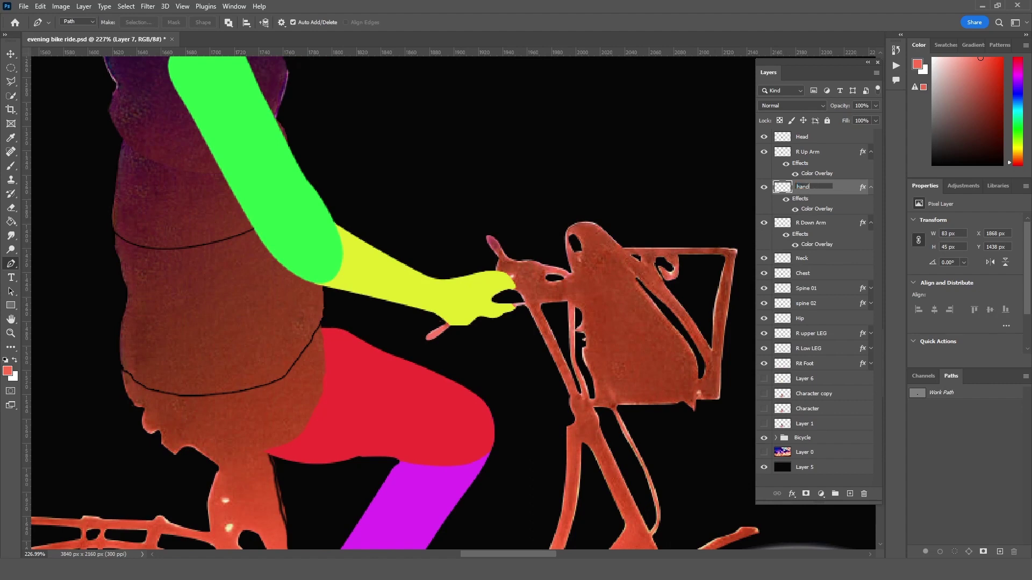
Hide R Up Arm and R Down Arm and erase the stray yellow hand parts
{"action": "left_click", "coordinate": [764, 152]}
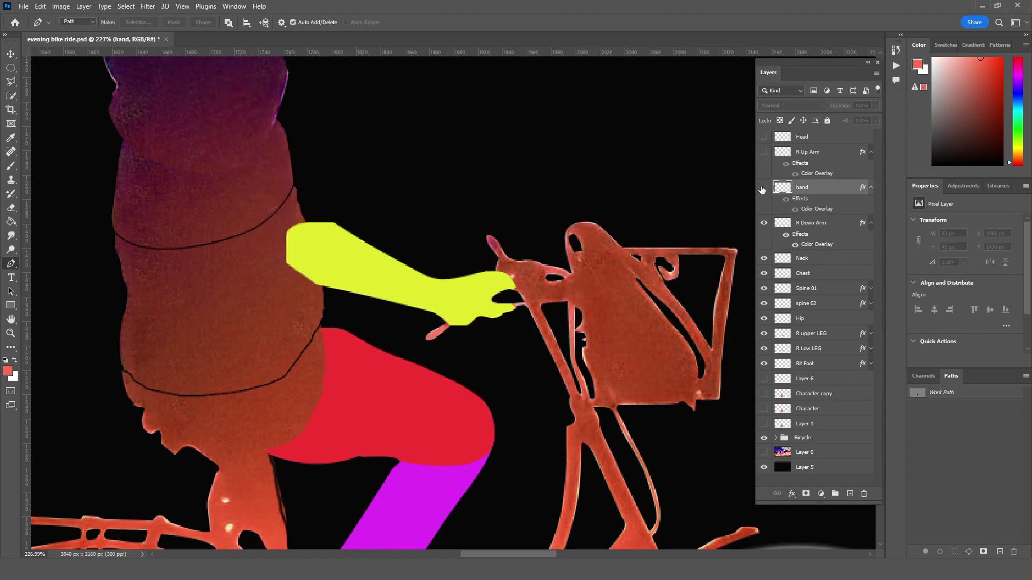
{"action": "left_click", "coordinate": [763, 223]}
{"action": "key", "text": "e"}
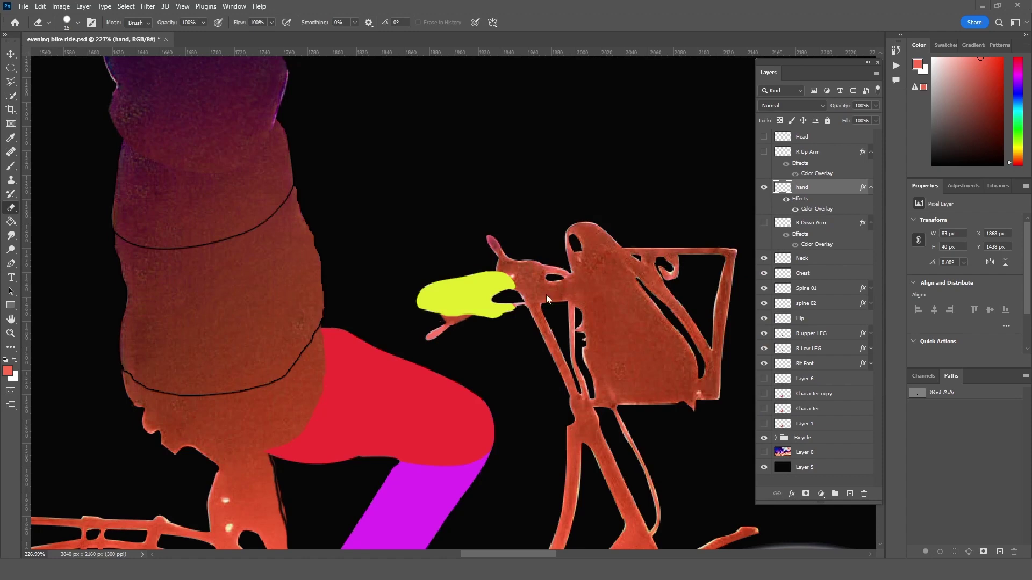
{"action": "scroll", "coordinate": [547, 298], "scroll_direction": "up", "scroll_amount": 3}
{"action": "key", "text": "b"}
{"action": "left_click", "coordinate": [514, 292], "text": "alt"}
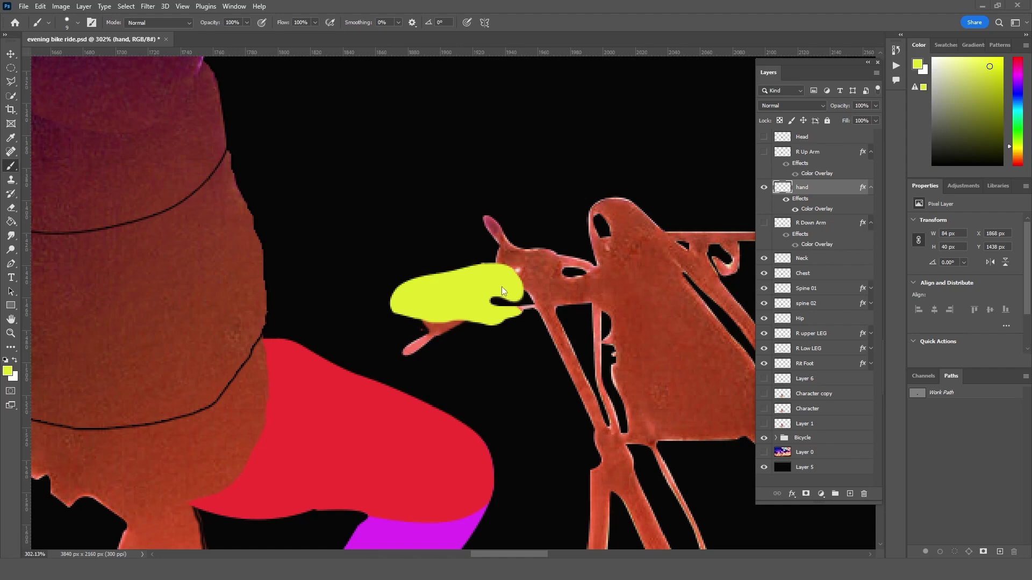
{"action": "key", "text": "ctrl+z"}
{"action": "key", "text": "e"}
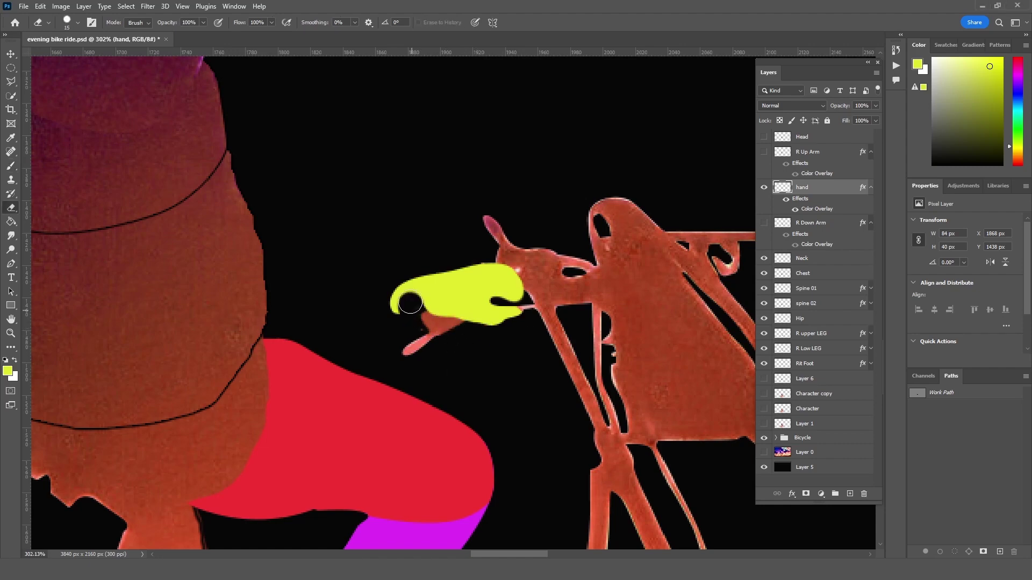
{"action": "left_click_drag", "start_coordinate": [408, 315], "coordinate": [396, 283]}
Show both arm layers again and set the hand's Color Overlay to orange
{"action": "left_click", "coordinate": [763, 153]}
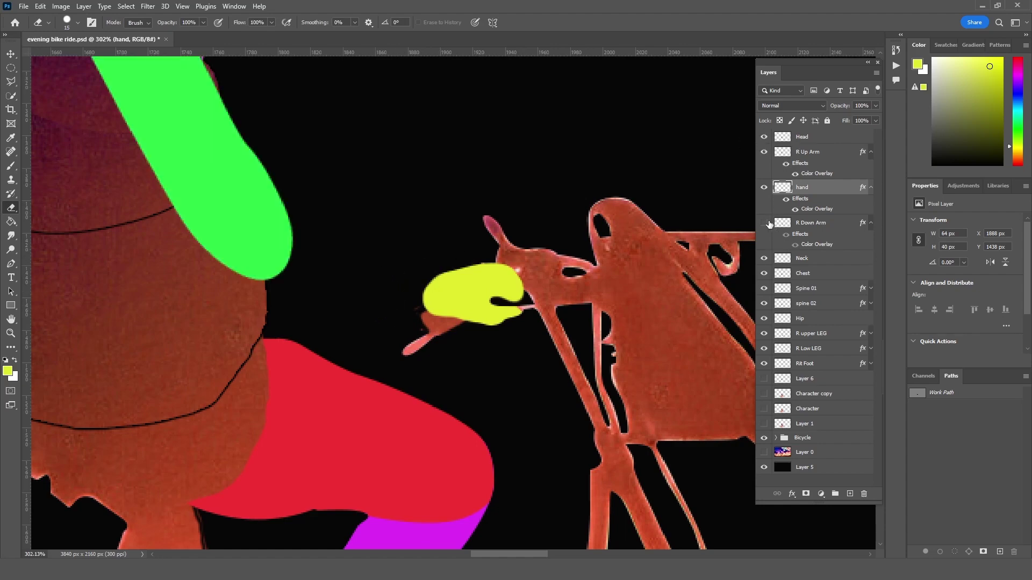
{"action": "left_click", "coordinate": [766, 223]}
{"action": "double_click", "coordinate": [811, 216]}
{"action": "left_click", "coordinate": [538, 161]}
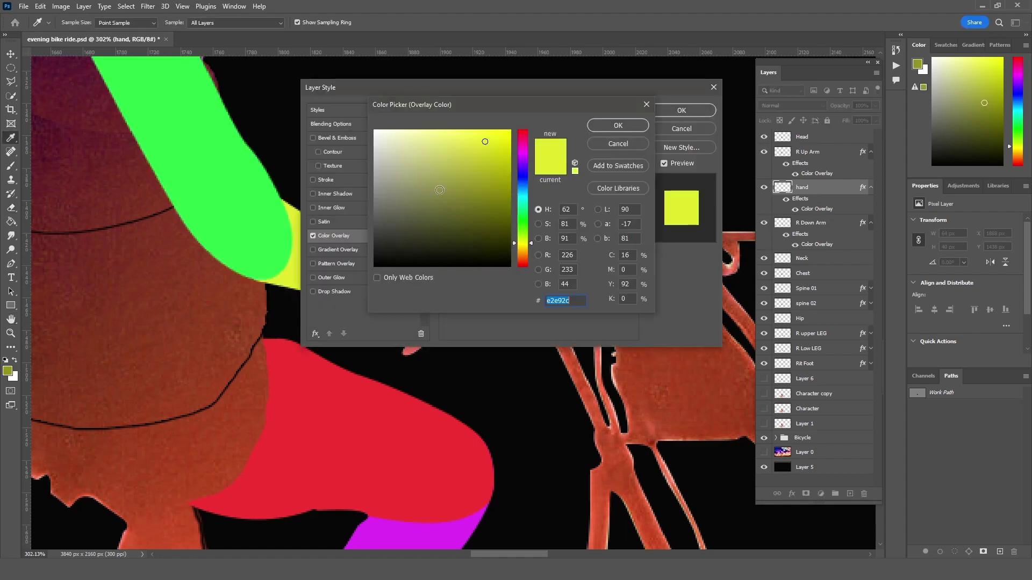
{"action": "left_click", "coordinate": [486, 138]}
{"action": "key", "text": "Return"}
{"action": "key", "text": "Return"}
Check the forearm under the hand and collapse the hand, forearm and upper-arm effects lists
{"action": "key", "text": "alt+bracketleft"}
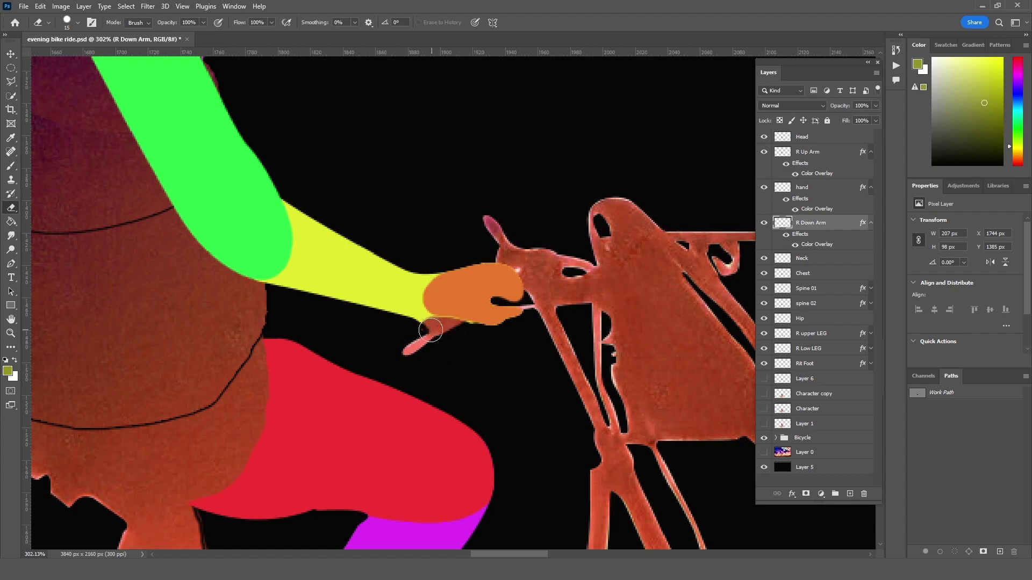
{"action": "left_click", "coordinate": [763, 188]}
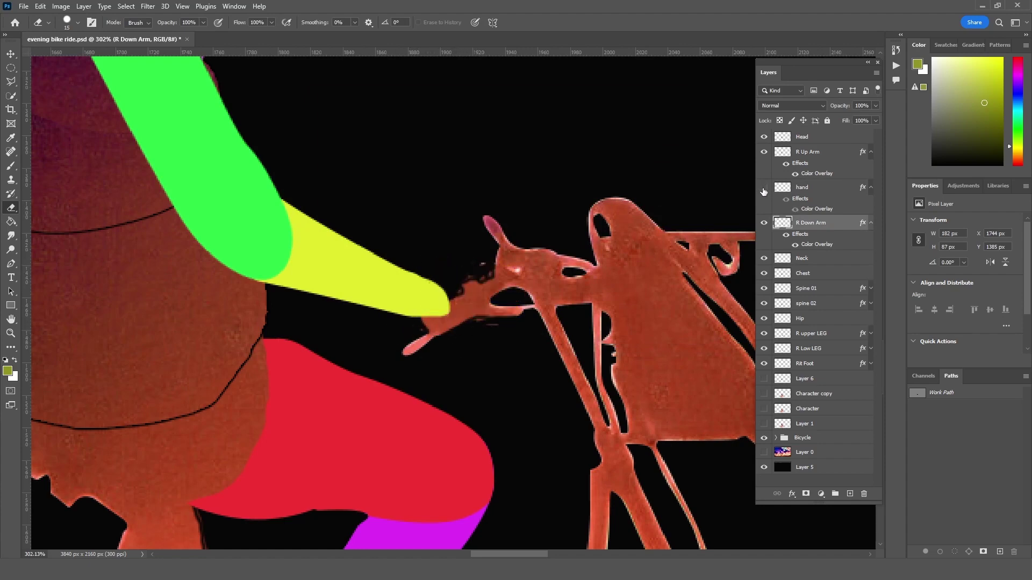
{"action": "left_click", "coordinate": [763, 187]}
{"action": "left_click", "coordinate": [871, 152]}
{"action": "left_click", "coordinate": [871, 167]}
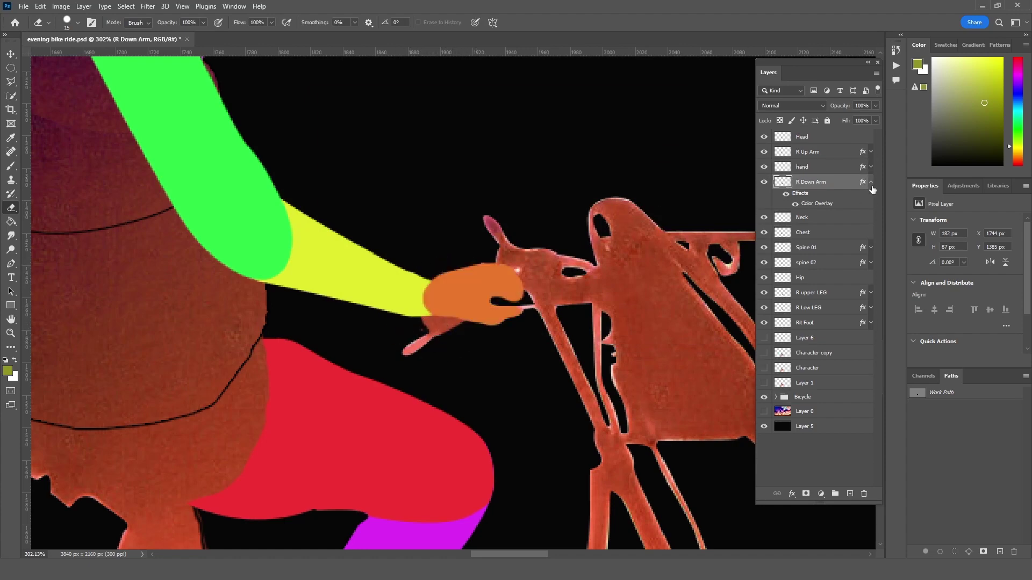
{"action": "left_click", "coordinate": [871, 182]}
{"action": "key", "text": "z"}
{"action": "scroll", "coordinate": [412, 239], "scroll_direction": "down", "scroll_amount": 5}
{"action": "scroll", "coordinate": [412, 239], "scroll_direction": "up", "scroll_amount": 3}
Select the Hip layer and zoom out to see the whole figure and bicycle
{"action": "left_click", "coordinate": [397, 369], "text": "ctrl"}
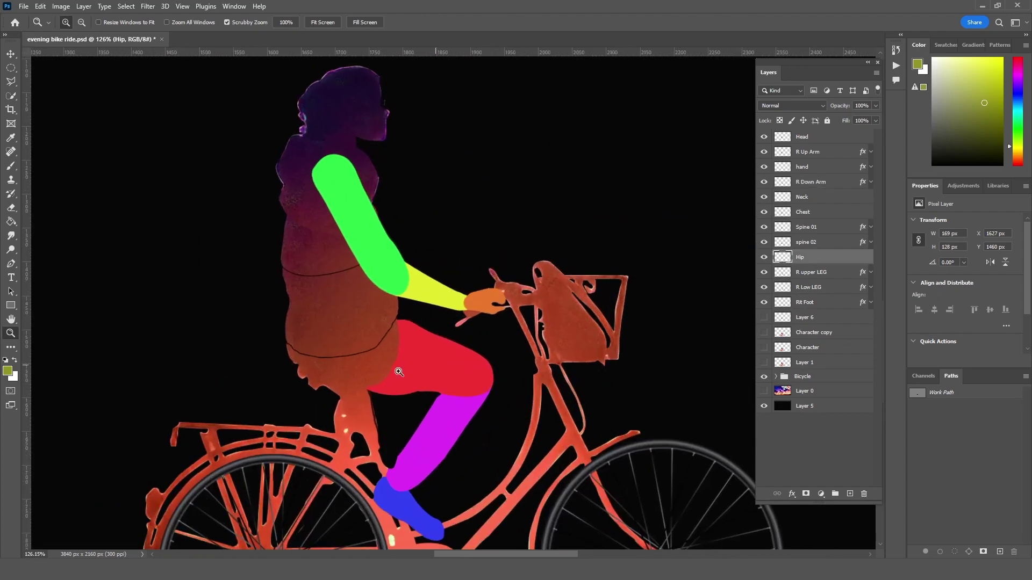
{"action": "key", "text": "e"}
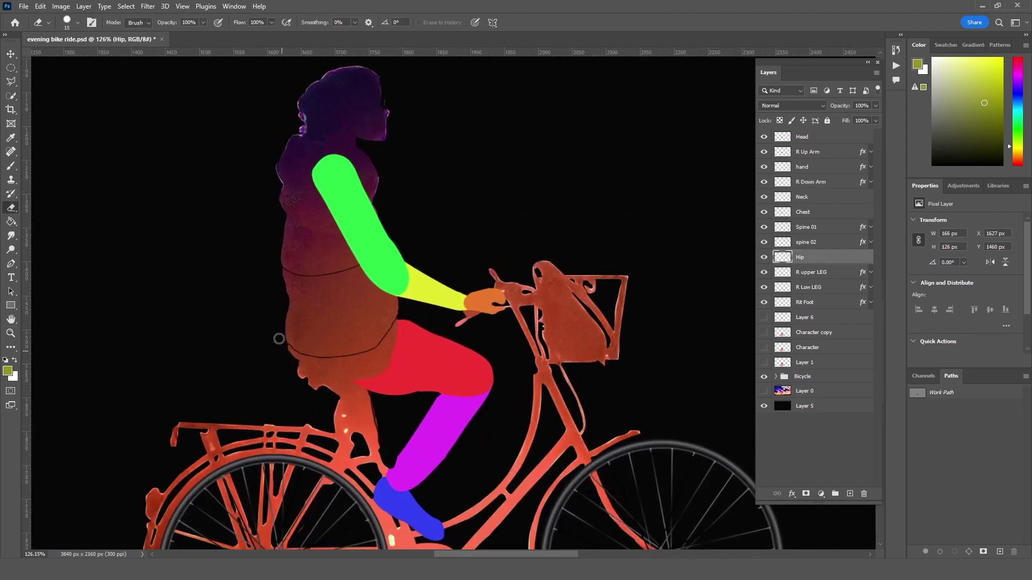
{"action": "left_click", "coordinate": [814, 245]}
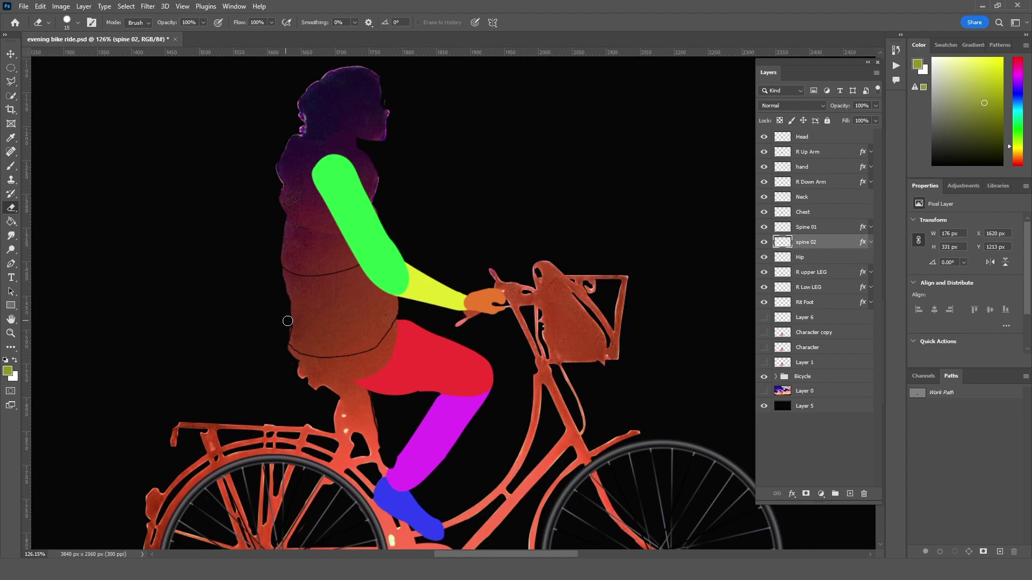
{"action": "key", "text": "alt+bracketleft"}
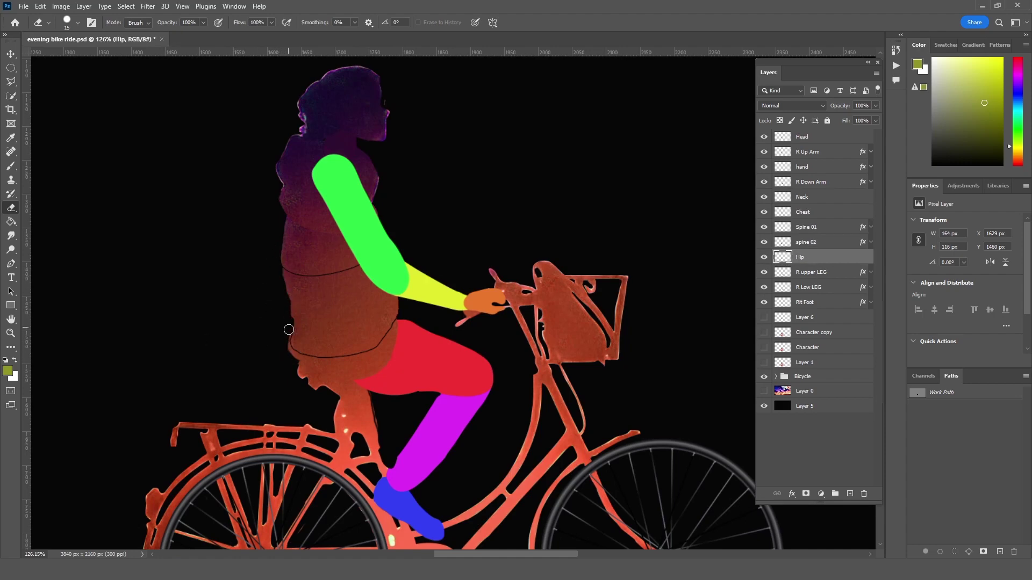
{"action": "key", "text": "z"}
{"action": "left_click_drag", "start_coordinate": [433, 298], "coordinate": [385, 267]}
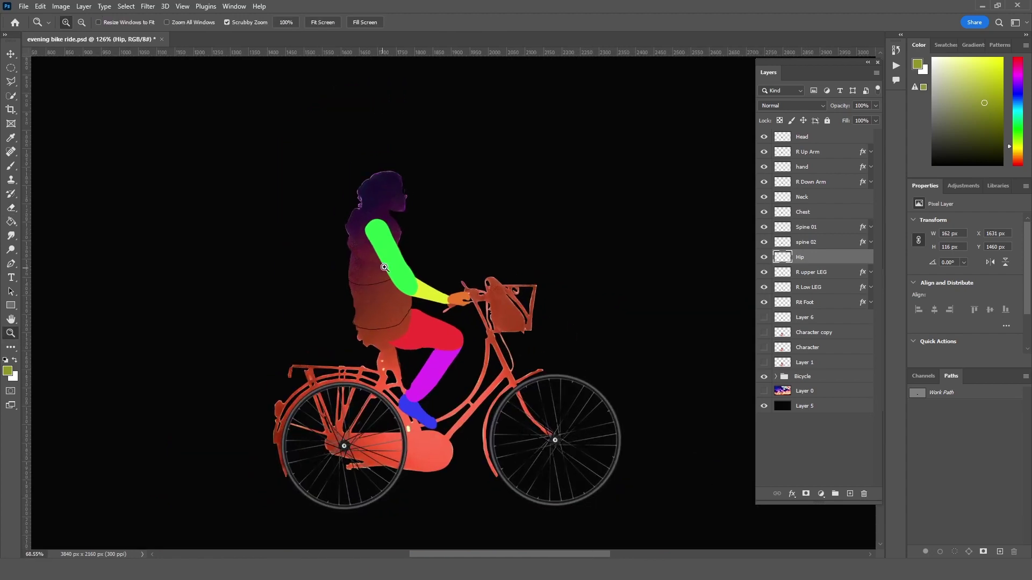
Rotate the red thigh with Free Transform so it hangs vertically
{"action": "key", "text": "alt+bracketleft"}
{"action": "key", "text": "ctrl+t"}
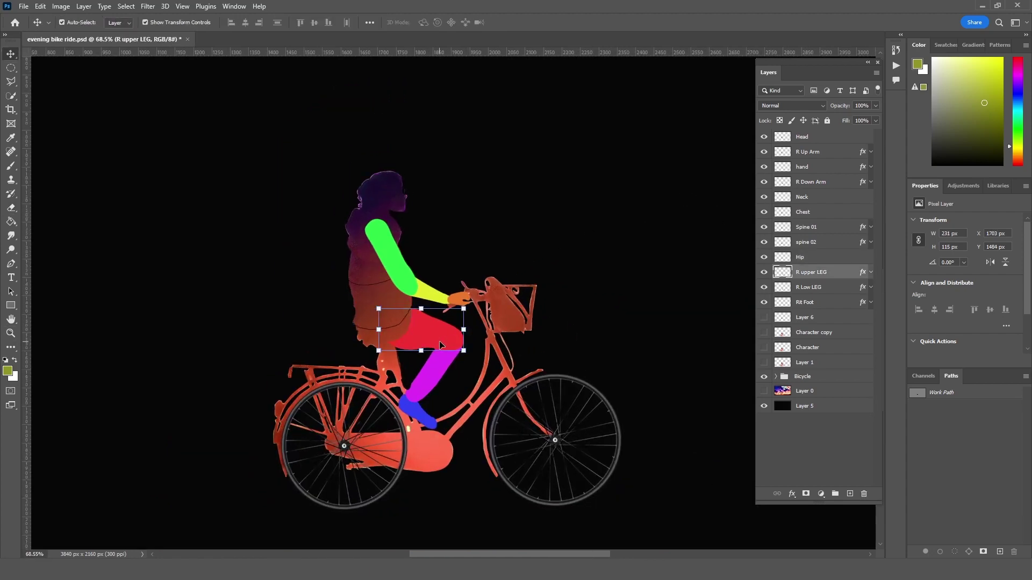
{"action": "left_click_drag", "start_coordinate": [468, 308], "coordinate": [413, 414]}
{"action": "key", "text": "Return"}
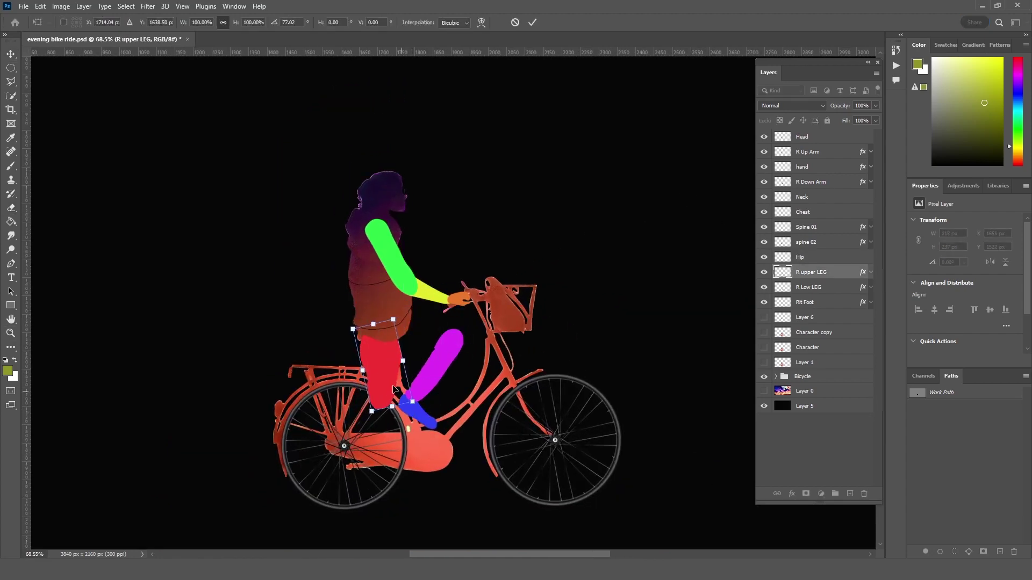
Move the magenta shin beneath the thigh, rotate it vertical, and rotate the blue foot
{"action": "key", "text": "v"}
{"action": "left_click_drag", "start_coordinate": [444, 360], "coordinate": [349, 468]}
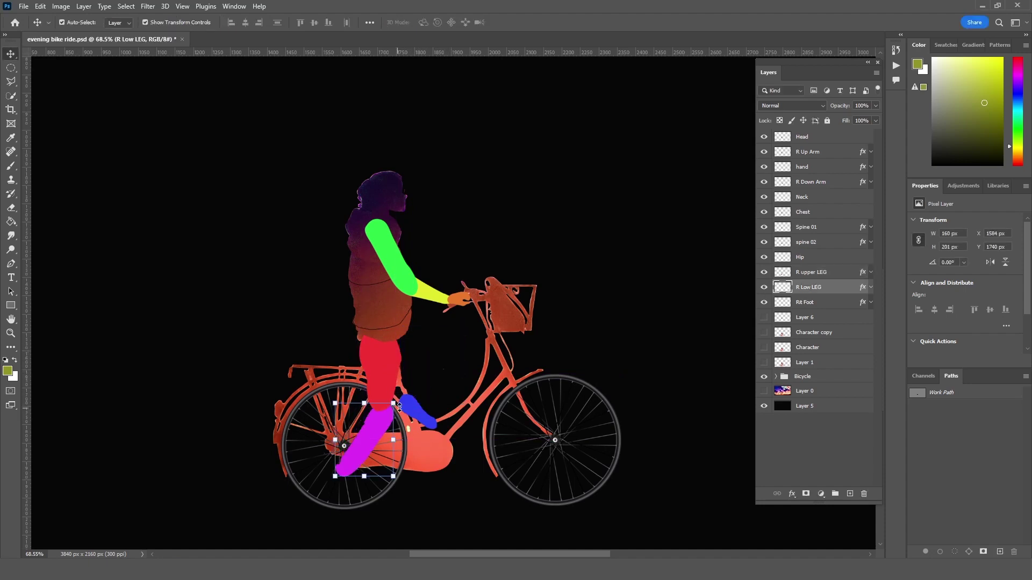
{"action": "key", "text": "ctrl+t"}
{"action": "mouse_move", "coordinate": [423, 510]}
{"action": "left_mouse_down"}
{"action": "mouse_move", "coordinate": [454, 464]}
{"action": "mouse_move", "coordinate": [430, 486]}
{"action": "left_mouse_up"}
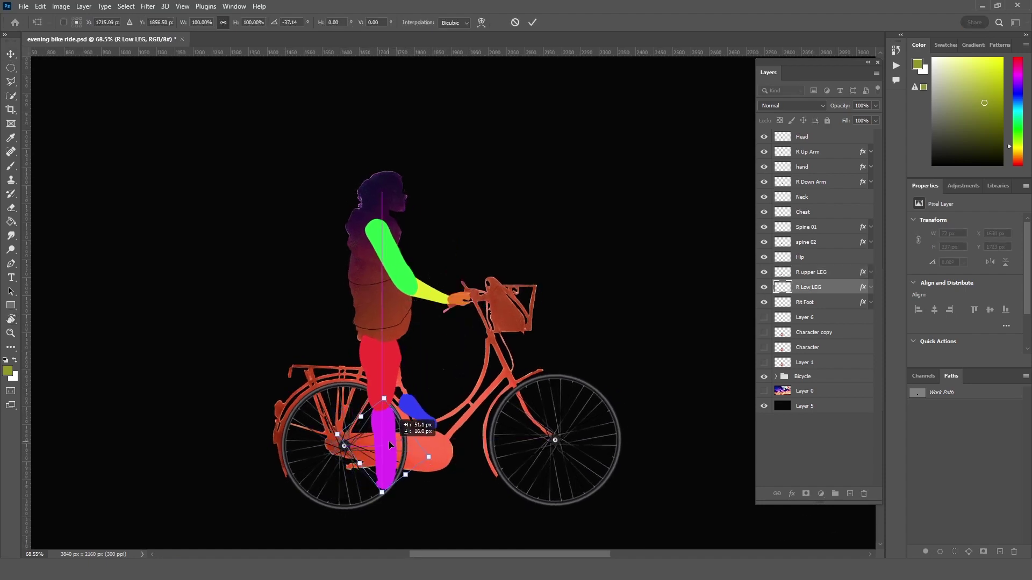
{"action": "key", "text": "Return"}
{"action": "key", "text": "alt+bracketleft"}
{"action": "scroll", "coordinate": [430, 376], "scroll_direction": "down", "scroll_amount": 4}
{"action": "mouse_move", "coordinate": [419, 328]}
{"action": "left_mouse_down"}
{"action": "mouse_move", "coordinate": [406, 413]}
{"action": "mouse_move", "coordinate": [396, 400]}
{"action": "left_mouse_up"}
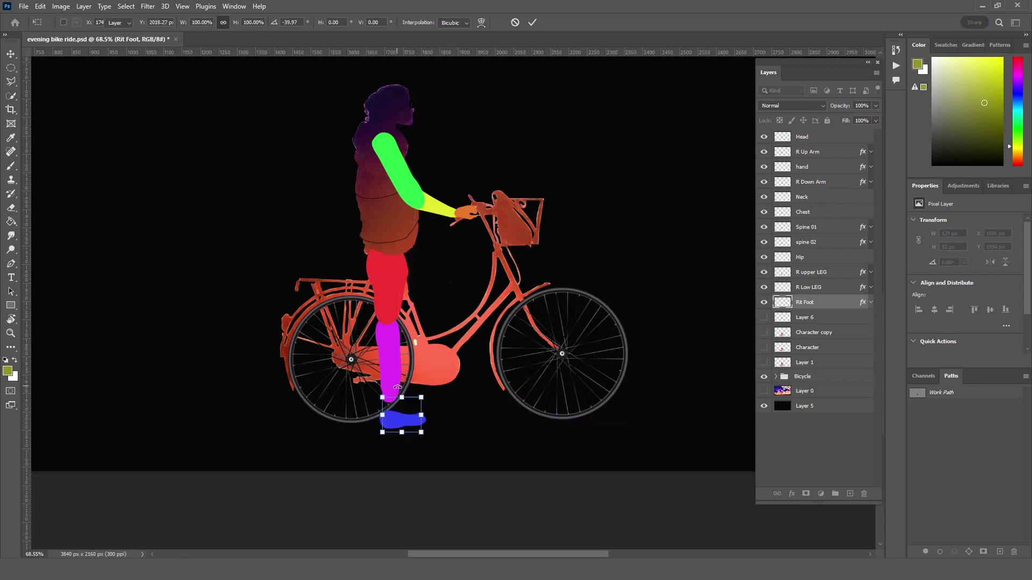
{"action": "key", "text": "Return"}
Stretch the red thigh taller so it meets the shin
{"action": "left_click", "coordinate": [401, 333]}
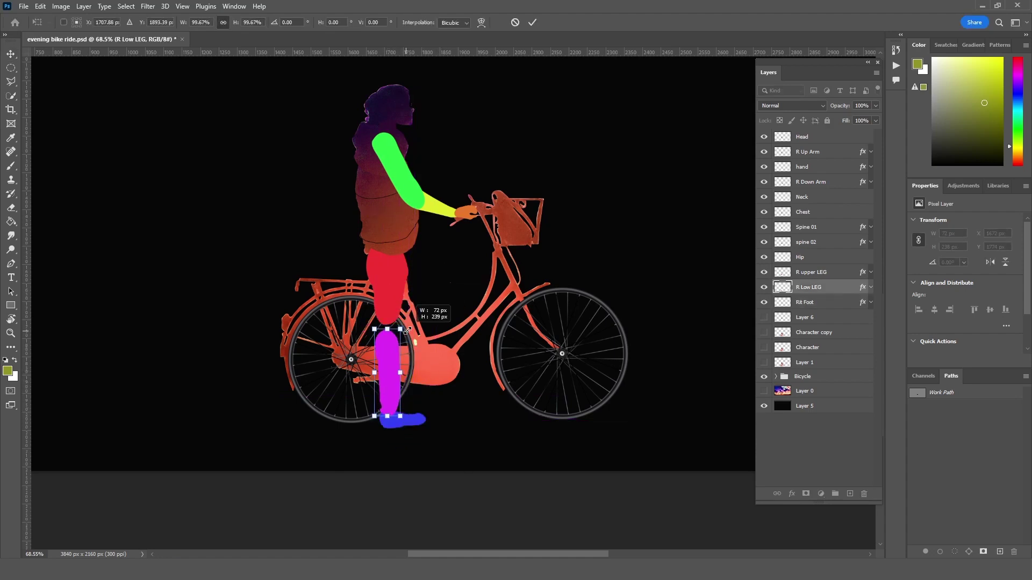
{"action": "left_click", "coordinate": [370, 323]}
{"action": "left_click_drag", "start_coordinate": [367, 325], "coordinate": [359, 346]}
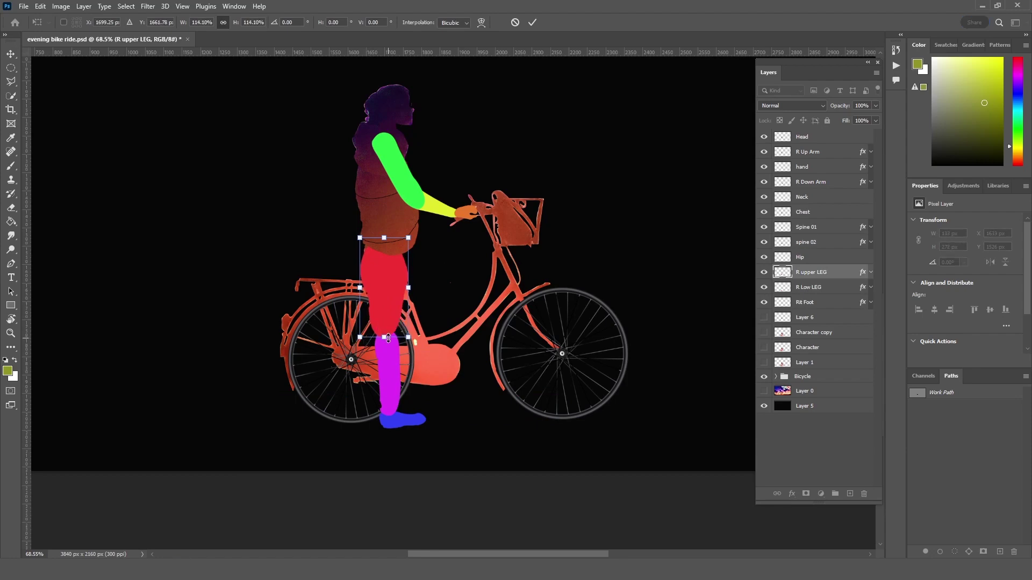
{"action": "key", "text": "Return"}
Select the Hip layer and sample its brown colour with the brush
{"action": "scroll", "coordinate": [441, 201], "scroll_direction": "up", "scroll_amount": 3}
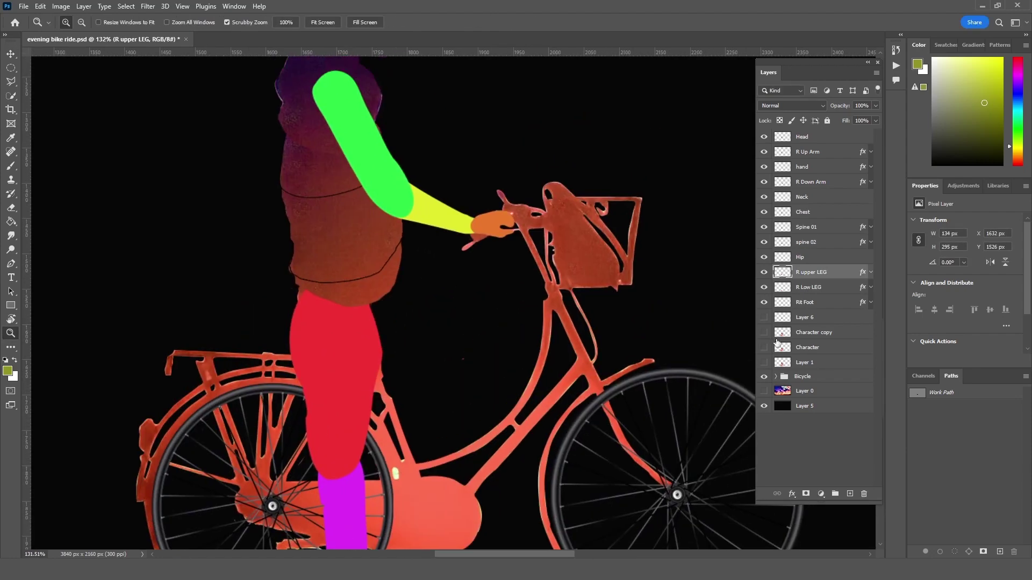
{"action": "left_click", "coordinate": [401, 267]}
{"action": "key", "text": "b"}
{"action": "left_click", "coordinate": [371, 300], "text": "alt"}
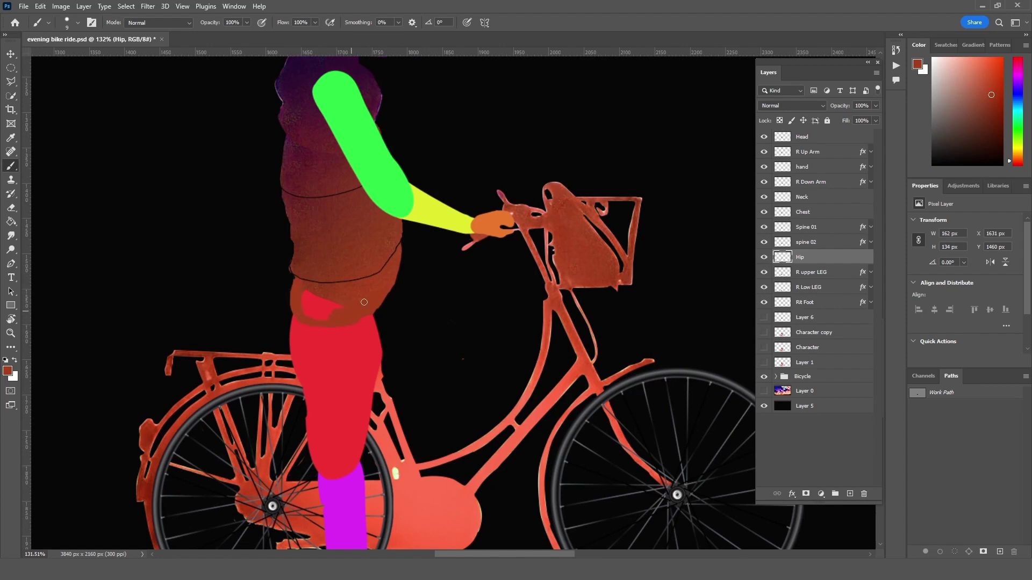
{"action": "scroll", "coordinate": [428, 223], "scroll_direction": "down", "scroll_amount": 5}
Select the foot, shin and thigh layers and shift the whole leg slightly right
{"action": "key", "text": "v"}
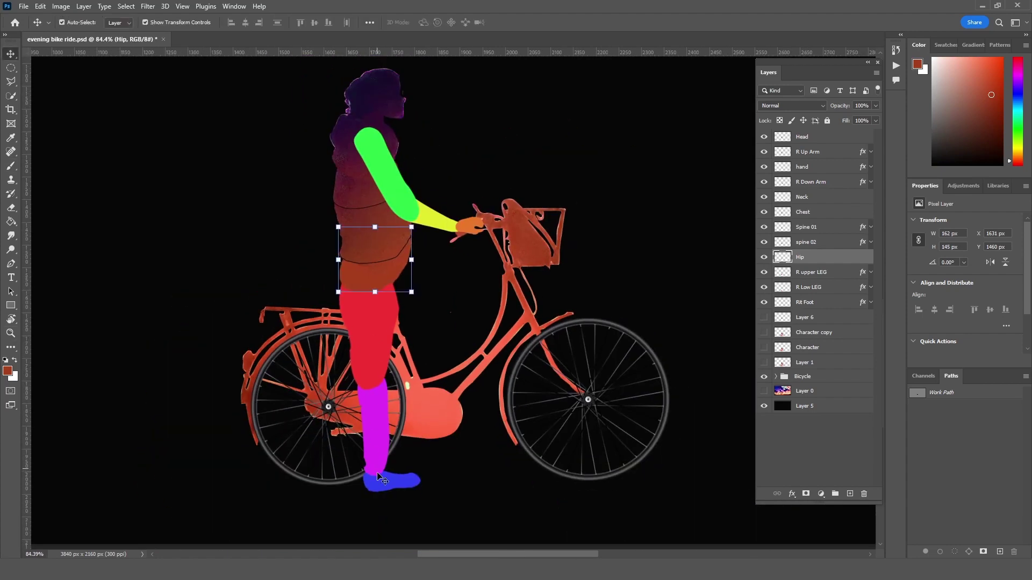
{"action": "left_click", "coordinate": [392, 481]}
{"action": "left_click", "coordinate": [376, 425], "text": "shift"}
{"action": "left_click", "coordinate": [371, 341], "text": "shift"}
{"action": "left_click_drag", "start_coordinate": [371, 340], "coordinate": [379, 341]}
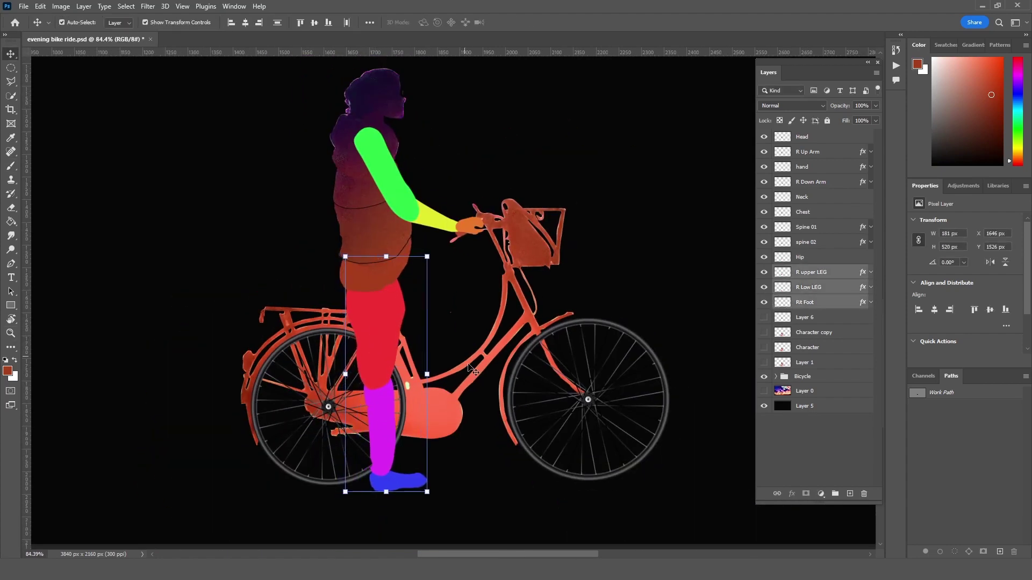
Rotate the green upper arm upright and bring the forearm and hand down beside the body
{"action": "left_click", "coordinate": [473, 333]}
{"action": "left_click", "coordinate": [424, 227]}
{"action": "left_click_drag", "start_coordinate": [424, 228], "coordinate": [390, 148]}
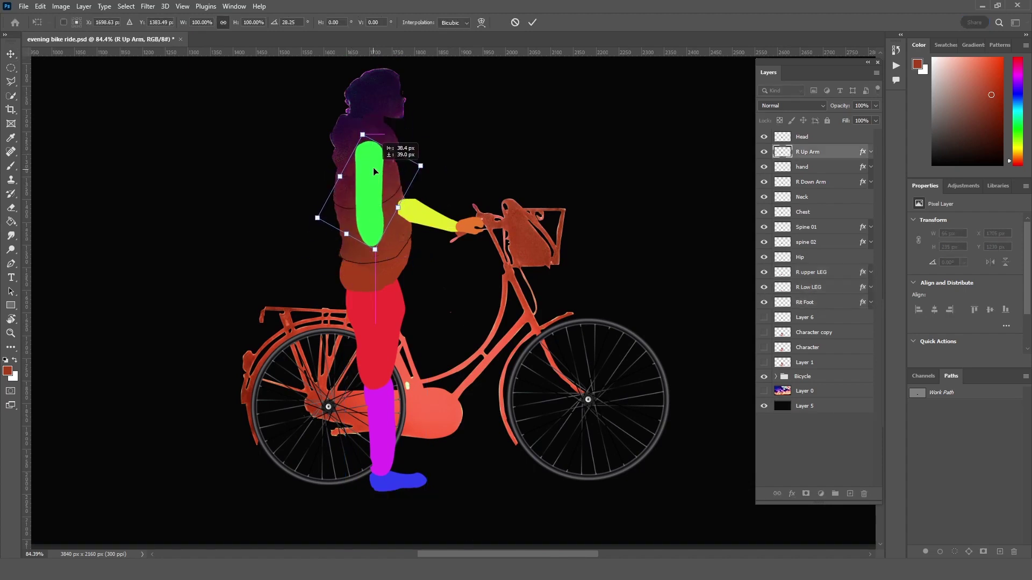
{"action": "mouse_move", "coordinate": [427, 226]}
{"action": "left_mouse_down"}
{"action": "mouse_move", "coordinate": [449, 271]}
{"action": "mouse_move", "coordinate": [360, 280]}
{"action": "mouse_move", "coordinate": [371, 279]}
{"action": "mouse_move", "coordinate": [369, 225]}
{"action": "left_mouse_up"}
{"action": "left_click", "coordinate": [368, 241]}
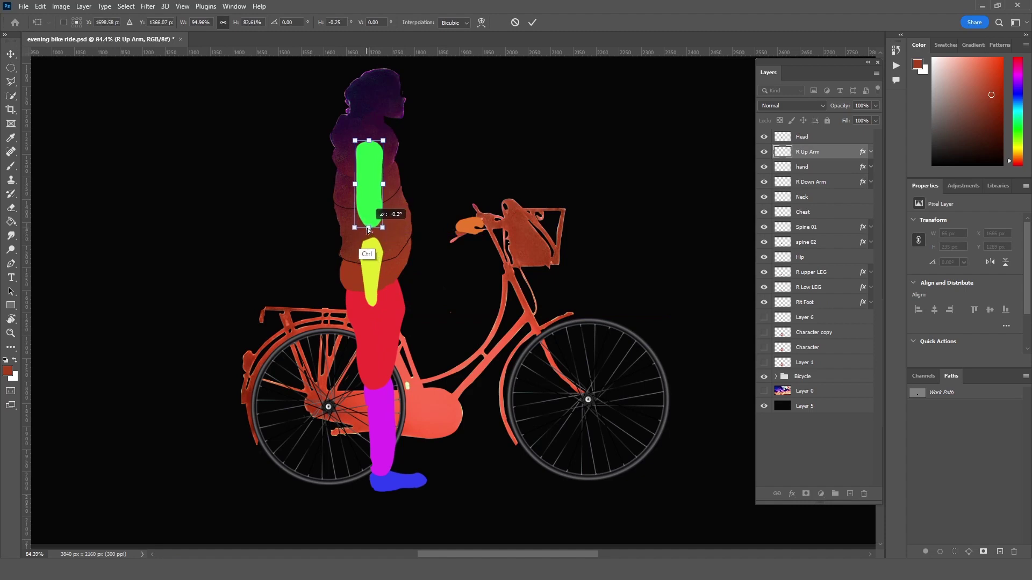
{"action": "left_click", "coordinate": [985, 22]}
{"action": "mouse_move", "coordinate": [373, 304]}
{"action": "left_mouse_down"}
{"action": "mouse_move", "coordinate": [374, 286]}
{"action": "mouse_move", "coordinate": [396, 293]}
{"action": "left_mouse_up"}
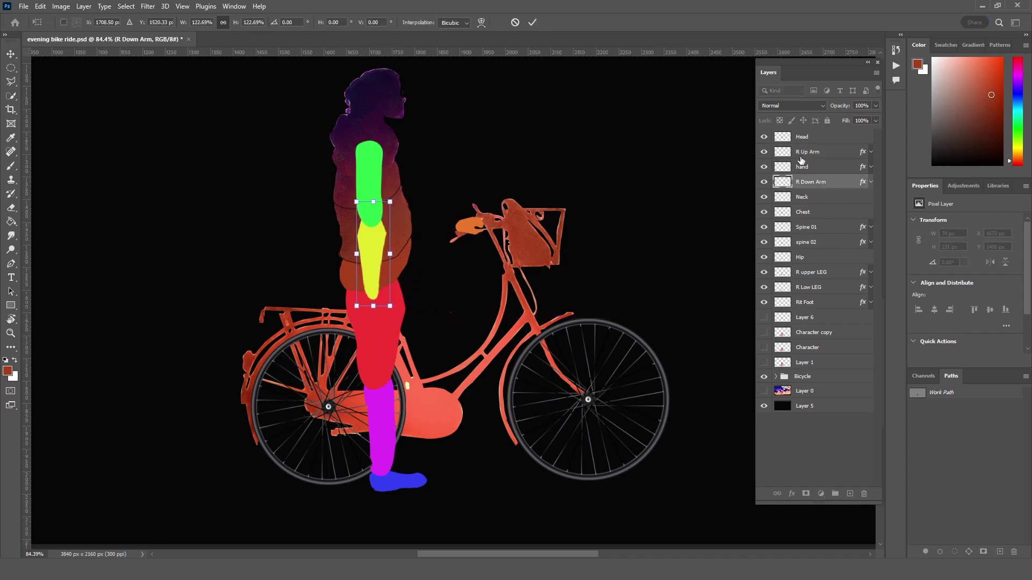
{"action": "key", "text": "Return"}
{"action": "mouse_move", "coordinate": [483, 222]}
{"action": "left_mouse_down"}
{"action": "mouse_move", "coordinate": [394, 297]}
{"action": "mouse_move", "coordinate": [388, 318]}
{"action": "left_mouse_up"}
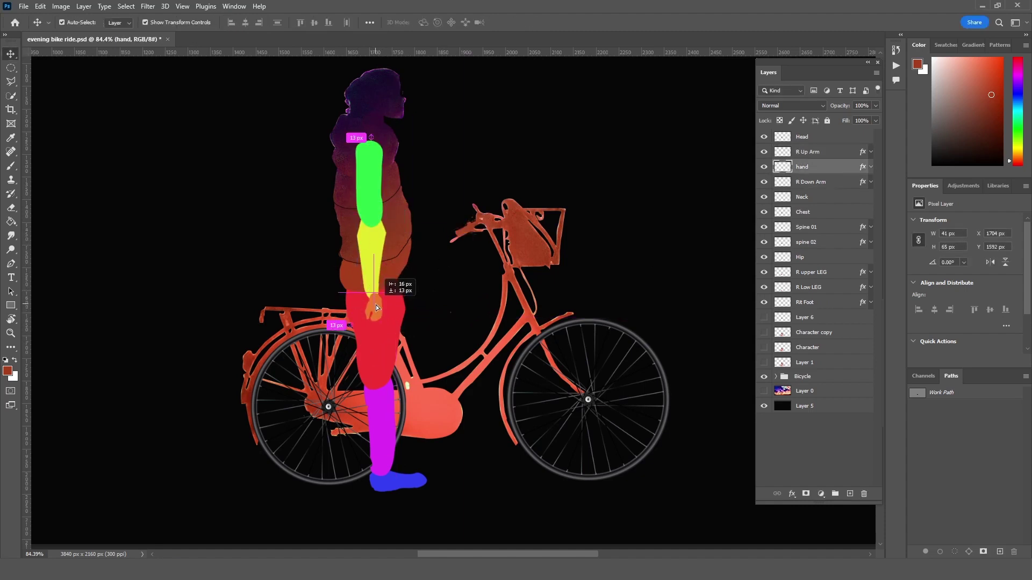
{"action": "key", "text": "Return"}
Zoom in and rotate the yellow forearm so its lower end swings outward
{"action": "key", "text": "z"}
{"action": "left_click_drag", "start_coordinate": [414, 231], "coordinate": [440, 228]}
{"action": "scroll", "coordinate": [441, 229], "scroll_direction": "up", "scroll_amount": 2}
{"action": "key", "text": "alt+bracketright"}
{"action": "key", "text": "alt+bracketleft"}
{"action": "key", "text": "alt+bracketleft"}
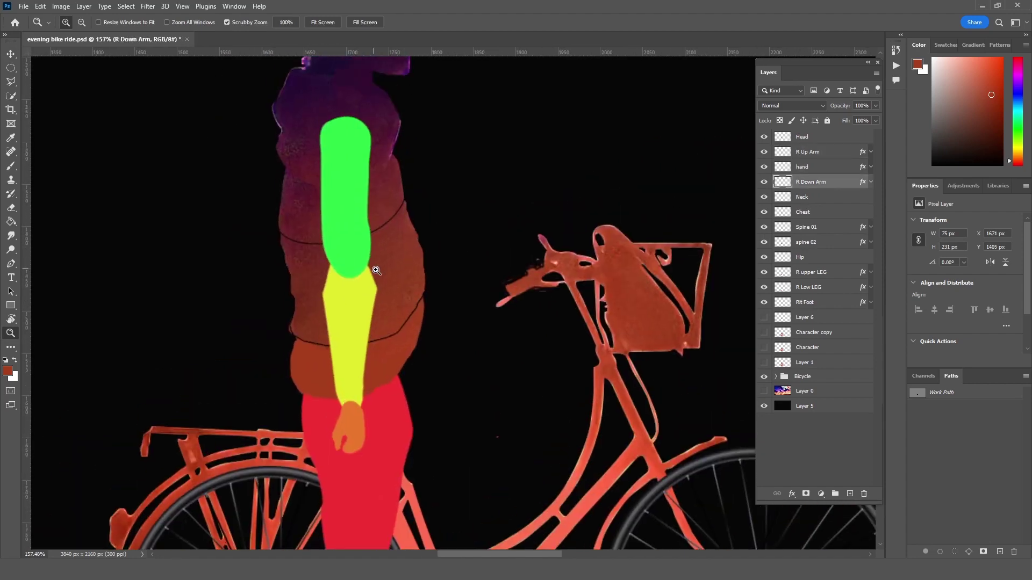
{"action": "key", "text": "e"}
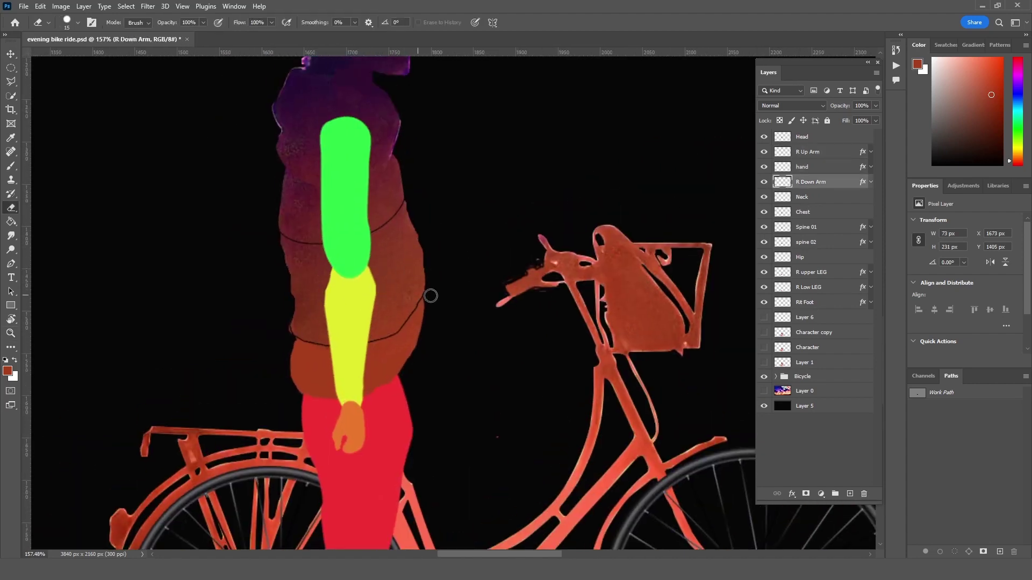
{"action": "key", "text": "ctrl+t"}
{"action": "left_click_drag", "start_coordinate": [379, 425], "coordinate": [422, 413]}
{"action": "key", "text": "Return"}
Move and rotate the orange hand onto the forearm's end, then zoom out
{"action": "key", "text": "ctrl+t"}
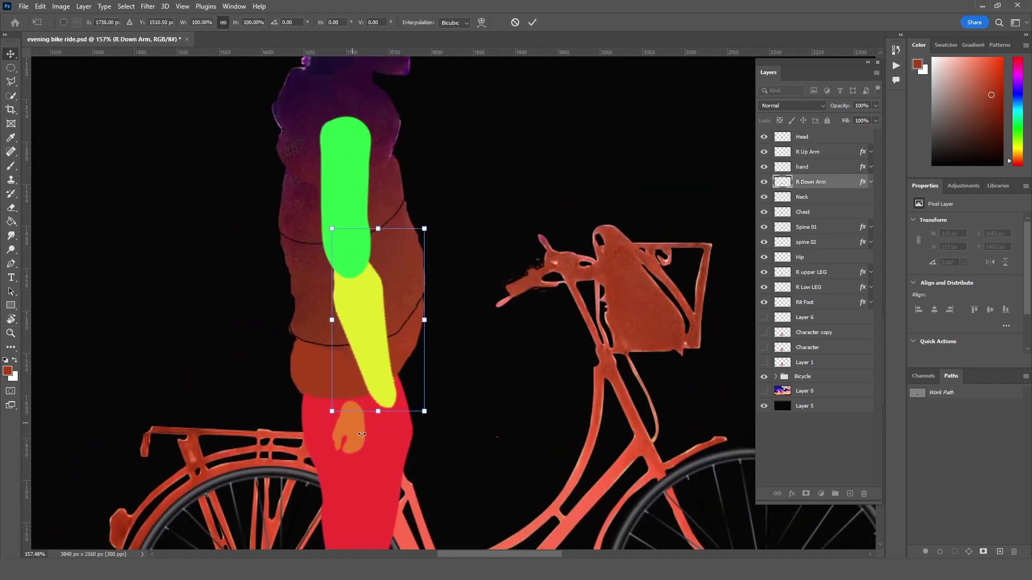
{"action": "key", "text": "Return"}
{"action": "key", "text": "alt+bracketright"}
{"action": "key", "text": "ctrl+t"}
{"action": "mouse_move", "coordinate": [362, 434]}
{"action": "left_mouse_down"}
{"action": "mouse_move", "coordinate": [398, 430]}
{"action": "mouse_move", "coordinate": [449, 444]}
{"action": "left_mouse_up"}
{"action": "left_click_drag", "start_coordinate": [387, 408], "coordinate": [395, 412]}
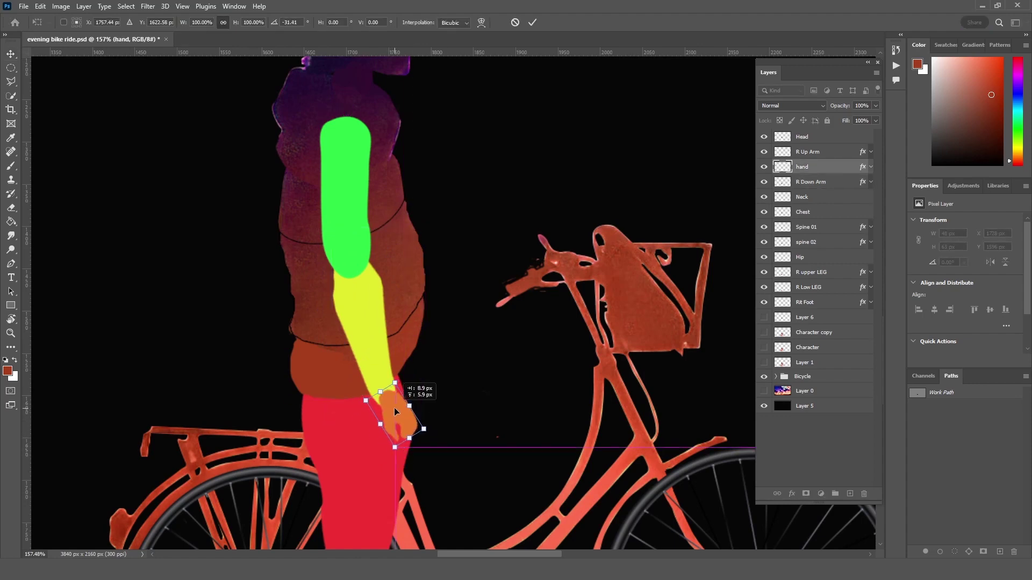
{"action": "key", "text": "Return"}
{"action": "key", "text": "z"}
{"action": "left_click_drag", "start_coordinate": [490, 385], "coordinate": [471, 340]}
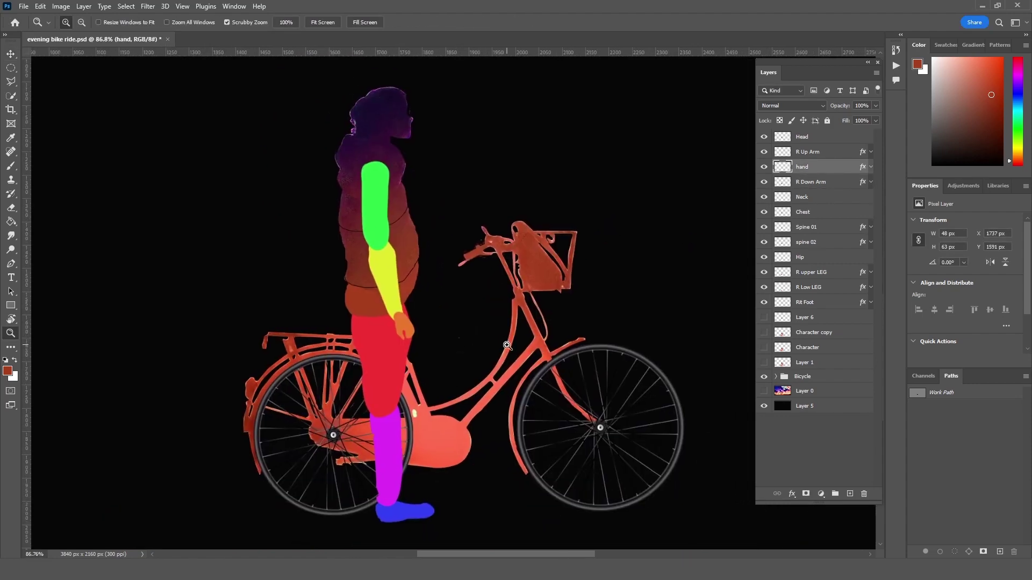
{"action": "left_click", "coordinate": [809, 141]}
Group the Head through Rit Foot layers into Group 1 and hide the Character group
{"action": "left_click", "coordinate": [810, 306], "text": "shift"}
{"action": "key", "text": "ctrl+g"}
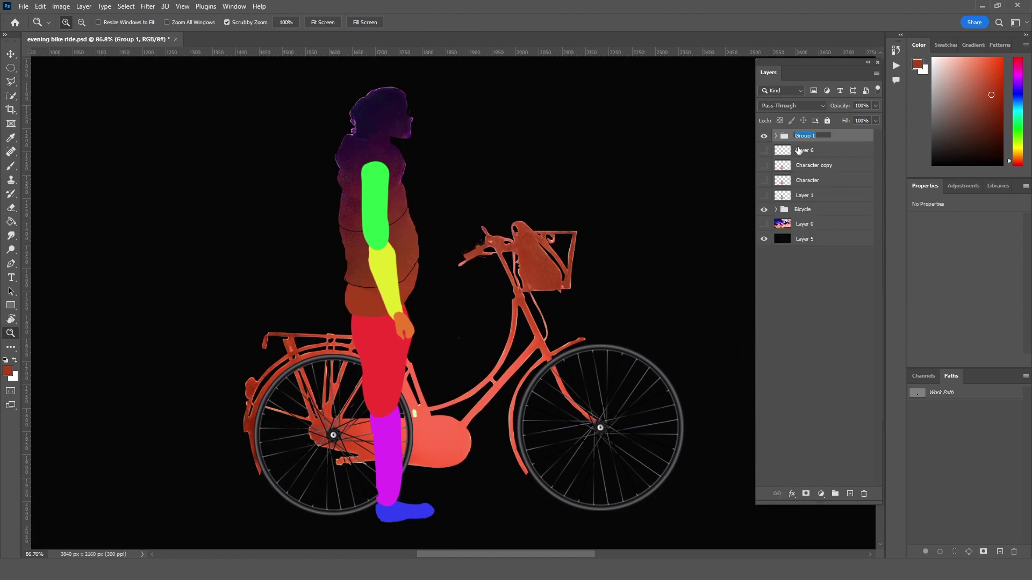
{"action": "left_click", "coordinate": [763, 136]}
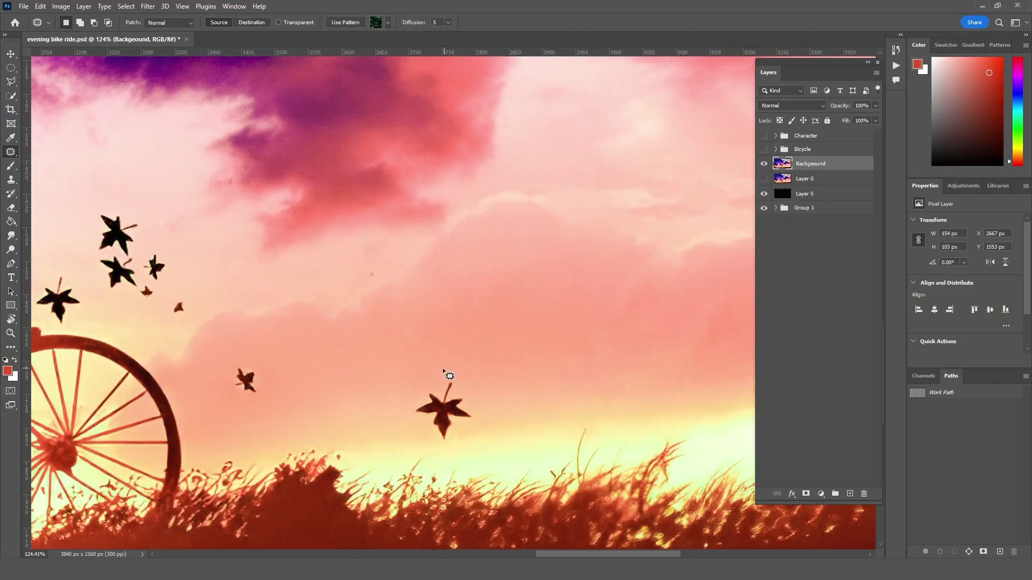
Patch the leaves out of the sky using nearby clean sky areas
{"action": "left_click_drag", "start_coordinate": [442, 370], "coordinate": [433, 367]}
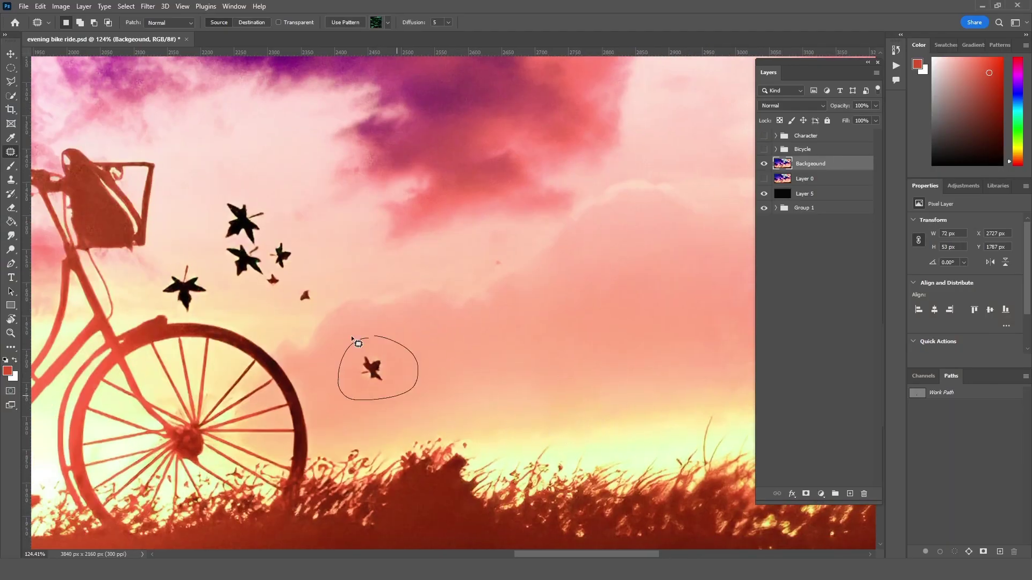
{"action": "mouse_move", "coordinate": [354, 354]}
{"action": "left_mouse_down"}
{"action": "mouse_move", "coordinate": [327, 381]}
{"action": "mouse_move", "coordinate": [372, 343]}
{"action": "mouse_move", "coordinate": [468, 335]}
{"action": "left_mouse_up"}
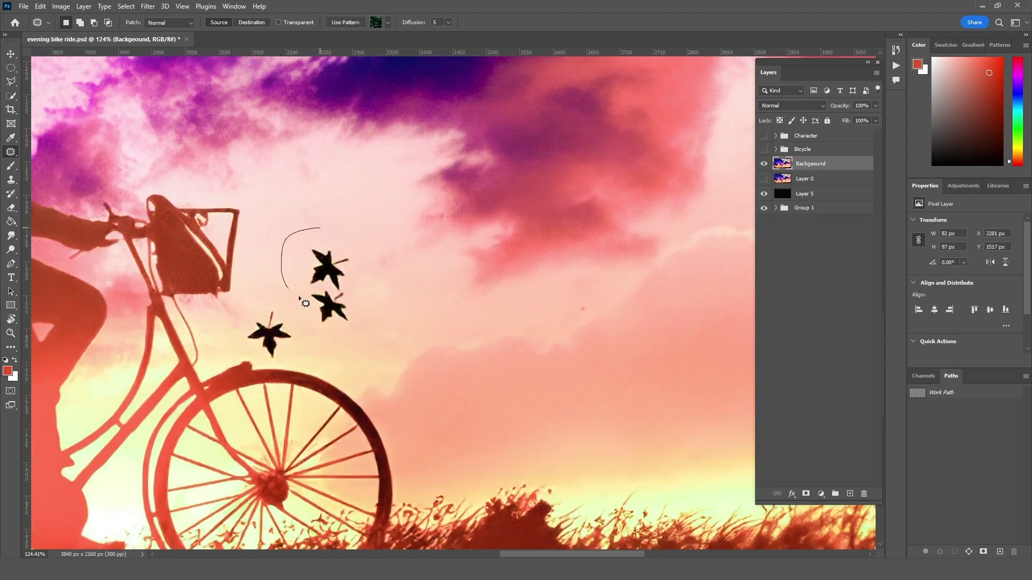
{"action": "left_click_drag", "start_coordinate": [310, 229], "coordinate": [293, 229]}
{"action": "left_click_drag", "start_coordinate": [344, 274], "coordinate": [407, 289]}
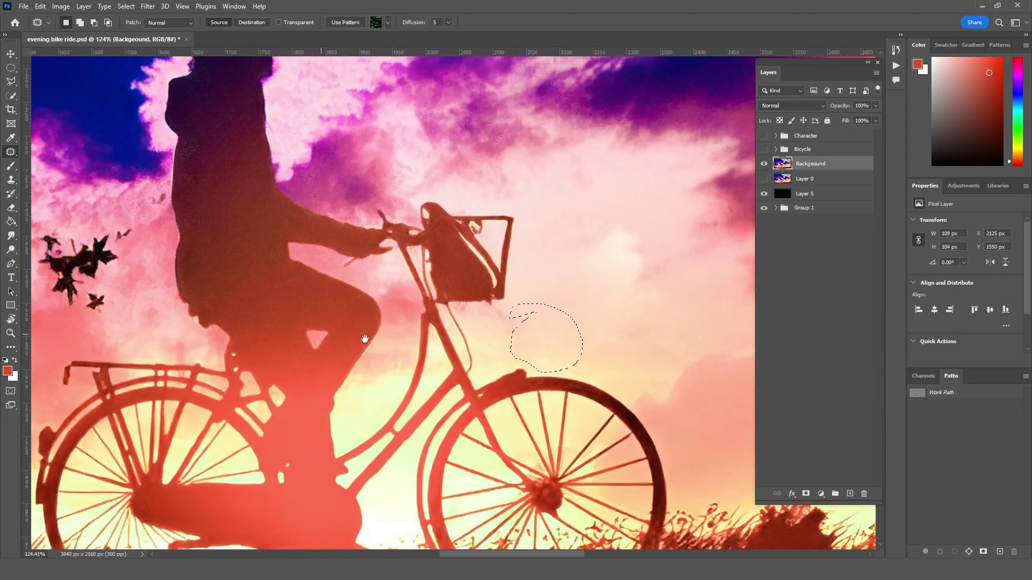
{"action": "left_click_drag", "start_coordinate": [301, 261], "coordinate": [392, 357]}
{"action": "left_click_drag", "start_coordinate": [349, 309], "coordinate": [202, 180]}
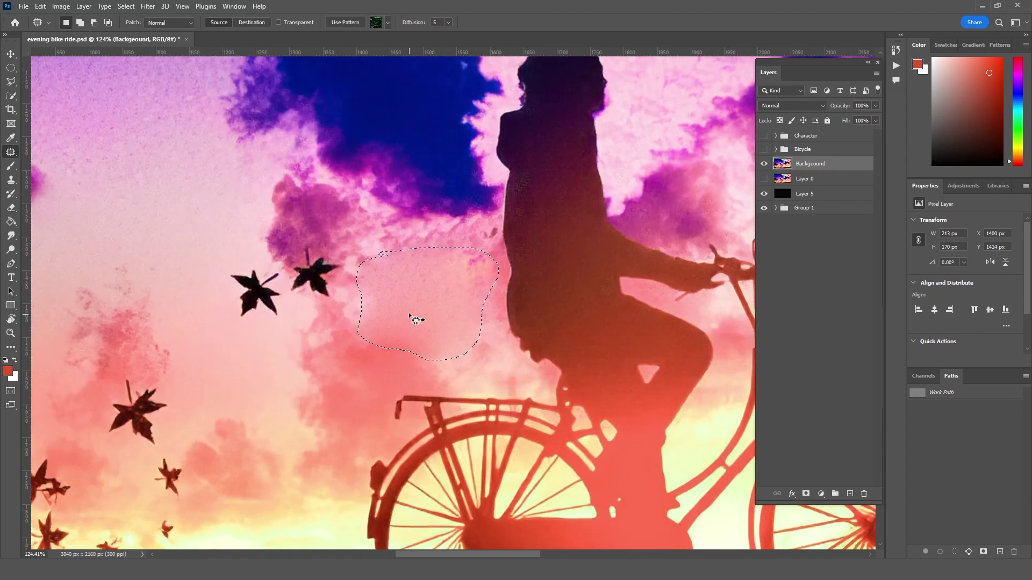
{"action": "left_click_drag", "start_coordinate": [301, 242], "coordinate": [295, 245]}
{"action": "left_click_drag", "start_coordinate": [316, 278], "coordinate": [196, 294]}
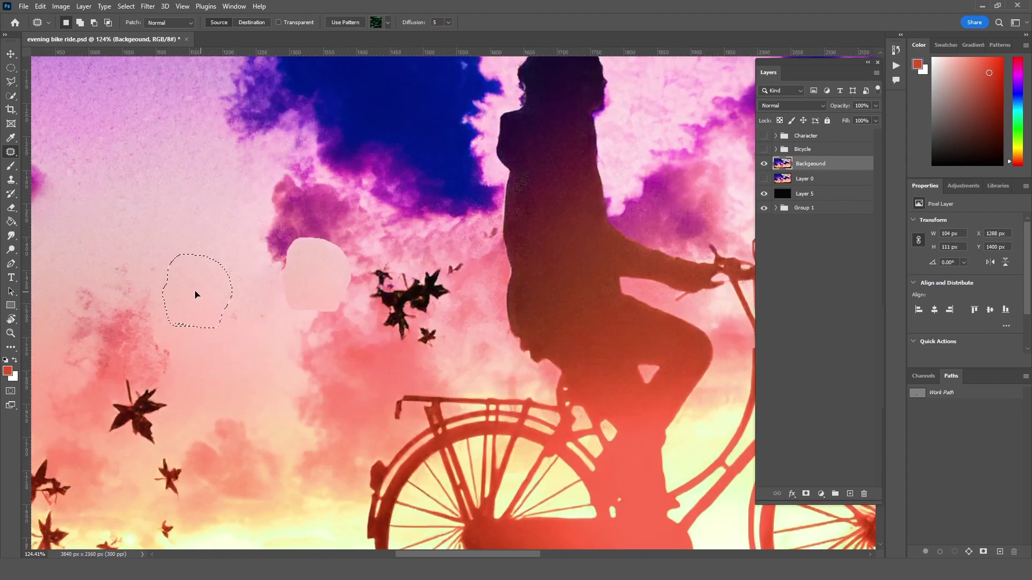
{"action": "key", "text": "ctrl+d"}
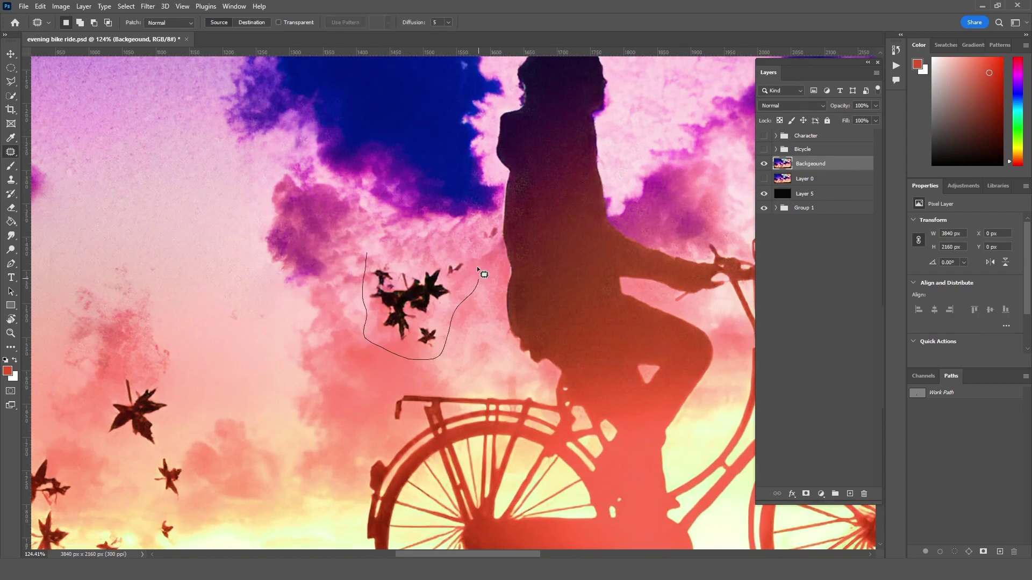
Remove the leaf clusters beside the rider with patches and Content-Aware Fill
{"action": "left_click_drag", "start_coordinate": [478, 270], "coordinate": [366, 253]}
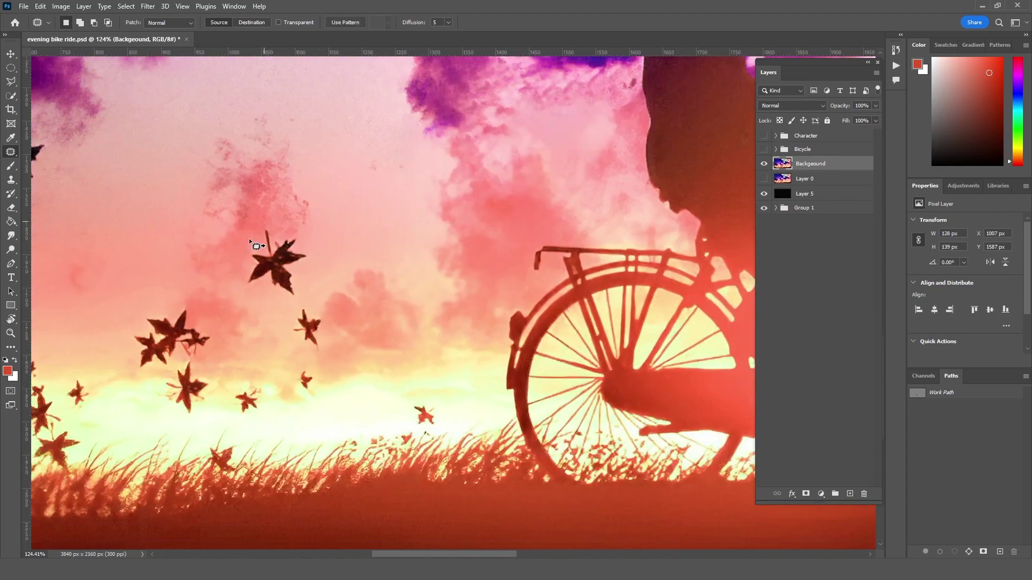
{"action": "left_click_drag", "start_coordinate": [256, 245], "coordinate": [252, 178]}
{"action": "left_click_drag", "start_coordinate": [344, 336], "coordinate": [336, 390]}
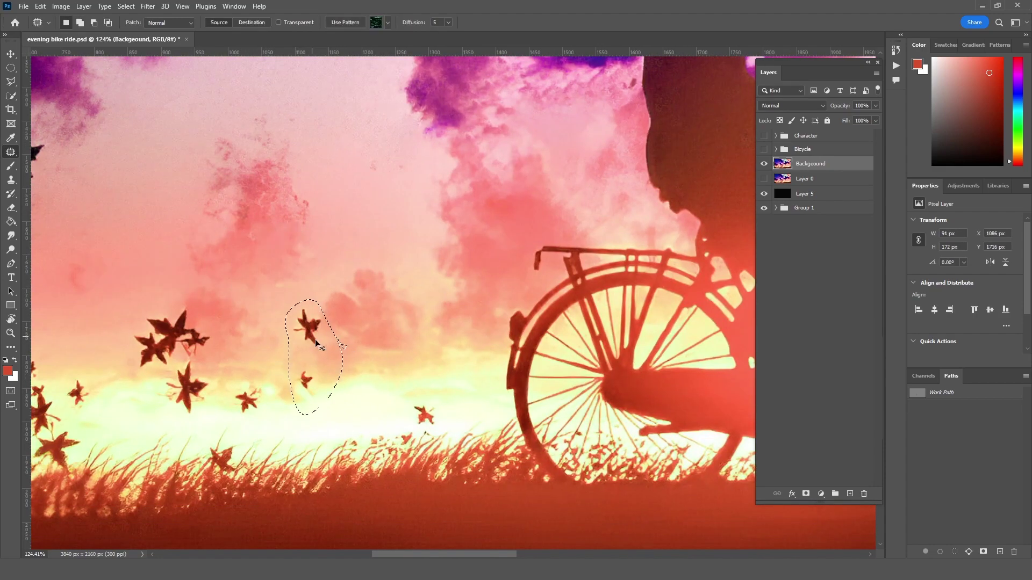
{"action": "key", "text": "shift+BackSpace"}
{"action": "key", "text": "Return"}
{"action": "left_click_drag", "start_coordinate": [400, 393], "coordinate": [432, 417]}
{"action": "left_click_drag", "start_coordinate": [392, 388], "coordinate": [366, 341]}
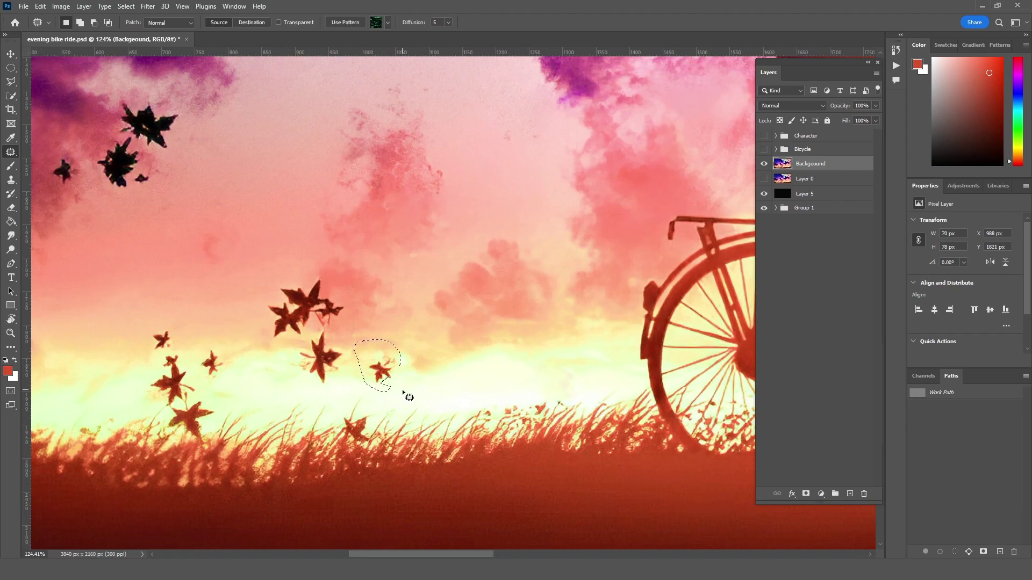
{"action": "left_click_drag", "start_coordinate": [393, 301], "coordinate": [395, 344]}
{"action": "key", "text": "shift+BackSpace"}
{"action": "key", "text": "Return"}
Content-aware fill the next two leaf clusters in the sky
{"action": "left_click_drag", "start_coordinate": [220, 355], "coordinate": [393, 350]}
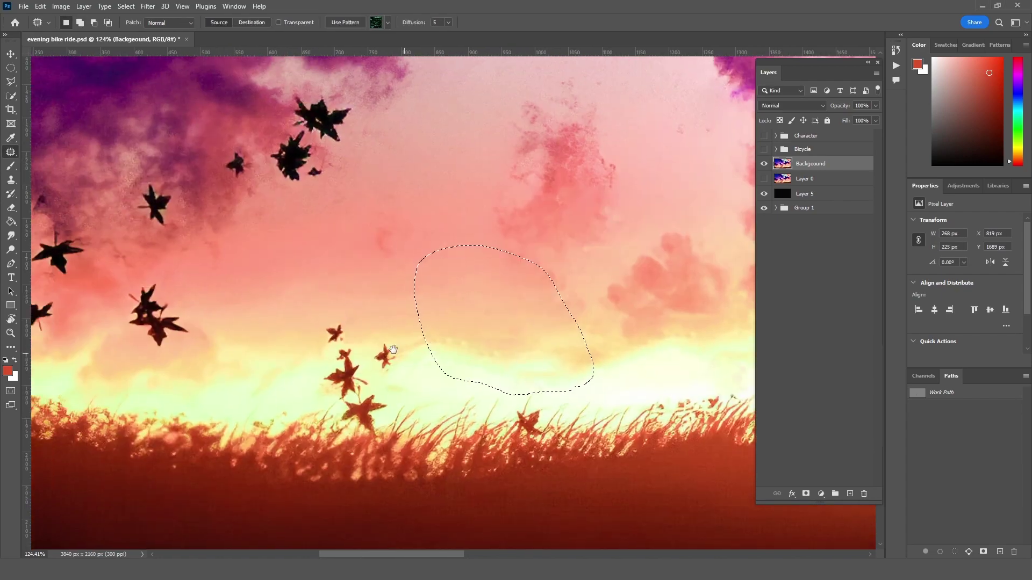
{"action": "left_click_drag", "start_coordinate": [314, 318], "coordinate": [411, 403]}
{"action": "key", "text": "shift+BackSpace"}
{"action": "key", "text": "Return"}
{"action": "left_click_drag", "start_coordinate": [302, 199], "coordinate": [462, 314]}
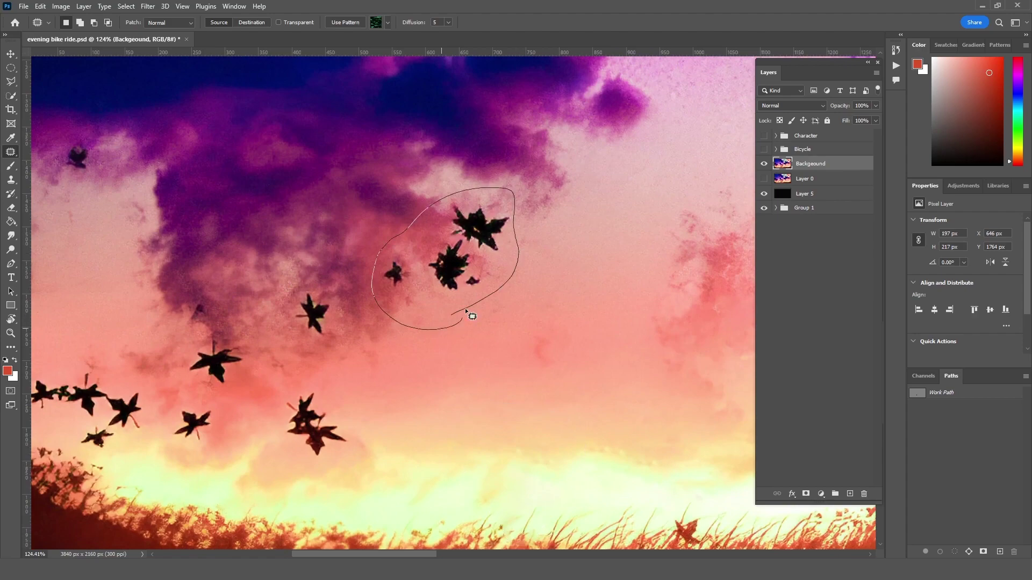
{"action": "key", "text": "shift+BackSpace"}
{"action": "key", "text": "Return"}
Content-aware fill the remaining leaf silhouettes, including the two leaves under the cloud
{"action": "left_click_drag", "start_coordinate": [332, 376], "coordinate": [456, 271]}
{"action": "left_click_drag", "start_coordinate": [425, 279], "coordinate": [473, 371]}
{"action": "key", "text": "shift+BackSpace"}
{"action": "key", "text": "Return"}
{"action": "left_click_drag", "start_coordinate": [422, 164], "coordinate": [473, 252]}
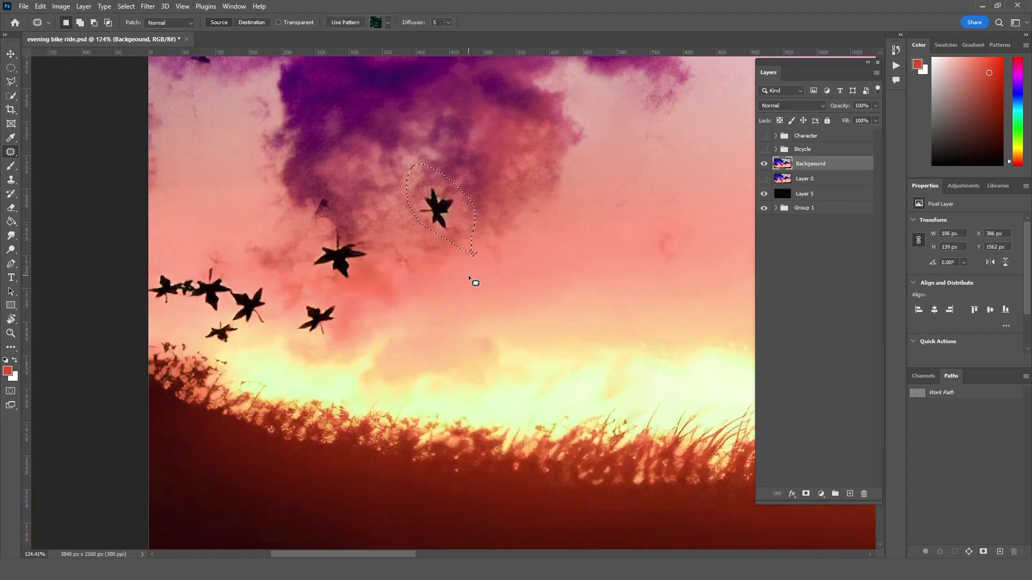
{"action": "key", "text": "shift+BackSpace"}
{"action": "key", "text": "Return"}
{"action": "left_click_drag", "start_coordinate": [396, 293], "coordinate": [473, 291]}
{"action": "mouse_move", "coordinate": [422, 212]}
{"action": "left_mouse_down"}
{"action": "mouse_move", "coordinate": [430, 352]}
{"action": "mouse_move", "coordinate": [330, 364]}
{"action": "left_mouse_up"}
{"action": "key", "text": "shift+BackSpace"}
{"action": "key", "text": "Return"}
Patch the bird out of the sky
{"action": "scroll", "coordinate": [376, 301], "scroll_direction": "up", "scroll_amount": 5}
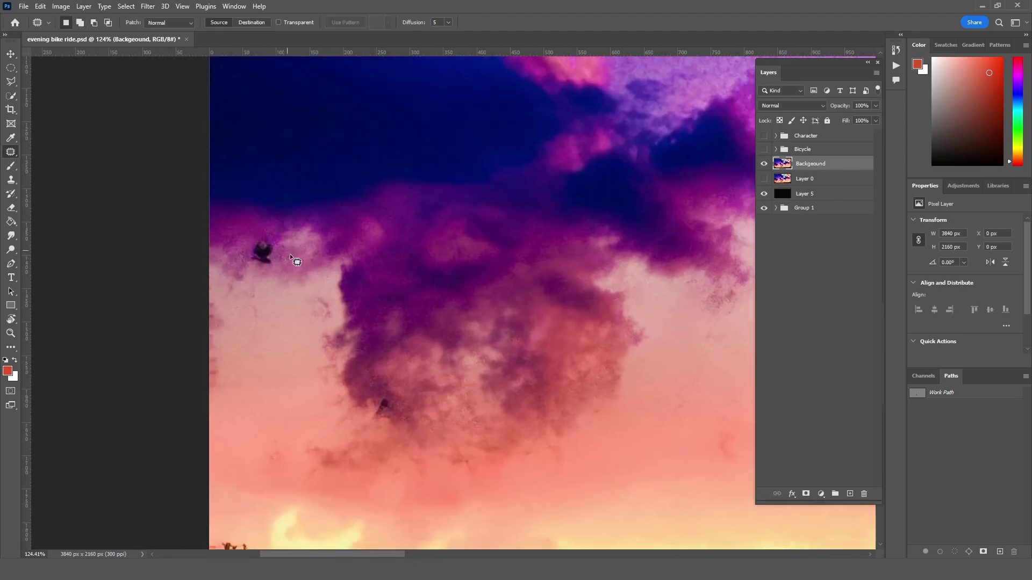
{"action": "mouse_move", "coordinate": [268, 225]}
{"action": "left_mouse_down"}
{"action": "mouse_move", "coordinate": [287, 255]}
{"action": "mouse_move", "coordinate": [323, 258]}
{"action": "left_mouse_up"}
{"action": "scroll", "coordinate": [318, 396], "scroll_direction": "down", "scroll_amount": 8}
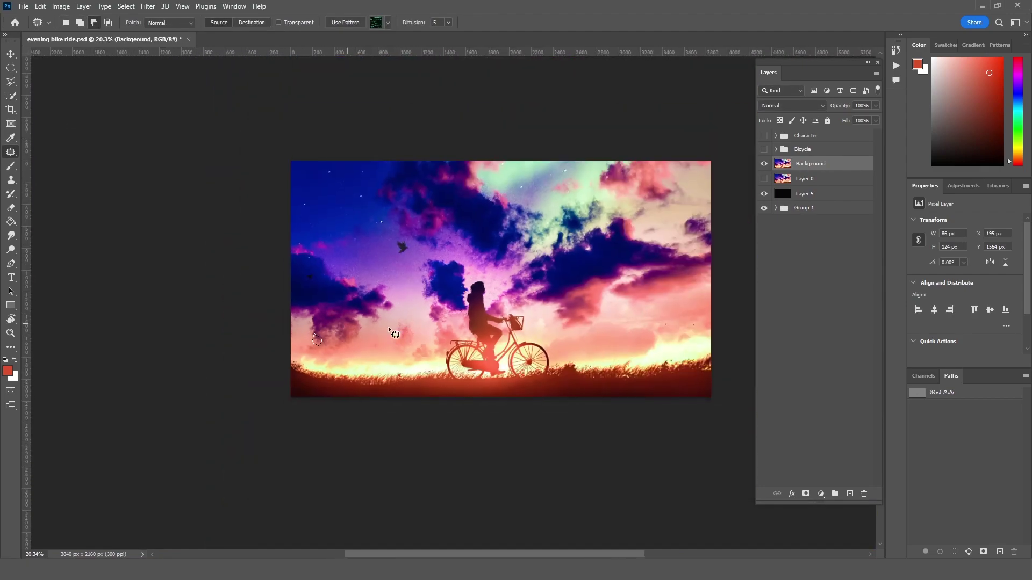
{"action": "scroll", "coordinate": [392, 329], "scroll_direction": "up", "scroll_amount": 4}
{"action": "mouse_move", "coordinate": [344, 221]}
{"action": "left_mouse_down"}
{"action": "mouse_move", "coordinate": [304, 193]}
{"action": "mouse_move", "coordinate": [350, 232]}
{"action": "left_mouse_up"}
{"action": "key", "text": "ctrl+d"}
{"action": "left_click_drag", "start_coordinate": [111, 248], "coordinate": [175, 260]}
{"action": "key", "text": "ctrl+d"}
Patch the cyclist and bicycle out with sky
{"action": "scroll", "coordinate": [301, 307], "scroll_direction": "up", "scroll_amount": 1}
{"action": "scroll", "coordinate": [440, 355], "scroll_direction": "right", "scroll_amount": 3}
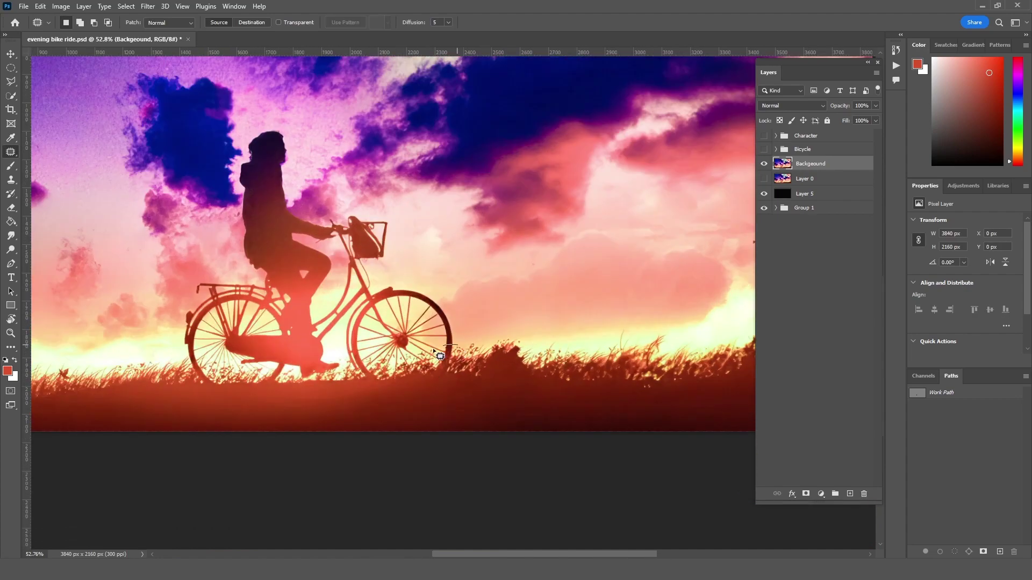
{"action": "mouse_move", "coordinate": [308, 383]}
{"action": "left_mouse_down"}
{"action": "mouse_move", "coordinate": [474, 309]}
{"action": "mouse_move", "coordinate": [354, 322]}
{"action": "left_mouse_up"}
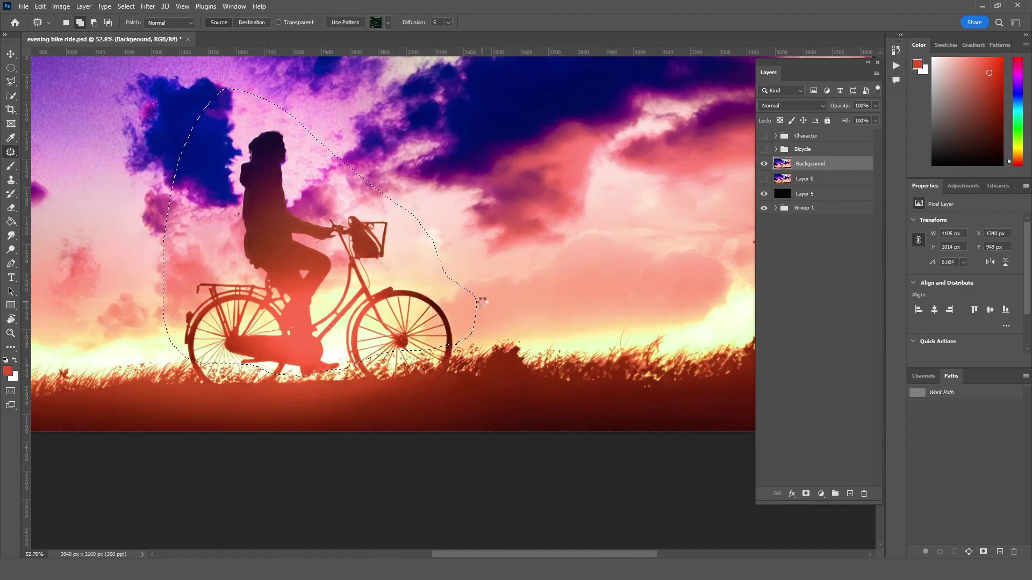
{"action": "scroll", "coordinate": [488, 309], "scroll_direction": "down", "scroll_amount": 3}
Lasso the grass strip along the bottom, content-aware fill it, and select Layer 0
{"action": "right_click", "coordinate": [11, 82]}
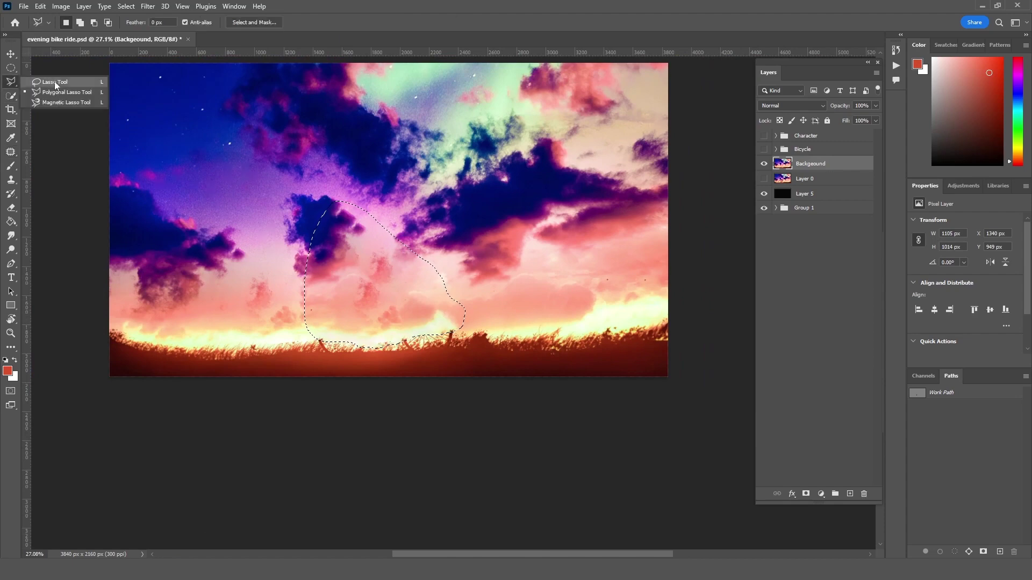
{"action": "left_click", "coordinate": [48, 80]}
{"action": "left_click_drag", "start_coordinate": [693, 317], "coordinate": [268, 440]}
{"action": "key", "text": "shift+F5"}
{"action": "key", "text": "Return"}
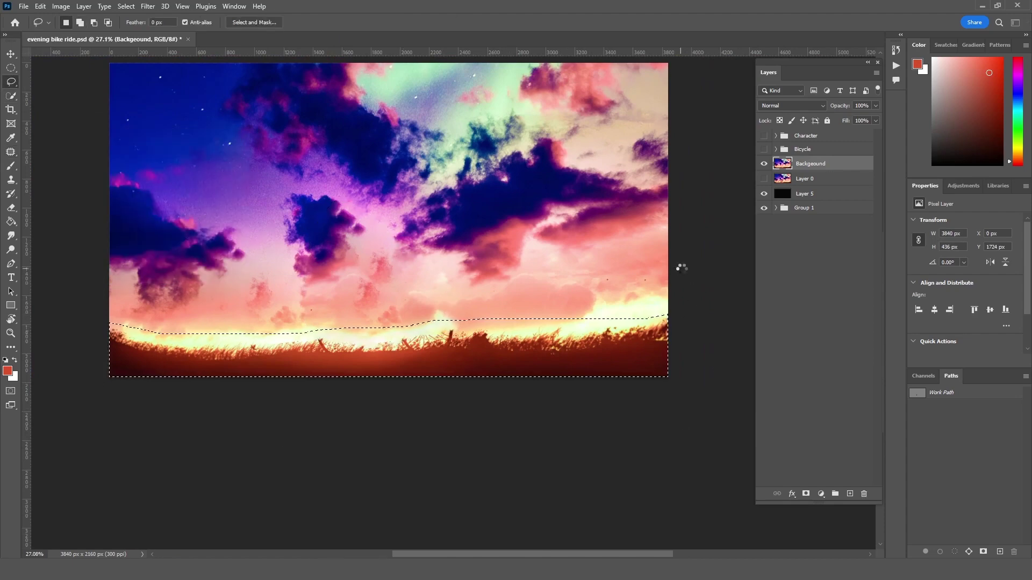
{"action": "key", "text": "ctrl+d"}
{"action": "left_click", "coordinate": [791, 184]}
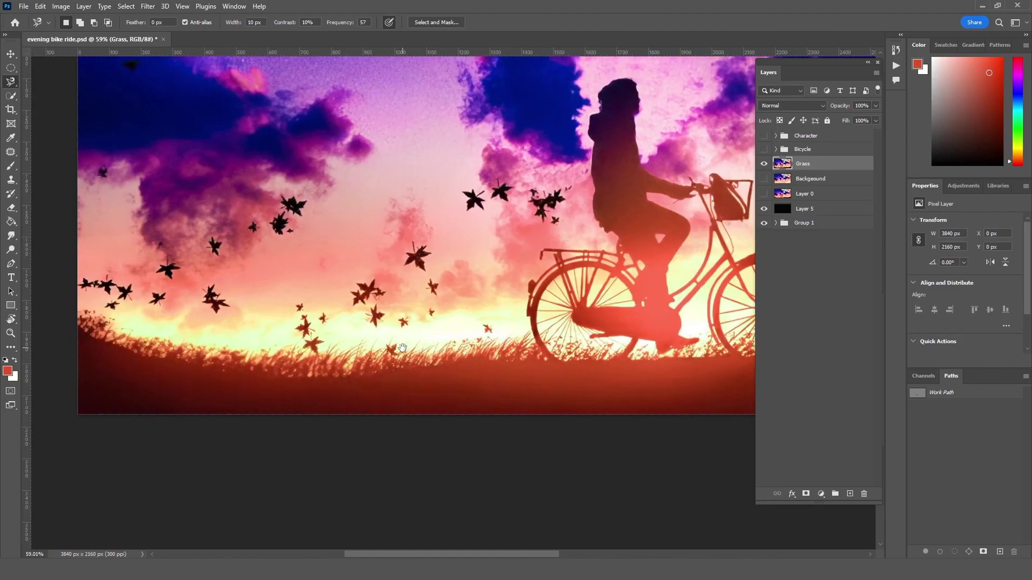
Select the sky by colour range and delete it from the Grass layer
{"action": "left_click", "coordinate": [127, 6]}
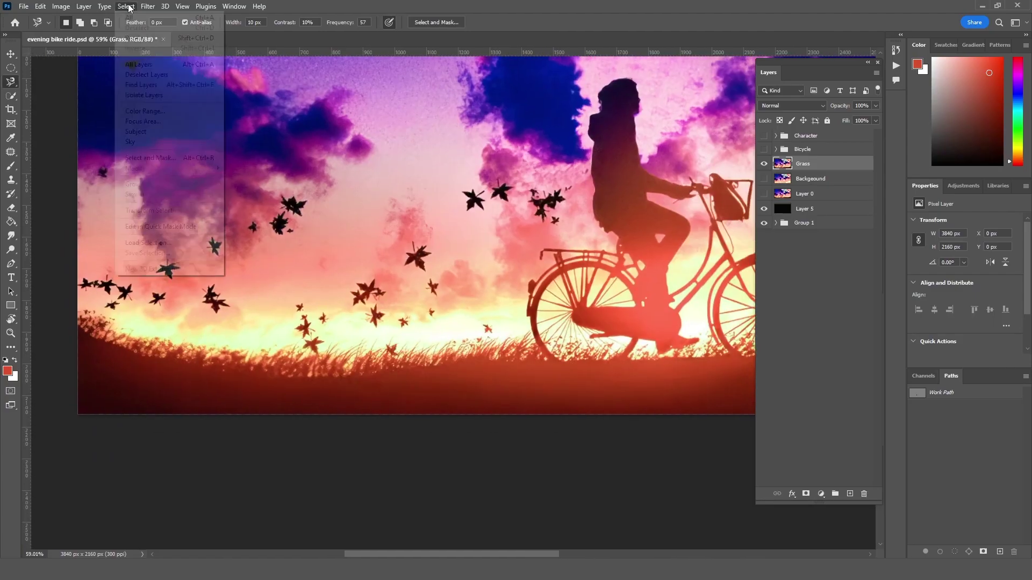
{"action": "left_click", "coordinate": [140, 117]}
{"action": "left_click", "coordinate": [597, 128]}
{"action": "left_click", "coordinate": [127, 5]}
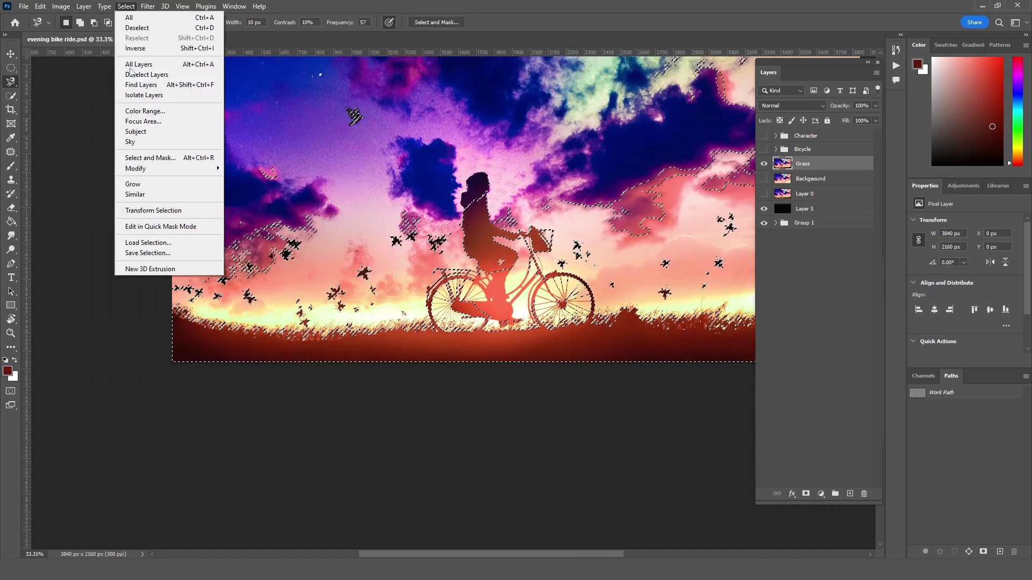
{"action": "left_click", "coordinate": [140, 48]}
{"action": "key", "text": "Delete"}
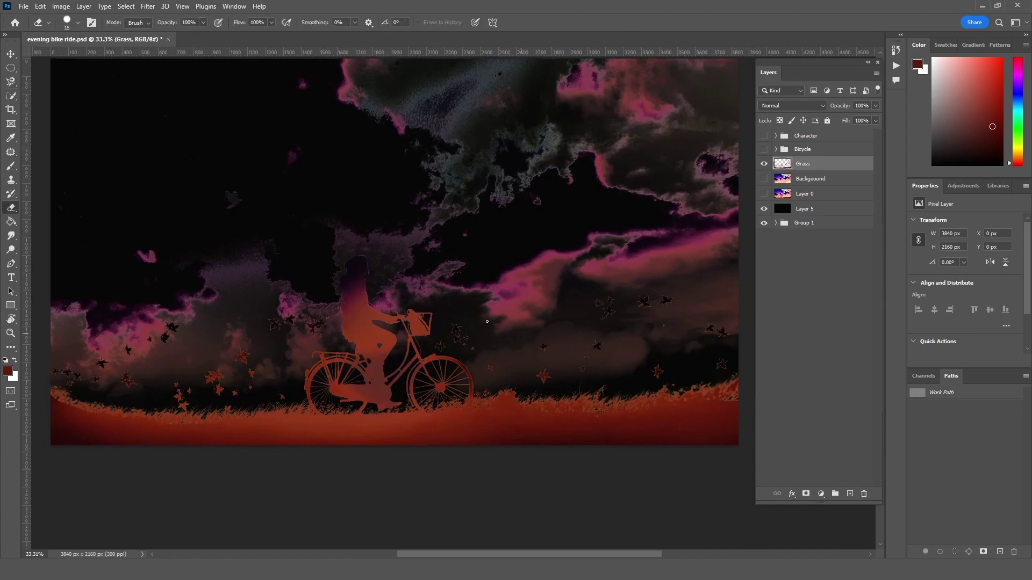
Erase the clouds, rider, shadow and wheel remnants with a 400 px, then 60 px eraser
{"action": "key", "text": "bracketright"}
{"action": "mouse_move", "coordinate": [420, 271]}
{"action": "left_mouse_down"}
{"action": "mouse_move", "coordinate": [434, 80]}
{"action": "mouse_move", "coordinate": [148, 355]}
{"action": "mouse_move", "coordinate": [323, 293]}
{"action": "mouse_move", "coordinate": [627, 265]}
{"action": "mouse_move", "coordinate": [393, 250]}
{"action": "mouse_move", "coordinate": [548, 302]}
{"action": "mouse_move", "coordinate": [463, 115]}
{"action": "mouse_move", "coordinate": [506, 281]}
{"action": "mouse_move", "coordinate": [523, 233]}
{"action": "left_mouse_up"}
{"action": "key", "text": "z"}
{"action": "key", "text": "e"}
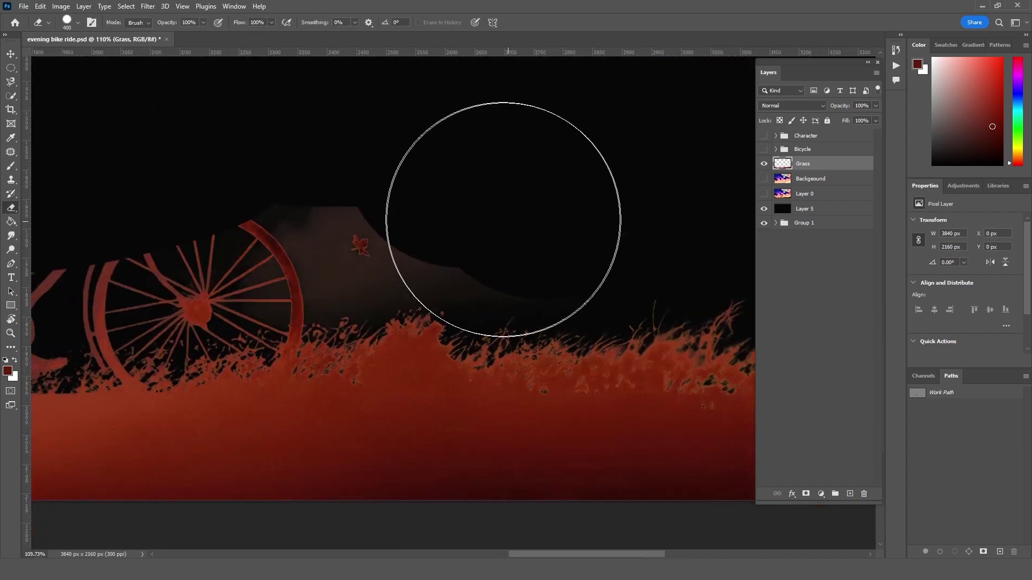
{"action": "key", "text": "bracketleft"}
{"action": "key", "text": "bracketleft"}
{"action": "key", "text": "bracketleft"}
{"action": "key", "text": "bracketleft"}
{"action": "key", "text": "bracketleft"}
{"action": "key", "text": "bracketleft"}
{"action": "mouse_move", "coordinate": [399, 287]}
{"action": "left_mouse_down"}
{"action": "mouse_move", "coordinate": [207, 235]}
{"action": "mouse_move", "coordinate": [135, 301]}
{"action": "mouse_move", "coordinate": [313, 295]}
{"action": "mouse_move", "coordinate": [471, 272]}
{"action": "mouse_move", "coordinate": [173, 298]}
{"action": "mouse_move", "coordinate": [326, 278]}
{"action": "mouse_move", "coordinate": [504, 288]}
{"action": "mouse_move", "coordinate": [156, 241]}
{"action": "left_mouse_up"}
Try a brief smudge on the artwork, then return to the Eraser
{"action": "right_click", "coordinate": [267, 263]}
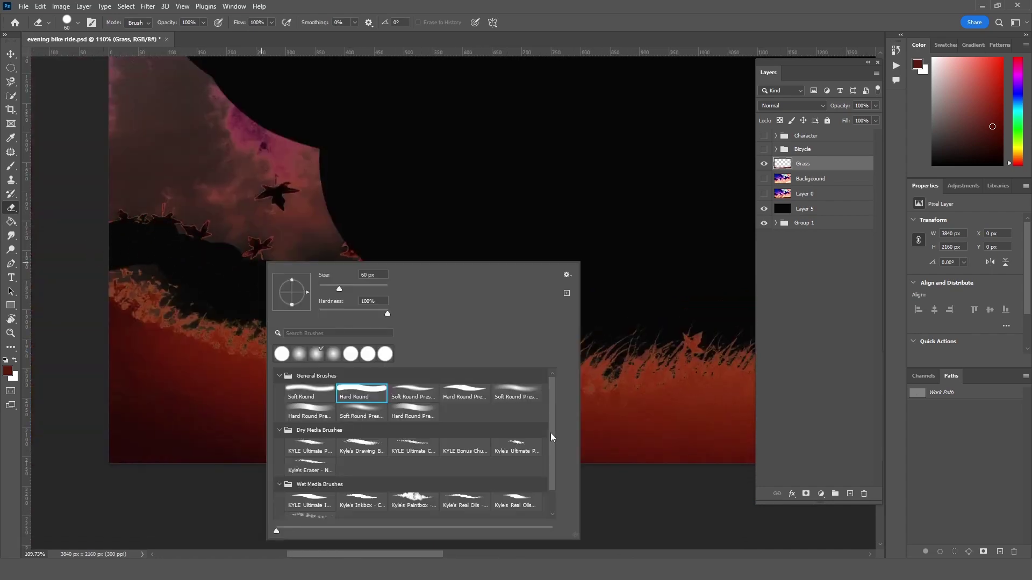
{"action": "scroll", "coordinate": [551, 437], "scroll_direction": "down", "scroll_amount": 2}
{"action": "scroll", "coordinate": [551, 437], "scroll_direction": "down", "scroll_amount": 2}
{"action": "left_click", "coordinate": [11, 235]}
{"action": "left_click_drag", "start_coordinate": [267, 204], "coordinate": [204, 217]}
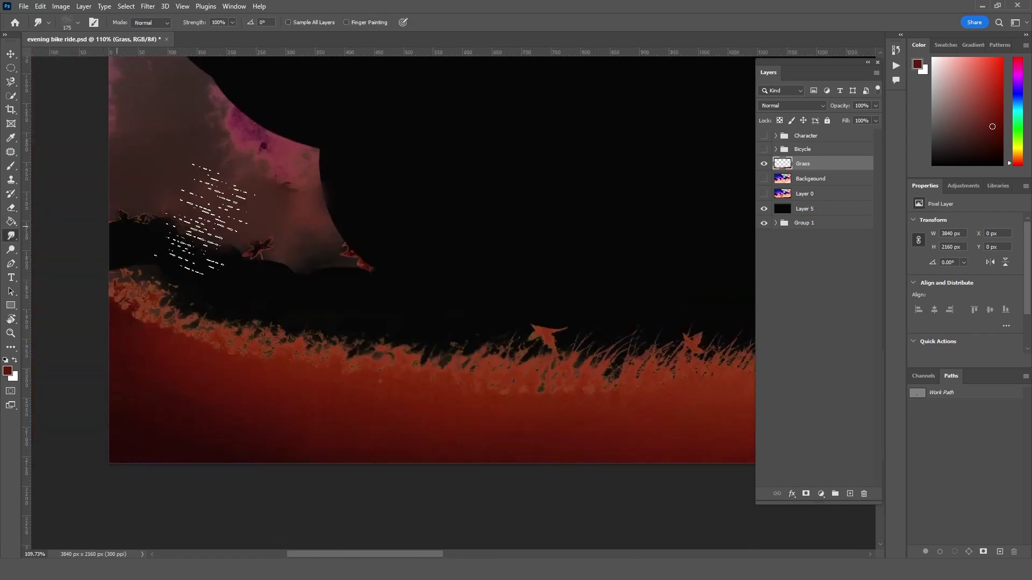
{"action": "right_click", "coordinate": [263, 227]}
{"action": "key", "text": "e"}
{"action": "right_click", "coordinate": [276, 225]}
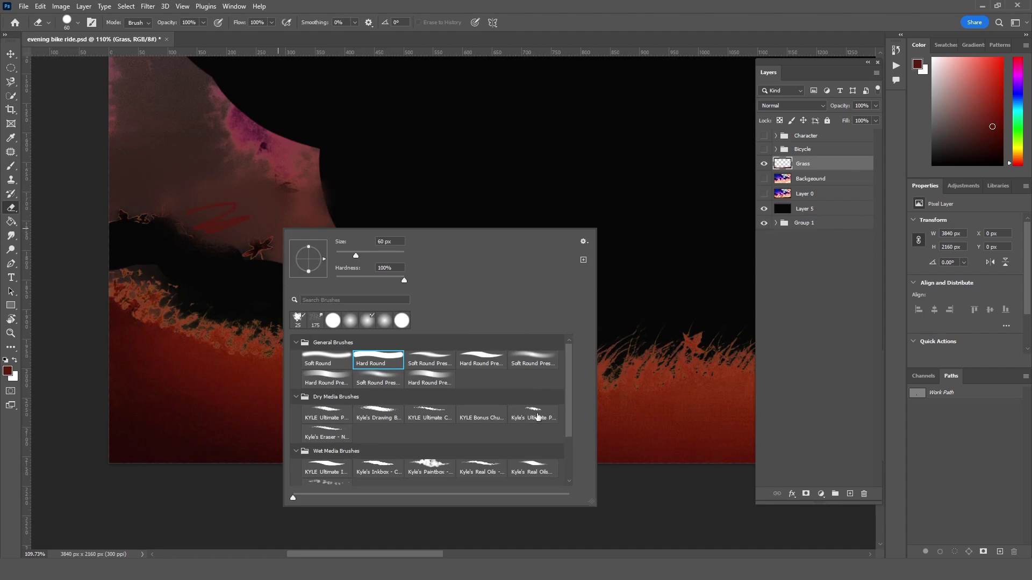
{"action": "double_click", "coordinate": [537, 417]}
Erase the pink cloud remnants by colour similarity and the pink specks above the grass
{"action": "right_click", "coordinate": [11, 207]}
{"action": "left_click", "coordinate": [54, 229]}
{"action": "left_click", "coordinate": [243, 221]}
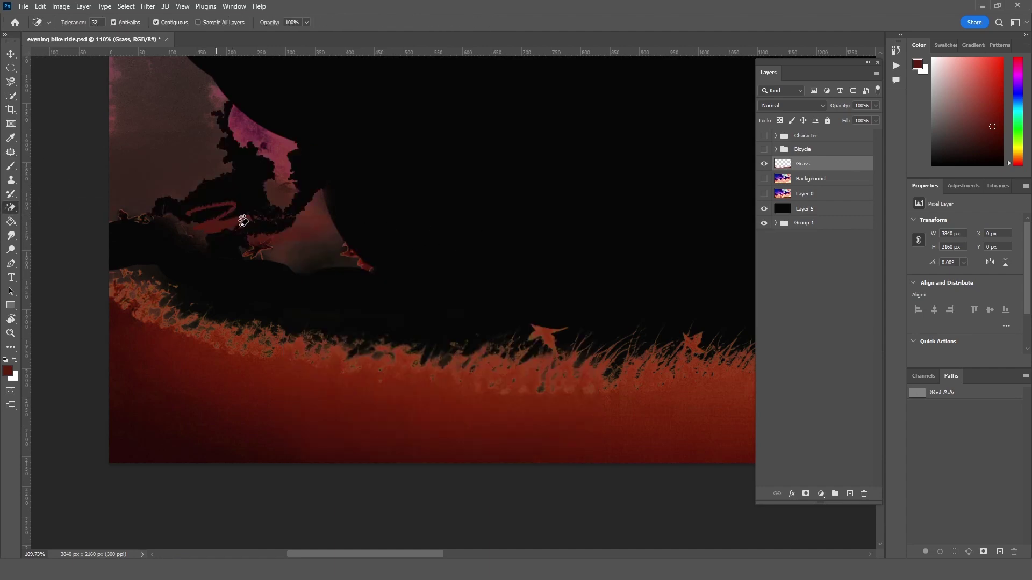
{"action": "left_click", "coordinate": [279, 163]}
{"action": "scroll", "coordinate": [237, 214], "scroll_direction": "up", "scroll_amount": 3}
{"action": "right_click", "coordinate": [11, 207]}
{"action": "left_click", "coordinate": [48, 205]}
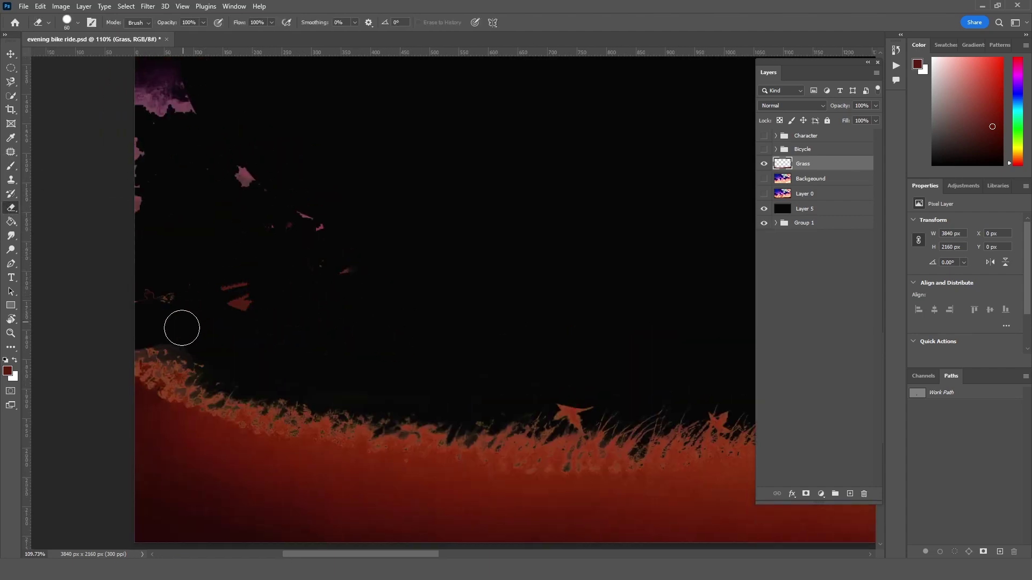
{"action": "left_click_drag", "start_coordinate": [182, 328], "coordinate": [161, 80]}
{"action": "scroll", "coordinate": [217, 266], "scroll_direction": "up", "scroll_amount": 3}
{"action": "scroll", "coordinate": [389, 251], "scroll_direction": "down", "scroll_amount": 3}
{"action": "scroll", "coordinate": [390, 251], "scroll_direction": "right", "scroll_amount": 3}
Erase the leftover red figure's edges with a 25 px eraser, then view the rest of the grass
{"action": "key", "text": "bracketleft"}
{"action": "key", "text": "bracketleft"}
{"action": "key", "text": "bracketleft"}
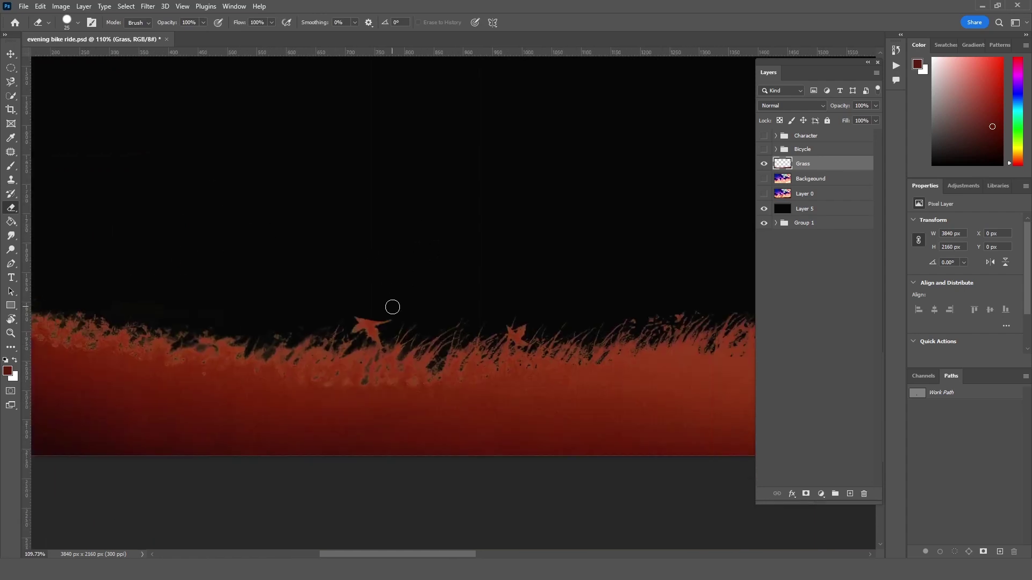
{"action": "key", "text": "x"}
{"action": "scroll", "coordinate": [504, 267], "scroll_direction": "down", "scroll_amount": 5}
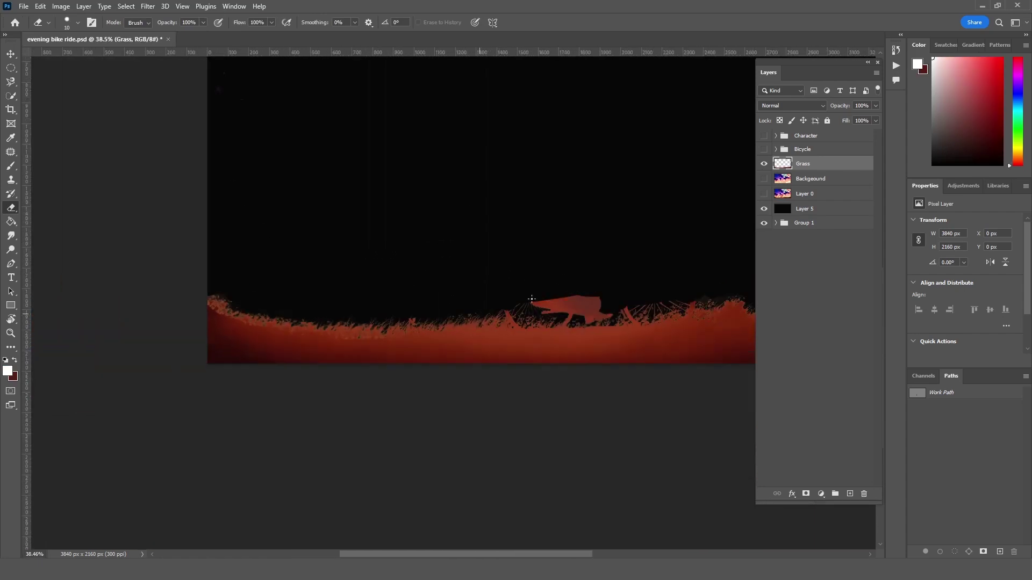
{"action": "scroll", "coordinate": [484, 247], "scroll_direction": "up", "scroll_amount": 5}
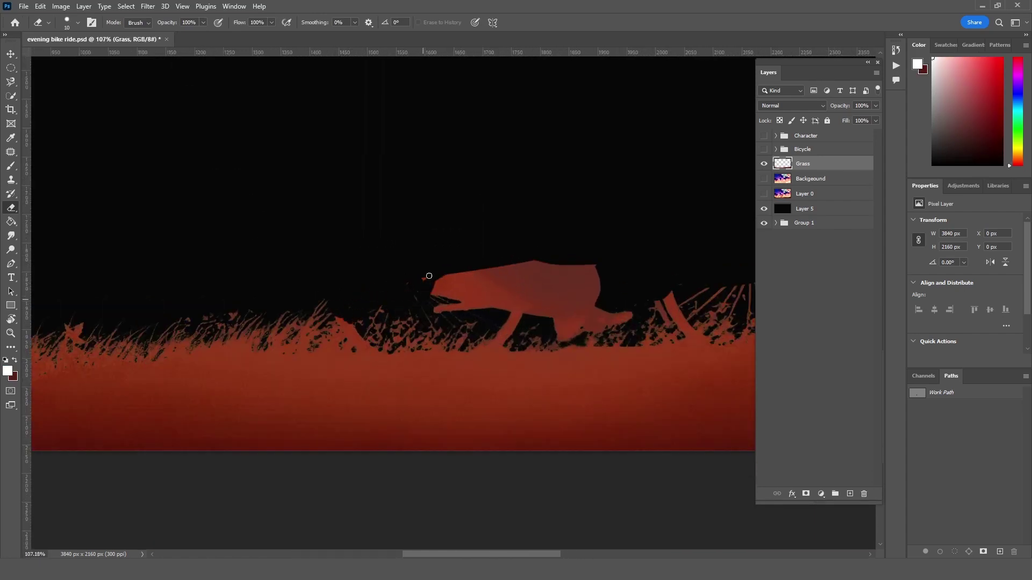
{"action": "left_click_drag", "start_coordinate": [429, 276], "coordinate": [443, 319]}
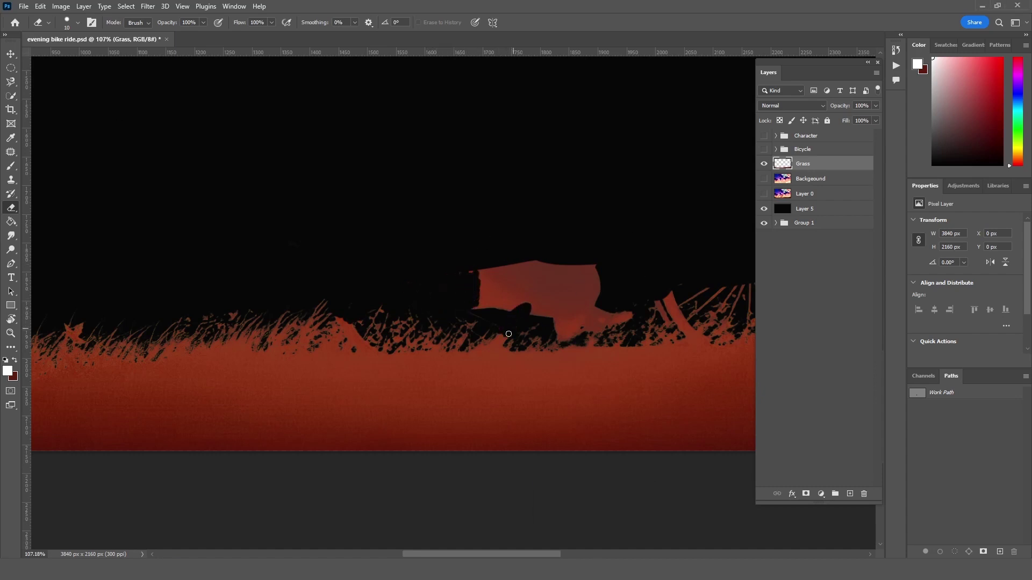
{"action": "key", "text": "bracketright"}
{"action": "key", "text": "bracketright"}
{"action": "key", "text": "bracketright"}
{"action": "left_click_drag", "start_coordinate": [486, 267], "coordinate": [502, 299]}
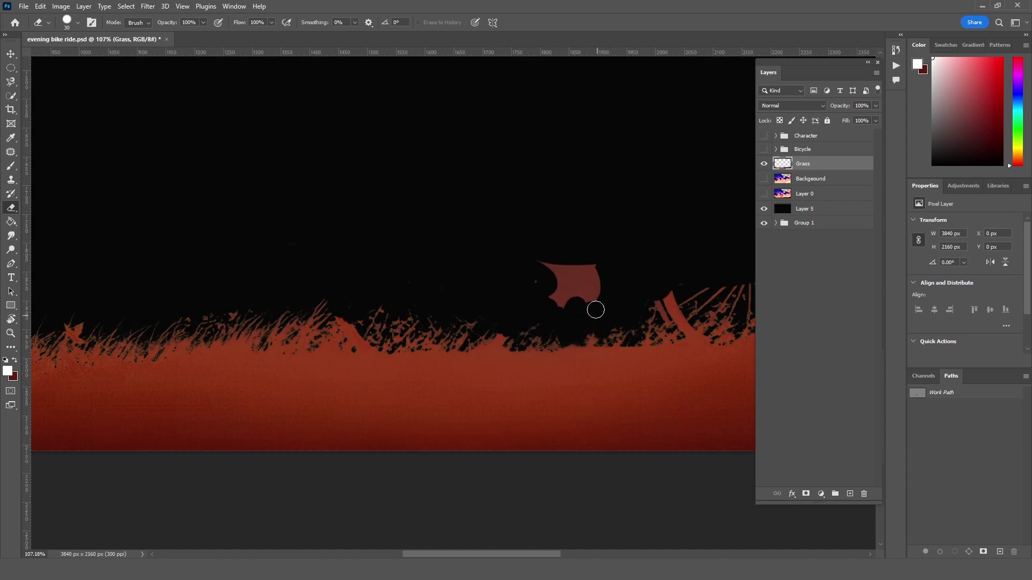
{"action": "left_click_drag", "start_coordinate": [673, 272], "coordinate": [397, 296]}
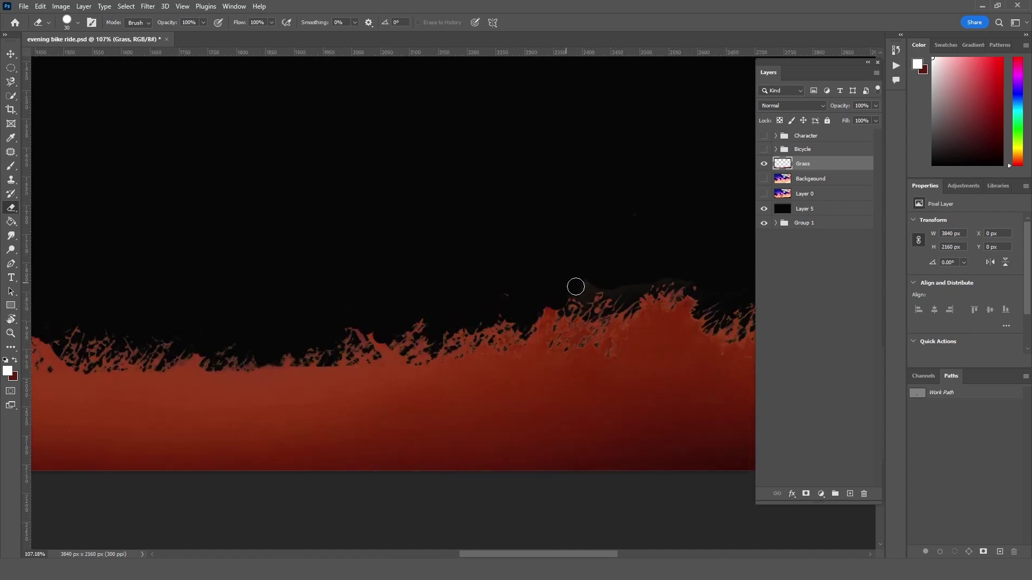
{"action": "scroll", "coordinate": [614, 251], "scroll_direction": "down", "scroll_amount": 5}
Delete the stray pixels in the empty area above the grass
{"action": "key", "text": "v"}
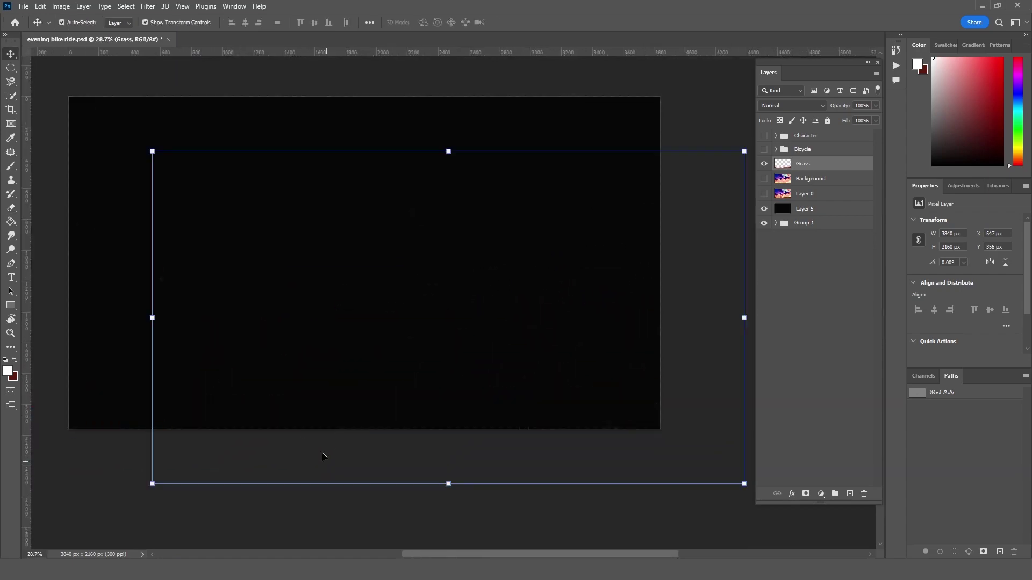
{"action": "key", "text": "l"}
{"action": "mouse_move", "coordinate": [79, 98]}
{"action": "left_mouse_down"}
{"action": "mouse_move", "coordinate": [131, 161]}
{"action": "mouse_move", "coordinate": [389, 245]}
{"action": "left_mouse_up"}
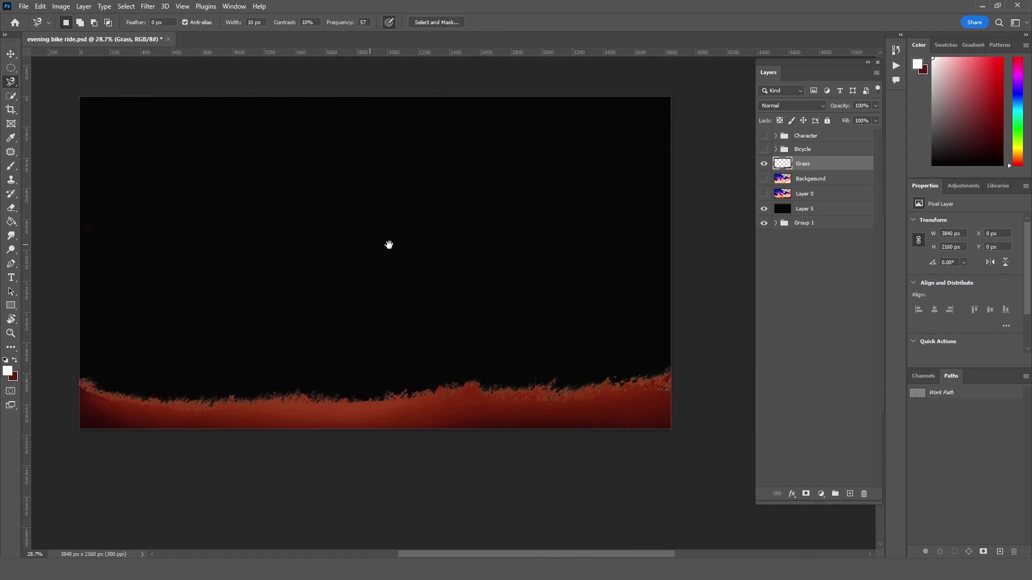
{"action": "left_click", "coordinate": [54, 82]}
{"action": "key", "text": "m"}
{"action": "left_click_drag", "start_coordinate": [70, 89], "coordinate": [721, 357]}
{"action": "key", "text": "Delete"}
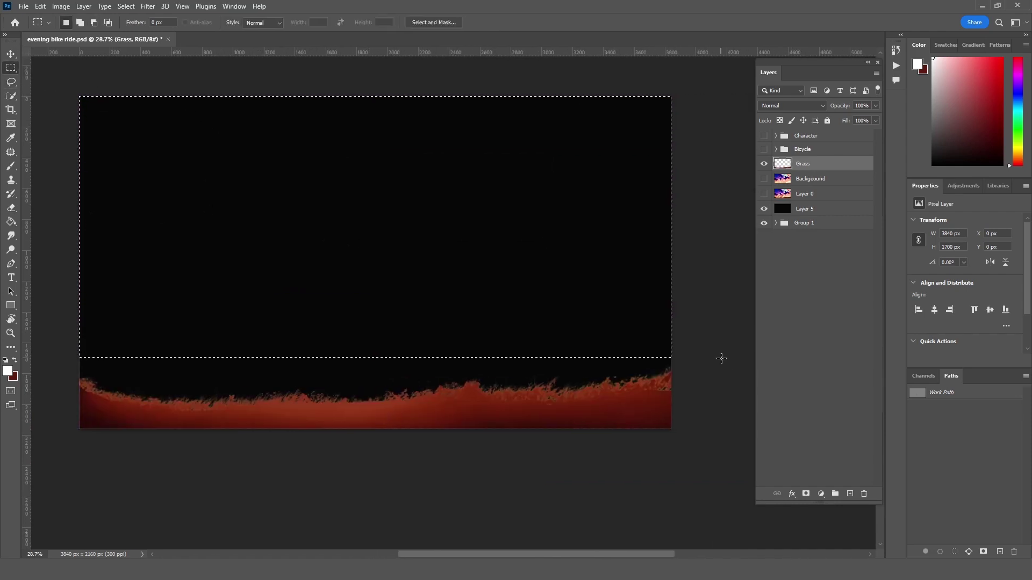
{"action": "key", "text": "ctrl+d"}
{"action": "key", "text": "v"}
Select the dark red grass colour with Color Range
{"action": "left_click", "coordinate": [126, 6]}
{"action": "left_click", "coordinate": [155, 110]}
{"action": "left_click", "coordinate": [595, 129]}
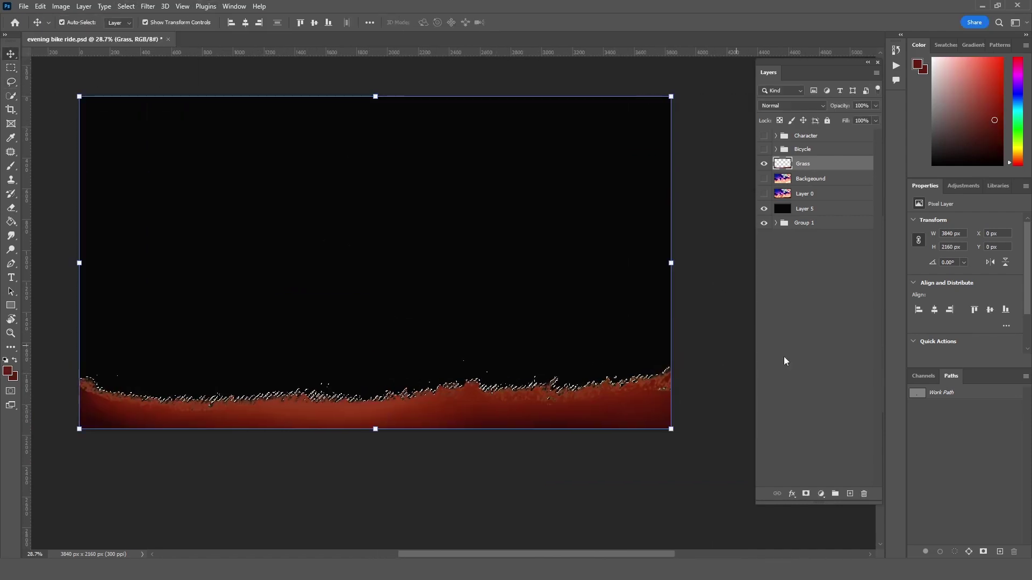
{"action": "left_click", "coordinate": [764, 196]}
Toggle Layer 0, Grass, Background and the Bicycle group on and off to compare them
{"action": "left_click", "coordinate": [764, 193]}
{"action": "left_click", "coordinate": [764, 164]}
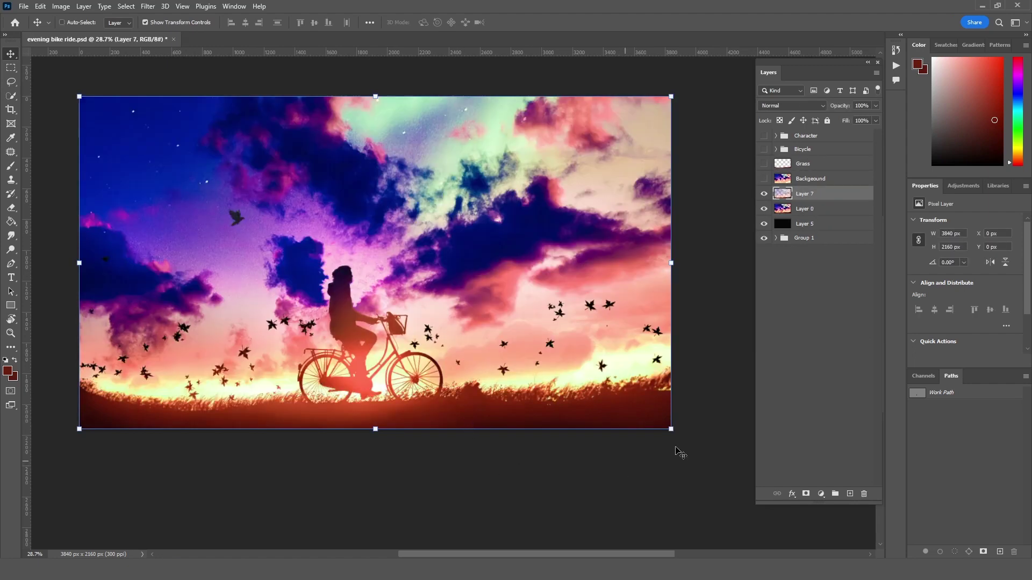
{"action": "left_click", "coordinate": [764, 178]}
{"action": "left_click", "coordinate": [764, 163]}
{"action": "left_click", "coordinate": [764, 193]}
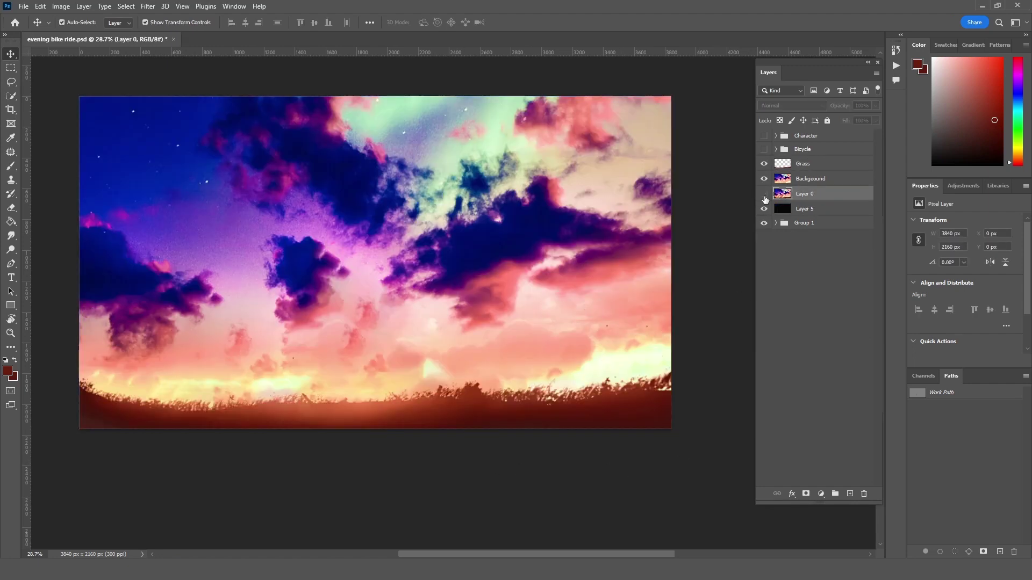
{"action": "left_click", "coordinate": [817, 330]}
{"action": "left_click", "coordinate": [763, 149]}
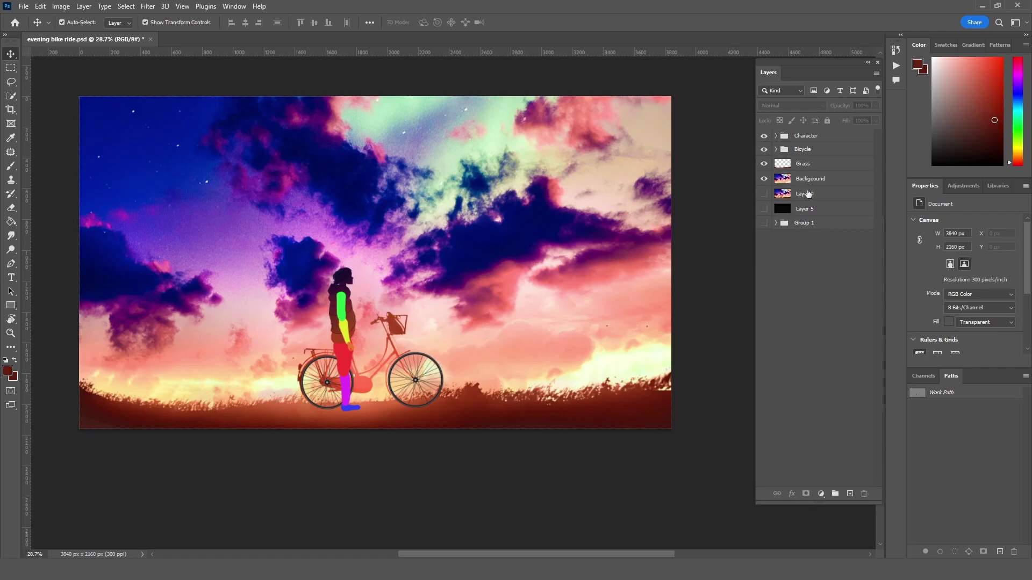
Delete the old Layer 0 picture and select the Grass layer
{"action": "left_click", "coordinate": [808, 194]}
{"action": "left_click", "coordinate": [764, 193]}
{"action": "key", "text": "Delete"}
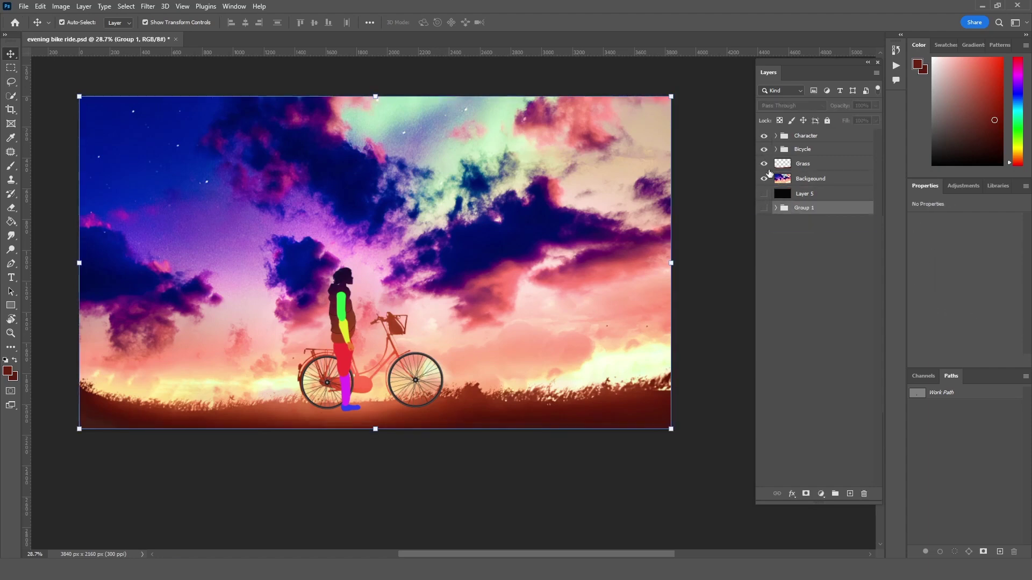
{"action": "left_click", "coordinate": [818, 183]}
{"action": "left_click", "coordinate": [806, 163]}
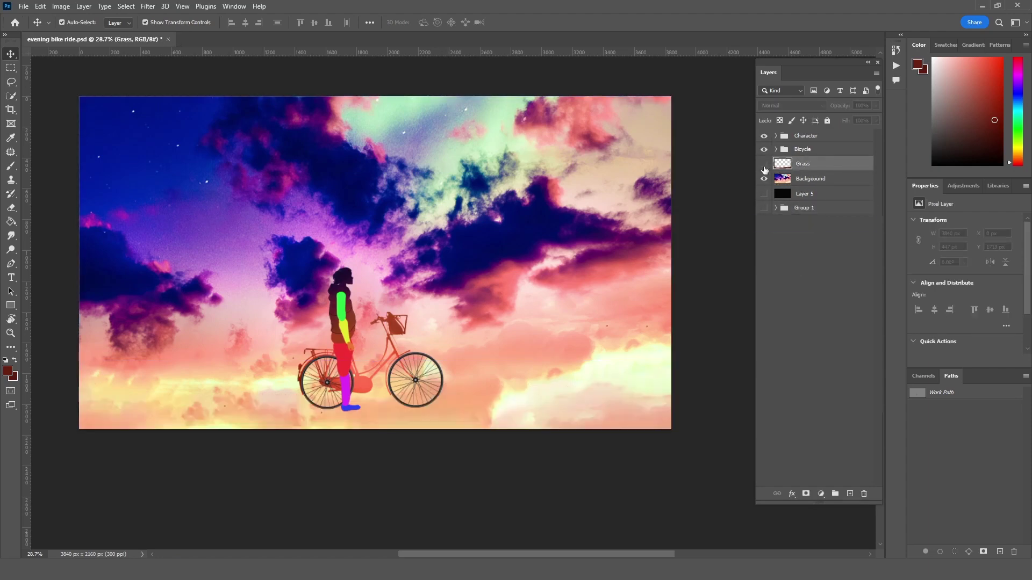
Copy the left part of the grass onto a new layer and slide it along the bottom
{"action": "left_click_drag", "start_coordinate": [603, 383], "coordinate": [512, 286]}
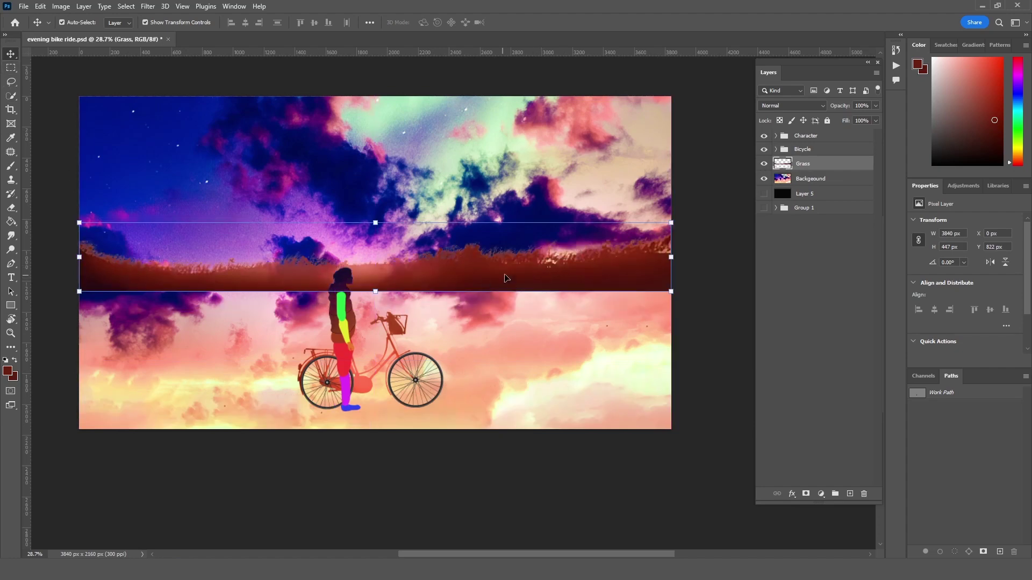
{"action": "left_click_drag", "start_coordinate": [559, 396], "coordinate": [382, 254]}
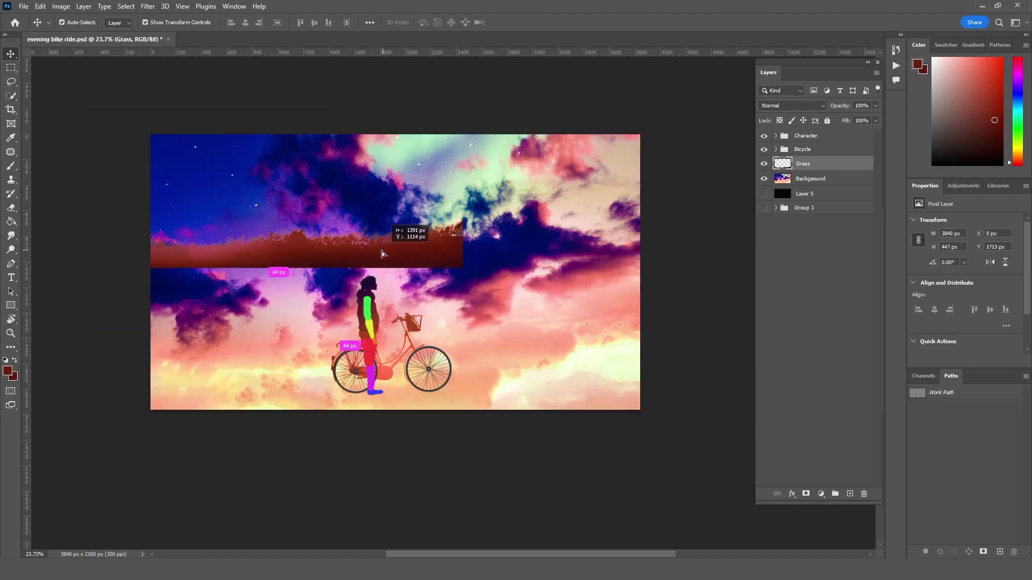
{"action": "key", "text": "ctrl+z"}
{"action": "key", "text": "m"}
{"action": "left_click_drag", "start_coordinate": [150, 314], "coordinate": [423, 500]}
{"action": "key", "text": "ctrl+j"}
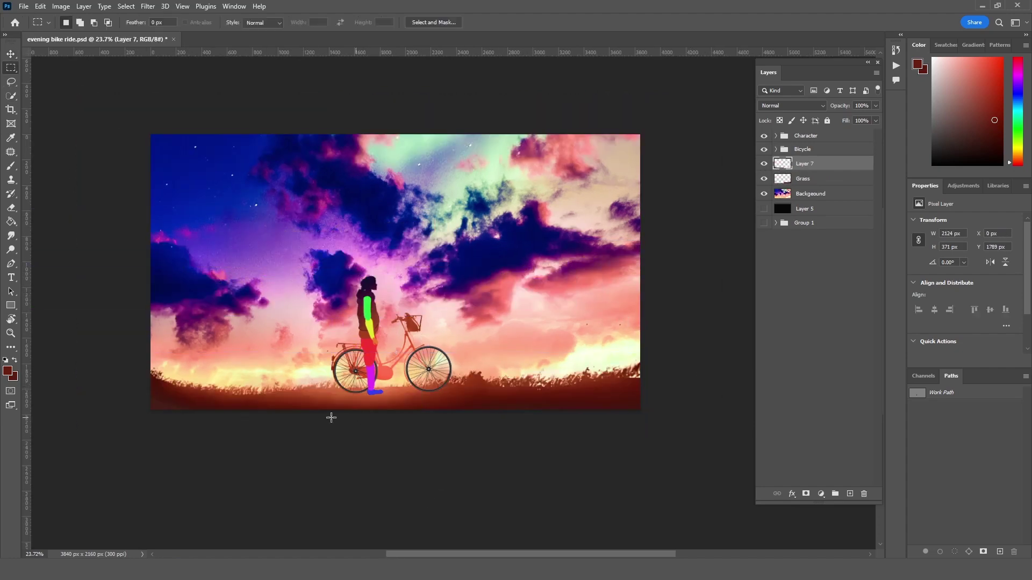
{"action": "key", "text": "v"}
{"action": "left_click_drag", "start_coordinate": [331, 397], "coordinate": [404, 396]}
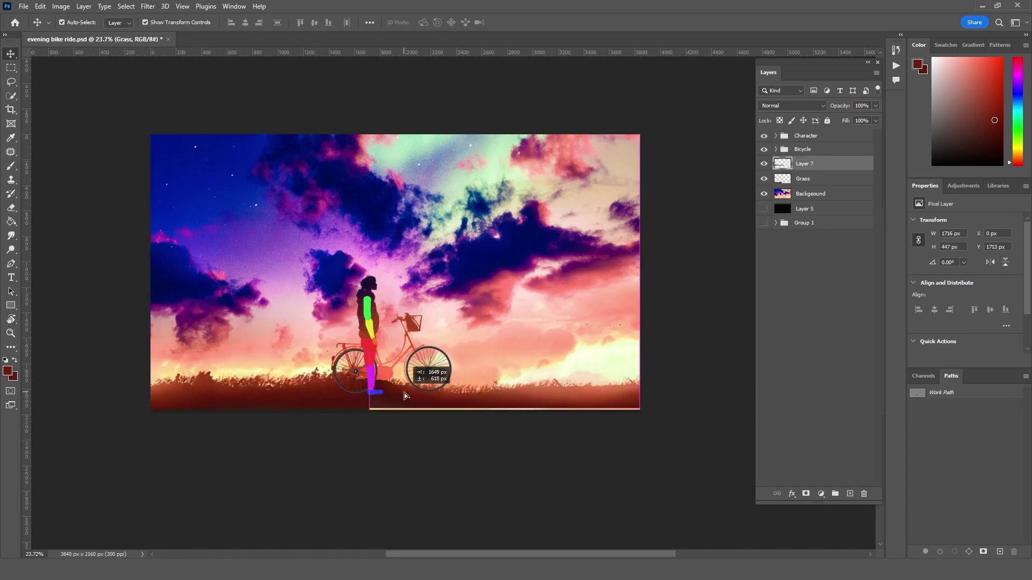
{"action": "key", "text": "ctrl+z"}
Merge the Grass layer into Layer 7
{"action": "scroll", "coordinate": [369, 451], "scroll_direction": "up", "scroll_amount": 1}
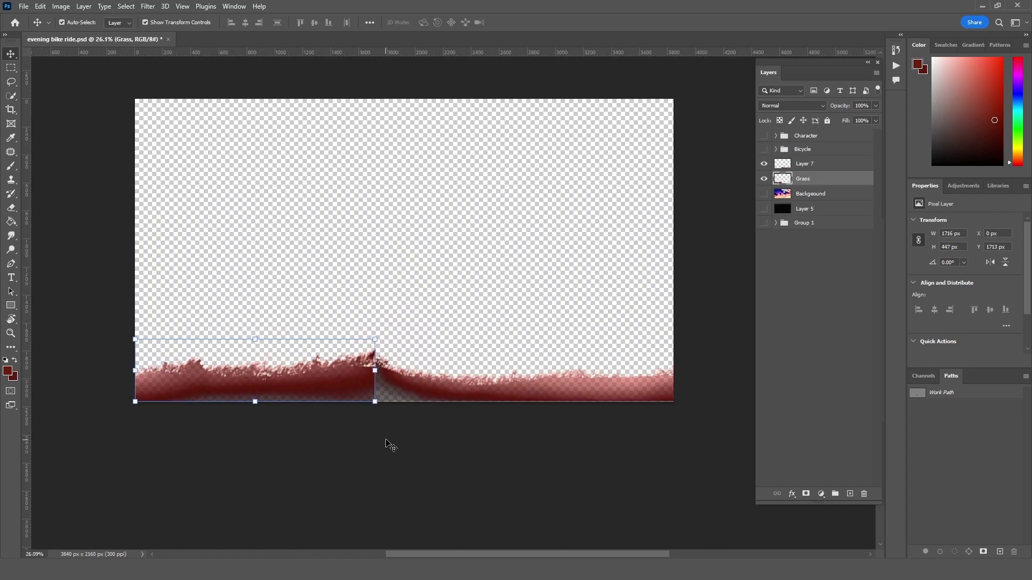
{"action": "key", "text": "s"}
{"action": "key", "text": "v"}
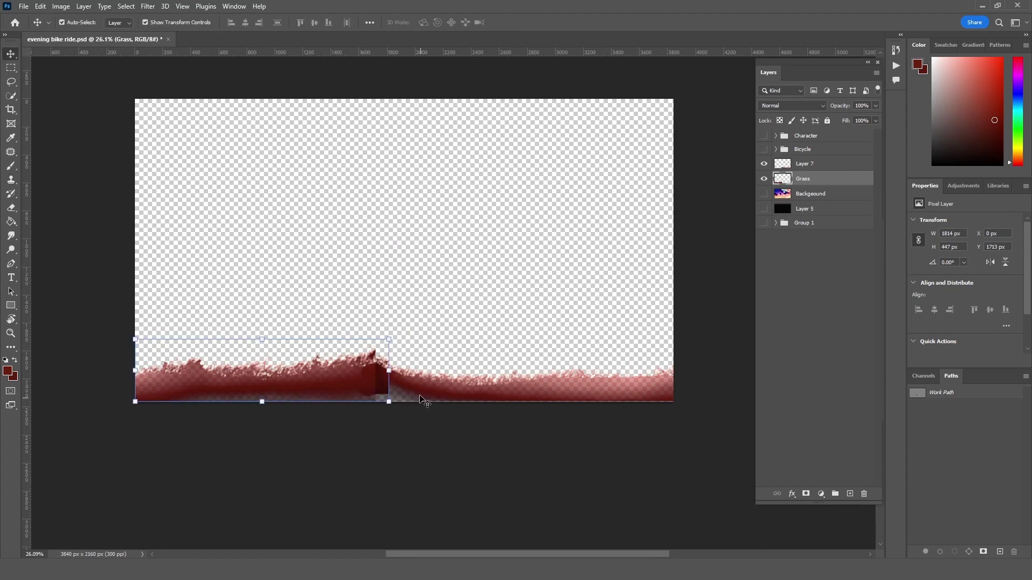
{"action": "key", "text": "ctrl+e"}
Clone over the dark block and seam at the Layer 7 grass ridge
{"action": "key", "text": "s"}
{"action": "left_click", "coordinate": [377, 378]}
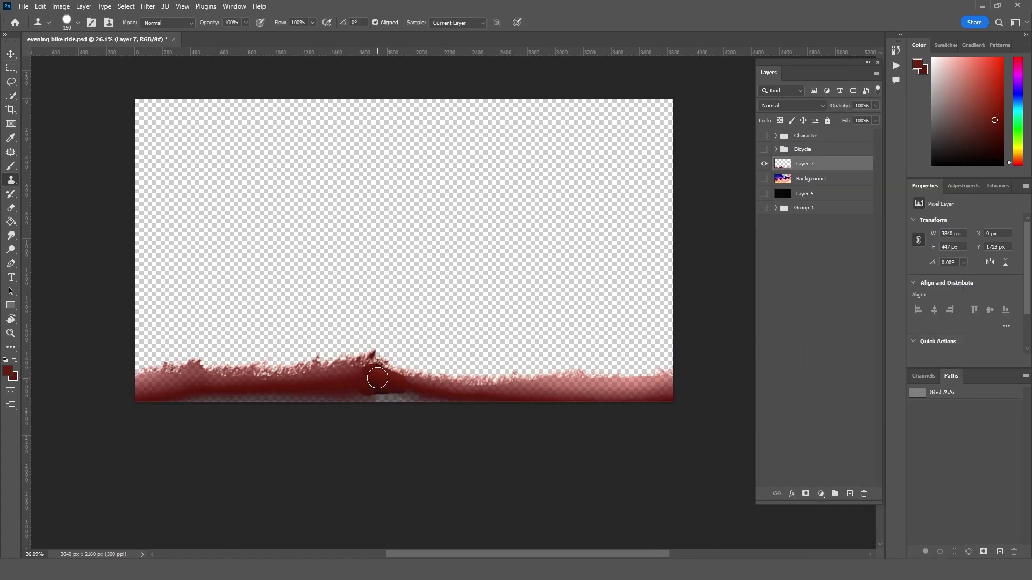
{"action": "scroll", "coordinate": [370, 386], "scroll_direction": "up", "scroll_amount": 3}
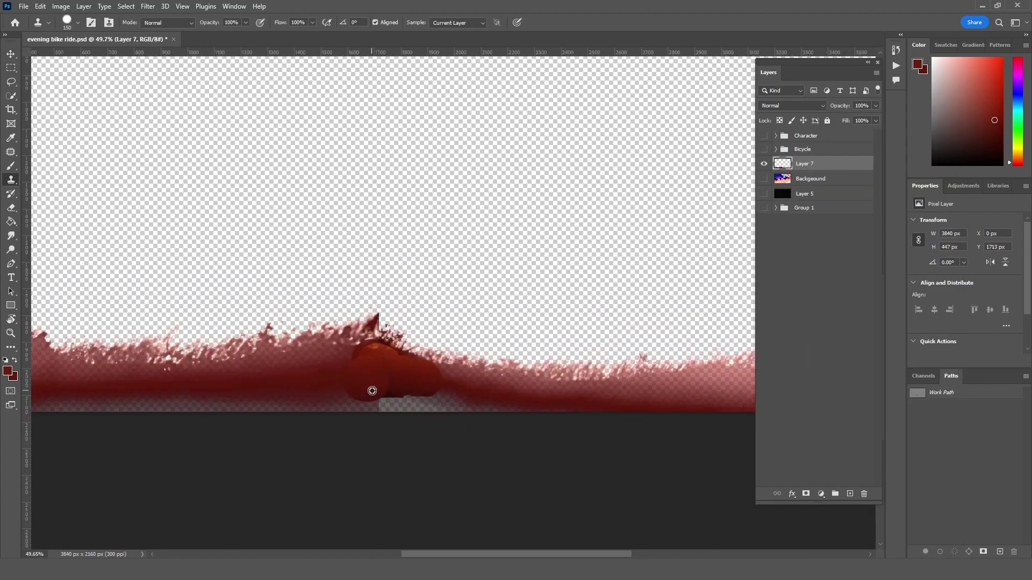
{"action": "right_click", "coordinate": [318, 368]}
{"action": "key", "text": "Escape"}
{"action": "key", "text": "e"}
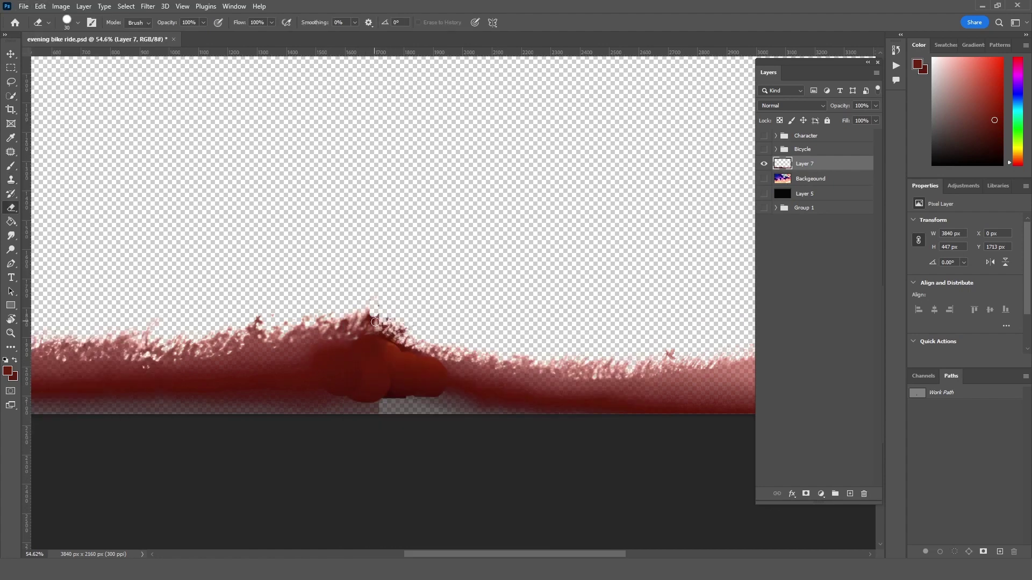
{"action": "key", "text": "s"}
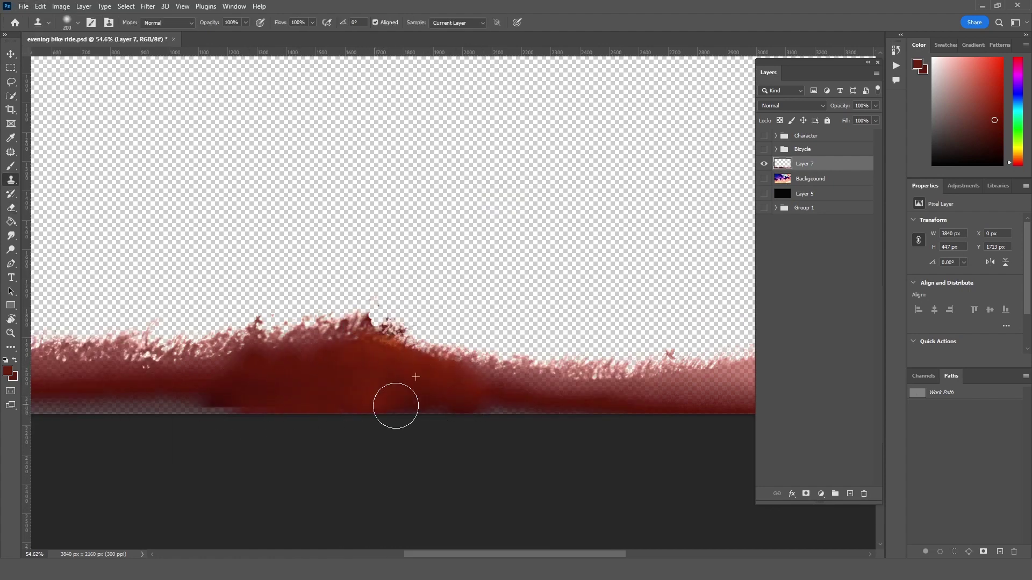
{"action": "scroll", "coordinate": [396, 406], "scroll_direction": "down", "scroll_amount": 3}
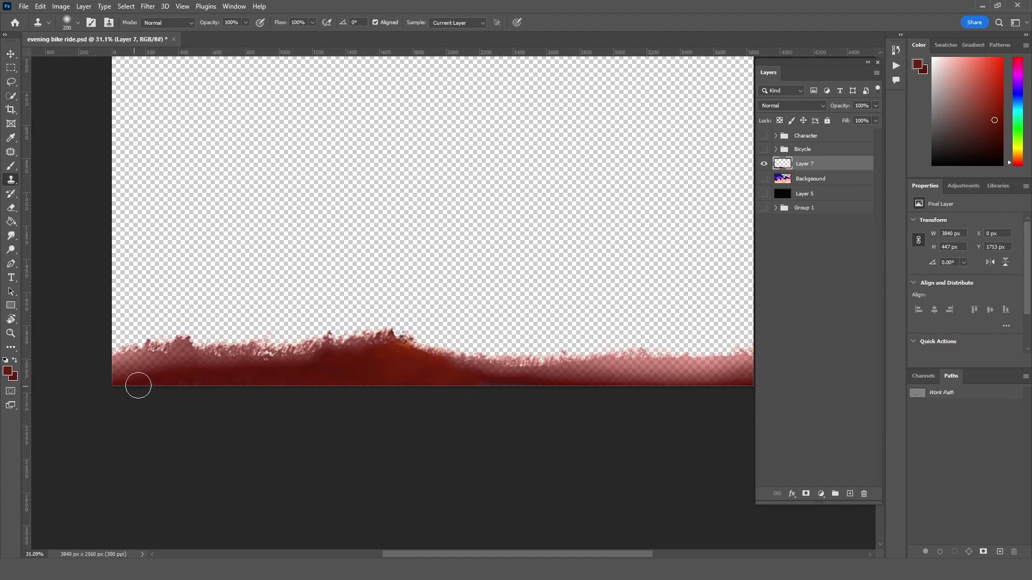
{"action": "scroll", "coordinate": [341, 381], "scroll_direction": "right", "scroll_amount": 3}
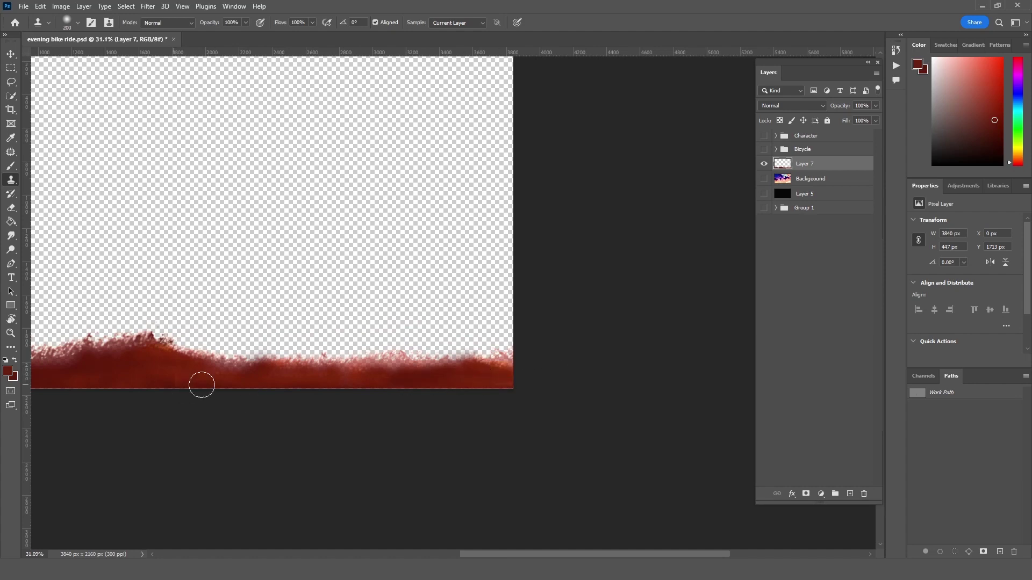
{"action": "scroll", "coordinate": [201, 384], "scroll_direction": "left", "scroll_amount": 3}
Lasso the left grass section and move it lower, trimming the strip to 375 px tall
{"action": "key", "text": "l"}
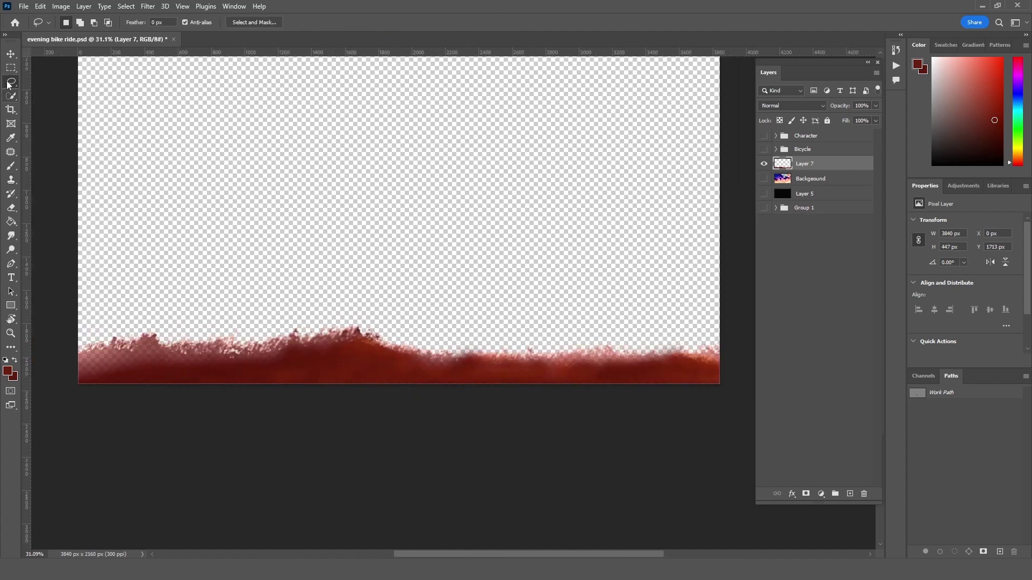
{"action": "left_click", "coordinate": [387, 298]}
{"action": "key", "text": "ctrl+t"}
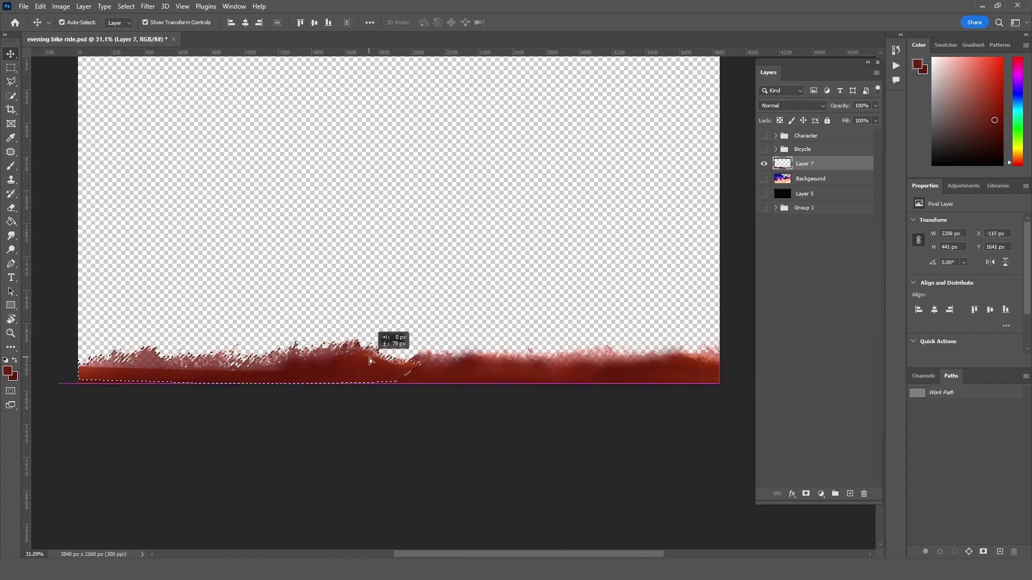
{"action": "left_click_drag", "start_coordinate": [392, 344], "coordinate": [392, 357]}
{"action": "key", "text": "Return"}
{"action": "key", "text": "ctrl+d"}
{"action": "key", "text": "s"}
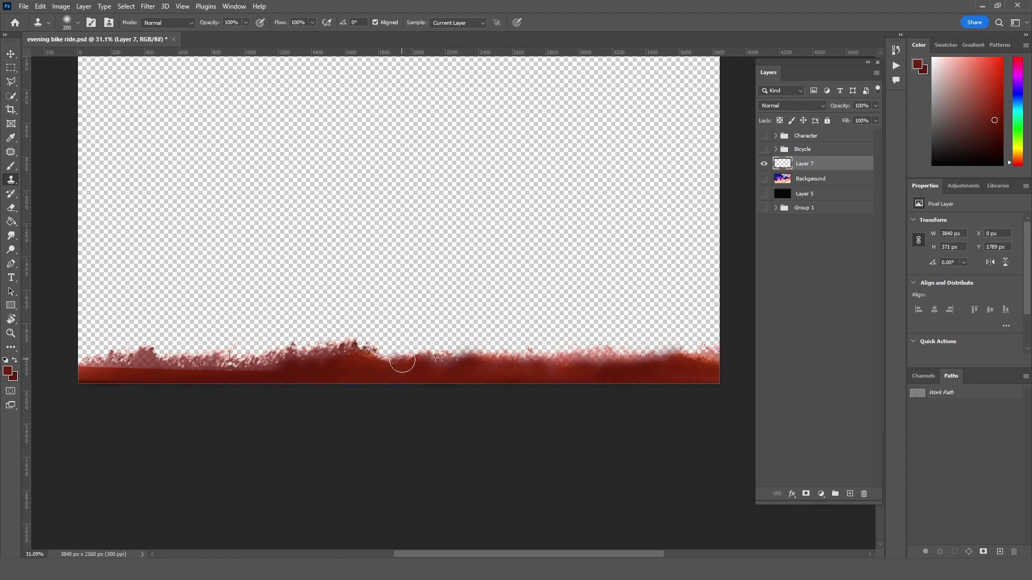
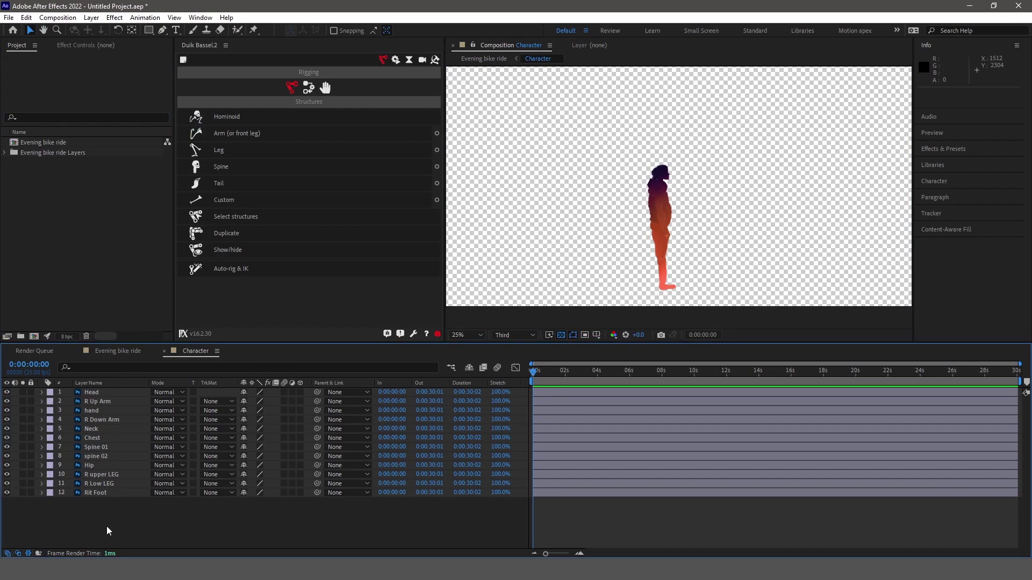
Add Null 1 to the Character comp, parent the body layers to it, and scale it to 158%
{"action": "right_click", "coordinate": [161, 518]}
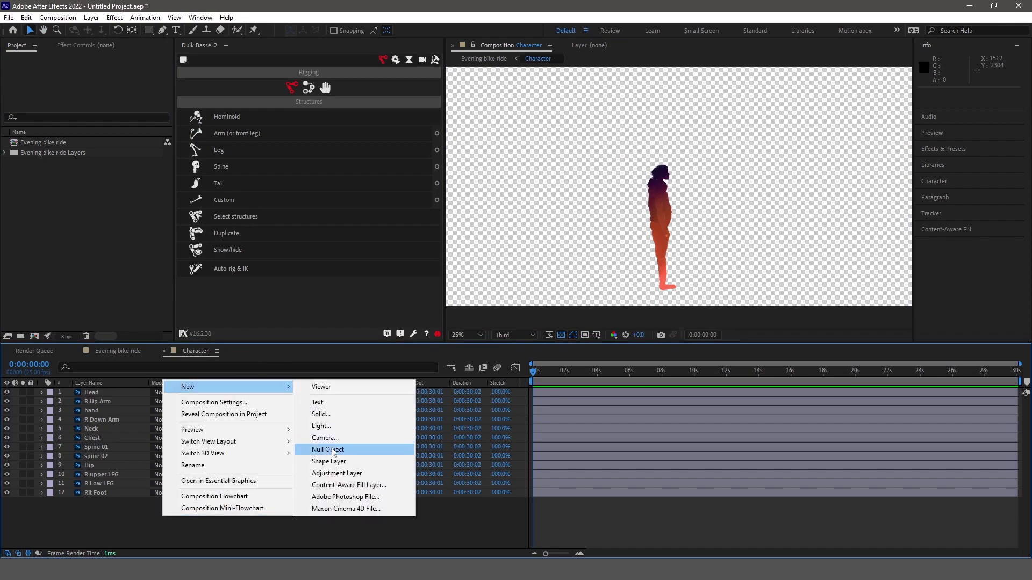
{"action": "left_click", "coordinate": [333, 454]}
{"action": "left_click", "coordinate": [91, 402]}
{"action": "left_click", "coordinate": [96, 502], "text": "shift"}
{"action": "left_click_drag", "start_coordinate": [317, 402], "coordinate": [94, 392]}
{"action": "key", "text": "s"}
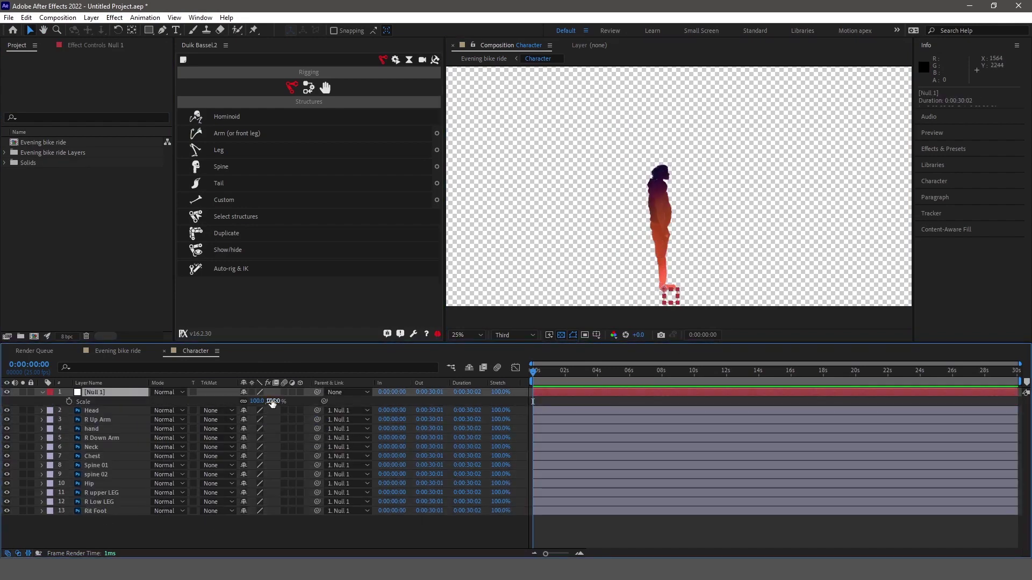
{"action": "mouse_move", "coordinate": [257, 402]}
{"action": "left_mouse_down"}
{"action": "mouse_move", "coordinate": [295, 396]}
{"action": "mouse_move", "coordinate": [258, 401]}
{"action": "left_mouse_up"}
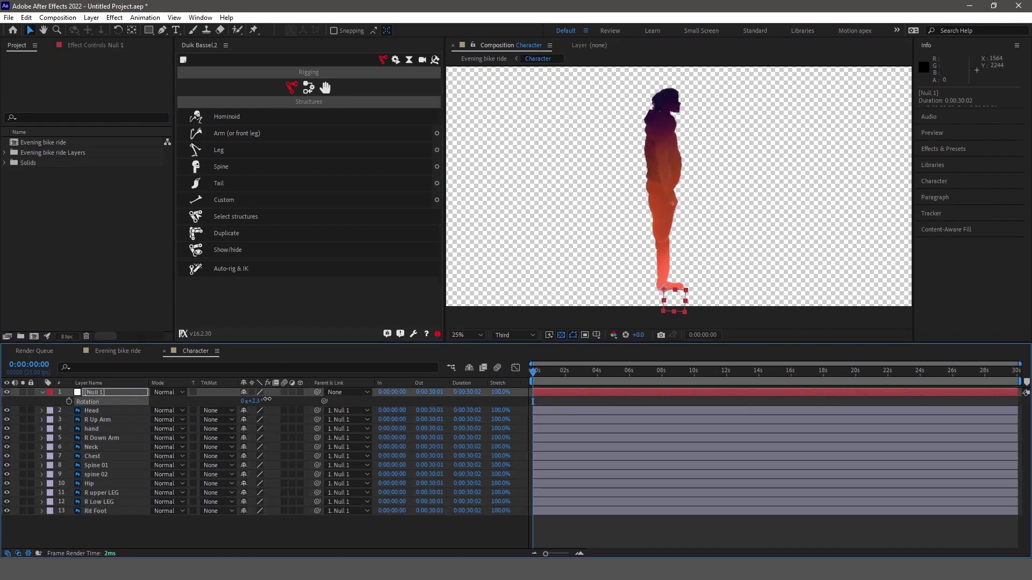
Create a Duik Hominoid skeleton and check its Arm 2, Thigh, Thigh 2 and Hips structures
{"action": "left_click", "coordinate": [226, 117]}
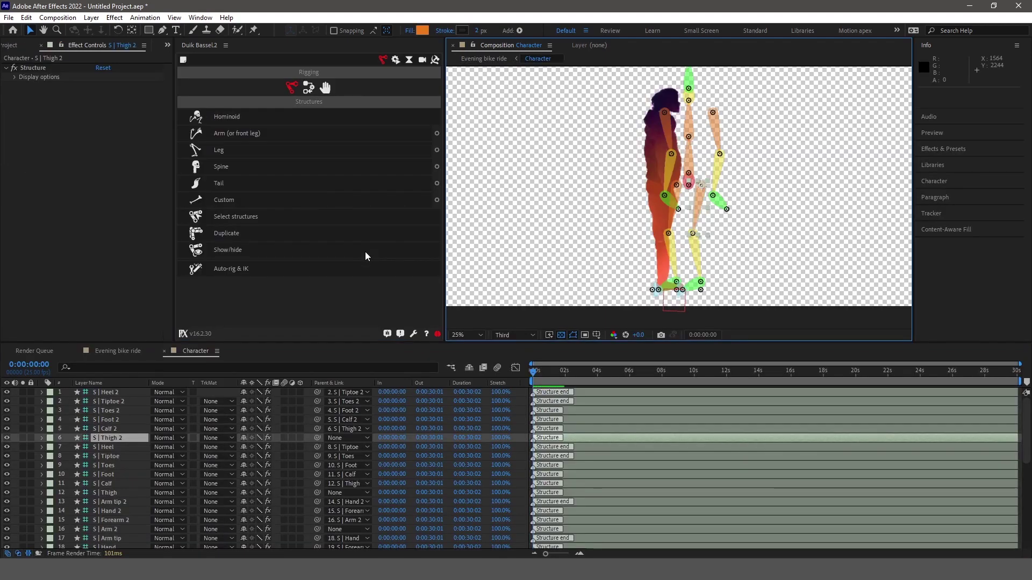
{"action": "scroll", "coordinate": [680, 183], "scroll_direction": "up", "scroll_amount": 2}
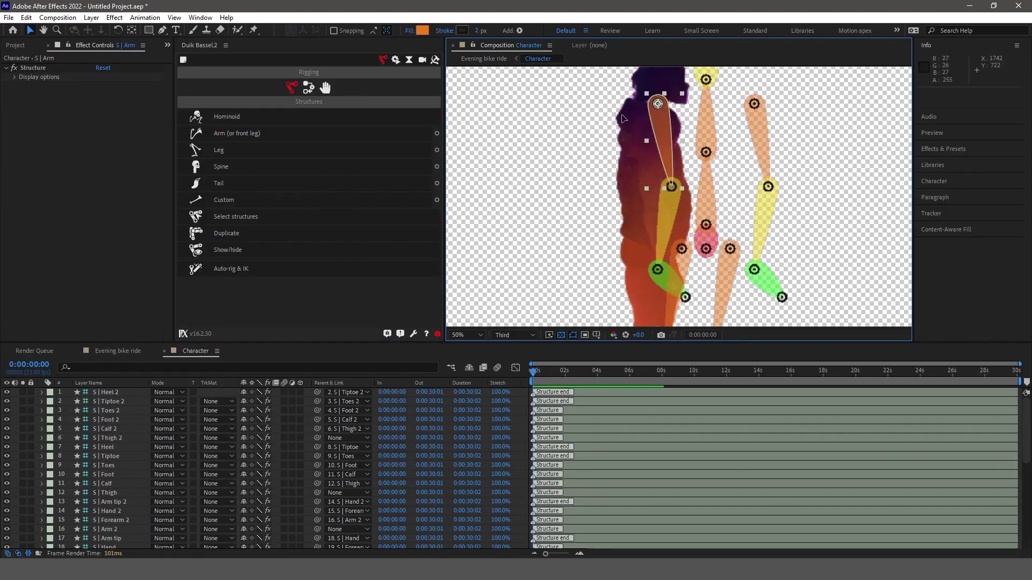
{"action": "left_click", "coordinate": [775, 146]}
{"action": "scroll", "coordinate": [775, 146], "scroll_direction": "down", "scroll_amount": 3}
{"action": "left_click", "coordinate": [553, 141]}
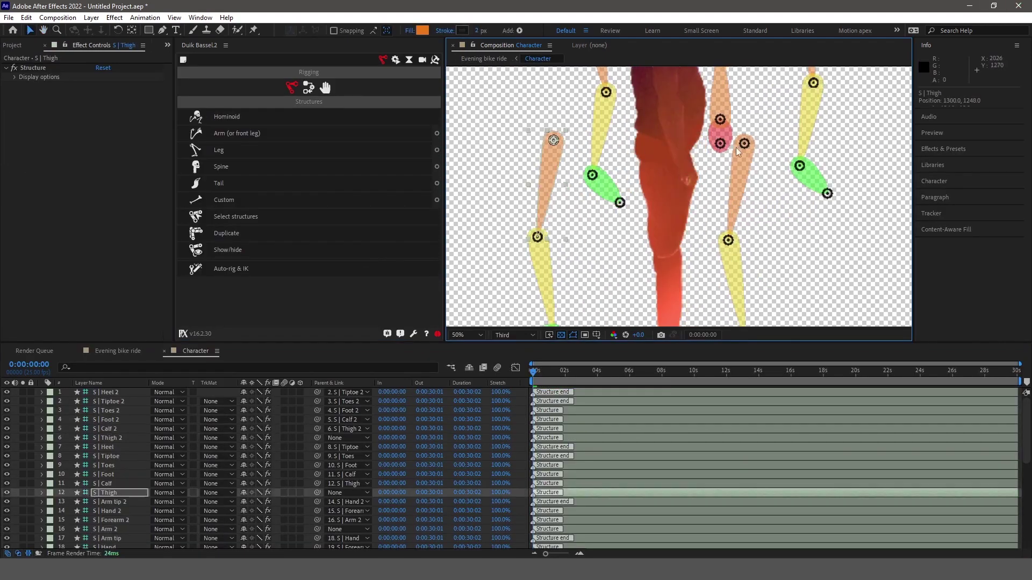
{"action": "left_click", "coordinate": [786, 142]}
{"action": "left_click", "coordinate": [720, 143]}
Fit the Spine, Neck and head Spine tip structures to the character's body
{"action": "scroll", "coordinate": [674, 150], "scroll_direction": "up", "scroll_amount": 2}
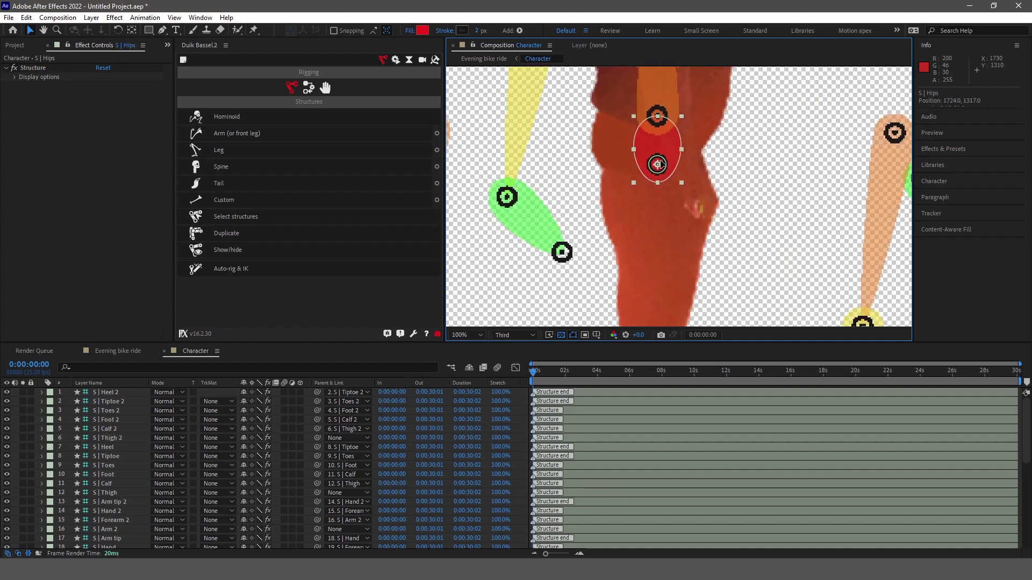
{"action": "left_click", "coordinate": [611, 190]}
{"action": "scroll", "coordinate": [613, 190], "scroll_direction": "up", "scroll_amount": 3}
{"action": "left_click", "coordinate": [597, 132]}
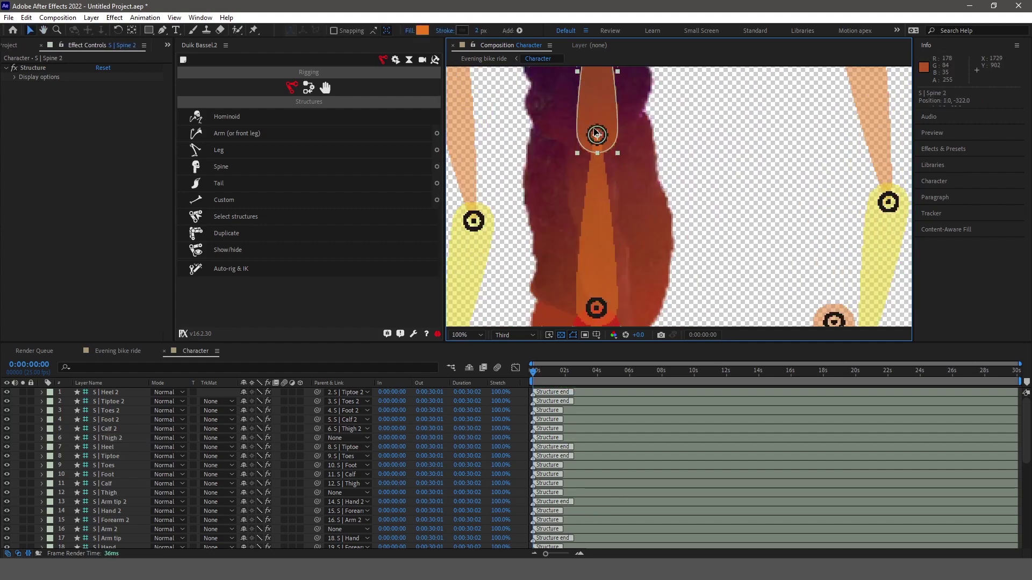
{"action": "scroll", "coordinate": [594, 129], "scroll_direction": "up", "scroll_amount": 3}
{"action": "scroll", "coordinate": [592, 143], "scroll_direction": "up", "scroll_amount": 3}
{"action": "left_click", "coordinate": [591, 144]}
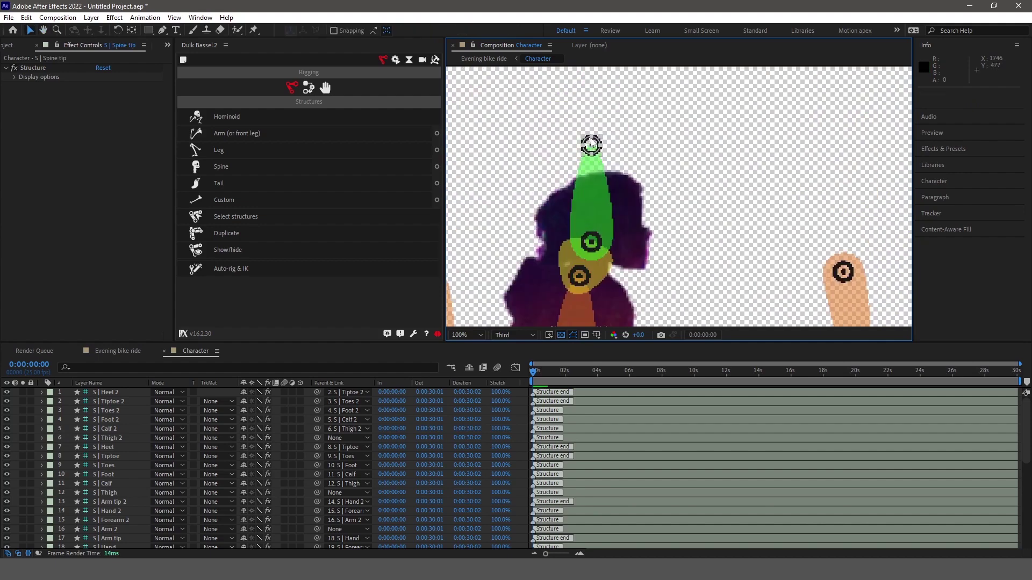
{"action": "scroll", "coordinate": [645, 200], "scroll_direction": "down", "scroll_amount": 2}
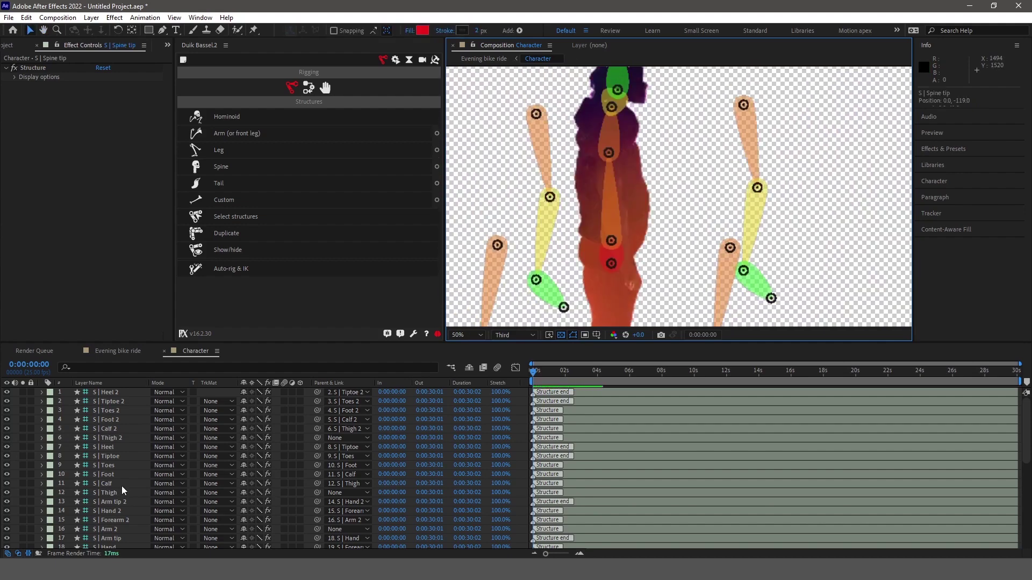
{"action": "scroll", "coordinate": [123, 490], "scroll_direction": "down", "scroll_amount": 5}
Set the R Up Arm layer's fill colour to cyan
{"action": "left_click", "coordinate": [102, 466]}
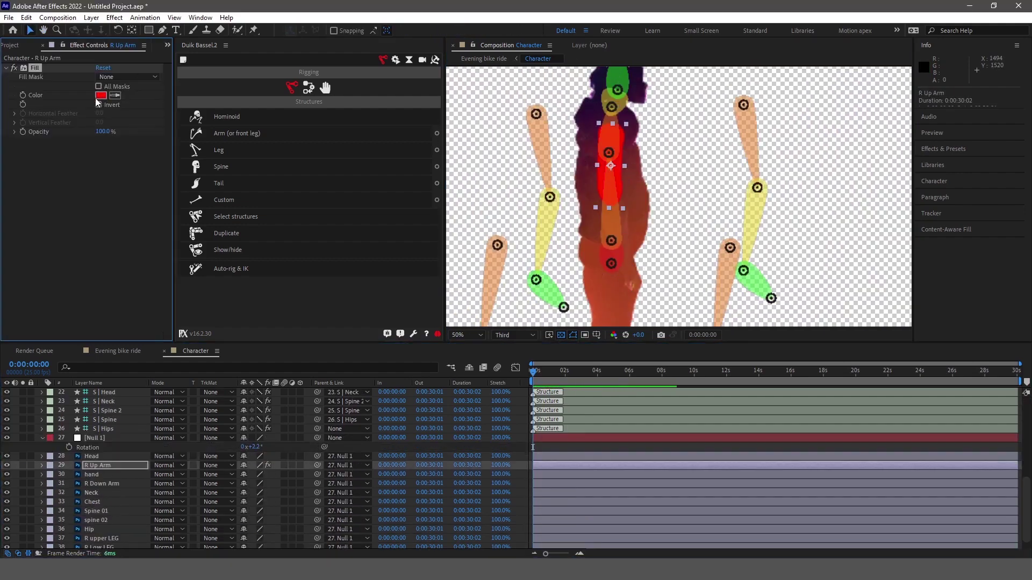
{"action": "left_click", "coordinate": [101, 95]}
{"action": "left_click_drag", "start_coordinate": [270, 187], "coordinate": [270, 210]}
{"action": "left_click", "coordinate": [357, 145]}
{"action": "left_click", "coordinate": [97, 476]}
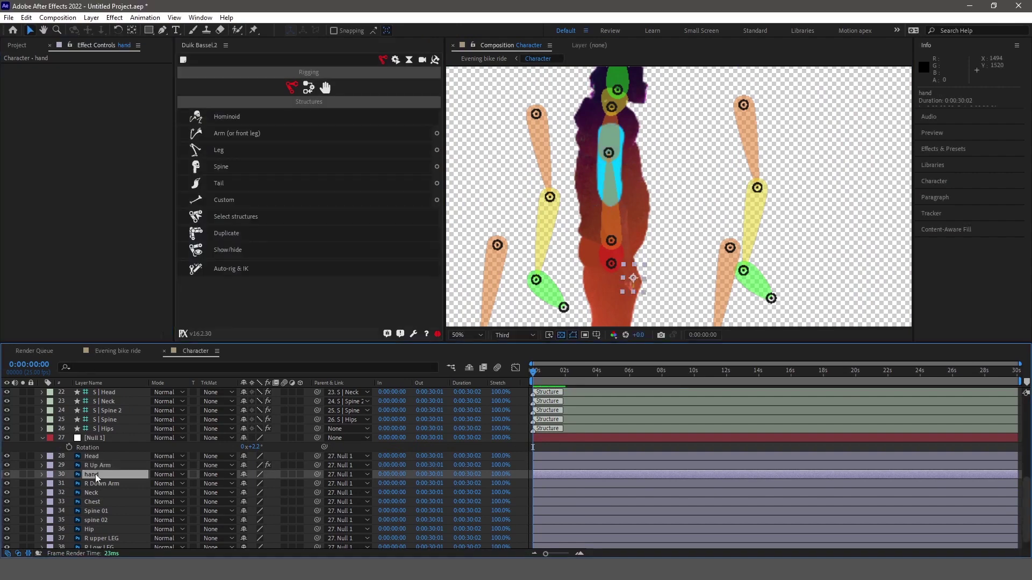
Move the Arm, Forearm and Arm tip bones onto the character's arm
{"action": "left_click", "coordinate": [540, 131]}
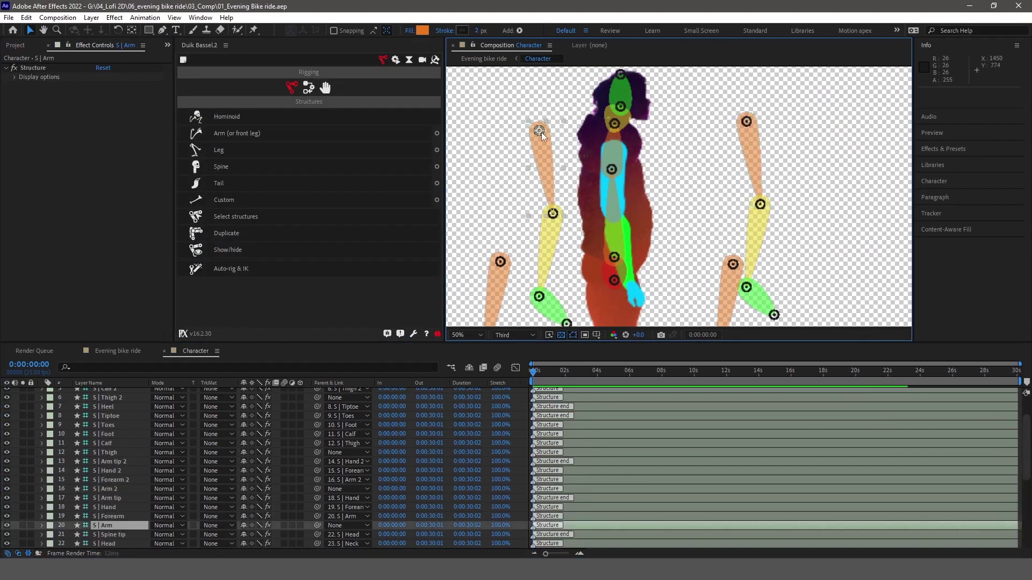
{"action": "left_click_drag", "start_coordinate": [540, 132], "coordinate": [610, 150]}
{"action": "left_click_drag", "start_coordinate": [624, 233], "coordinate": [589, 240]}
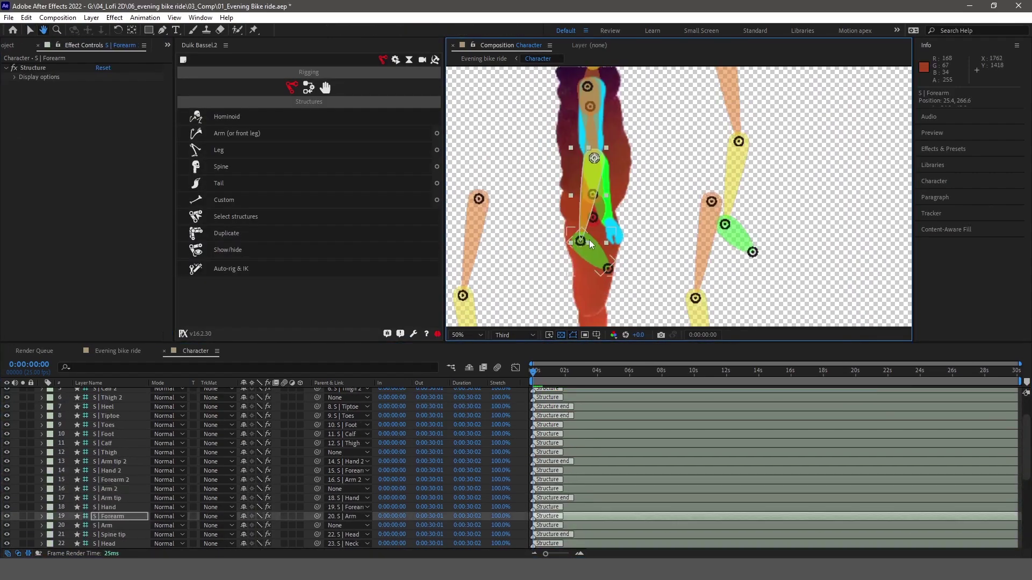
{"action": "left_click", "coordinate": [589, 240]}
{"action": "scroll", "coordinate": [612, 253], "scroll_direction": "up", "scroll_amount": 5}
{"action": "scroll", "coordinate": [629, 264], "scroll_direction": "down", "scroll_amount": 3}
{"action": "left_click", "coordinate": [641, 277]}
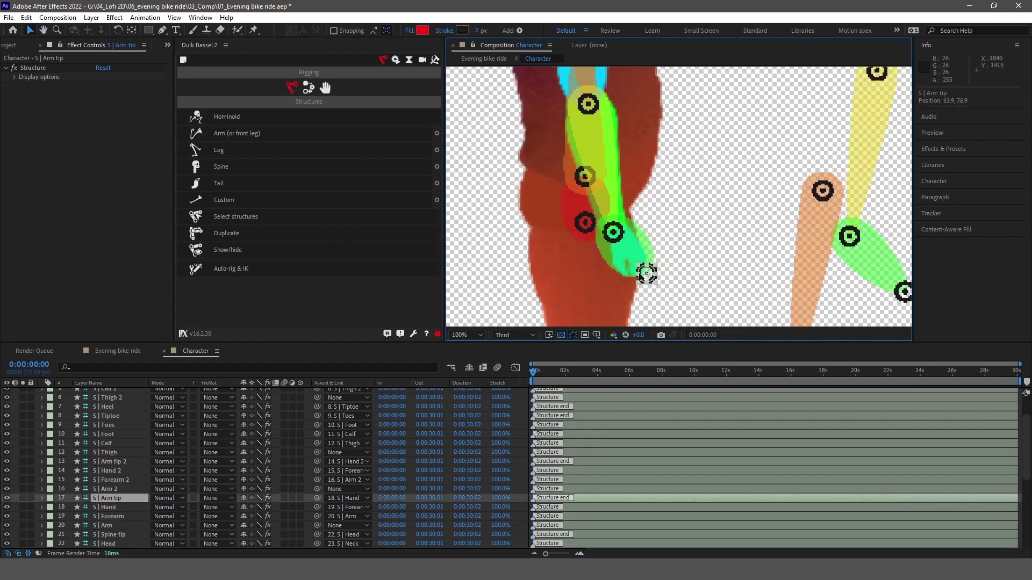
{"action": "scroll", "coordinate": [641, 277], "scroll_direction": "down", "scroll_amount": 2}
{"action": "scroll", "coordinate": [215, 473], "scroll_direction": "down", "scroll_amount": 5}
Label R Up Arm, hand and R Down Arm red, then duplicate them
{"action": "left_click", "coordinate": [97, 453]}
{"action": "left_click", "coordinate": [91, 461], "text": "ctrl"}
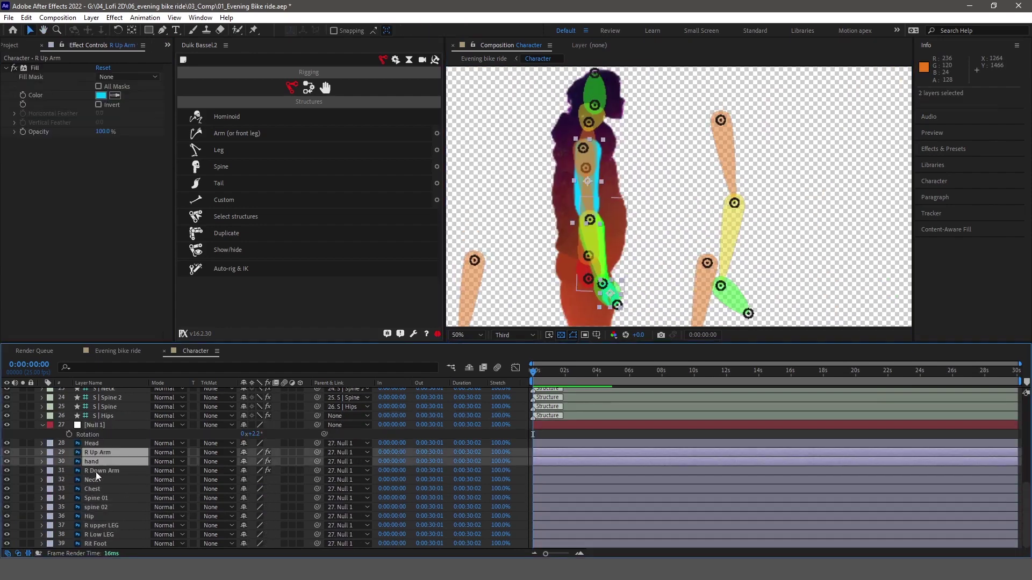
{"action": "left_click", "coordinate": [97, 471], "text": "ctrl"}
{"action": "left_click", "coordinate": [50, 471]}
{"action": "left_click", "coordinate": [70, 269]}
{"action": "key", "text": "ctrl+d"}
Move the duplicated arm layers below Hip and turn their solo back off
{"action": "scroll", "coordinate": [117, 512], "scroll_direction": "down", "scroll_amount": 1}
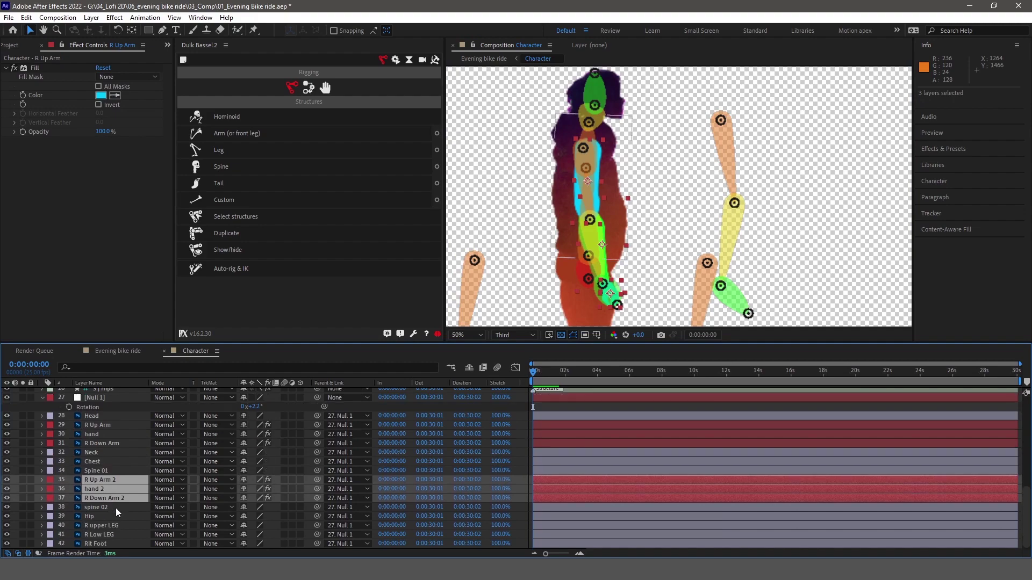
{"action": "left_click_drag", "start_coordinate": [117, 512], "coordinate": [117, 520]}
{"action": "left_click", "coordinate": [23, 498]}
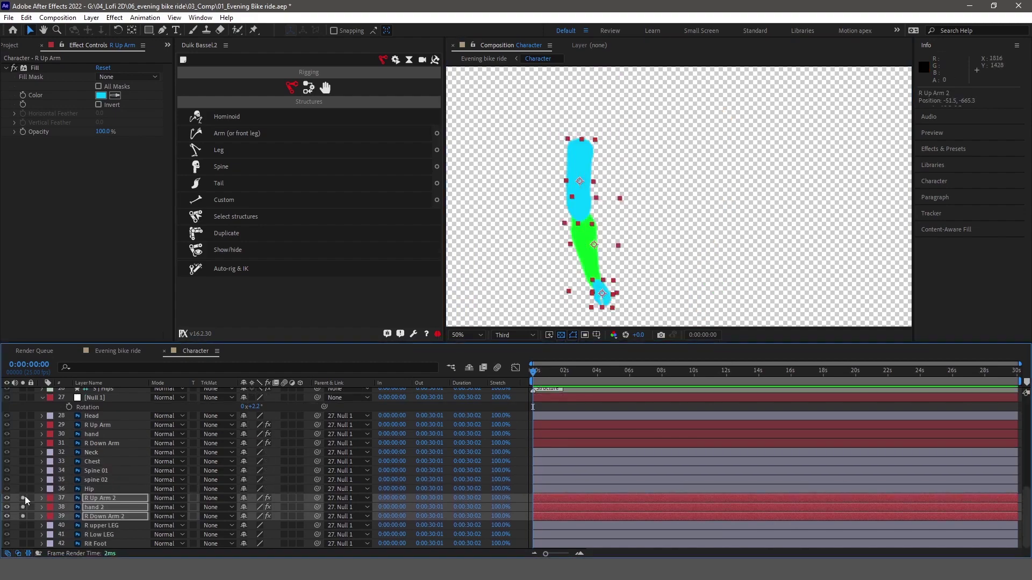
{"action": "left_click_drag", "start_coordinate": [22, 498], "coordinate": [23, 516]}
{"action": "left_click", "coordinate": [91, 416]}
{"action": "left_click", "coordinate": [89, 489], "text": "shift"}
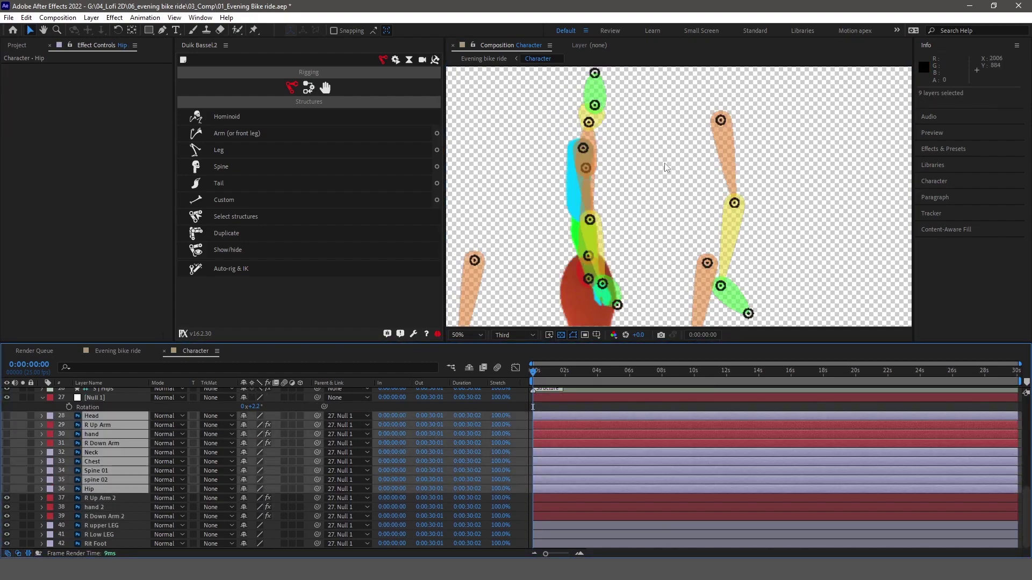
Select the Forearm, Arm and Hand bone structures and hide the other bone layers
{"action": "left_click", "coordinate": [665, 167]}
{"action": "left_click", "coordinate": [578, 158]}
{"action": "scroll", "coordinate": [575, 192], "scroll_direction": "up", "scroll_amount": 3}
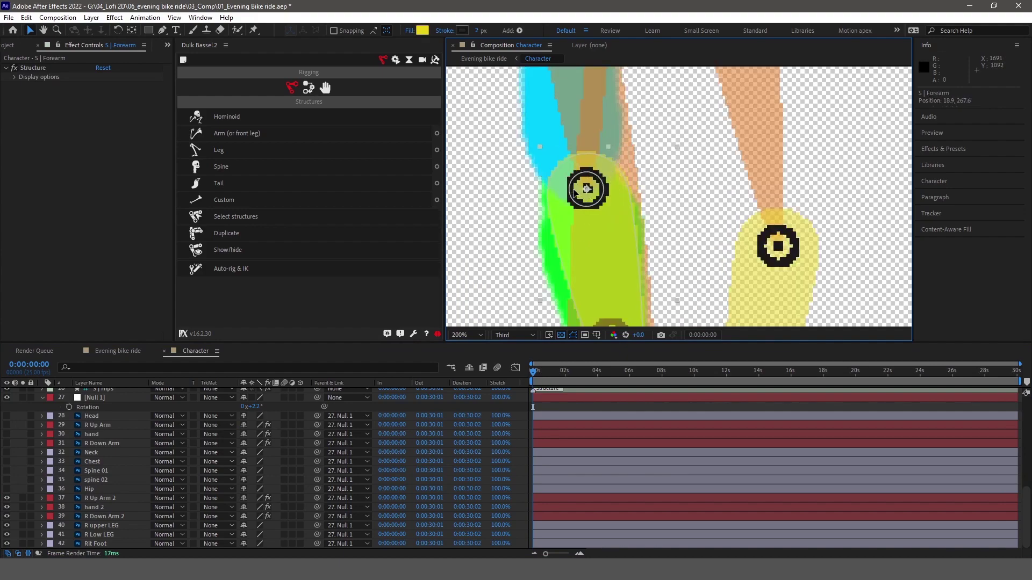
{"action": "scroll", "coordinate": [574, 192], "scroll_direction": "down", "scroll_amount": 2}
{"action": "scroll", "coordinate": [82, 488], "scroll_direction": "up", "scroll_amount": 5}
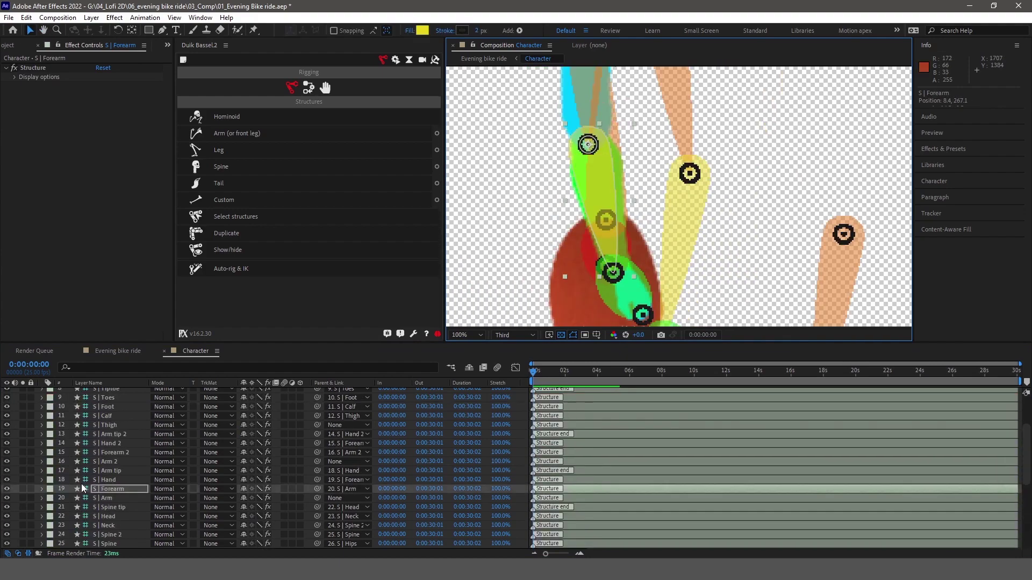
{"action": "scroll", "coordinate": [119, 438], "scroll_direction": "down", "scroll_amount": 2}
{"action": "scroll", "coordinate": [129, 468], "scroll_direction": "up", "scroll_amount": 1}
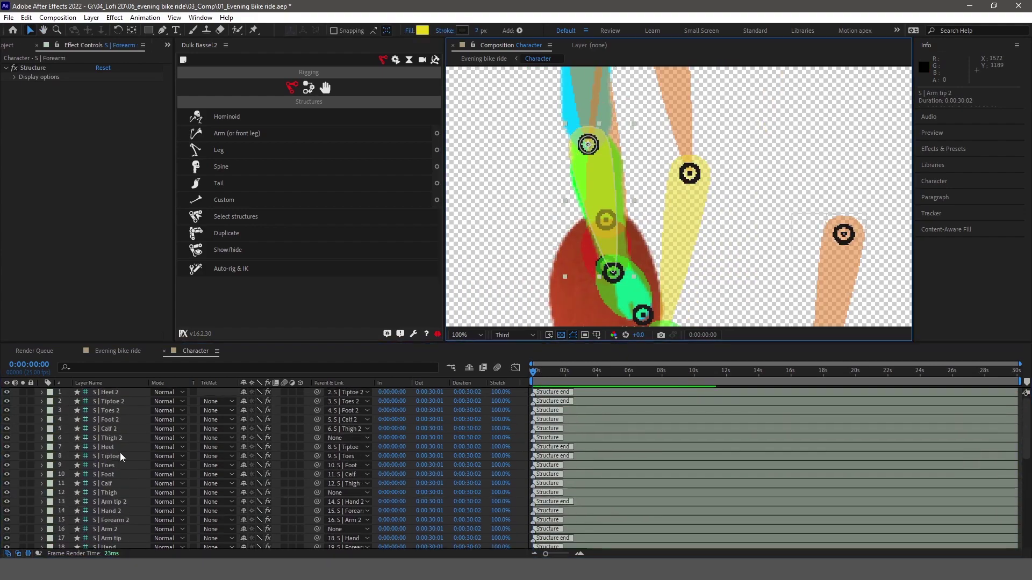
{"action": "left_click", "coordinate": [110, 484], "text": "ctrl"}
{"action": "left_click", "coordinate": [110, 465], "text": "ctrl"}
{"action": "left_click", "coordinate": [7, 465], "text": "alt"}
{"action": "scroll", "coordinate": [24, 430], "scroll_direction": "up", "scroll_amount": 3}
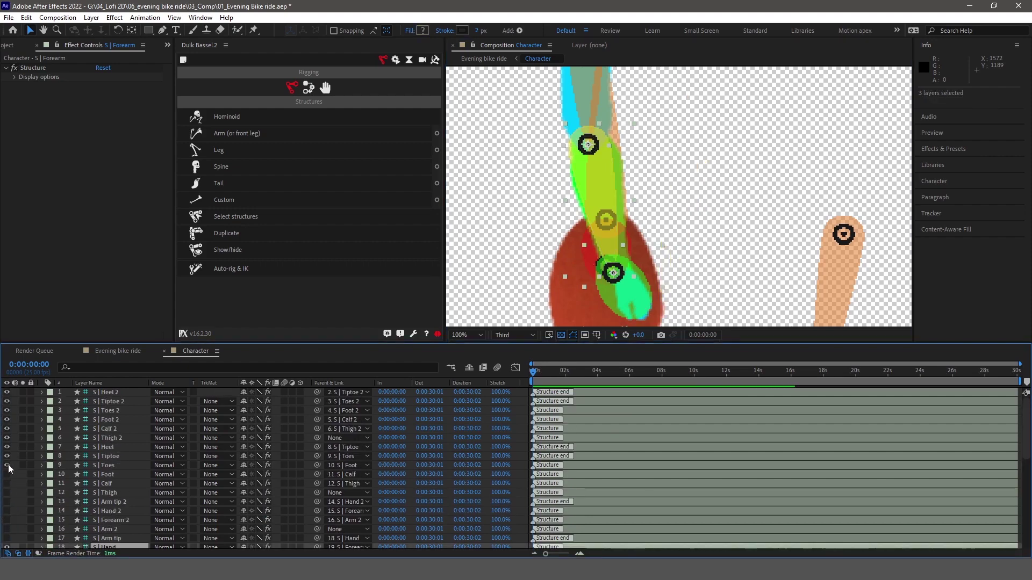
Make the second arm's bone layers and the cyan arm layers visible again
{"action": "key", "text": "grave"}
{"action": "key", "text": "grave"}
{"action": "key", "text": "comma"}
{"action": "key", "text": "comma"}
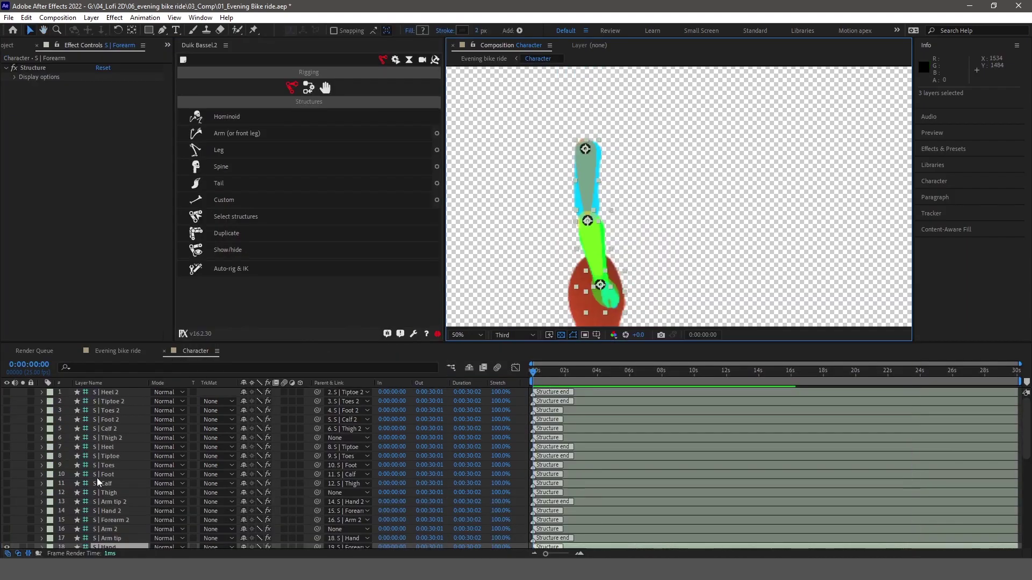
{"action": "left_click_drag", "start_coordinate": [110, 474], "coordinate": [110, 492]}
{"action": "left_click_drag", "start_coordinate": [6, 474], "coordinate": [7, 493]}
{"action": "key", "text": "F2"}
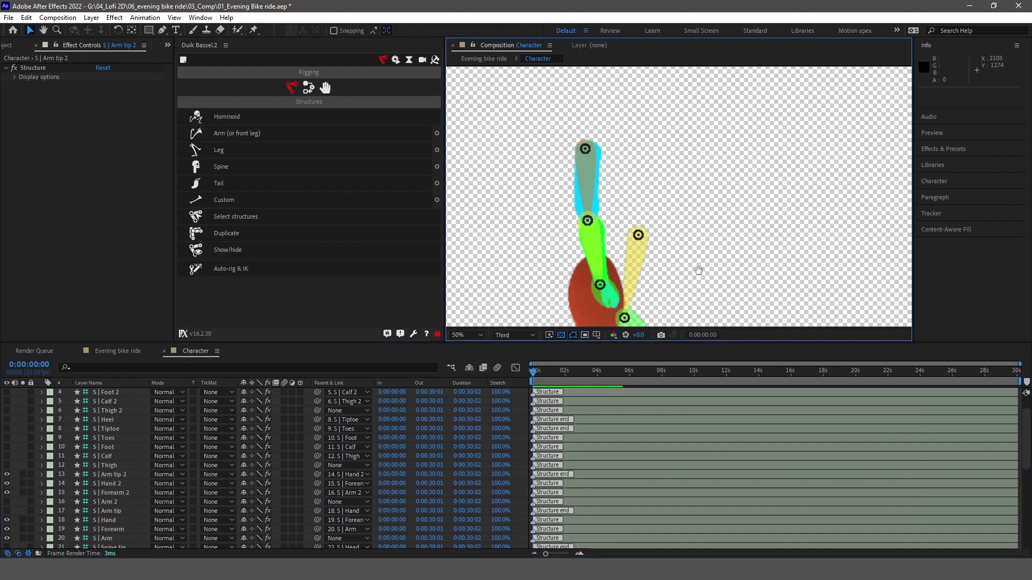
{"action": "left_click", "coordinate": [6, 501]}
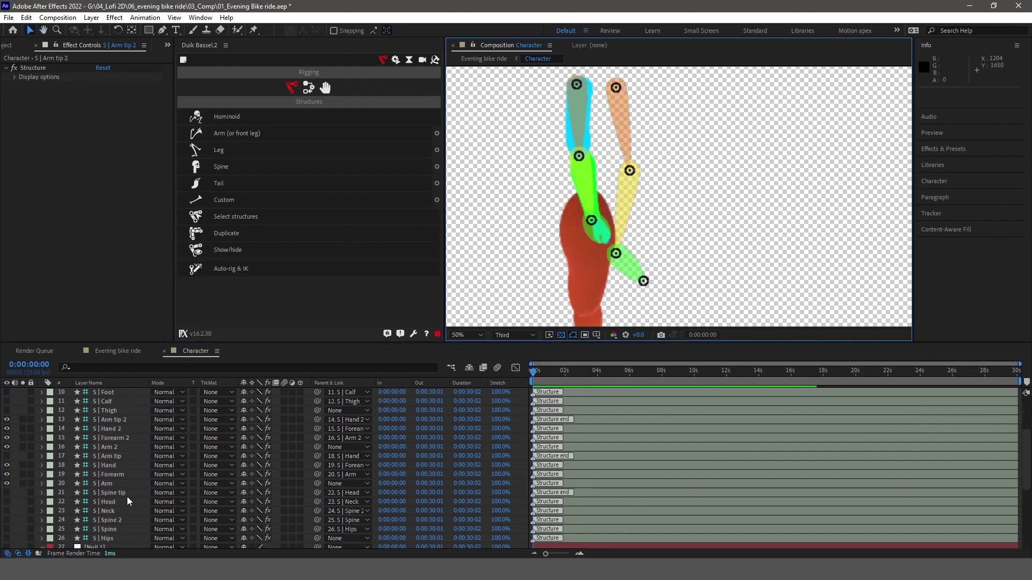
{"action": "scroll", "coordinate": [124, 525], "scroll_direction": "down", "scroll_amount": 8}
{"action": "left_click_drag", "start_coordinate": [97, 425], "coordinate": [103, 443]}
{"action": "left_click_drag", "start_coordinate": [6, 425], "coordinate": [6, 442]}
Colour R Up Arm 2 and hand 2 magenta, and R Down Arm 2 blue
{"action": "left_click", "coordinate": [94, 425]}
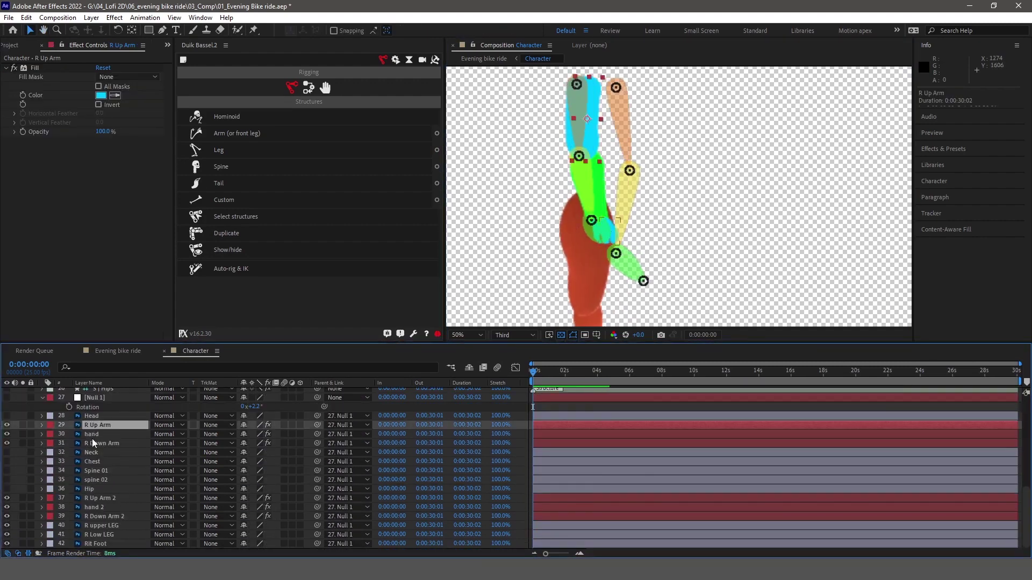
{"action": "left_click", "coordinate": [100, 497]}
{"action": "left_click", "coordinate": [101, 95]}
{"action": "left_click", "coordinate": [359, 146]}
{"action": "left_click", "coordinate": [94, 506]}
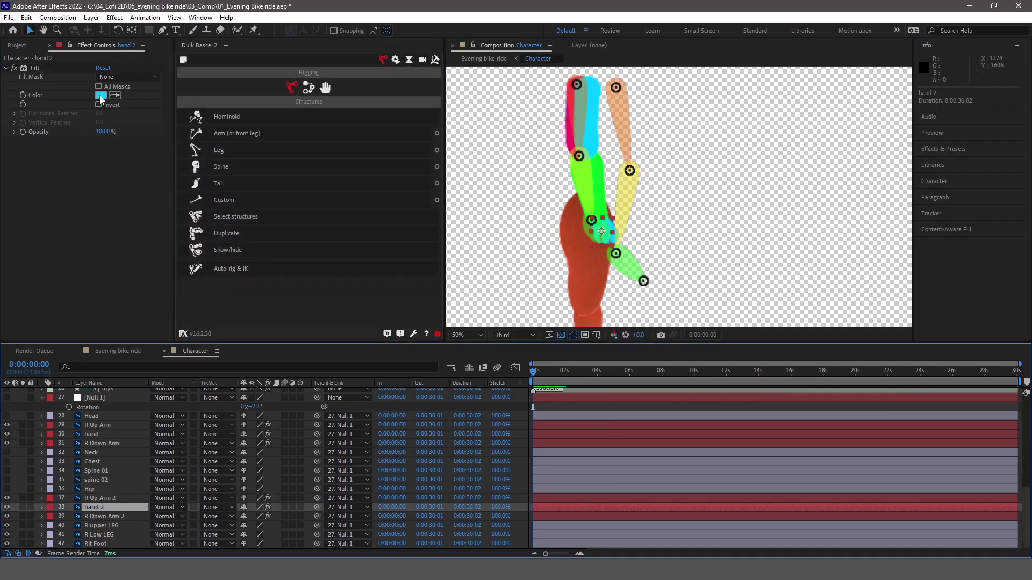
{"action": "left_click", "coordinate": [100, 95]}
{"action": "left_click", "coordinate": [278, 258]}
{"action": "left_click_drag", "start_coordinate": [278, 258], "coordinate": [278, 172]}
{"action": "left_click", "coordinate": [359, 146]}
{"action": "left_click", "coordinate": [94, 516]}
{"action": "left_click", "coordinate": [101, 95]}
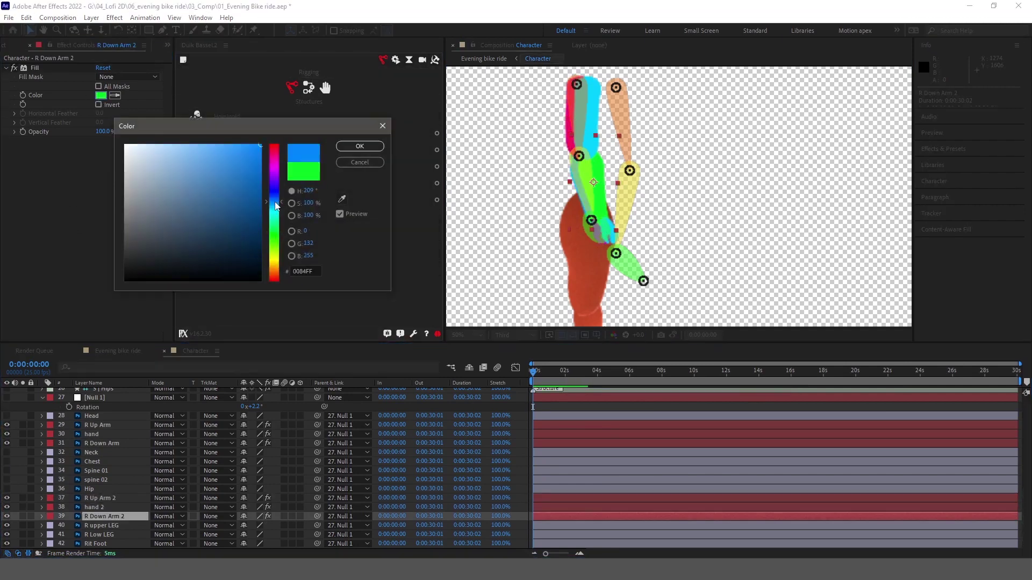
{"action": "left_click", "coordinate": [360, 146]}
Place the second arm's shoulder, hand and arm tip joints along the raised arm
{"action": "left_click_drag", "start_coordinate": [618, 90], "coordinate": [589, 121]}
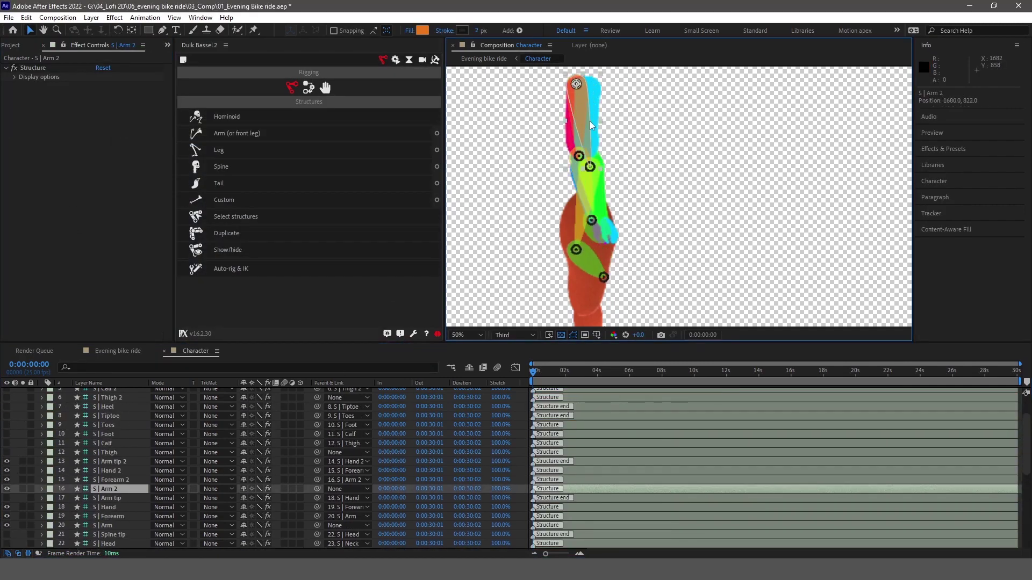
{"action": "scroll", "coordinate": [617, 253], "scroll_direction": "up", "scroll_amount": 3}
{"action": "scroll", "coordinate": [618, 256], "scroll_direction": "down", "scroll_amount": 3}
{"action": "left_click_drag", "start_coordinate": [559, 298], "coordinate": [542, 288]}
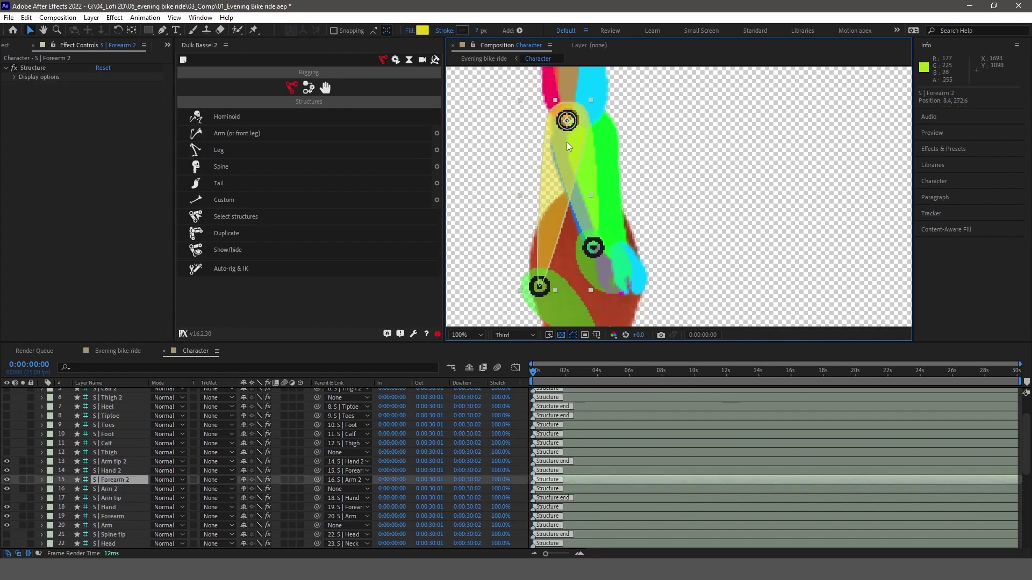
{"action": "scroll", "coordinate": [551, 203], "scroll_direction": "up", "scroll_amount": 1}
{"action": "mouse_move", "coordinate": [552, 203]}
{"action": "left_mouse_down"}
{"action": "mouse_move", "coordinate": [661, 214]}
{"action": "mouse_move", "coordinate": [637, 203]}
{"action": "left_mouse_up"}
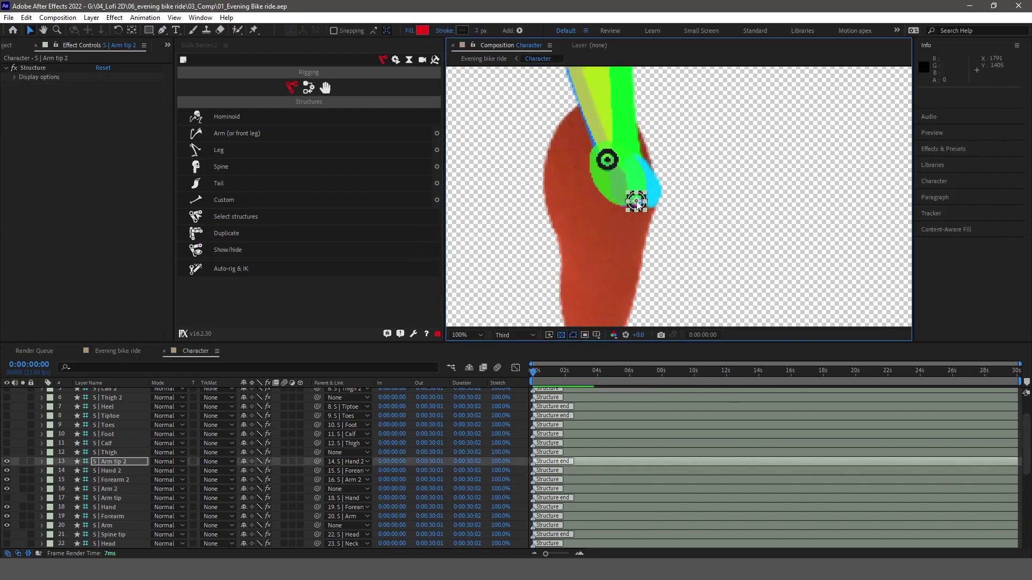
{"action": "scroll", "coordinate": [636, 202], "scroll_direction": "down", "scroll_amount": 2}
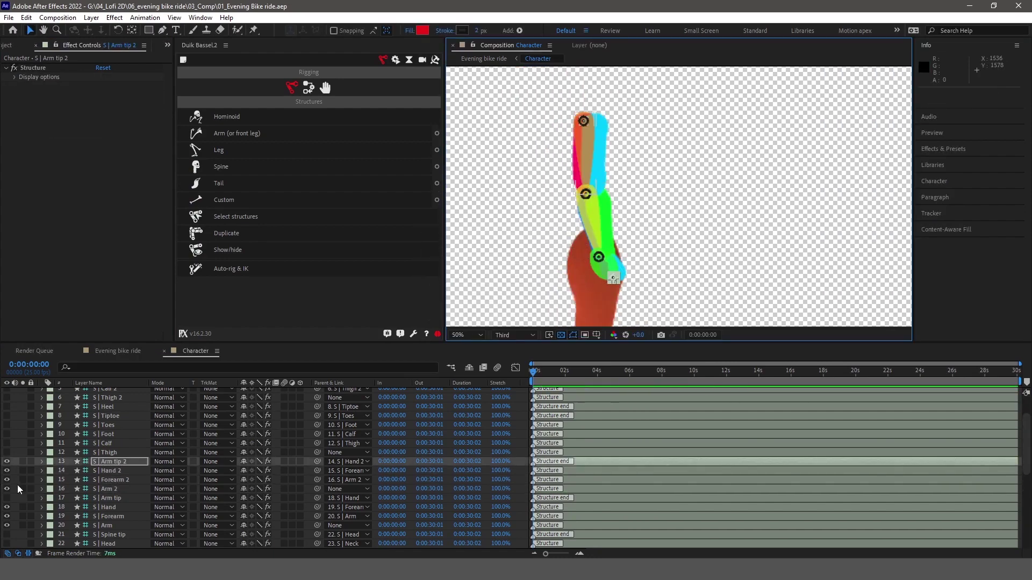
{"action": "left_click", "coordinate": [107, 489]}
{"action": "scroll", "coordinate": [69, 501], "scroll_direction": "down", "scroll_amount": 5}
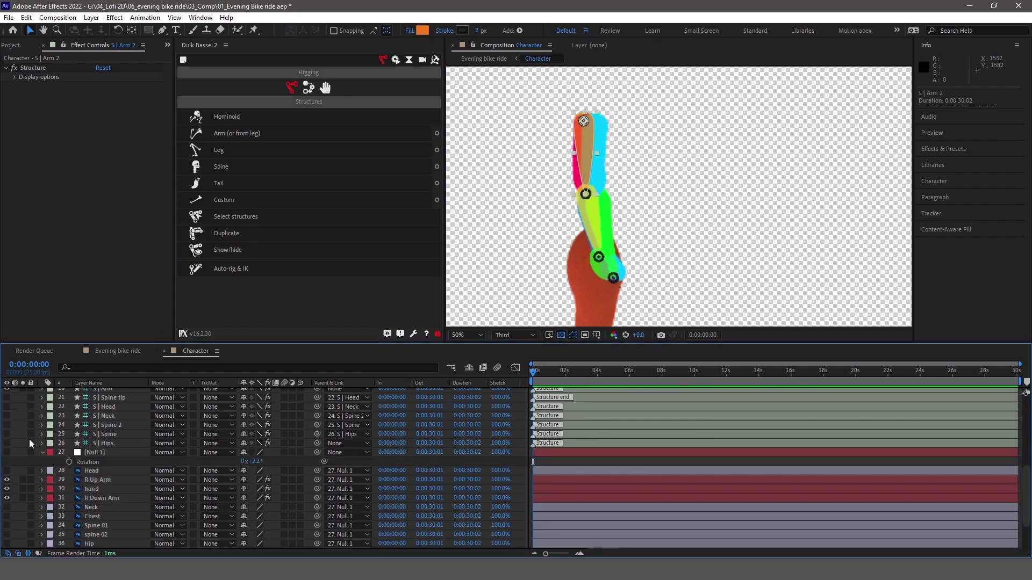
{"action": "scroll", "coordinate": [9, 483], "scroll_direction": "up", "scroll_amount": 6}
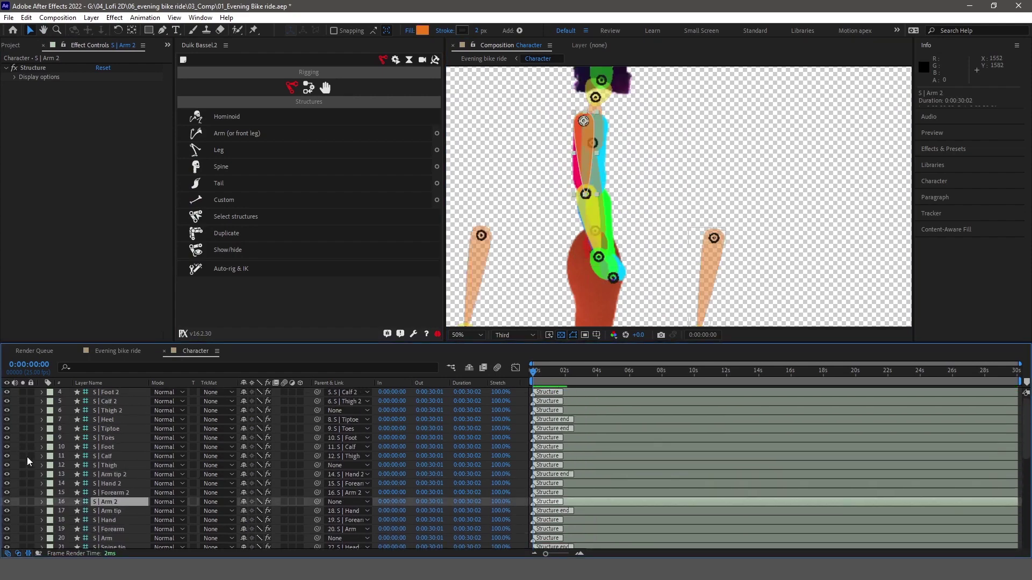
{"action": "scroll", "coordinate": [6, 497], "scroll_direction": "down", "scroll_amount": 3}
Duplicate the R upper LEG, R Low LEG and Rit Foot layers
{"action": "scroll", "coordinate": [8, 498], "scroll_direction": "down", "scroll_amount": 3}
{"action": "scroll", "coordinate": [11, 495], "scroll_direction": "down", "scroll_amount": 2}
{"action": "left_click_drag", "start_coordinate": [729, 253], "coordinate": [727, 97]}
{"action": "left_click", "coordinate": [102, 525]}
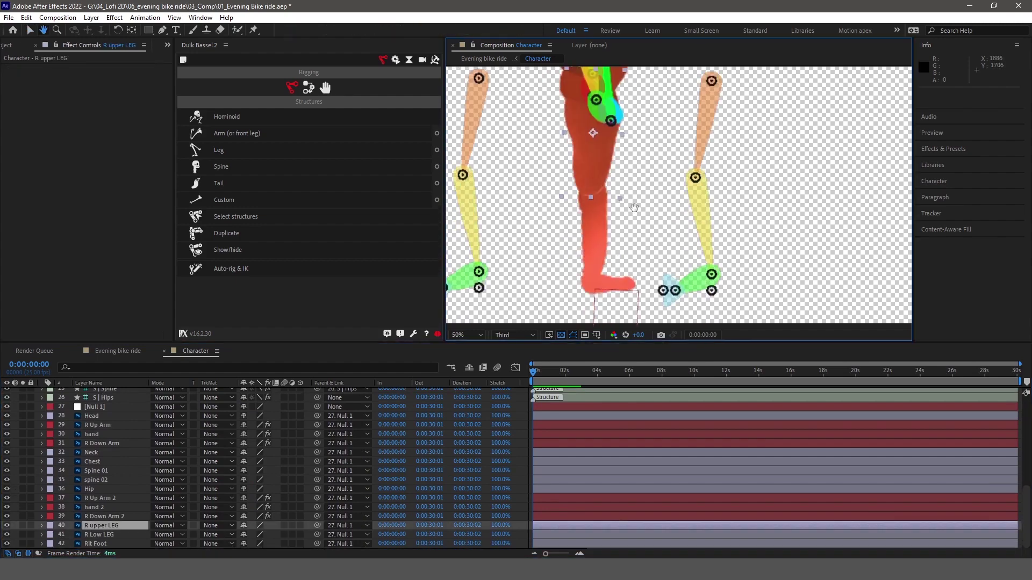
{"action": "left_click", "coordinate": [97, 543], "text": "shift"}
{"action": "key", "text": "ctrl+d"}
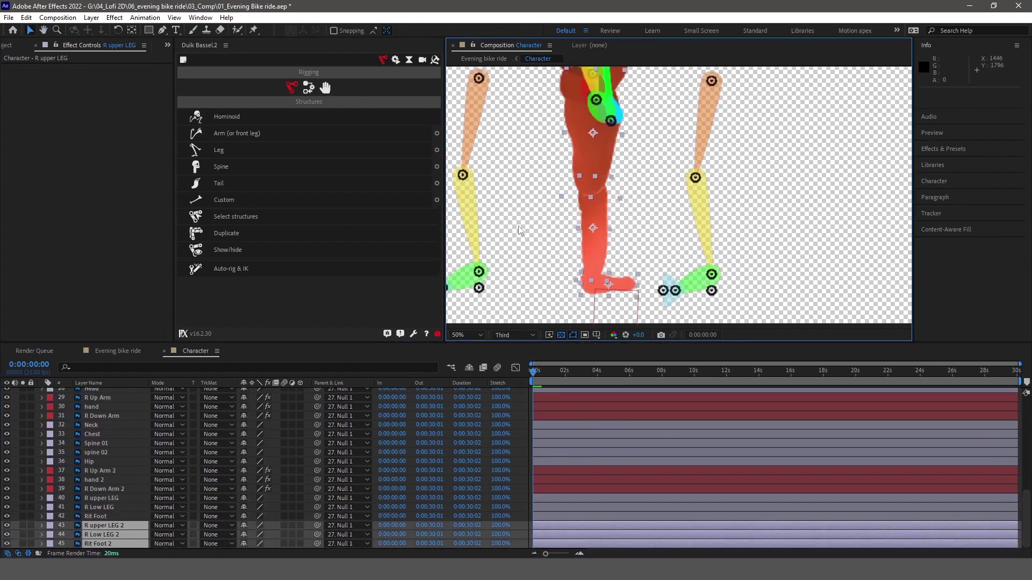
Create a new Duik leg structure and place its thigh, calf, foot, toes and heel joints
{"action": "left_click", "coordinate": [218, 150]}
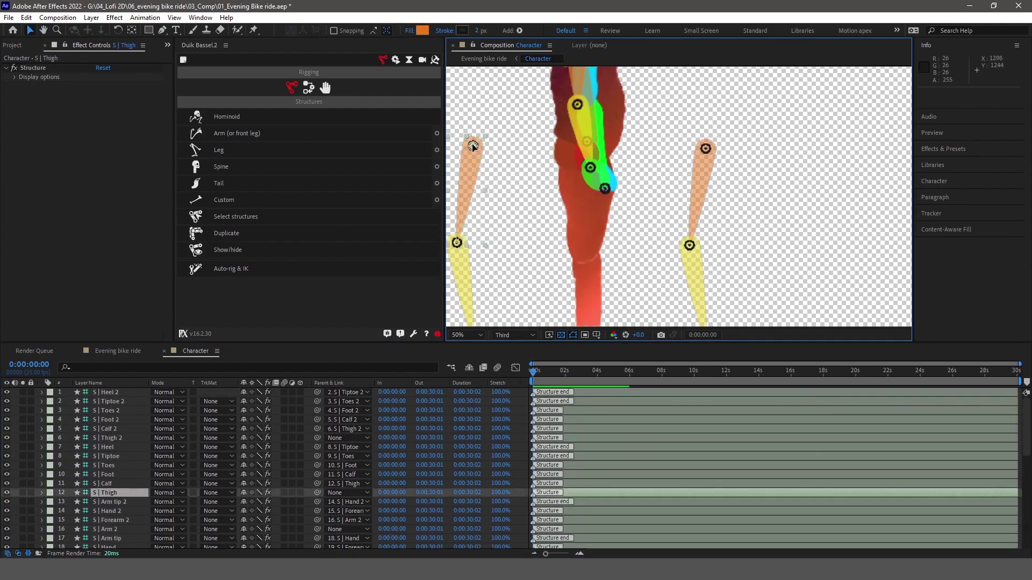
{"action": "left_click_drag", "start_coordinate": [469, 176], "coordinate": [582, 176]}
{"action": "mouse_move", "coordinate": [563, 241]}
{"action": "left_mouse_down"}
{"action": "mouse_move", "coordinate": [589, 253]}
{"action": "mouse_move", "coordinate": [635, 161]}
{"action": "left_mouse_up"}
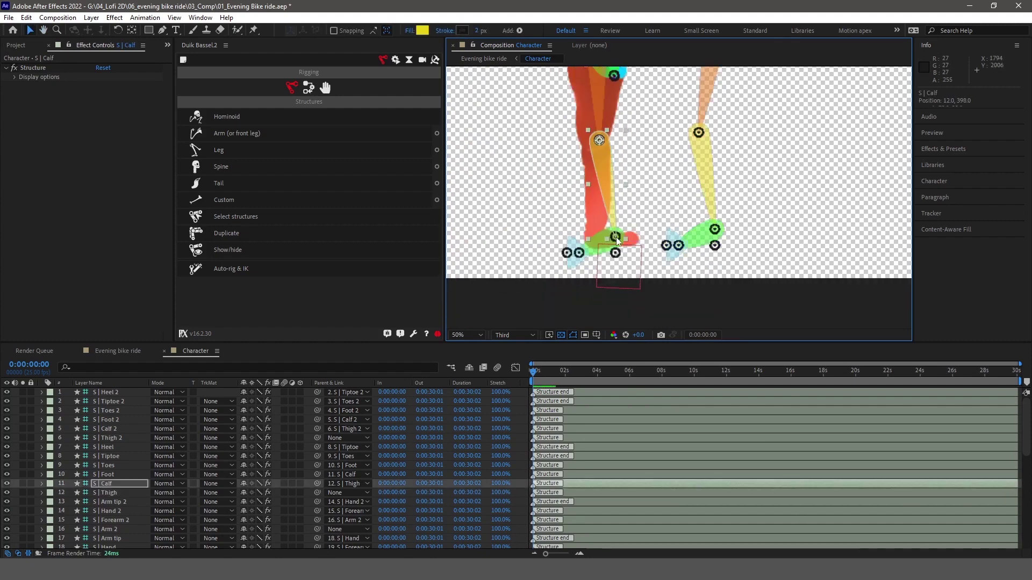
{"action": "left_click_drag", "start_coordinate": [559, 258], "coordinate": [548, 266]}
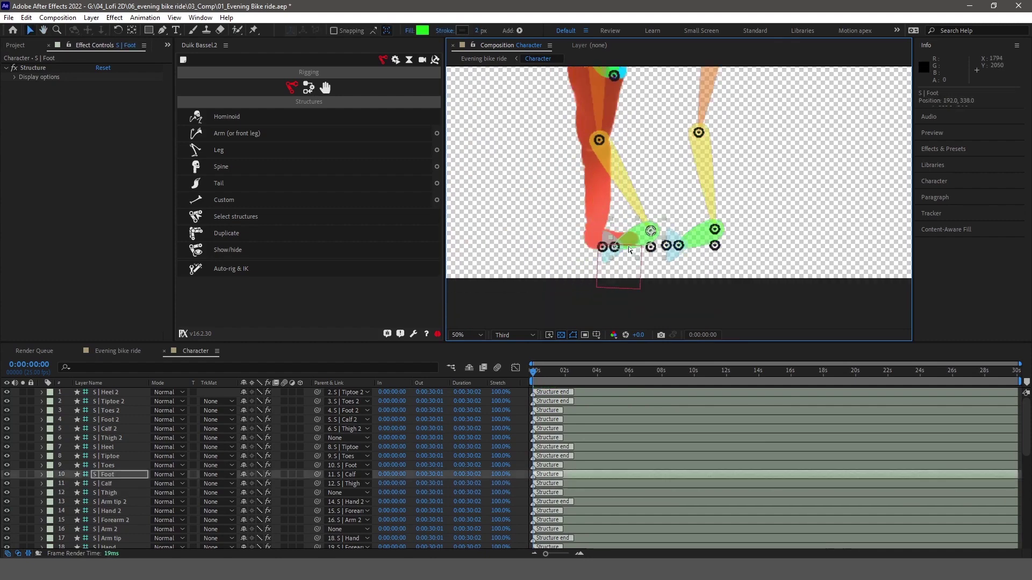
{"action": "left_click", "coordinate": [561, 258]}
{"action": "scroll", "coordinate": [625, 246], "scroll_direction": "up", "scroll_amount": 5}
{"action": "left_click", "coordinate": [709, 248]}
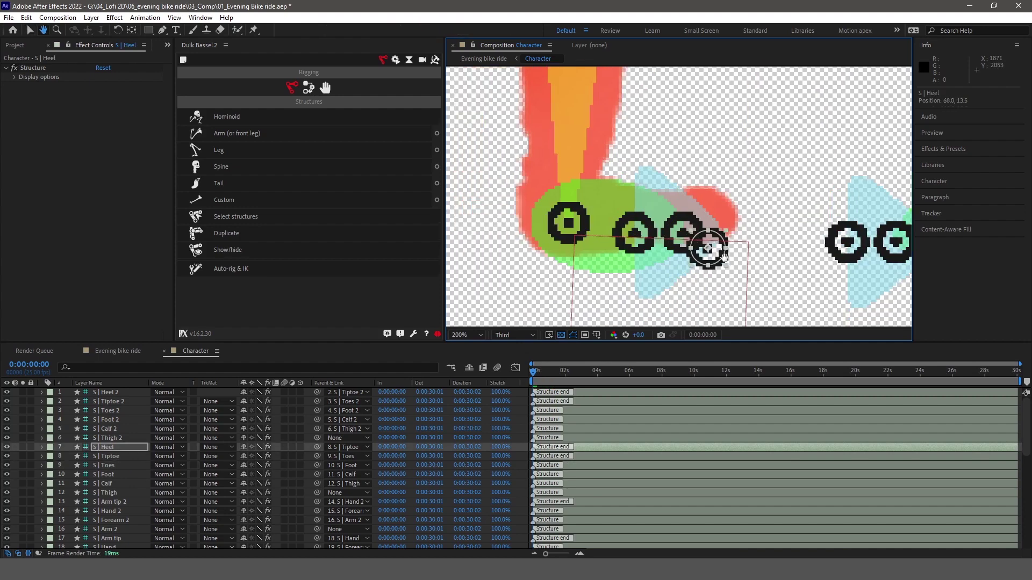
{"action": "scroll", "coordinate": [478, 241], "scroll_direction": "down", "scroll_amount": 4}
Fit the second leg's thigh, calf, foot and tiptoe joints onto the character's foot
{"action": "left_click", "coordinate": [600, 185]}
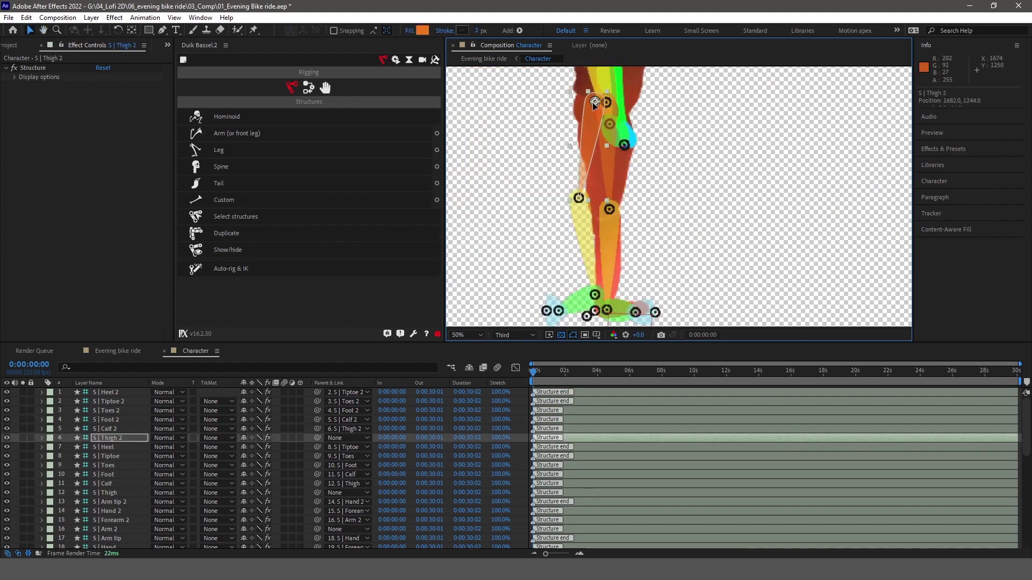
{"action": "left_click", "coordinate": [609, 209]}
{"action": "scroll", "coordinate": [632, 262], "scroll_direction": "up", "scroll_amount": 2}
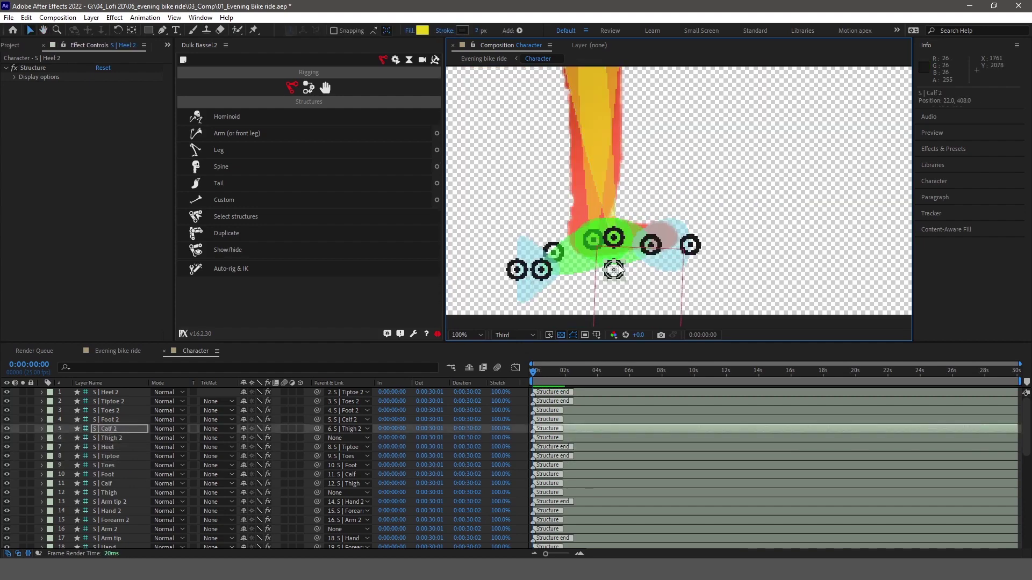
{"action": "left_click_drag", "start_coordinate": [614, 269], "coordinate": [571, 271]}
{"action": "mouse_move", "coordinate": [651, 245]}
{"action": "left_mouse_down"}
{"action": "mouse_move", "coordinate": [655, 255]}
{"action": "mouse_move", "coordinate": [688, 246]}
{"action": "left_mouse_up"}
{"action": "left_click", "coordinate": [780, 246]}
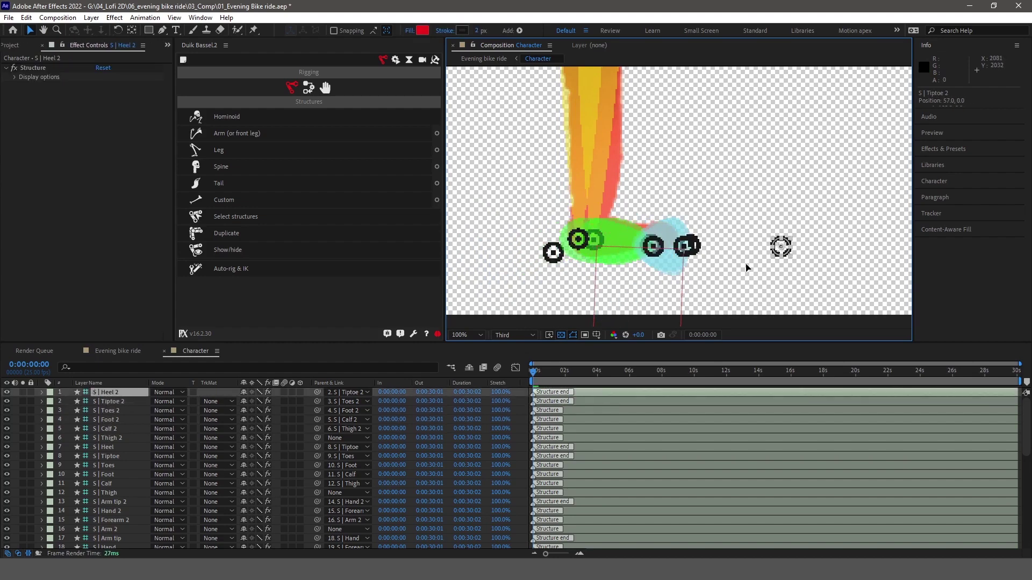
{"action": "scroll", "coordinate": [585, 267], "scroll_direction": "down", "scroll_amount": 2}
{"action": "scroll", "coordinate": [94, 484], "scroll_direction": "down", "scroll_amount": 9}
{"action": "left_click", "coordinate": [94, 531]}
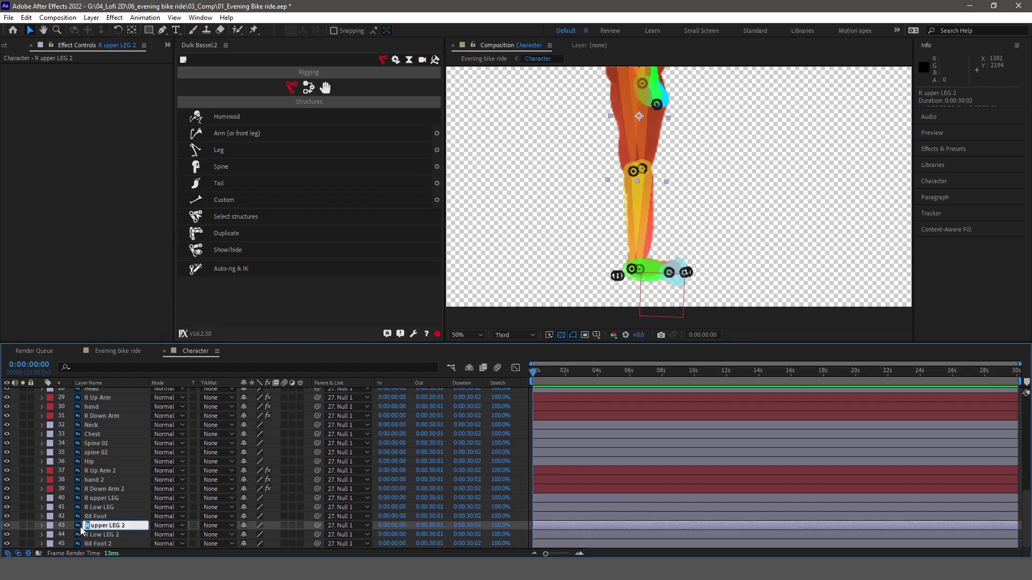
Rename the leg copies to L upper LEG, L Low LEG and L Foot
{"action": "type", "text": "L"}
{"action": "left_click", "coordinate": [100, 535]}
{"action": "left_click", "coordinate": [96, 544]}
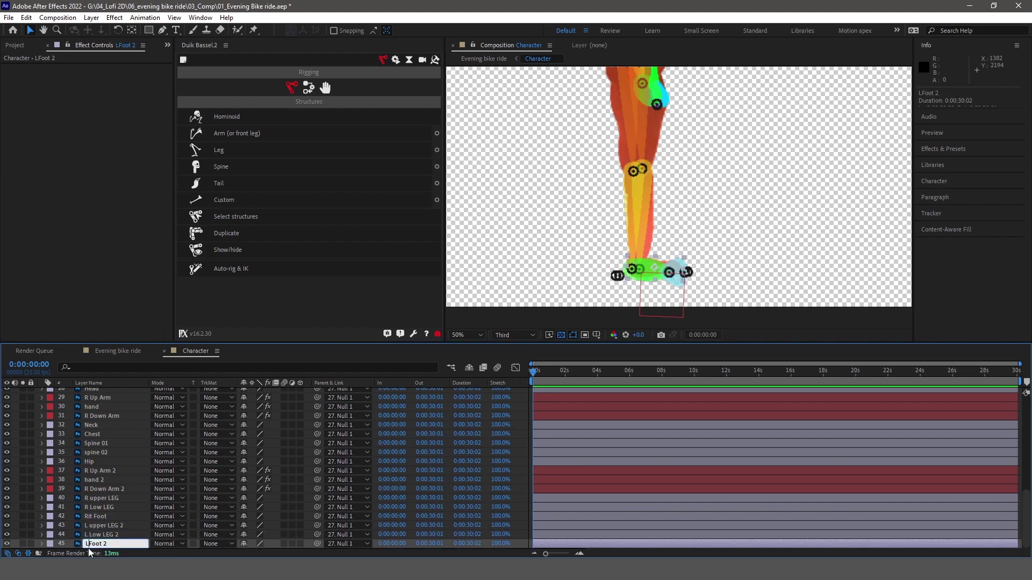
{"action": "left_click", "coordinate": [102, 525]}
{"action": "key", "text": "Return"}
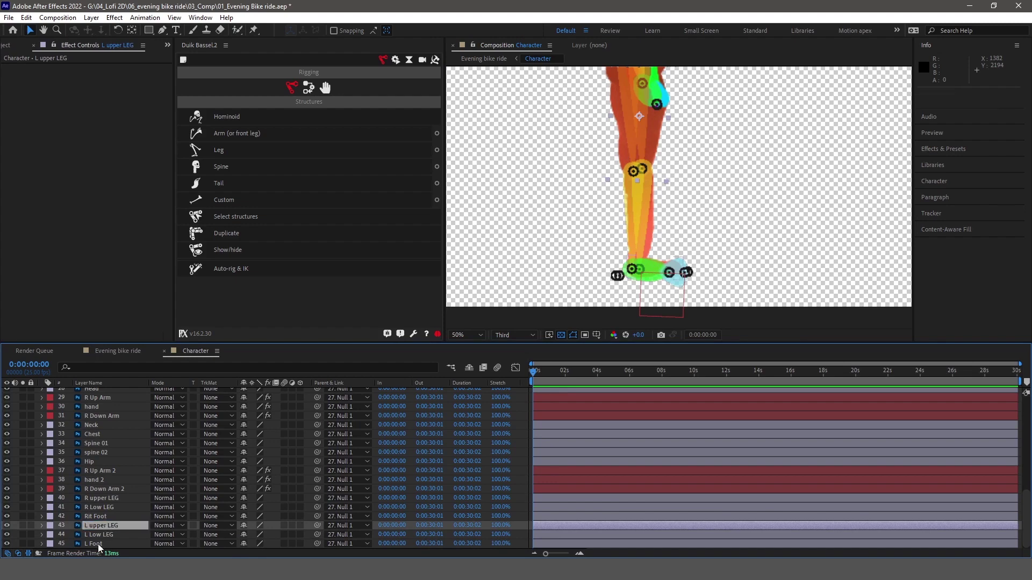
Label the left leg layers yellow and the right leg layers red
{"action": "left_click", "coordinate": [99, 544], "text": "shift"}
{"action": "left_click", "coordinate": [49, 534]}
{"action": "left_click", "coordinate": [70, 359]}
{"action": "left_click_drag", "start_coordinate": [96, 517], "coordinate": [95, 498]}
{"action": "left_click", "coordinate": [50, 506]}
{"action": "left_click", "coordinate": [76, 318]}
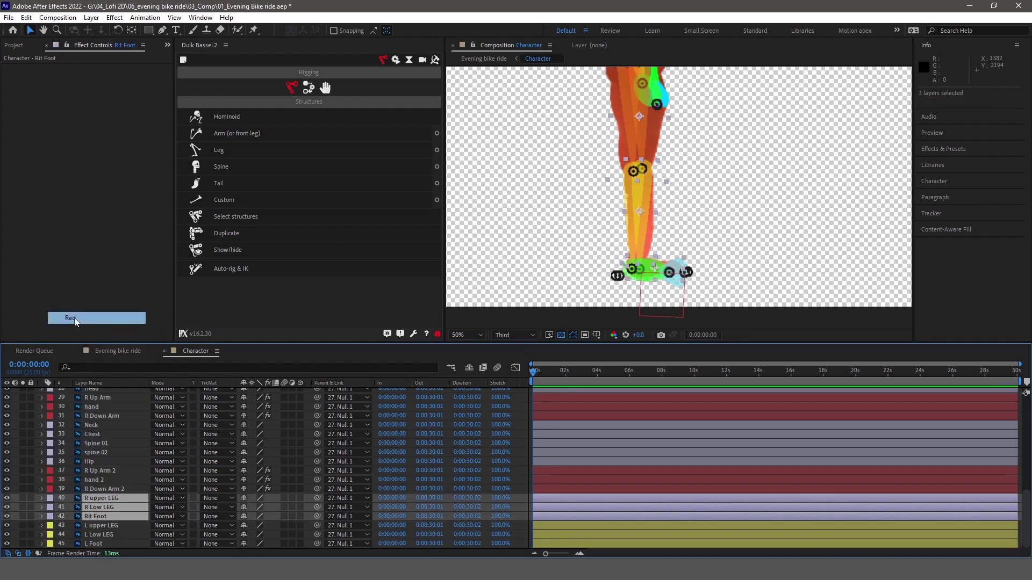
{"action": "left_click", "coordinate": [89, 462]}
{"action": "left_click", "coordinate": [91, 425], "text": "shift"}
Label the Neck-to-Hip layers brown after trying aqua, lavender and purple
{"action": "left_click", "coordinate": [49, 425]}
{"action": "left_click", "coordinate": [73, 268]}
{"action": "left_click", "coordinate": [49, 428]}
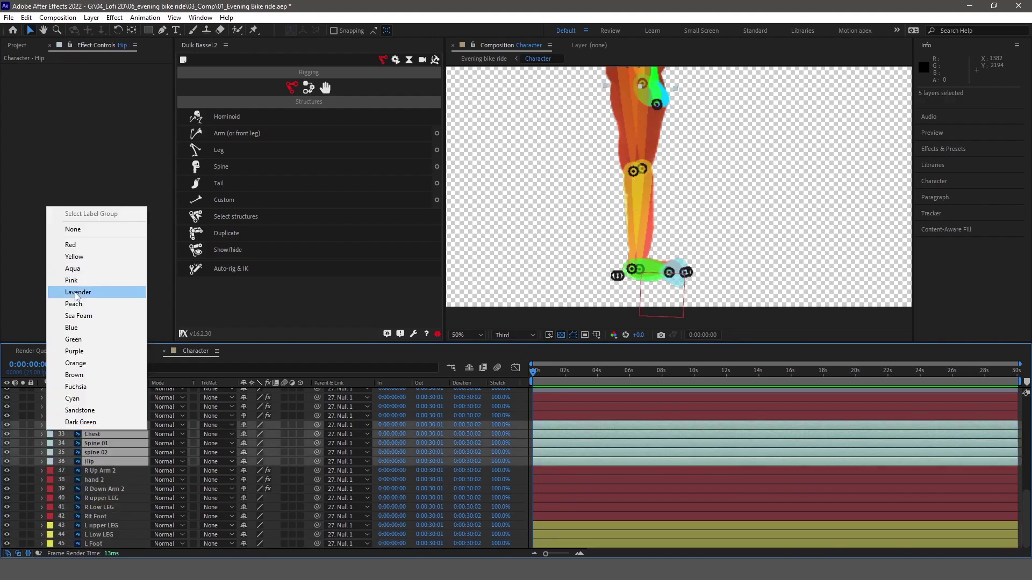
{"action": "left_click", "coordinate": [78, 293]}
{"action": "left_click", "coordinate": [49, 428]}
{"action": "left_click", "coordinate": [74, 351]}
{"action": "left_click", "coordinate": [49, 428]}
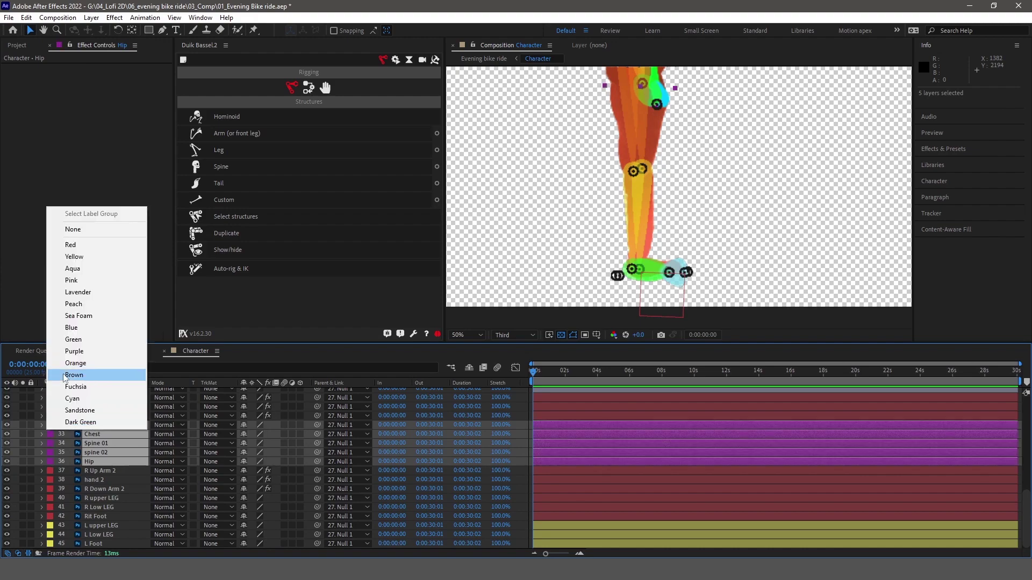
{"action": "left_click", "coordinate": [63, 375]}
{"action": "scroll", "coordinate": [540, 253], "scroll_direction": "down", "scroll_amount": 2}
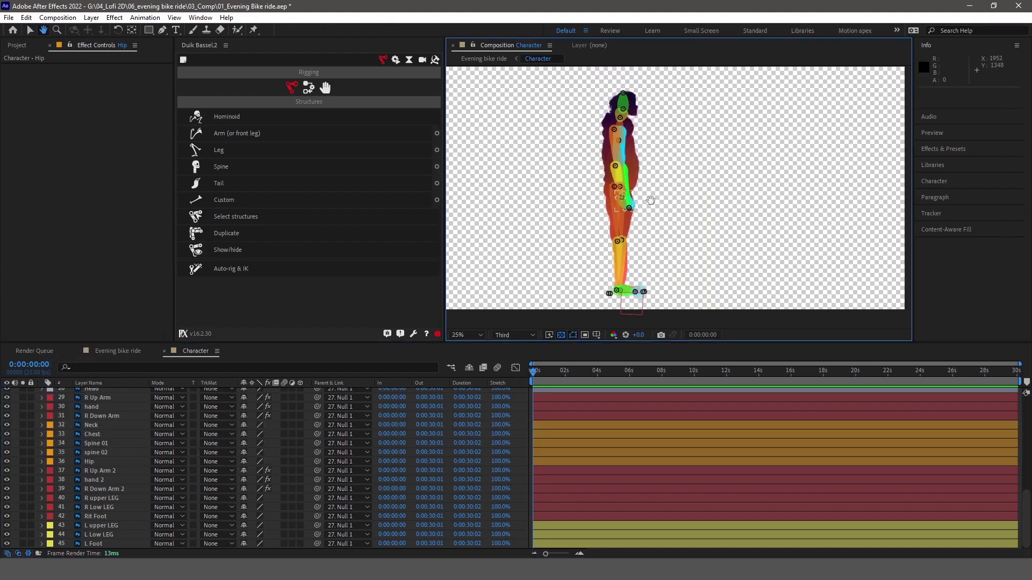
{"action": "scroll", "coordinate": [142, 492], "scroll_direction": "up", "scroll_amount": 10}
{"action": "scroll", "coordinate": [581, 215], "scroll_direction": "up", "scroll_amount": 1}
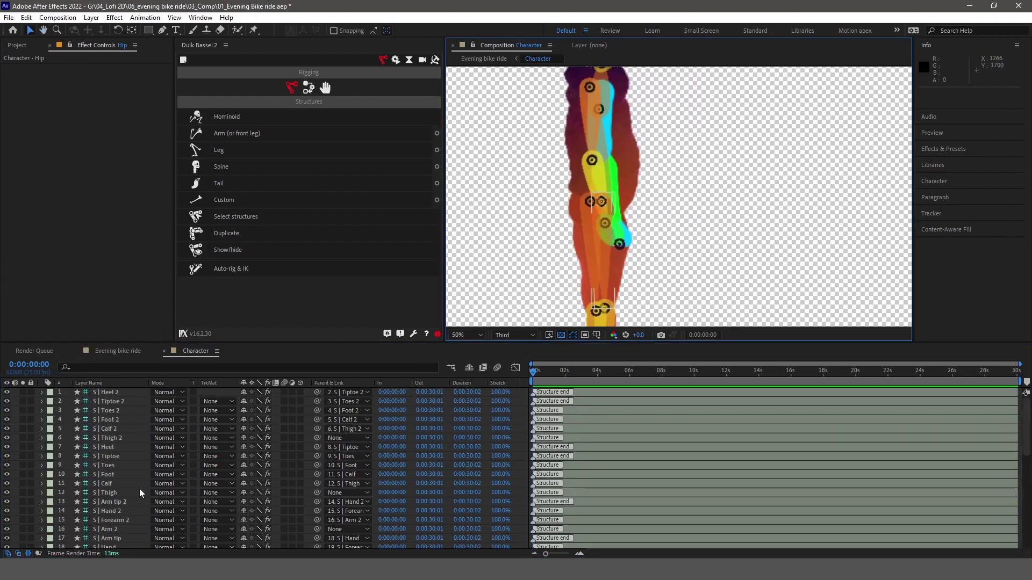
Select the S | Hips, Head and R Up Arm layers, then solo the hand layer to view it
{"action": "left_click", "coordinate": [138, 396]}
{"action": "scroll", "coordinate": [244, 438], "scroll_direction": "down", "scroll_amount": 4}
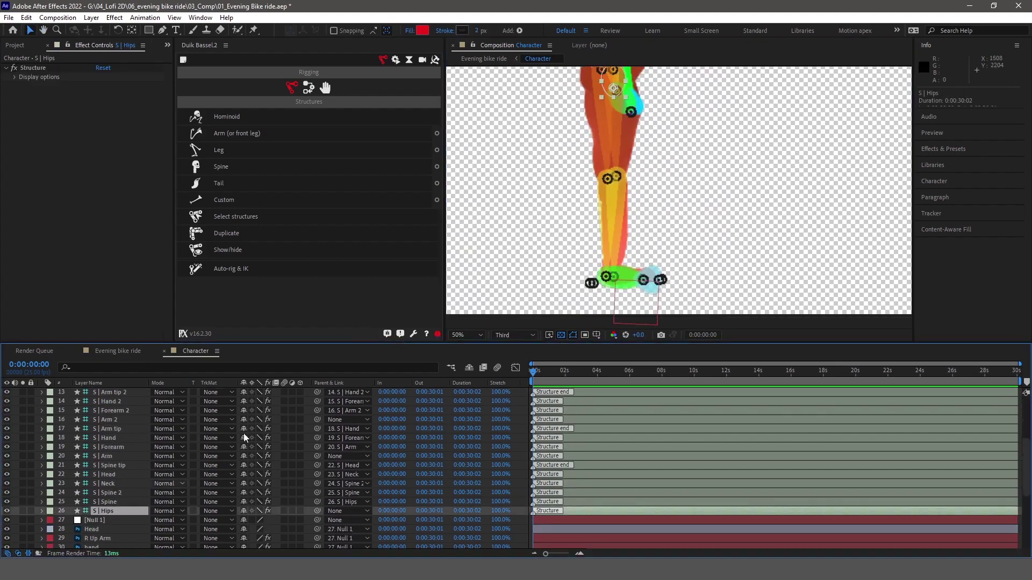
{"action": "scroll", "coordinate": [111, 494], "scroll_direction": "up", "scroll_amount": 4}
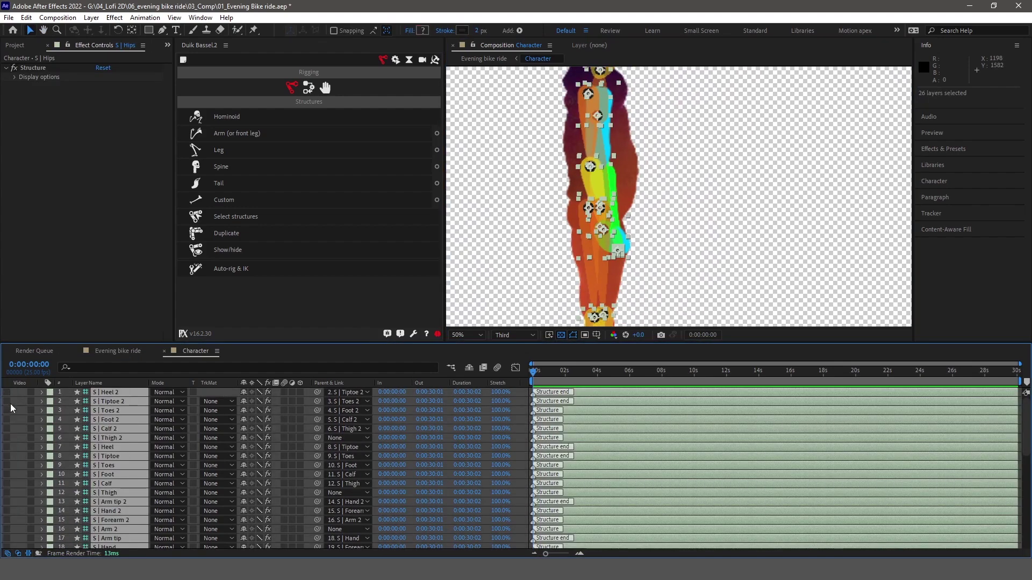
{"action": "scroll", "coordinate": [11, 403], "scroll_direction": "down", "scroll_amount": 5}
{"action": "scroll", "coordinate": [664, 219], "scroll_direction": "up", "scroll_amount": 1}
{"action": "left_click", "coordinate": [598, 133]}
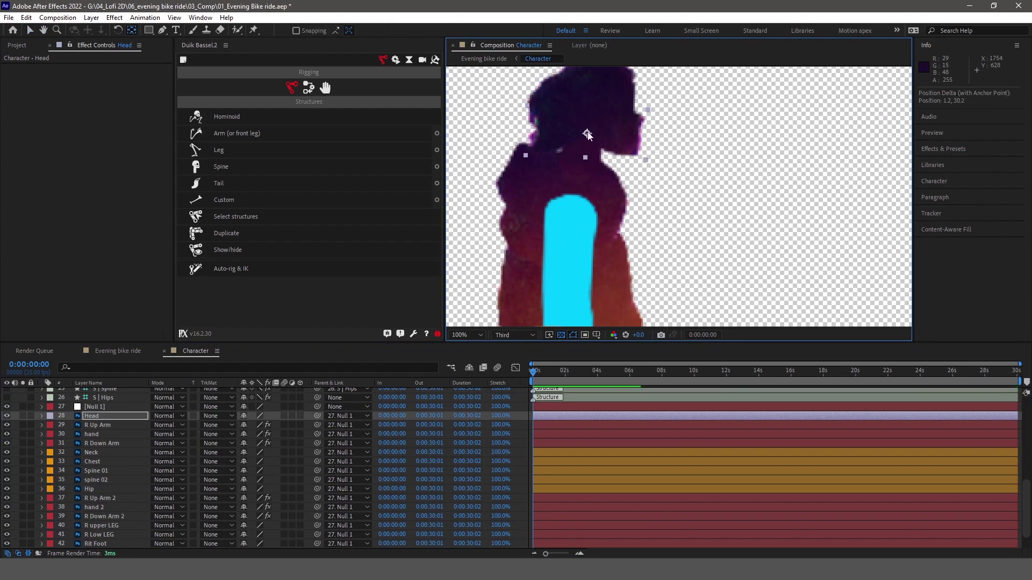
{"action": "left_click", "coordinate": [567, 226]}
{"action": "scroll", "coordinate": [564, 182], "scroll_direction": "down", "scroll_amount": 1}
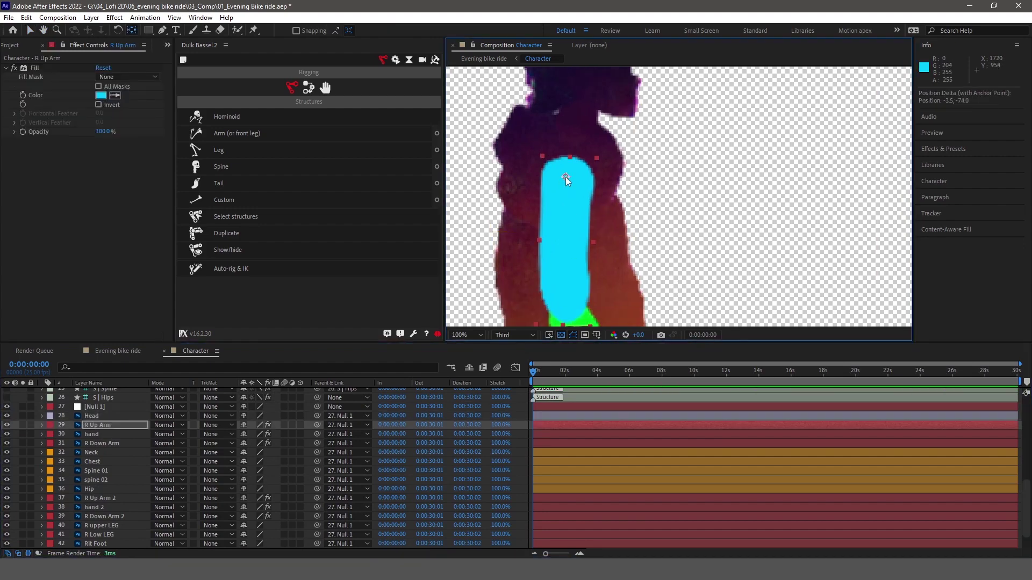
{"action": "left_click", "coordinate": [91, 433]}
{"action": "left_click", "coordinate": [22, 433]}
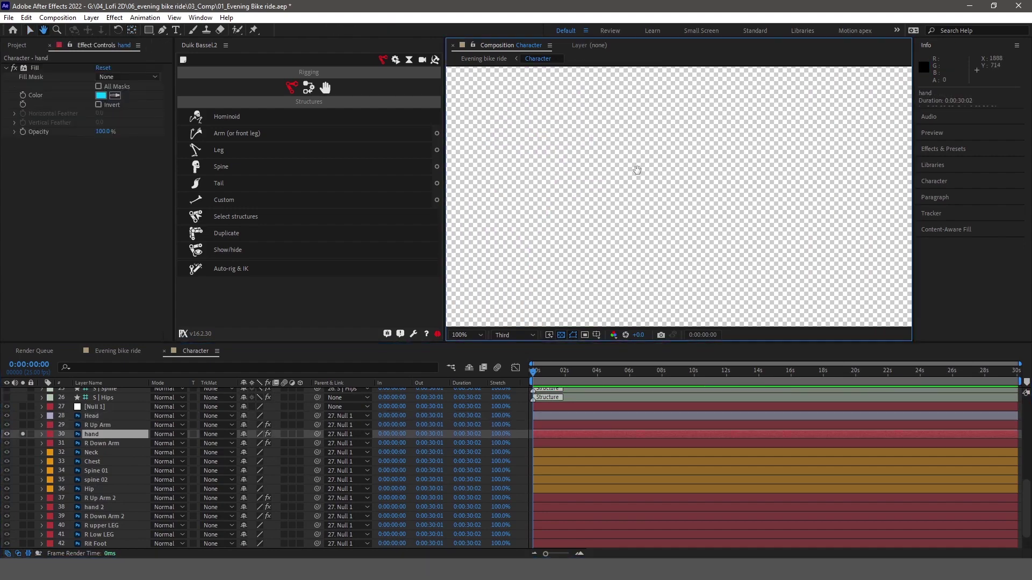
{"action": "left_click_drag", "start_coordinate": [637, 170], "coordinate": [575, 242]}
Solo R Down Arm and Neck, then step the selection through Neck, Chest, Spine 01 and spine 02
{"action": "left_click", "coordinate": [23, 443]}
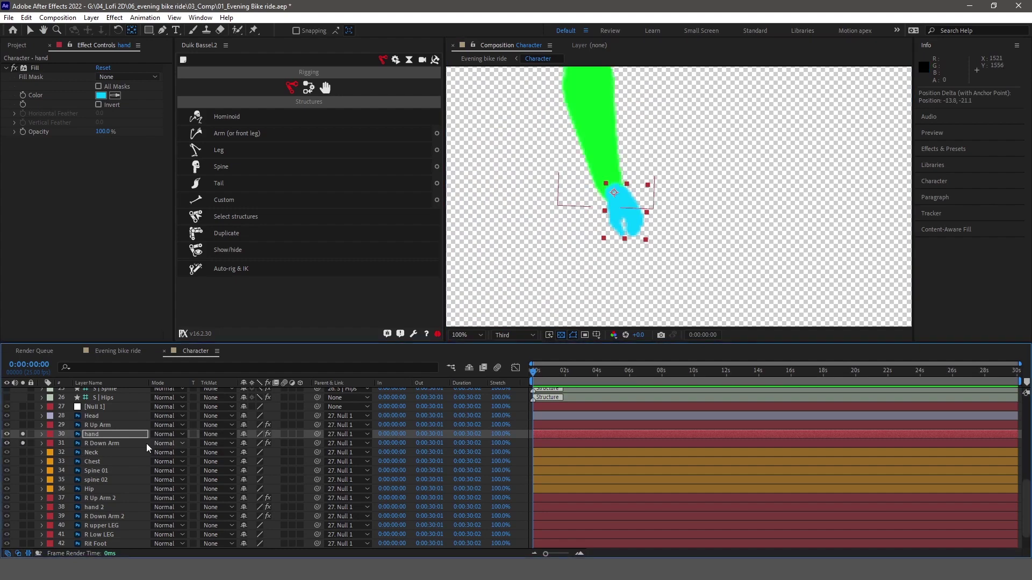
{"action": "type", "text": "R"}
{"action": "left_click", "coordinate": [99, 443]}
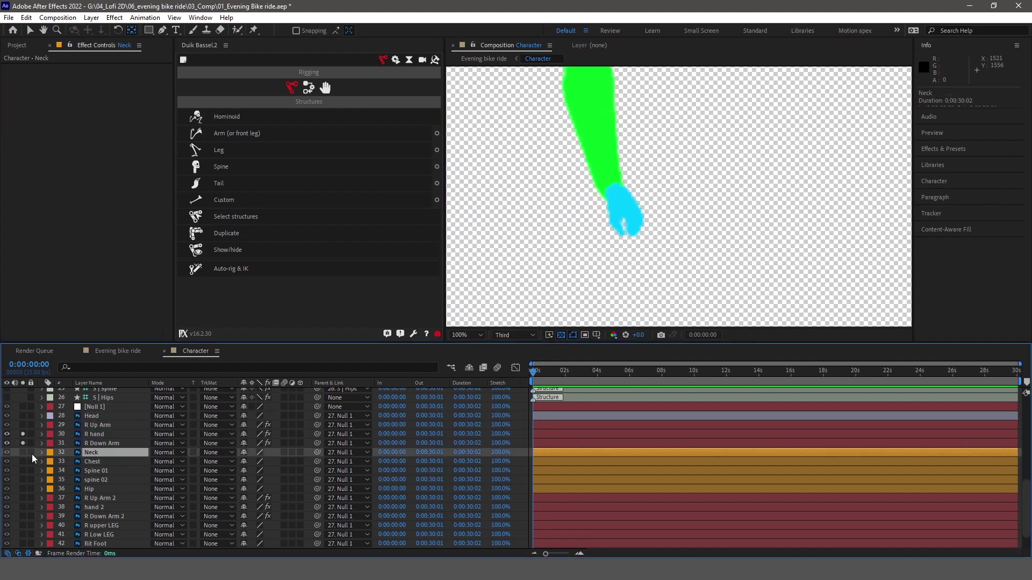
{"action": "left_click", "coordinate": [22, 452]}
{"action": "left_click", "coordinate": [95, 434]}
{"action": "left_click", "coordinate": [627, 183]}
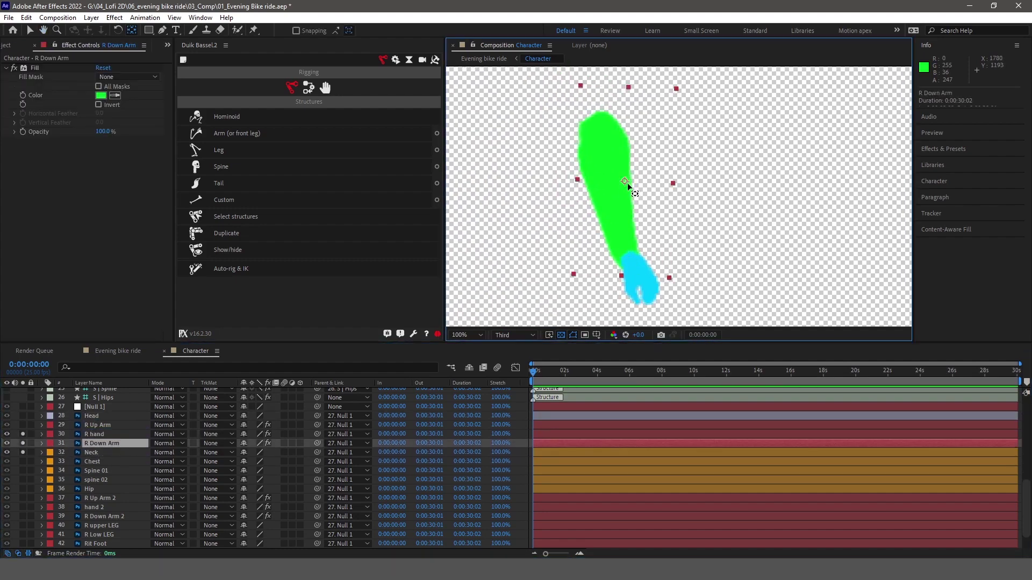
{"action": "key", "text": "ctrl+Down"}
{"action": "scroll", "coordinate": [601, 229], "scroll_direction": "down", "scroll_amount": 1}
{"action": "scroll", "coordinate": [611, 182], "scroll_direction": "up", "scroll_amount": 2}
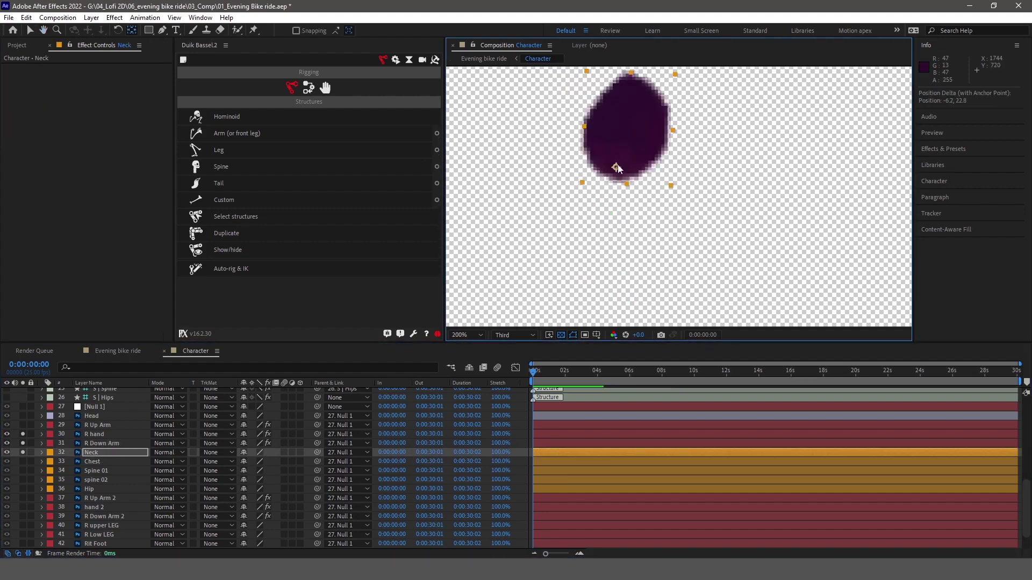
{"action": "scroll", "coordinate": [610, 182], "scroll_direction": "down", "scroll_amount": 2}
{"action": "key", "text": "ctrl+Down"}
{"action": "key", "text": "ctrl+Down"}
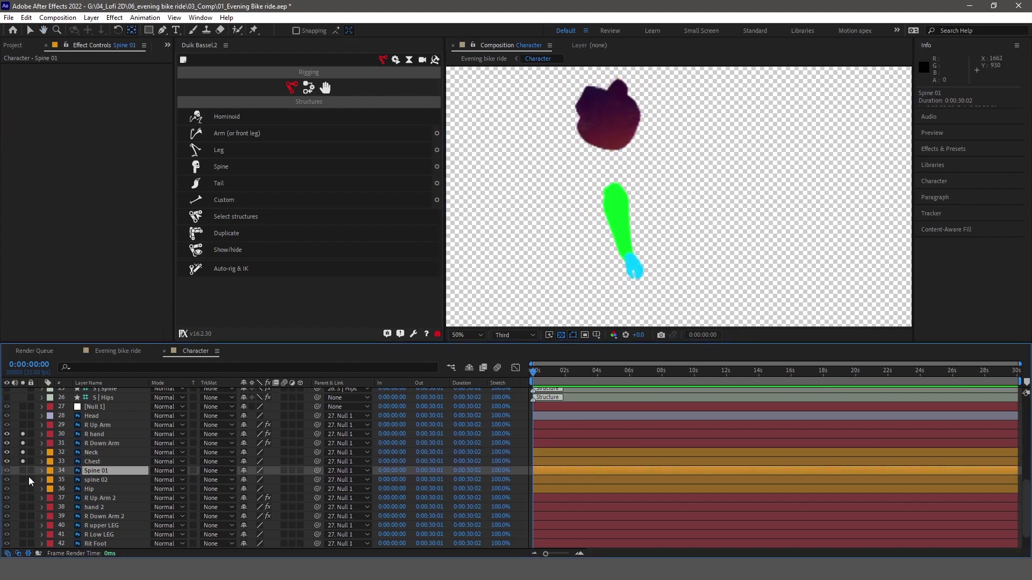
{"action": "key", "text": "ctrl+Down"}
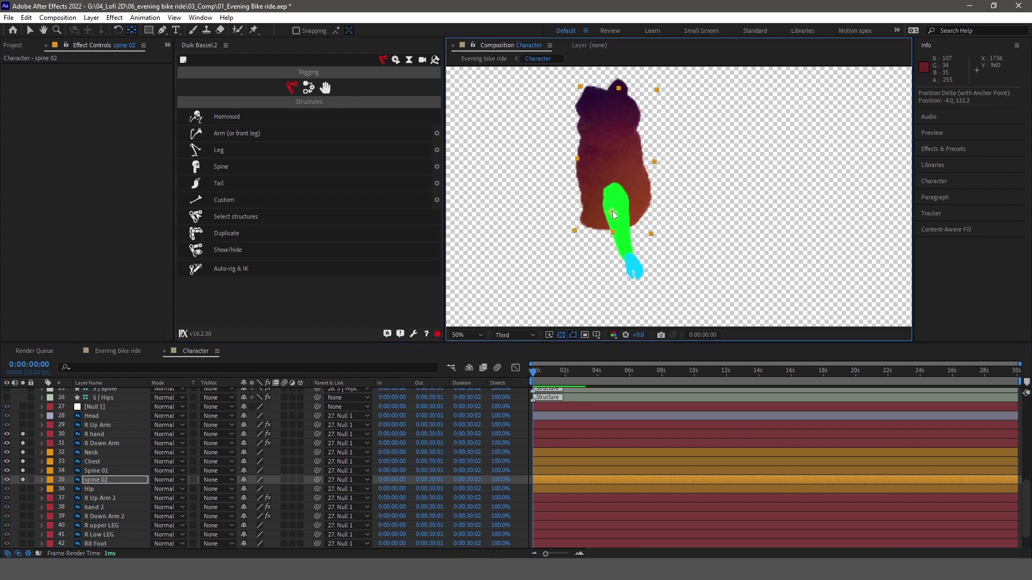
{"action": "key", "text": "ctrl+Down"}
{"action": "key", "text": "ctrl+Down"}
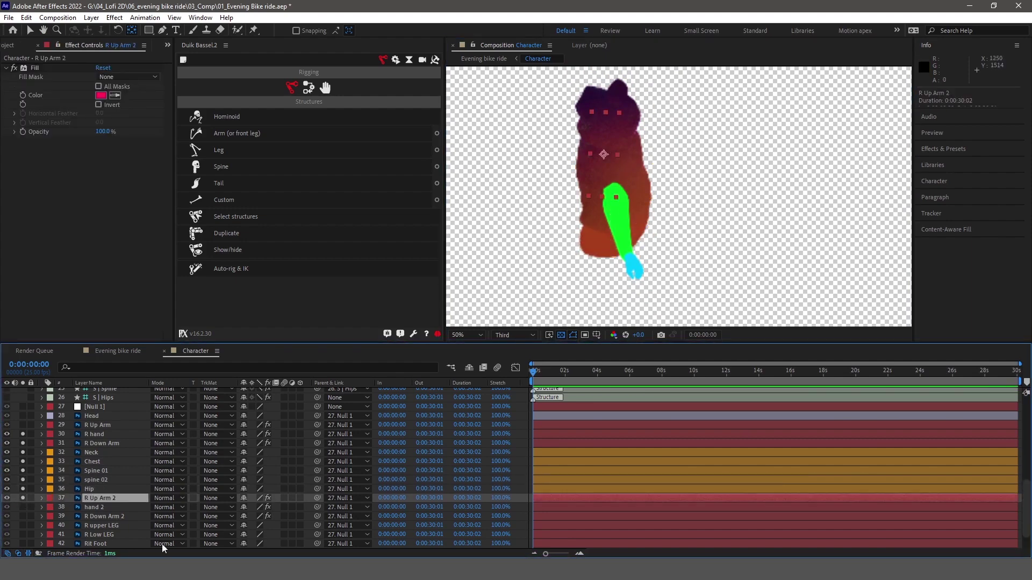
Solo hand 2 and move it below R Down Arm 2 in the layer stack
{"action": "left_click_drag", "start_coordinate": [23, 443], "coordinate": [23, 434]}
{"action": "left_click", "coordinate": [94, 507]}
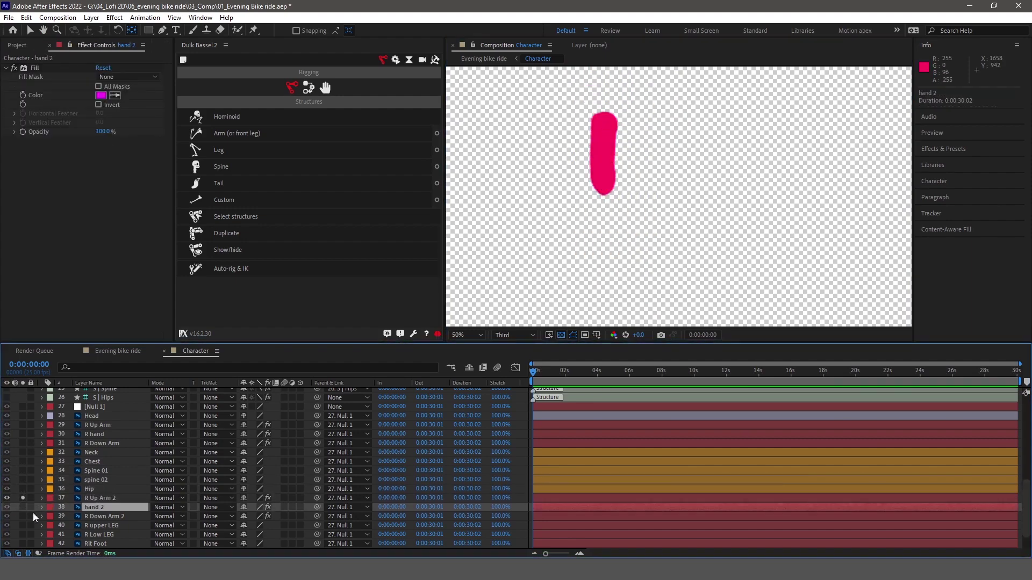
{"action": "left_click", "coordinate": [23, 507]}
{"action": "left_click_drag", "start_coordinate": [95, 507], "coordinate": [103, 523]}
Rename the second arm layers to L Up Arm, L Down Arm and L hand
{"action": "key", "text": "ctrl+Up"}
{"action": "key", "text": "ctrl+Up"}
{"action": "key", "text": "Return"}
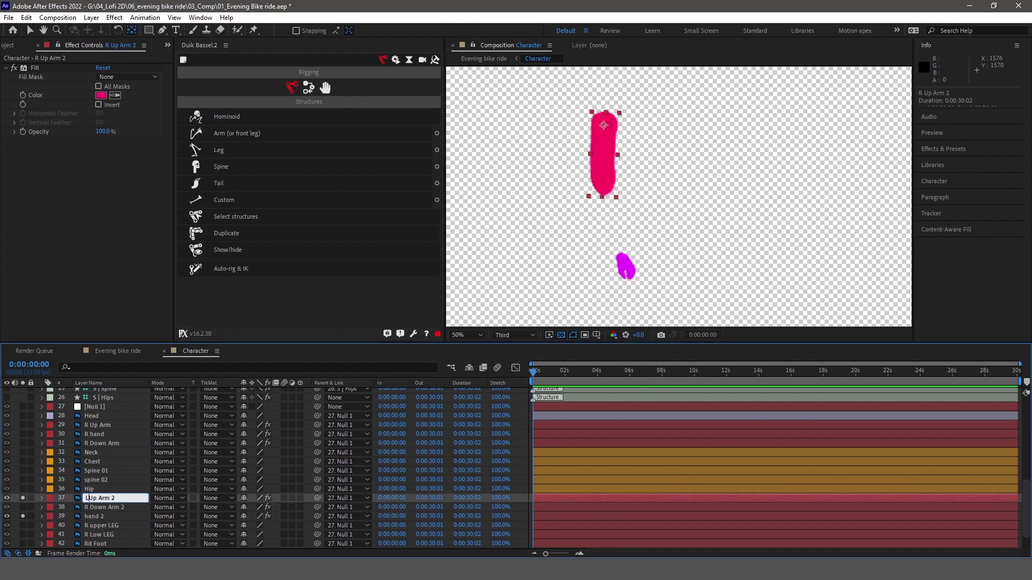
{"action": "left_click", "coordinate": [96, 508]}
{"action": "type", "text": "L"}
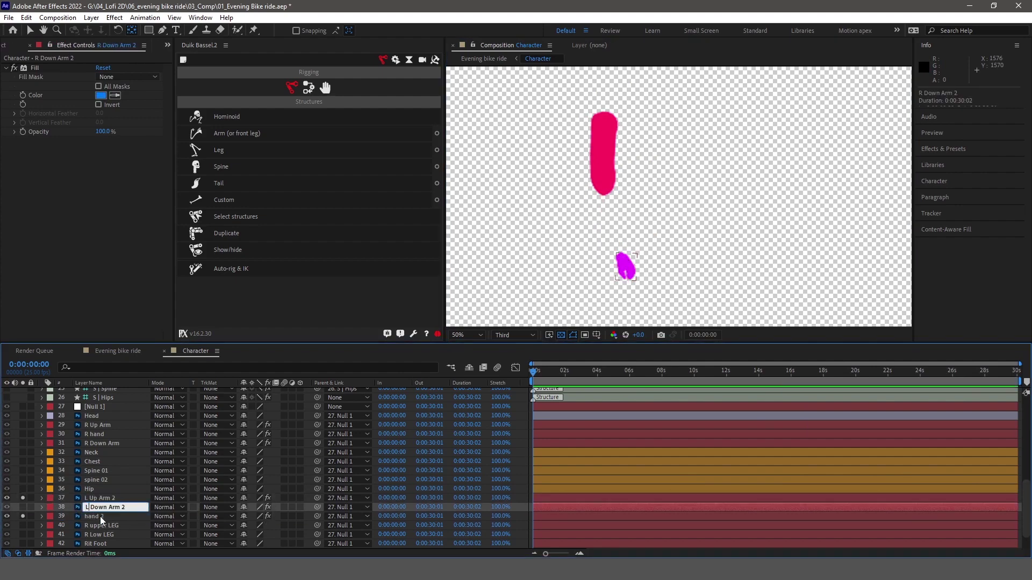
{"action": "left_click", "coordinate": [90, 517]}
{"action": "key", "text": "Return"}
{"action": "key", "text": "BackSpace"}
{"action": "key", "text": "BackSpace"}
{"action": "key", "text": "shift+Tab"}
{"action": "key", "text": "End"}
{"action": "key", "text": "BackSpace"}
{"action": "key", "text": "BackSpace"}
{"action": "key", "text": "shift+Tab"}
Solo the right leg pieces and drag R upper LEG, R Low LEG and Rit Foot into place
{"action": "left_click_drag", "start_coordinate": [23, 511], "coordinate": [23, 516]}
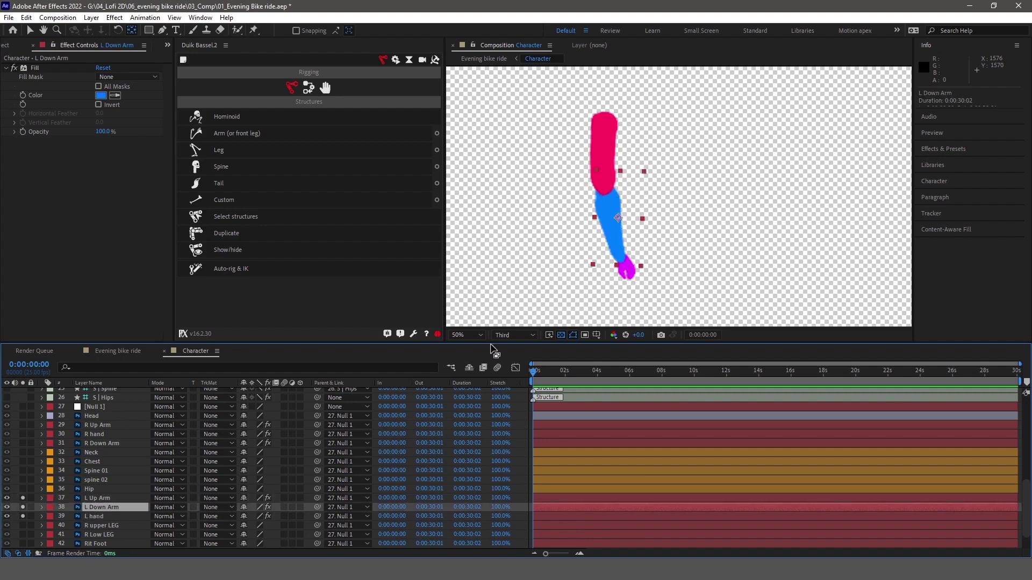
{"action": "scroll", "coordinate": [269, 467], "scroll_direction": "down", "scroll_amount": 1}
{"action": "left_click", "coordinate": [22, 498]}
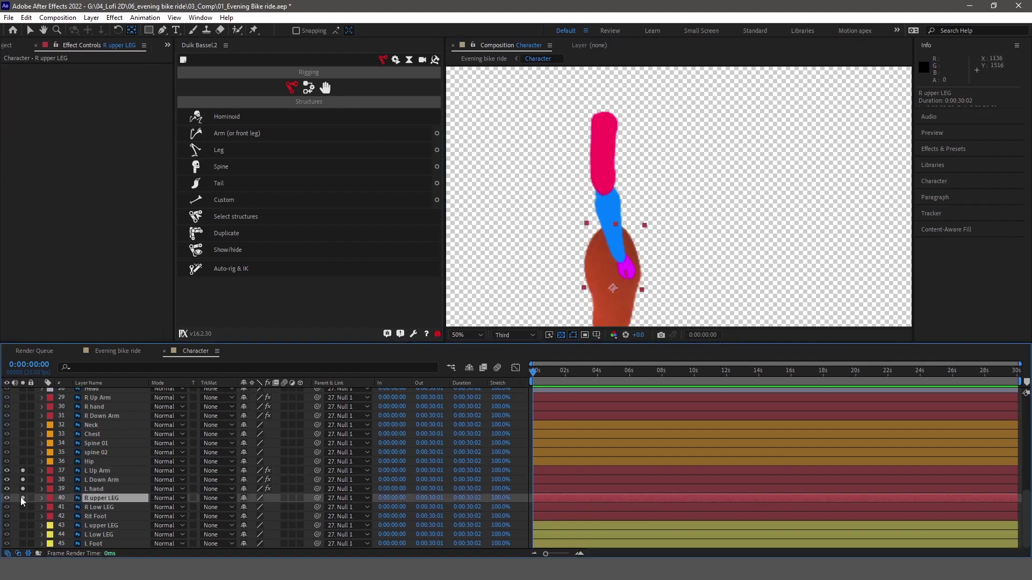
{"action": "left_click_drag", "start_coordinate": [22, 470], "coordinate": [23, 489]}
{"action": "left_click_drag", "start_coordinate": [618, 210], "coordinate": [614, 143]}
{"action": "left_click", "coordinate": [22, 507], "text": "alt"}
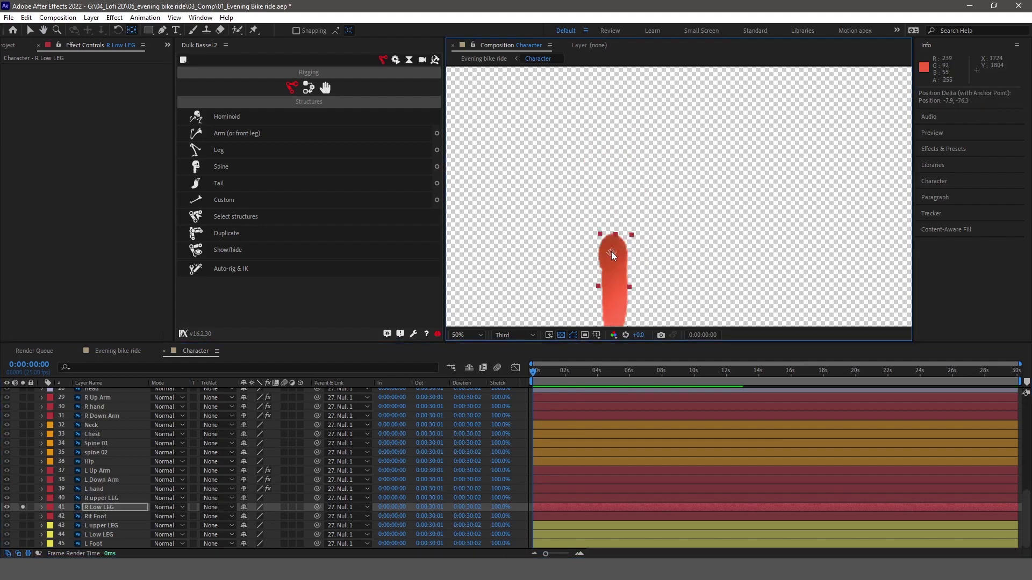
{"action": "left_click_drag", "start_coordinate": [611, 251], "coordinate": [615, 117]}
{"action": "left_click", "coordinate": [23, 515], "text": "alt"}
{"action": "left_click", "coordinate": [91, 514]}
{"action": "mouse_move", "coordinate": [634, 214]}
{"action": "left_mouse_down"}
{"action": "mouse_move", "coordinate": [623, 215]}
{"action": "mouse_move", "coordinate": [614, 168]}
{"action": "left_mouse_up"}
Solo the left leg pieces and nudge the L Foot into place below the leg
{"action": "left_click", "coordinate": [22, 525], "text": "alt"}
{"action": "left_click", "coordinate": [23, 534]}
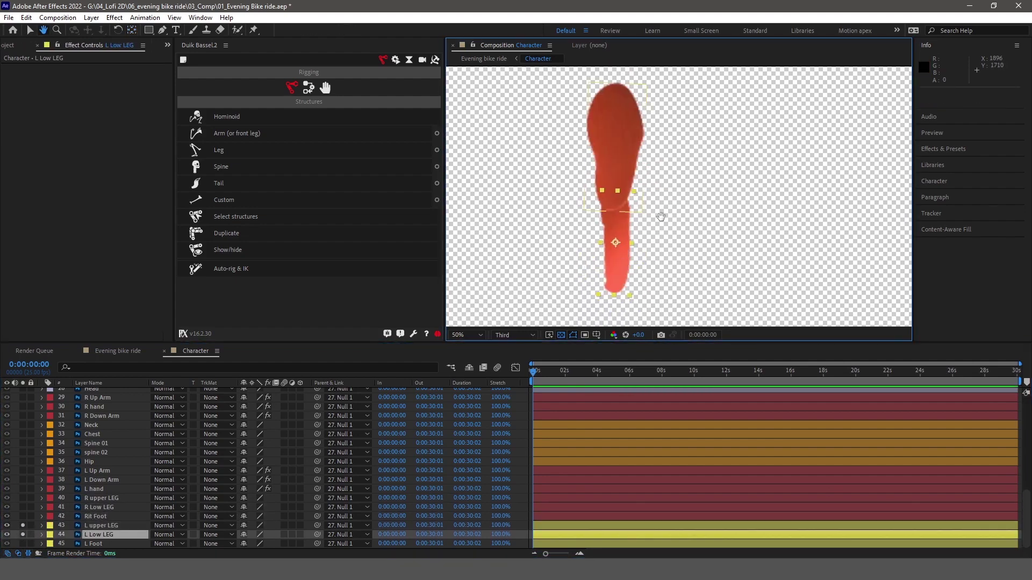
{"action": "left_click", "coordinate": [23, 543]}
{"action": "left_click", "coordinate": [94, 543]}
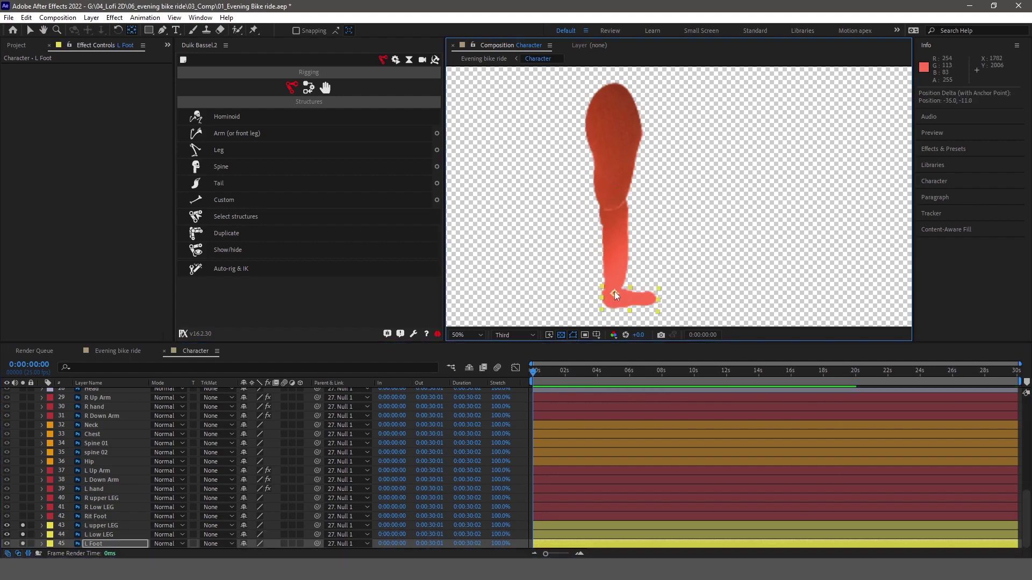
{"action": "left_click_drag", "start_coordinate": [657, 291], "coordinate": [588, 266]}
Move the three left arm layers below the right leg layers and zoom out
{"action": "left_click", "coordinate": [96, 489]}
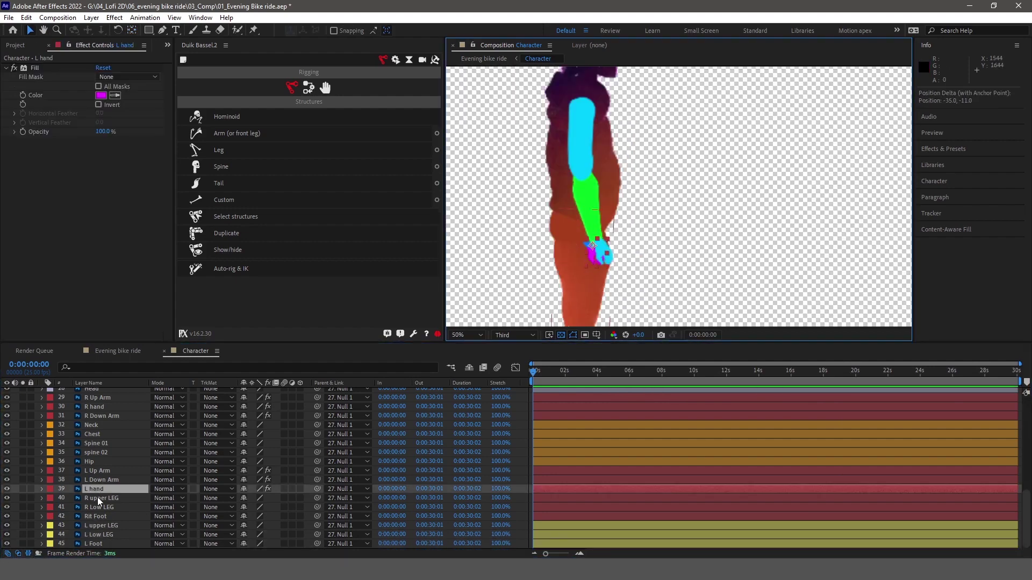
{"action": "left_click", "coordinate": [96, 472], "text": "shift"}
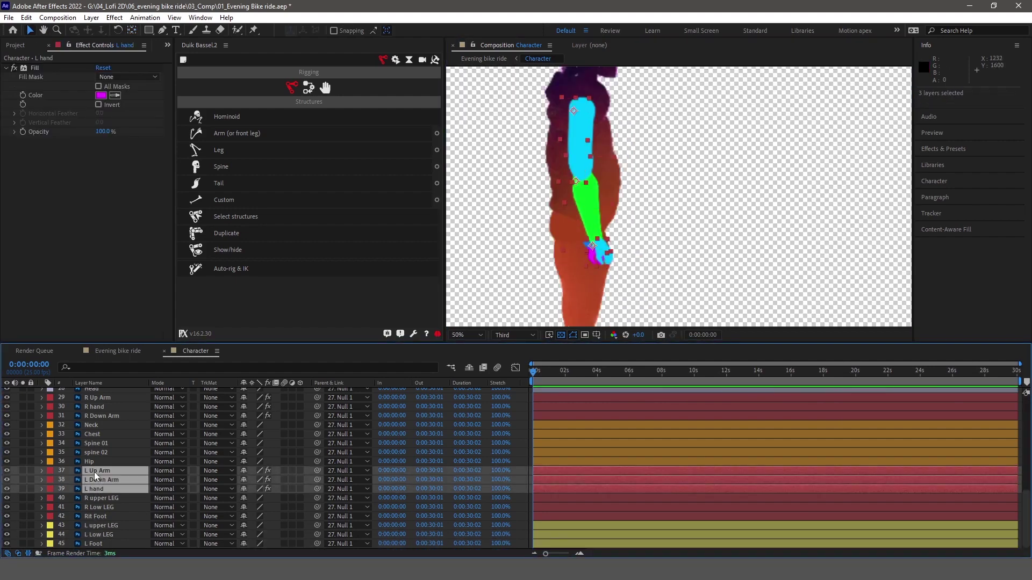
{"action": "scroll", "coordinate": [100, 497], "scroll_direction": "up", "scroll_amount": 4}
{"action": "key", "text": "ctrl+shift+a"}
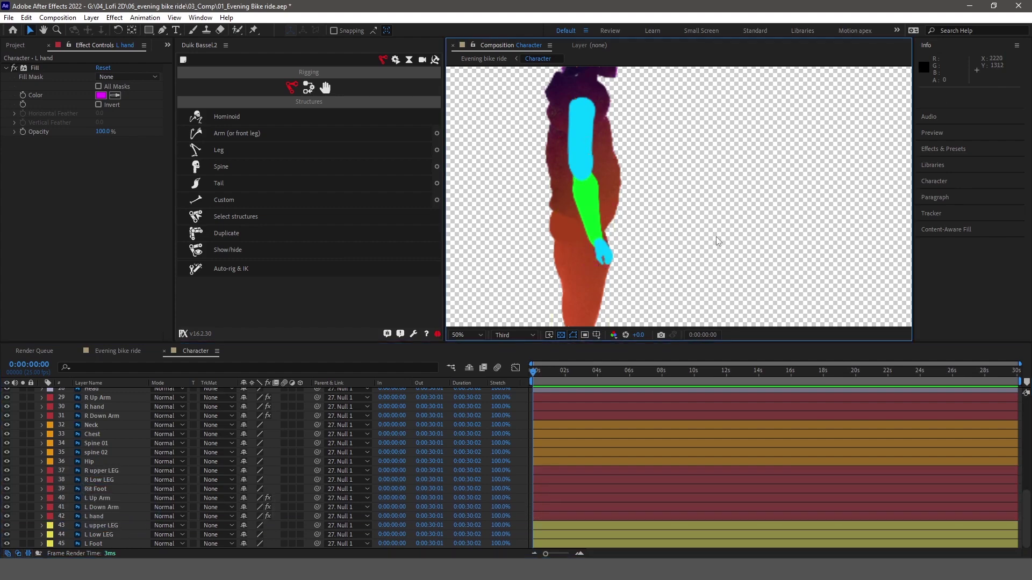
{"action": "key", "text": "comma"}
{"action": "left_click", "coordinate": [102, 480]}
{"action": "scroll", "coordinate": [100, 531], "scroll_direction": "up", "scroll_amount": 5}
Select the 26 structure layers and solo them to show the bones over the artwork
{"action": "left_click", "coordinate": [110, 392], "text": "shift"}
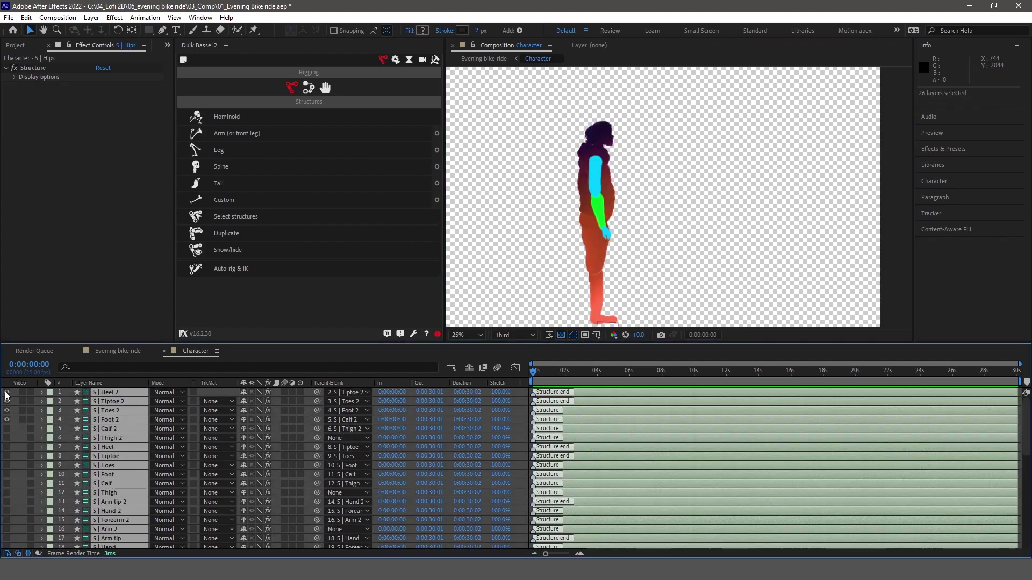
{"action": "scroll", "coordinate": [583, 147], "scroll_direction": "up", "scroll_amount": 2}
{"action": "scroll", "coordinate": [24, 511], "scroll_direction": "down", "scroll_amount": 4}
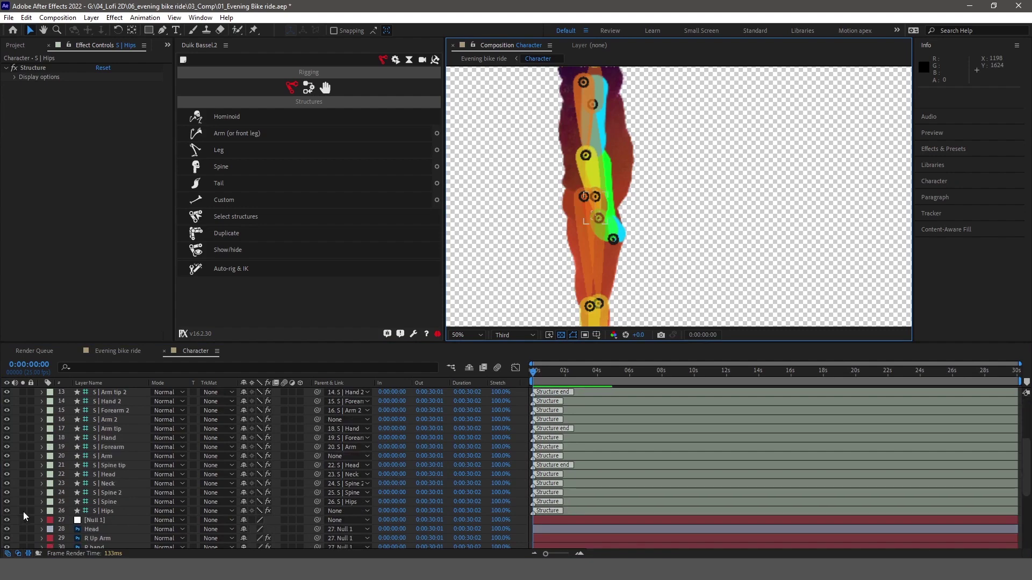
{"action": "mouse_move", "coordinate": [23, 511]}
{"action": "left_mouse_down"}
{"action": "mouse_move", "coordinate": [23, 540]}
{"action": "mouse_move", "coordinate": [23, 449]}
{"action": "left_mouse_up"}
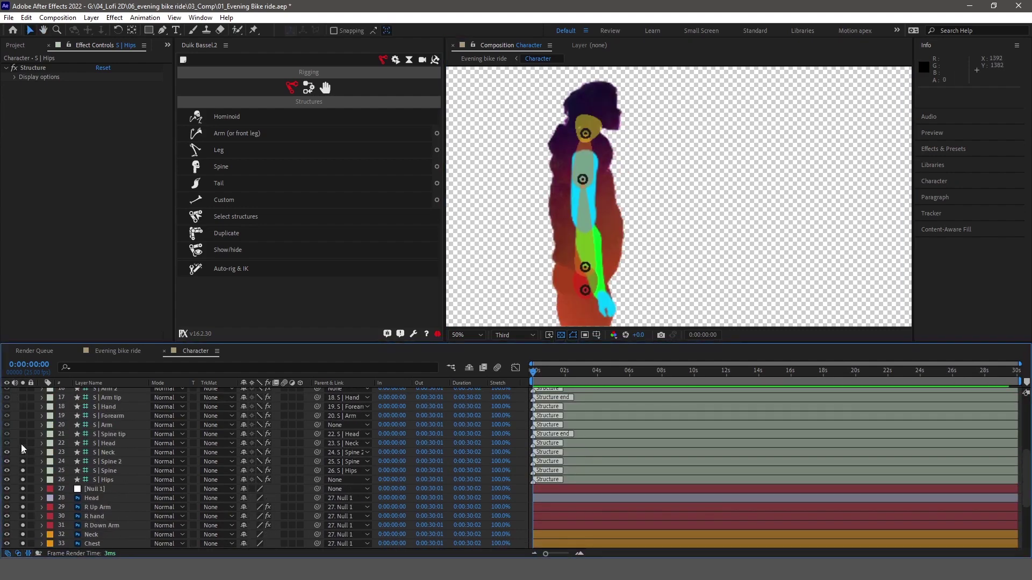
{"action": "left_click_drag", "start_coordinate": [24, 409], "coordinate": [25, 454]}
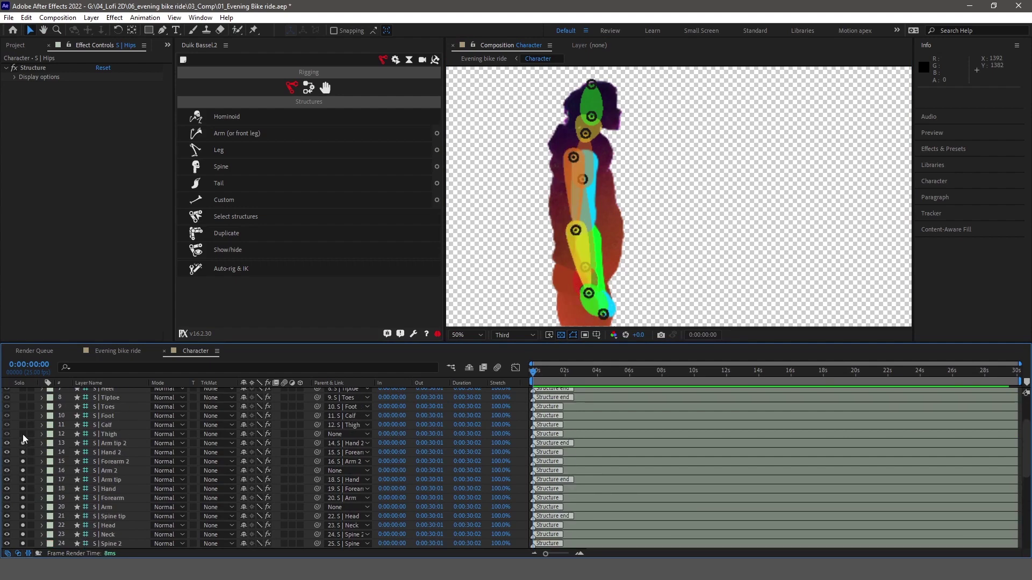
{"action": "left_click_drag", "start_coordinate": [23, 412], "coordinate": [23, 468]}
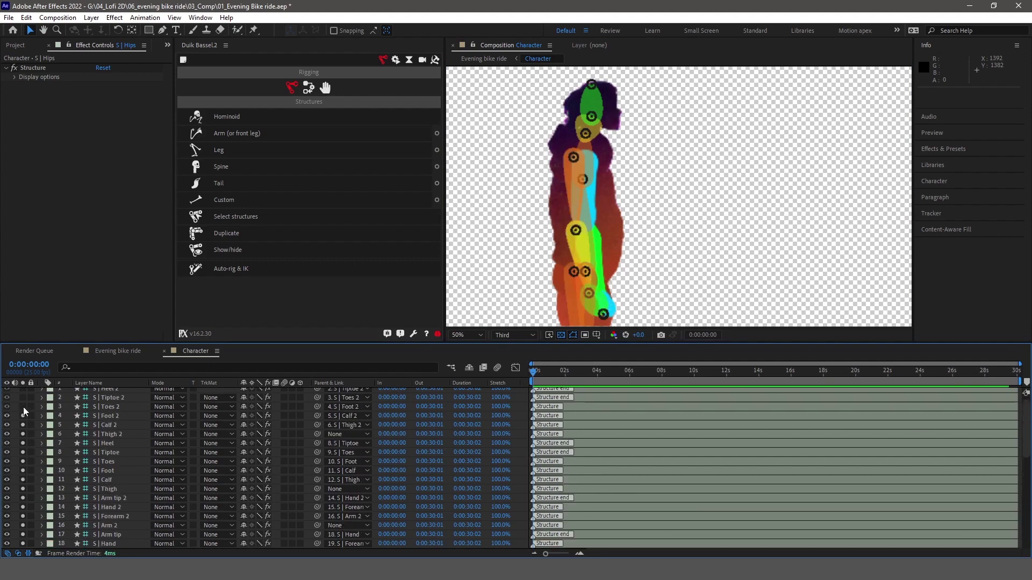
{"action": "scroll", "coordinate": [681, 172], "scroll_direction": "up", "scroll_amount": 4}
{"action": "scroll", "coordinate": [681, 172], "scroll_direction": "down", "scroll_amount": 2}
{"action": "scroll", "coordinate": [86, 468], "scroll_direction": "down", "scroll_amount": 2}
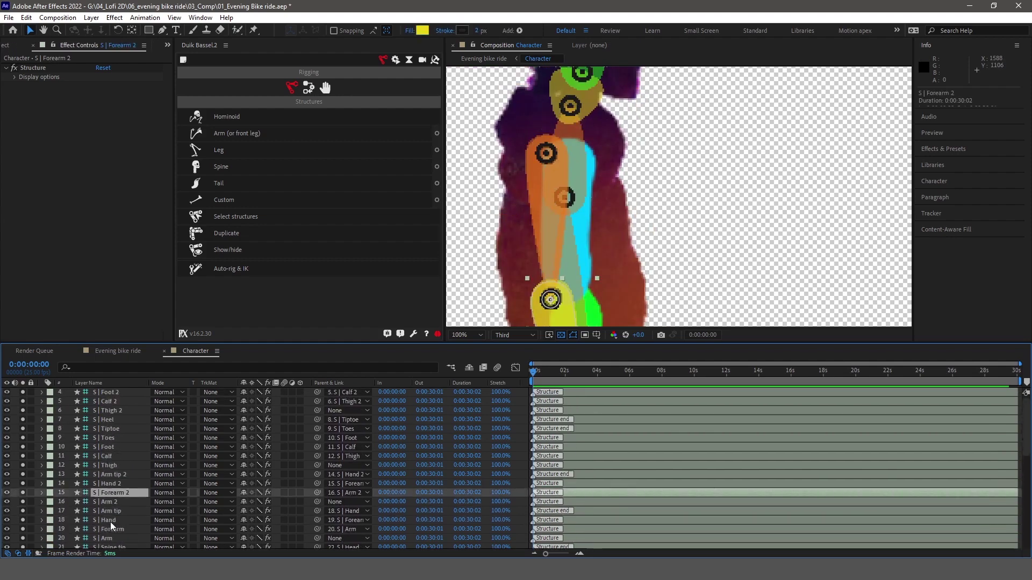
Check the S | Arm 2, Forearm 2, Hand 2 and Calf bones, then clear the selection
{"action": "left_click", "coordinate": [569, 156]}
{"action": "scroll", "coordinate": [568, 156], "scroll_direction": "down", "scroll_amount": 2}
{"action": "left_click", "coordinate": [554, 203]}
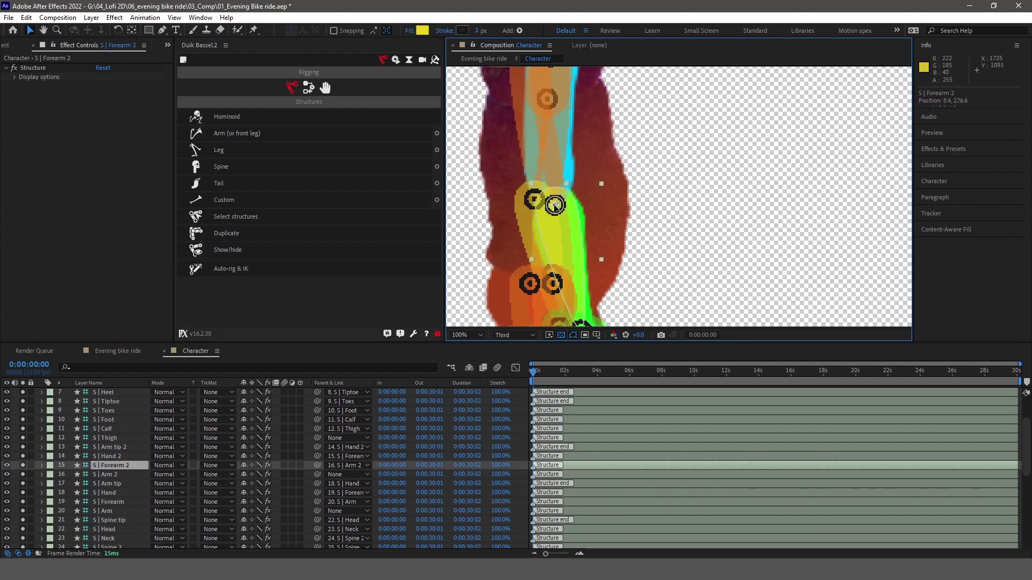
{"action": "scroll", "coordinate": [554, 203], "scroll_direction": "down", "scroll_amount": 3}
{"action": "left_click", "coordinate": [551, 266]}
{"action": "scroll", "coordinate": [550, 267], "scroll_direction": "down", "scroll_amount": 2}
{"action": "scroll", "coordinate": [550, 267], "scroll_direction": "down", "scroll_amount": 2}
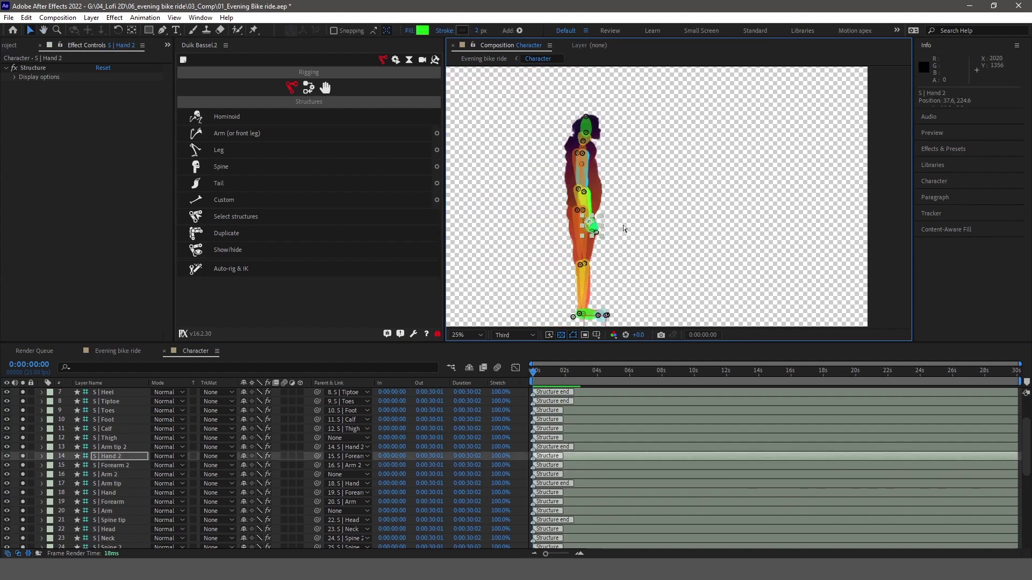
{"action": "left_click", "coordinate": [106, 429]}
{"action": "key", "text": "ctrl+a"}
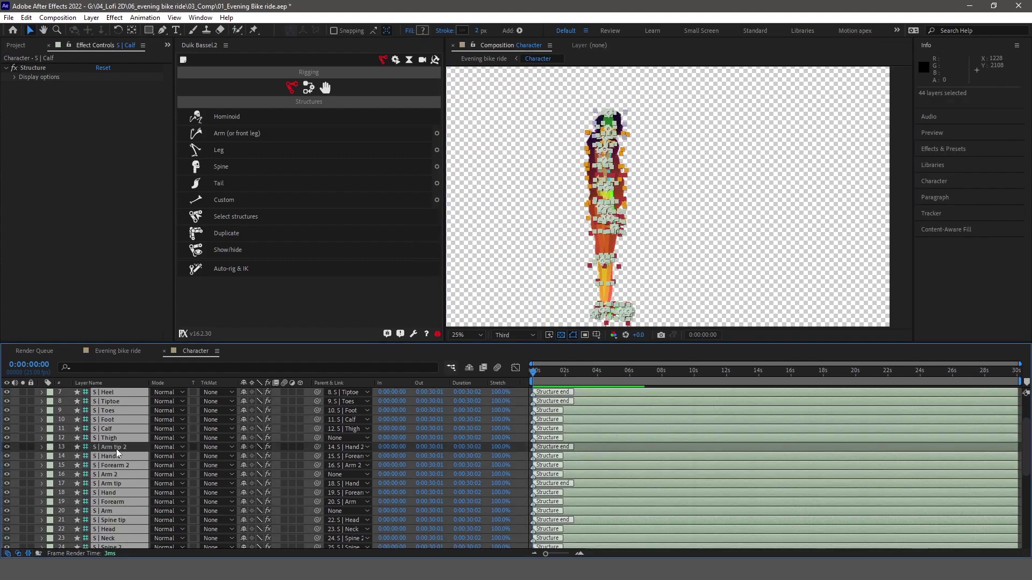
{"action": "key", "text": "ctrl+shift+a"}
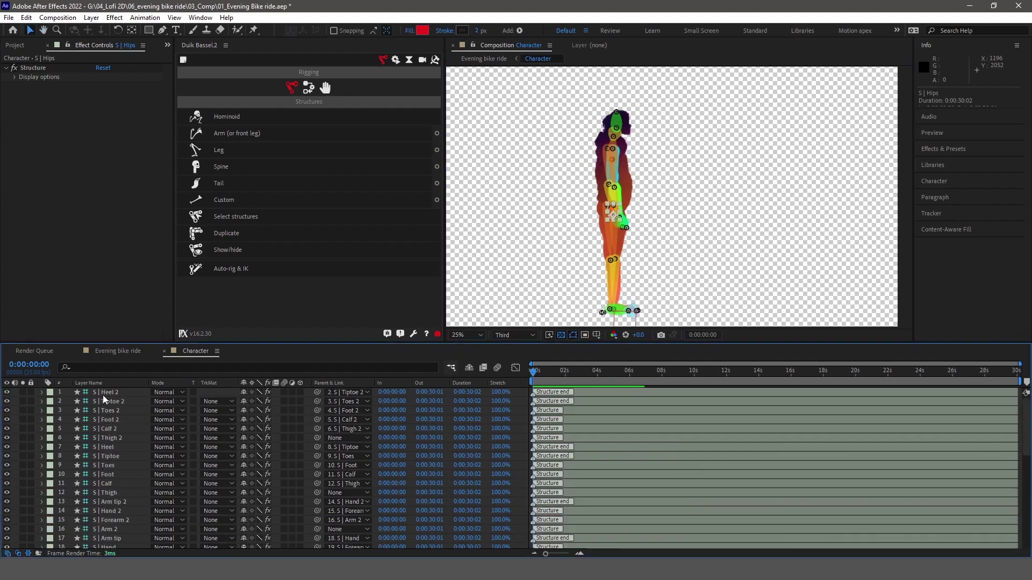
Auto-rig the selected structure layers with Duik's Auto-rig & IK controllers
{"action": "left_click", "coordinate": [235, 216]}
{"action": "left_click", "coordinate": [308, 88]}
{"action": "left_click", "coordinate": [231, 117]}
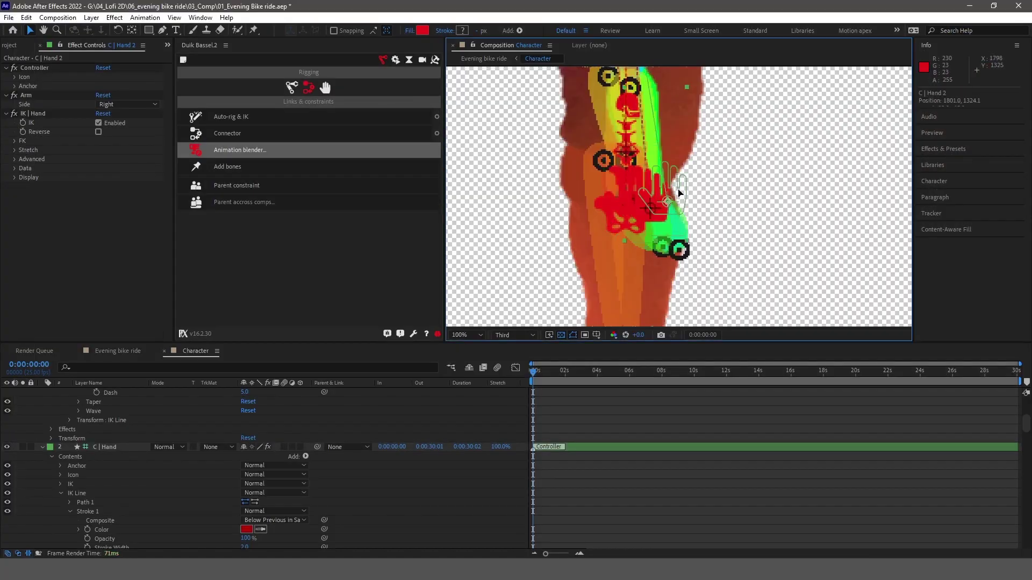
Test the hand and foot IK controllers, undo both moves, and maximize the timeline
{"action": "left_click_drag", "start_coordinate": [679, 193], "coordinate": [572, 260]}
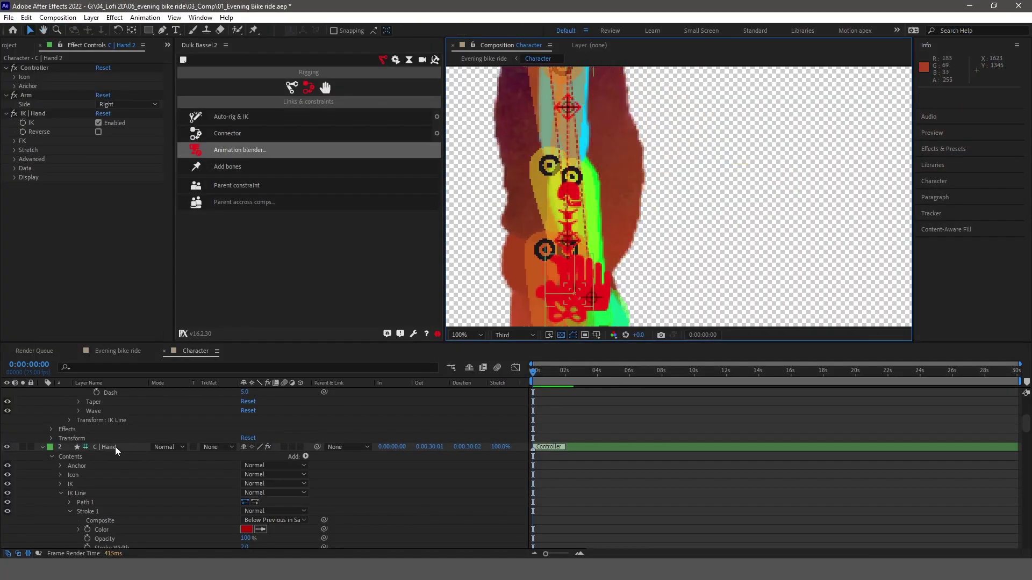
{"action": "left_click", "coordinate": [43, 447]}
{"action": "left_click", "coordinate": [107, 392]}
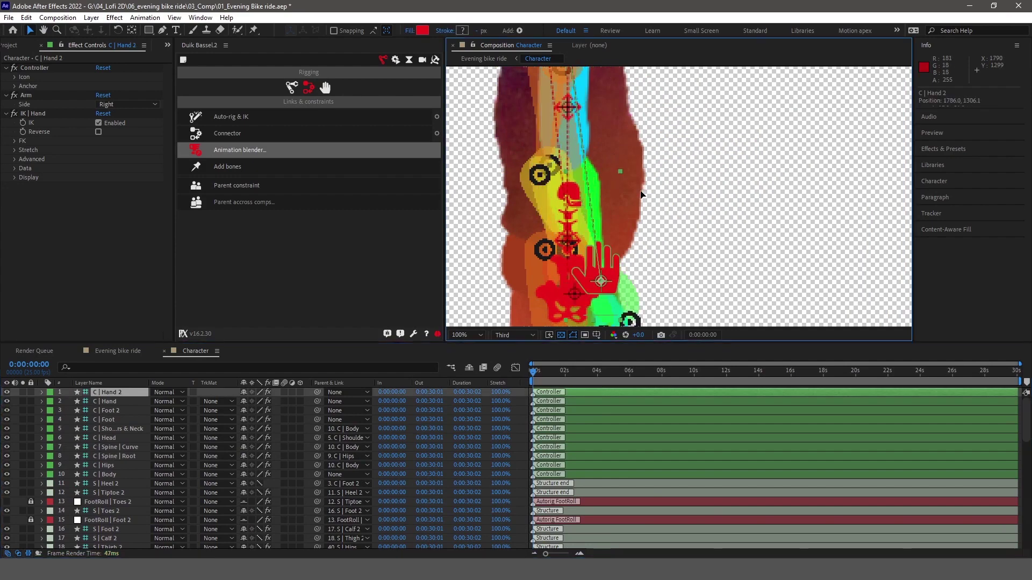
{"action": "key", "text": "ctrl+z"}
{"action": "key", "text": "ctrl+z"}
{"action": "key", "text": "ctrl+z"}
{"action": "key", "text": "ctrl+z"}
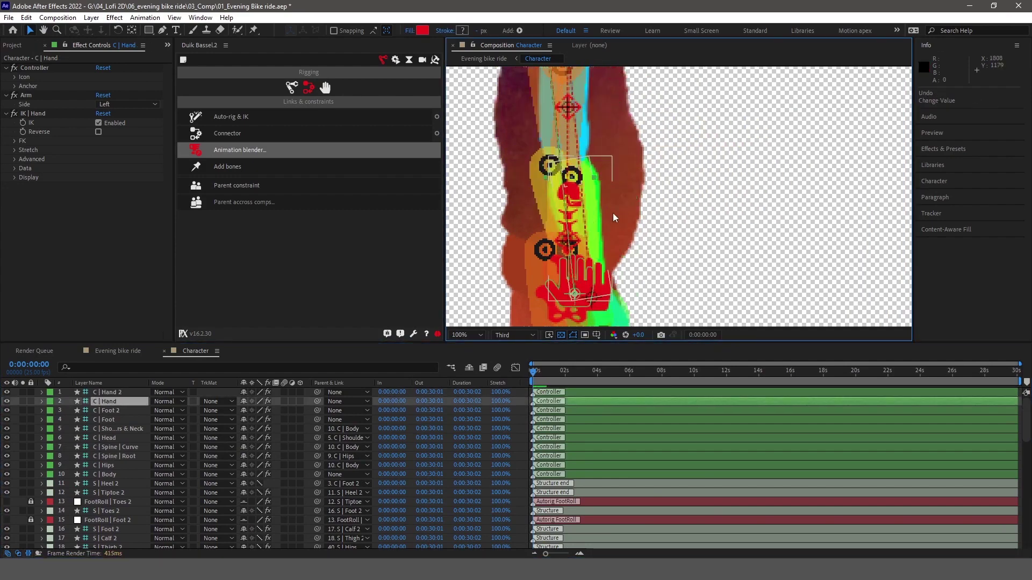
{"action": "scroll", "coordinate": [615, 218], "scroll_direction": "down", "scroll_amount": 2}
{"action": "left_click_drag", "start_coordinate": [653, 301], "coordinate": [686, 239]}
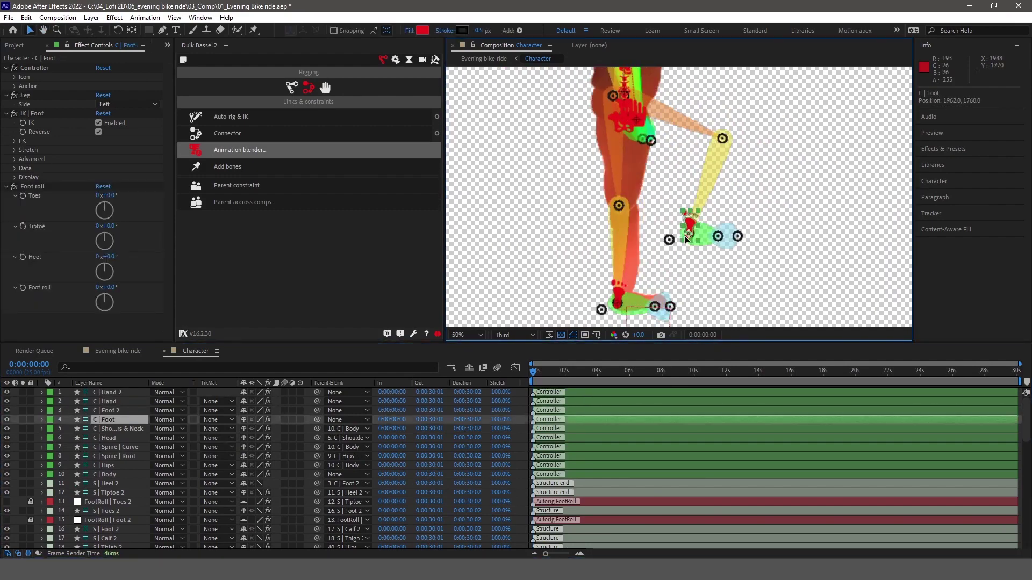
{"action": "key", "text": "ctrl+z"}
{"action": "key", "text": "grave"}
Delete [Null 1], and parent Hip to S | Hips and spine 02 to S | Spine
{"action": "left_click", "coordinate": [92, 459]}
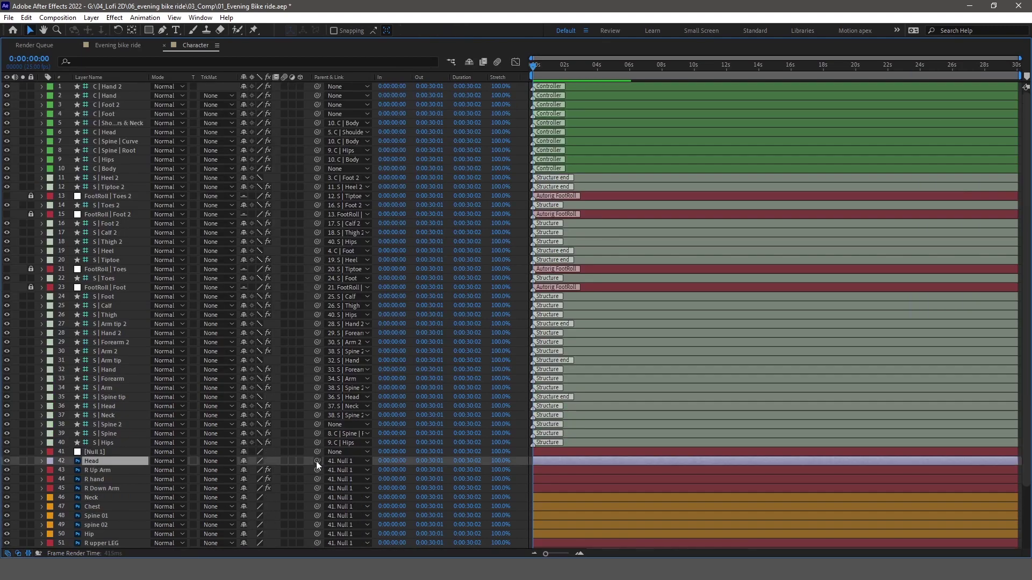
{"action": "left_click", "coordinate": [94, 452]}
{"action": "key", "text": "Delete"}
{"action": "left_click", "coordinate": [91, 454]}
{"action": "left_click", "coordinate": [95, 525]}
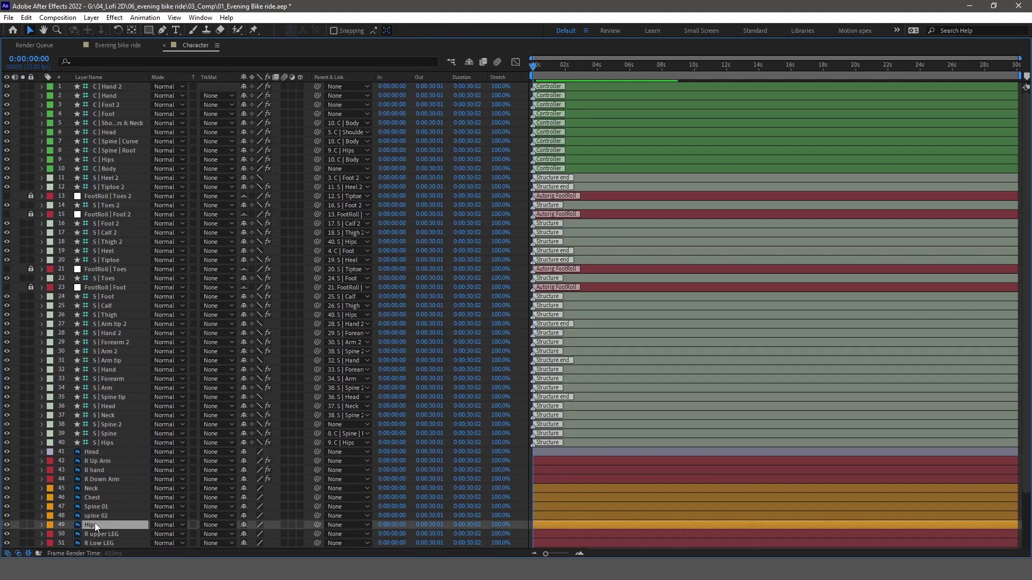
{"action": "left_click_drag", "start_coordinate": [111, 443], "coordinate": [111, 443]}
{"action": "left_click", "coordinate": [316, 516]}
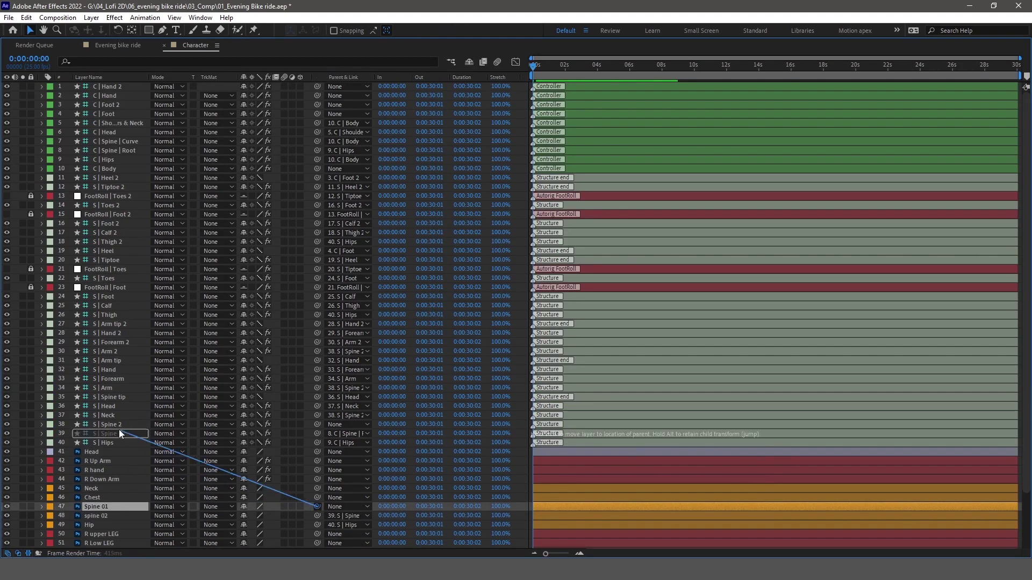
{"action": "left_click_drag", "start_coordinate": [98, 515], "coordinate": [110, 433]}
Solo the hips, spine and neck bones plus spine 02 and Hip to check alignment
{"action": "key", "text": "grave"}
{"action": "left_click_drag", "start_coordinate": [689, 163], "coordinate": [687, 200]}
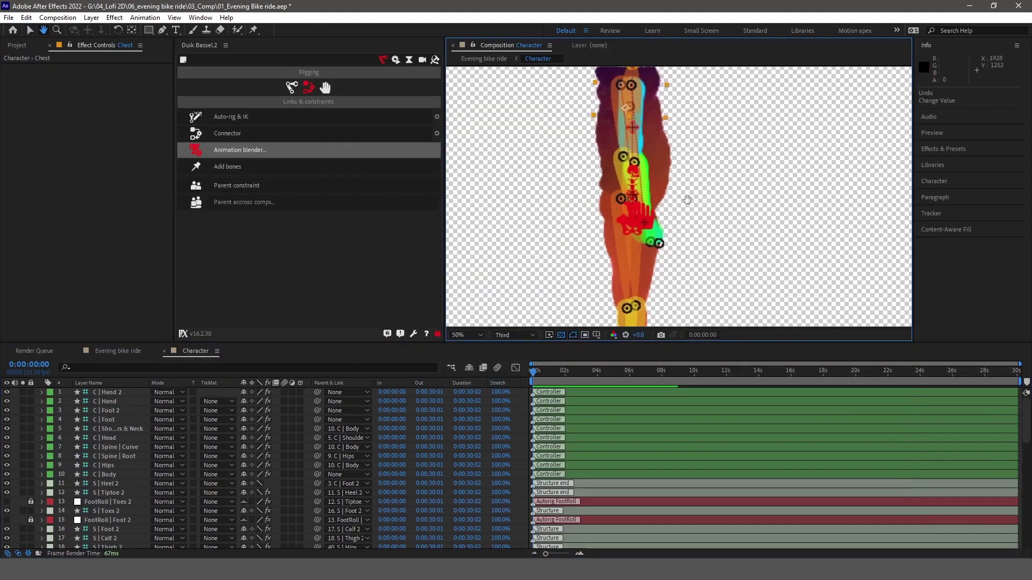
{"action": "scroll", "coordinate": [139, 514], "scroll_direction": "down", "scroll_amount": 9}
{"action": "left_click", "coordinate": [124, 502]}
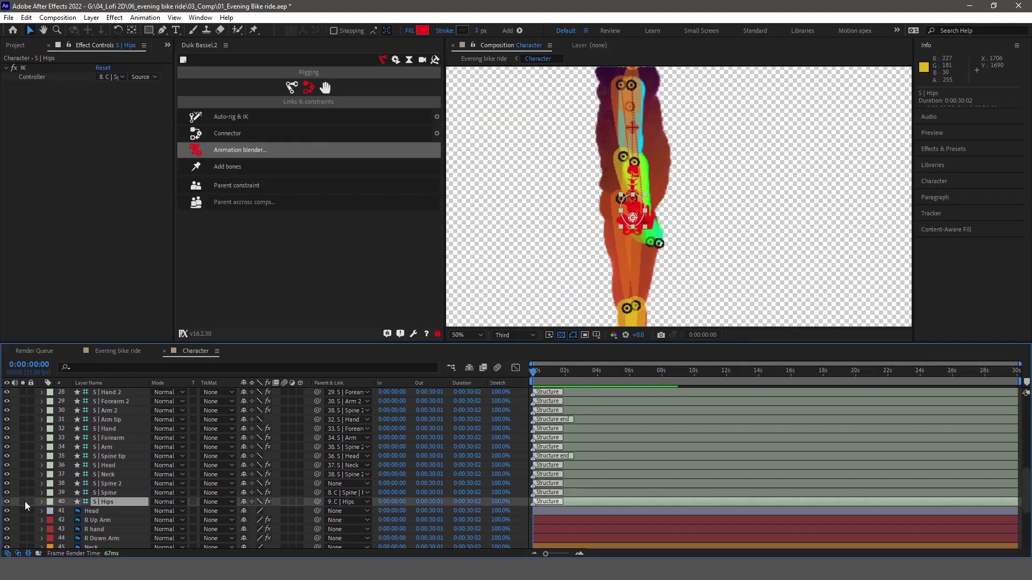
{"action": "left_click", "coordinate": [23, 502]}
{"action": "left_click_drag", "start_coordinate": [22, 492], "coordinate": [23, 474]}
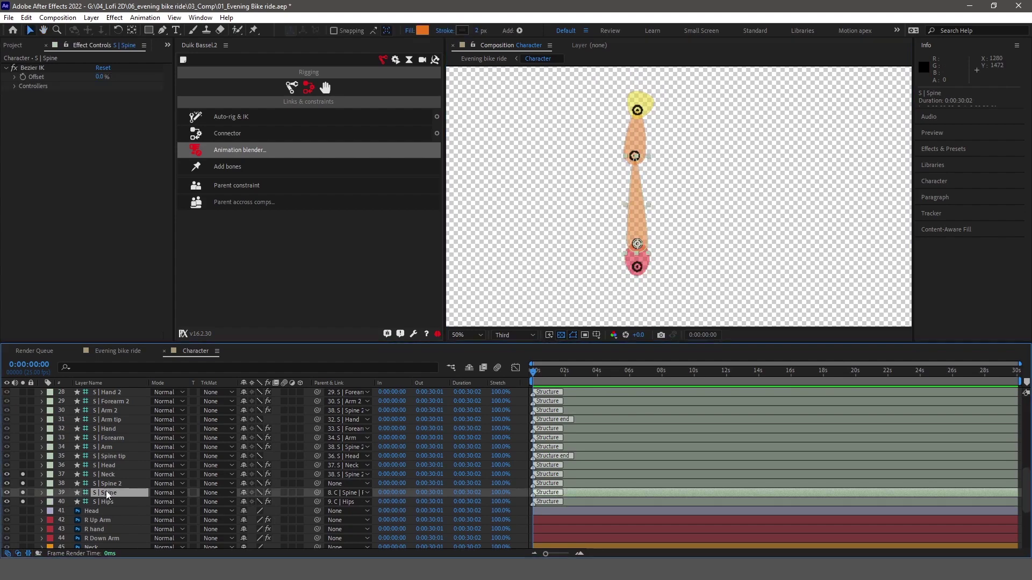
{"action": "key", "text": "ctrl+Up"}
{"action": "key", "text": "ctrl+Up"}
{"action": "key", "text": "ctrl+Up"}
{"action": "scroll", "coordinate": [37, 532], "scroll_direction": "down", "scroll_amount": 3}
{"action": "left_click", "coordinate": [96, 520]}
{"action": "left_click", "coordinate": [23, 520]}
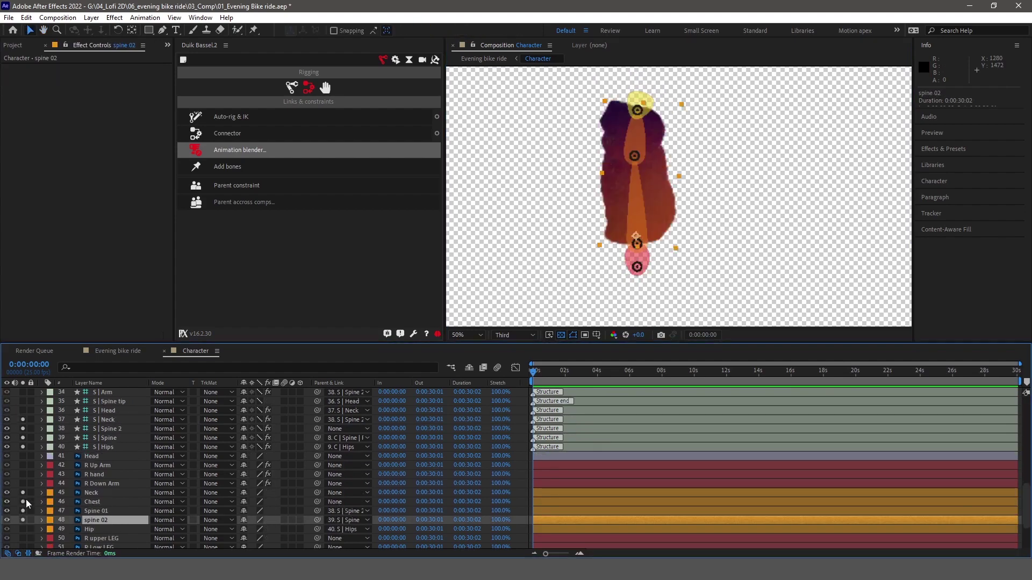
{"action": "key", "text": "ctrl+Down"}
{"action": "left_click", "coordinate": [22, 529]}
Apply the Fill effect to the spine 02 layer
{"action": "left_click", "coordinate": [94, 519]}
{"action": "key", "text": "ctrl+space"}
{"action": "type", "text": "fill"}
{"action": "key", "text": "Return"}
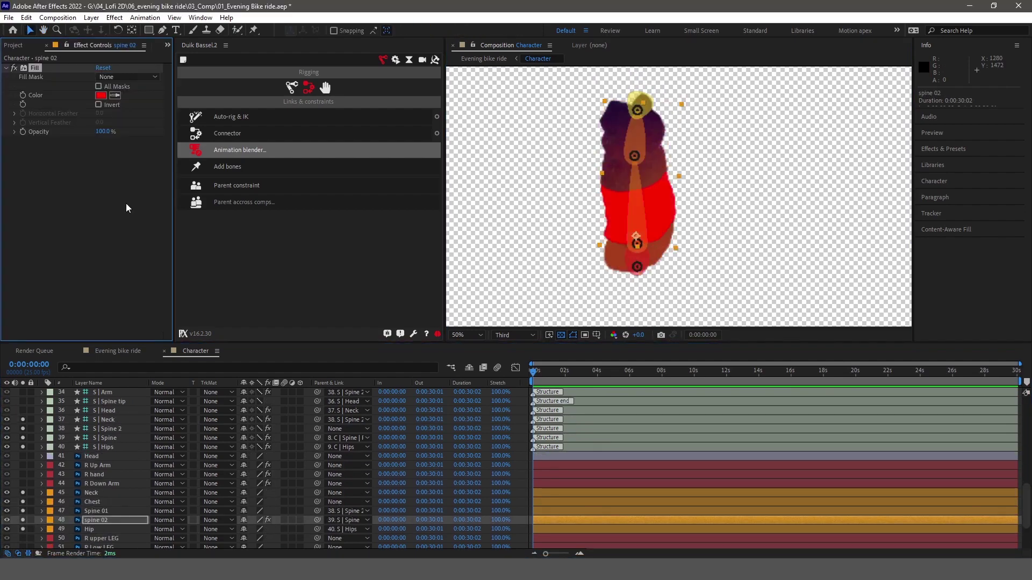
Link Spine 01, Chest and Neck to their spine and neck bones
{"action": "left_click", "coordinate": [108, 509], "text": "ctrl"}
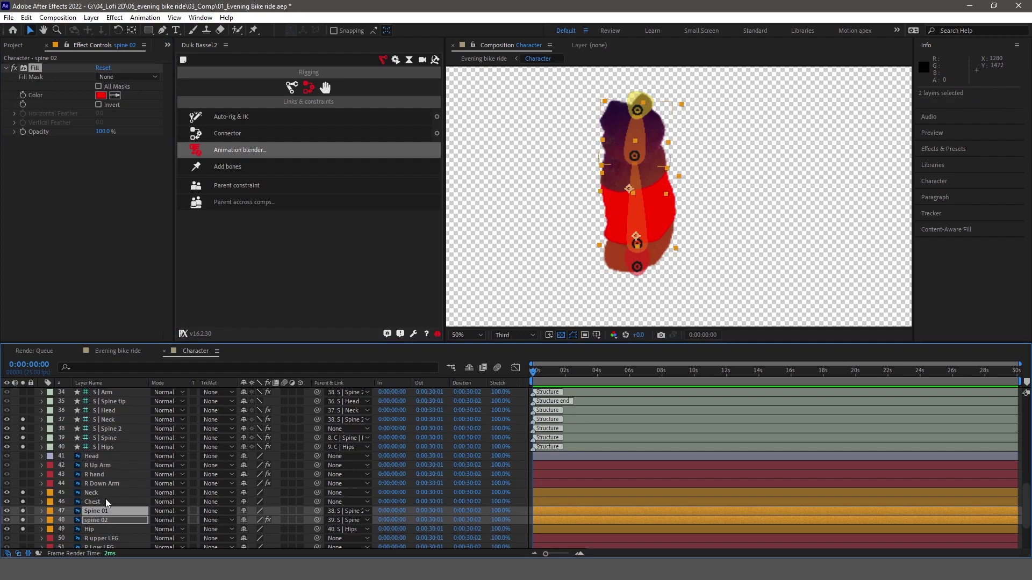
{"action": "left_click", "coordinate": [96, 511]}
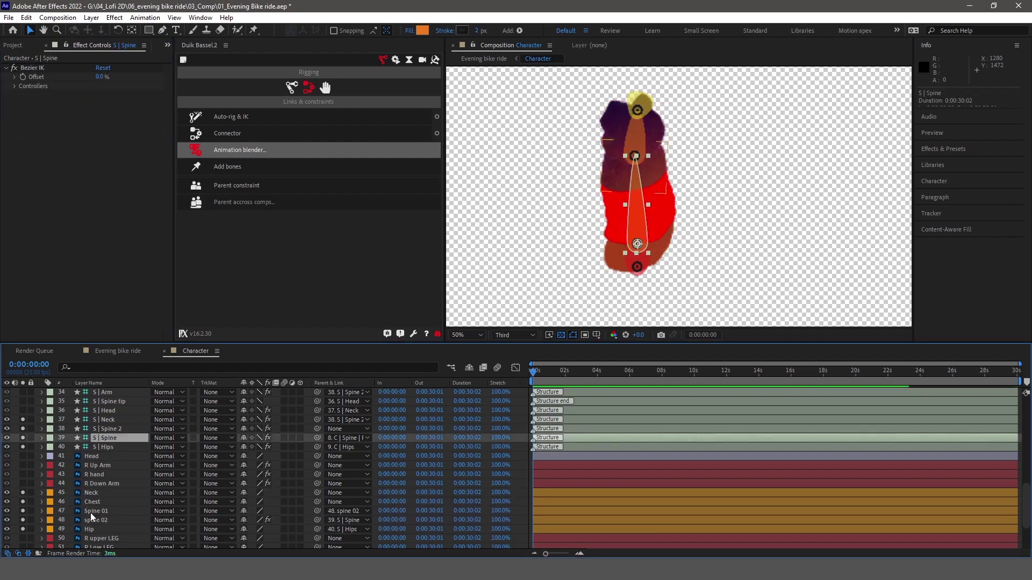
{"action": "left_click", "coordinate": [277, 502]}
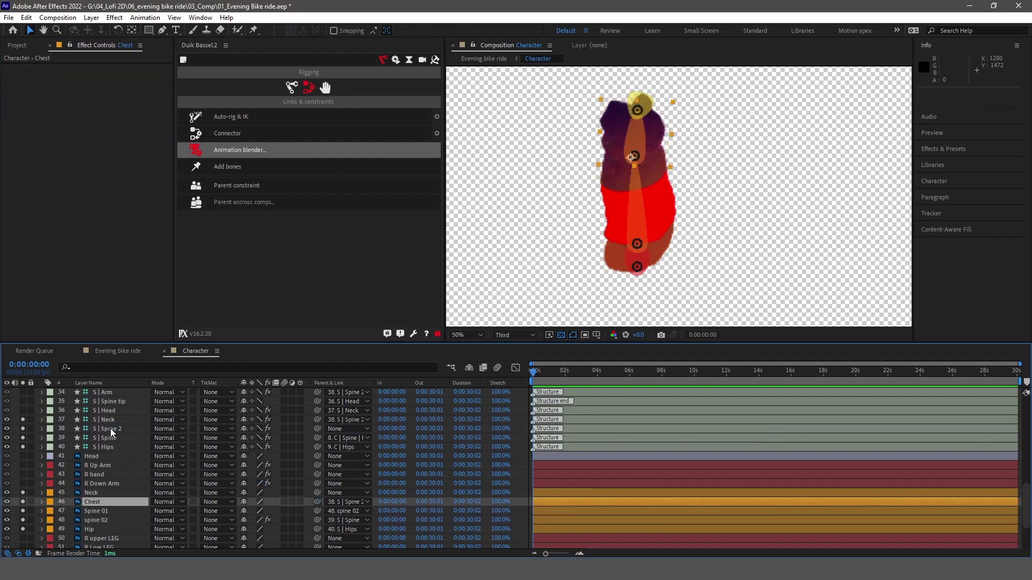
{"action": "left_click_drag", "start_coordinate": [317, 493], "coordinate": [107, 420]}
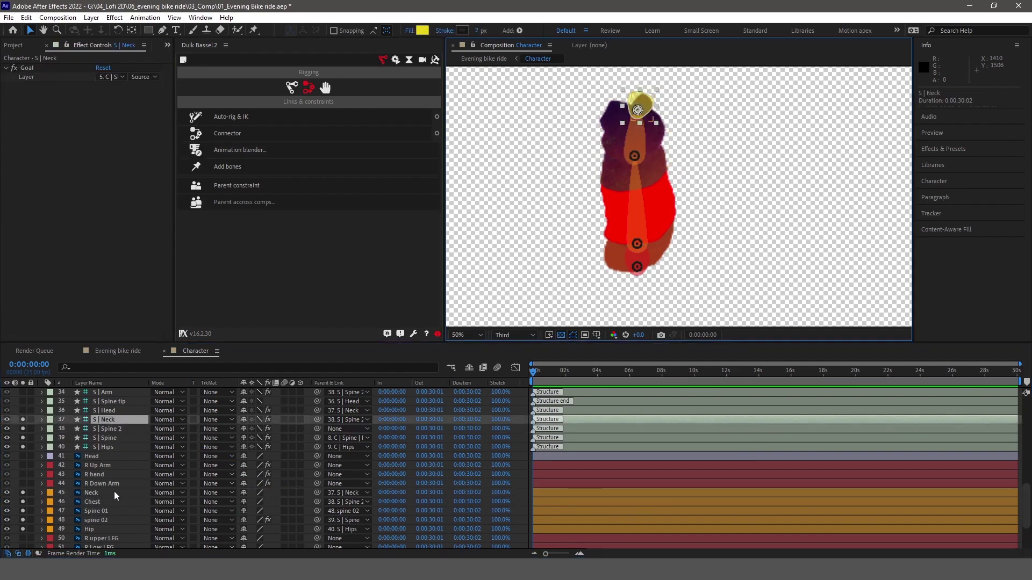
{"action": "scroll", "coordinate": [116, 495], "scroll_direction": "up", "scroll_amount": 10}
Undo the accidental C | Hips move and drag R Up Arm down in the stack
{"action": "left_click", "coordinate": [110, 466]}
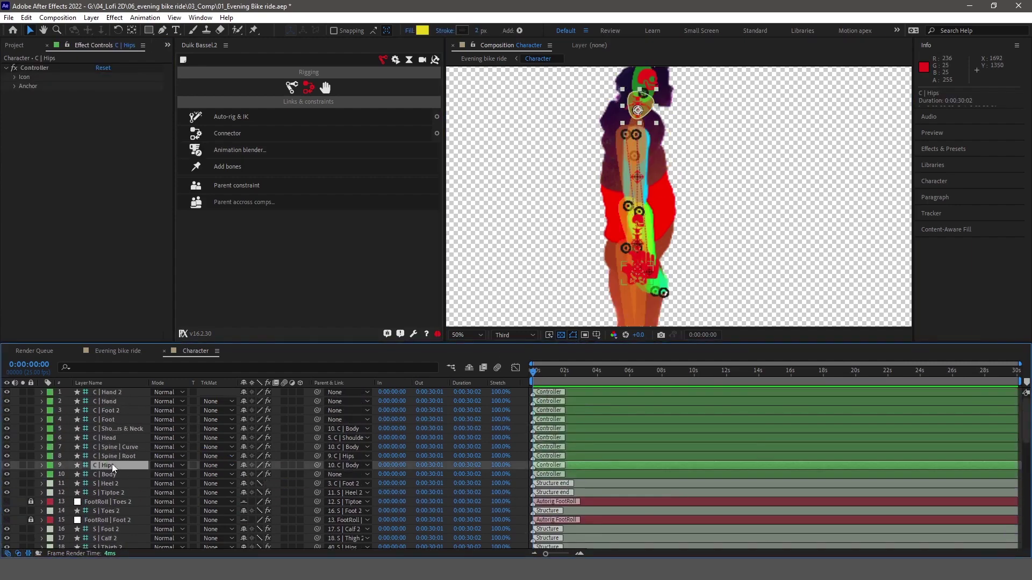
{"action": "key", "text": "ctrl+z"}
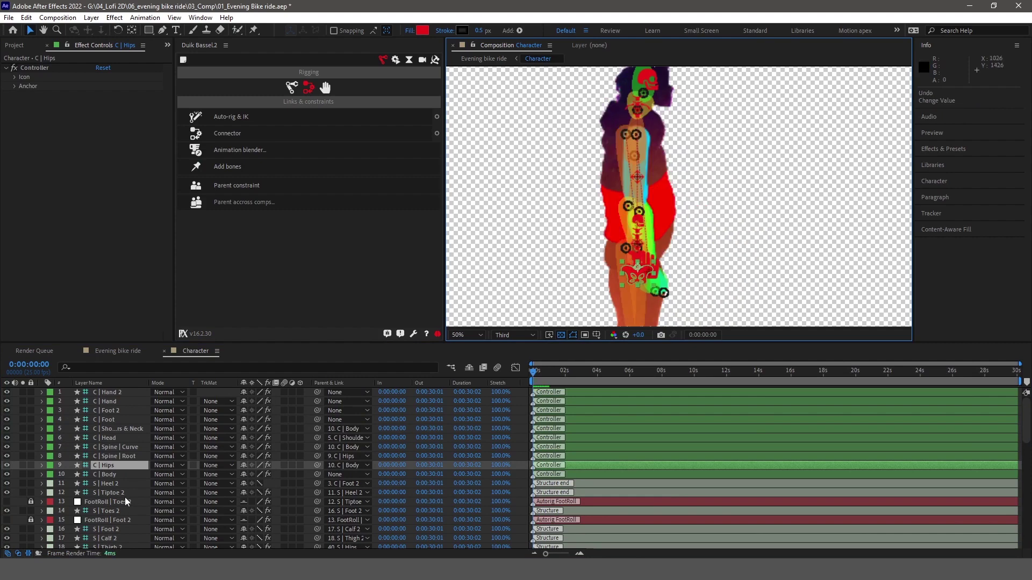
{"action": "scroll", "coordinate": [127, 502], "scroll_direction": "down", "scroll_amount": 10}
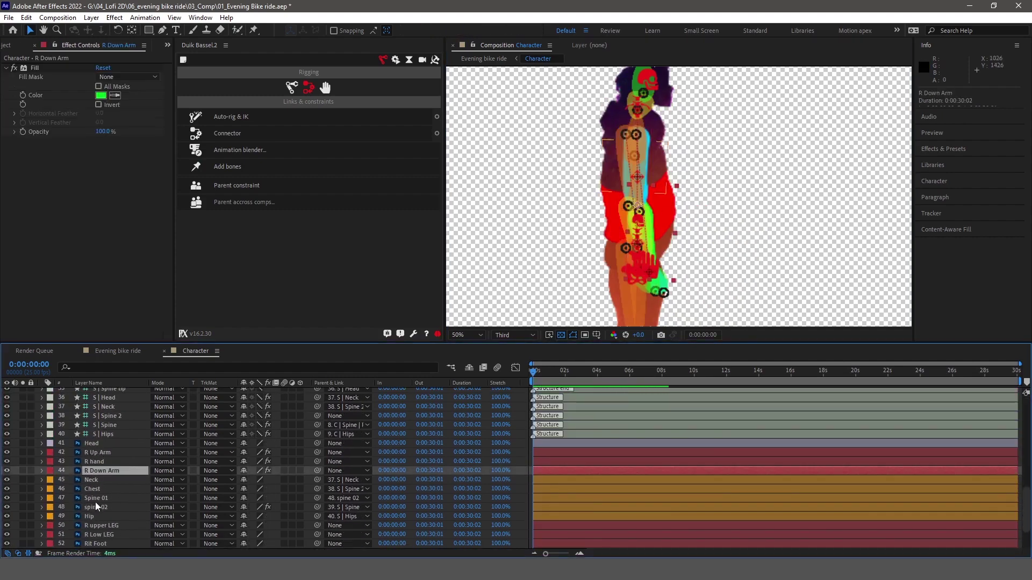
{"action": "scroll", "coordinate": [98, 481], "scroll_direction": "up", "scroll_amount": 1}
{"action": "left_click_drag", "start_coordinate": [98, 480], "coordinate": [104, 501]}
Parent the Head artwork layer to the S | Head bone
{"action": "left_click", "coordinate": [93, 471]}
{"action": "scroll", "coordinate": [97, 502], "scroll_direction": "up", "scroll_amount": 2}
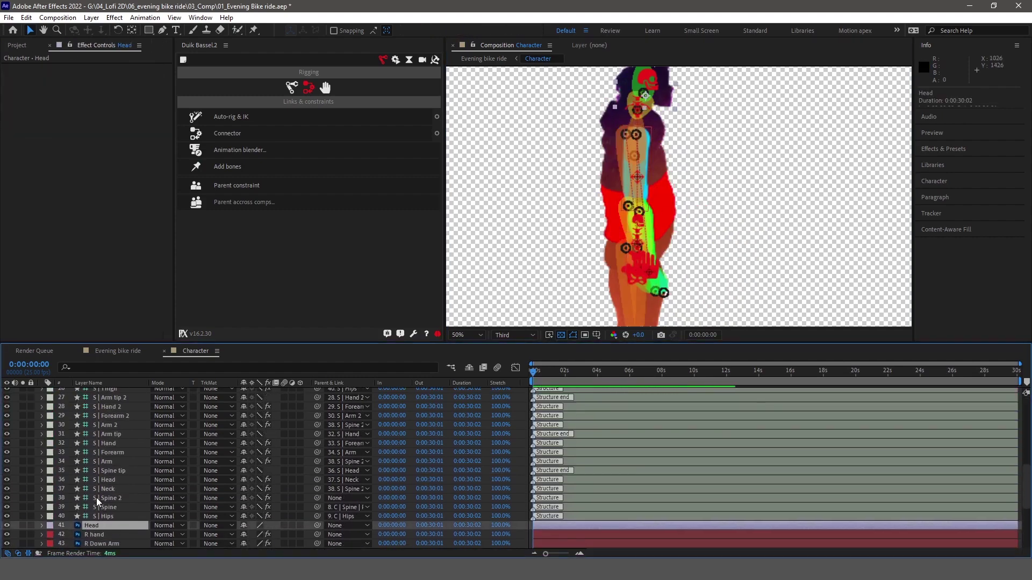
{"action": "key", "text": "grave"}
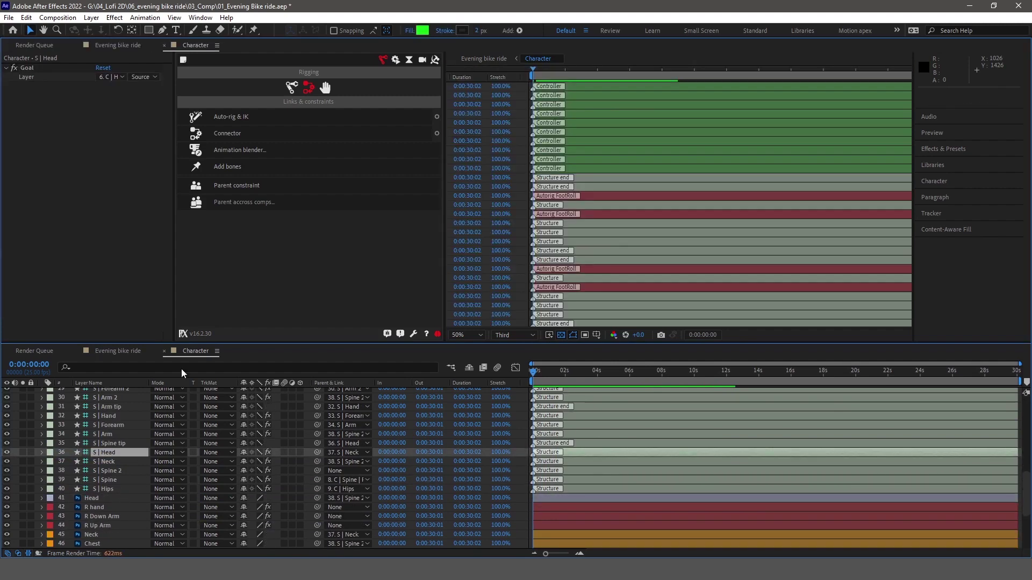
{"action": "left_click_drag", "start_coordinate": [196, 531], "coordinate": [215, 410]}
{"action": "left_click_drag", "start_coordinate": [118, 340], "coordinate": [119, 340]}
{"action": "key", "text": "grave"}
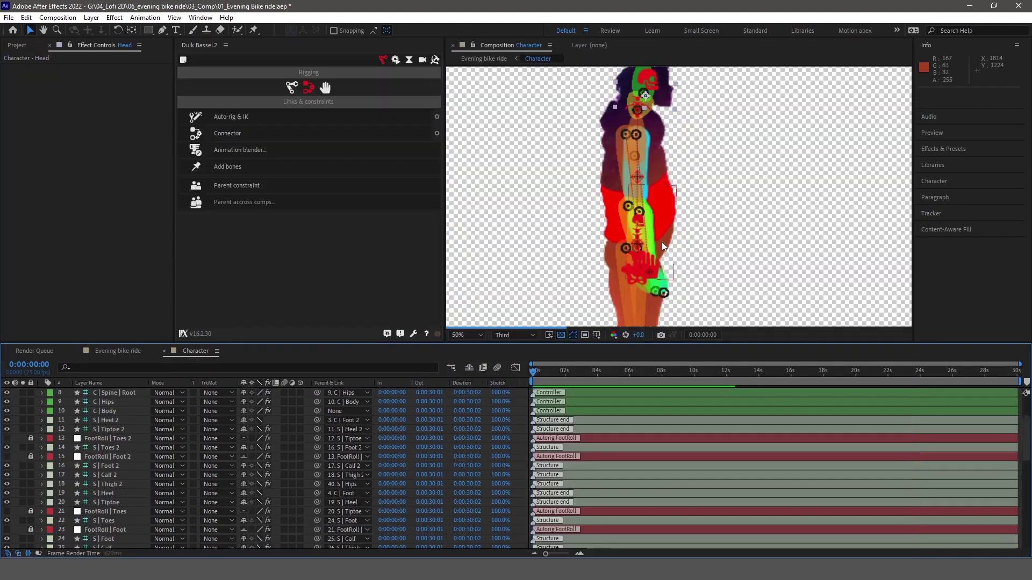
Test-rotate the C | Head controller, select R Up Arm, and maximize the timeline
{"action": "left_click", "coordinate": [632, 139]}
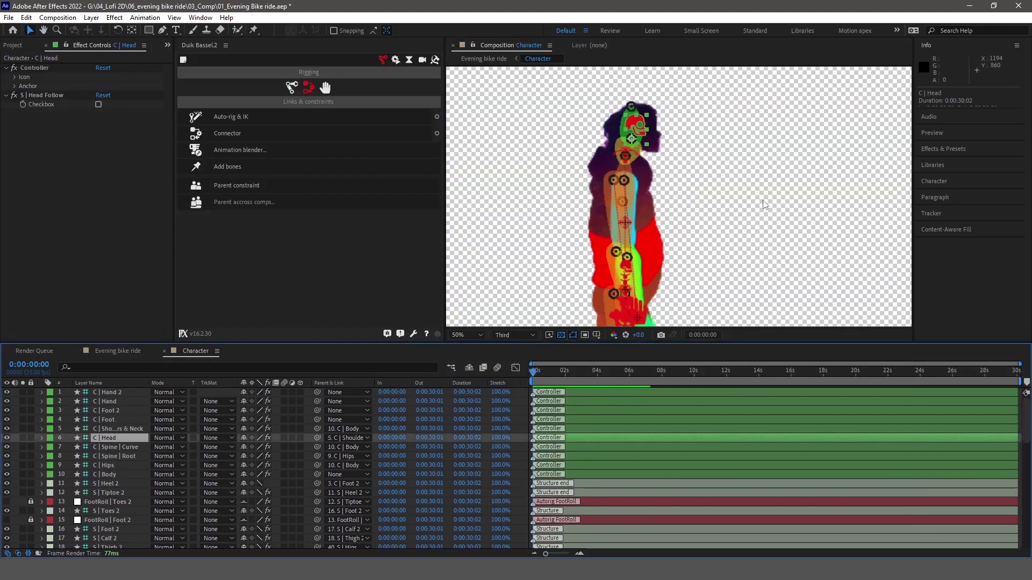
{"action": "key", "text": "w"}
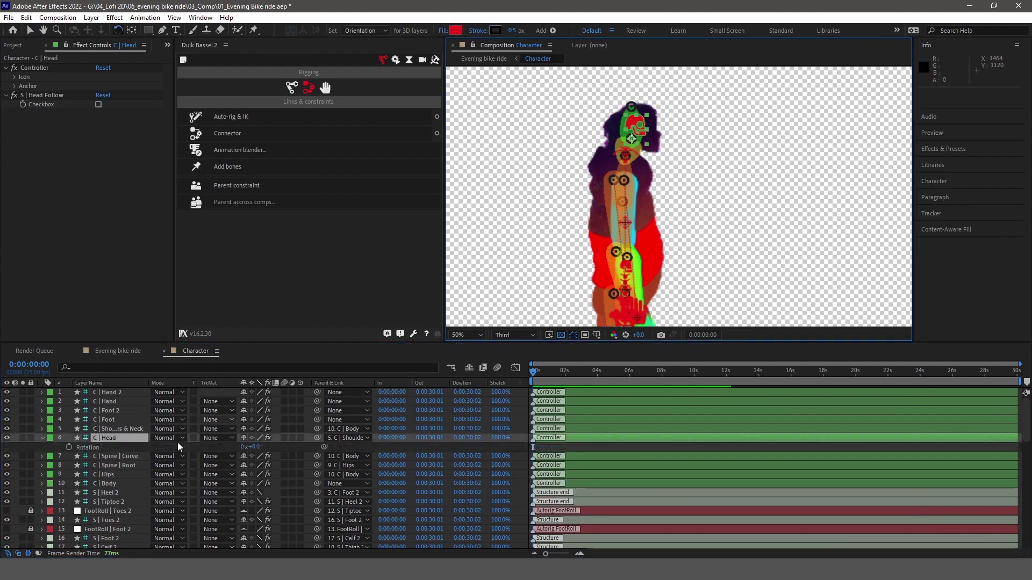
{"action": "key", "text": "r"}
{"action": "left_click_drag", "start_coordinate": [255, 446], "coordinate": [240, 446]}
{"action": "scroll", "coordinate": [251, 460], "scroll_direction": "down", "scroll_amount": 10}
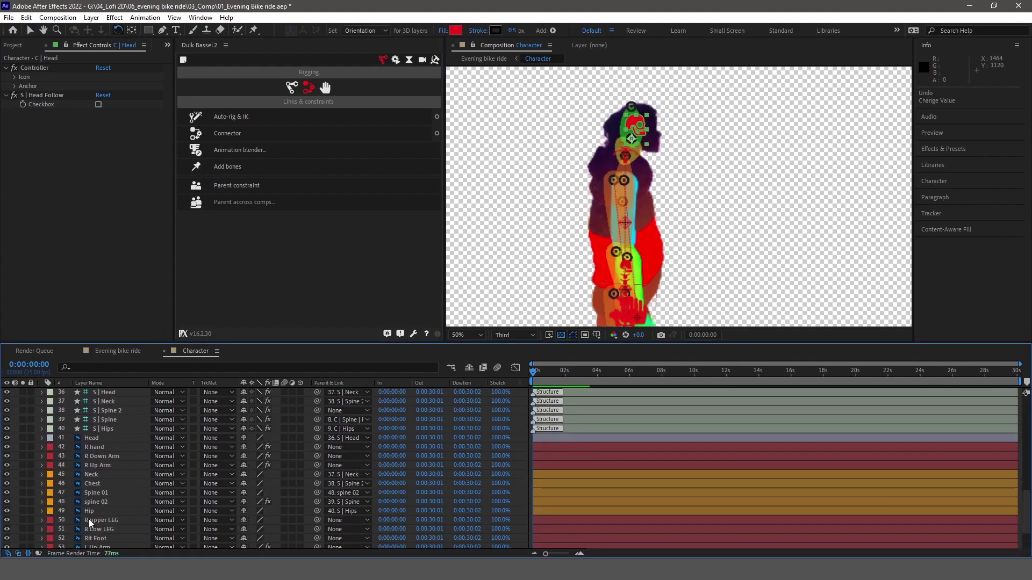
{"action": "left_click", "coordinate": [108, 468]}
{"action": "key", "text": "grave"}
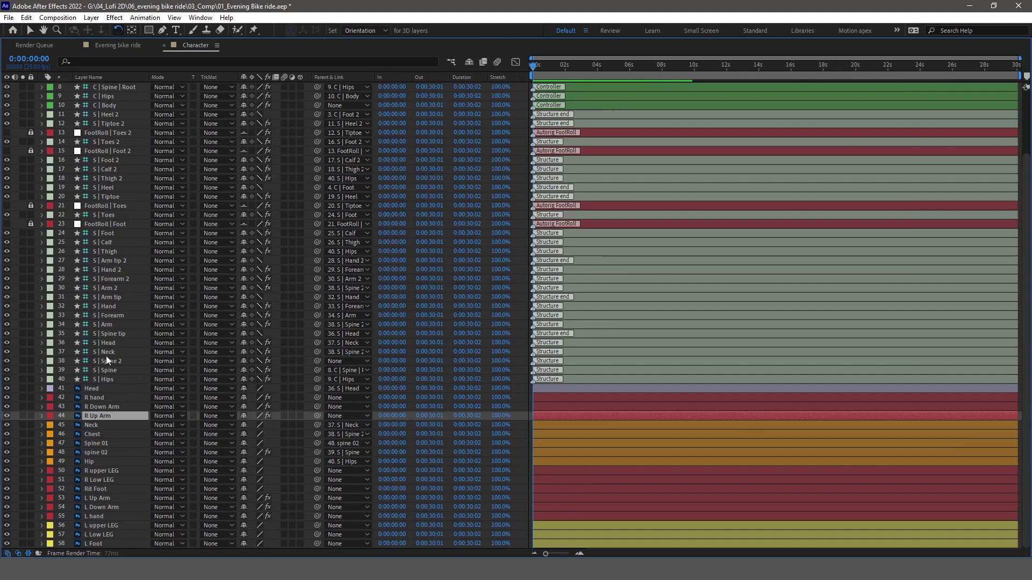
Link R Up Arm and R Down Arm to arm bones, then test the hand controller and undo
{"action": "mouse_move", "coordinate": [318, 416]}
{"action": "left_mouse_down"}
{"action": "mouse_move", "coordinate": [105, 325]}
{"action": "mouse_move", "coordinate": [114, 305]}
{"action": "left_mouse_up"}
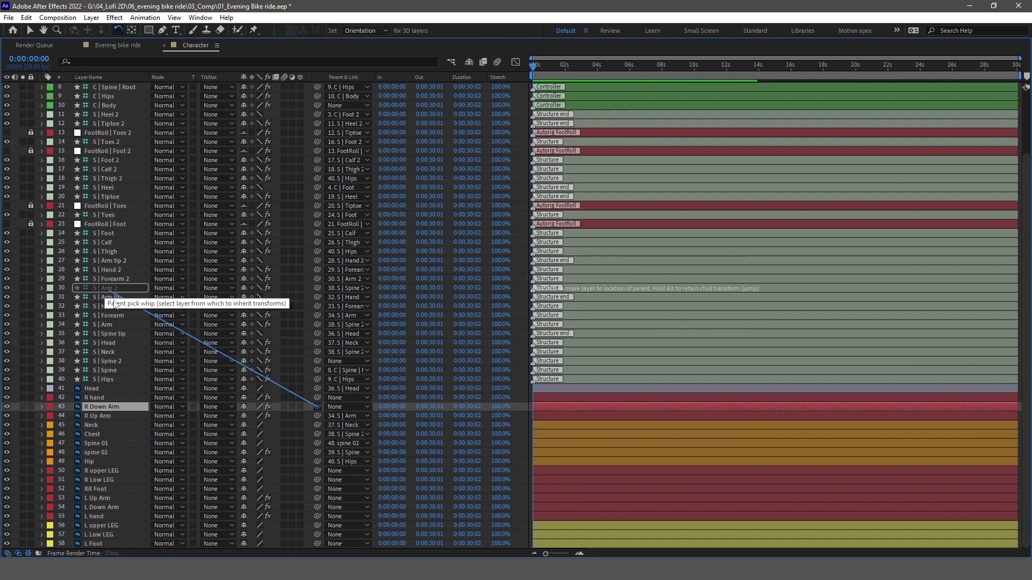
{"action": "mouse_move", "coordinate": [310, 410]}
{"action": "left_mouse_down"}
{"action": "mouse_move", "coordinate": [322, 408]}
{"action": "mouse_move", "coordinate": [183, 360]}
{"action": "mouse_move", "coordinate": [107, 306]}
{"action": "left_mouse_up"}
{"action": "left_click", "coordinate": [97, 398]}
{"action": "key", "text": "grave"}
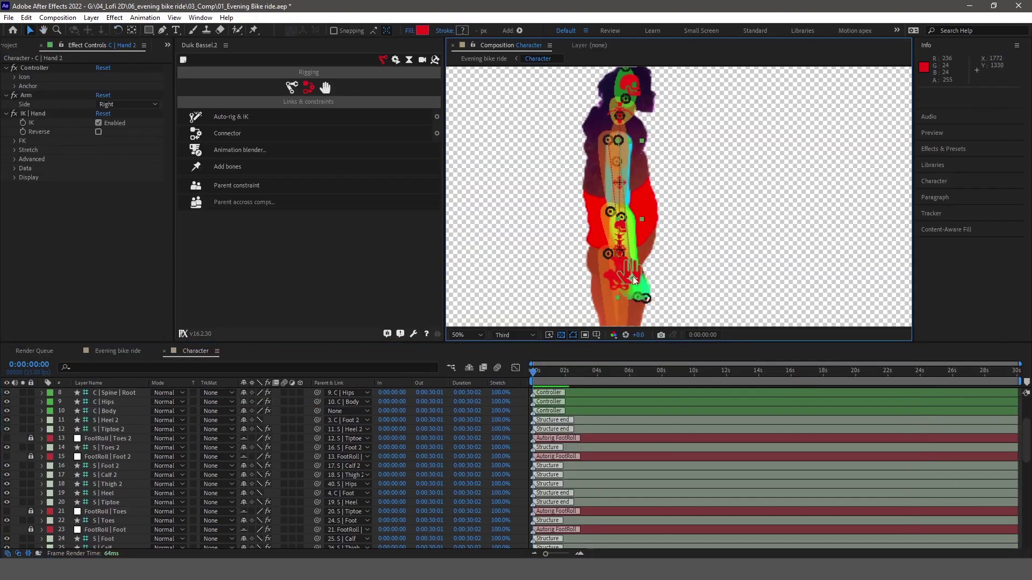
{"action": "left_click_drag", "start_coordinate": [633, 277], "coordinate": [728, 207]}
{"action": "key", "text": "ctrl+z"}
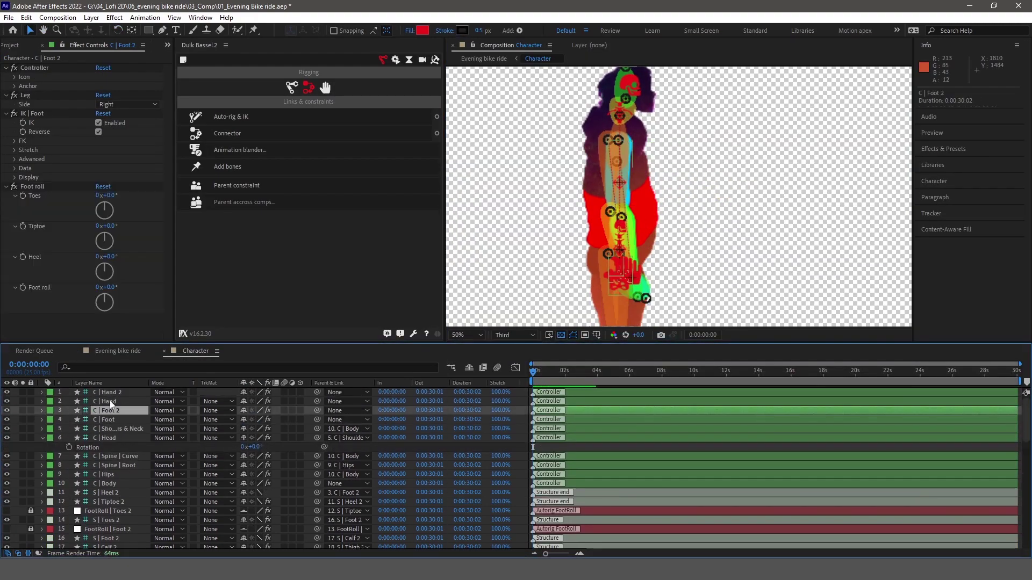
{"action": "left_click_drag", "start_coordinate": [616, 276], "coordinate": [724, 193]}
{"action": "key", "text": "ctrl+z"}
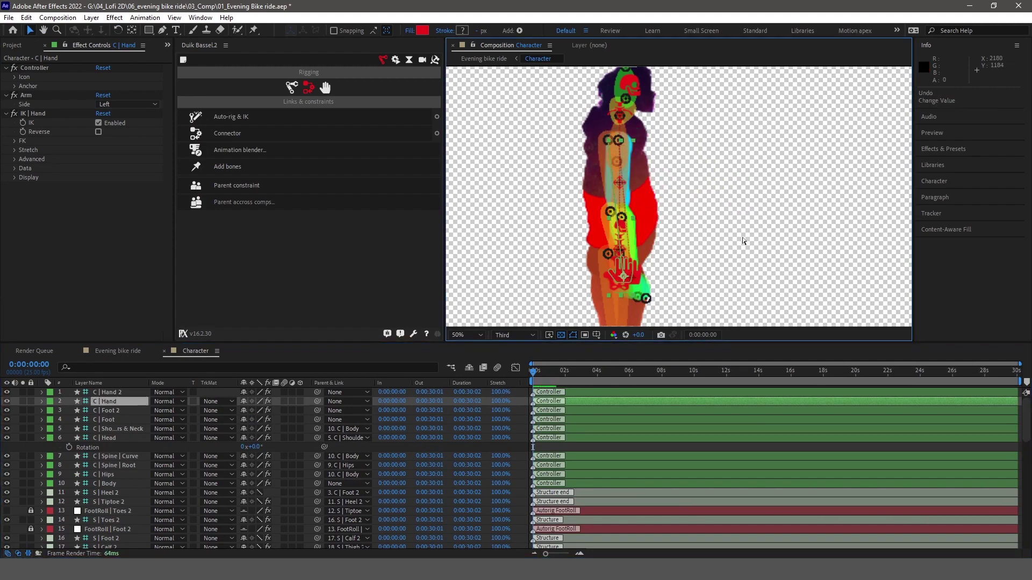
{"action": "key", "text": "grave"}
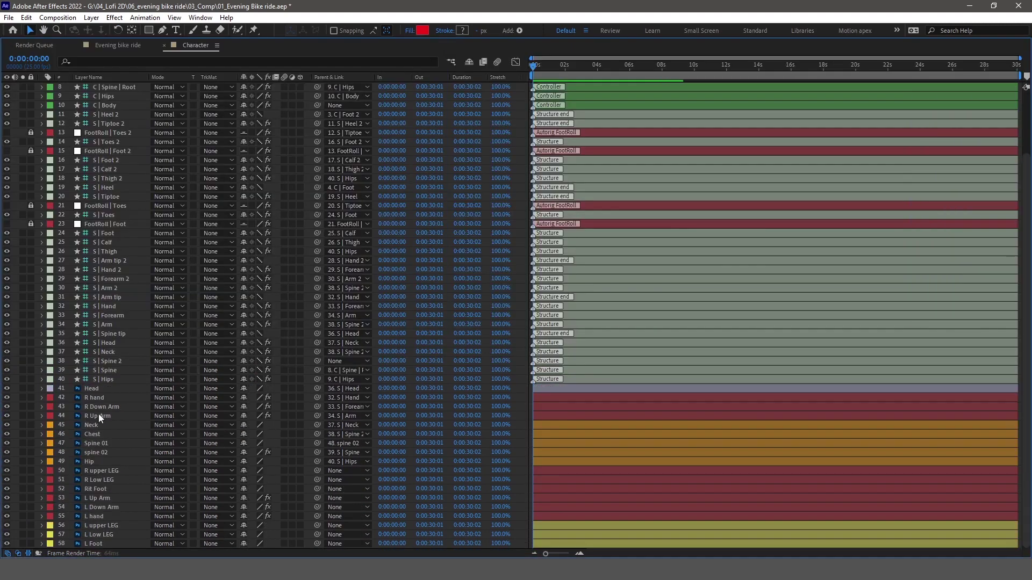
Parent R Up Arm, R Down Arm and R hand to S | Arm 2, S | Forearm 2 and S | Hand 2
{"action": "left_click", "coordinate": [98, 416]}
{"action": "left_click_drag", "start_coordinate": [318, 415], "coordinate": [108, 288]}
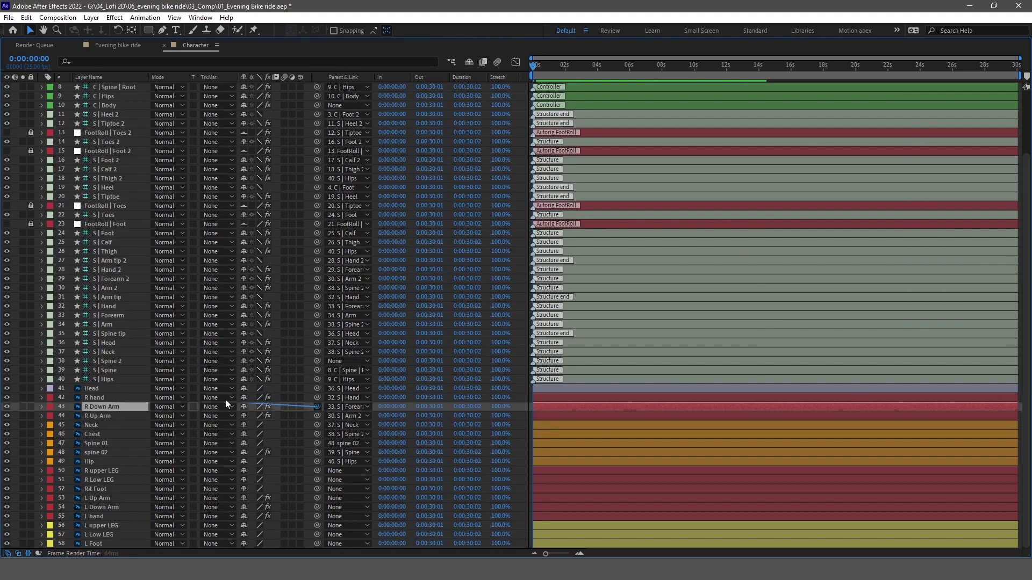
{"action": "mouse_move", "coordinate": [317, 406]}
{"action": "left_mouse_down"}
{"action": "mouse_move", "coordinate": [108, 279]}
{"action": "mouse_move", "coordinate": [138, 359]}
{"action": "mouse_move", "coordinate": [110, 270]}
{"action": "left_mouse_up"}
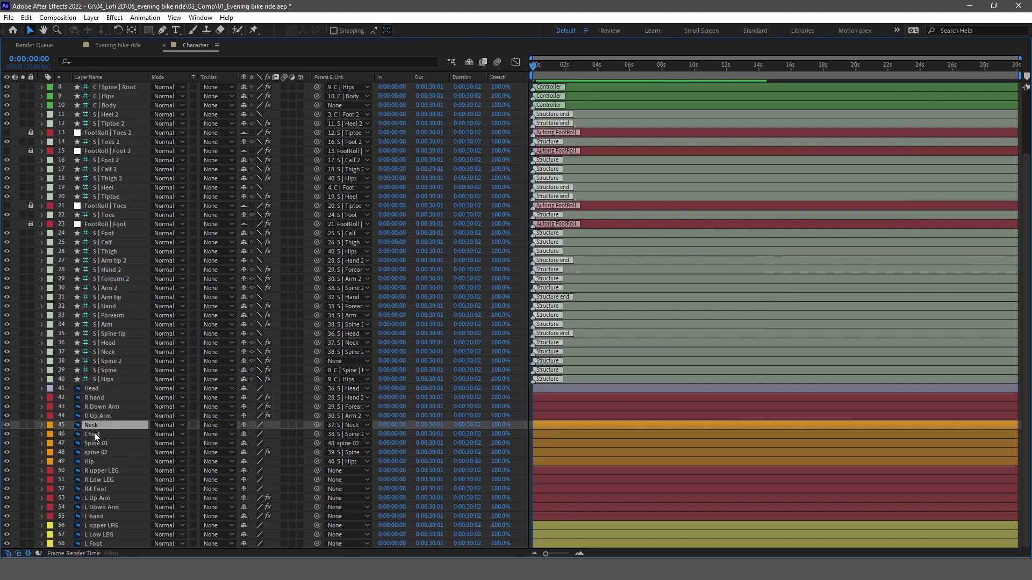
{"action": "left_click", "coordinate": [101, 470]}
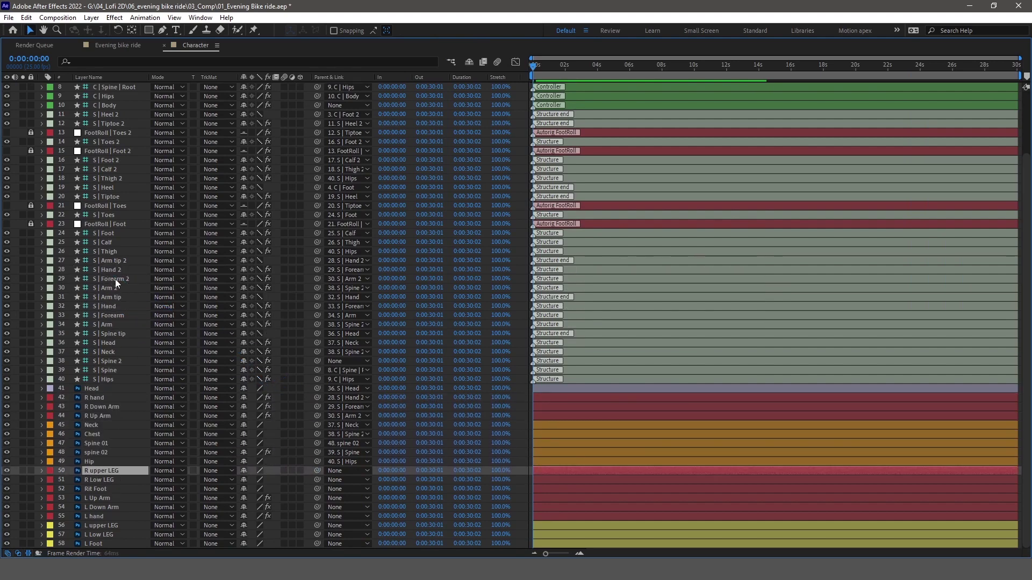
Parent R upper LEG to S | Thigh and R Low LEG to S | Calf
{"action": "left_click_drag", "start_coordinate": [317, 471], "coordinate": [108, 251]}
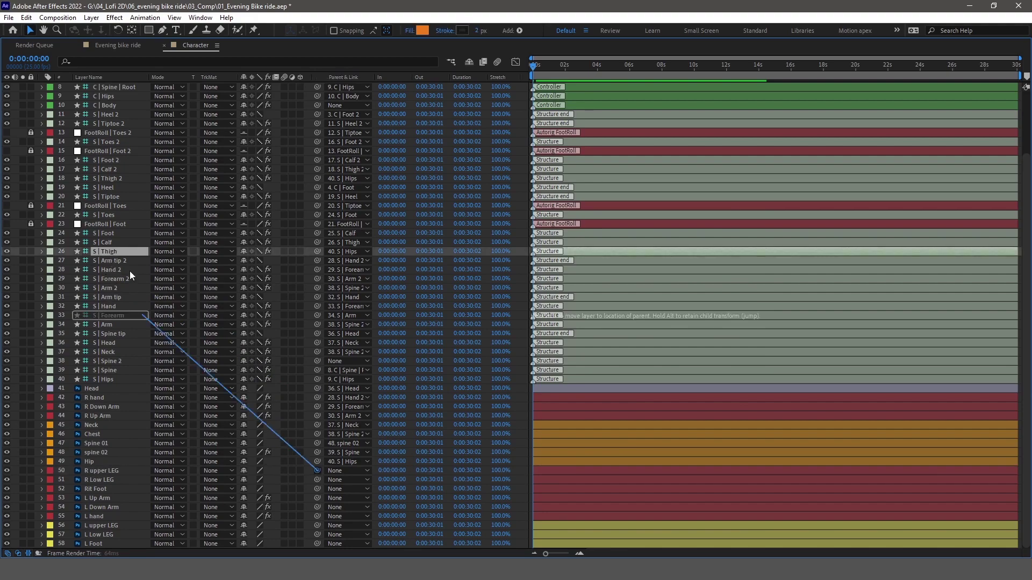
{"action": "left_click", "coordinate": [109, 480]}
{"action": "mouse_move", "coordinate": [317, 480]}
{"action": "left_mouse_down"}
{"action": "mouse_move", "coordinate": [277, 464]}
{"action": "mouse_move", "coordinate": [102, 233]}
{"action": "left_mouse_up"}
{"action": "left_click", "coordinate": [98, 487]}
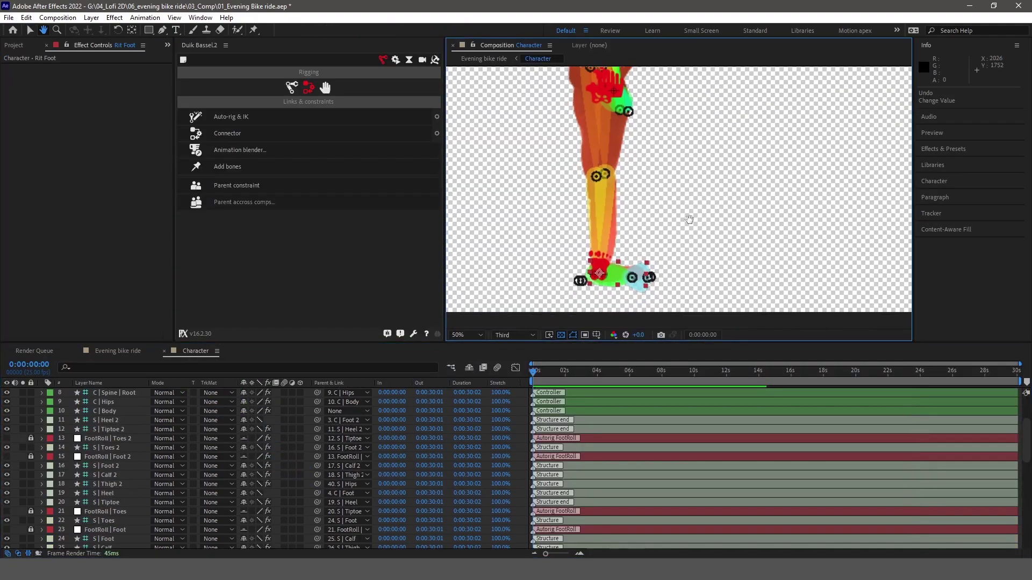
Test the foot controller, then parent L Up Arm, L Down Arm and L hand to S | Arm, Forearm and Hand
{"action": "left_click_drag", "start_coordinate": [566, 244], "coordinate": [500, 274]}
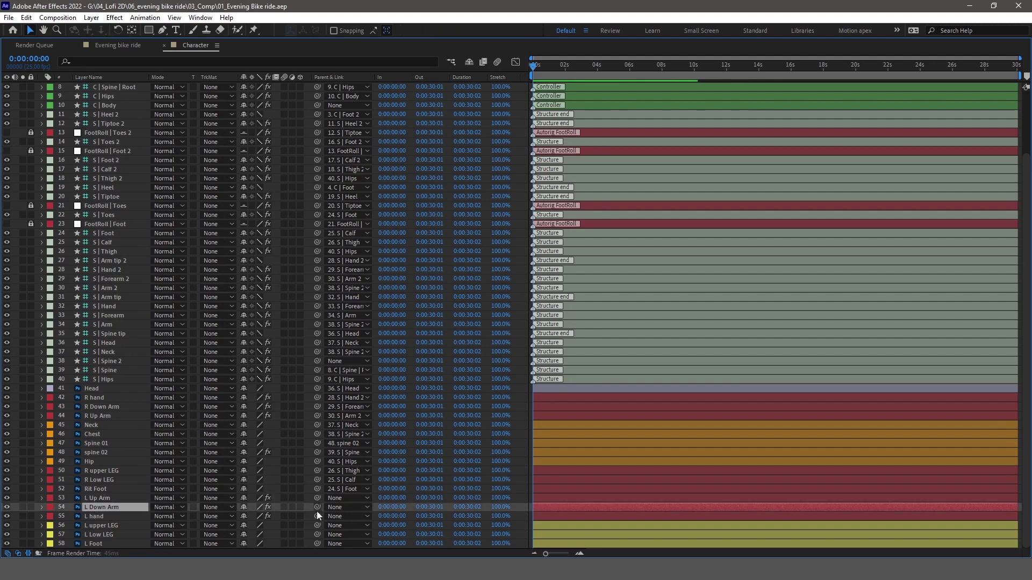
{"action": "left_click_drag", "start_coordinate": [317, 498], "coordinate": [161, 492]}
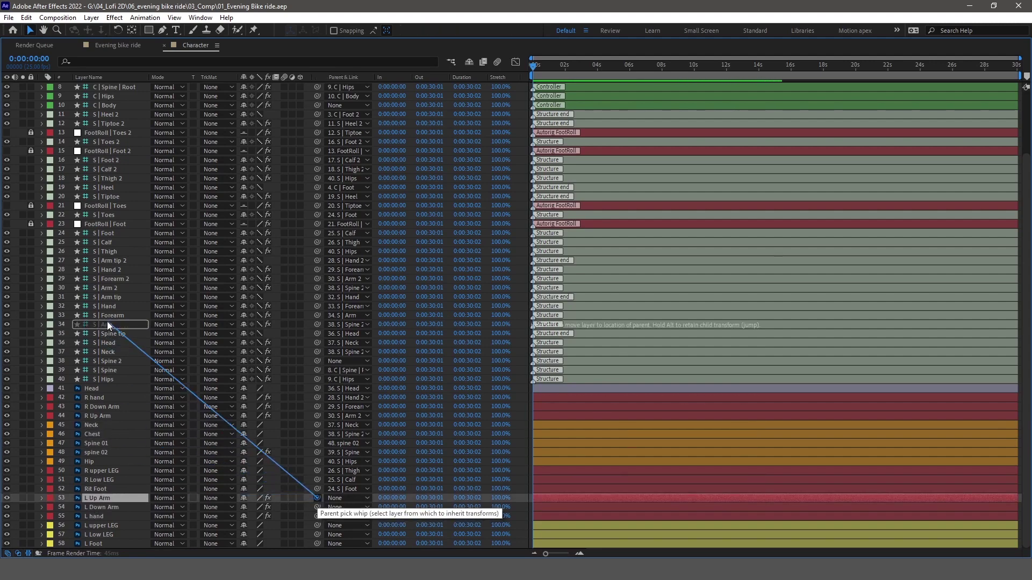
{"action": "left_click", "coordinate": [291, 510]}
{"action": "left_click_drag", "start_coordinate": [107, 337], "coordinate": [102, 315]}
{"action": "left_click_drag", "start_coordinate": [317, 516], "coordinate": [107, 306]}
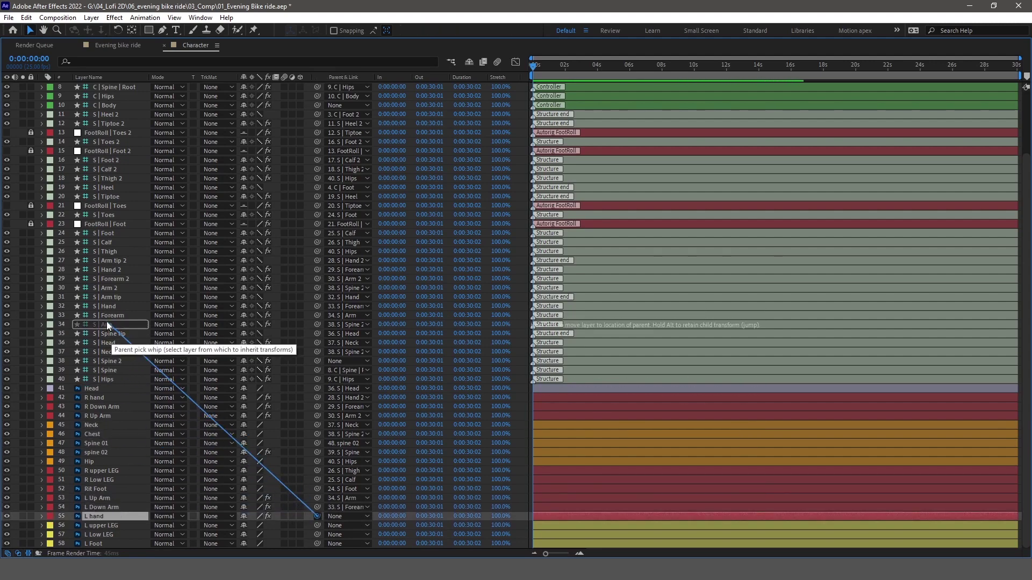
{"action": "left_click", "coordinate": [107, 525]}
Drag the left hand controller in the full workspace to test the left arm rig
{"action": "key", "text": "grave"}
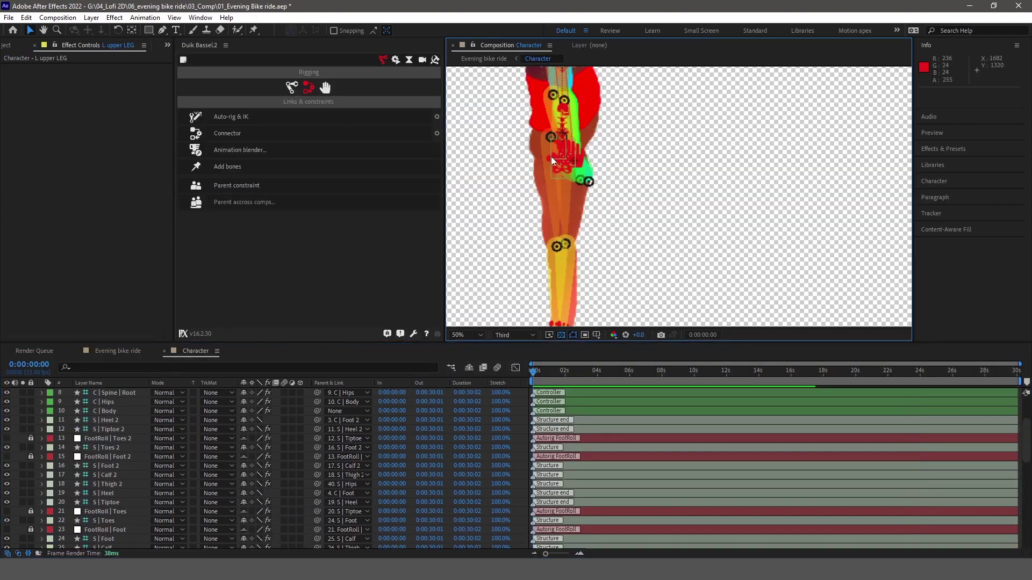
{"action": "left_click", "coordinate": [667, 172]}
{"action": "left_click_drag", "start_coordinate": [667, 172], "coordinate": [563, 232]}
{"action": "scroll", "coordinate": [118, 488], "scroll_direction": "down", "scroll_amount": 5}
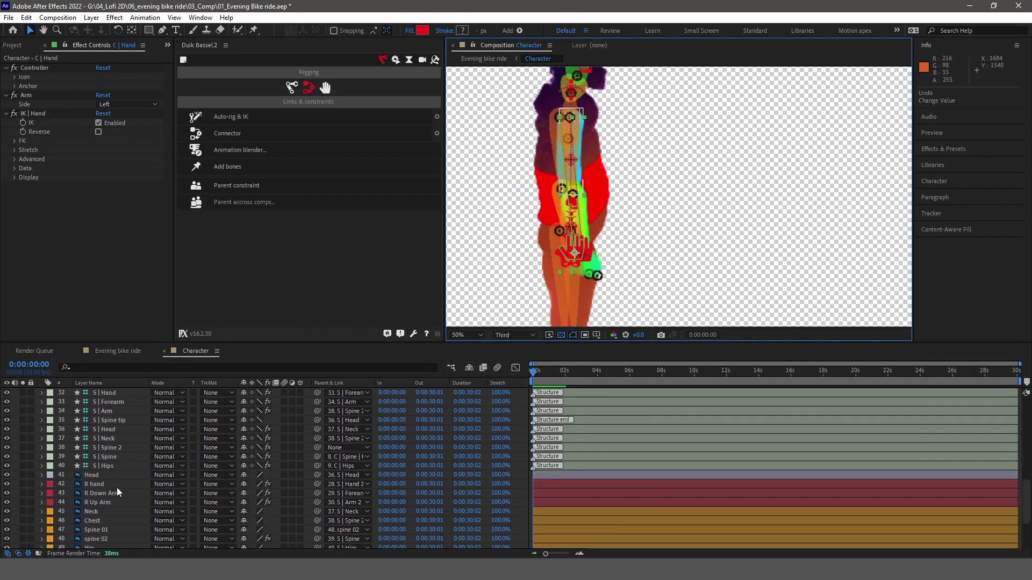
{"action": "scroll", "coordinate": [117, 488], "scroll_direction": "down", "scroll_amount": 5}
Parent L upper LEG to S | Thigh 2 and L Low LEG to S | Calf 2
{"action": "key", "text": "grave"}
{"action": "scroll", "coordinate": [122, 288], "scroll_direction": "up", "scroll_amount": 3}
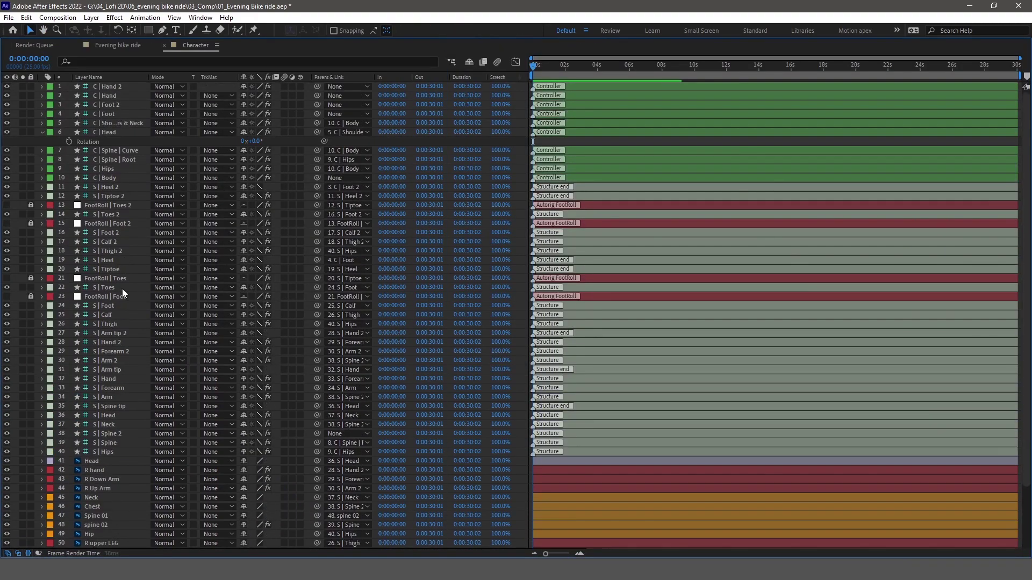
{"action": "scroll", "coordinate": [52, 210], "scroll_direction": "up", "scroll_amount": 1}
{"action": "left_click", "coordinate": [114, 243]}
{"action": "scroll", "coordinate": [179, 493], "scroll_direction": "down", "scroll_amount": 3}
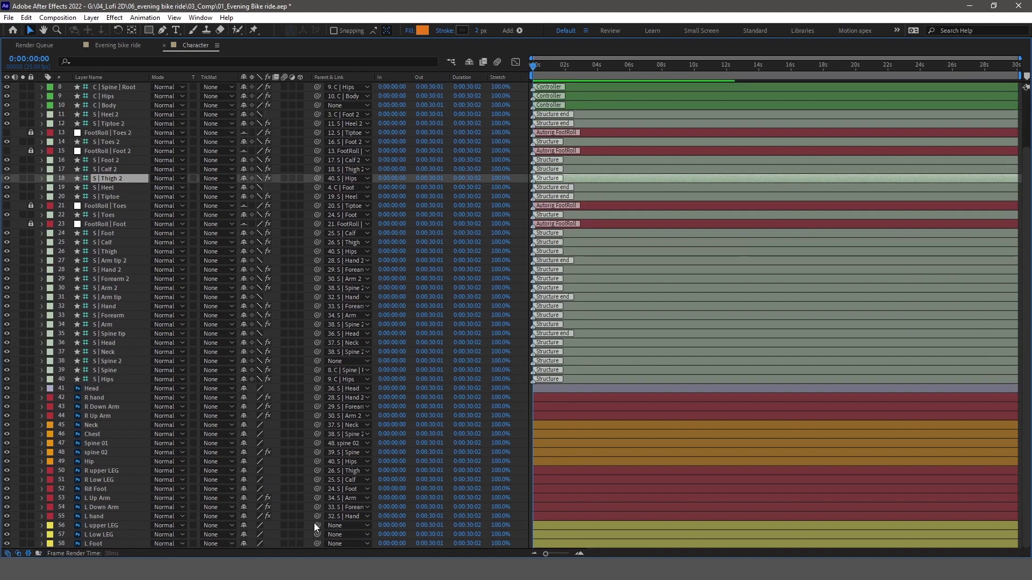
{"action": "left_click_drag", "start_coordinate": [317, 525], "coordinate": [107, 178]}
{"action": "left_click_drag", "start_coordinate": [317, 534], "coordinate": [107, 169]}
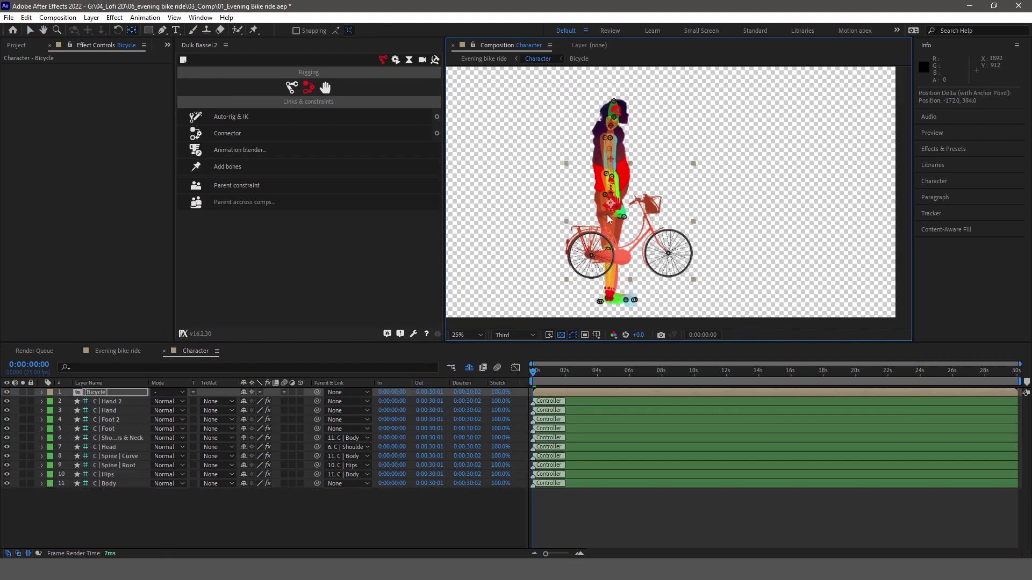
Try enlarging the Bicycle layer's scale, then undo the change
{"action": "key", "text": "s"}
{"action": "left_click_drag", "start_coordinate": [693, 163], "coordinate": [723, 144]}
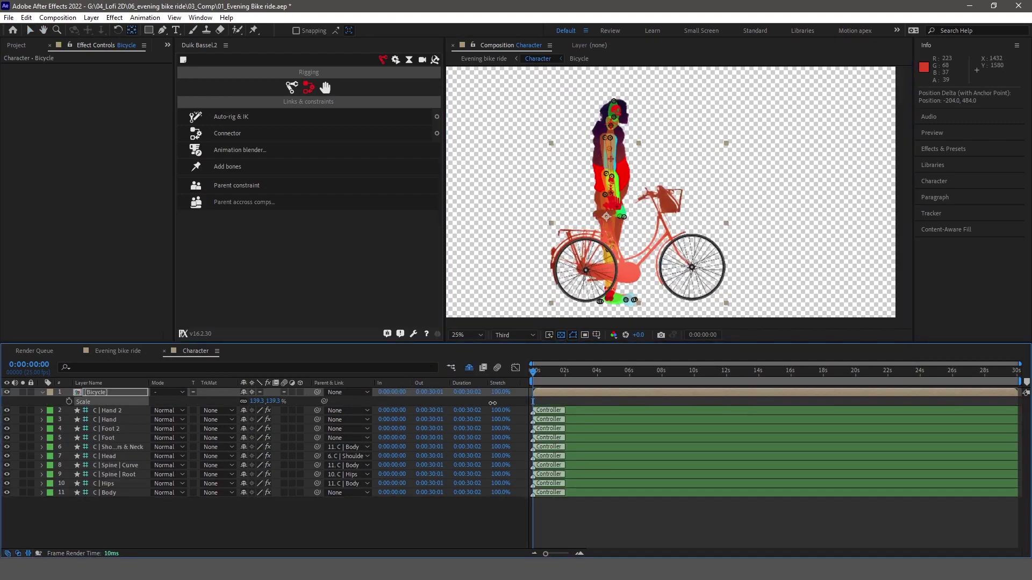
{"action": "key", "text": "ctrl+z"}
Paste the back tyre, Front tyre and Bicycle frame layers into Character and parent both tyres to the frame
{"action": "key", "text": "ctrl+v"}
{"action": "left_click", "coordinate": [498, 59]}
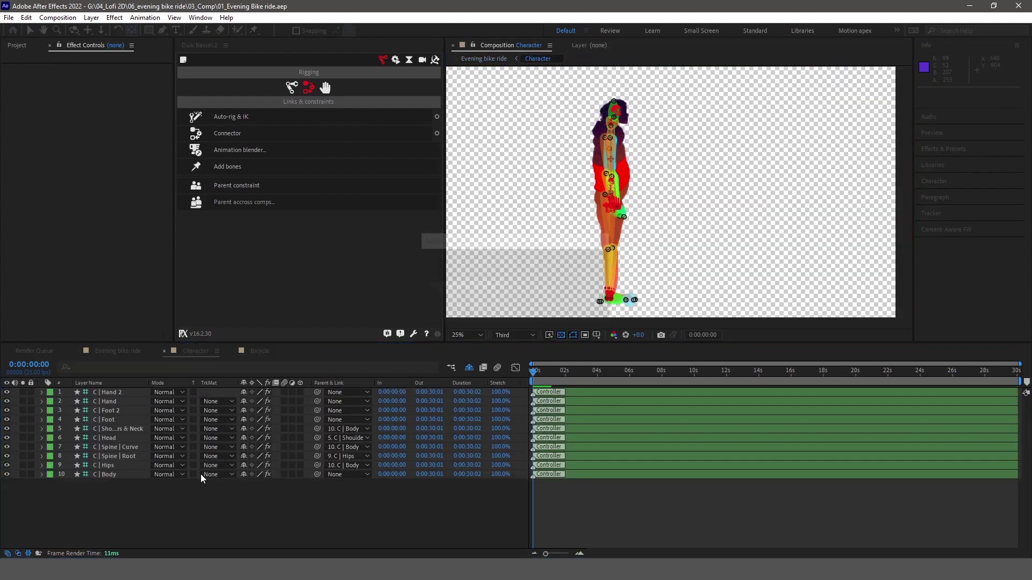
{"action": "key", "text": "ctrl+v"}
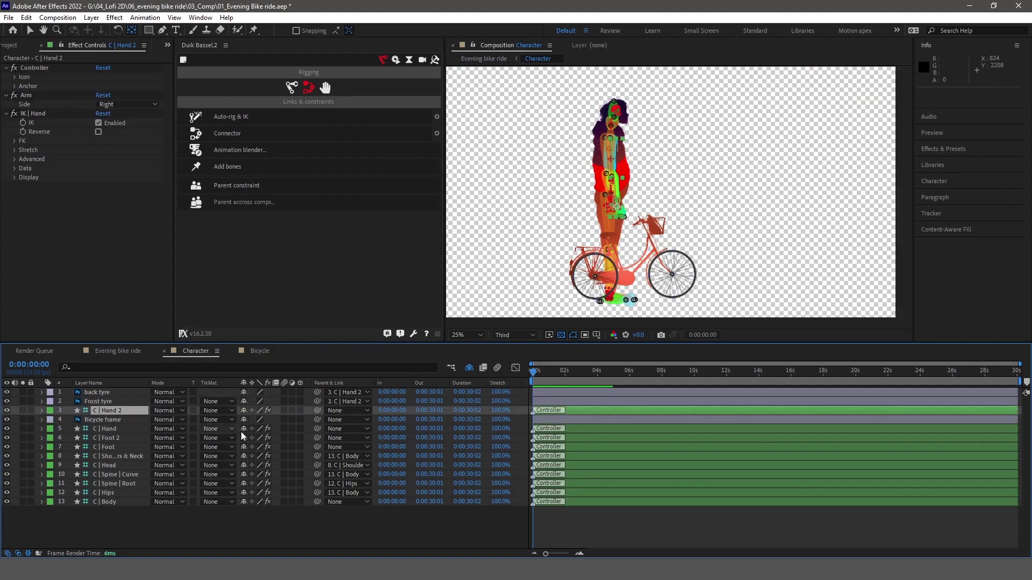
{"action": "key", "text": "ctrl+bracketleft"}
{"action": "left_click", "coordinate": [97, 393]}
{"action": "left_click", "coordinate": [99, 402], "text": "shift"}
{"action": "left_click_drag", "start_coordinate": [317, 393], "coordinate": [103, 411]}
{"action": "left_click", "coordinate": [135, 530]}
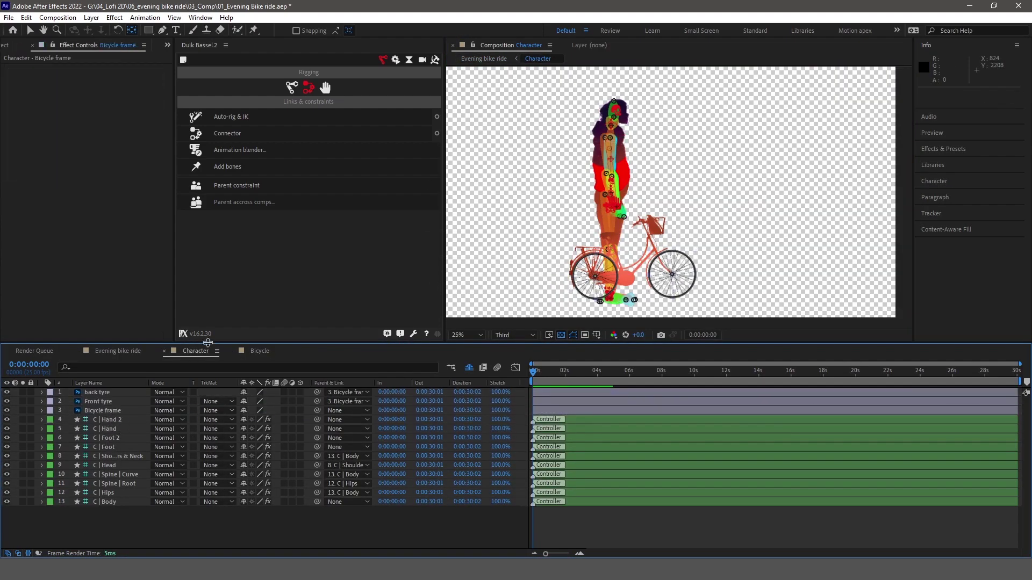
Open the Motion 2 panel and dock it above the Info panel
{"action": "left_click", "coordinate": [200, 17]}
{"action": "scroll", "coordinate": [280, 545], "scroll_direction": "down", "scroll_amount": 2}
{"action": "left_click", "coordinate": [279, 546]}
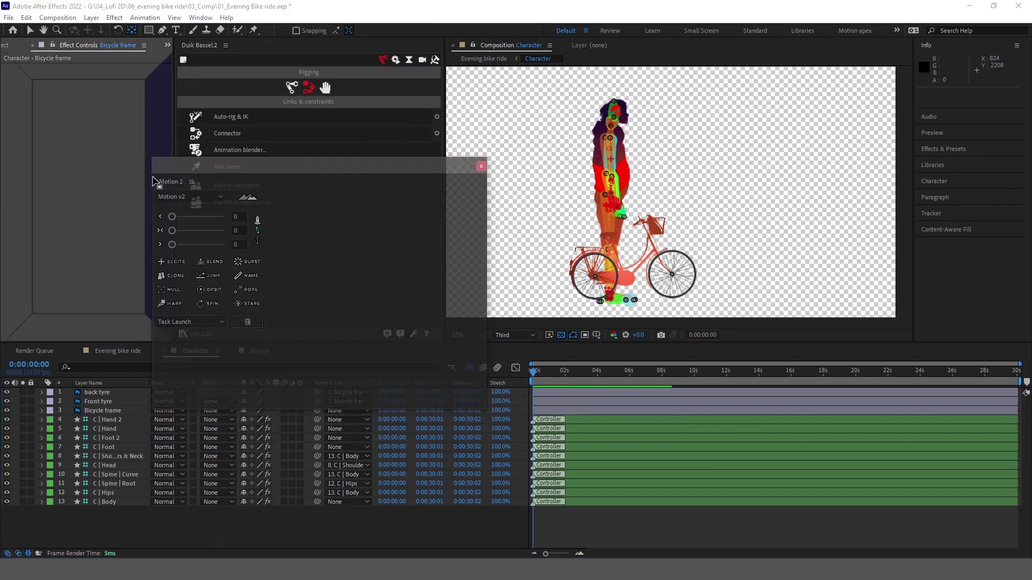
{"action": "left_click_drag", "start_coordinate": [156, 183], "coordinate": [962, 170]}
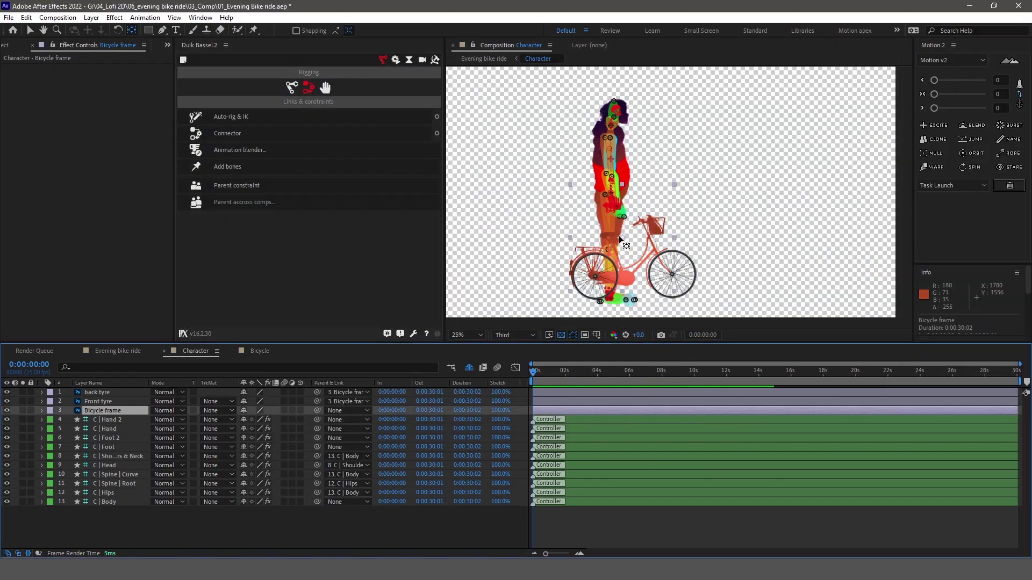
Add a NULL CONTROL for the Bicycle frame, move it to the top and scale it to 135.3%
{"action": "left_click", "coordinate": [933, 153]}
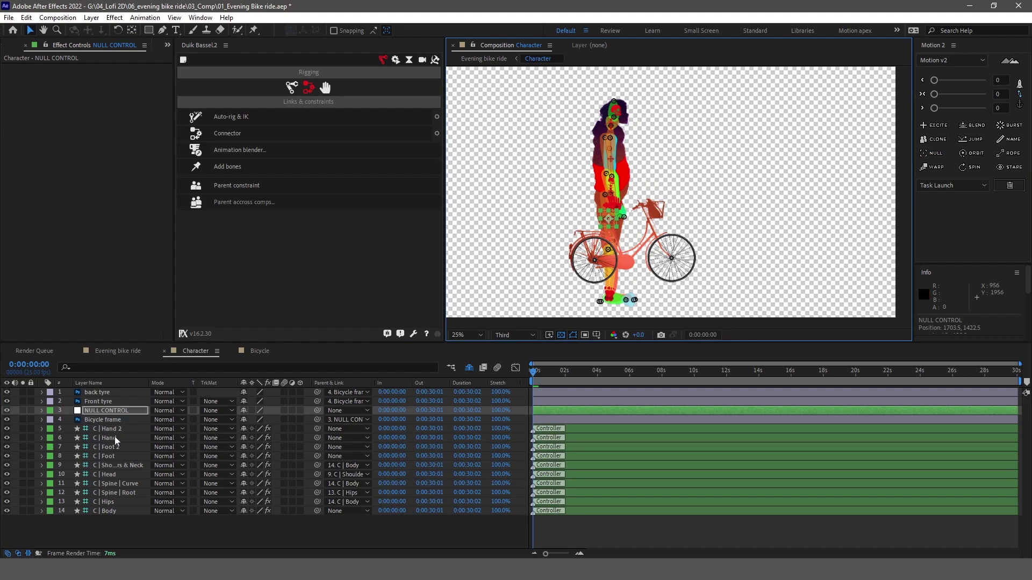
{"action": "key", "text": "ctrl+shift+bracketright"}
{"action": "key", "text": "s"}
{"action": "left_click_drag", "start_coordinate": [257, 402], "coordinate": [478, 381]}
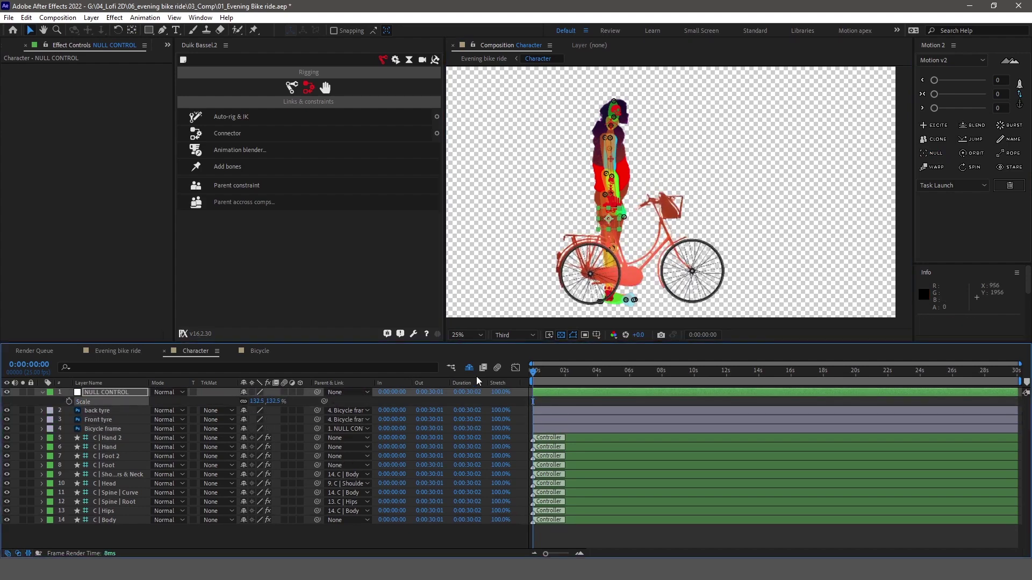
{"action": "key", "text": "ctrl+alt+shift+j"}
{"action": "left_click_drag", "start_coordinate": [284, 404], "coordinate": [293, 405]}
{"action": "scroll", "coordinate": [602, 236], "scroll_direction": "up", "scroll_amount": 2}
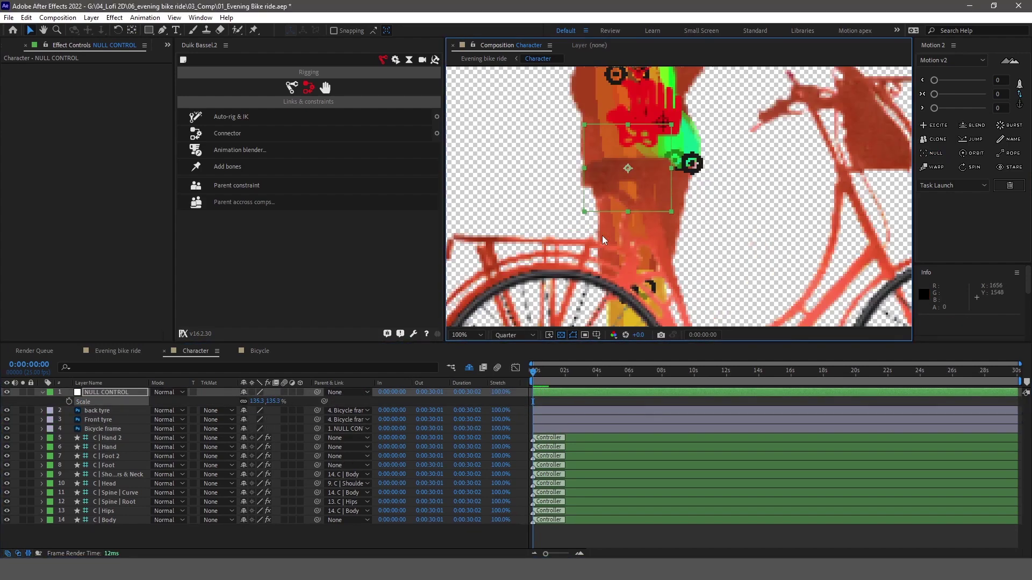
{"action": "scroll", "coordinate": [602, 235], "scroll_direction": "down", "scroll_amount": 1}
Select the back tyre and Bicycle frame layers and nudge the hips controller toward the saddle
{"action": "left_click", "coordinate": [100, 410]}
{"action": "left_click", "coordinate": [99, 428]}
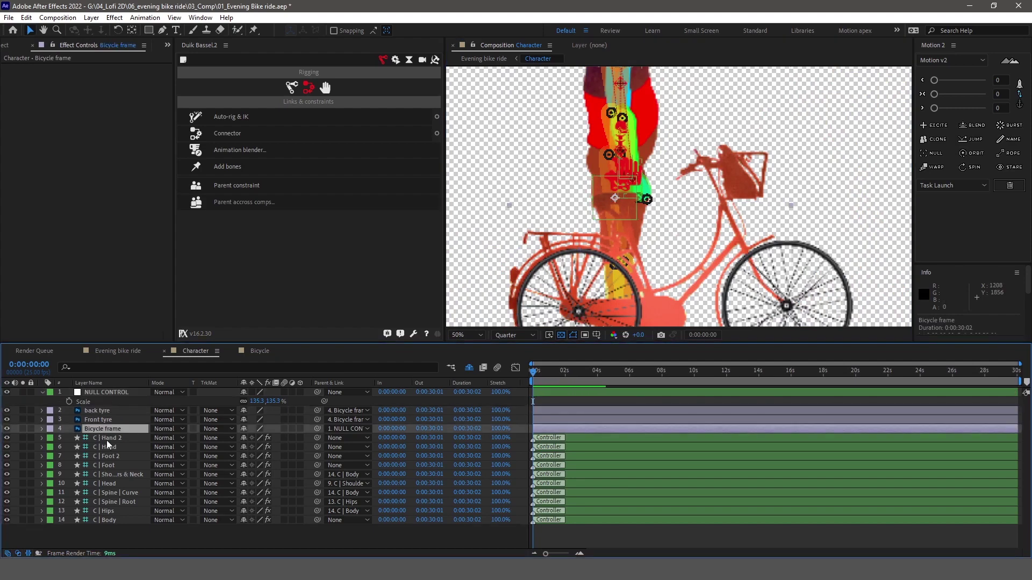
{"action": "left_click_drag", "start_coordinate": [615, 197], "coordinate": [620, 198]}
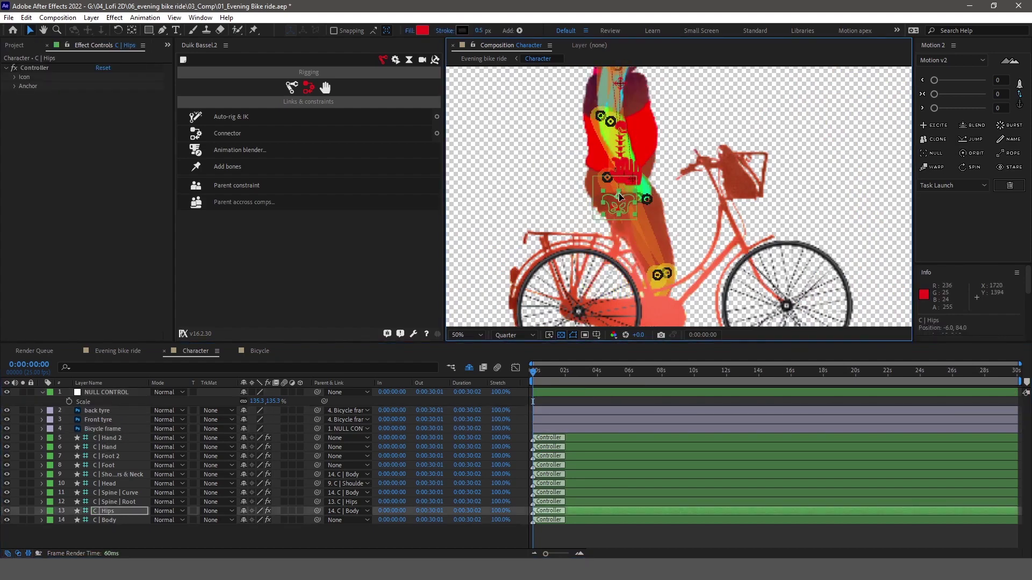
{"action": "left_click_drag", "start_coordinate": [683, 268], "coordinate": [648, 165]}
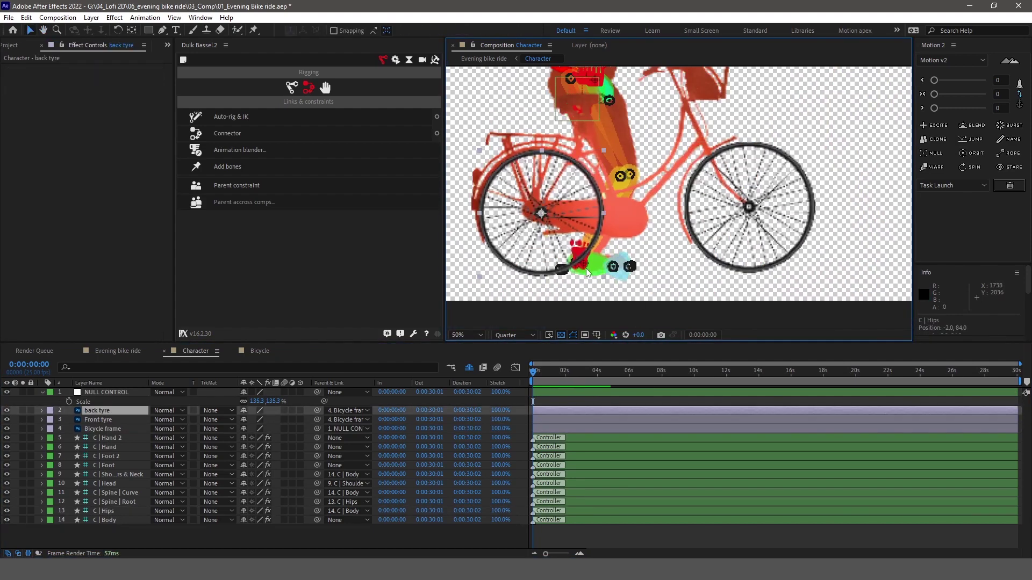
Place the right hand on the handlebar and rotate the left hand to grip it, at Third resolution
{"action": "left_click", "coordinate": [591, 81]}
{"action": "mouse_move", "coordinate": [656, 79]}
{"action": "left_mouse_down"}
{"action": "mouse_move", "coordinate": [650, 179]}
{"action": "mouse_move", "coordinate": [661, 169]}
{"action": "left_mouse_up"}
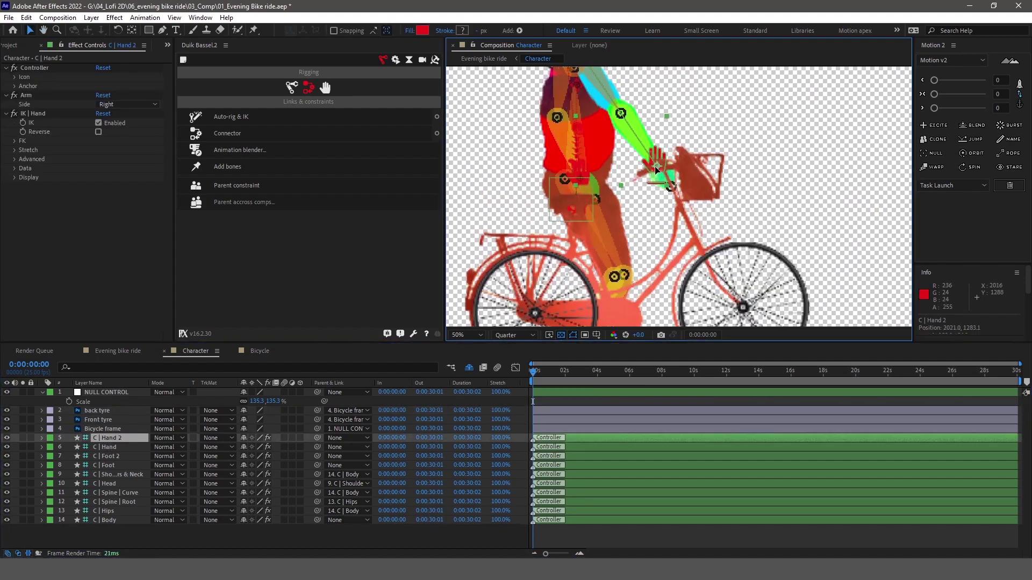
{"action": "left_click", "coordinate": [515, 335]}
{"action": "left_click", "coordinate": [506, 379]}
{"action": "key", "text": "r"}
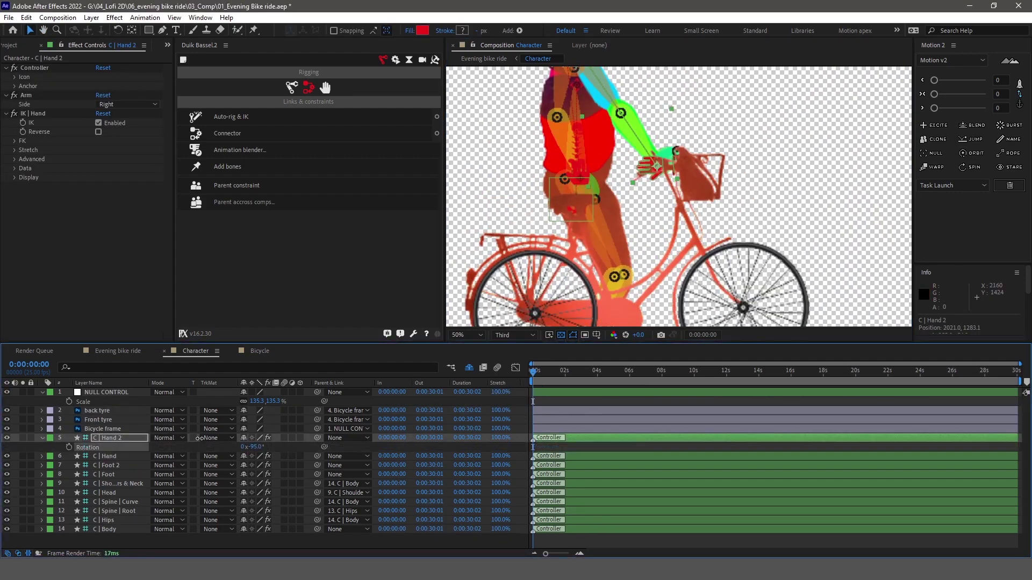
{"action": "left_click", "coordinate": [258, 456]}
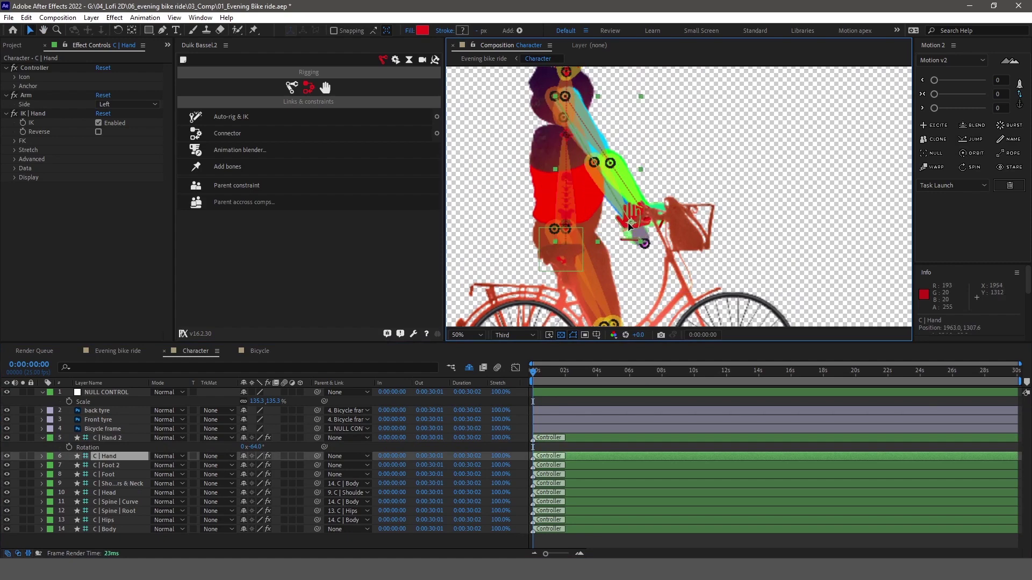
{"action": "key", "text": "r"}
{"action": "left_click_drag", "start_coordinate": [258, 465], "coordinate": [21, 445]}
Select the foot, shoulder, spine and head controllers and lean the rider's upper body forward
{"action": "left_click", "coordinate": [105, 483]}
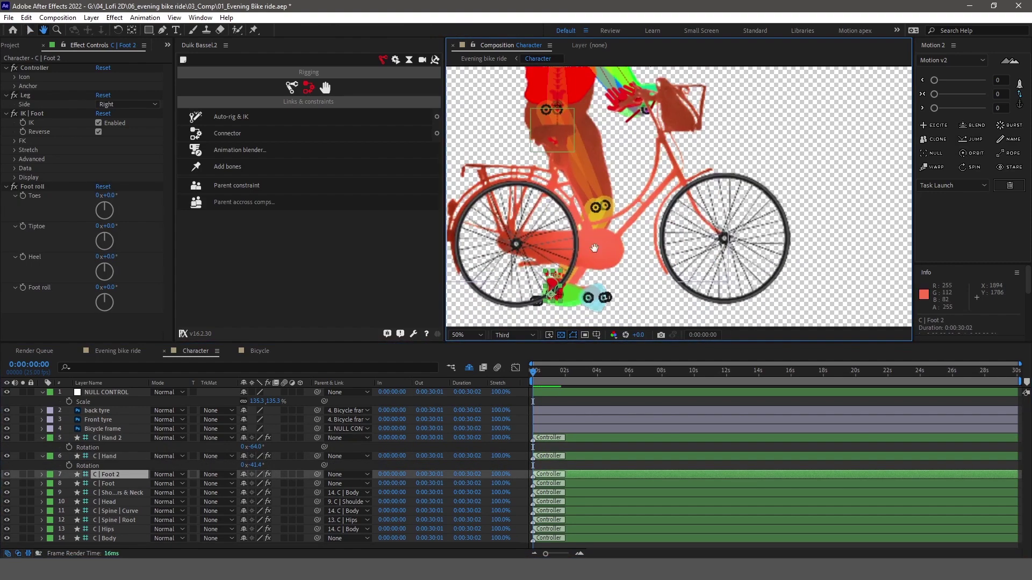
{"action": "scroll", "coordinate": [614, 255], "scroll_direction": "down", "scroll_amount": 3}
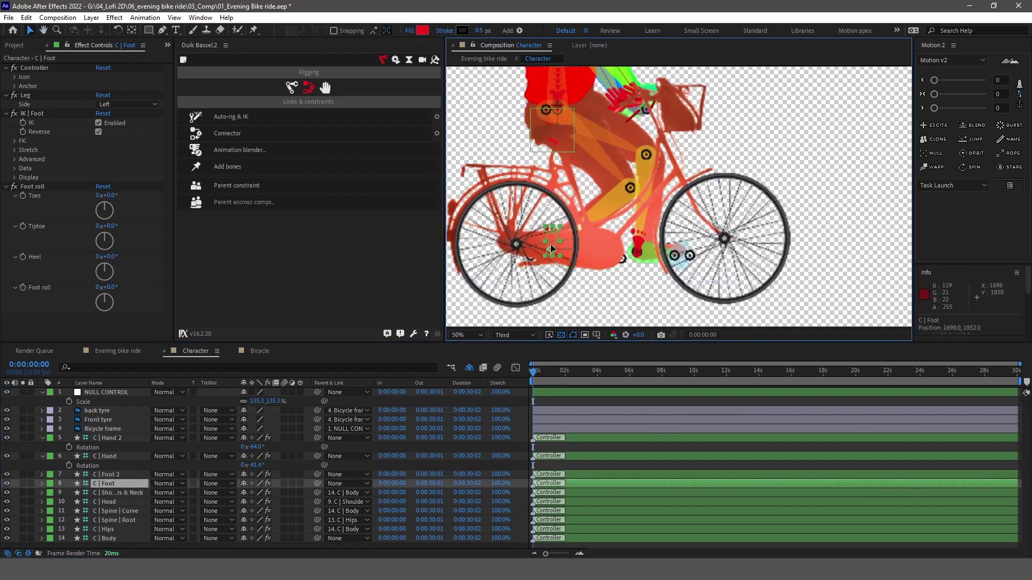
{"action": "left_click", "coordinate": [116, 492]}
{"action": "scroll", "coordinate": [598, 209], "scroll_direction": "up", "scroll_amount": 3}
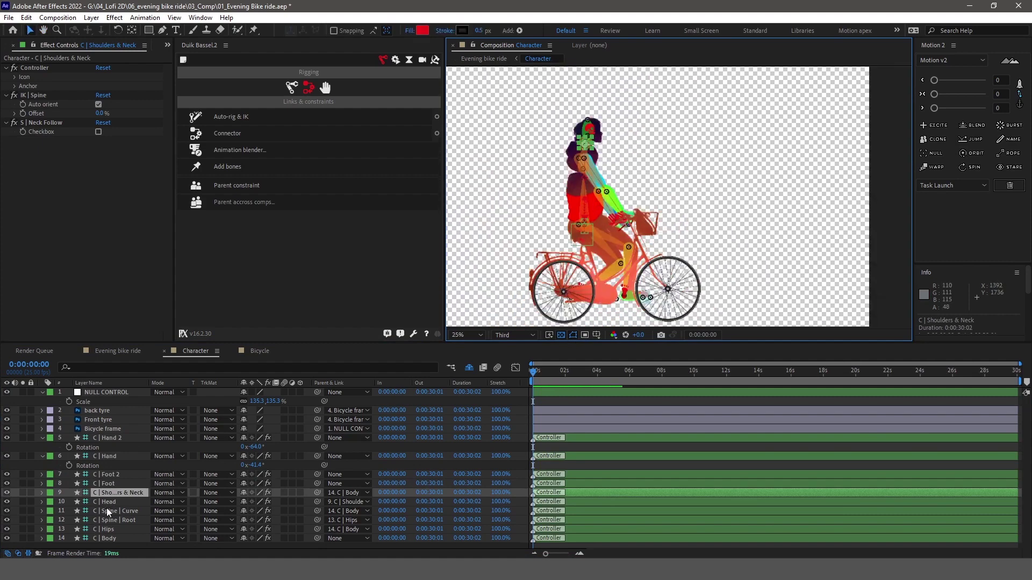
{"action": "left_click", "coordinate": [113, 520]}
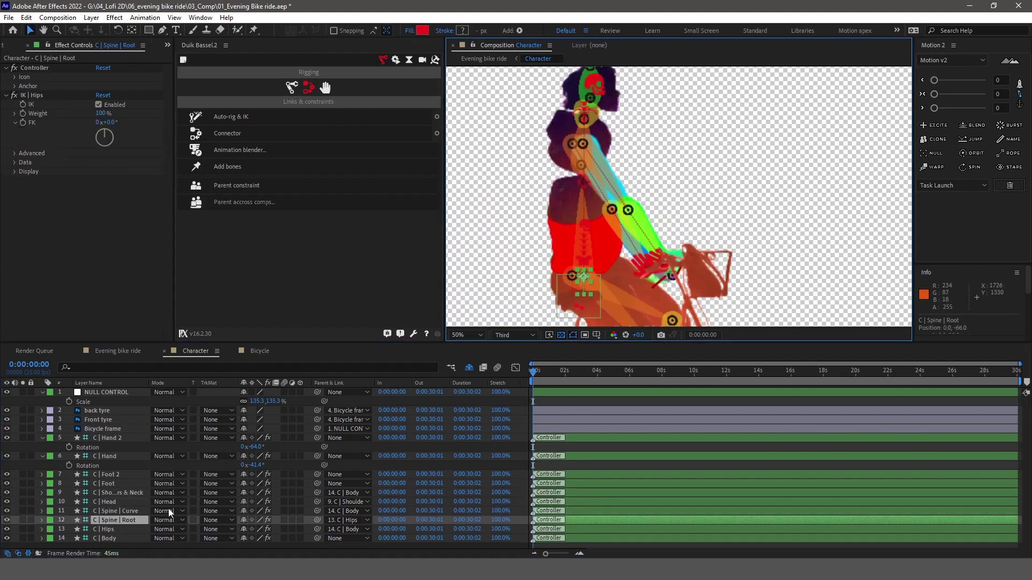
{"action": "left_click", "coordinate": [114, 511]}
{"action": "left_click_drag", "start_coordinate": [598, 127], "coordinate": [598, 149]}
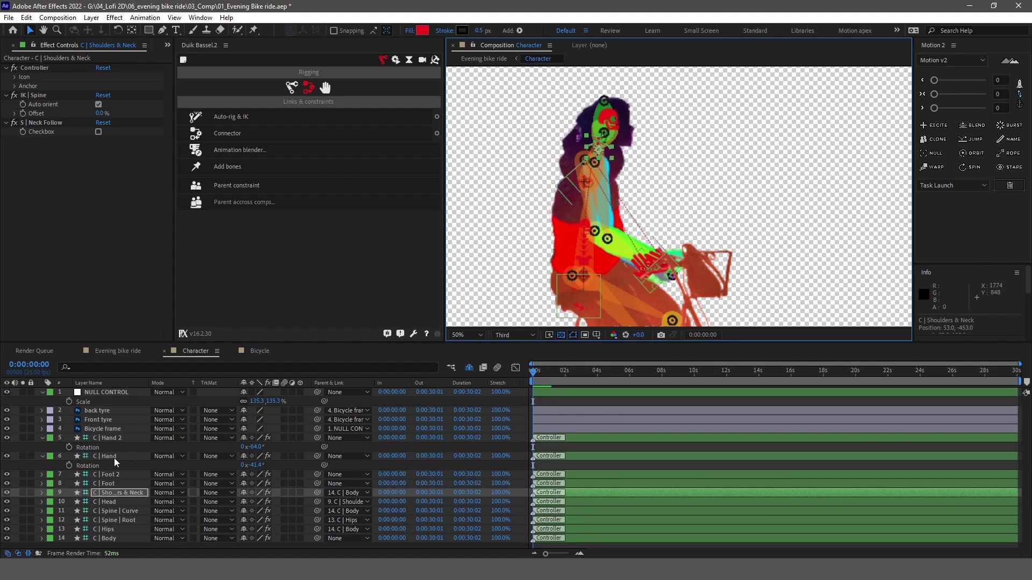
{"action": "left_click", "coordinate": [107, 501]}
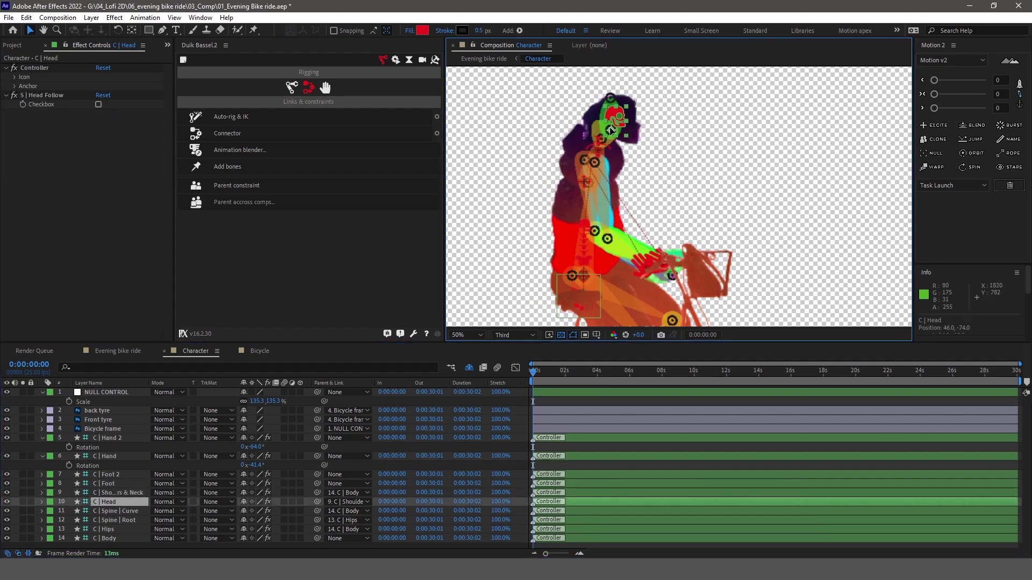
{"action": "scroll", "coordinate": [611, 130], "scroll_direction": "down", "scroll_amount": 3}
{"action": "left_click", "coordinate": [42, 438]}
Select the ten controller layers and hide the shy structure layers from the timeline
{"action": "left_click", "coordinate": [117, 520], "text": "shift"}
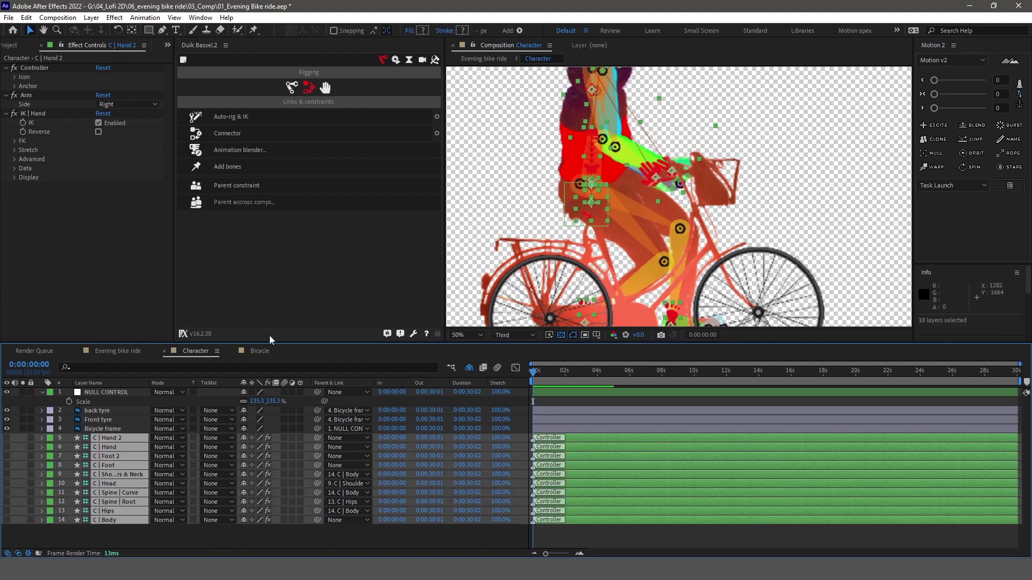
{"action": "key", "text": "ctrl+z"}
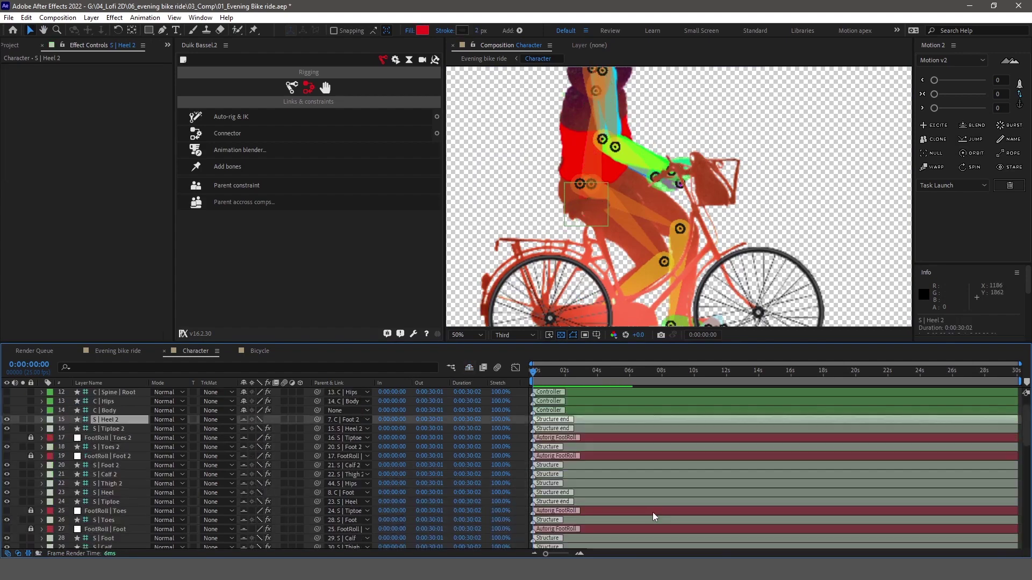
{"action": "left_click", "coordinate": [469, 369]}
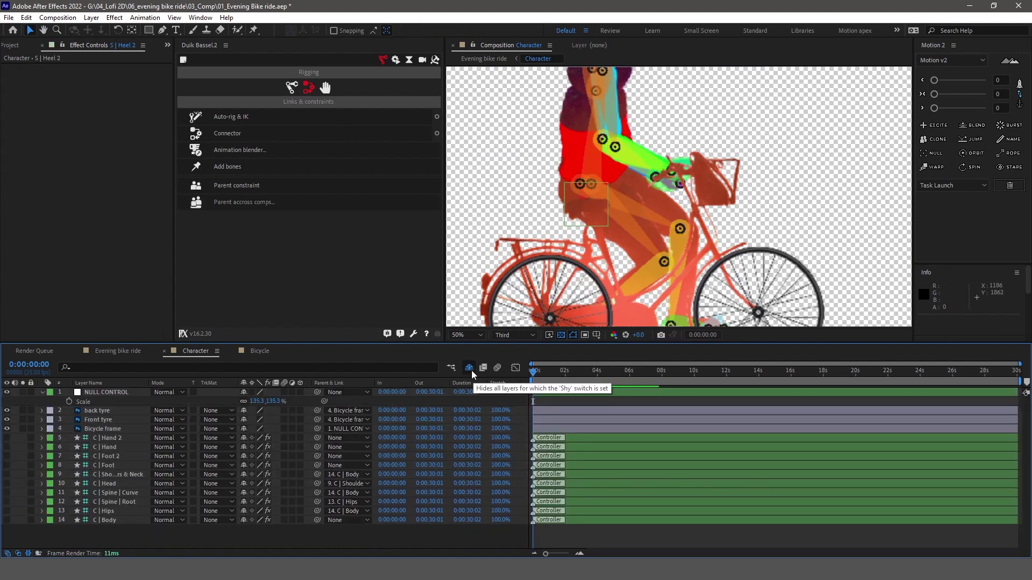
{"action": "key", "text": "ctrl+z"}
{"action": "key", "text": "ctrl+z"}
{"action": "key", "text": "ctrl+z"}
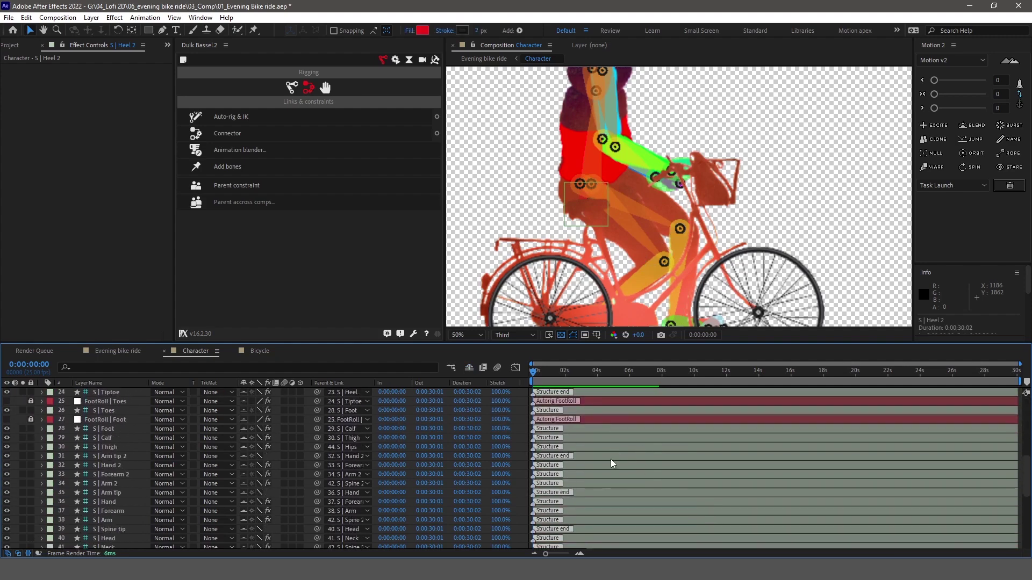
{"action": "key", "text": "ctrl+z"}
{"action": "key", "text": "ctrl+shift+z"}
{"action": "key", "text": "ctrl+shift+z"}
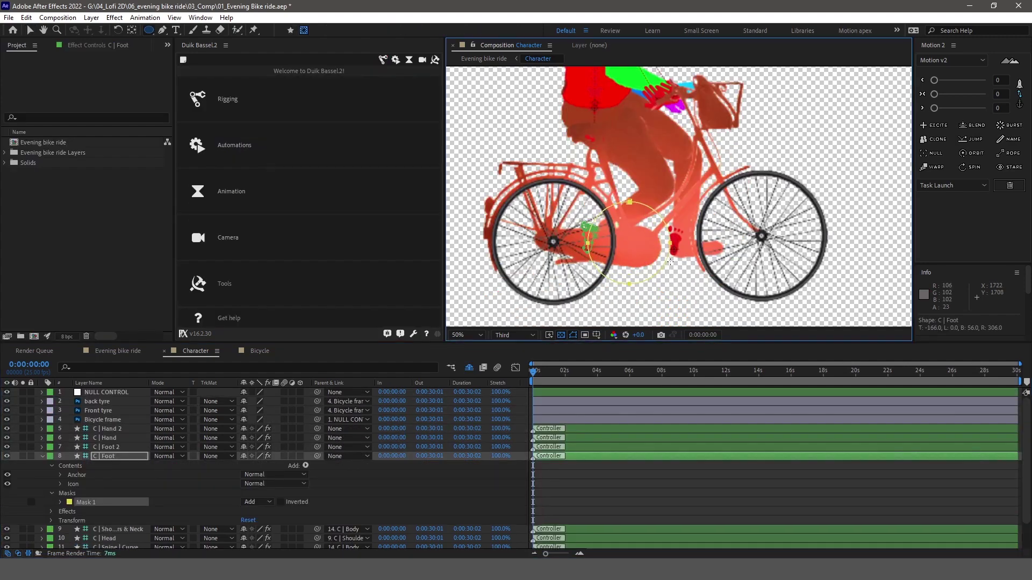
Keyframe C | Foot's Position with pasted keyframes and align them to the circular pedal mask path
{"action": "left_click", "coordinate": [98, 459]}
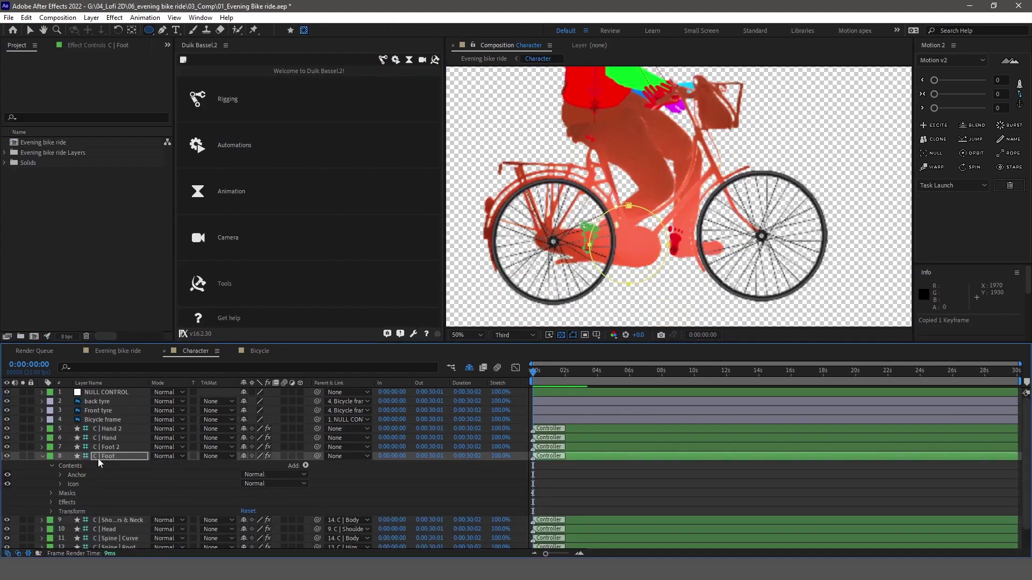
{"action": "key", "text": "ctrl+v"}
{"action": "key", "text": "comma"}
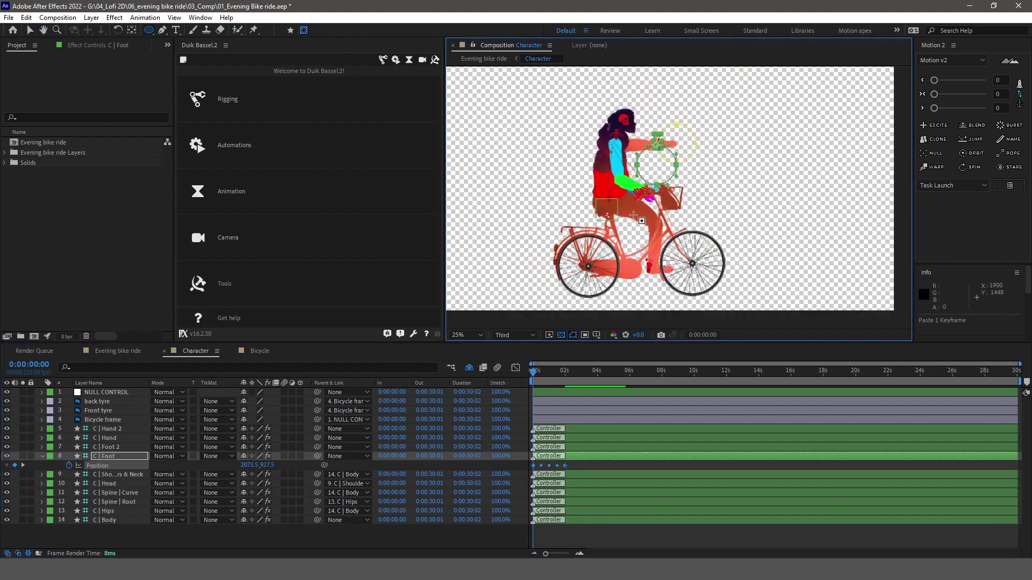
{"action": "key", "text": "ctrl+z"}
{"action": "key", "text": "period"}
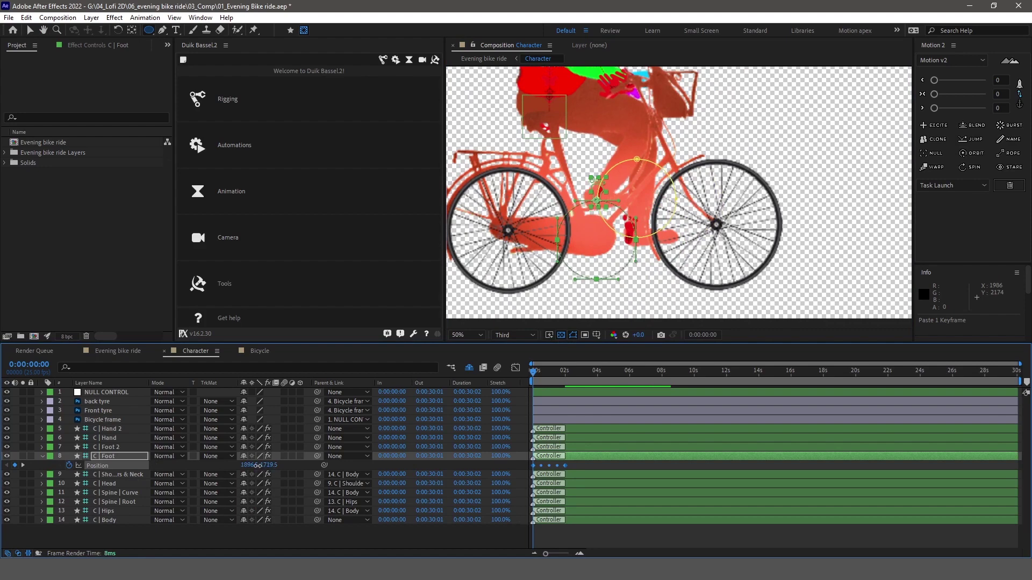
{"action": "key", "text": "m"}
{"action": "left_click", "coordinate": [108, 475]}
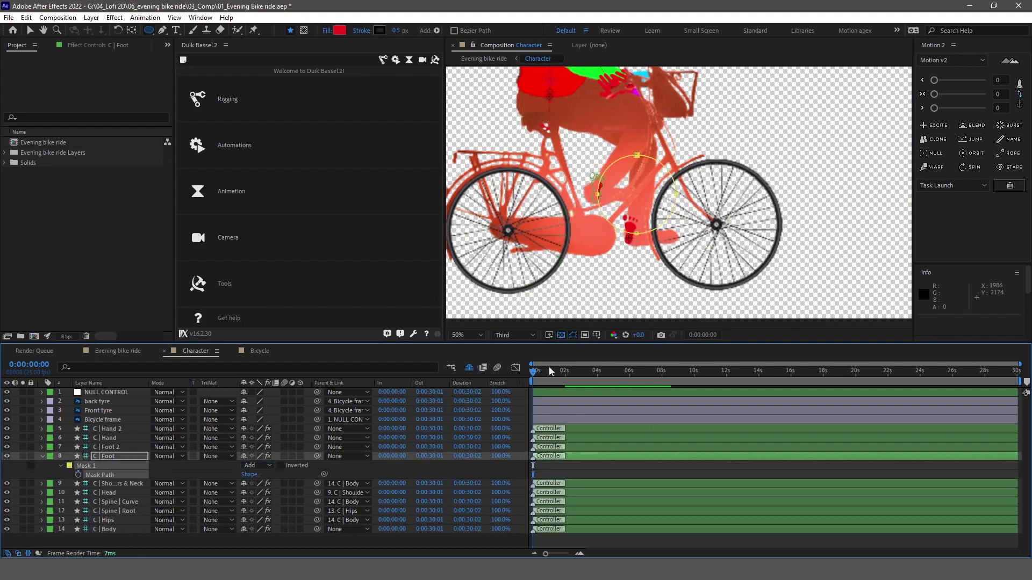
{"action": "left_click", "coordinate": [105, 456]}
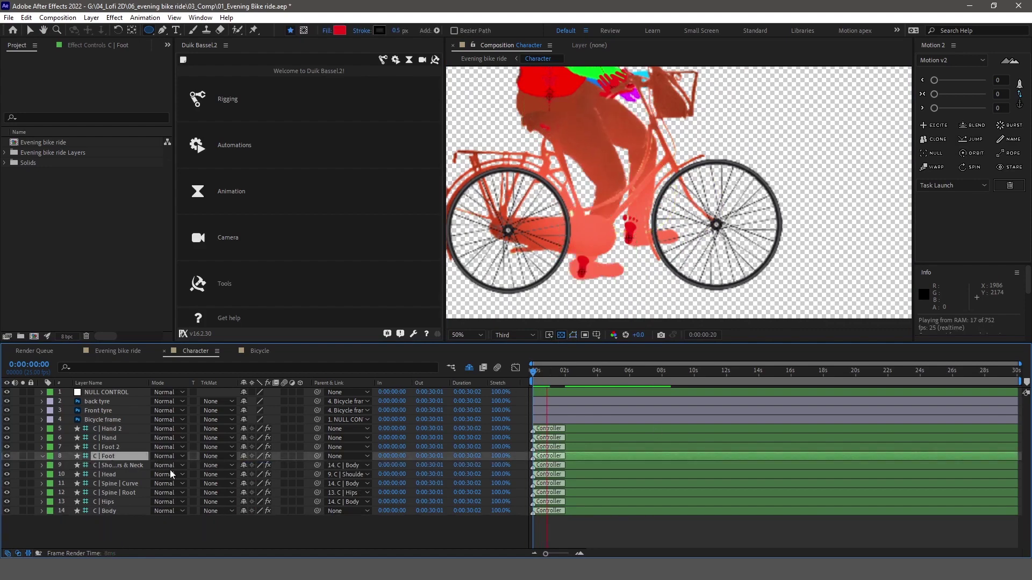
Apply easing to C | Foot's Position keyframes at 2 seconds and preview the foot motion
{"action": "left_click", "coordinate": [584, 375]}
{"action": "key", "text": "p"}
{"action": "left_click_drag", "start_coordinate": [584, 376], "coordinate": [566, 377]}
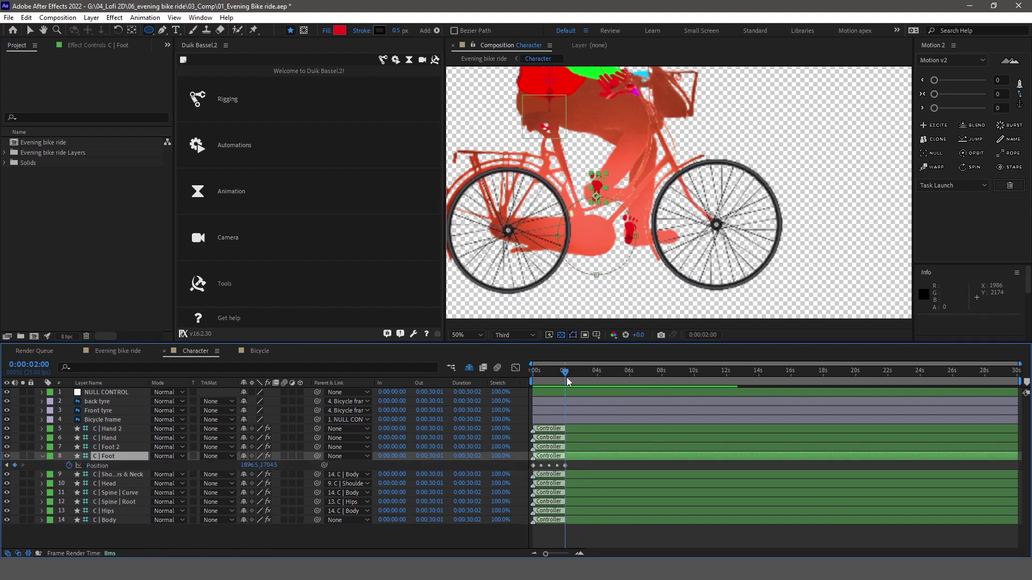
{"action": "right_click", "coordinate": [533, 466]}
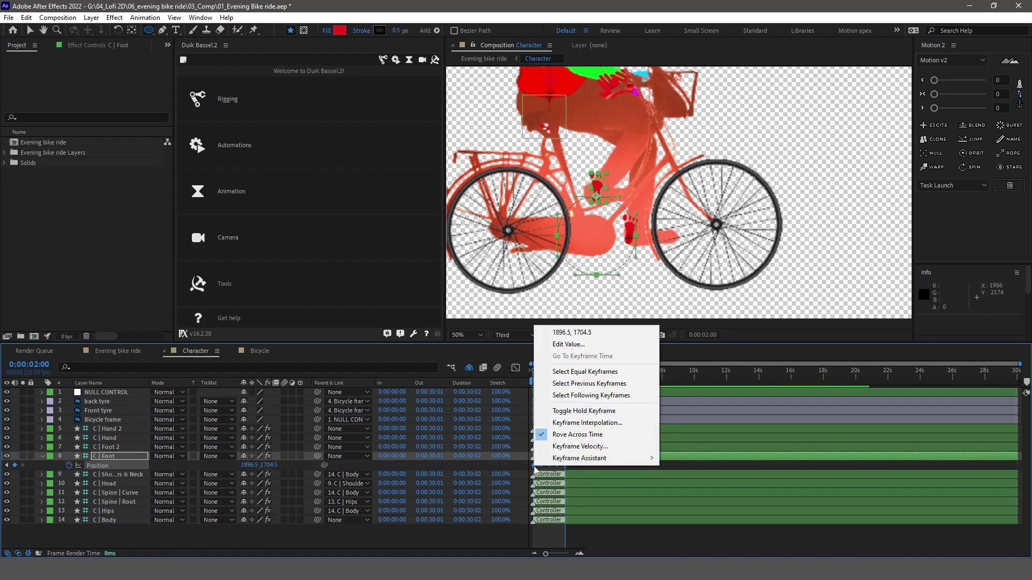
{"action": "mouse_move", "coordinate": [592, 458]}
{"action": "left_click", "coordinate": [688, 488]}
{"action": "left_click", "coordinate": [532, 373]}
{"action": "key", "text": "space"}
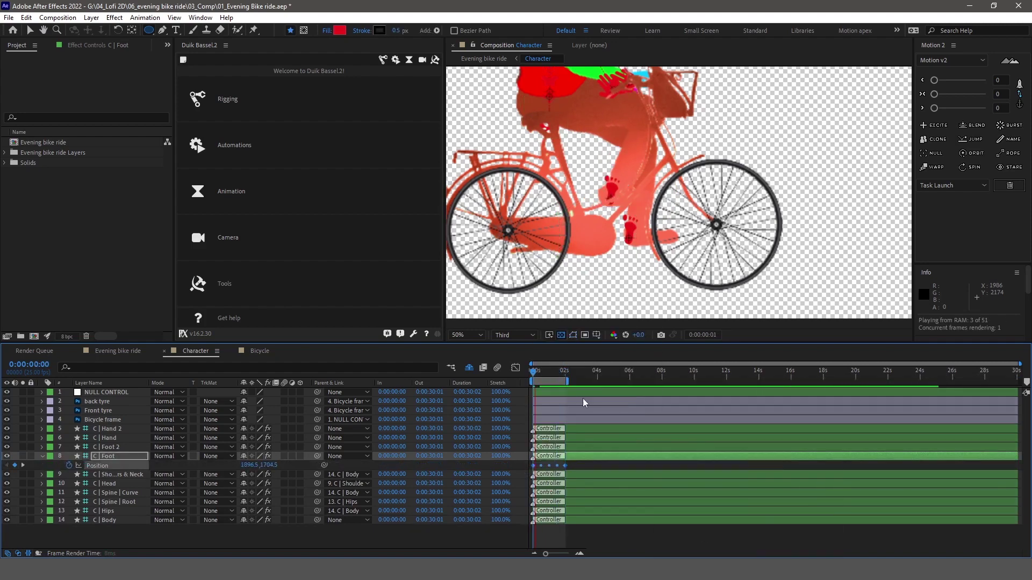
{"action": "key", "text": "ctrl+v"}
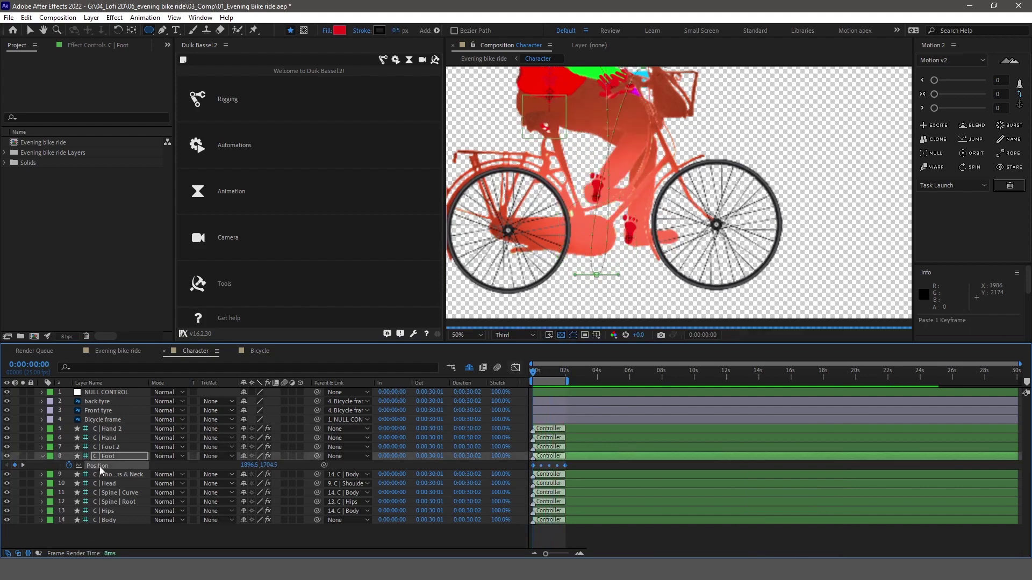
Copy the five C | Foot Position keyframes to C | Foot 2 and shift them a few frames later
{"action": "left_click", "coordinate": [99, 467]}
{"action": "left_click", "coordinate": [107, 447]}
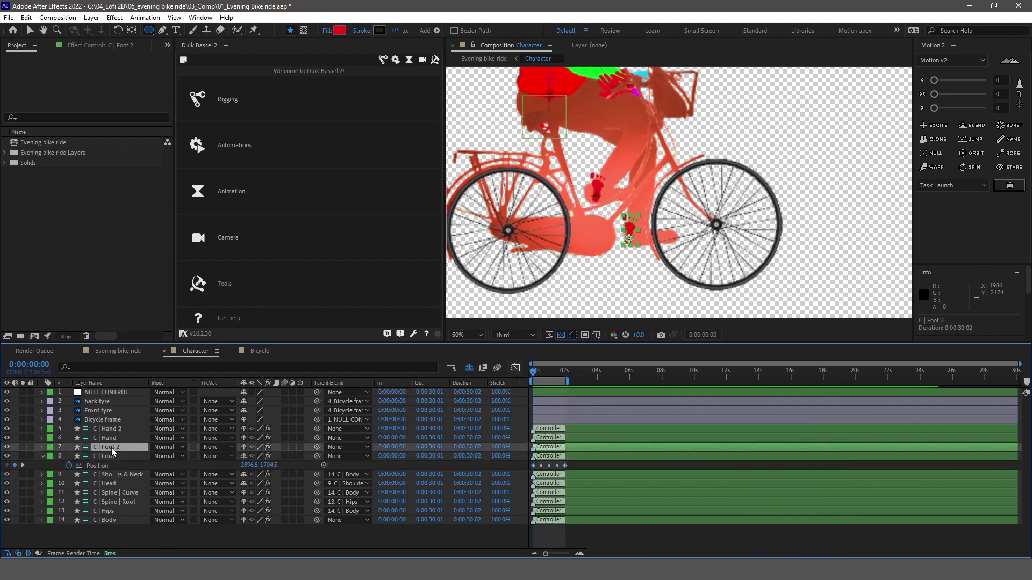
{"action": "key", "text": "ctrl+v"}
{"action": "left_click", "coordinate": [104, 475]}
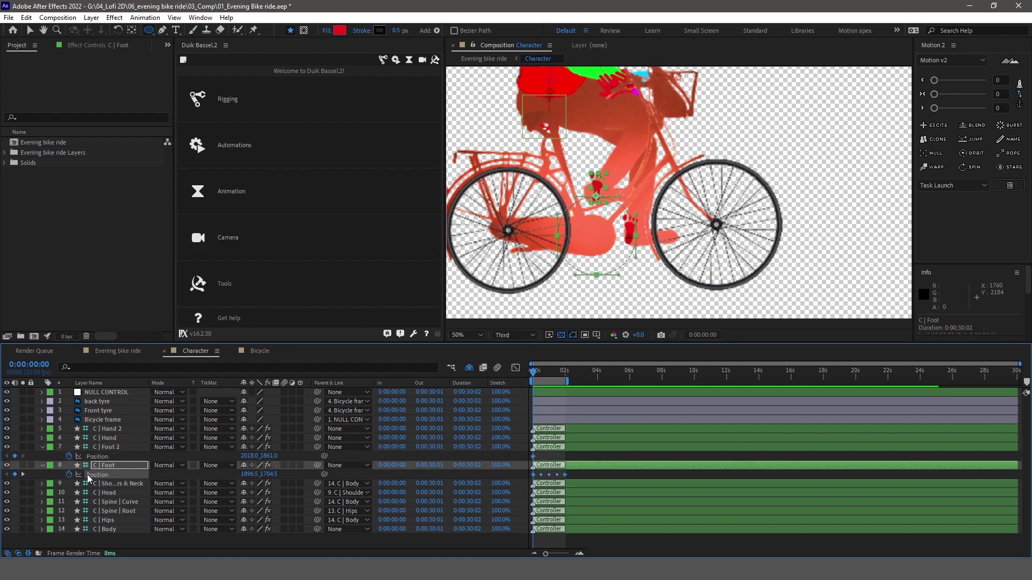
{"action": "key", "text": "ctrl+c"}
{"action": "left_click", "coordinate": [97, 457]}
{"action": "key", "text": "ctrl+v"}
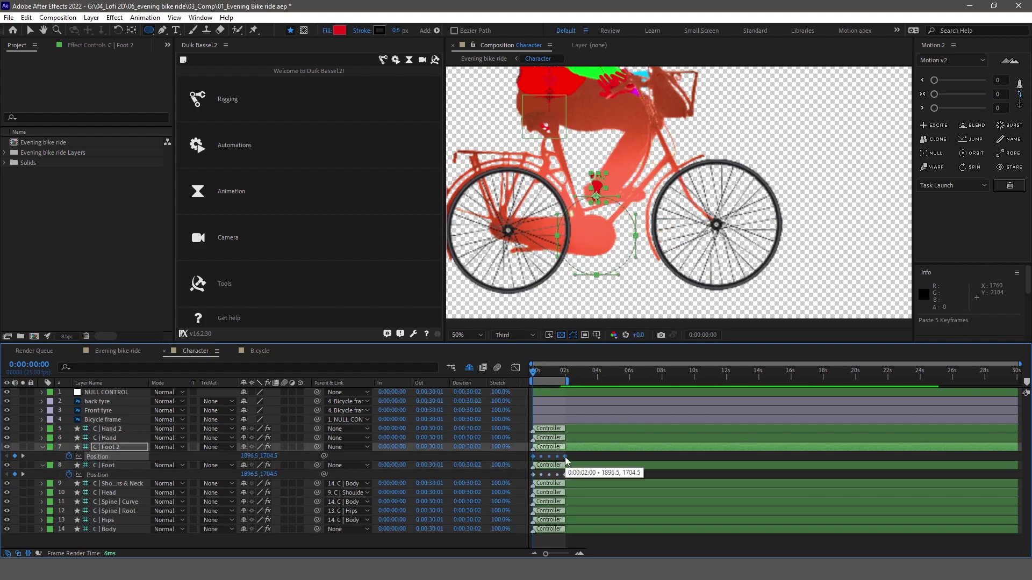
{"action": "left_click_drag", "start_coordinate": [565, 457], "coordinate": [582, 456]}
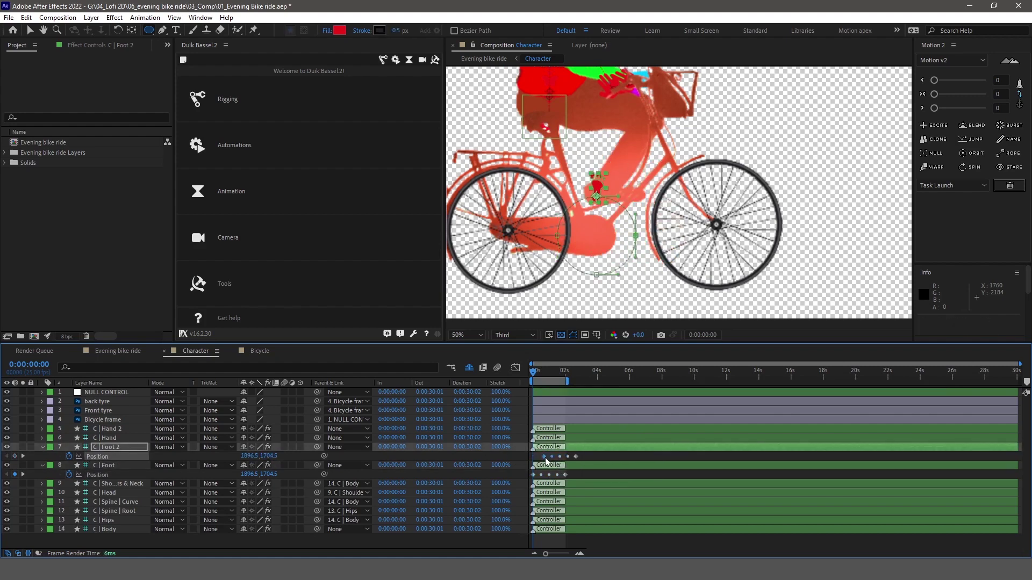
{"action": "left_click", "coordinate": [592, 455]}
{"action": "left_click", "coordinate": [575, 456]}
Add a loopOutDuration("cycle") expression to the Position of both C | Foot 2 and C | Foot
{"action": "key", "text": "space"}
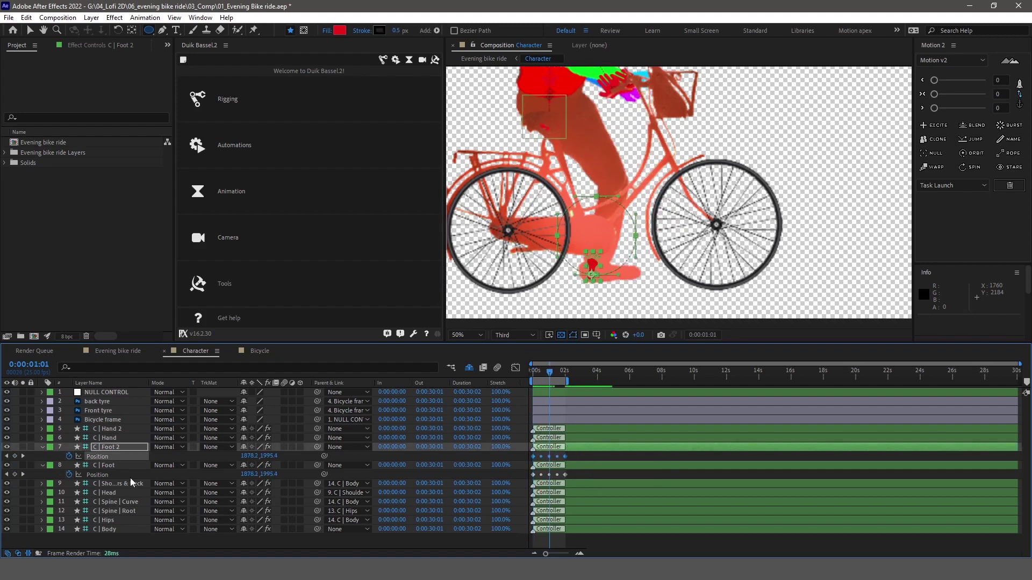
{"action": "left_click", "coordinate": [69, 457], "text": "alt"}
{"action": "left_click", "coordinate": [280, 465]}
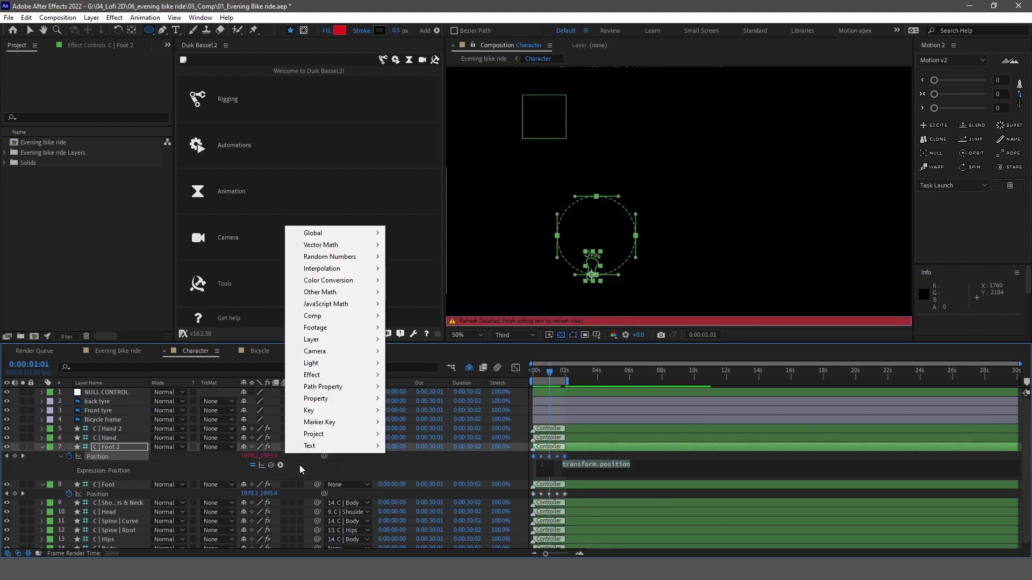
{"action": "mouse_move", "coordinate": [323, 399]}
{"action": "left_click", "coordinate": [433, 292]}
{"action": "left_click", "coordinate": [69, 494], "text": "alt"}
{"action": "left_click", "coordinate": [280, 503]}
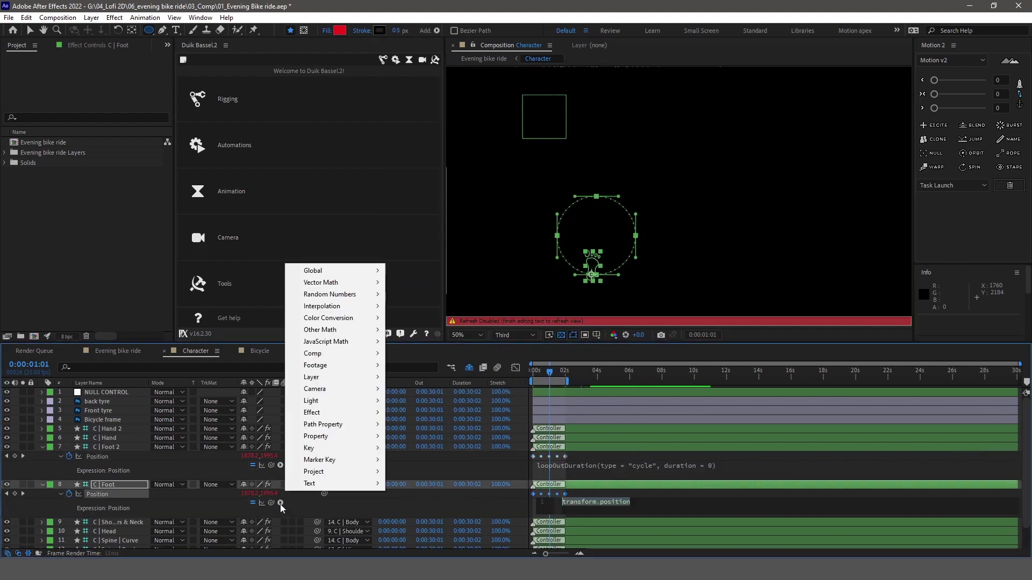
{"action": "mouse_move", "coordinate": [322, 436]}
{"action": "left_click", "coordinate": [487, 470]}
{"action": "left_click", "coordinate": [43, 446]}
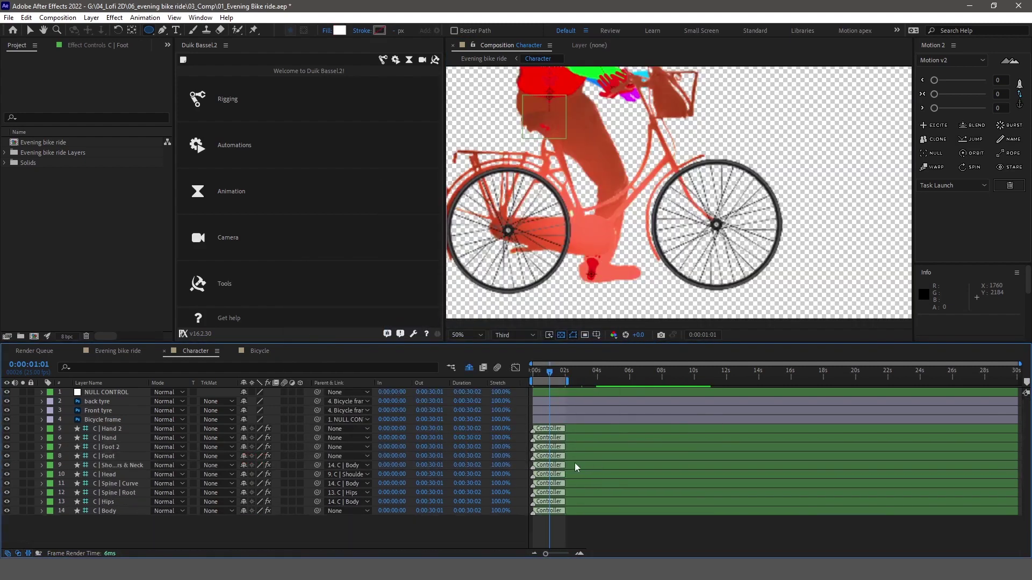
Move C | Foot 2's layer bar 23 frames earlier, then select the Chest layer
{"action": "left_click", "coordinate": [597, 449]}
{"action": "left_click_drag", "start_coordinate": [598, 450], "coordinate": [582, 449]}
{"action": "scroll", "coordinate": [645, 225], "scroll_direction": "down", "scroll_amount": 1}
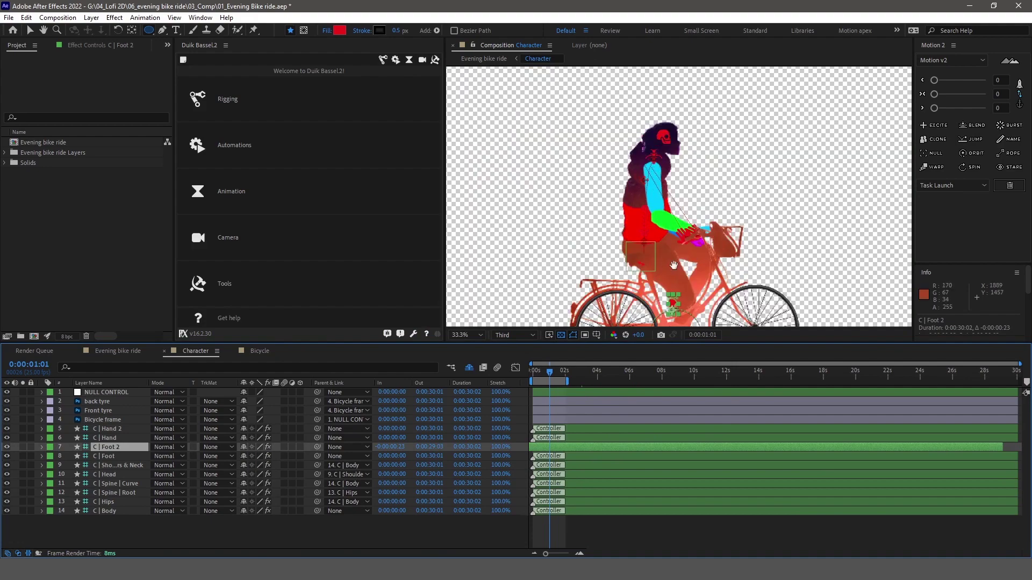
{"action": "left_click_drag", "start_coordinate": [623, 317], "coordinate": [669, 217]}
{"action": "key", "text": "grave"}
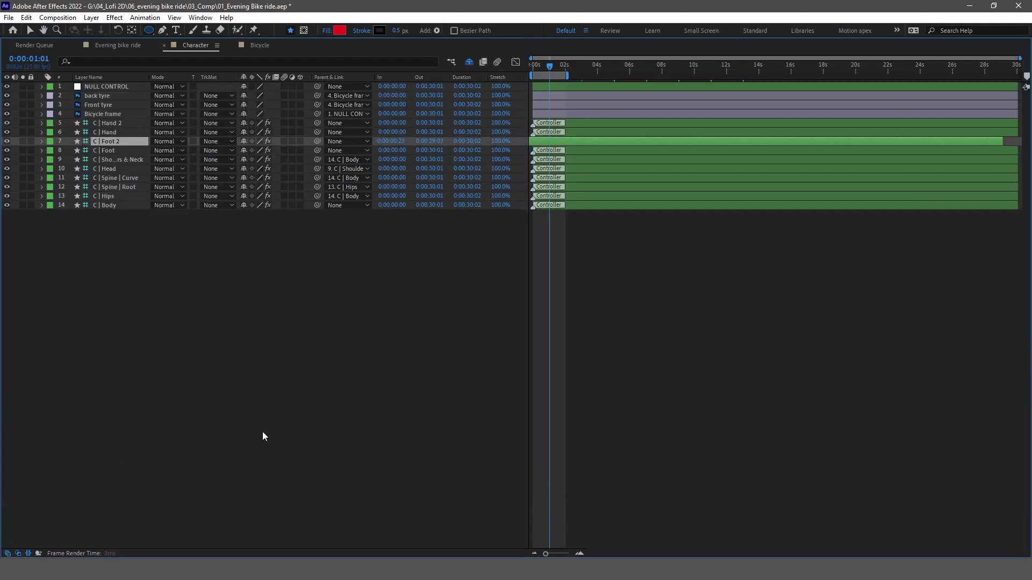
{"action": "key", "text": "grave"}
{"action": "scroll", "coordinate": [227, 491], "scroll_direction": "down", "scroll_amount": 10}
{"action": "left_click", "coordinate": [91, 456]}
Undo the last value change and check the Position of S | Spine 2, S | Neck and S | Head
{"action": "key", "text": "p"}
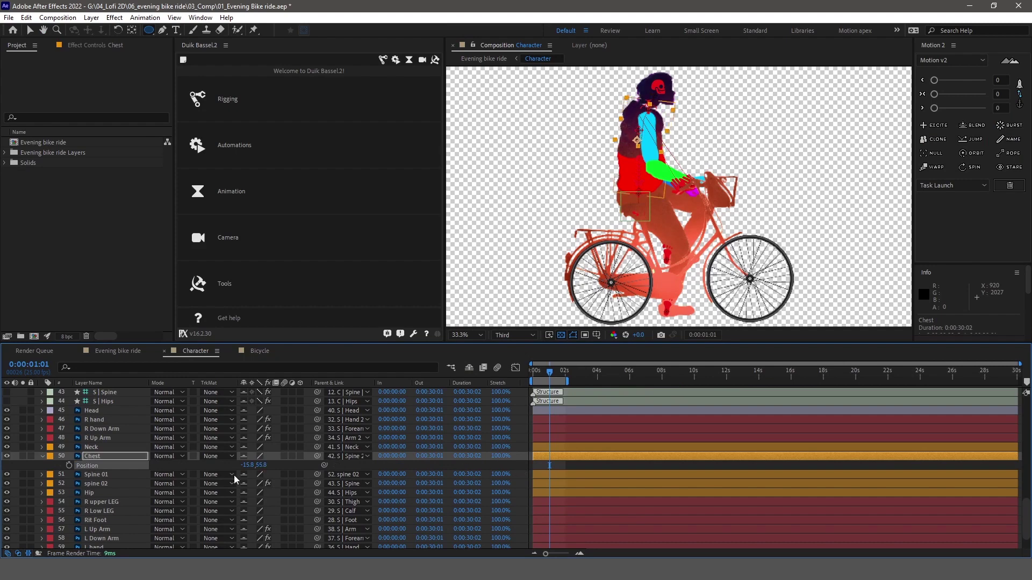
{"action": "key", "text": "ctrl+z"}
{"action": "scroll", "coordinate": [114, 472], "scroll_direction": "up", "scroll_amount": 3}
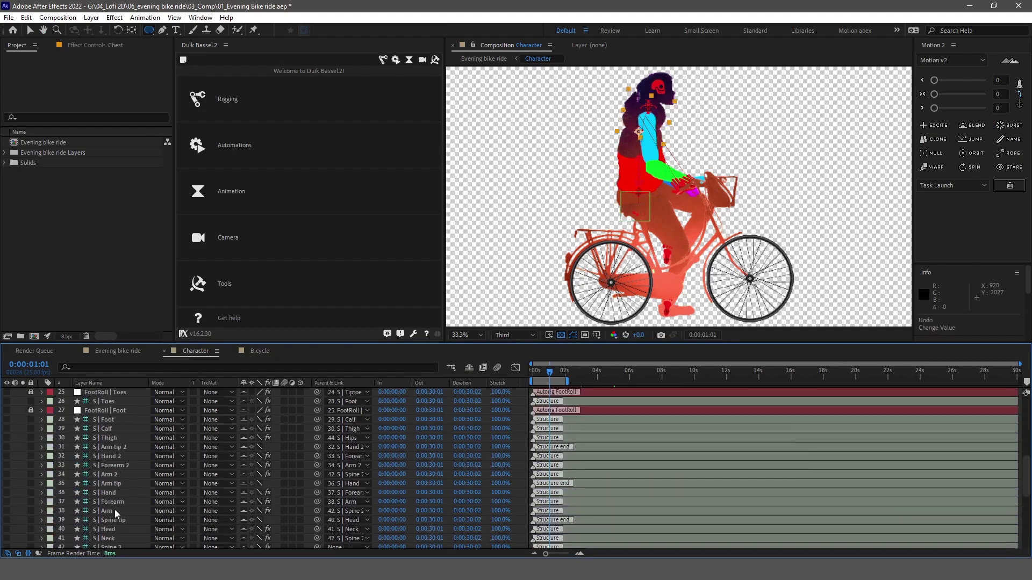
{"action": "left_click", "coordinate": [111, 493]}
{"action": "key", "text": "p"}
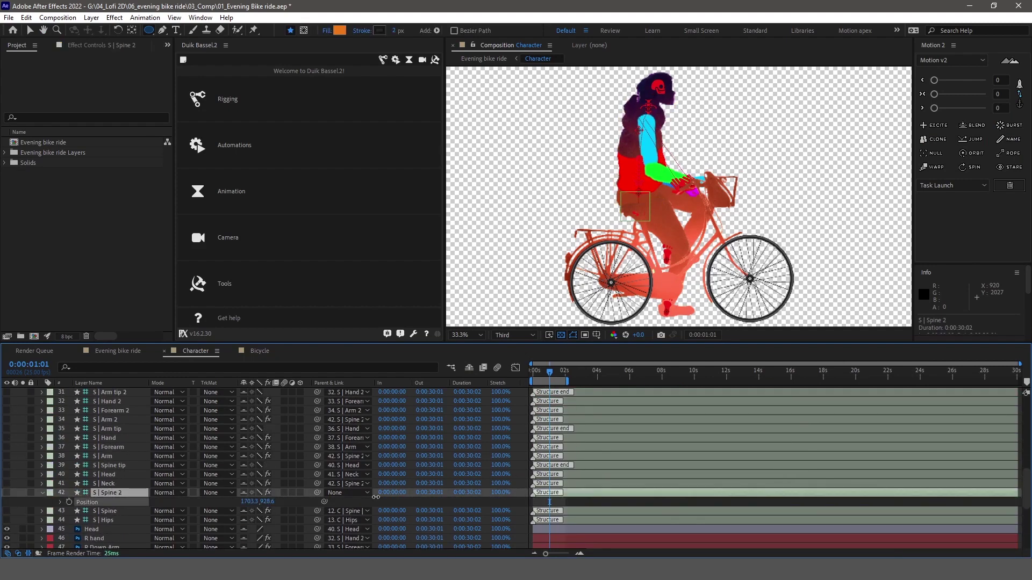
{"action": "left_click", "coordinate": [107, 483]}
{"action": "key", "text": "p"}
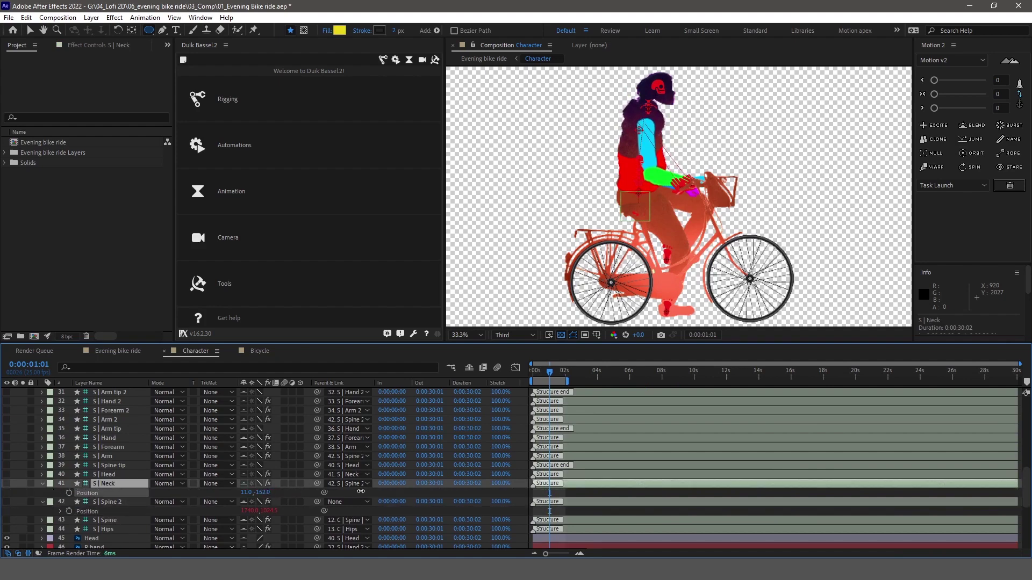
{"action": "key", "text": "ctrl+Up"}
{"action": "key", "text": "p"}
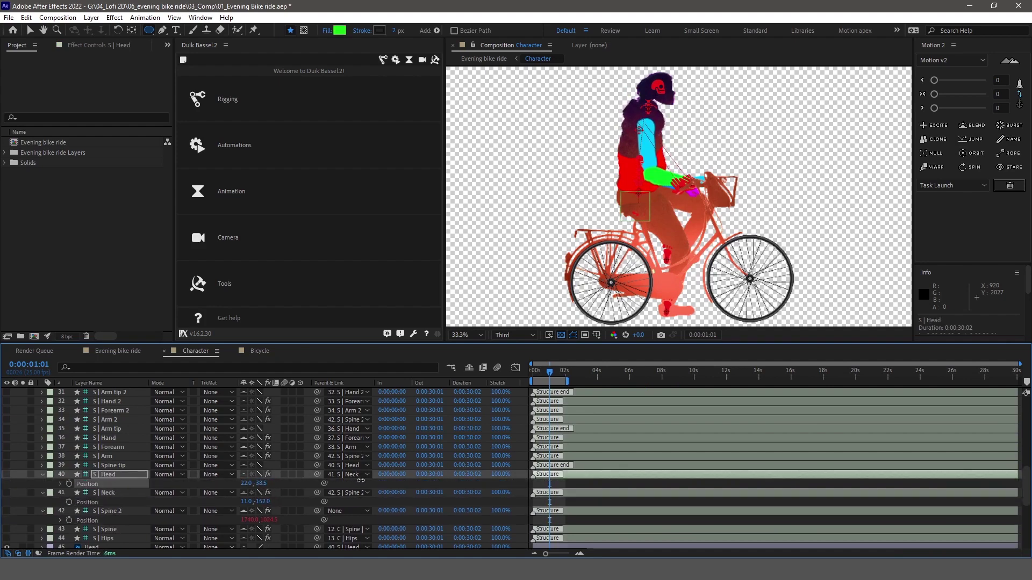
Select the C | Head controller and hide the S structure layers with Shy
{"action": "key", "text": "v"}
{"action": "left_click", "coordinate": [660, 95]}
{"action": "key", "text": "ctrl+shift+z"}
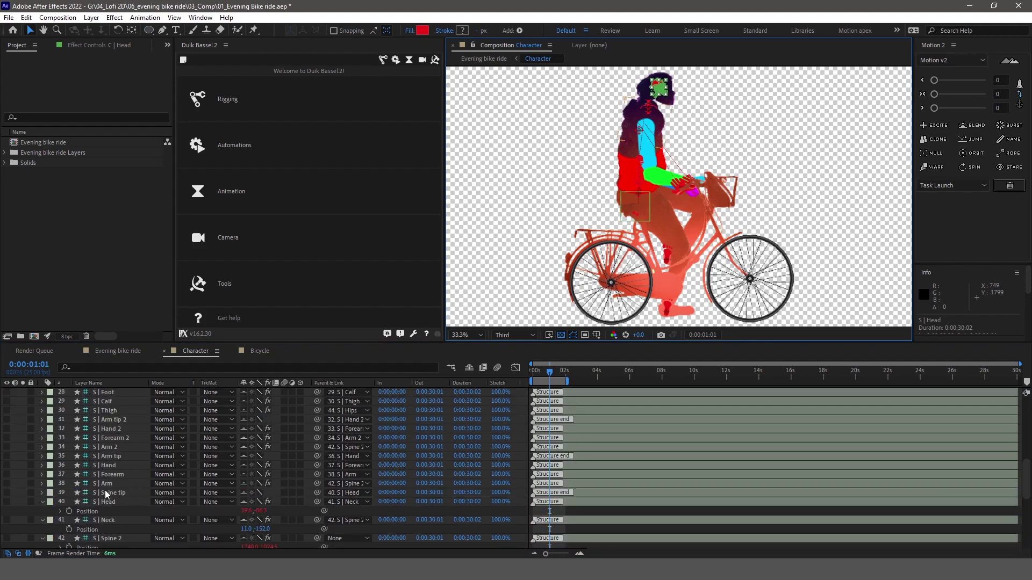
{"action": "key", "text": "ctrl+shift+z"}
{"action": "key", "text": "ctrl+shift+z"}
Undo the last change and check the spine root, head, hips and spine curve controllers
{"action": "key", "text": "ctrl+z"}
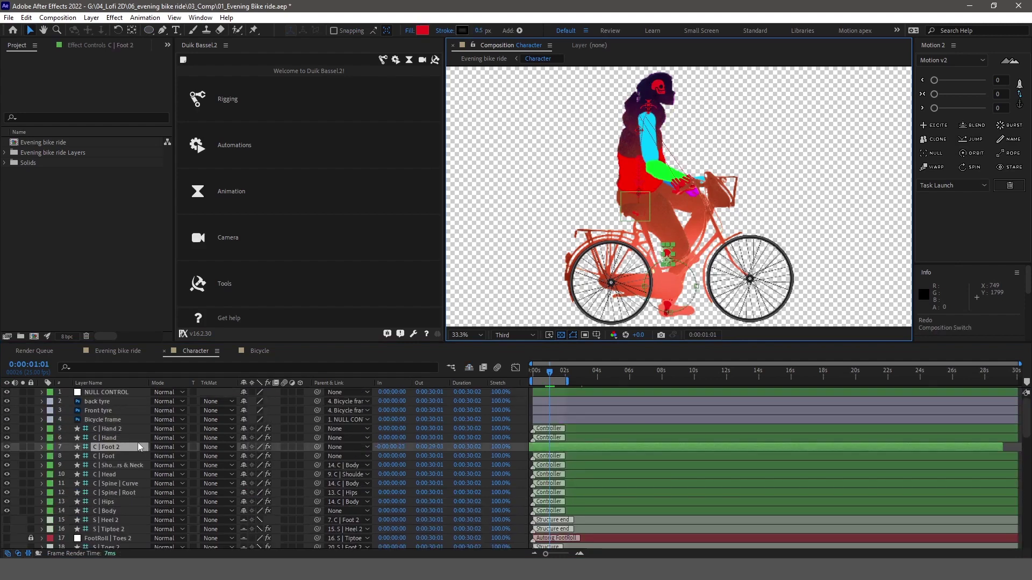
{"action": "key", "text": "ctrl+shift+z"}
{"action": "left_click", "coordinate": [635, 207]}
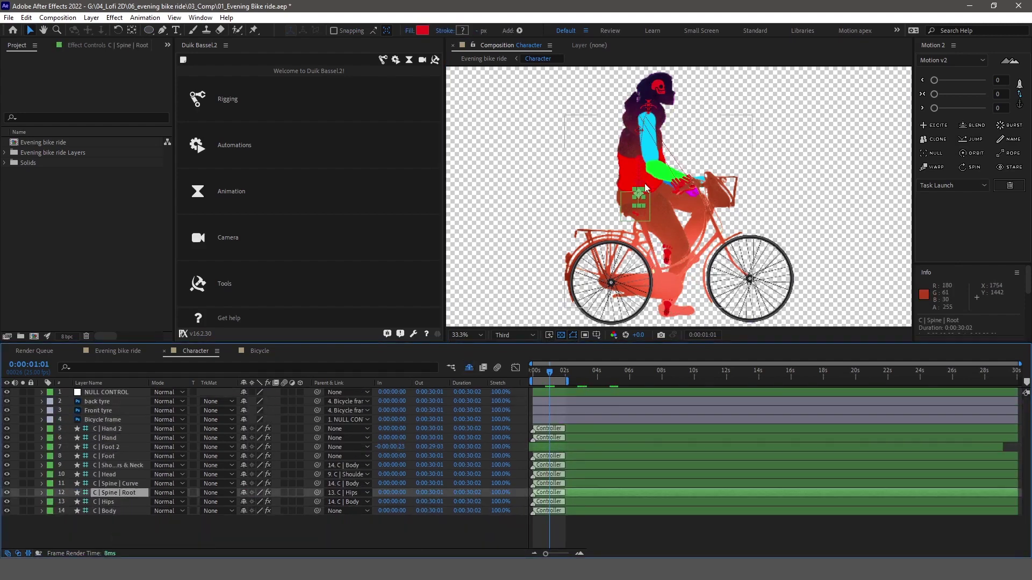
{"action": "left_click", "coordinate": [656, 95]}
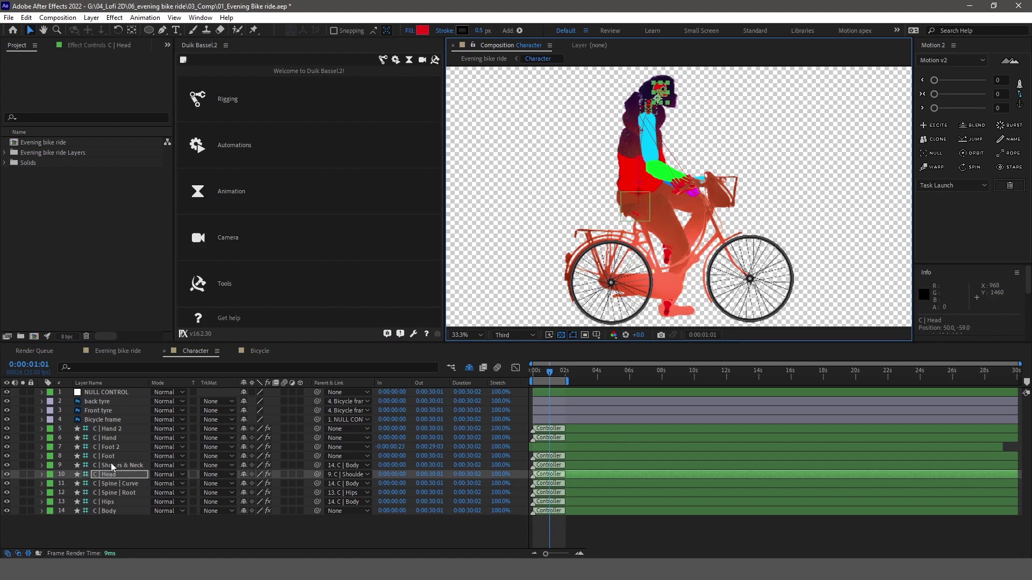
{"action": "left_click", "coordinate": [112, 501]}
{"action": "left_click", "coordinate": [112, 490]}
{"action": "left_click", "coordinate": [637, 199]}
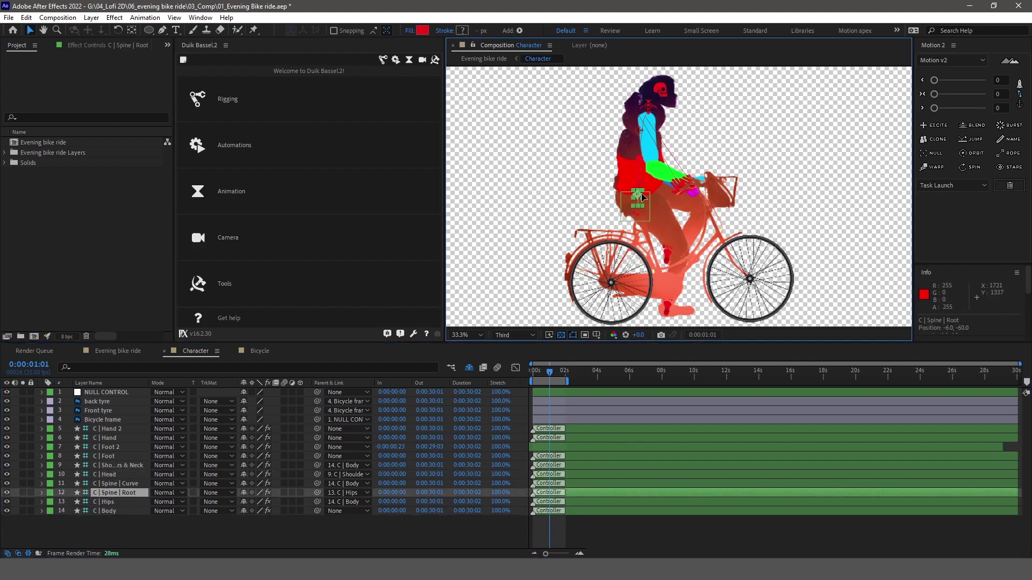
{"action": "left_click", "coordinate": [636, 152]}
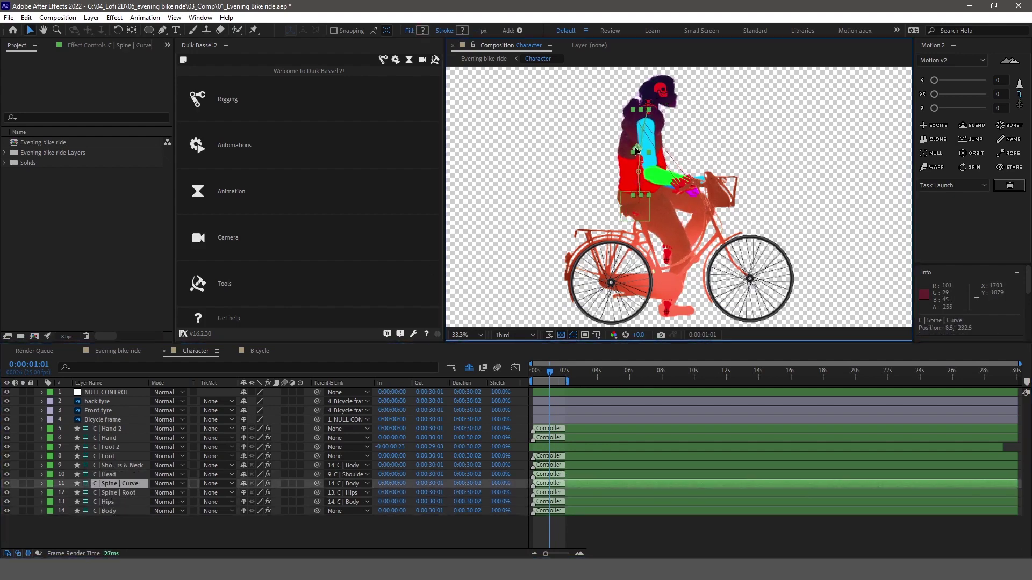
Nudge the C | Shoulders & Neck controller slightly up and to the right
{"action": "scroll", "coordinate": [657, 75], "scroll_direction": "up", "scroll_amount": 3}
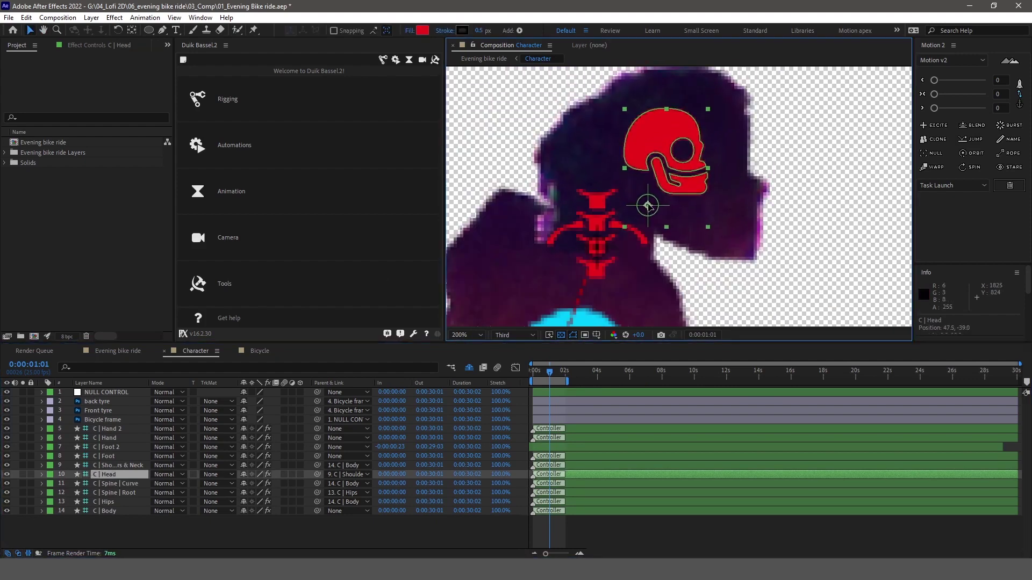
{"action": "left_click", "coordinate": [592, 247]}
{"action": "scroll", "coordinate": [613, 221], "scroll_direction": "down", "scroll_amount": 2}
{"action": "left_click_drag", "start_coordinate": [632, 128], "coordinate": [637, 123]}
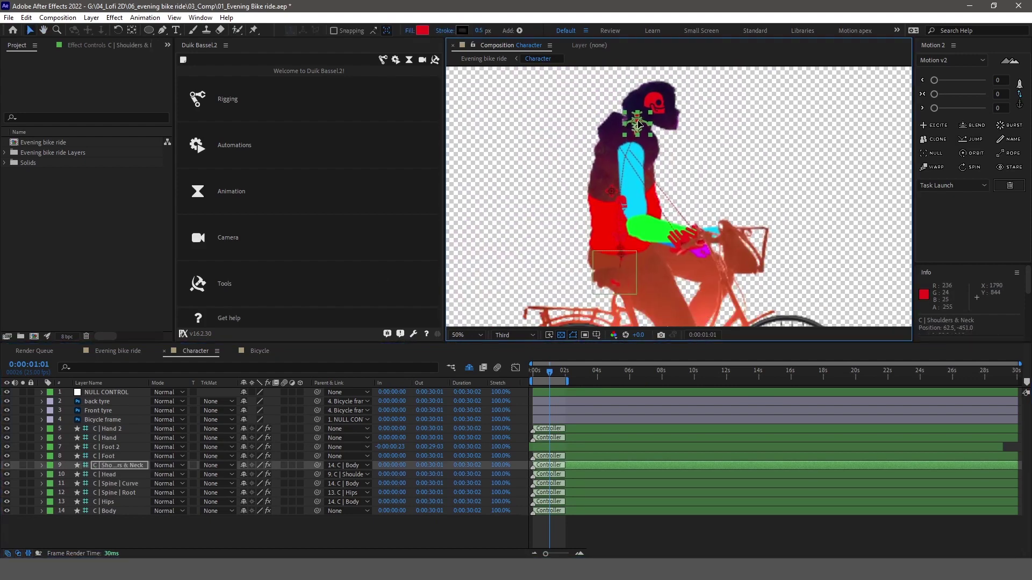
Bend the spine by moving the C | Spine | Curve controller slightly left
{"action": "left_click", "coordinate": [468, 368]}
{"action": "left_click", "coordinate": [679, 112]}
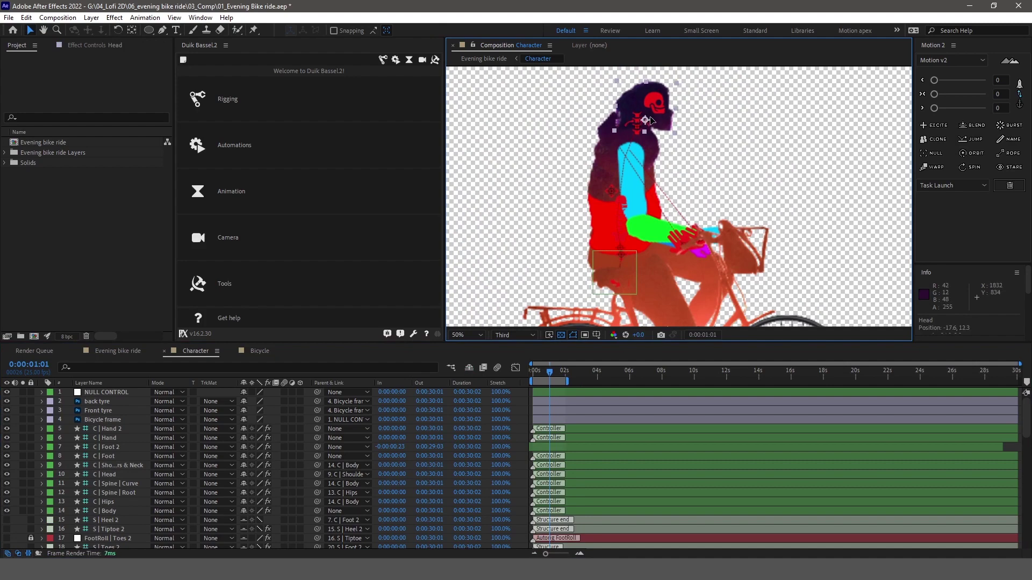
{"action": "left_click", "coordinate": [621, 206]}
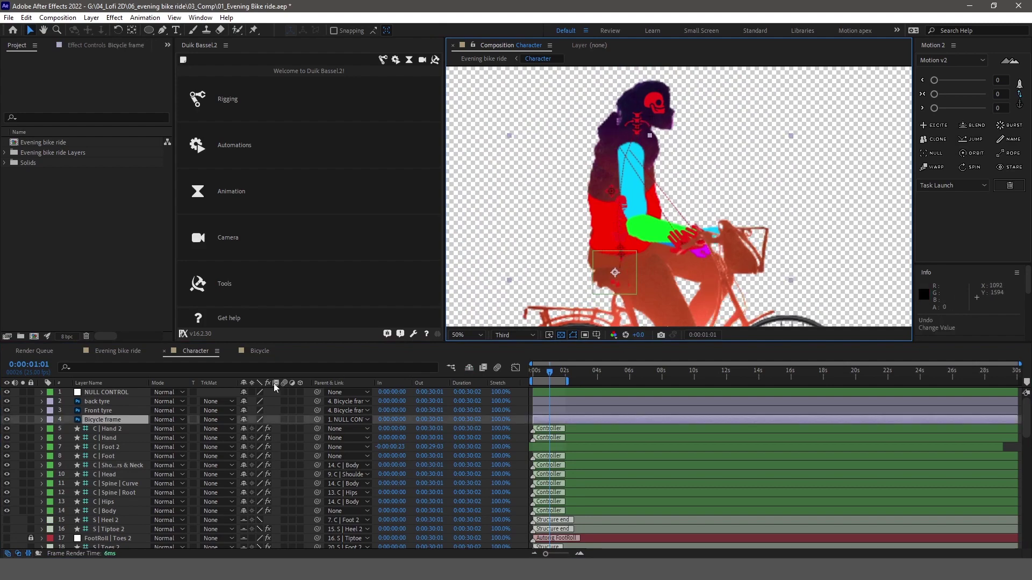
{"action": "left_click", "coordinate": [468, 368]}
{"action": "left_click", "coordinate": [115, 466]}
{"action": "mouse_move", "coordinate": [611, 191]}
{"action": "left_mouse_down"}
{"action": "mouse_move", "coordinate": [602, 192]}
{"action": "mouse_move", "coordinate": [613, 191]}
{"action": "left_mouse_up"}
{"action": "left_click", "coordinate": [648, 104]}
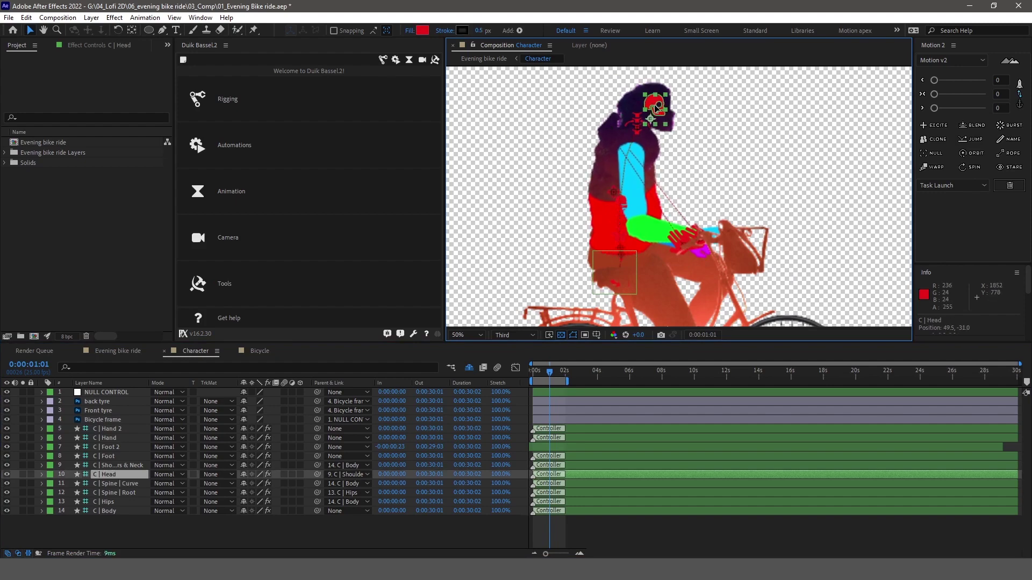
{"action": "scroll", "coordinate": [706, 176], "scroll_direction": "down", "scroll_amount": 1}
Switch to Evening bike ride and look inside the Group 1 precomp
{"action": "left_click", "coordinate": [484, 58]}
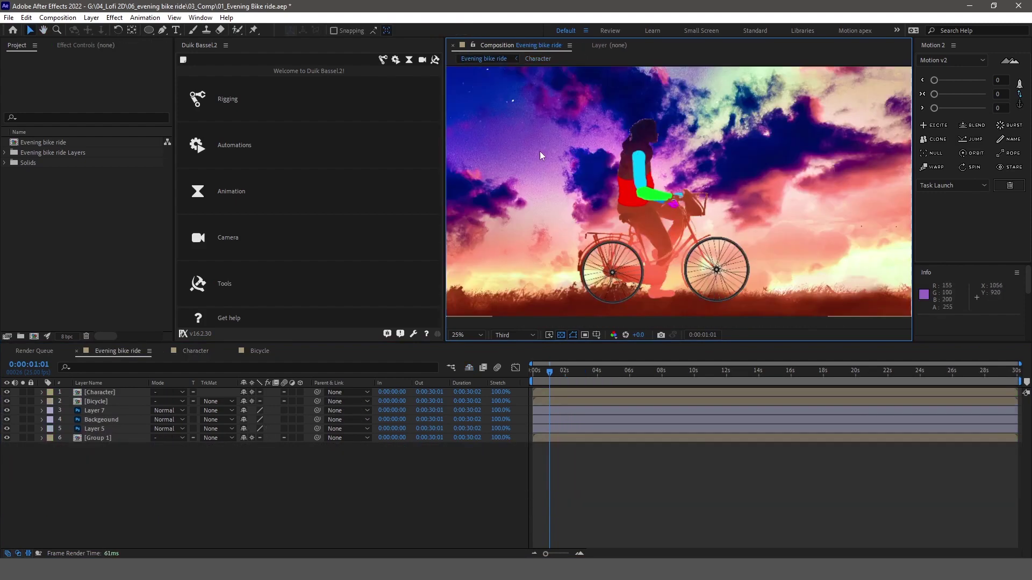
{"action": "left_click", "coordinate": [96, 391]}
{"action": "double_click", "coordinate": [108, 439]}
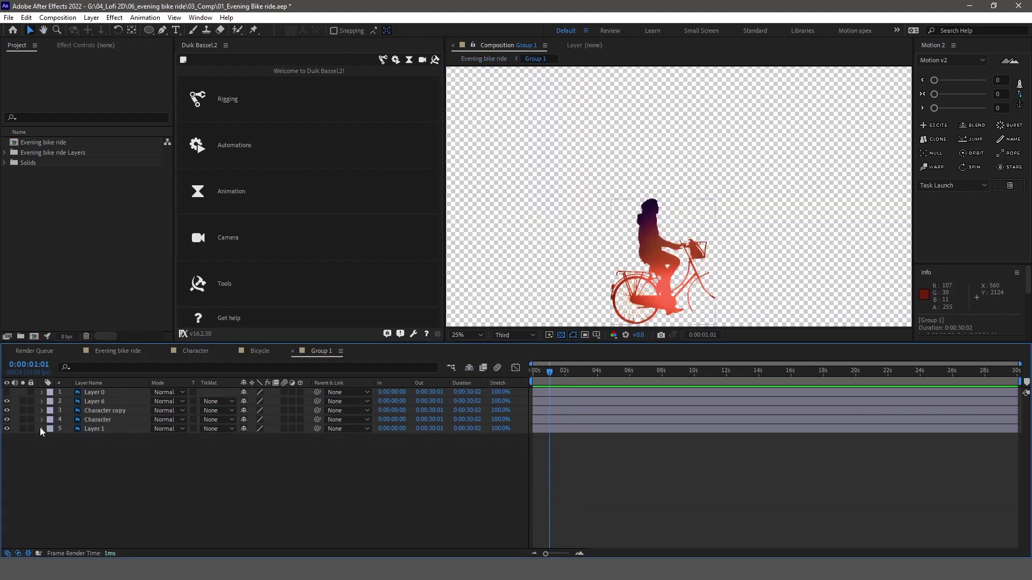
{"action": "left_click", "coordinate": [117, 350]}
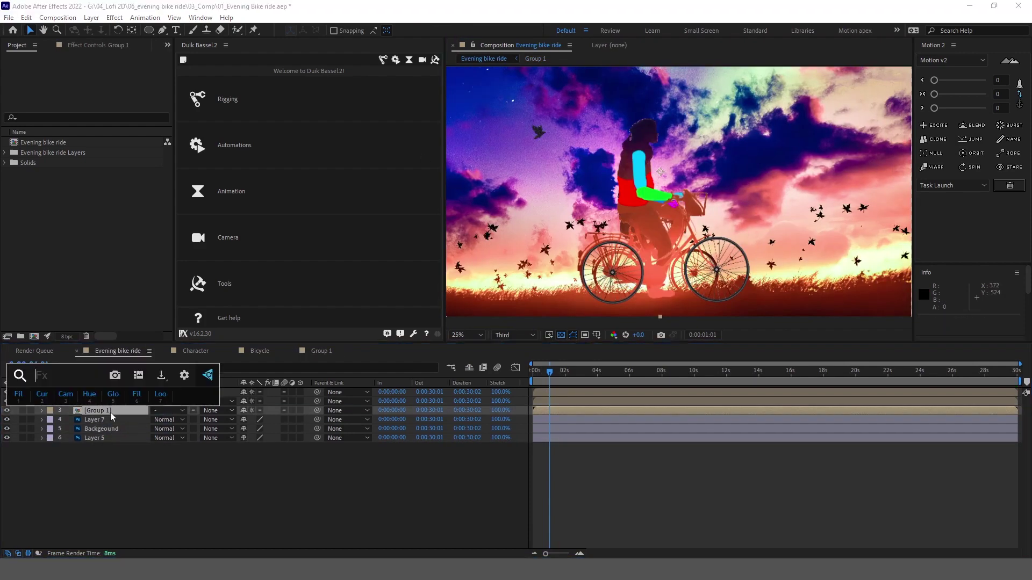
In Group 1, toggle the layers' visibility and hide Layer 0, then return to Evening bike ride
{"action": "double_click", "coordinate": [93, 411]}
{"action": "left_click", "coordinate": [7, 401], "text": "alt"}
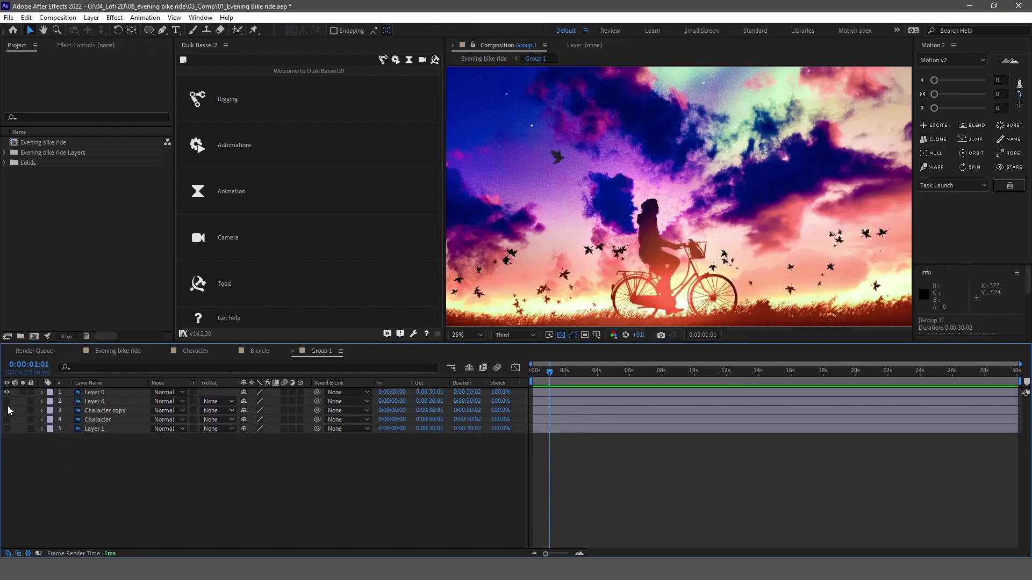
{"action": "left_click_drag", "start_coordinate": [7, 411], "coordinate": [7, 429]}
{"action": "left_click", "coordinate": [7, 392]}
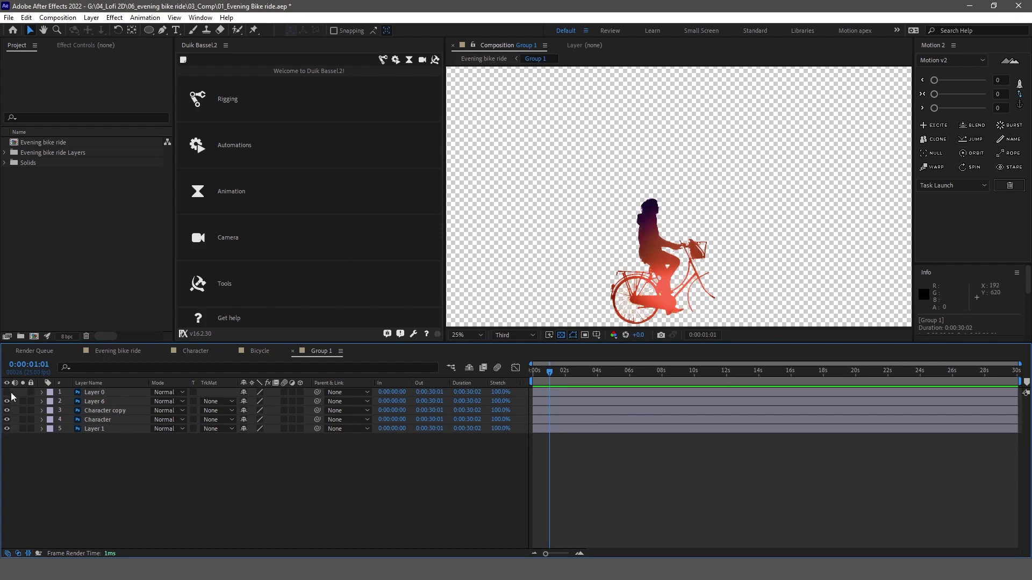
{"action": "left_click", "coordinate": [486, 60]}
Reposition the Character layer and its anchor, scale it to about 74% and set Opacity 100%
{"action": "left_click", "coordinate": [659, 261]}
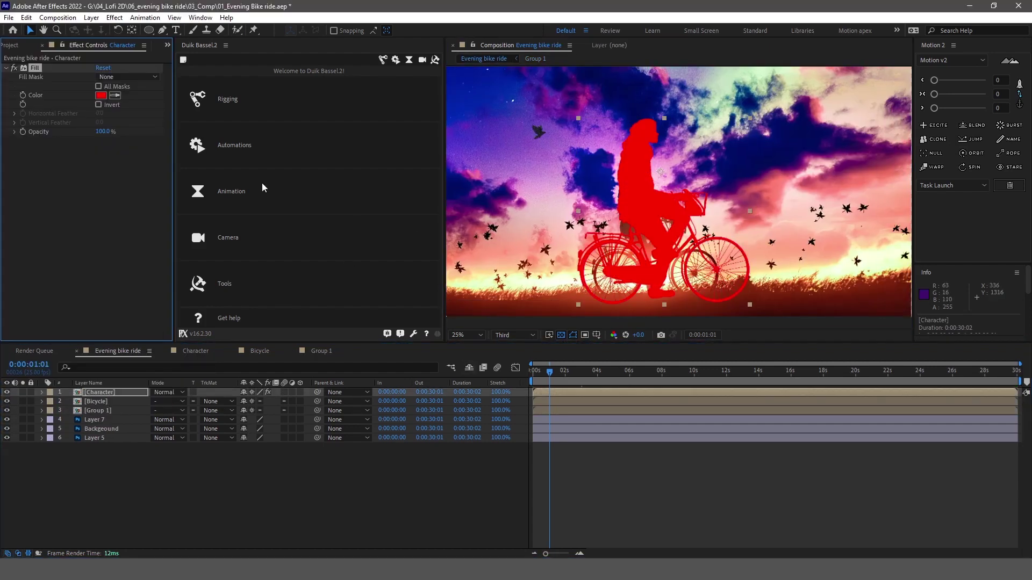
{"action": "left_click_drag", "start_coordinate": [658, 259], "coordinate": [657, 255]}
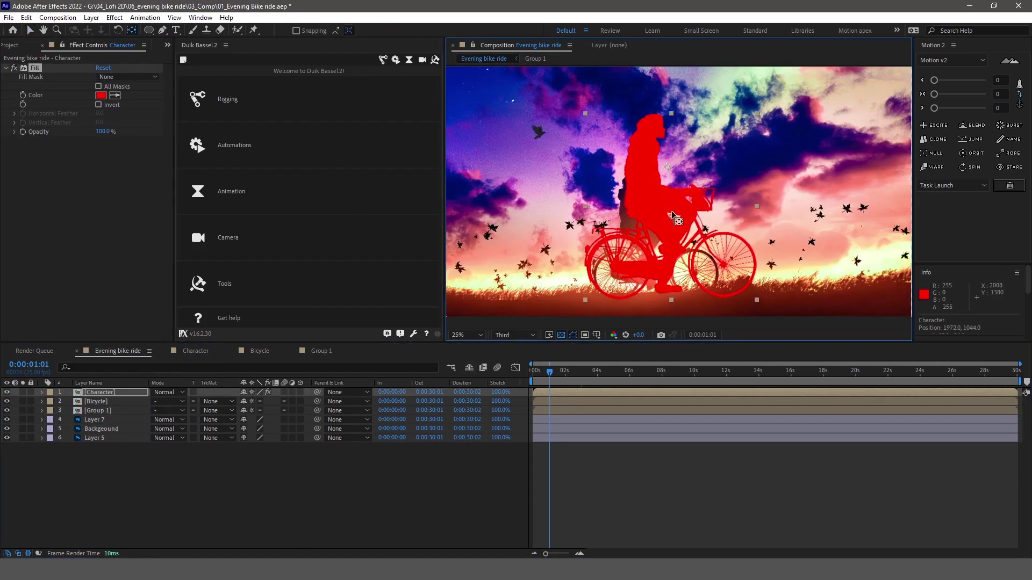
{"action": "left_click_drag", "start_coordinate": [673, 215], "coordinate": [632, 251]}
{"action": "key", "text": "s"}
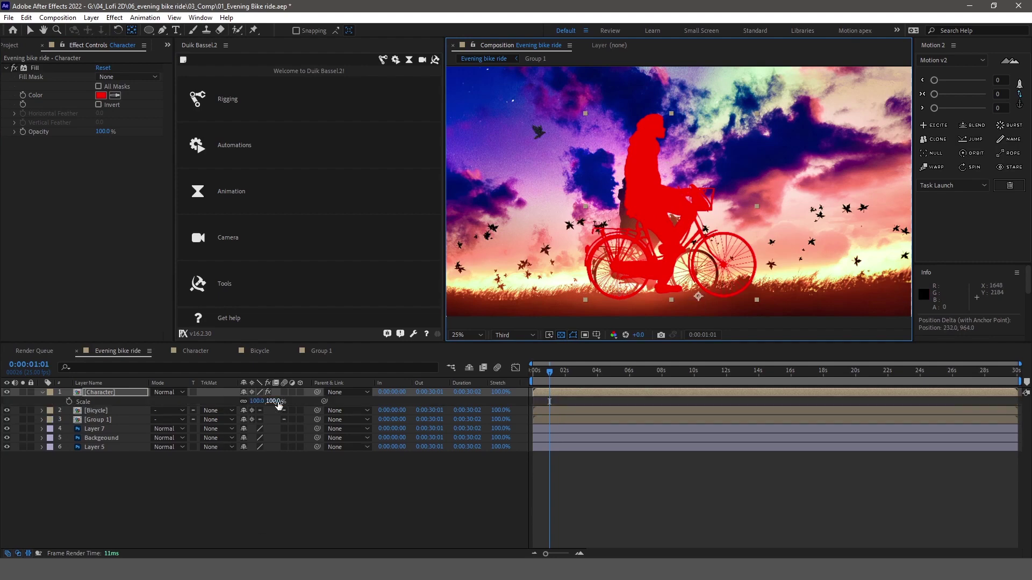
{"action": "mouse_move", "coordinate": [619, 299]}
{"action": "left_mouse_down"}
{"action": "mouse_move", "coordinate": [691, 304]}
{"action": "mouse_move", "coordinate": [670, 297]}
{"action": "left_mouse_up"}
{"action": "key", "text": "v"}
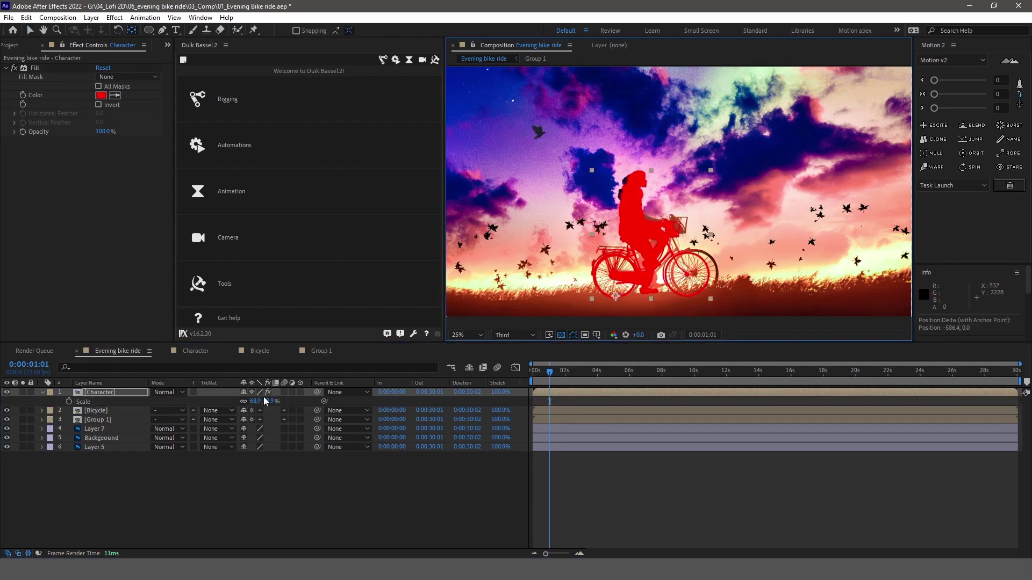
{"action": "left_click_drag", "start_coordinate": [266, 401], "coordinate": [290, 398]}
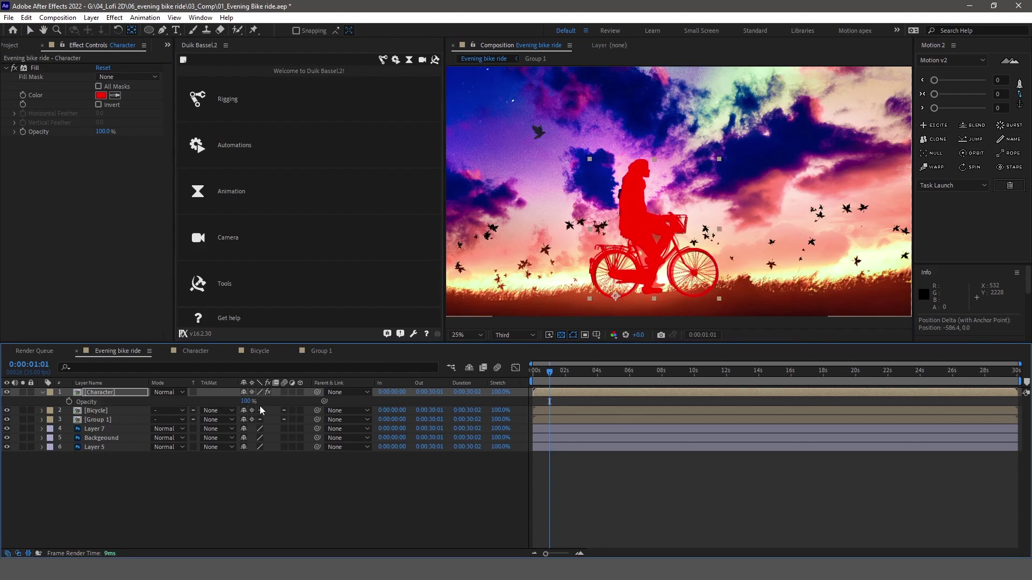
{"action": "left_click_drag", "start_coordinate": [127, 399], "coordinate": [141, 399]}
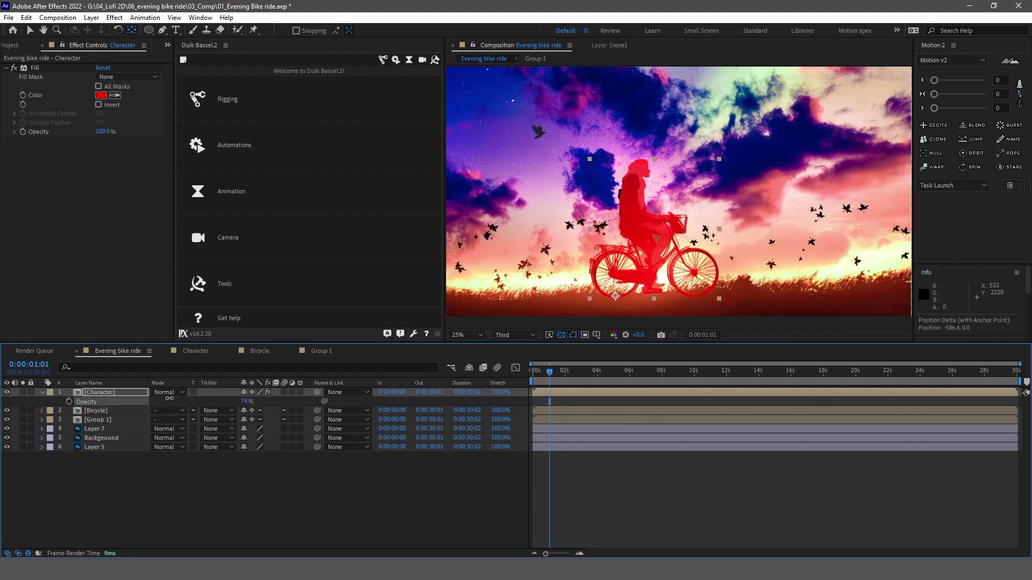
Cut Group 1 from the main comp, paste it into Character, then delete it and preview
{"action": "left_click", "coordinate": [98, 419]}
{"action": "key", "text": "ctrl+x"}
{"action": "double_click", "coordinate": [99, 393]}
{"action": "key", "text": "ctrl+v"}
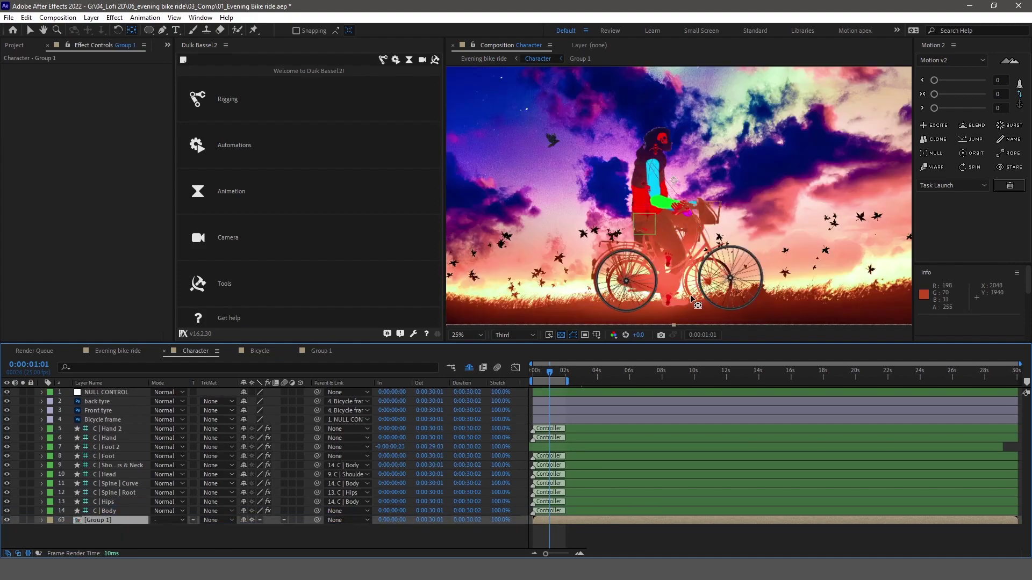
{"action": "key", "text": "s"}
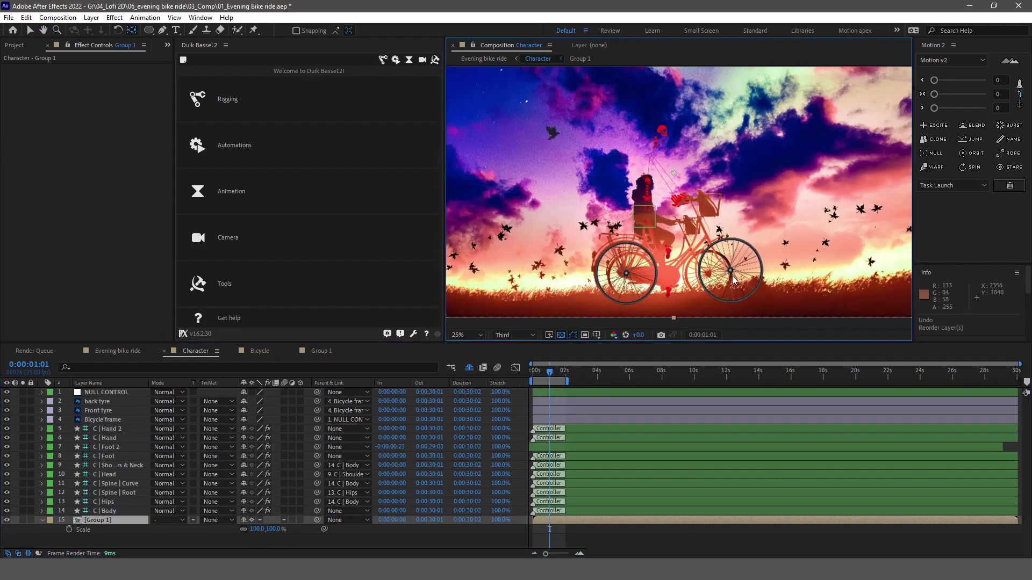
{"action": "key", "text": "ctrl+shift+bracketright"}
{"action": "left_click_drag", "start_coordinate": [546, 375], "coordinate": [517, 375]}
{"action": "key", "text": "Delete"}
{"action": "key", "text": "space"}
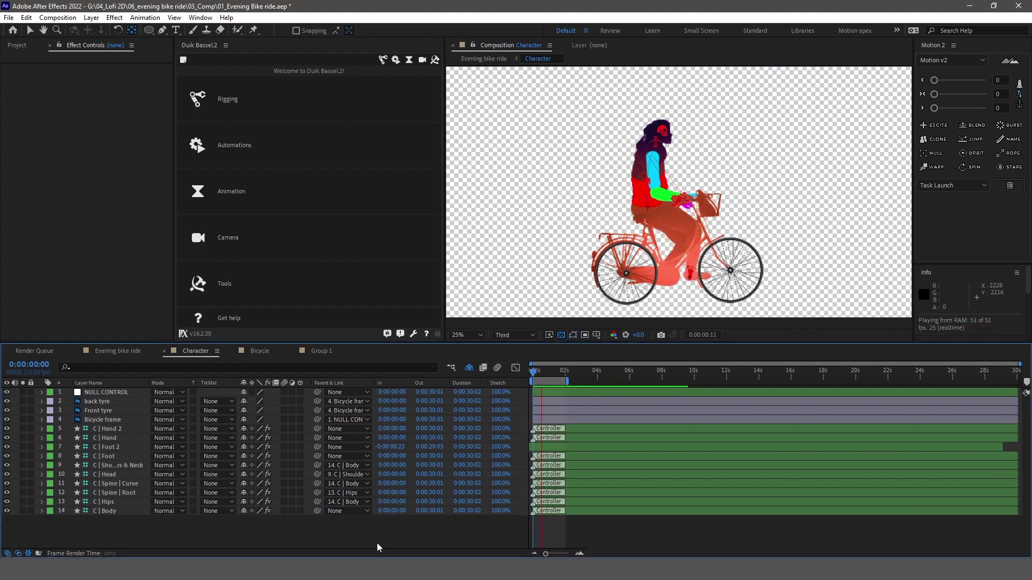
Change the Character Fill colour to dark brownish red #631A0C and preview it
{"action": "key", "text": "shift+comma"}
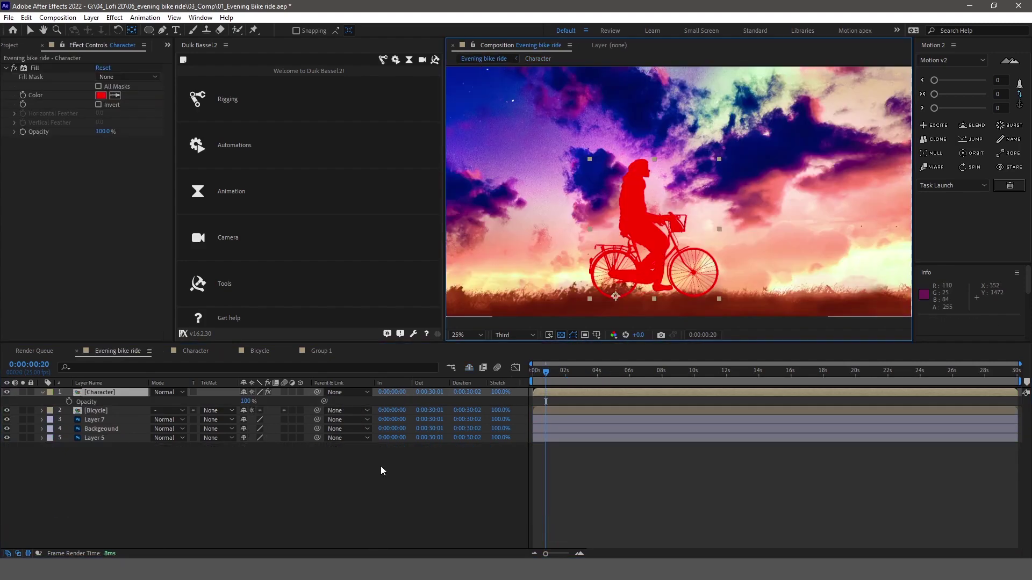
{"action": "left_click", "coordinate": [101, 95]}
{"action": "left_click", "coordinate": [246, 226]}
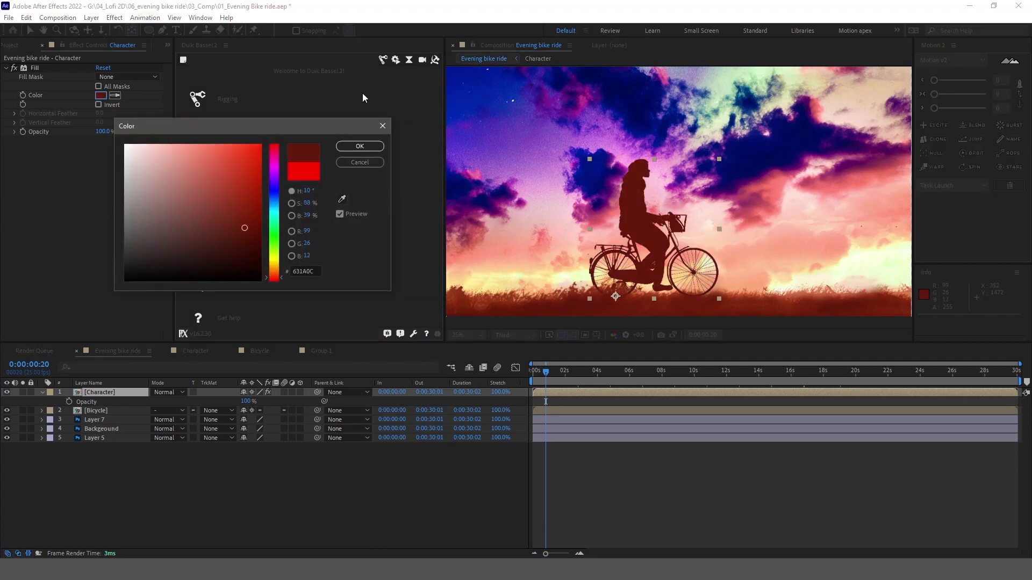
{"action": "key", "text": "Return"}
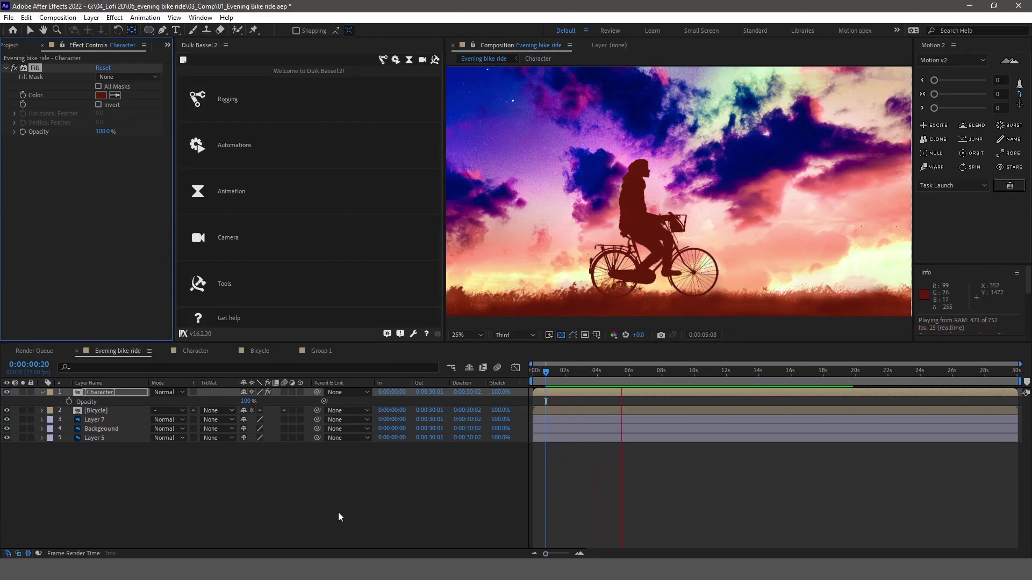
{"action": "left_click", "coordinate": [665, 235]}
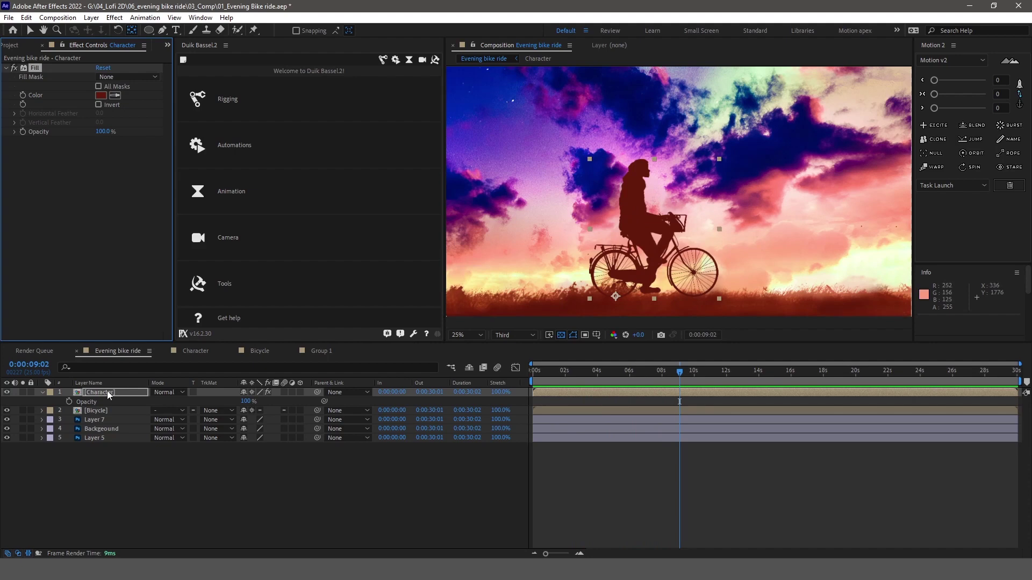
{"action": "left_click", "coordinate": [123, 485]}
Draw an ellipse behind the bike's rear wheel and give it a yellow Fill effect
{"action": "key", "text": "q"}
{"action": "left_click_drag", "start_coordinate": [584, 221], "coordinate": [672, 309]}
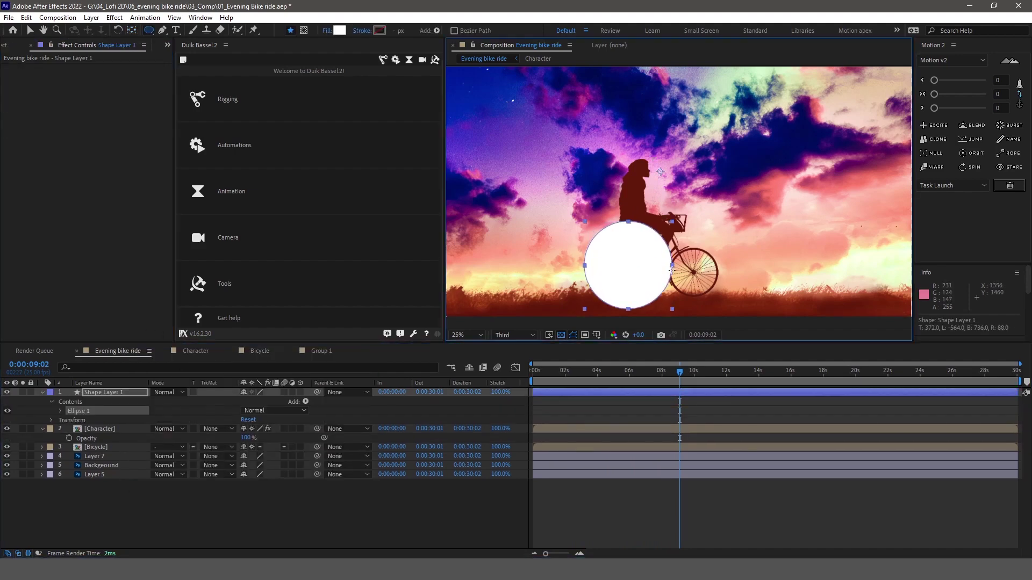
{"action": "key", "text": "ctrl+space"}
{"action": "type", "text": "fill"}
{"action": "key", "text": "Return"}
{"action": "left_click", "coordinate": [101, 95]}
{"action": "left_click", "coordinate": [275, 258]}
{"action": "left_click", "coordinate": [357, 145]}
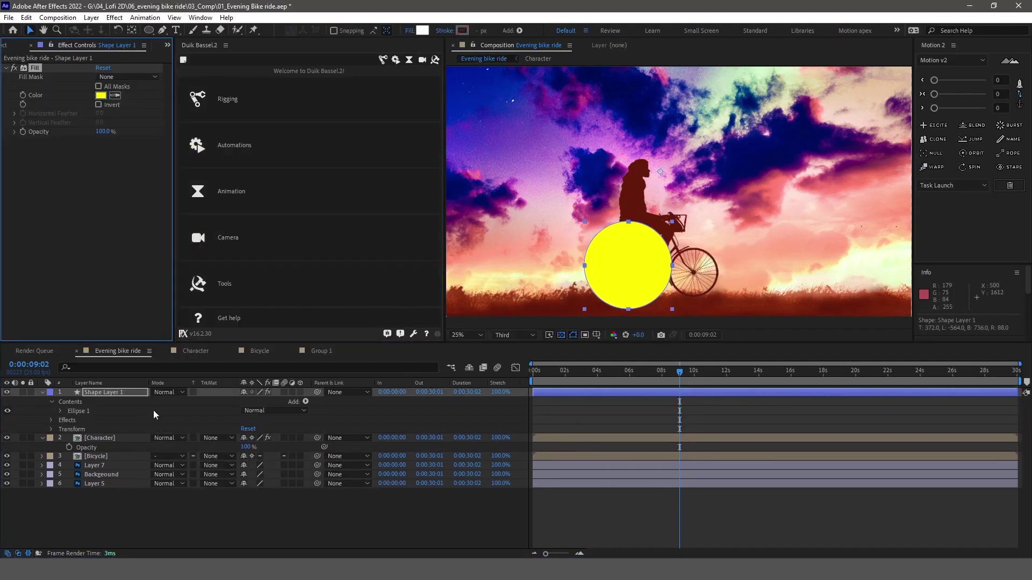
Soften the circle with a large Fast Box Blur radius instead of Camera Lens Blur
{"action": "key", "text": "ctrl+space"}
{"action": "type", "text": "camera lens blur"}
{"action": "key", "text": "Return"}
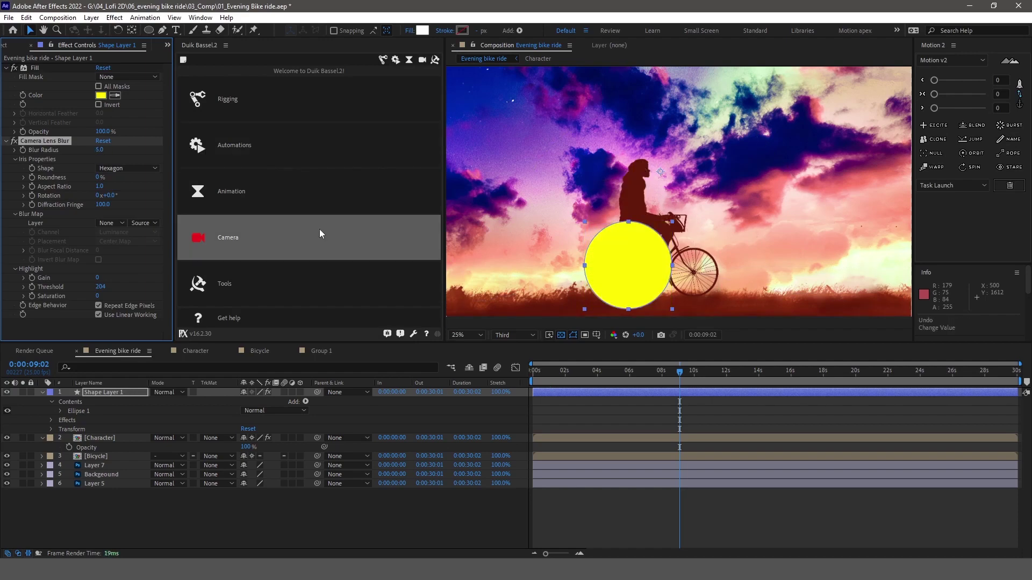
{"action": "key", "text": "ctrl+space"}
{"action": "type", "text": "fast"}
{"action": "key", "text": "Return"}
{"action": "left_click", "coordinate": [41, 119]}
{"action": "key", "text": "Delete"}
{"action": "mouse_move", "coordinate": [100, 150]}
{"action": "left_mouse_down"}
{"action": "mouse_move", "coordinate": [191, 147]}
{"action": "mouse_move", "coordinate": [131, 118]}
{"action": "left_mouse_up"}
Shift the glow's fill colour to orange
{"action": "left_click", "coordinate": [749, 297]}
{"action": "left_click", "coordinate": [100, 95]}
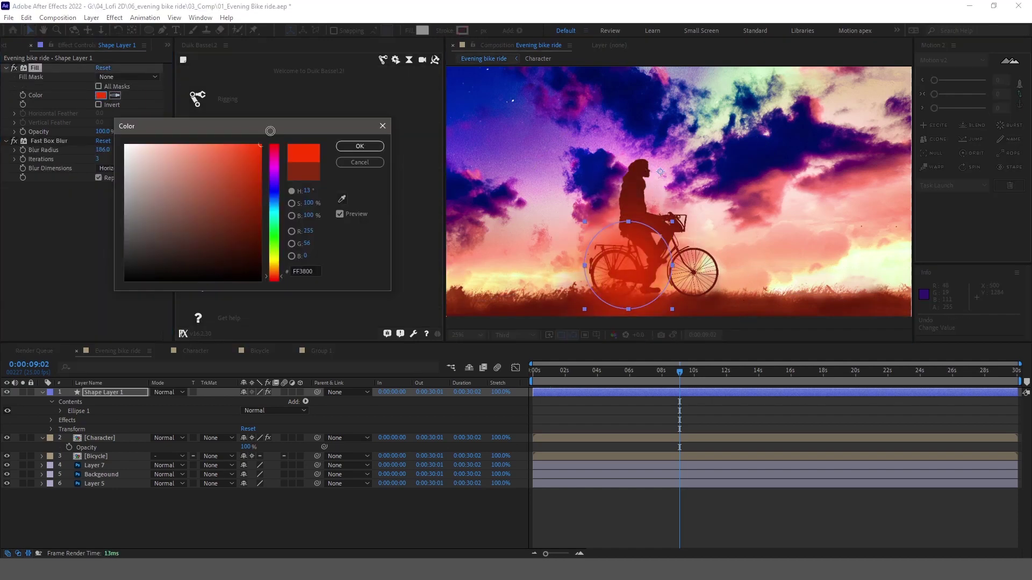
{"action": "left_click_drag", "start_coordinate": [279, 277], "coordinate": [279, 270]}
{"action": "left_click", "coordinate": [360, 146]}
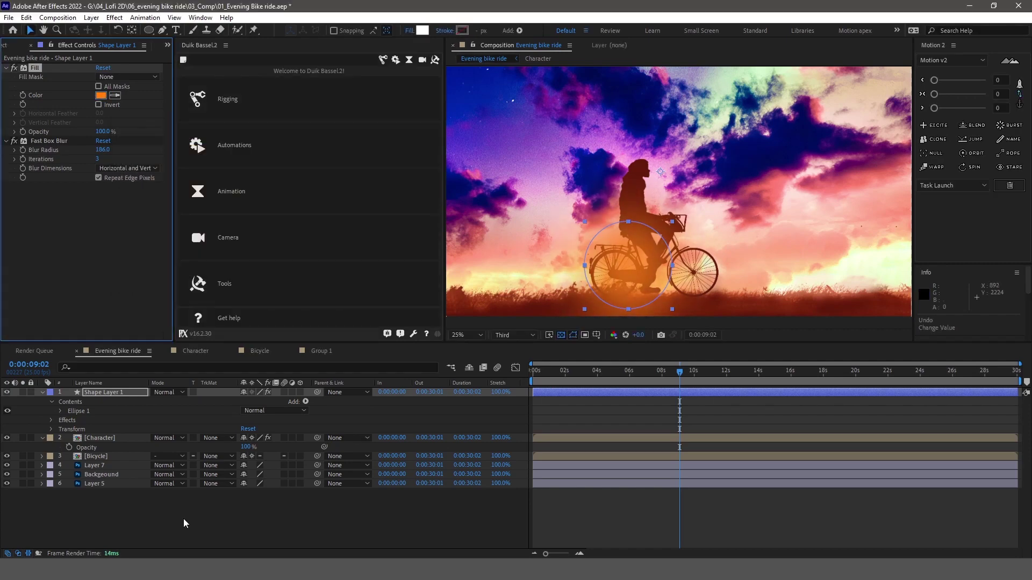
Try a duplicate glow over the bike, then delete the copy
{"action": "key", "text": "ctrl+d"}
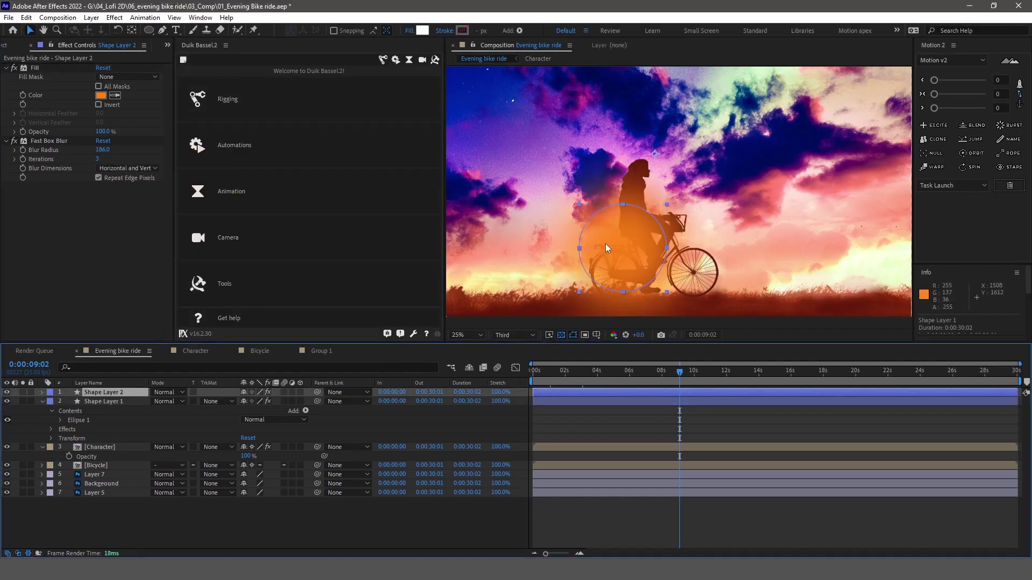
{"action": "left_click_drag", "start_coordinate": [605, 244], "coordinate": [684, 221]}
{"action": "left_click", "coordinate": [100, 95]}
{"action": "left_click", "coordinate": [360, 146]}
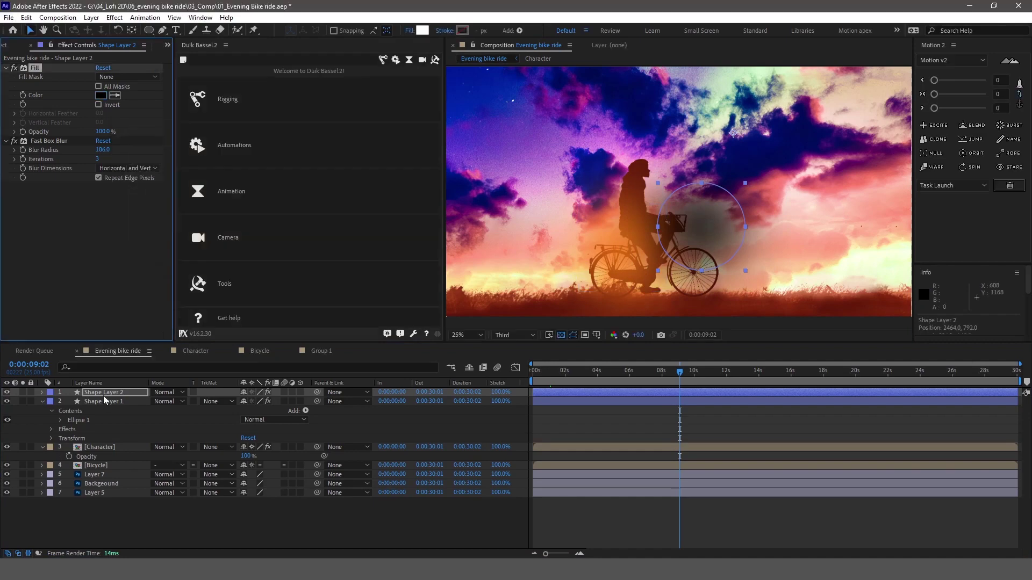
{"action": "left_click", "coordinate": [103, 393]}
{"action": "key", "text": "Delete"}
Make the glow yellow-orange and set its blending mode to Screen
{"action": "left_click", "coordinate": [100, 95]}
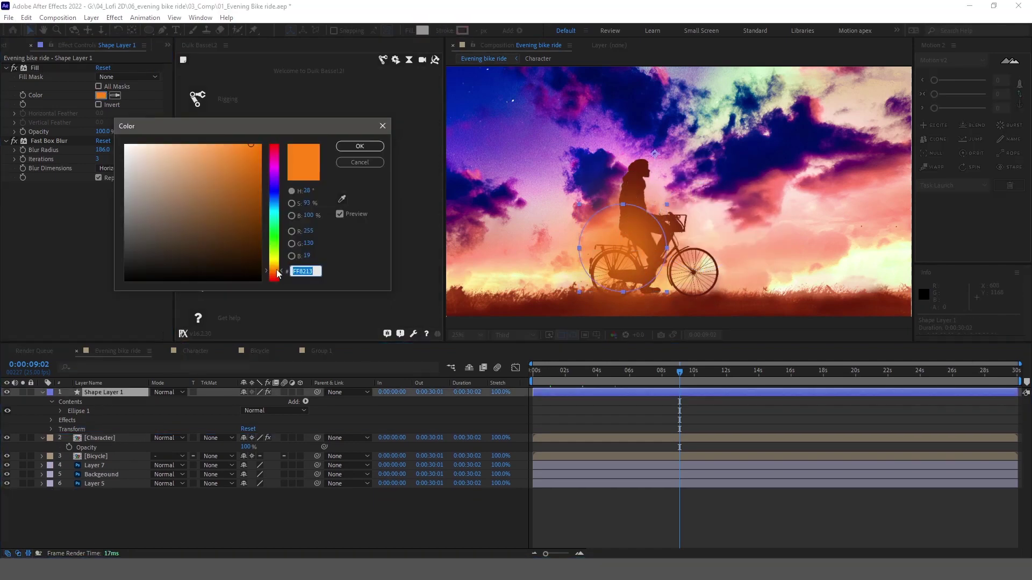
{"action": "left_click_drag", "start_coordinate": [279, 270], "coordinate": [279, 264]}
{"action": "left_click", "coordinate": [360, 146]}
{"action": "left_click", "coordinate": [170, 391]}
{"action": "left_click", "coordinate": [170, 391]}
{"action": "left_click", "coordinate": [211, 224]}
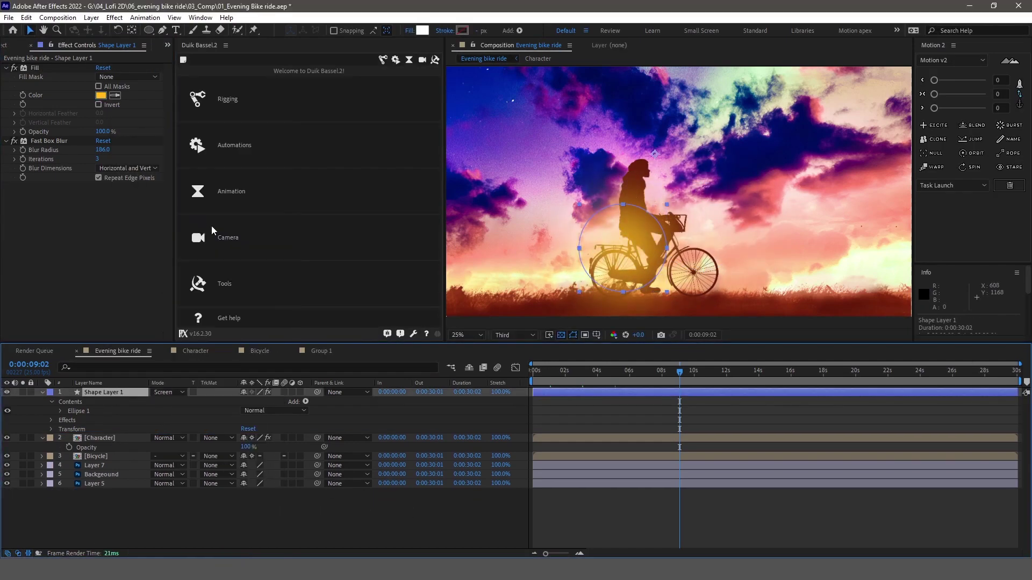
Move Layer 7 to the top of the layer stack
{"action": "left_click_drag", "start_coordinate": [88, 466], "coordinate": [109, 392]}
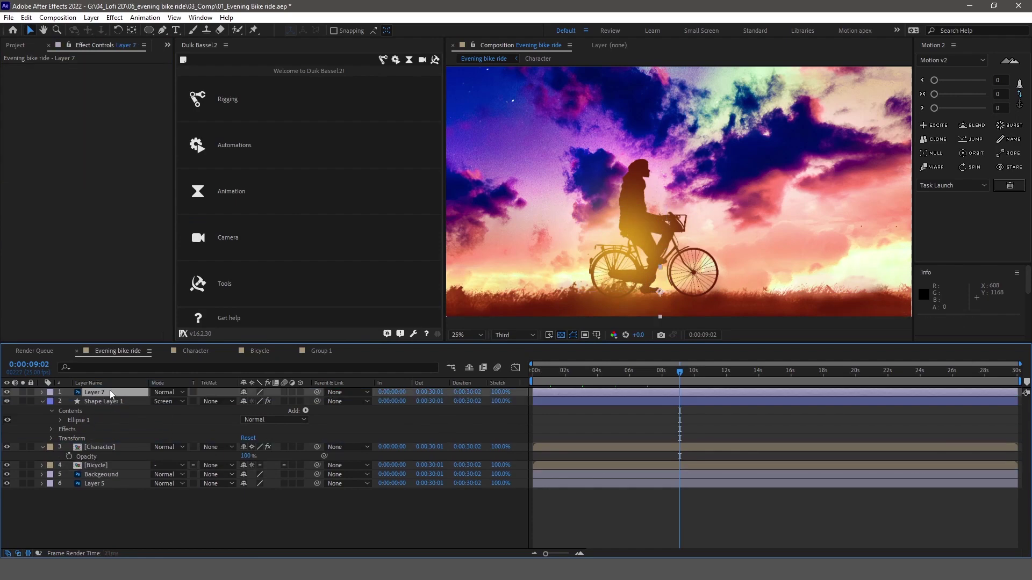
{"action": "left_click", "coordinate": [22, 392]}
{"action": "left_click", "coordinate": [23, 391]}
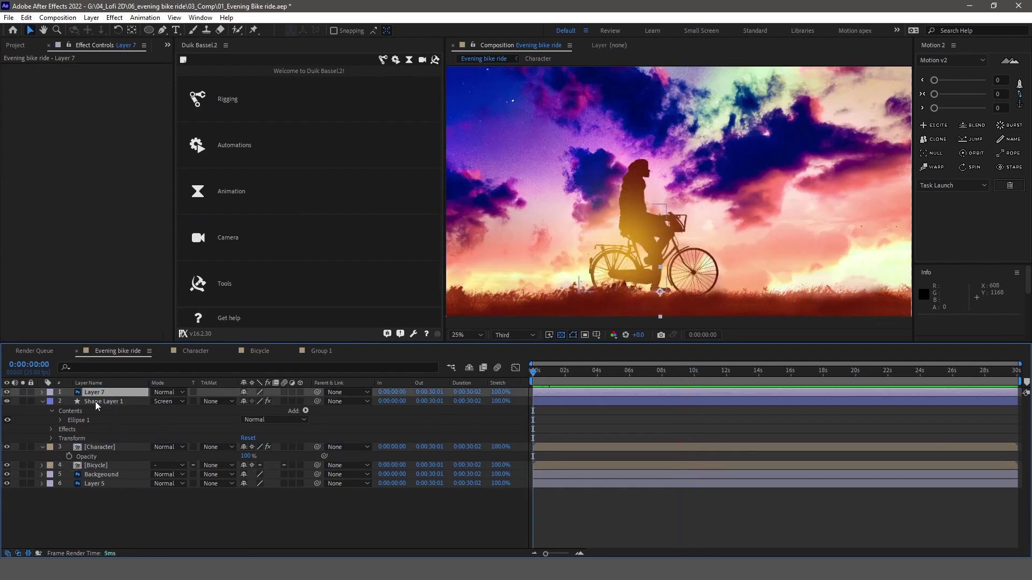
Keyframe Layer 7's Position so the grass slides left by the end of the timeline
{"action": "key", "text": "p"}
{"action": "left_click", "coordinate": [946, 371]}
{"action": "left_click_drag", "start_coordinate": [253, 404], "coordinate": [237, 402]}
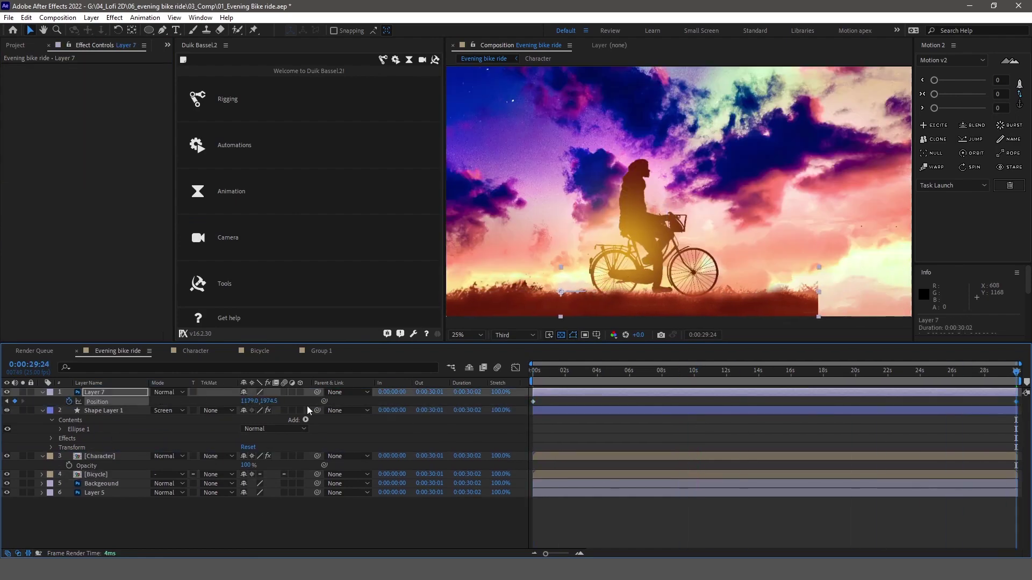
{"action": "left_click", "coordinate": [356, 408]}
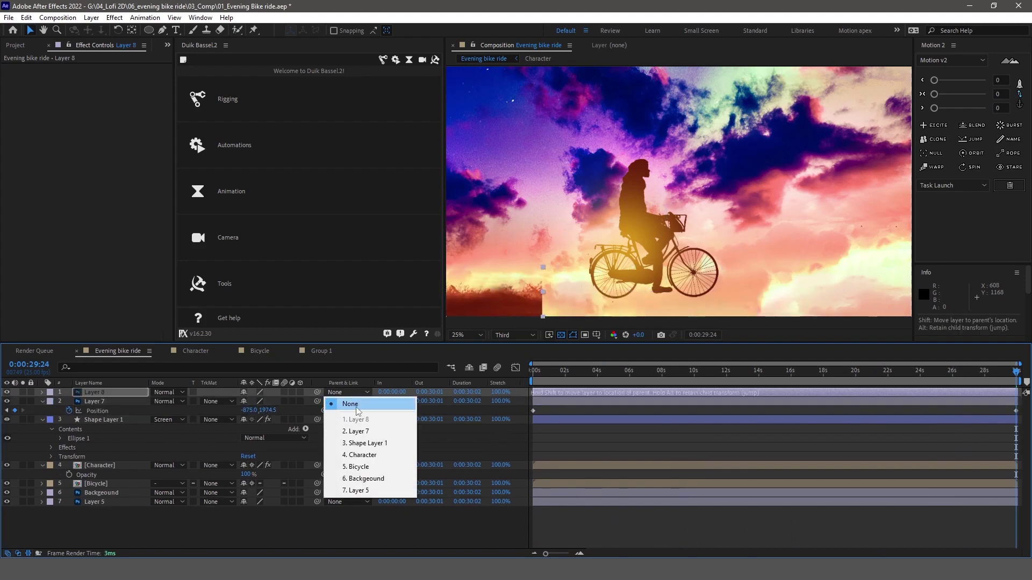
Duplicate the grass as Layer 8, offset it right and parent it to Layer 7
{"action": "key", "text": "ctrl+d"}
{"action": "left_click_drag", "start_coordinate": [247, 402], "coordinate": [983, 396]}
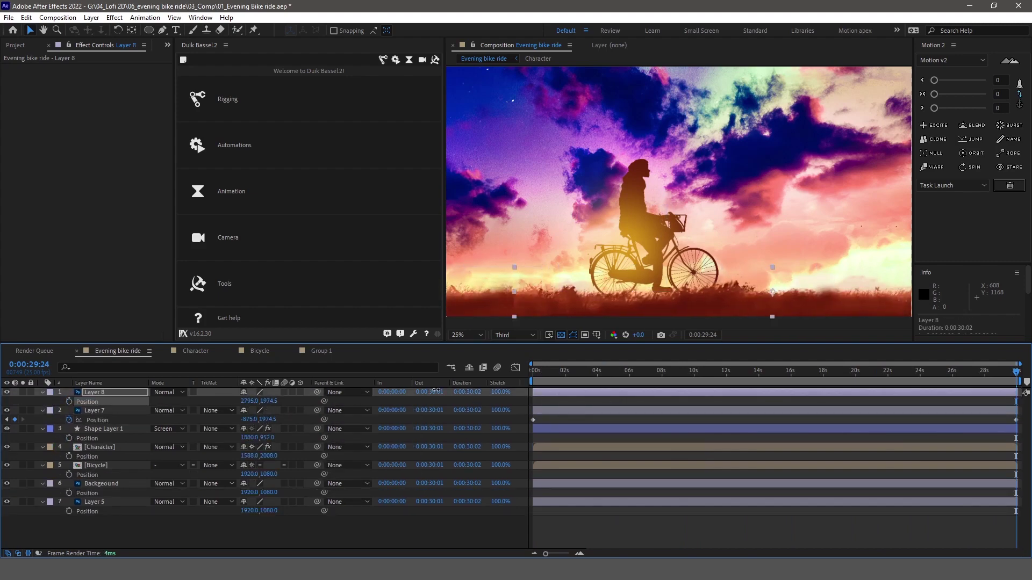
{"action": "left_click_drag", "start_coordinate": [318, 391], "coordinate": [95, 411]}
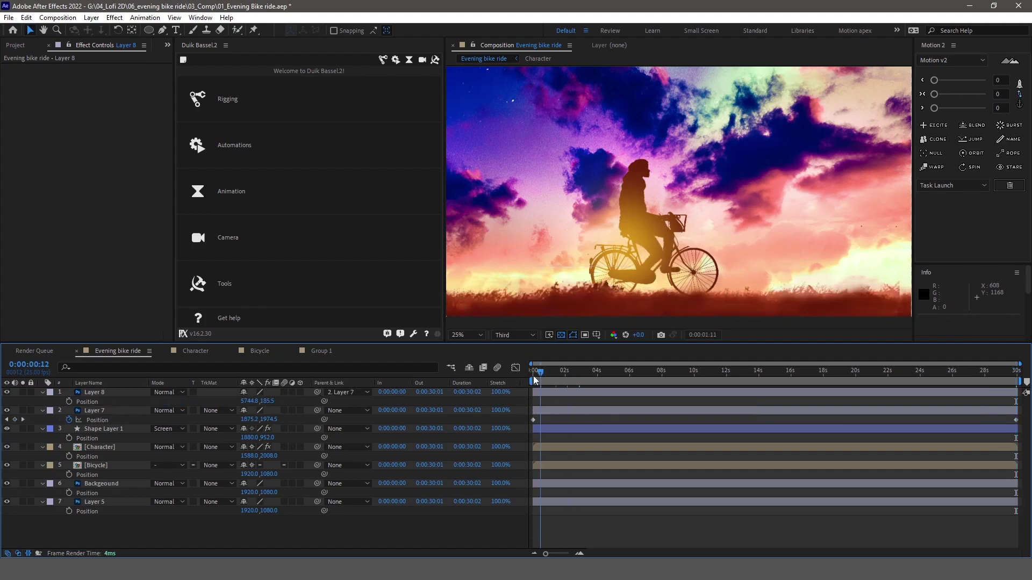
Check Layer 7's last Position keyframe, return to the start and select the Character layer
{"action": "mouse_move", "coordinate": [533, 376]}
{"action": "left_mouse_down"}
{"action": "mouse_move", "coordinate": [1017, 371]}
{"action": "mouse_move", "coordinate": [513, 379]}
{"action": "left_mouse_up"}
{"action": "left_click", "coordinate": [1018, 420]}
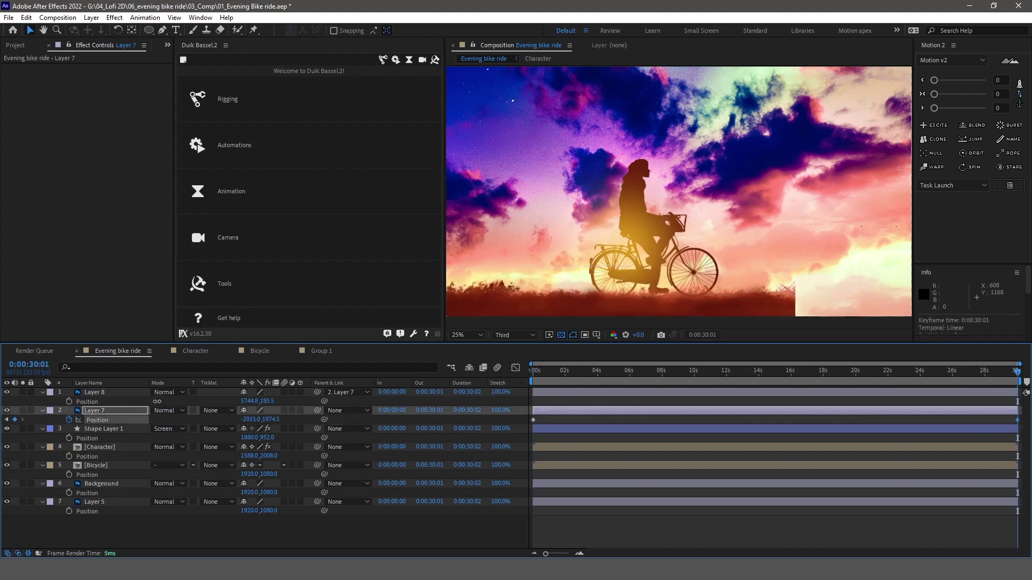
{"action": "left_click", "coordinate": [80, 447]}
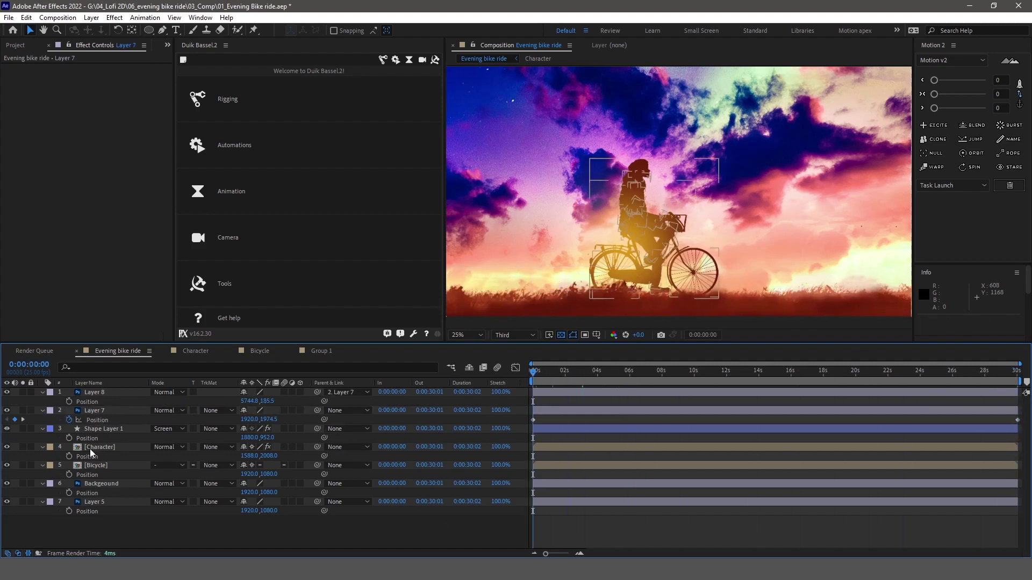
{"action": "left_click", "coordinate": [89, 450]}
{"action": "key", "text": "ctrl+space"}
Apply 4-Color Gradient to the Character layer and place its four points around the rider
{"action": "type", "text": "colo"}
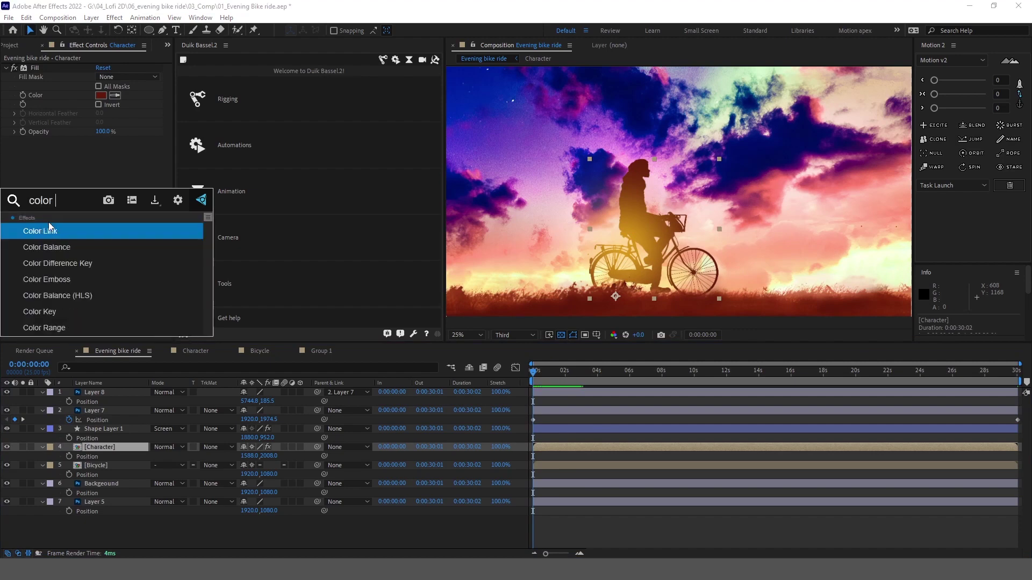
{"action": "type", "text": "g"}
{"action": "key", "text": "Return"}
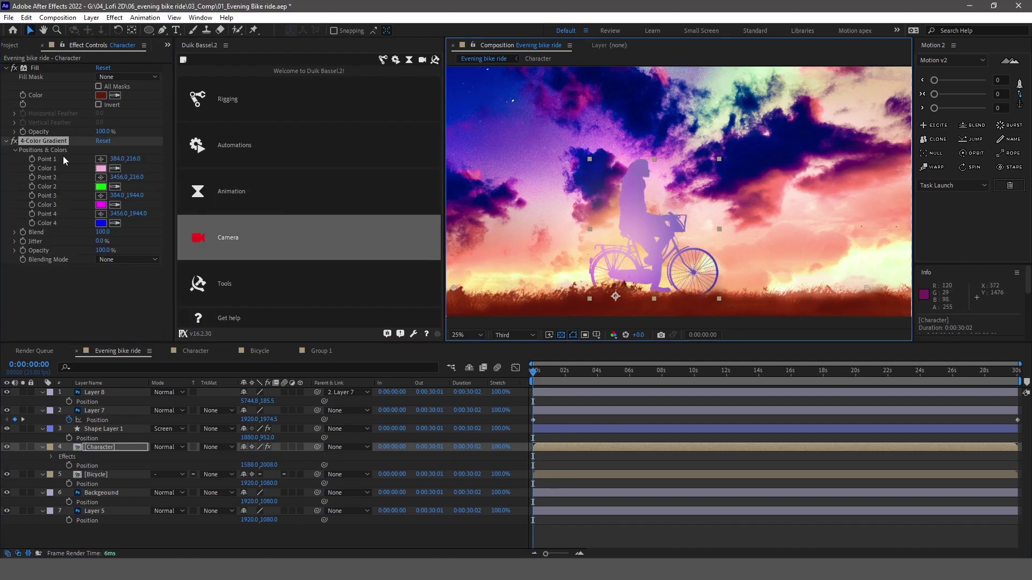
{"action": "left_click", "coordinate": [101, 159]}
{"action": "left_click", "coordinate": [665, 165]}
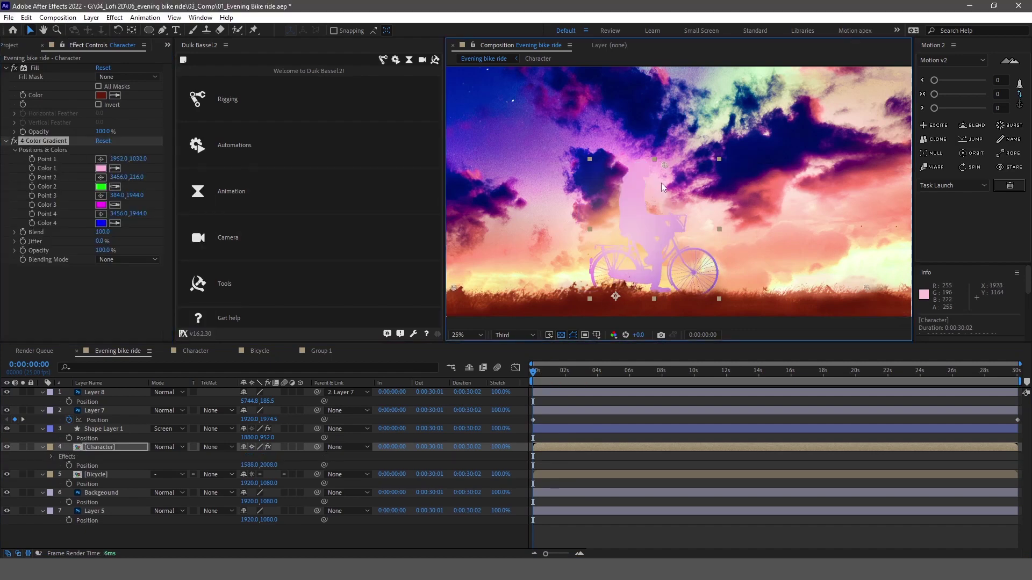
{"action": "left_click", "coordinate": [100, 178]}
{"action": "left_click", "coordinate": [596, 170]}
{"action": "left_click", "coordinate": [101, 195]}
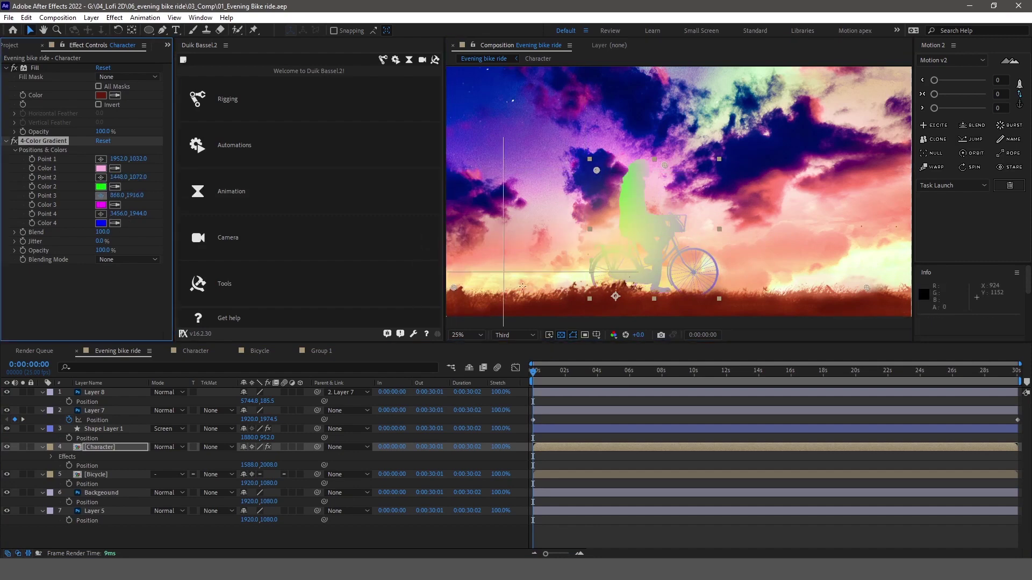
{"action": "left_click", "coordinate": [599, 285]}
{"action": "left_click", "coordinate": [100, 214]}
{"action": "left_click", "coordinate": [689, 297]}
Set gradient Color 4 to dark red and sample dark blue for Colors 1 and 2
{"action": "left_click", "coordinate": [114, 223]}
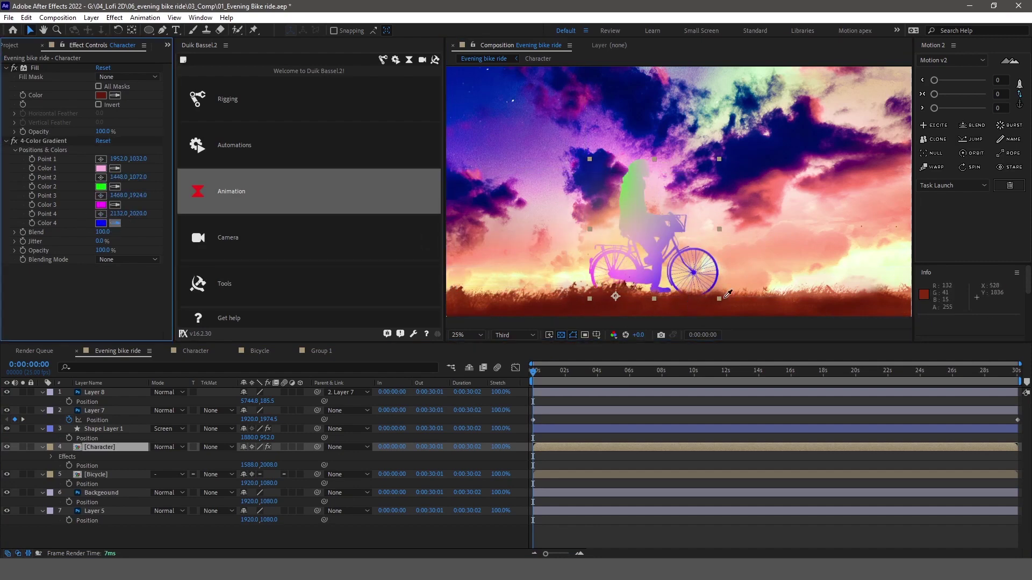
{"action": "left_click", "coordinate": [119, 210]}
{"action": "left_click", "coordinate": [118, 186]}
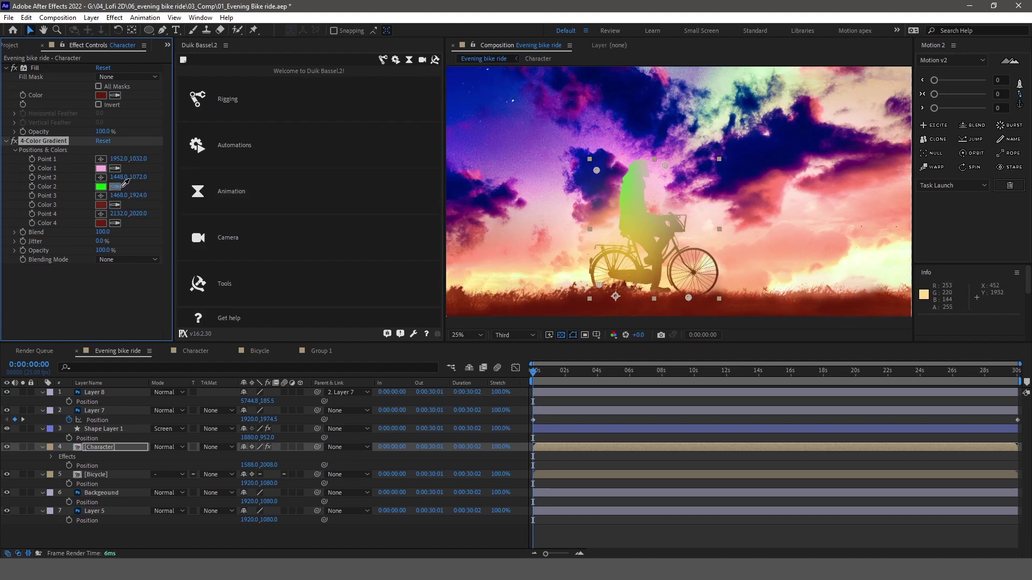
{"action": "left_click", "coordinate": [713, 183]}
{"action": "left_click", "coordinate": [114, 168]}
{"action": "left_click", "coordinate": [592, 183]}
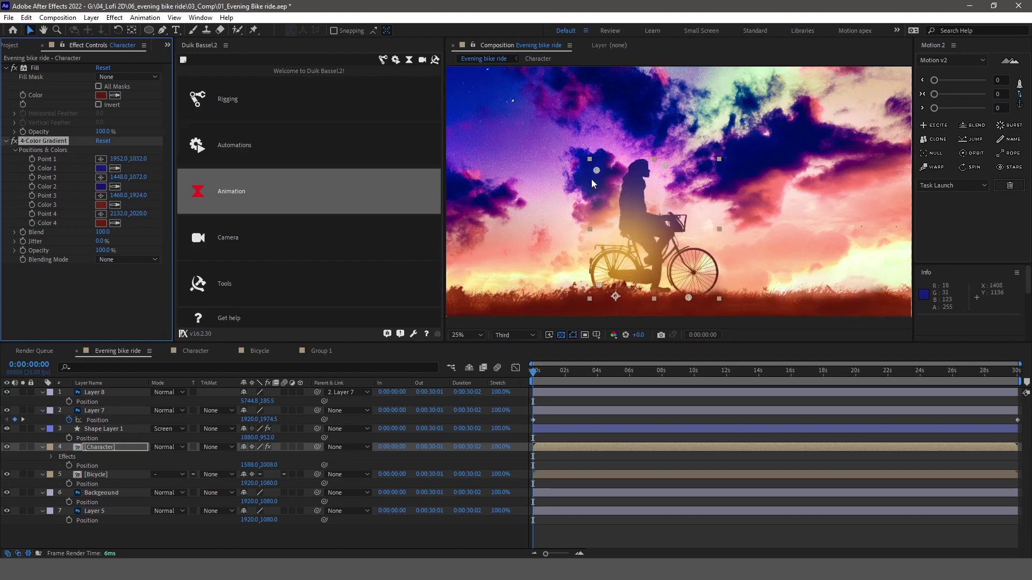
Collapse the effect settings and duplicate the Character layer's Fill effect
{"action": "left_click", "coordinate": [6, 141]}
{"action": "left_click", "coordinate": [7, 68]}
{"action": "left_click", "coordinate": [35, 67]}
{"action": "key", "text": "ctrl+d"}
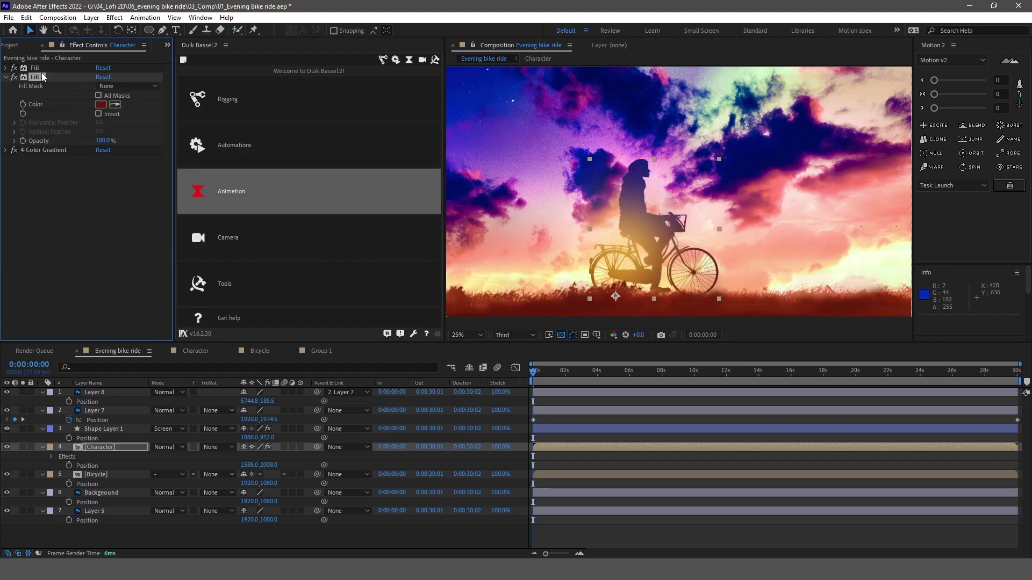
{"action": "key", "text": "ctrl+a"}
{"action": "key", "text": "ctrl+grave"}
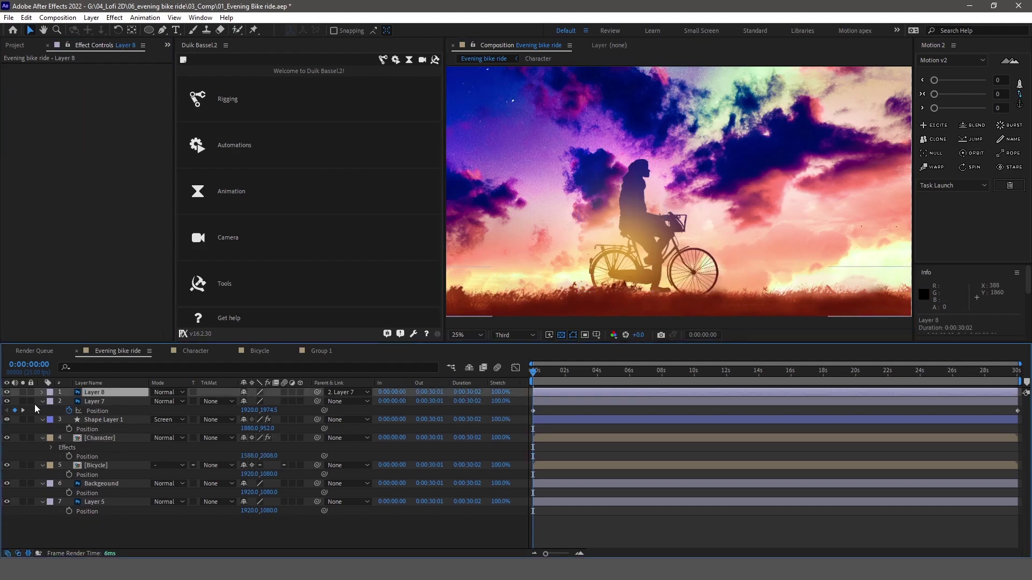
Recolour the glow layer to golden FFB400 and open the Character composition
{"action": "left_click", "coordinate": [94, 410]}
{"action": "left_click", "coordinate": [100, 95]}
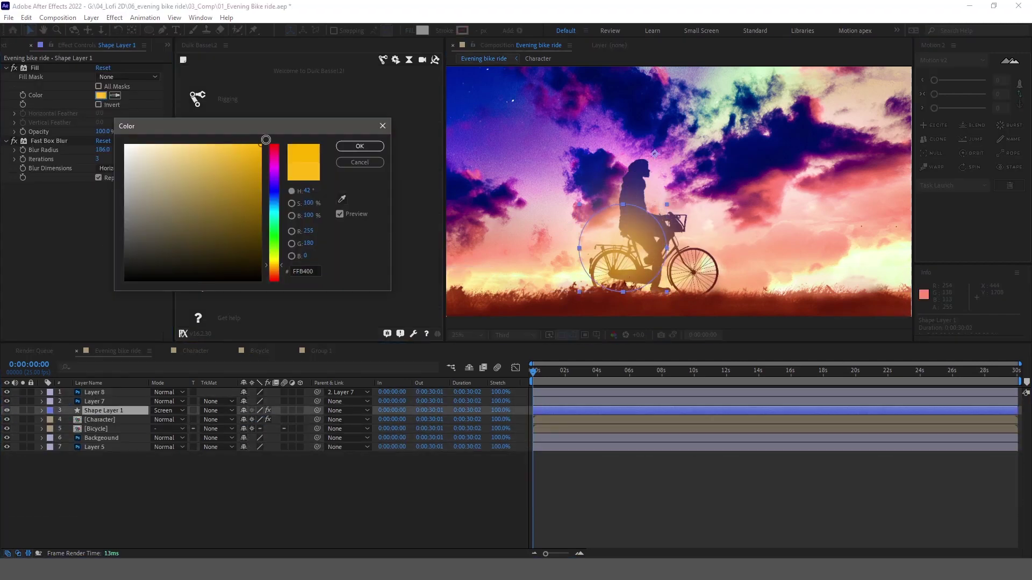
{"action": "left_click", "coordinate": [359, 146]}
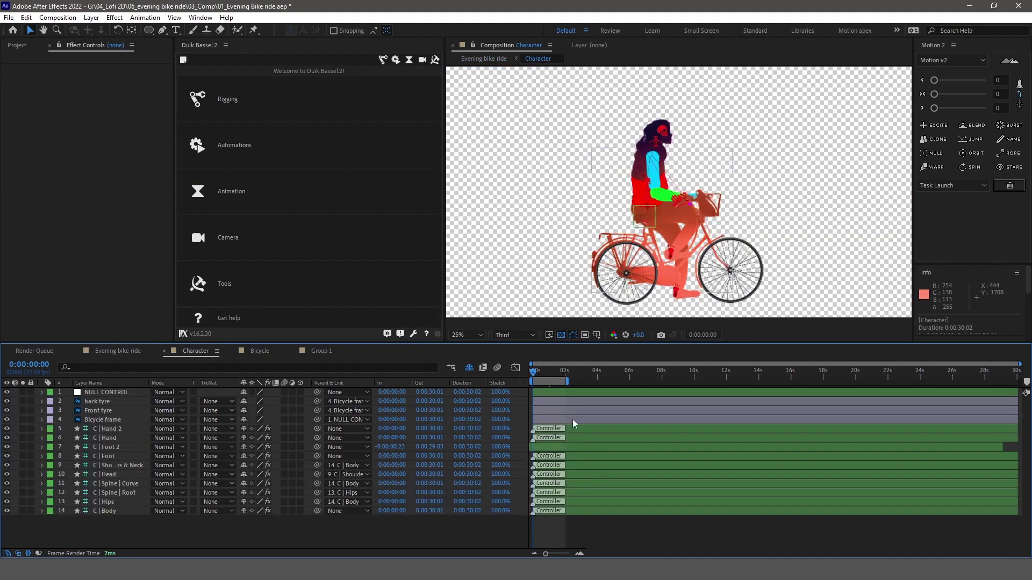
{"action": "left_click", "coordinate": [586, 473]}
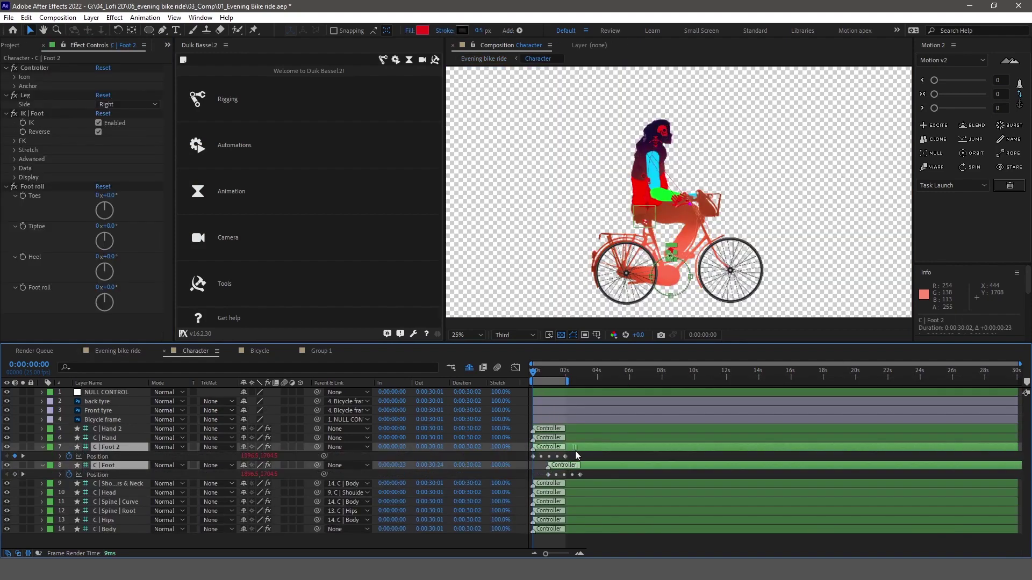
Start the C | Foot layer at 0:00, squeeze its Position keyframes to end at 6:00, and preview Evening bike ride
{"action": "mouse_move", "coordinate": [604, 465]}
{"action": "left_mouse_down"}
{"action": "mouse_move", "coordinate": [589, 465]}
{"action": "mouse_move", "coordinate": [633, 475]}
{"action": "left_mouse_up"}
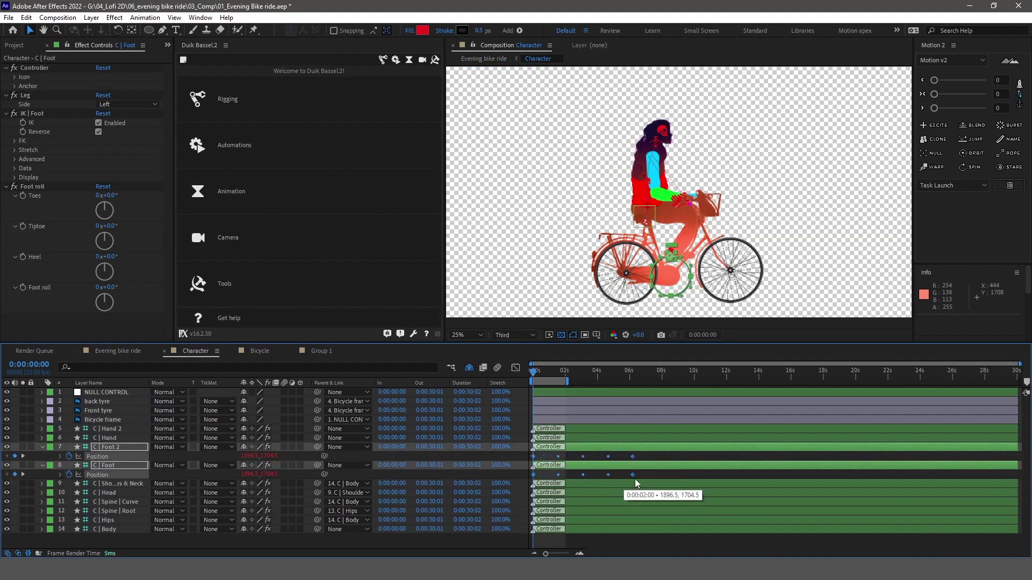
{"action": "left_click", "coordinate": [632, 372]}
{"action": "left_click_drag", "start_coordinate": [631, 377], "coordinate": [630, 375]}
{"action": "left_click_drag", "start_coordinate": [632, 456], "coordinate": [584, 450]}
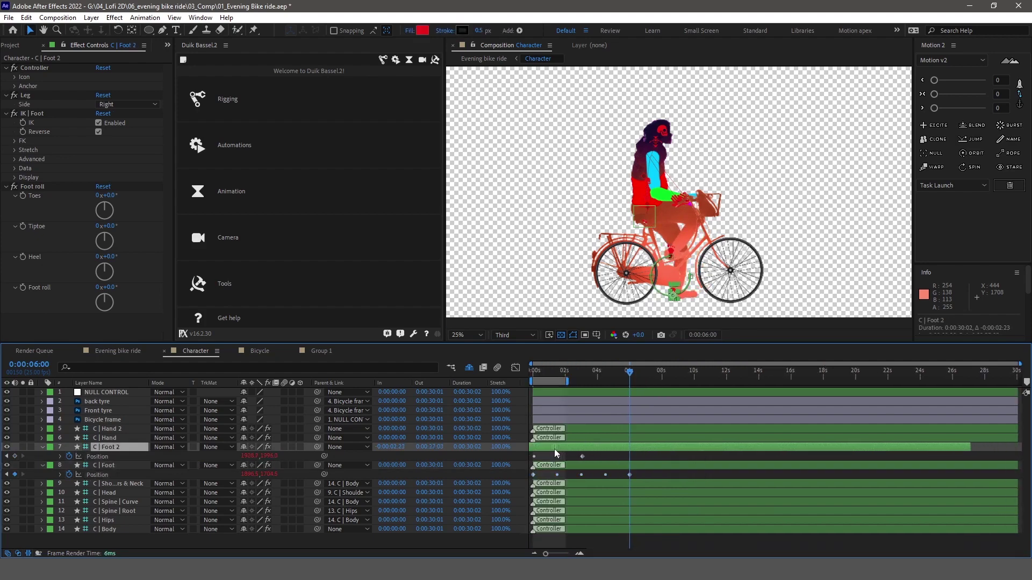
{"action": "left_click", "coordinate": [475, 59]}
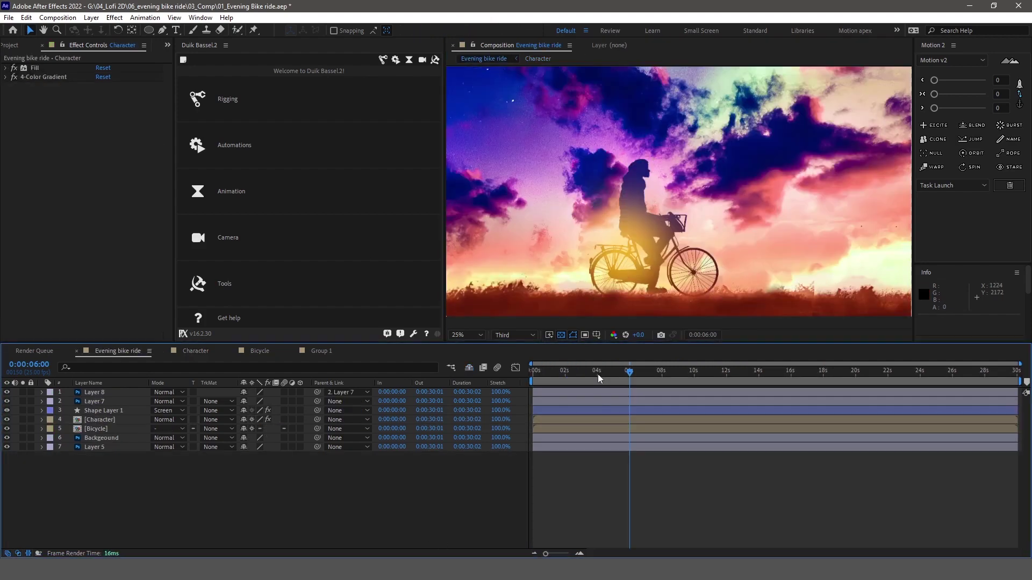
{"action": "key", "text": "space"}
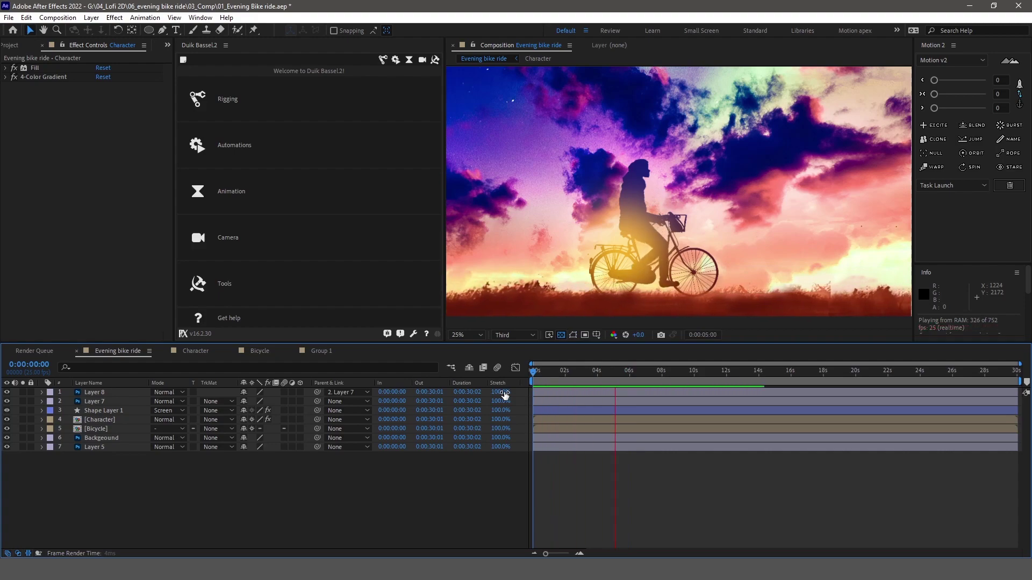
In the Character precomp, keyframe Front tyre Rotation at 0s and at 6s
{"action": "double_click", "coordinate": [98, 420]}
{"action": "left_click", "coordinate": [91, 411]}
{"action": "mouse_move", "coordinate": [571, 371]}
{"action": "left_mouse_down"}
{"action": "mouse_move", "coordinate": [524, 385]}
{"action": "mouse_move", "coordinate": [624, 387]}
{"action": "left_mouse_up"}
{"action": "key", "text": "alt+shift+r"}
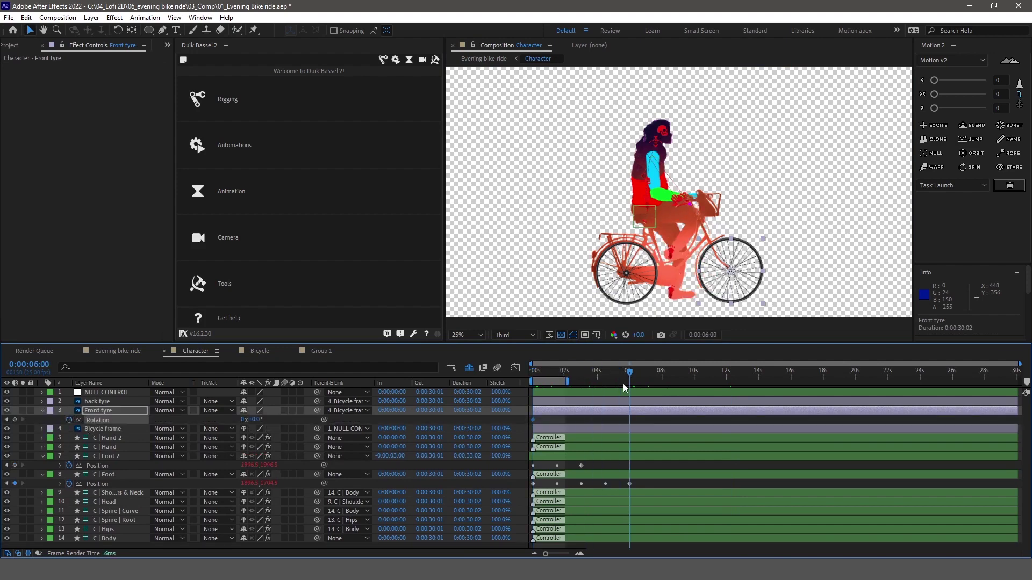
{"action": "left_click", "coordinate": [251, 419]}
{"action": "key", "text": "Return"}
{"action": "key", "text": "Home"}
Add a loopOutDuration cycle expression to Front tyre Rotation, copy it to back tyre, and preview Evening bike ride
{"action": "left_click", "coordinate": [69, 419], "text": "alt"}
{"action": "left_click", "coordinate": [280, 429]}
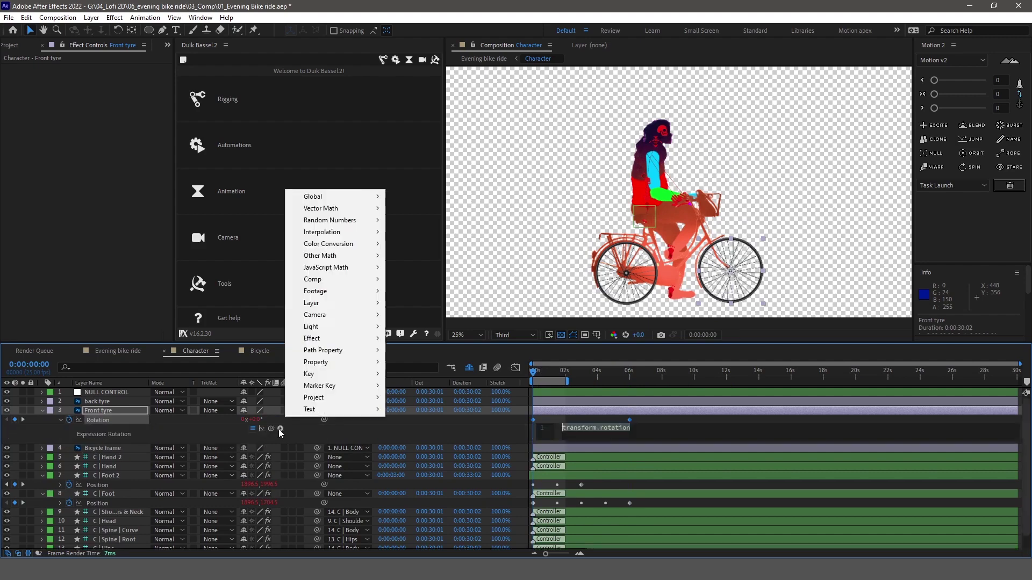
{"action": "left_click", "coordinate": [694, 440]}
{"action": "left_click", "coordinate": [107, 402]}
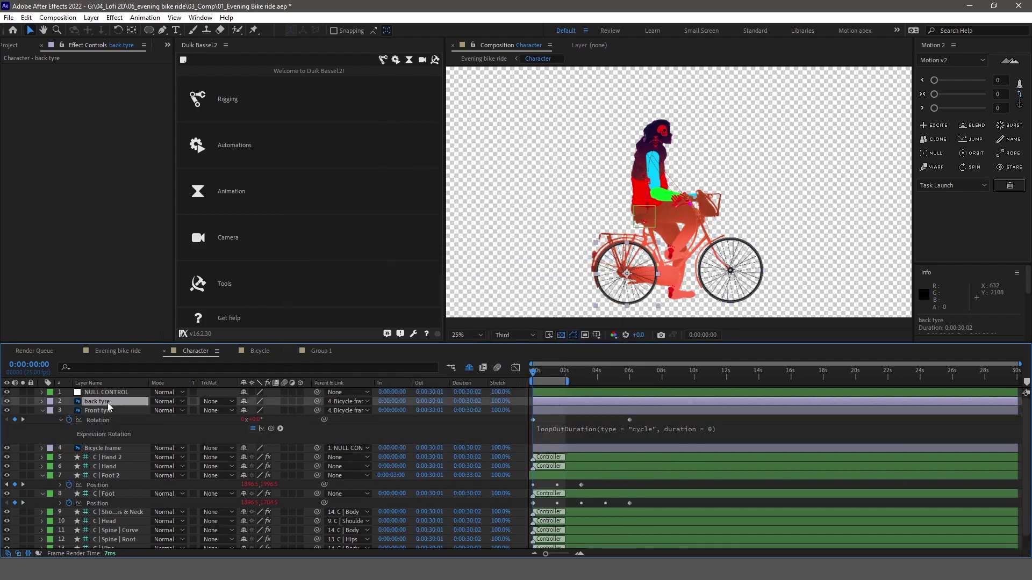
{"action": "key", "text": "r"}
{"action": "left_click", "coordinate": [69, 410], "text": "alt"}
{"action": "key", "text": "ctrl+c"}
{"action": "left_click", "coordinate": [72, 409]}
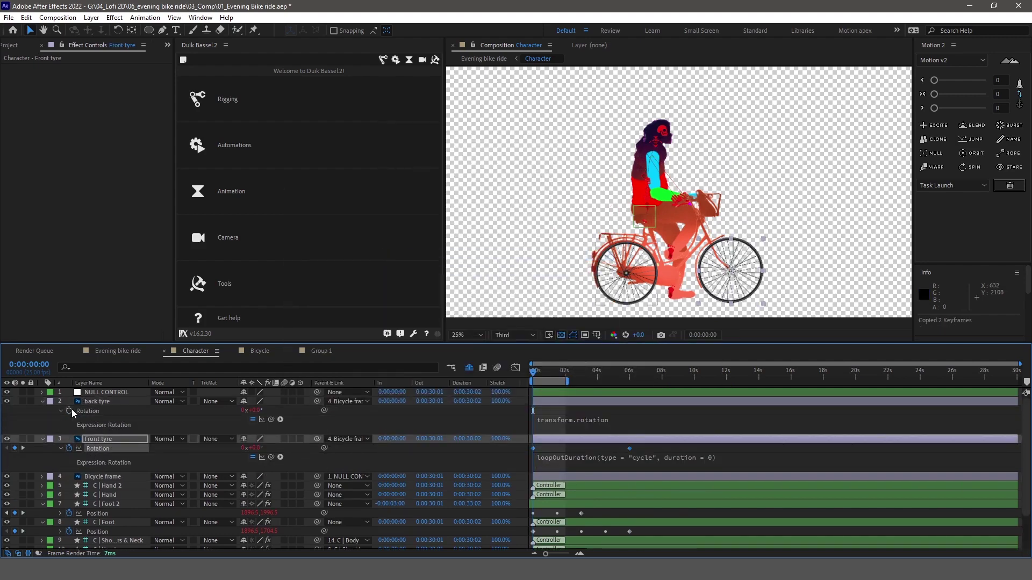
{"action": "key", "text": "ctrl+v"}
{"action": "left_click", "coordinate": [484, 58]}
{"action": "key", "text": "space"}
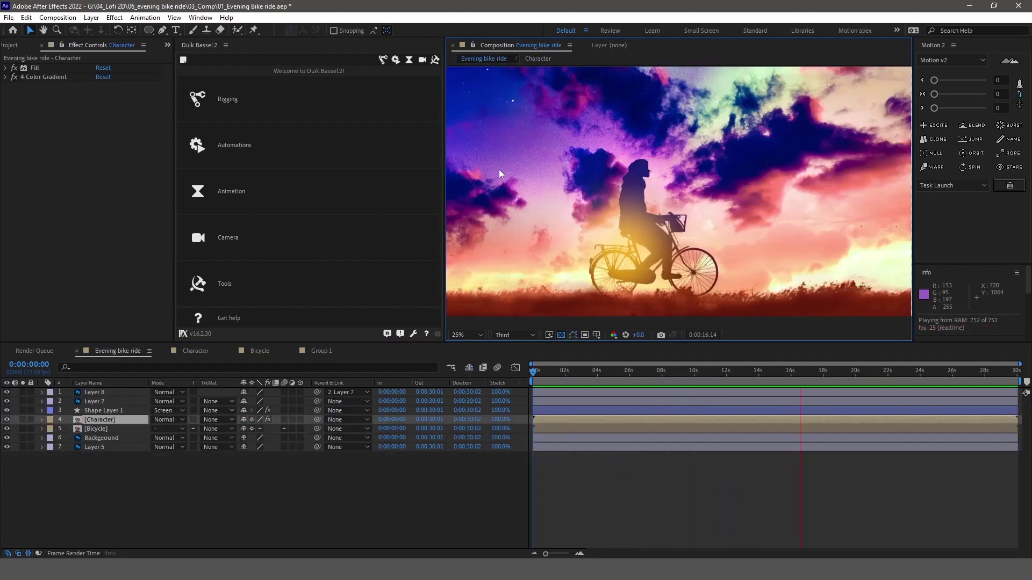
Stop the preview, check the Backgeound and Layer 5 visibility, and select Layer 7
{"action": "key", "text": "space"}
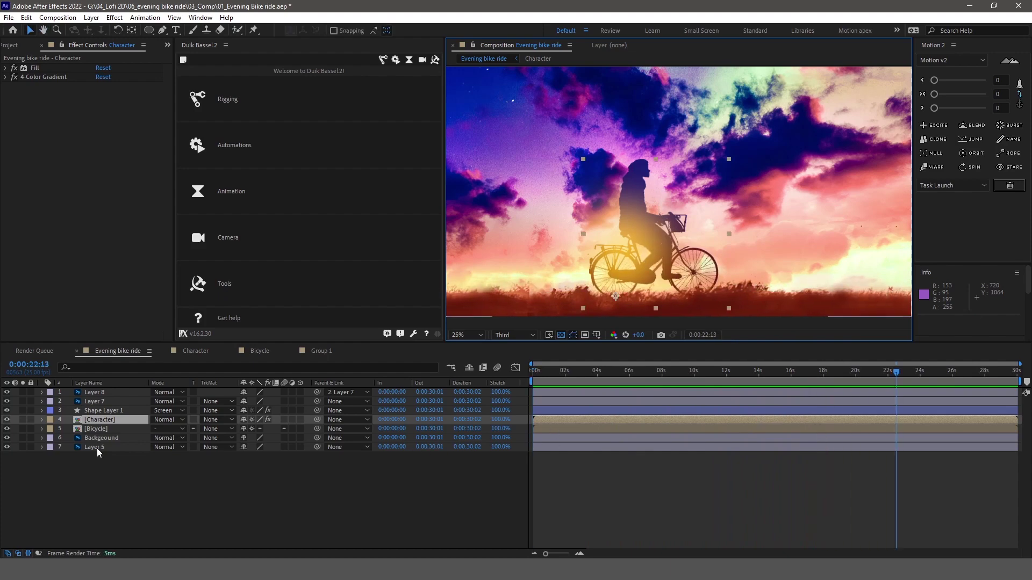
{"action": "left_click", "coordinate": [99, 447]}
{"action": "left_click", "coordinate": [95, 440]}
{"action": "left_click", "coordinate": [94, 402]}
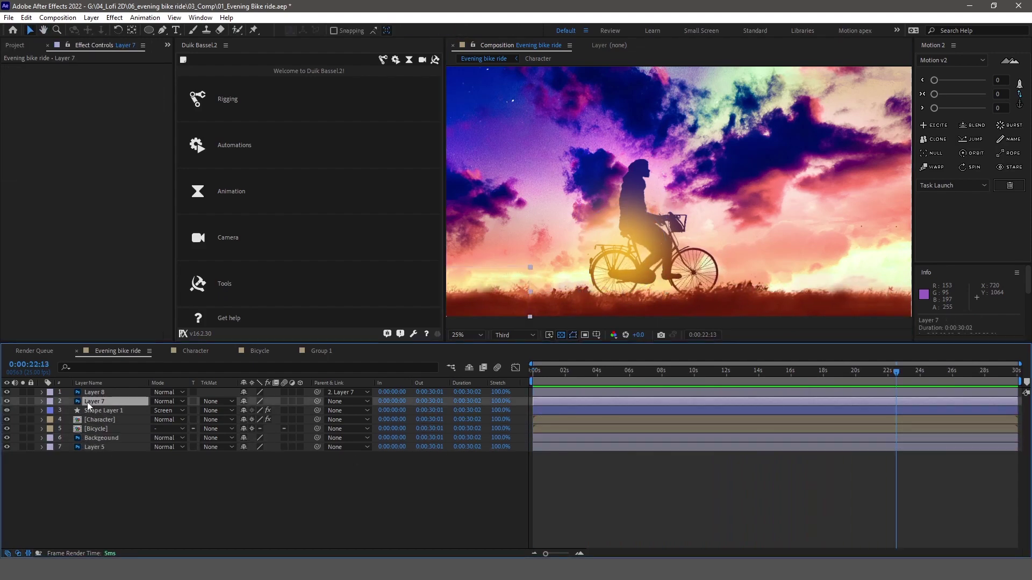
{"action": "left_click", "coordinate": [7, 439]}
{"action": "left_click", "coordinate": [7, 438]}
{"action": "left_click", "coordinate": [6, 447]}
Move Layer 7's last Position keyframe to 16 seconds and preview the faster foreground
{"action": "left_click_drag", "start_coordinate": [603, 372], "coordinate": [756, 371]}
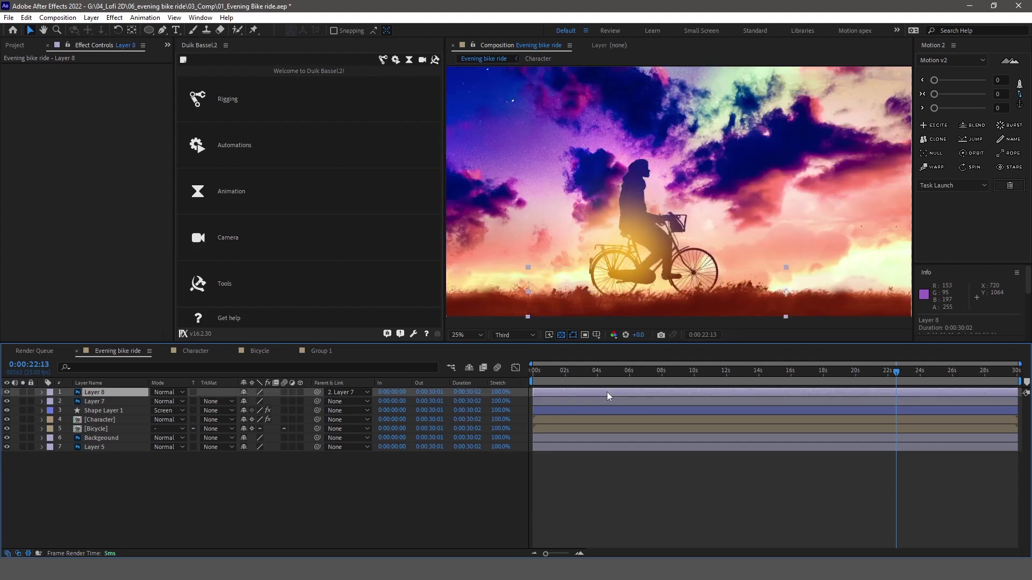
{"action": "key", "text": "p"}
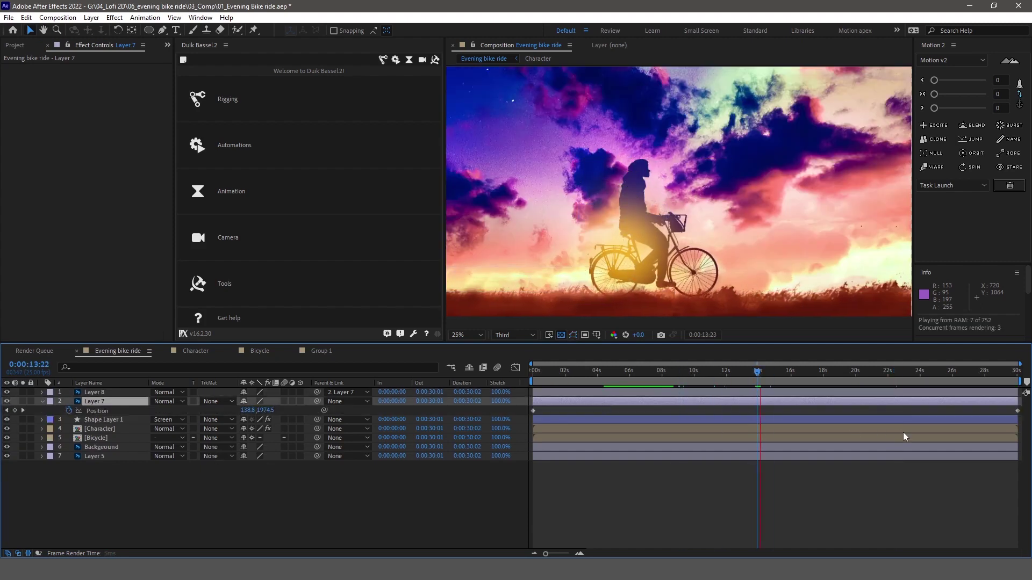
{"action": "left_click", "coordinate": [791, 370]}
{"action": "left_click_drag", "start_coordinate": [1018, 411], "coordinate": [791, 411]}
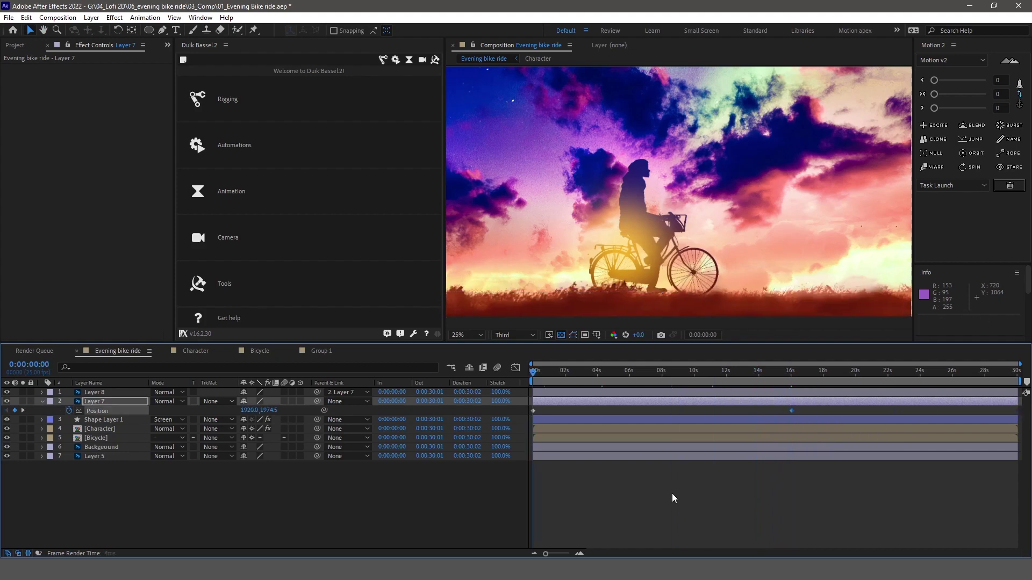
{"action": "key", "text": "Home"}
{"action": "key", "text": "space"}
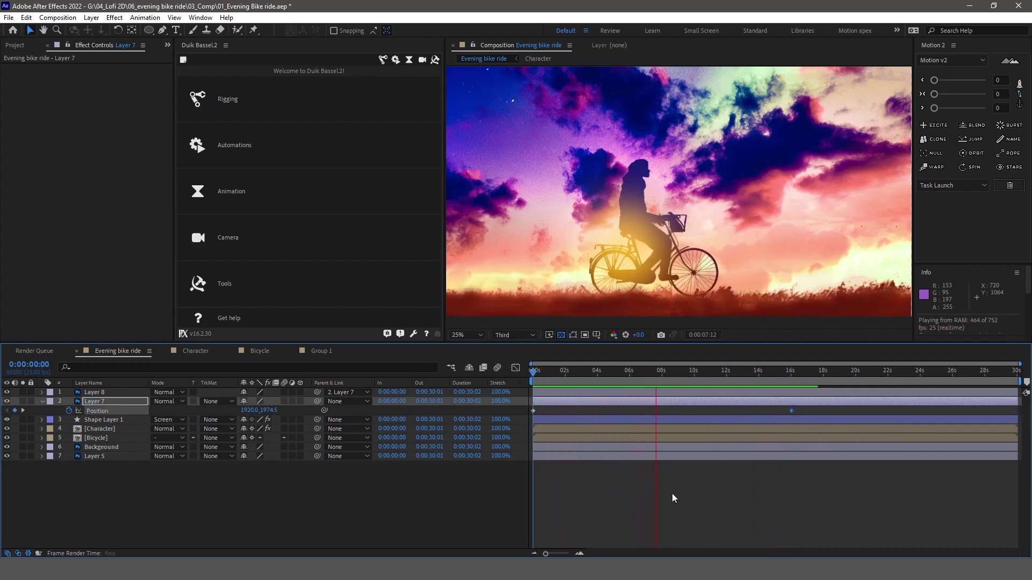
{"action": "left_click", "coordinate": [99, 429]}
Scale the Character layer down and try a wiggle expression on its Position, then undo it
{"action": "key", "text": "s"}
{"action": "left_click_drag", "start_coordinate": [271, 438], "coordinate": [263, 439]}
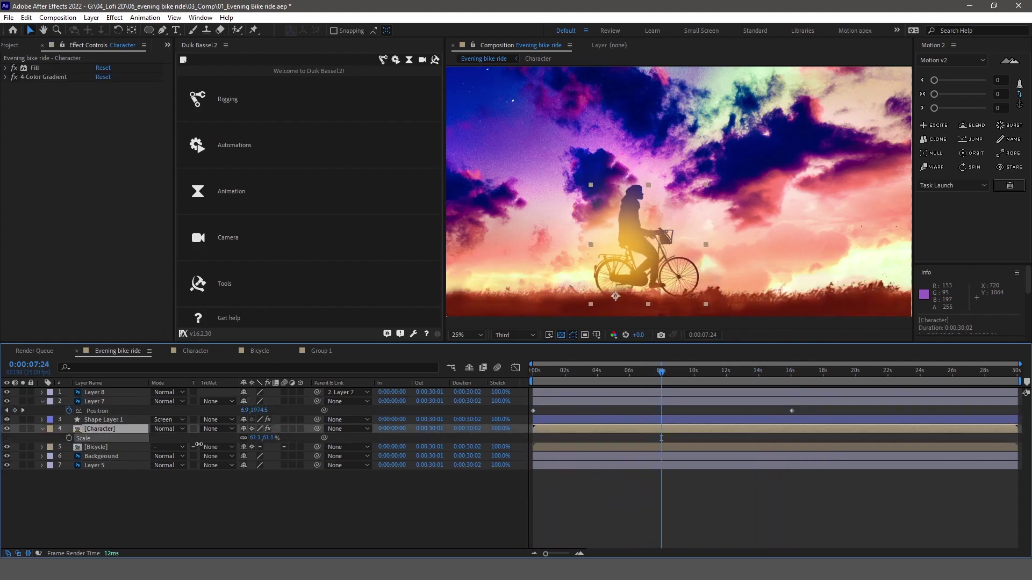
{"action": "key", "text": "p"}
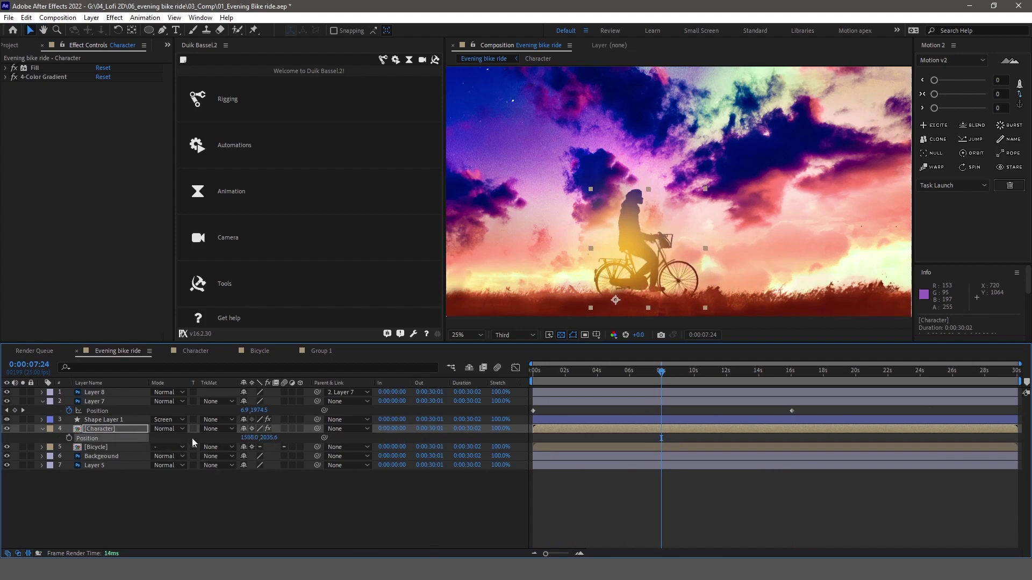
{"action": "left_click_drag", "start_coordinate": [324, 438], "coordinate": [255, 410]}
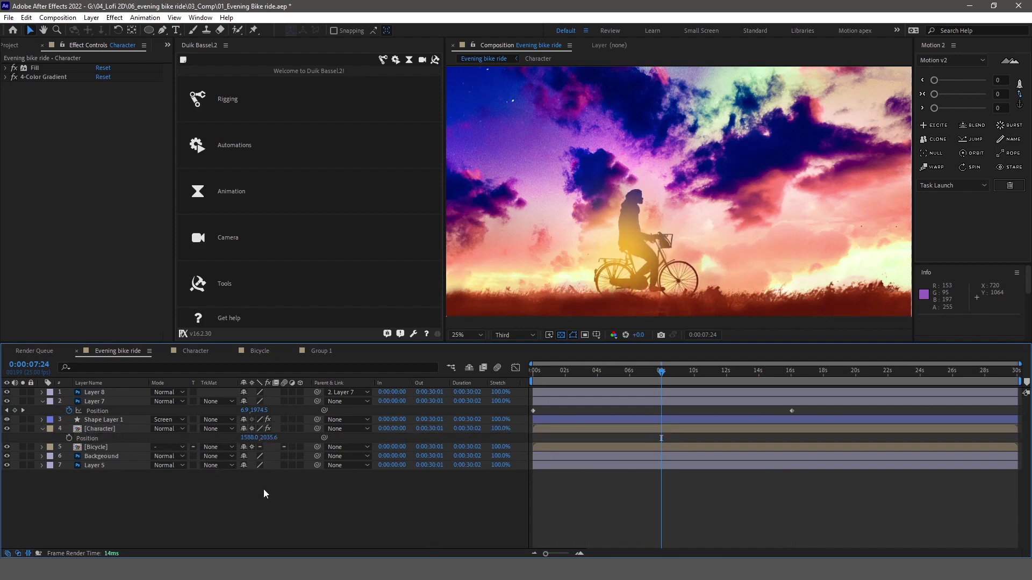
{"action": "left_click", "coordinate": [61, 438]}
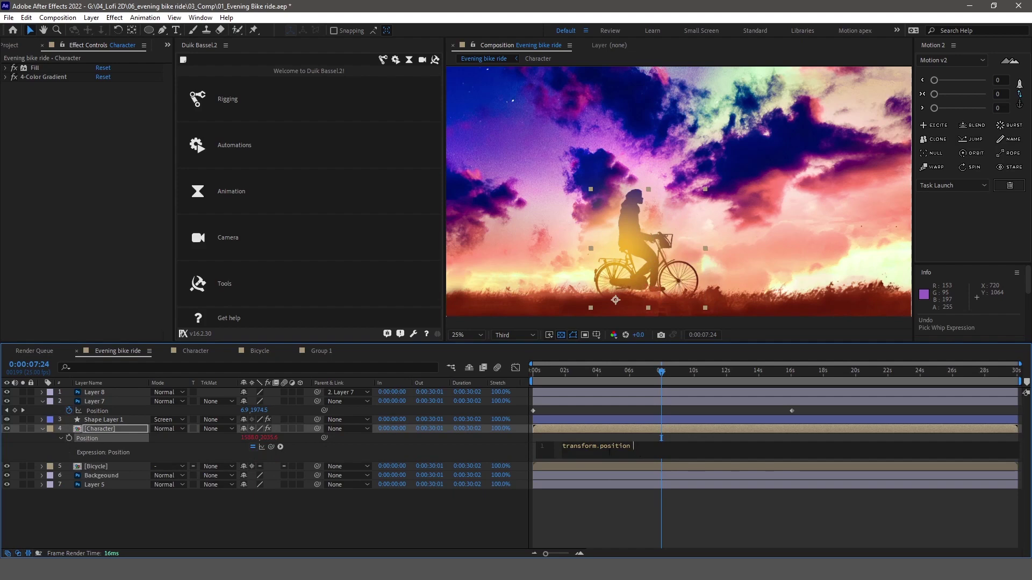
{"action": "key", "text": "Return"}
{"action": "key", "text": "ctrl+z"}
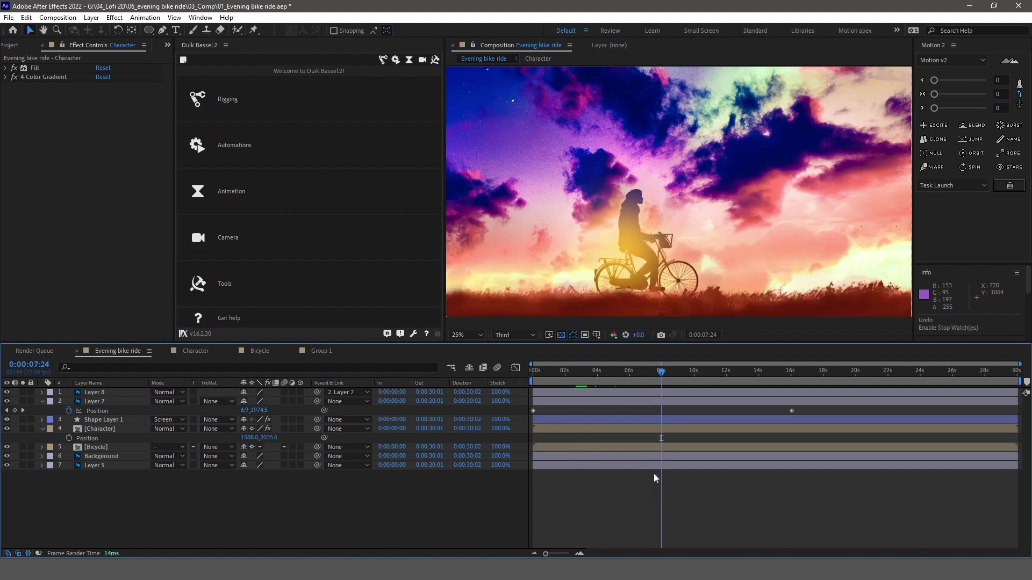
Set Character Position keyframes around 4 seconds and preview the animation
{"action": "key", "text": "ctrl+z"}
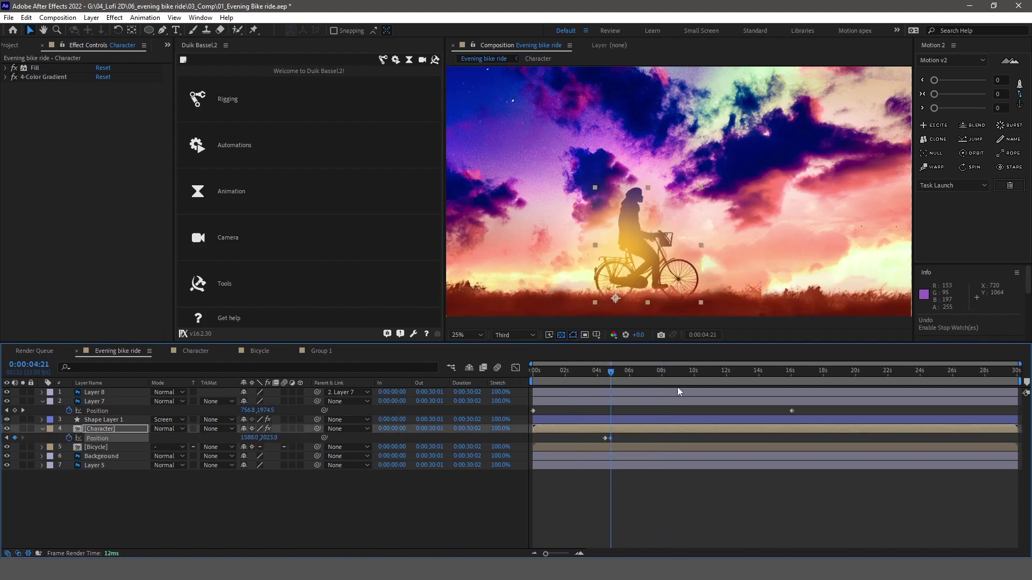
{"action": "left_click", "coordinate": [794, 376]}
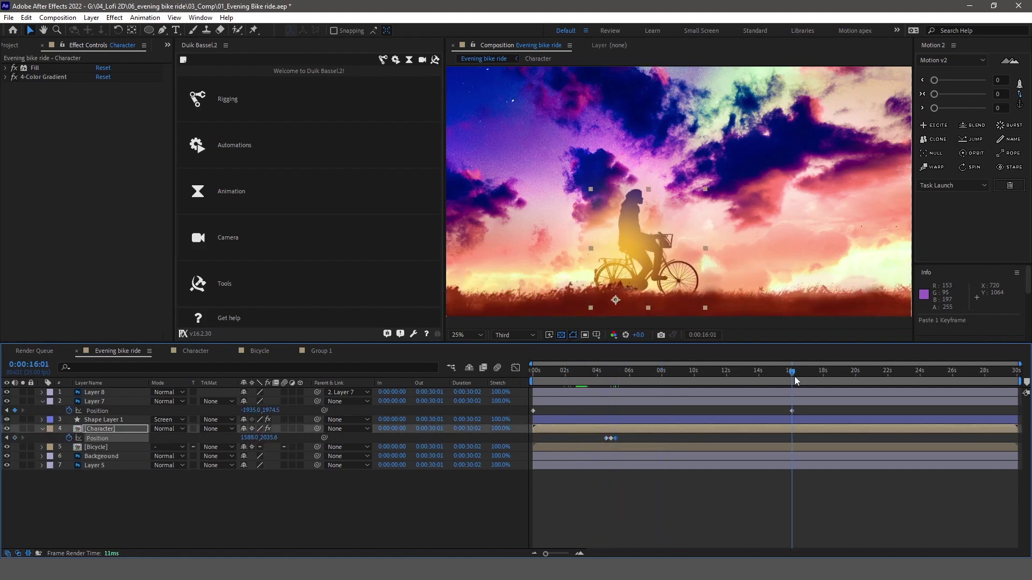
{"action": "key", "text": "space"}
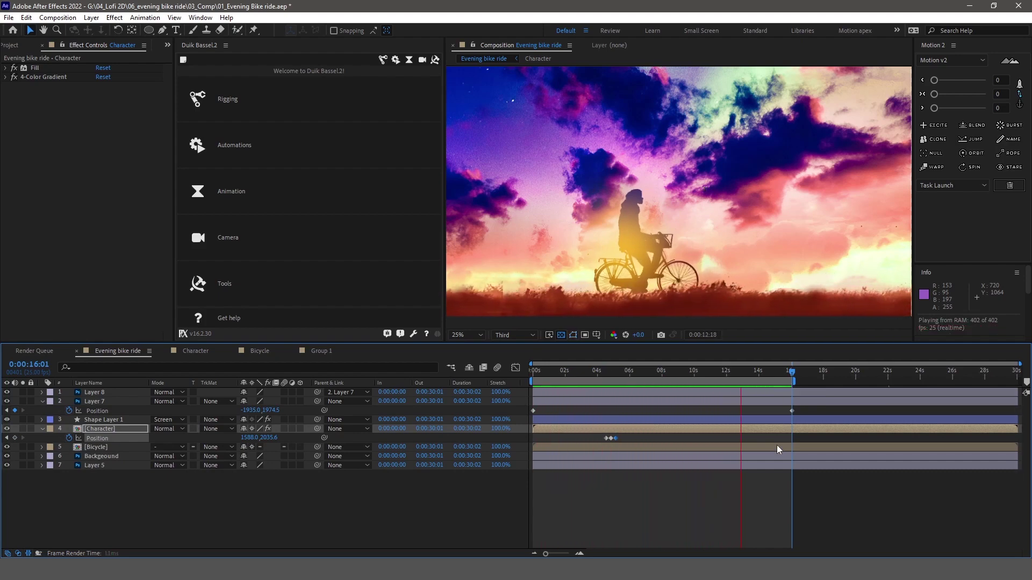
{"action": "left_click", "coordinate": [590, 421]}
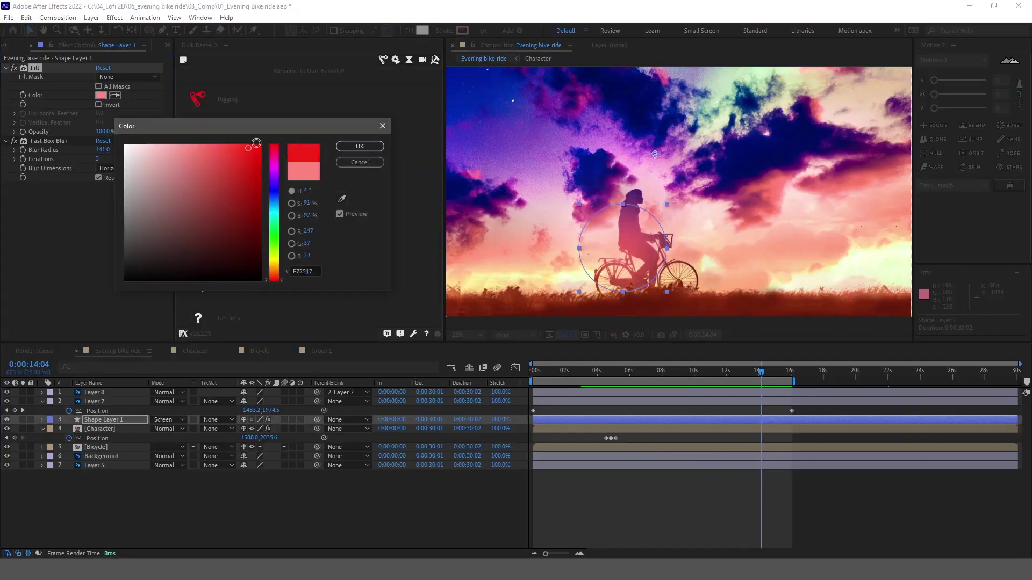